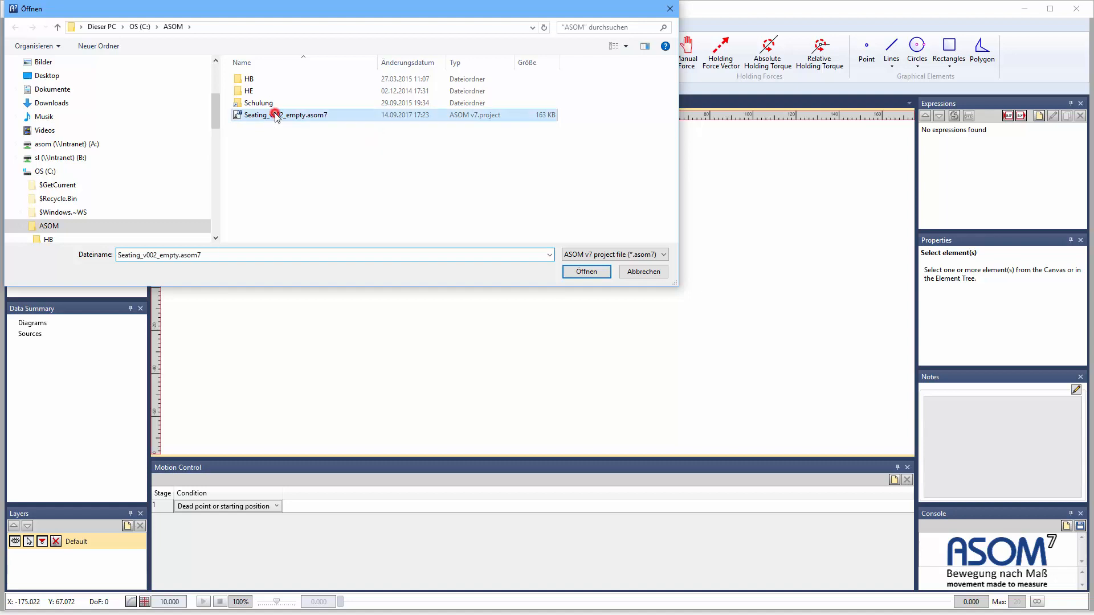
# - Open the project Seating_v002_empty.asom7 and inspect the Shapes (Moving) and Shapes (End) layers by hiding and re-showing each one
pyautogui.click(596, 275)
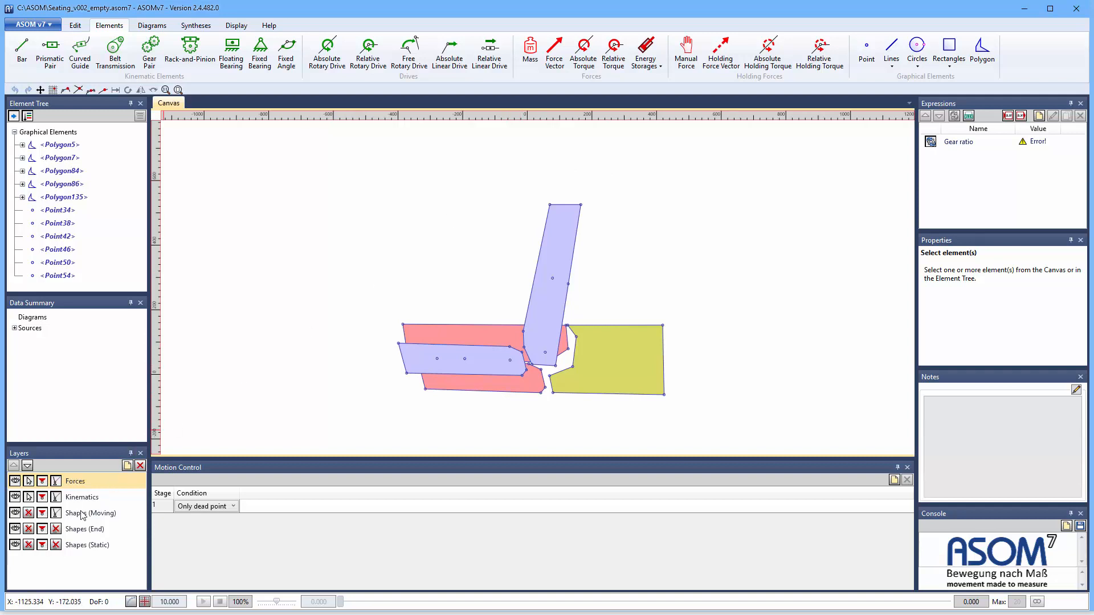
pyautogui.click(15, 513)
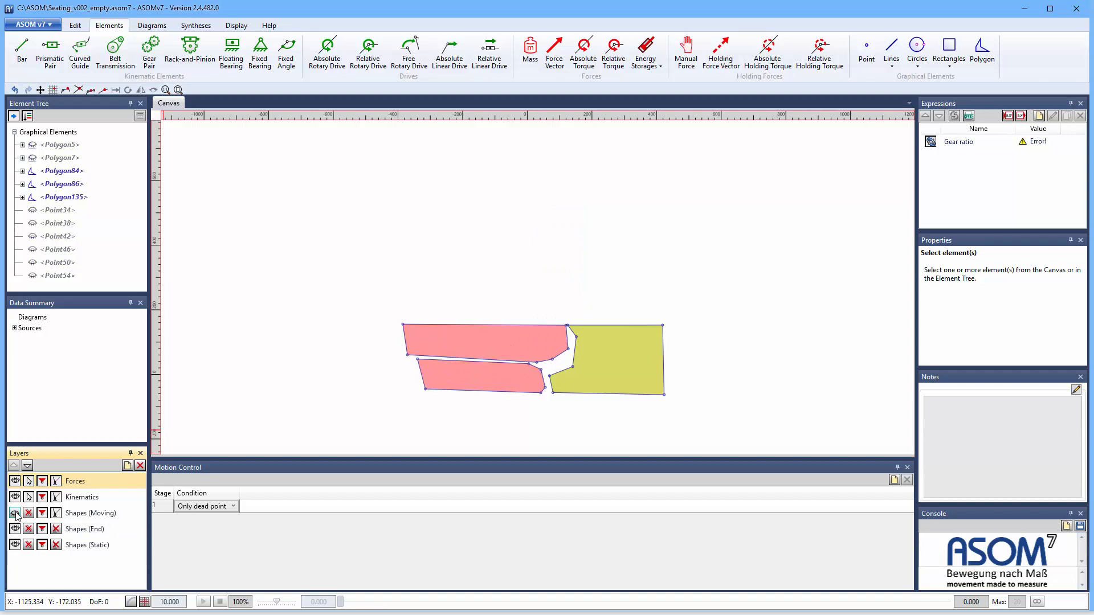
pyautogui.click(15, 513)
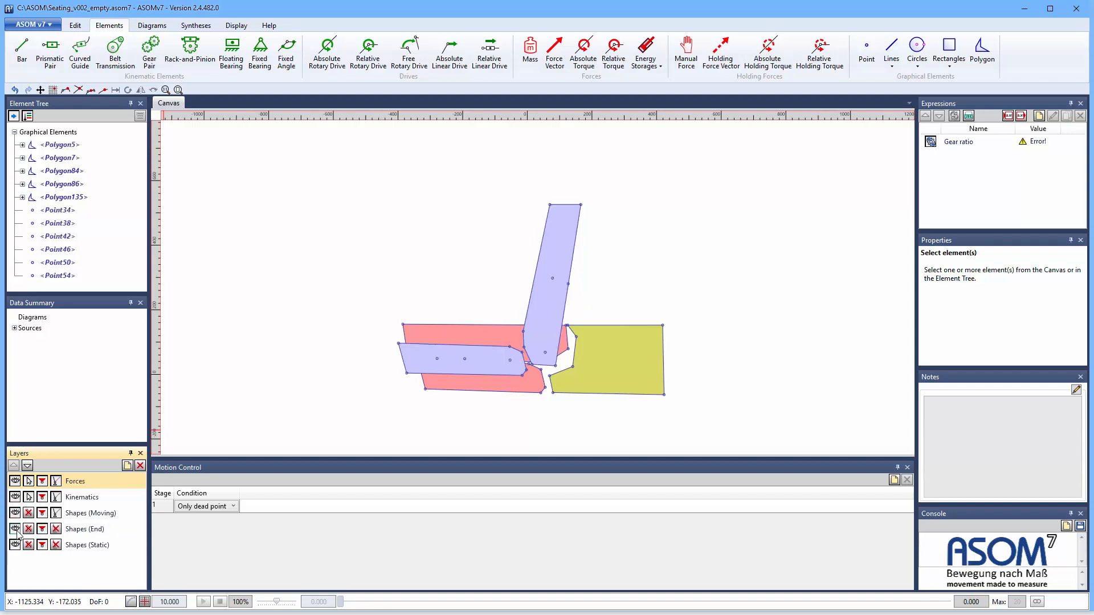
pyautogui.click(16, 528)
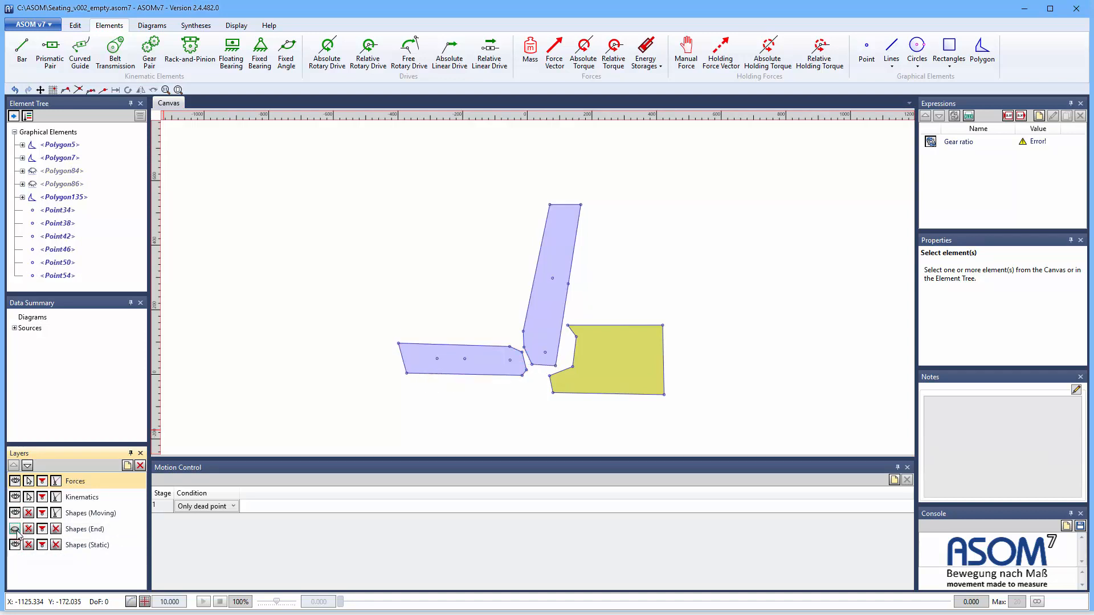
pyautogui.click(15, 529)
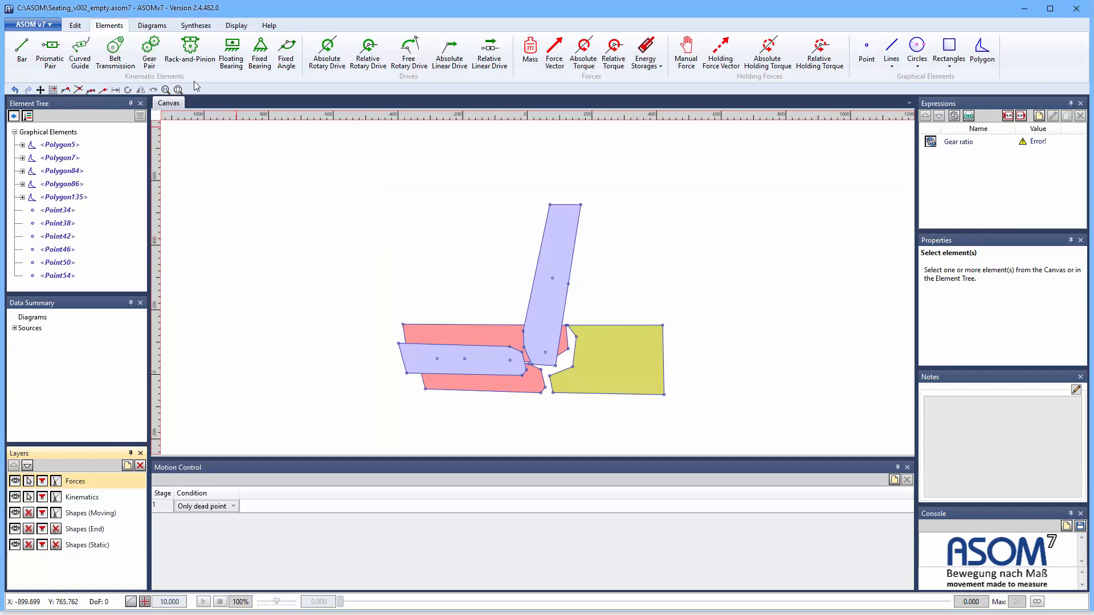
# - Create a global one-bar 2 Planes synthesis from the upright backrest's top edge to the upper red shape's left edge, snapping to their corners
pyautogui.click(195, 26)
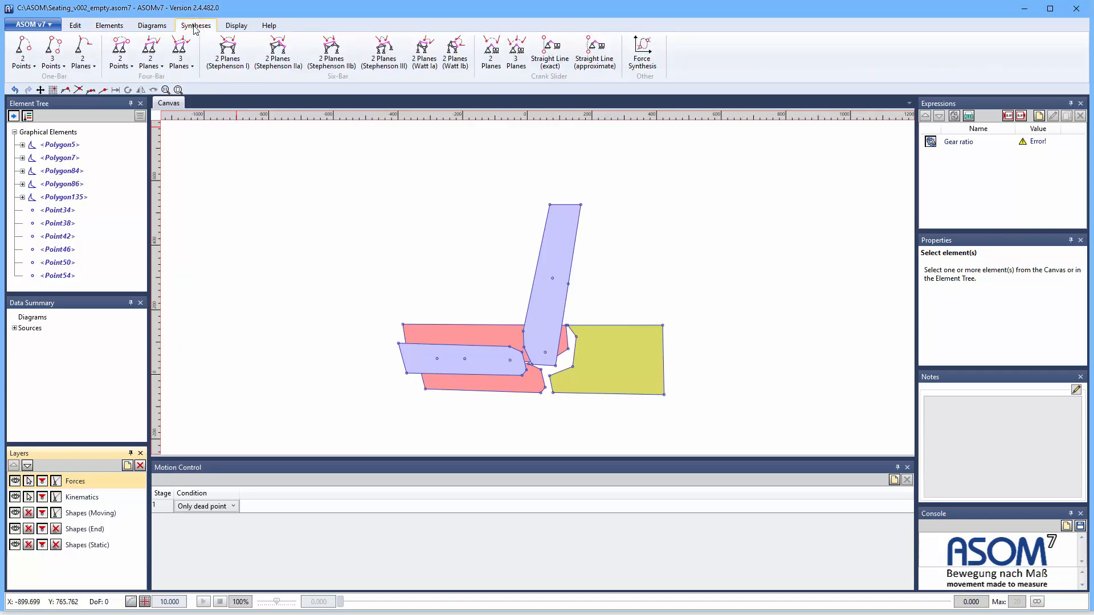
pyautogui.click(79, 48)
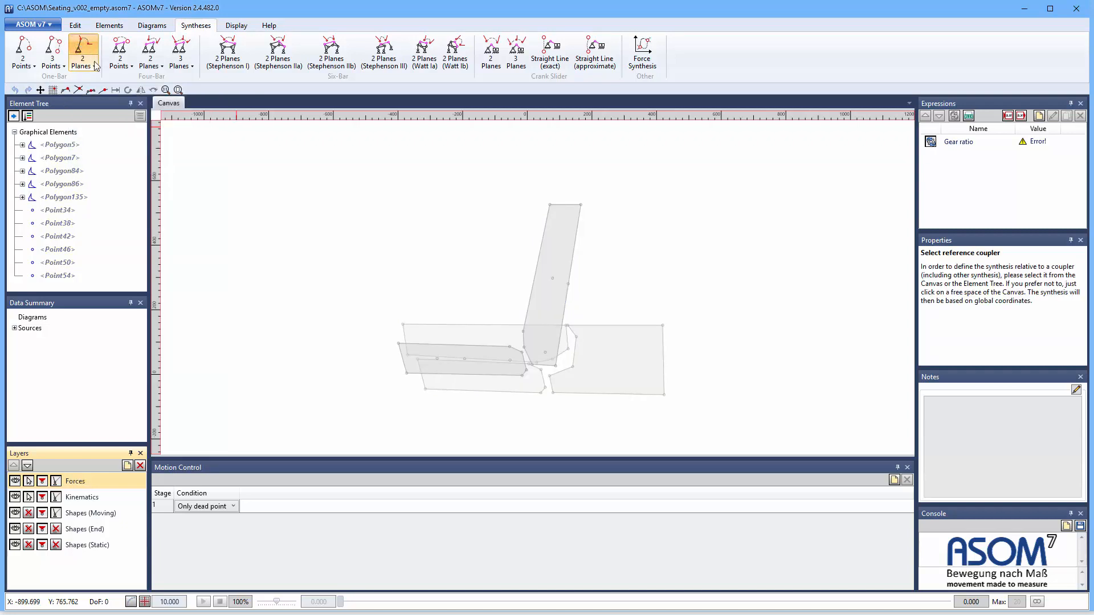
pyautogui.click(289, 261)
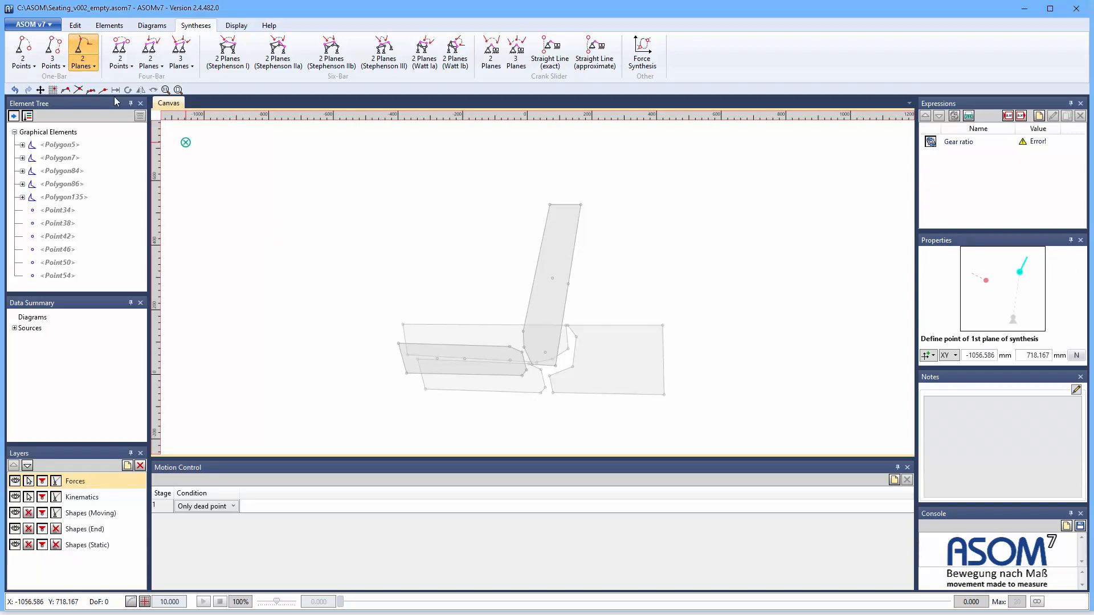
pyautogui.click(65, 91)
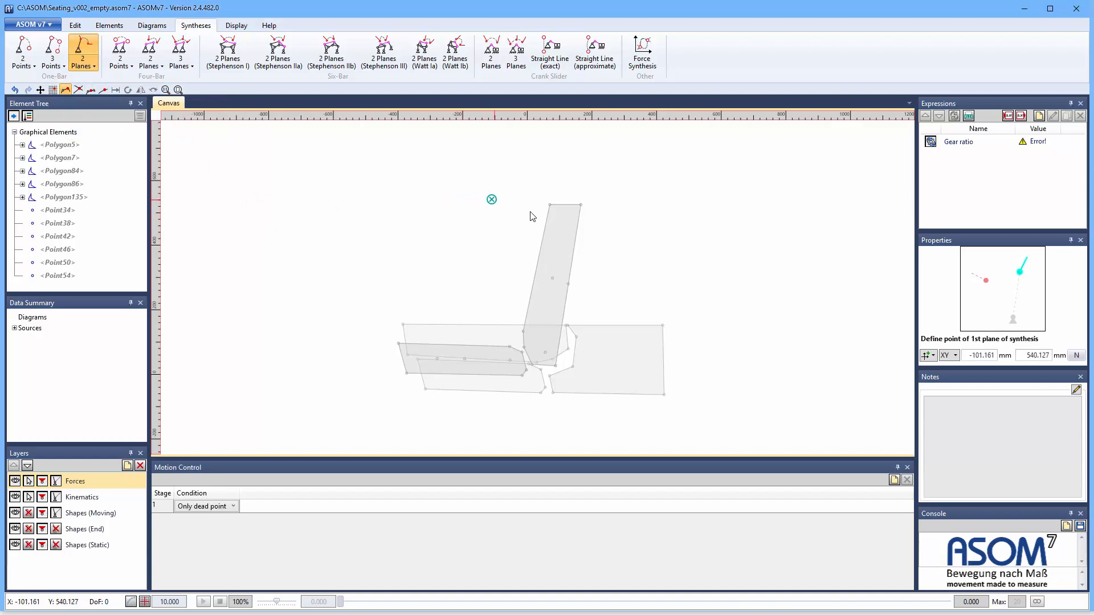
pyautogui.click(580, 205)
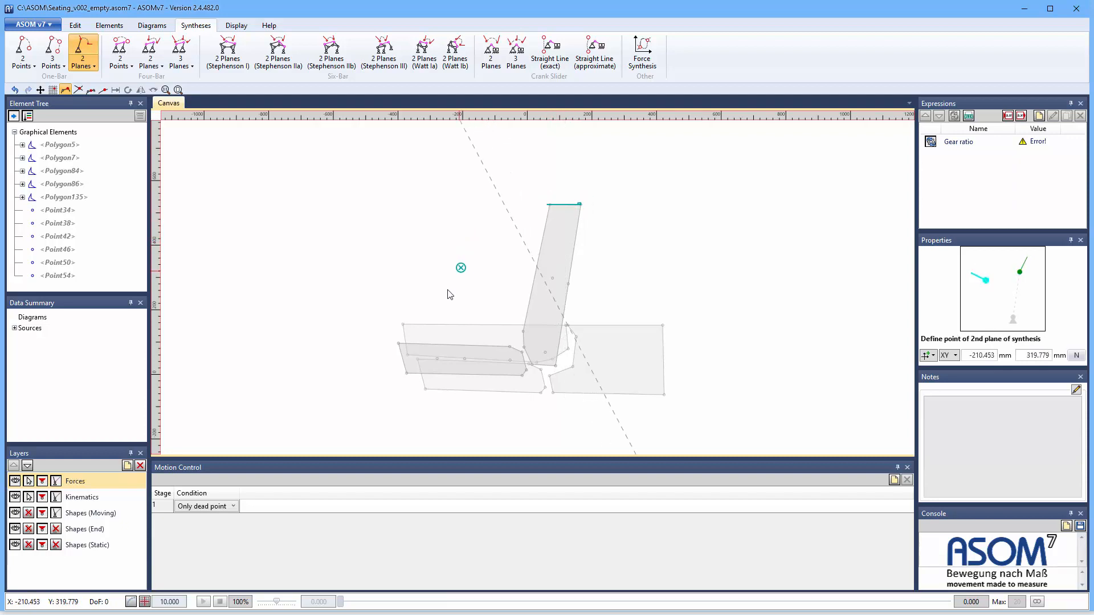
pyautogui.click(403, 324)
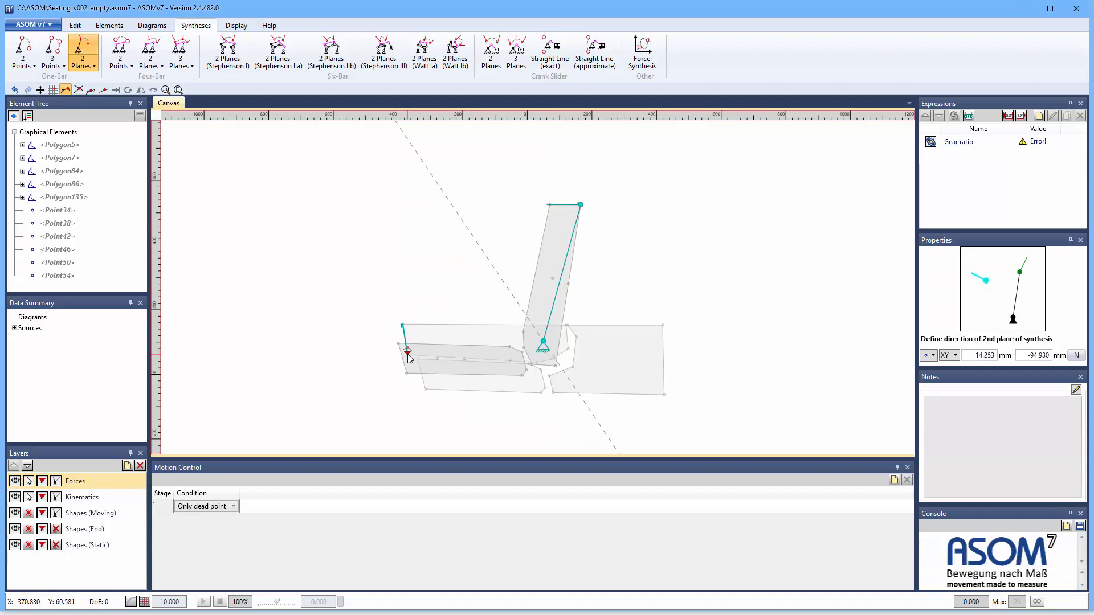
pyautogui.click(408, 355)
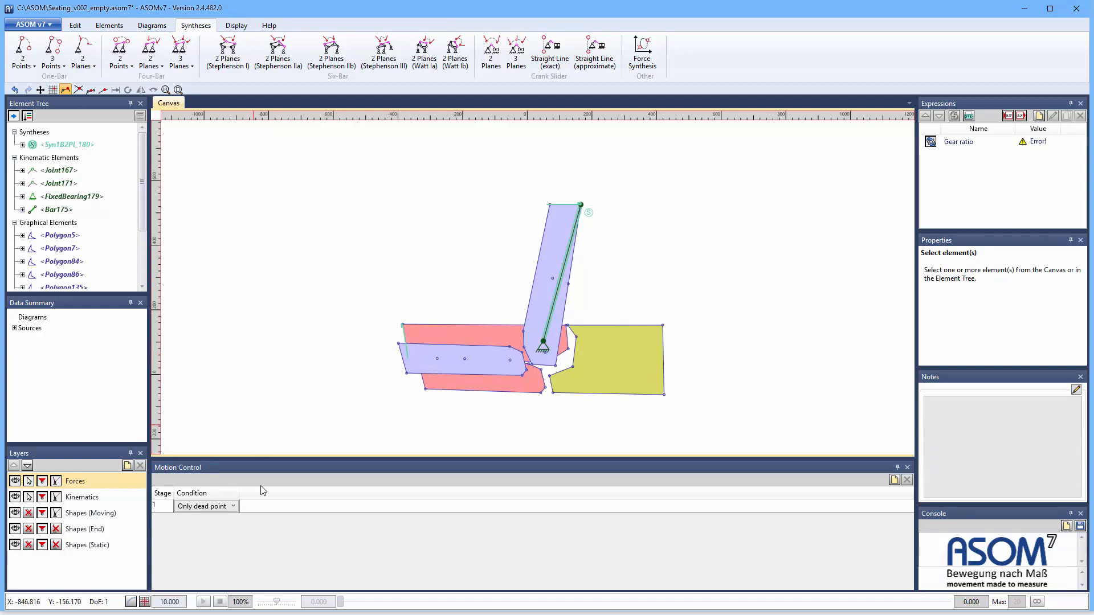
# - Add an absolute rotary drive to the synthesized bar
pyautogui.click(111, 27)
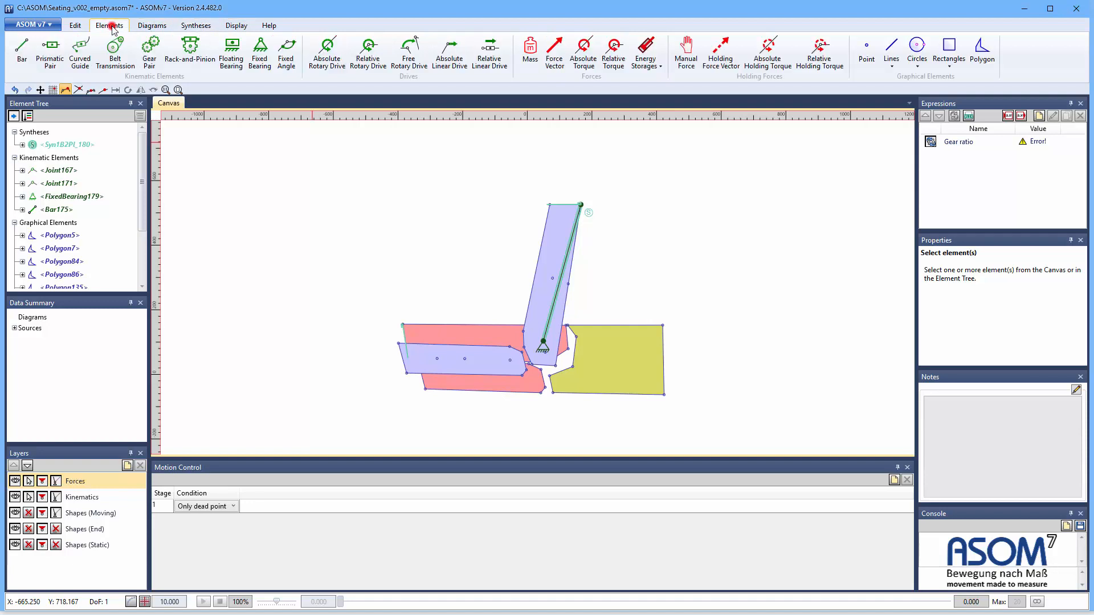
pyautogui.click(335, 60)
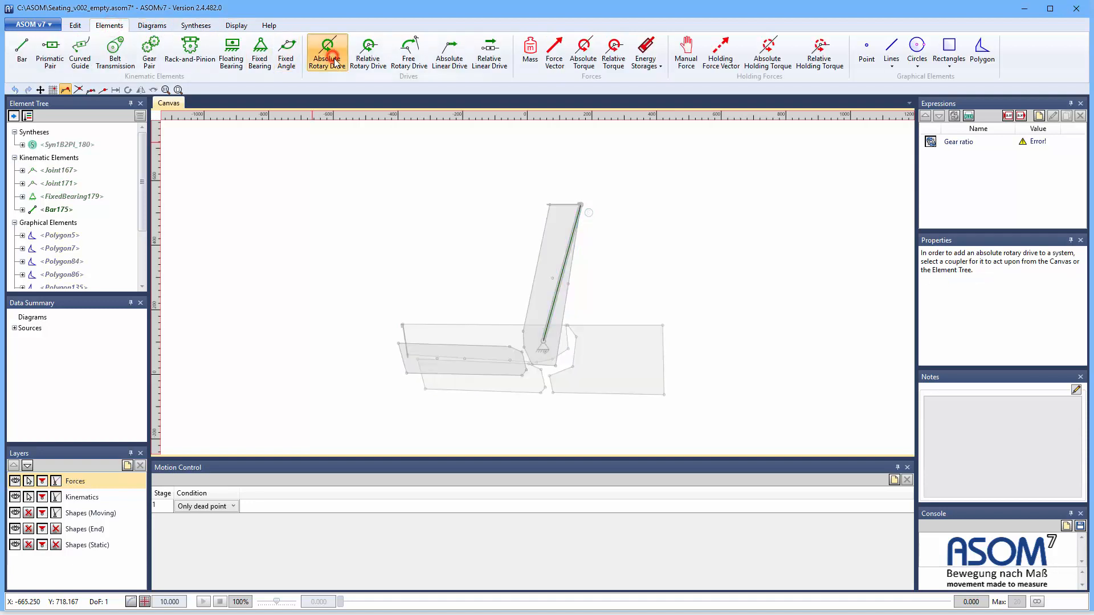
pyautogui.click(559, 282)
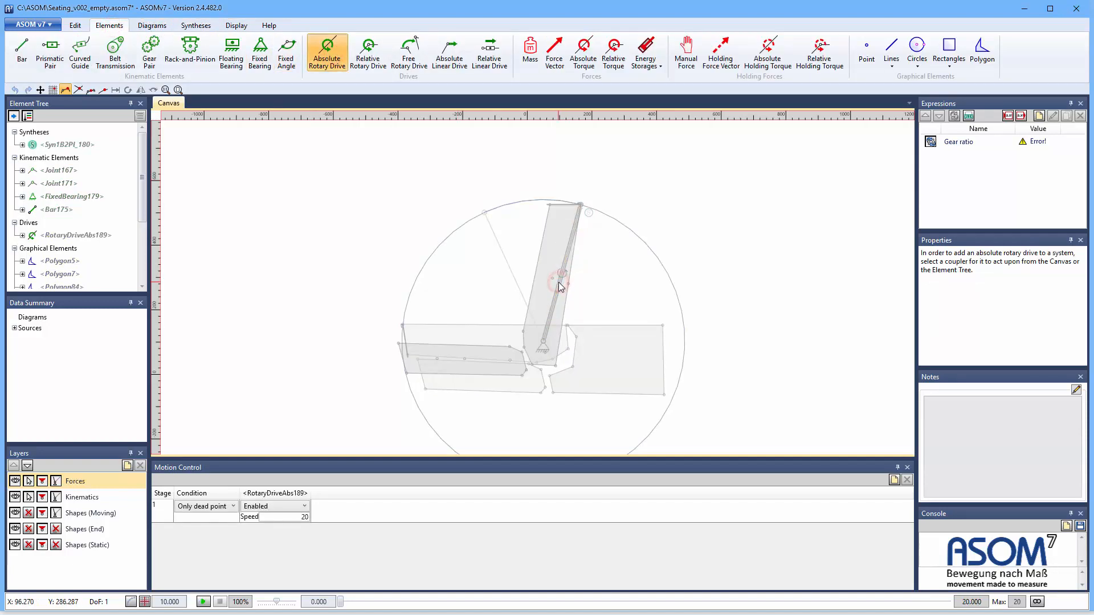
pyautogui.click(255, 243)
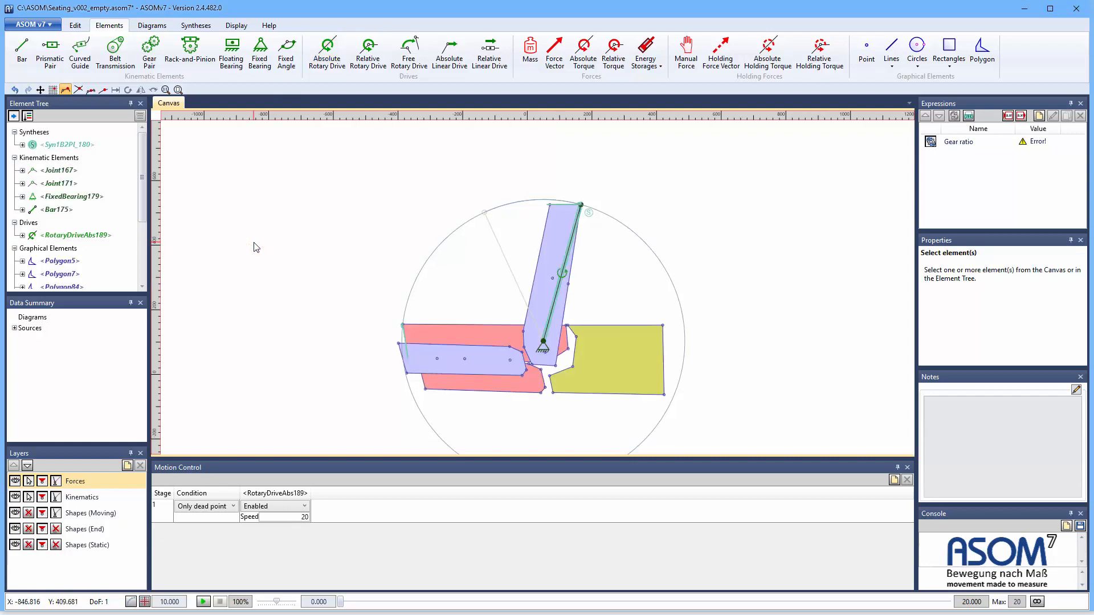
# - Set the stage 1 motion condition to "Dead point or synthesis condition" and move the bar to its end position and back
pyautogui.click(206, 508)
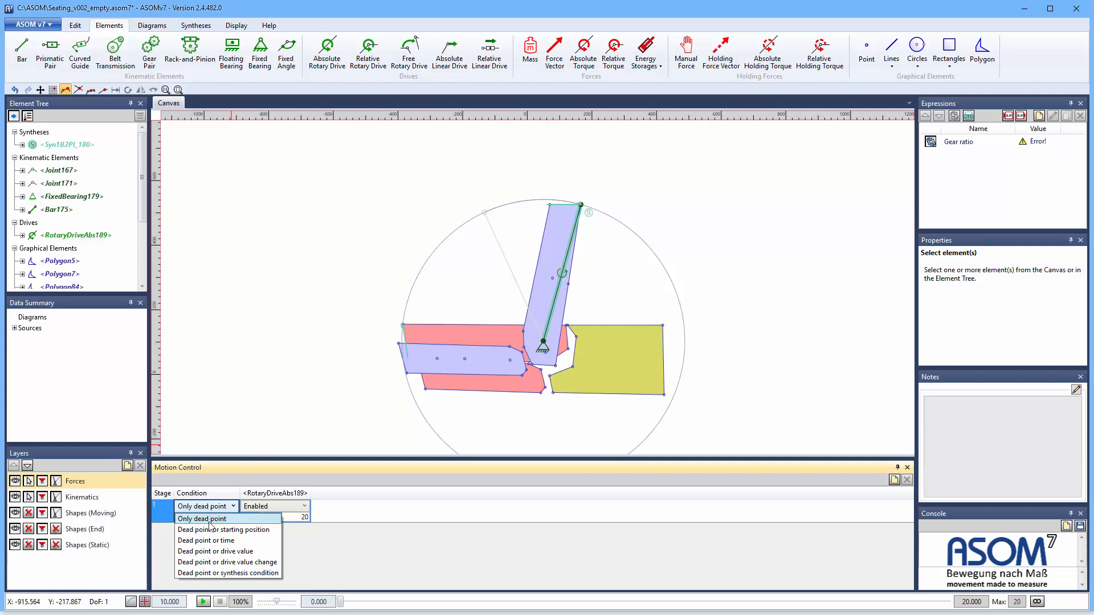
pyautogui.click(207, 573)
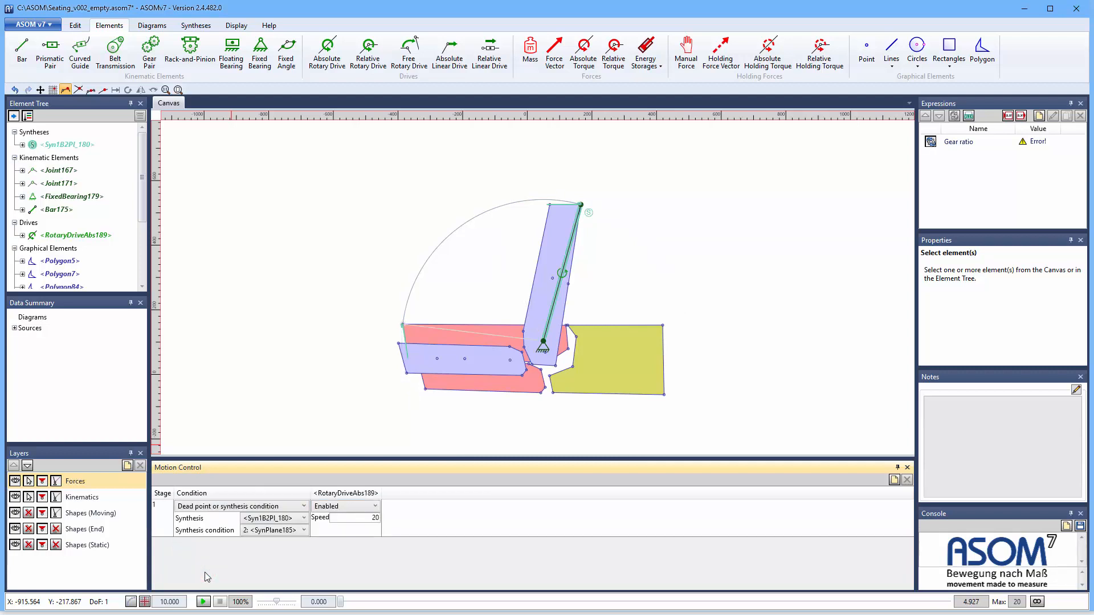
pyautogui.moveTo(340, 603); pyautogui.dragTo(1011, 584)
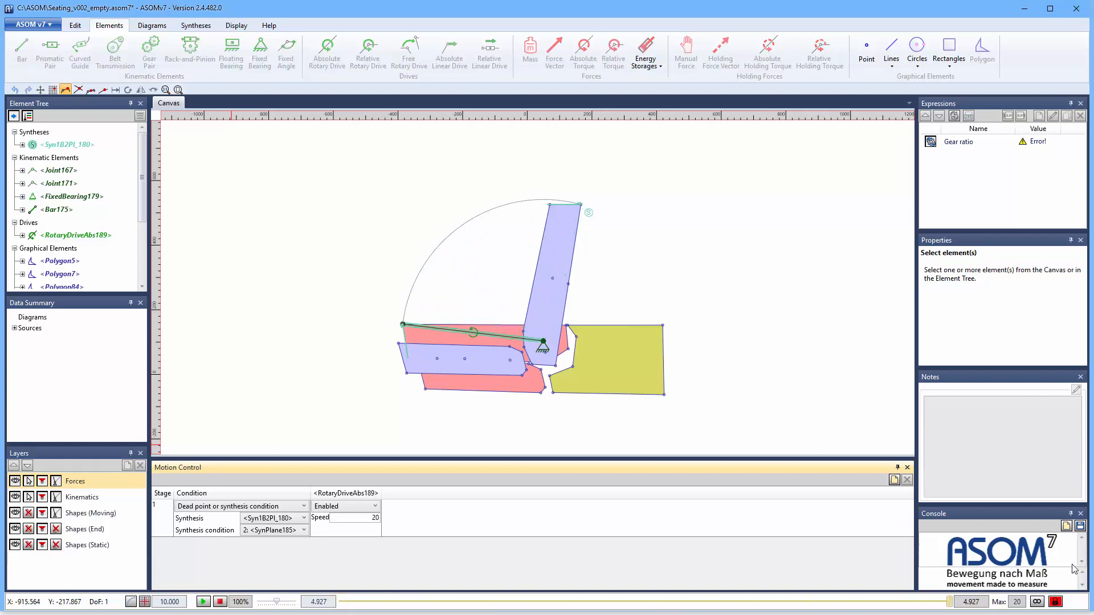
pyautogui.moveTo(949, 602); pyautogui.dragTo(248, 596)
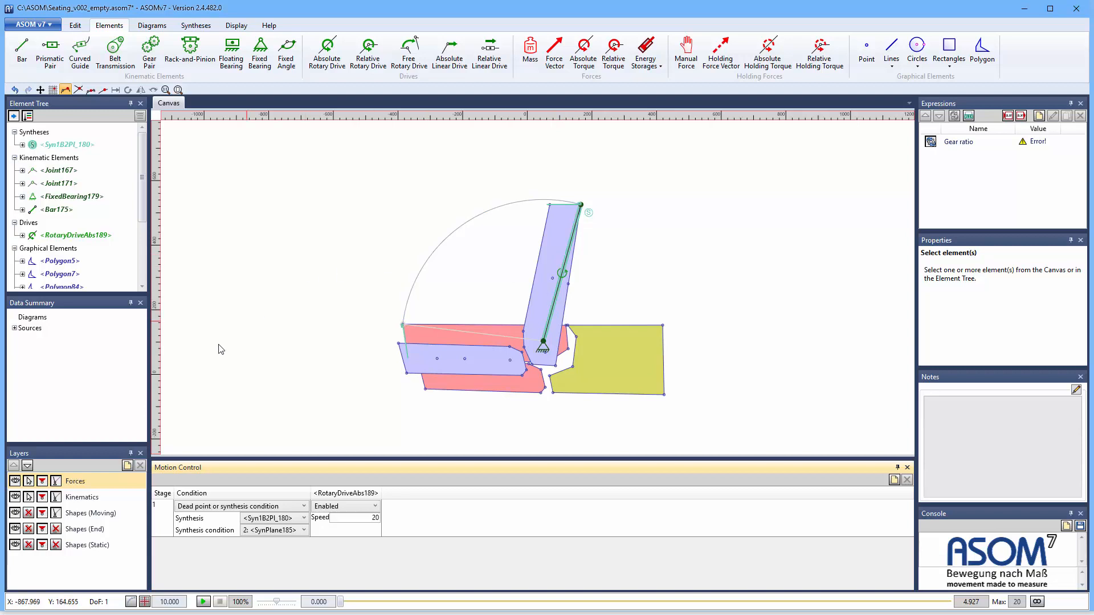
# - Connect the upright backrest polygon to the bar, making the Shapes (Moving) layer selectable only for this edit
pyautogui.click(28, 513)
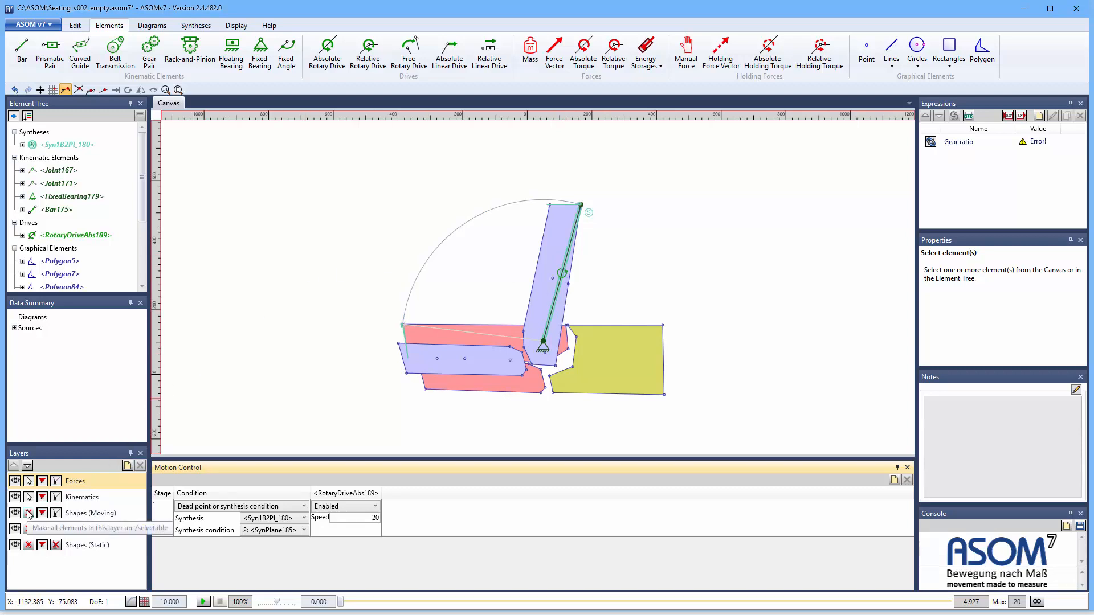
pyautogui.click(29, 513)
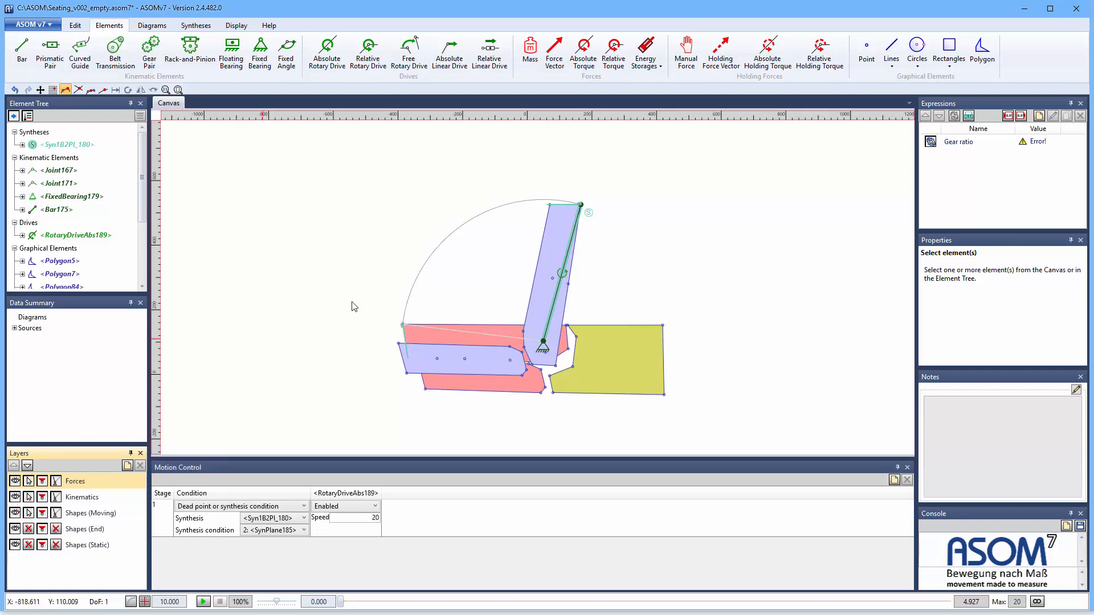
pyautogui.rightClick(538, 296)
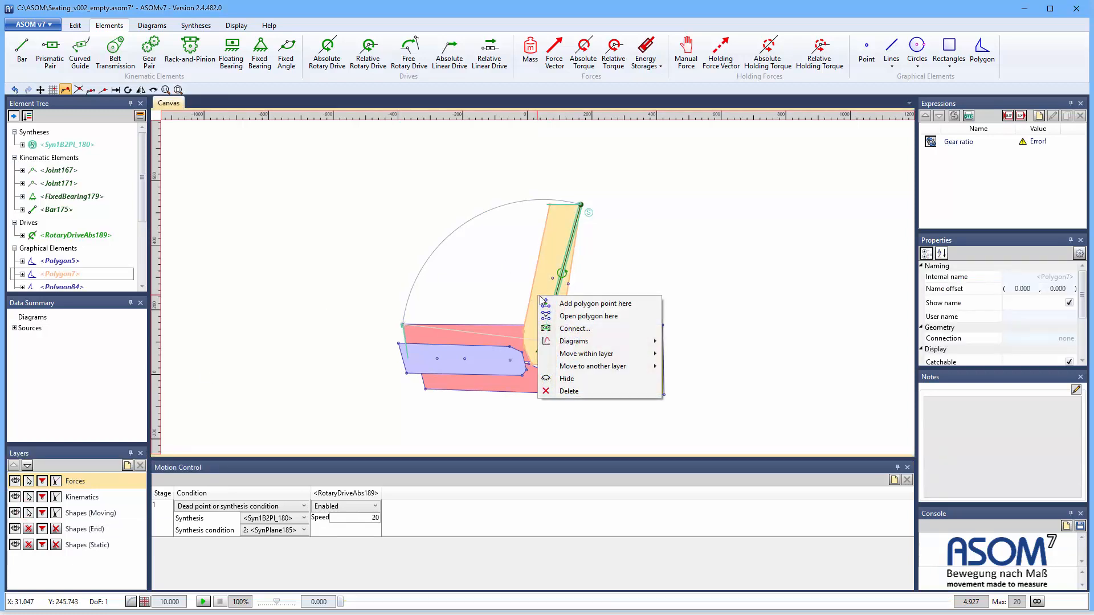
pyautogui.click(554, 329)
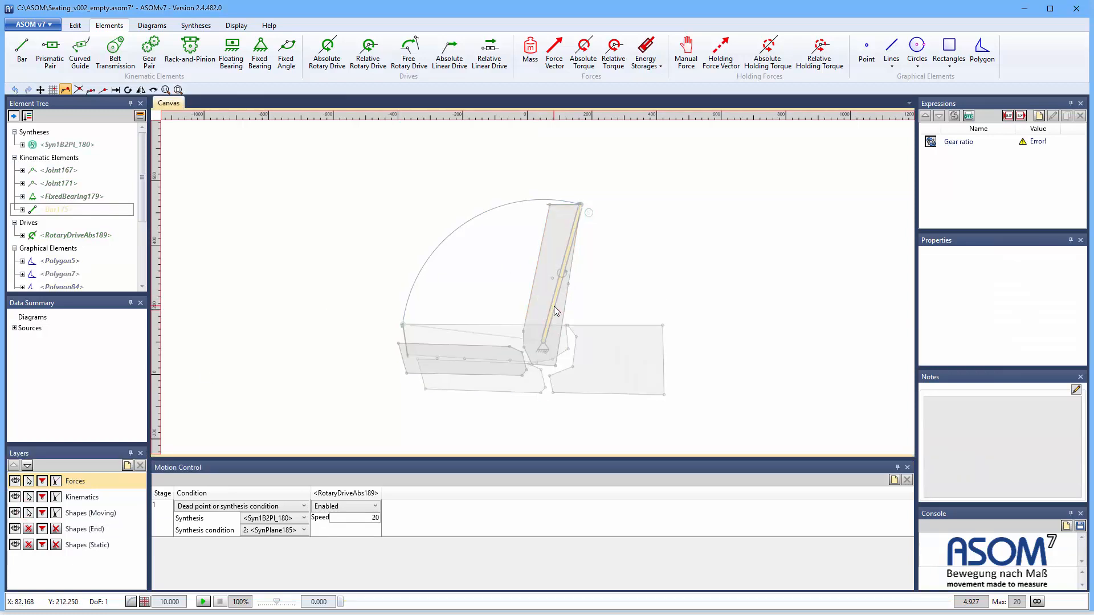
pyautogui.click(554, 306)
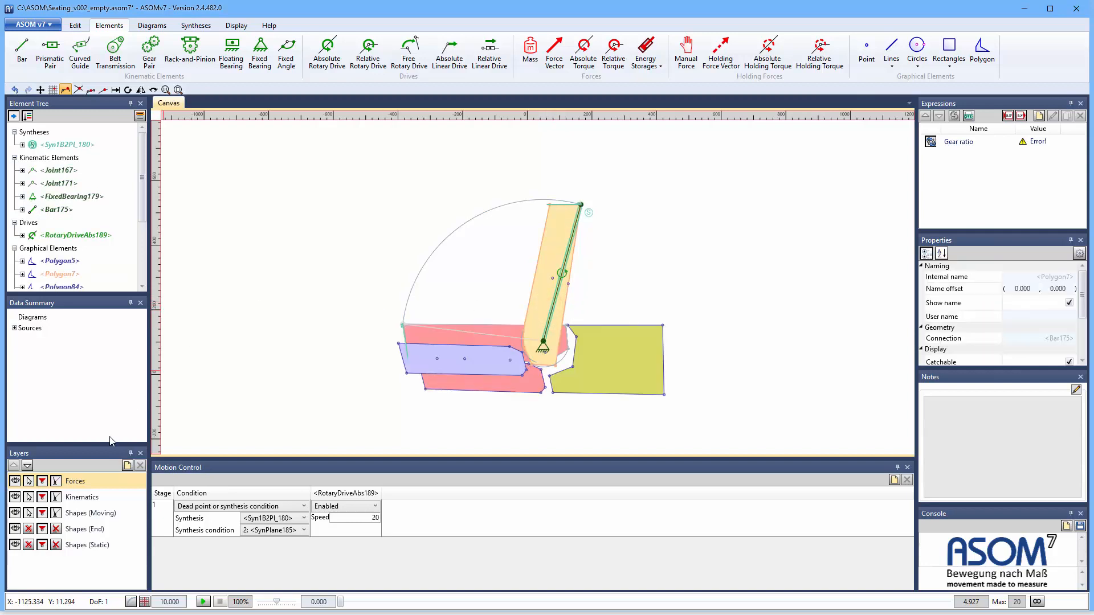
pyautogui.click(28, 512)
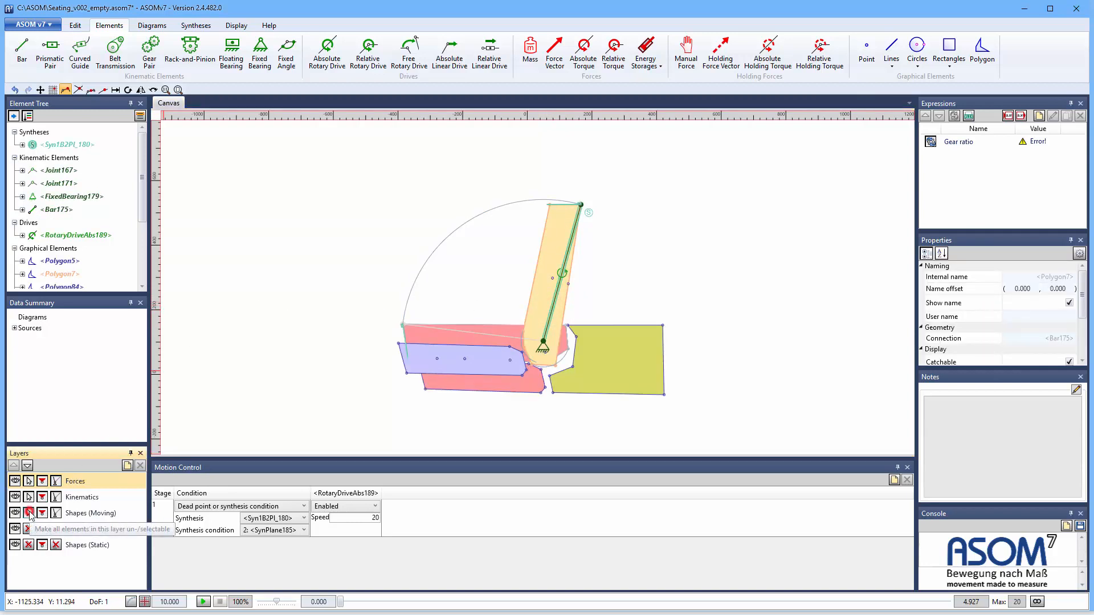
pyautogui.click(289, 253)
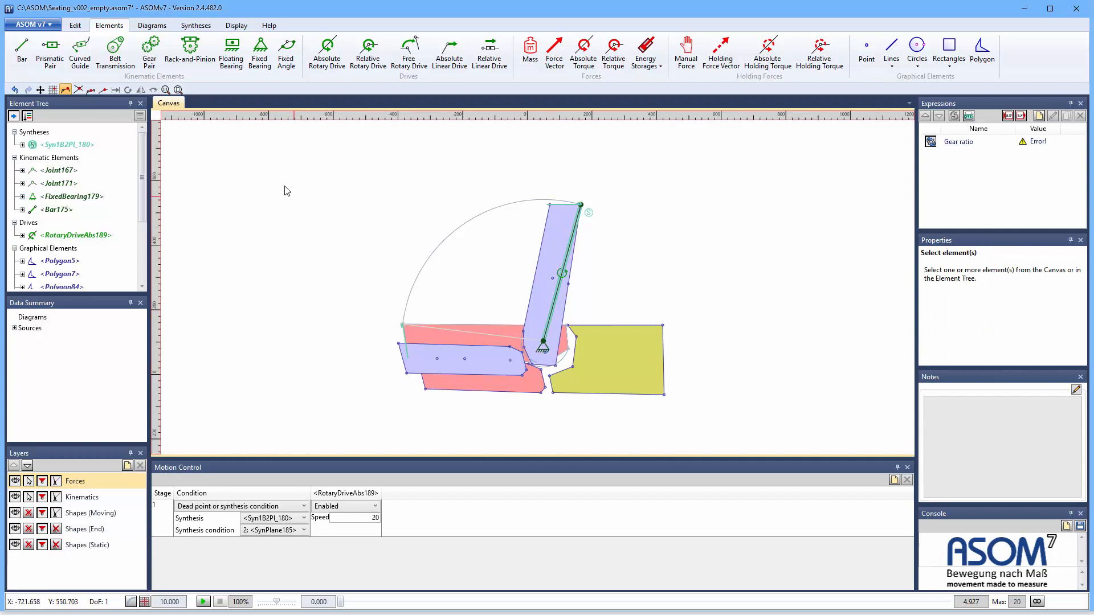
# - Run the backrest's motion from the start to the end position and back to check that it follows the bar
pyautogui.moveTo(340, 600); pyautogui.dragTo(1070, 508)
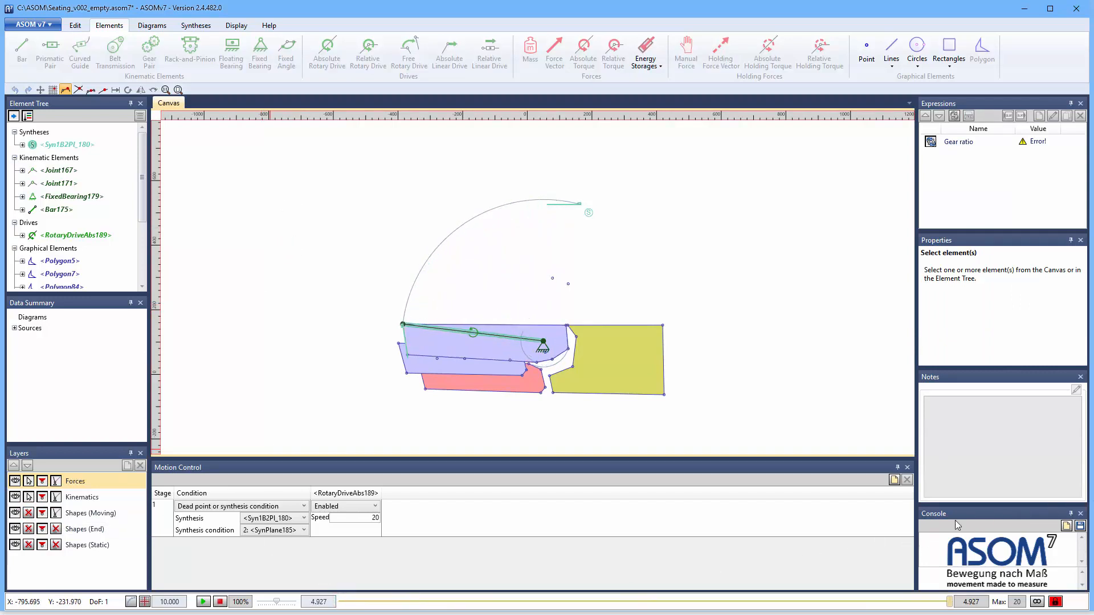
pyautogui.moveTo(956, 521); pyautogui.dragTo(274, 587)
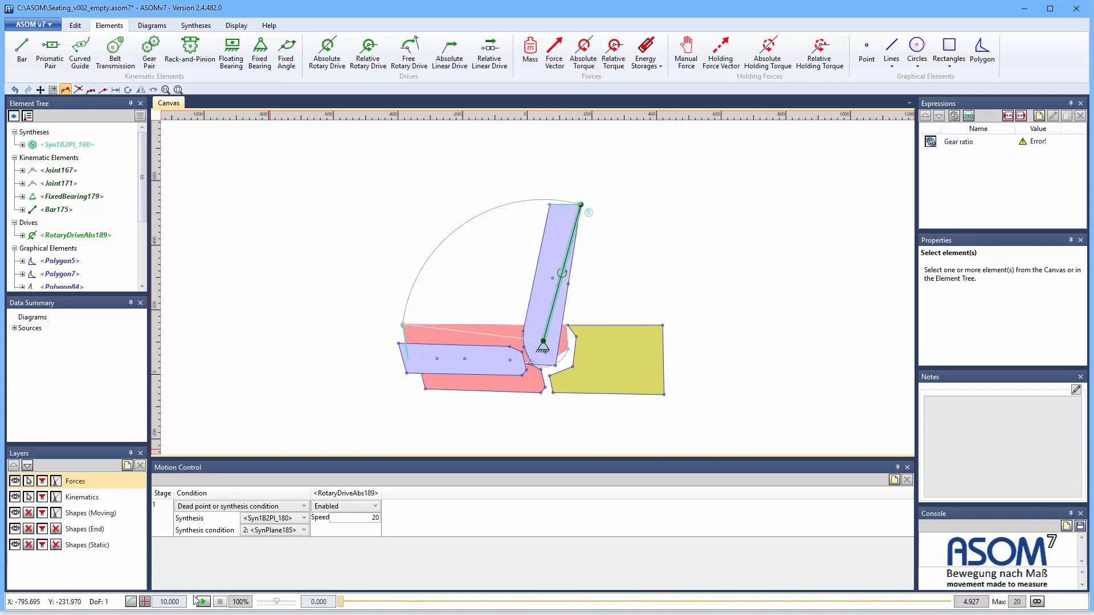
pyautogui.click(201, 602)
# - Attach a mass to the bar at the marked point inside the backrest, at about X 78 mm, Y 298 mm
pyautogui.click(531, 59)
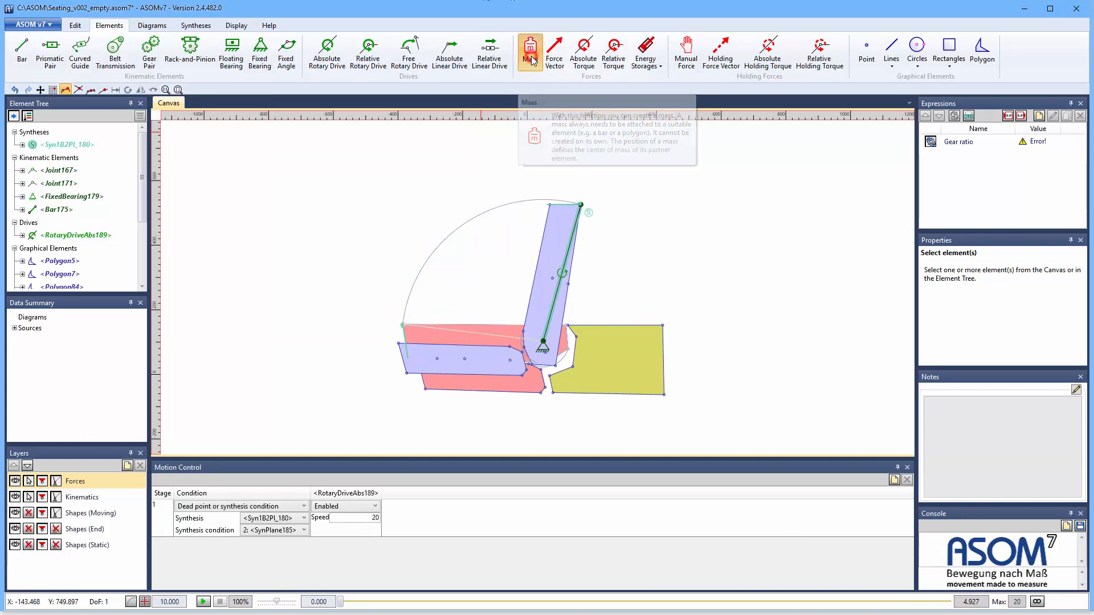
pyautogui.click(556, 295)
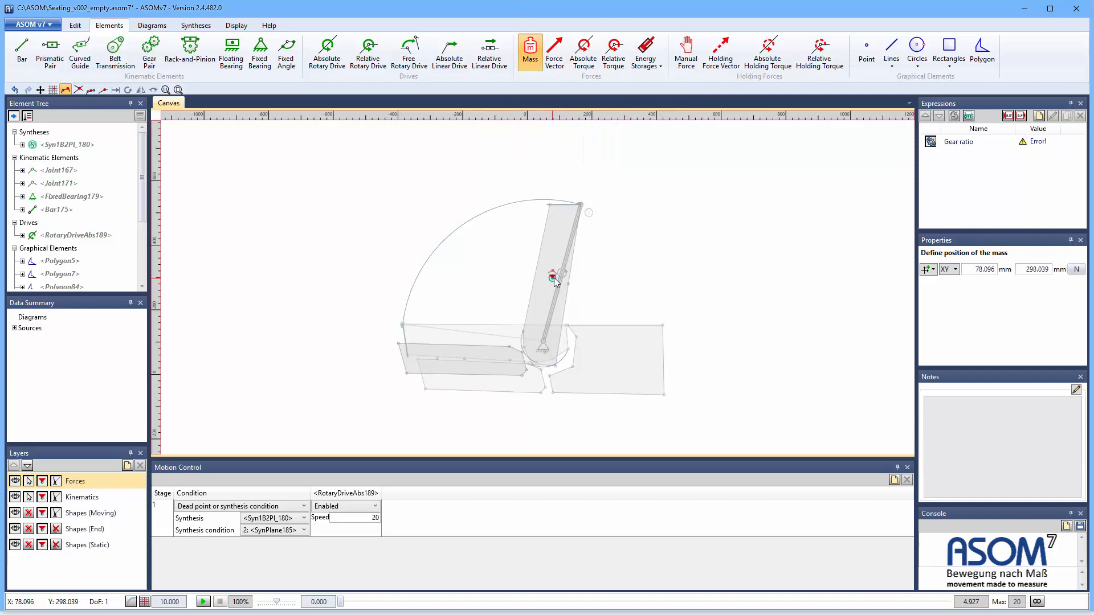
pyautogui.click(553, 278)
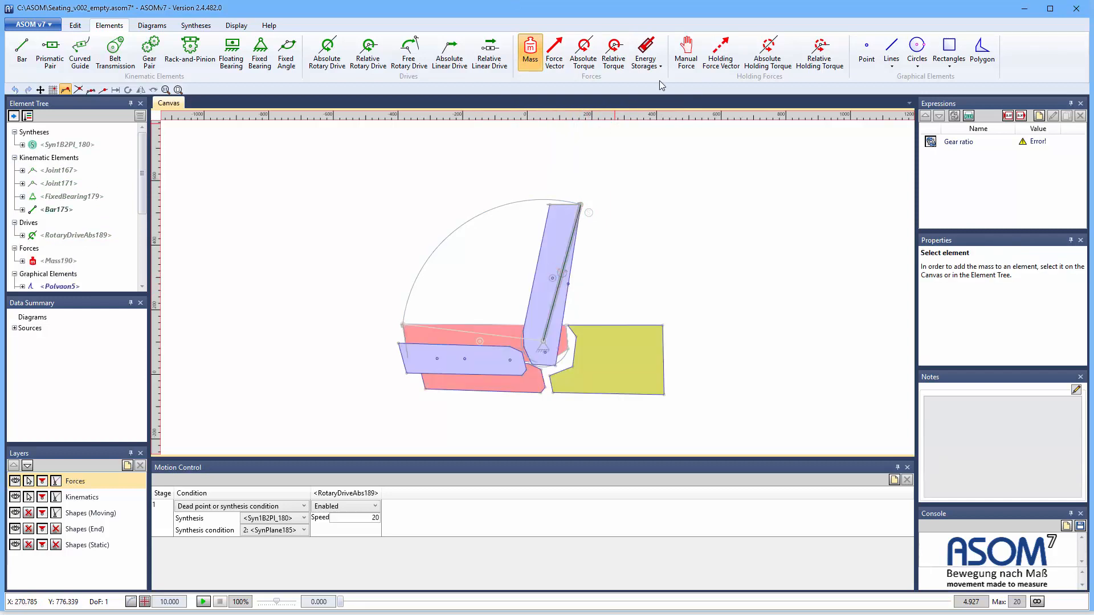
# - Attach a manual force to the bar at the marked point on the backrest's right edge
pyautogui.click(688, 61)
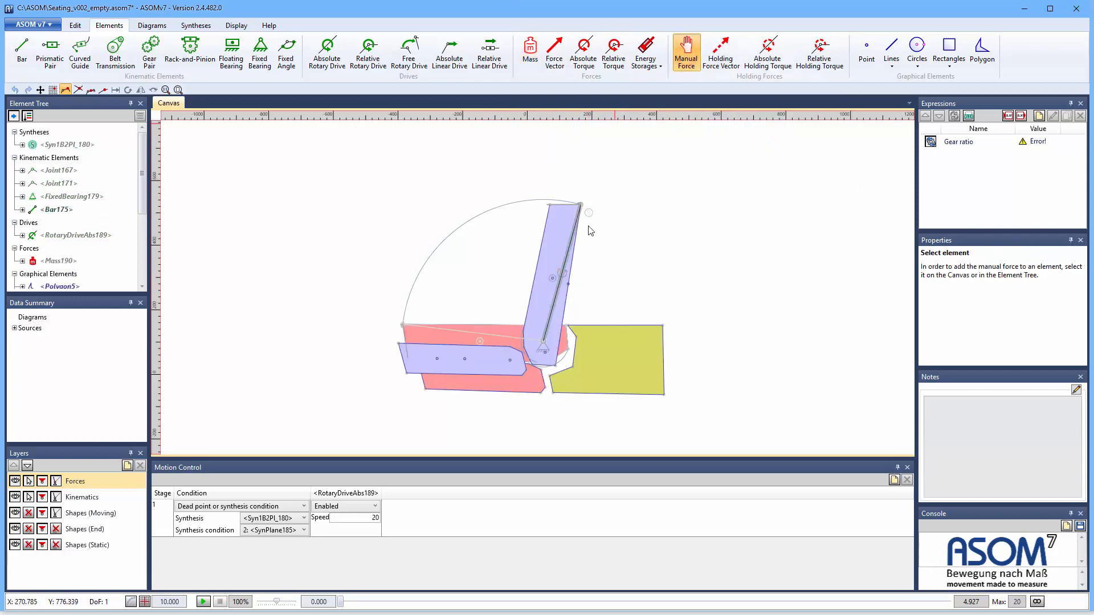
pyautogui.click(552, 311)
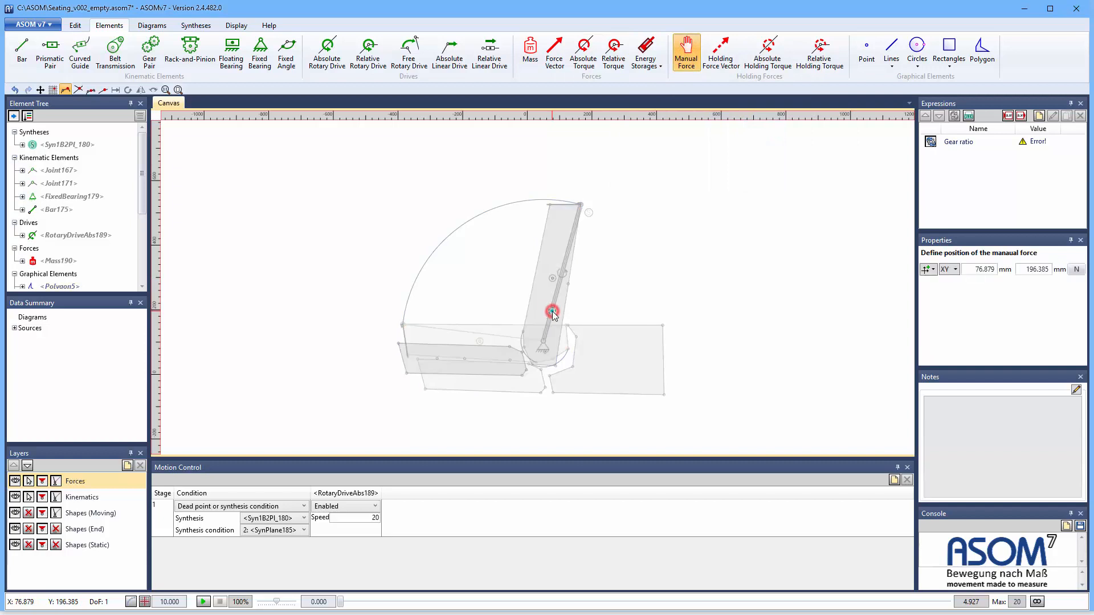
pyautogui.click(570, 285)
pyautogui.rightClick(647, 246)
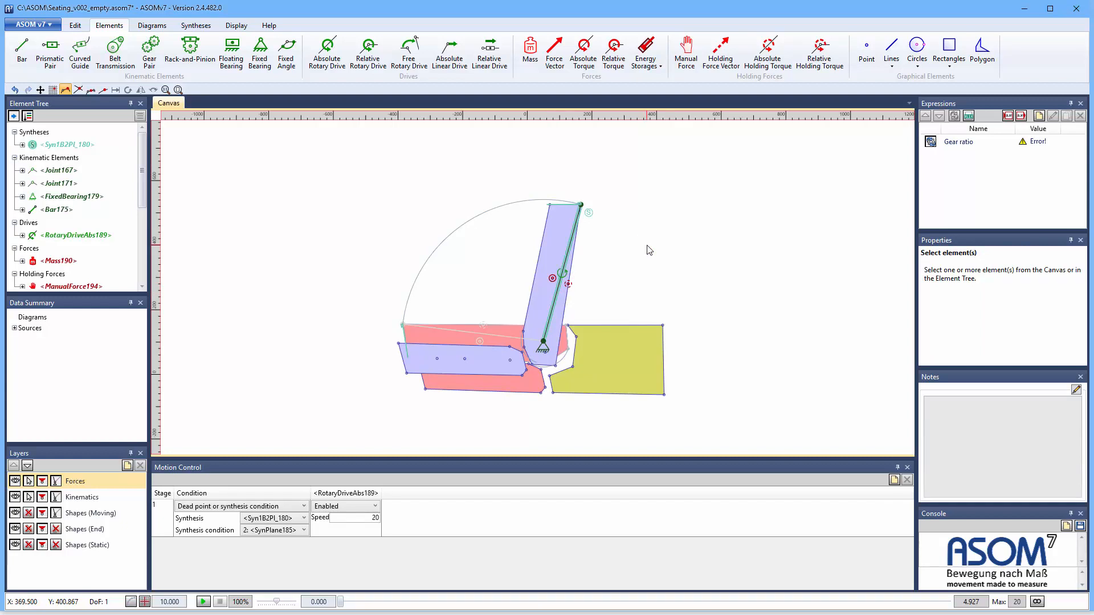
# - Reconnect the manual force to the upright backrest polygon, making the Shapes (Moving) layer selectable to pick it
pyautogui.click(570, 287)
pyautogui.rightClick(568, 289)
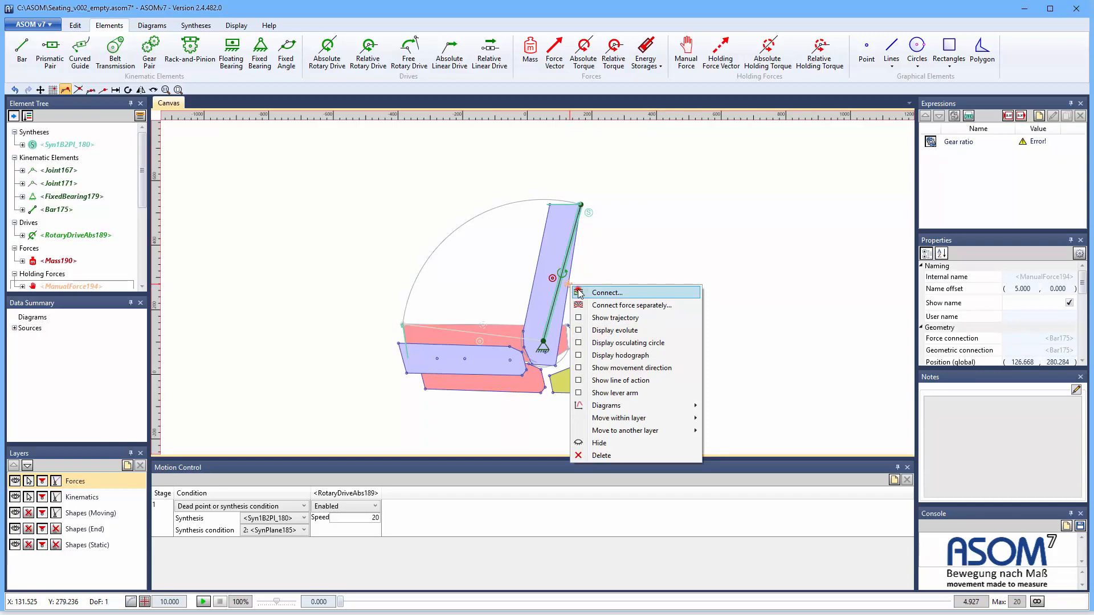
pyautogui.click(576, 291)
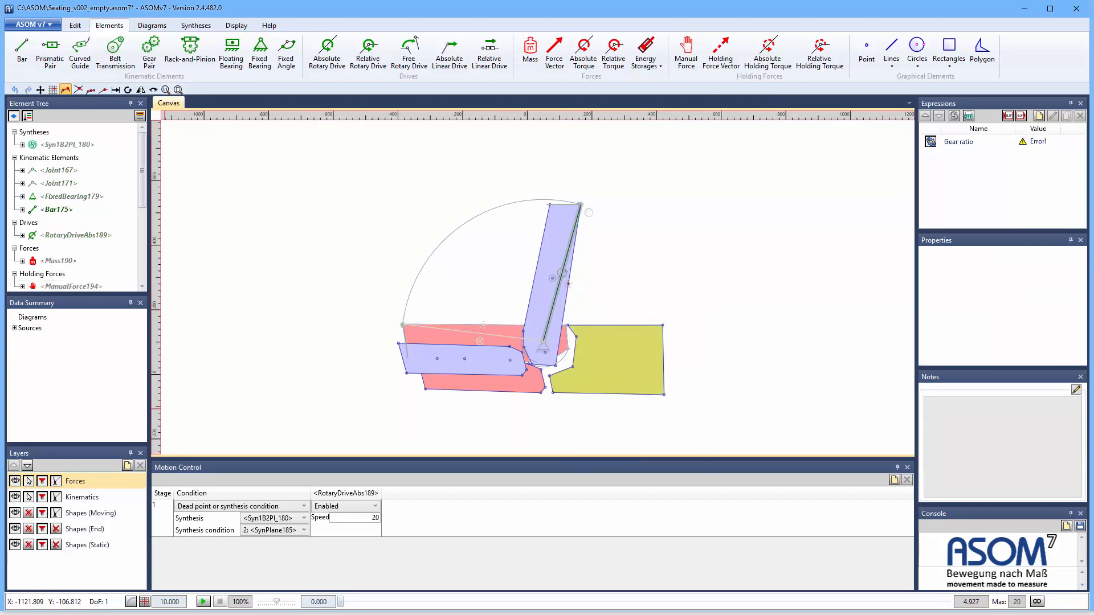
pyautogui.click(28, 513)
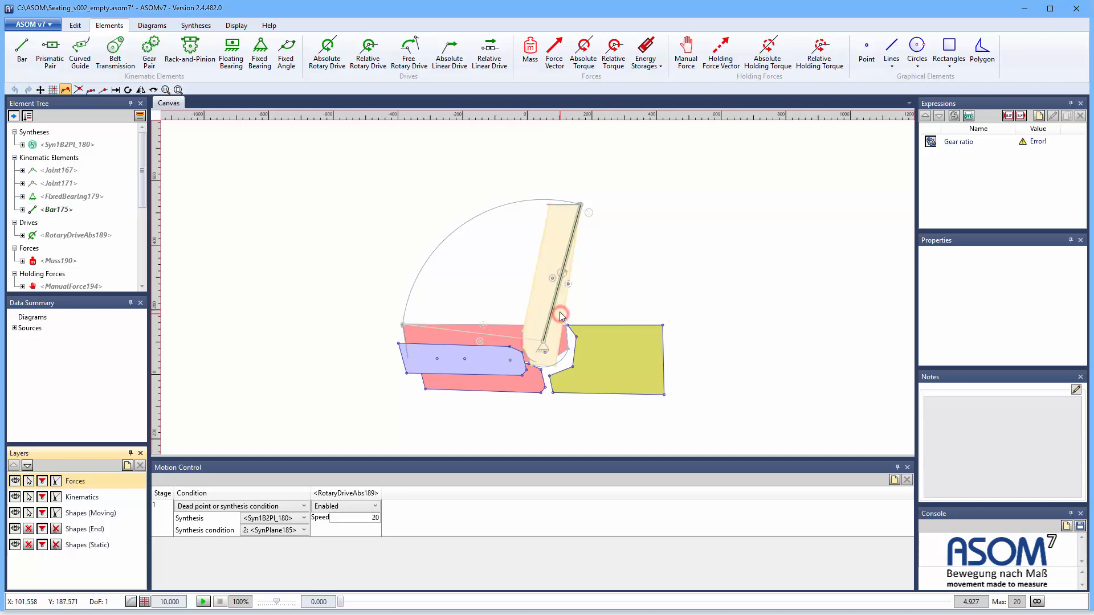
# - Reconnect the mass to the backrest polygon, leave the Shapes (Moving) layer unselectable, and run the motion to check the result
pyautogui.click(552, 281)
pyautogui.rightClick(554, 281)
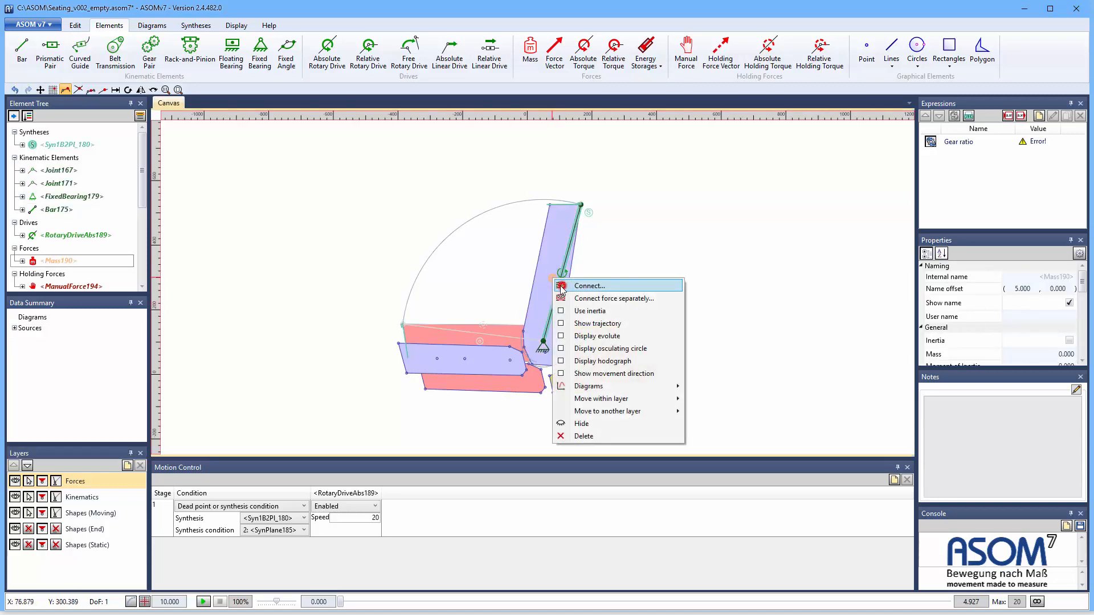
pyautogui.click(545, 291)
pyautogui.click(545, 288)
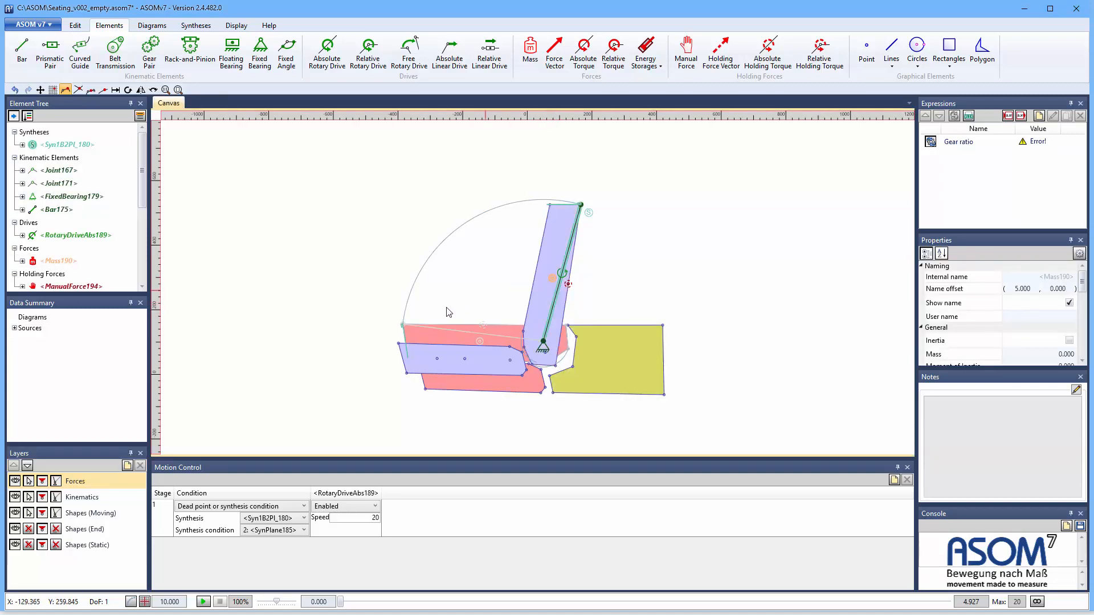
pyautogui.click(28, 513)
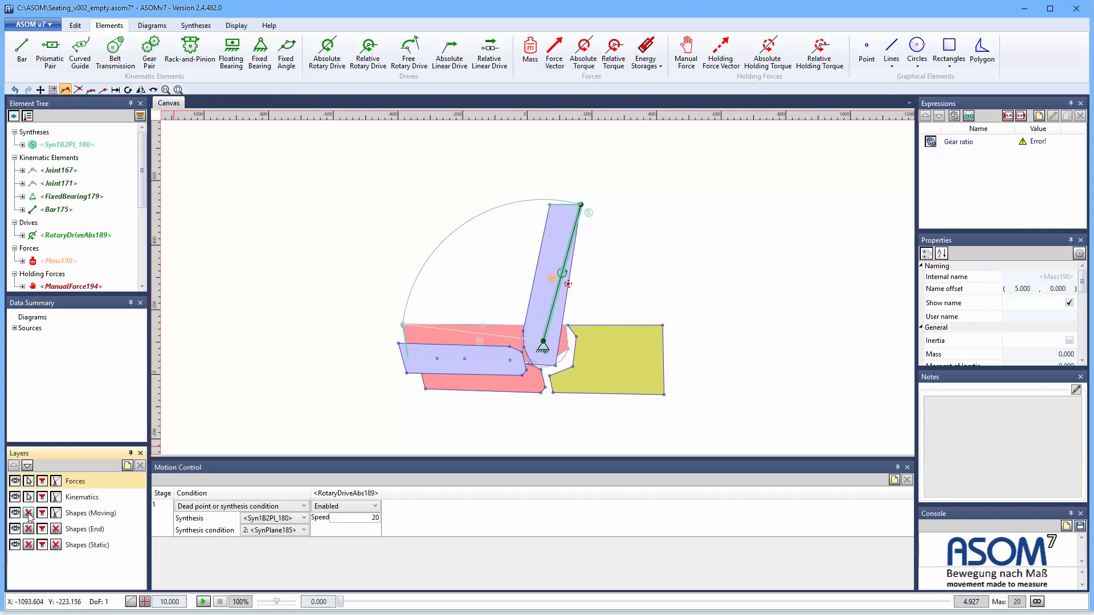
pyautogui.click(341, 215)
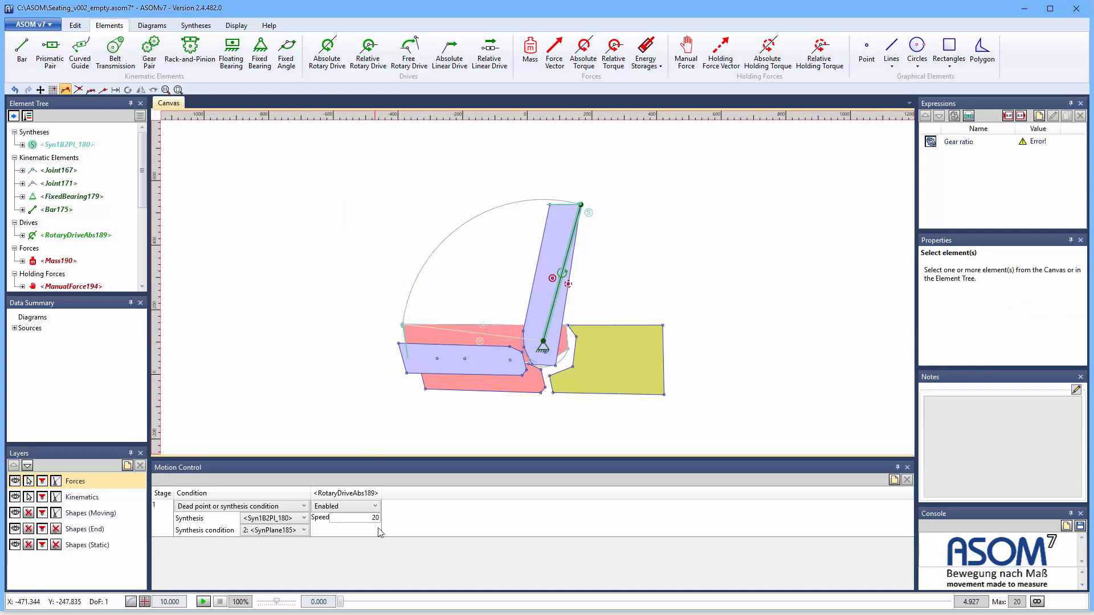
pyautogui.moveTo(339, 601); pyautogui.dragTo(288, 584)
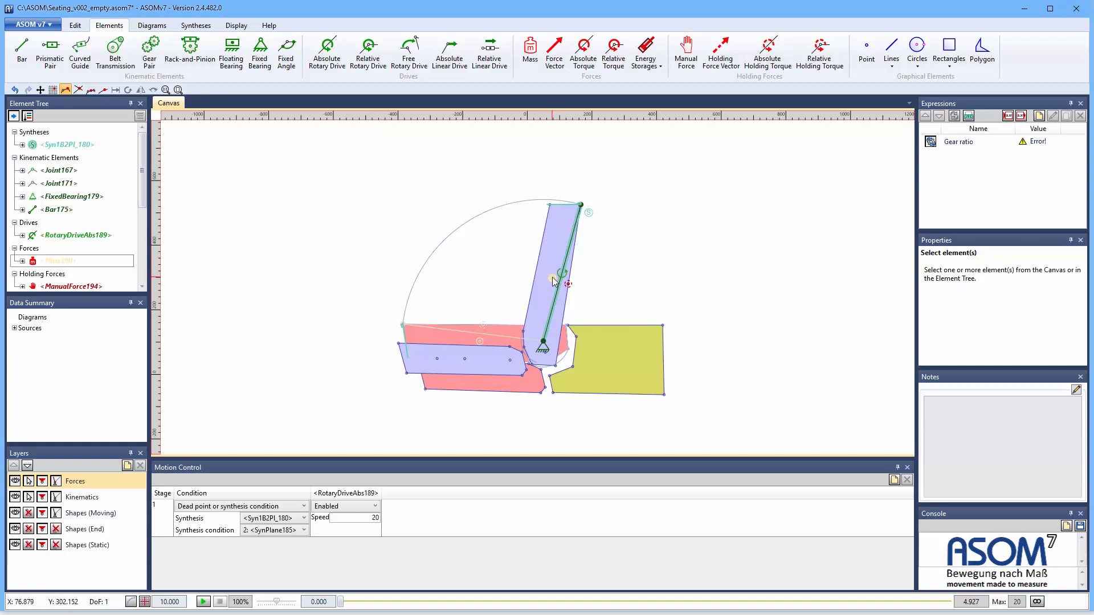
# - Move all elements of the Forces layer except the mass and manual force to the Kinematics layer, and make Kinematics the active layer
pyautogui.click(83, 501)
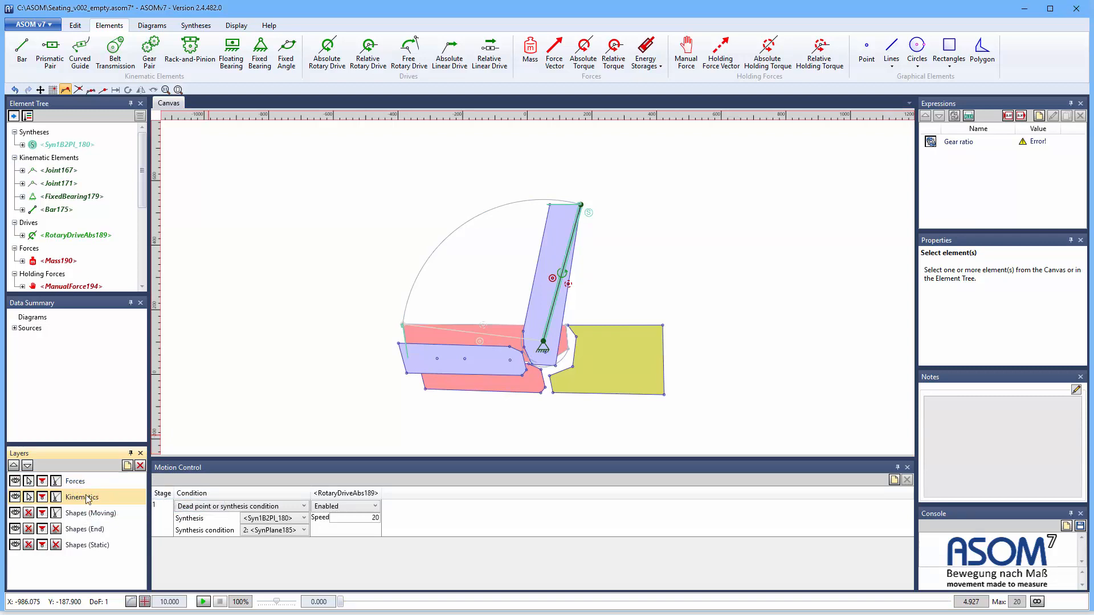
pyautogui.click(105, 484)
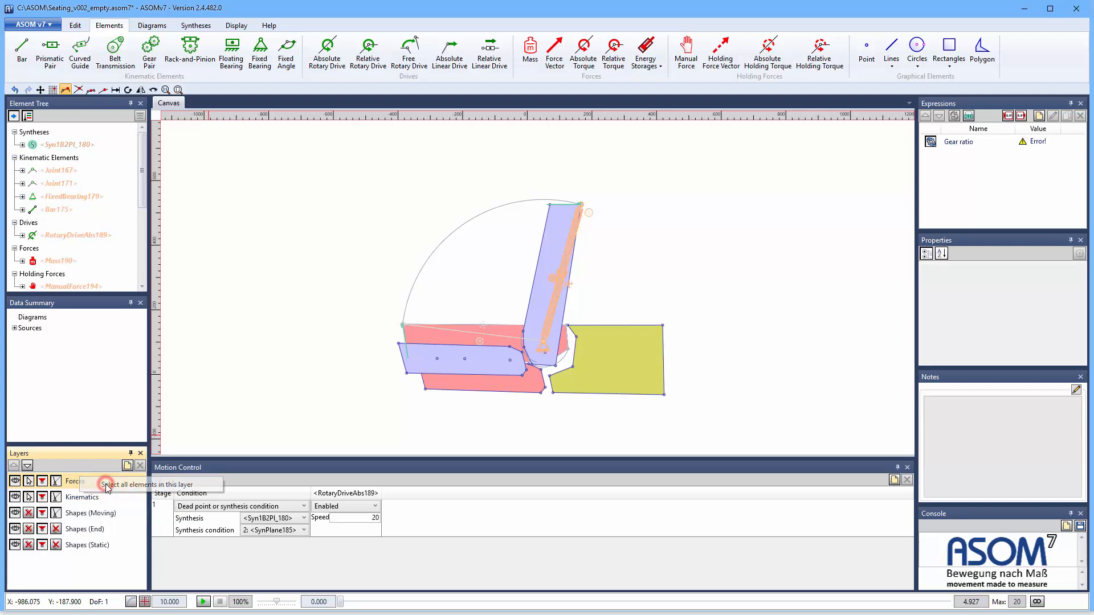
pyautogui.click(554, 278)
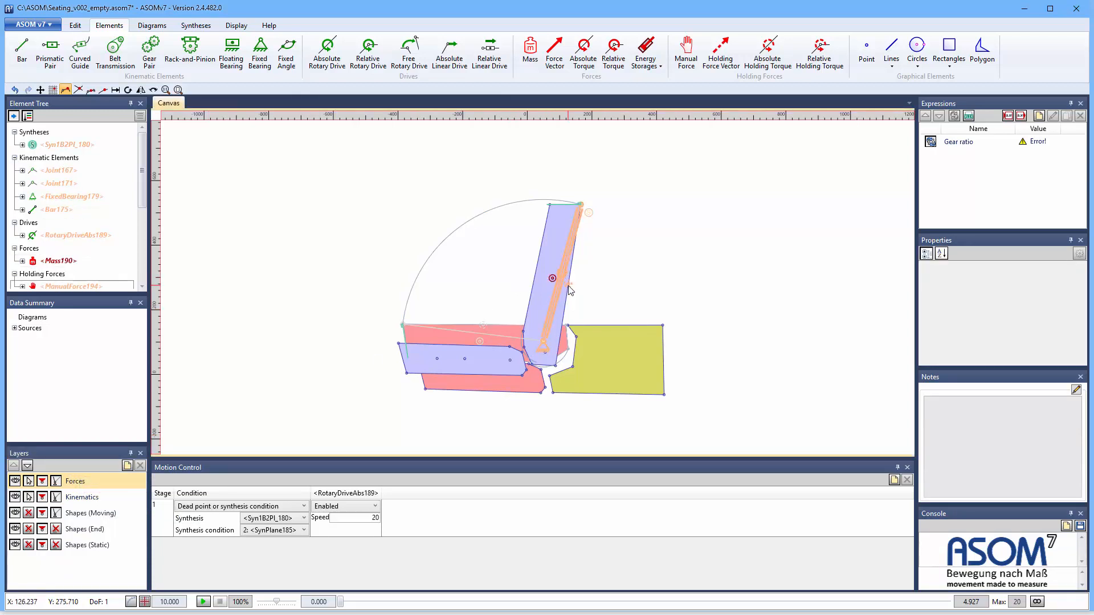
pyautogui.click(569, 288)
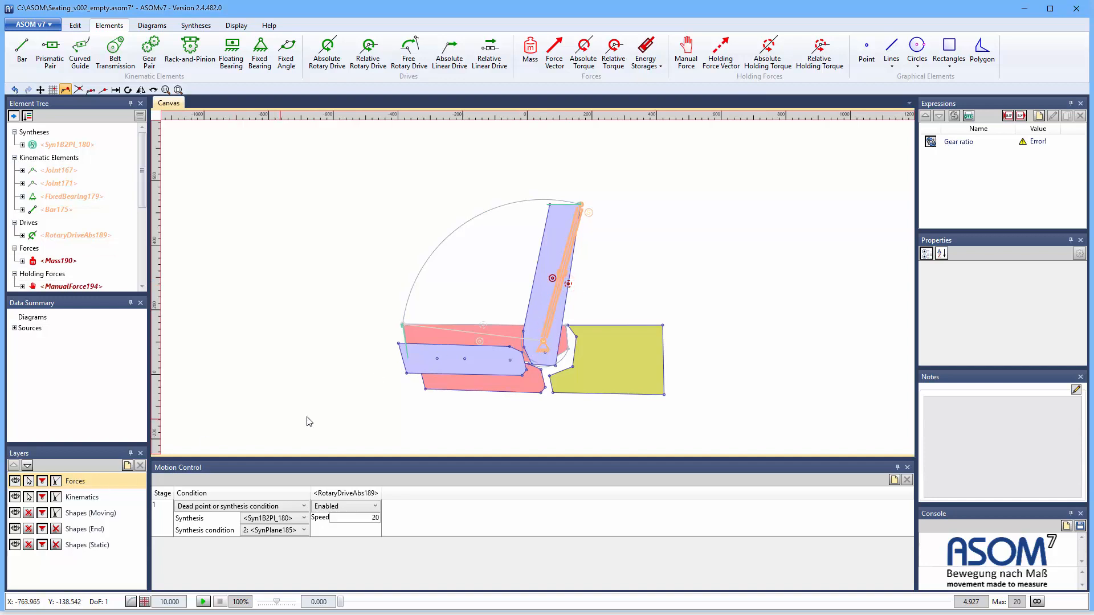
pyautogui.rightClick(553, 313)
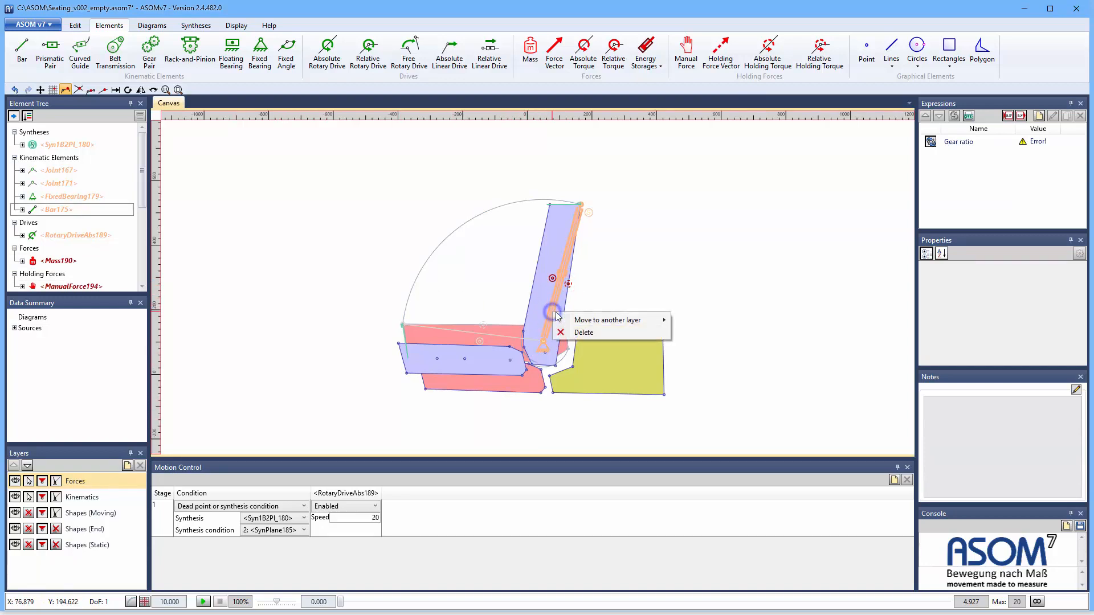
pyautogui.click(693, 317)
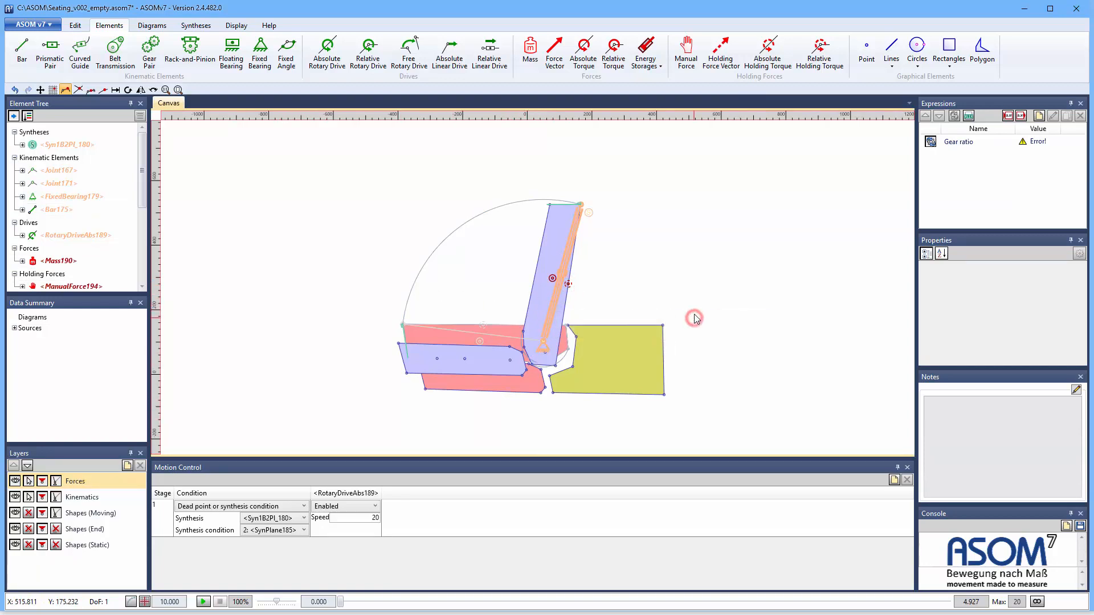
pyautogui.click(671, 256)
pyautogui.click(669, 243)
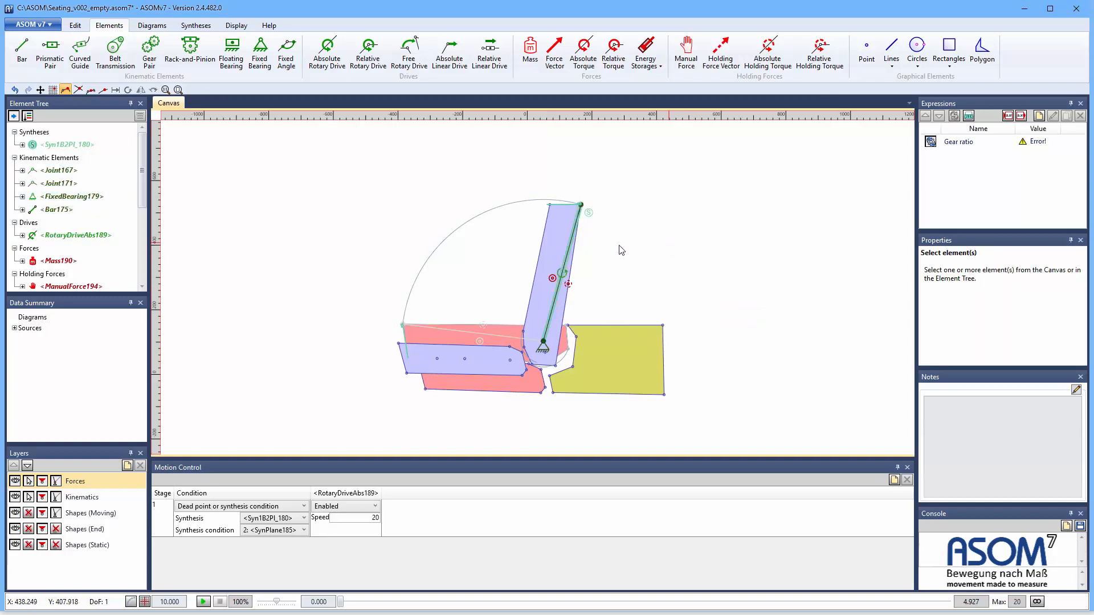
pyautogui.click(91, 498)
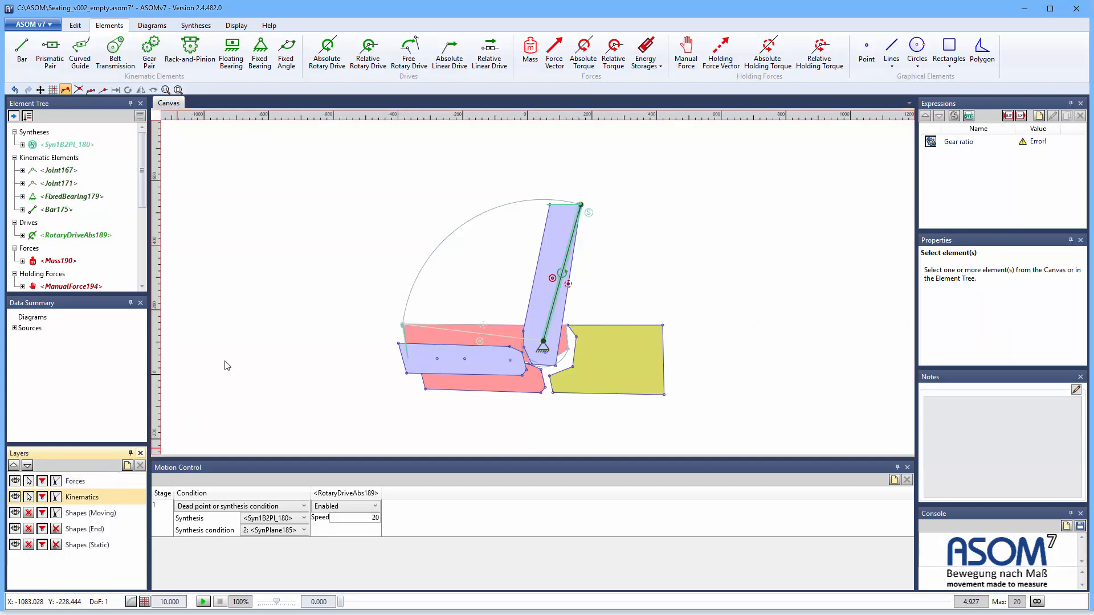
pyautogui.click(673, 233)
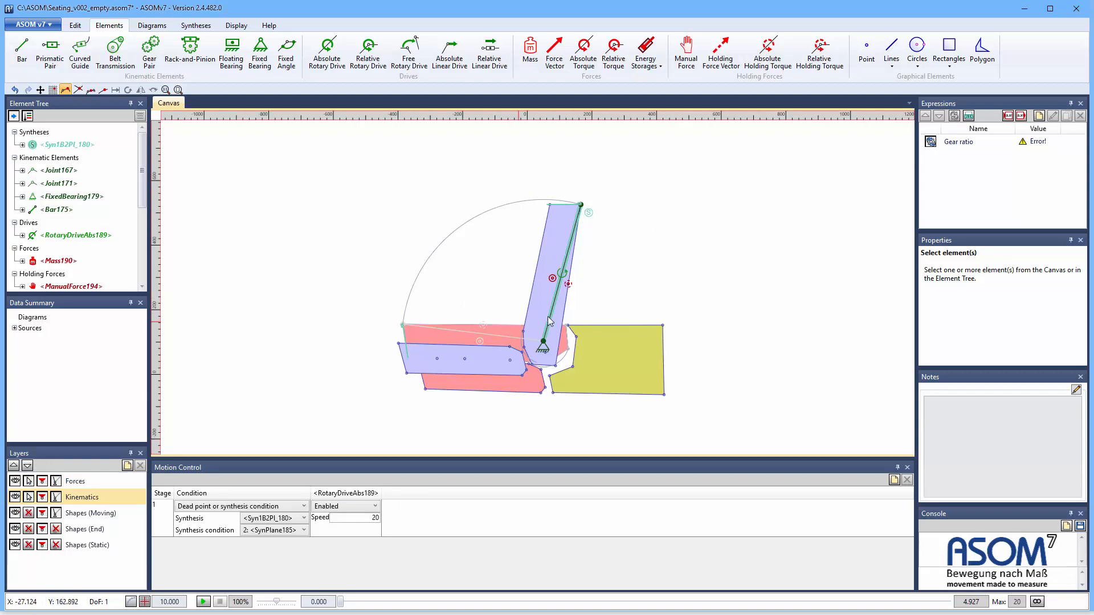
# - Select the mass inside the backrest and enlarge its property list to show the mass and weight values
pyautogui.click(553, 280)
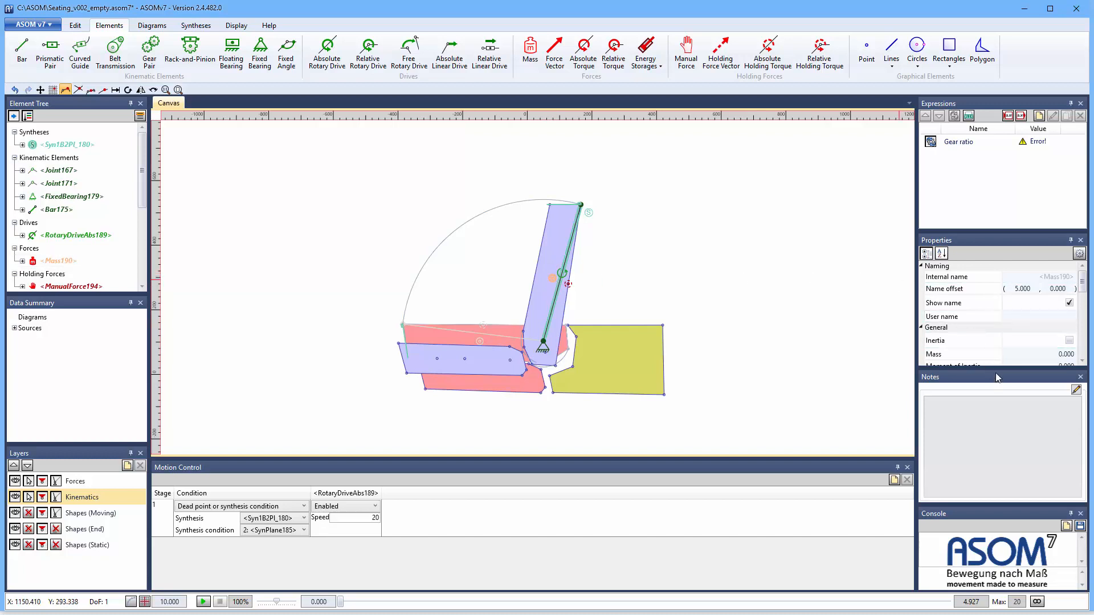
pyautogui.moveTo(999, 411); pyautogui.dragTo(1000, 445)
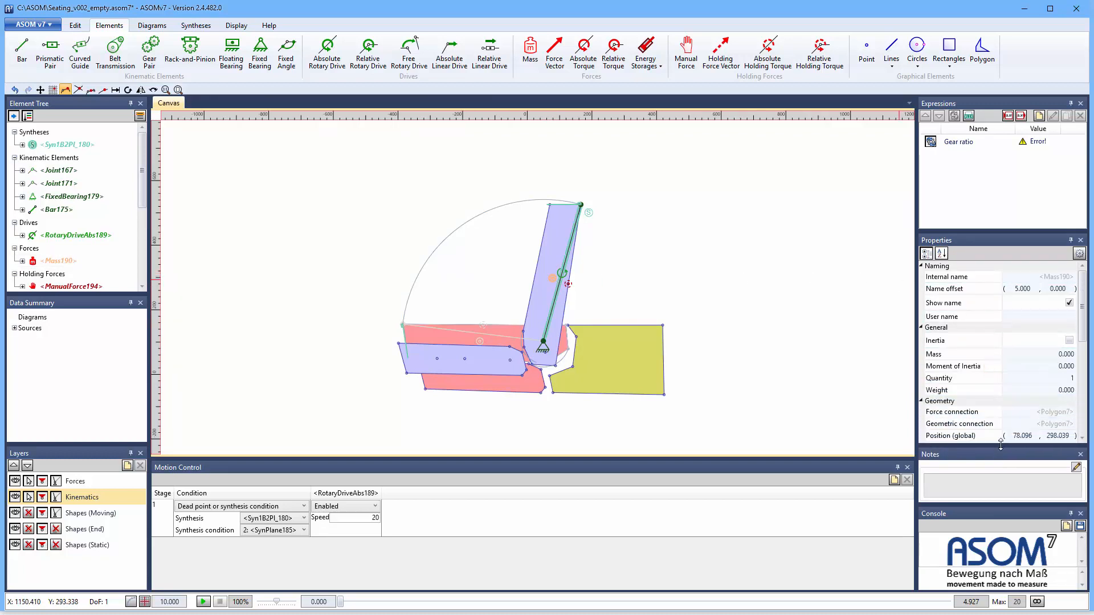
pyautogui.click(1042, 391)
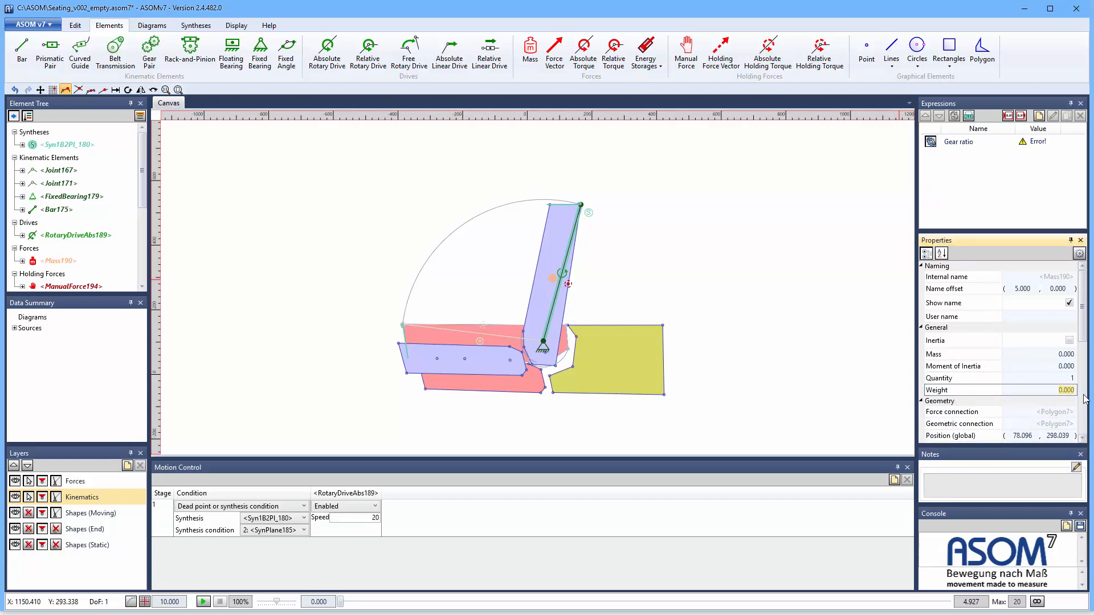
pyautogui.write('15')
pyautogui.press('Return')
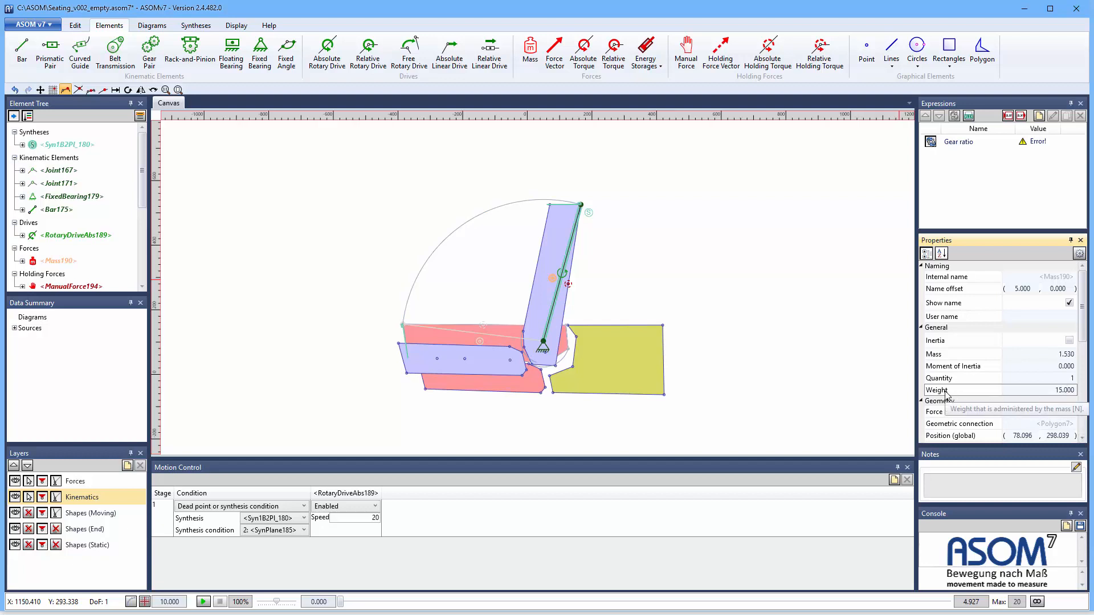
pyautogui.click(1044, 388)
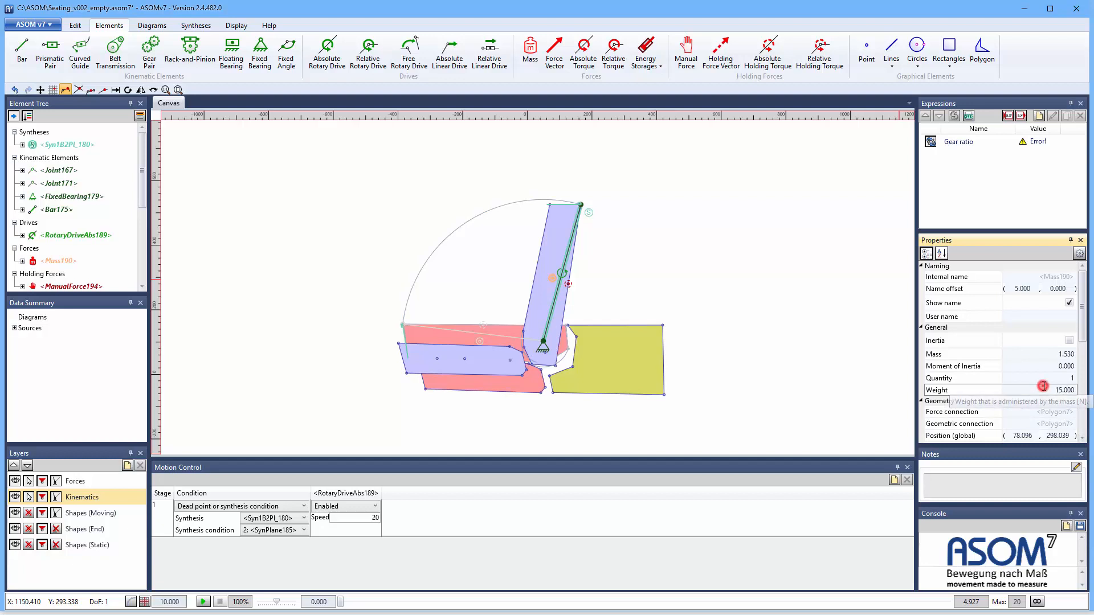
pyautogui.press('BackSpace')
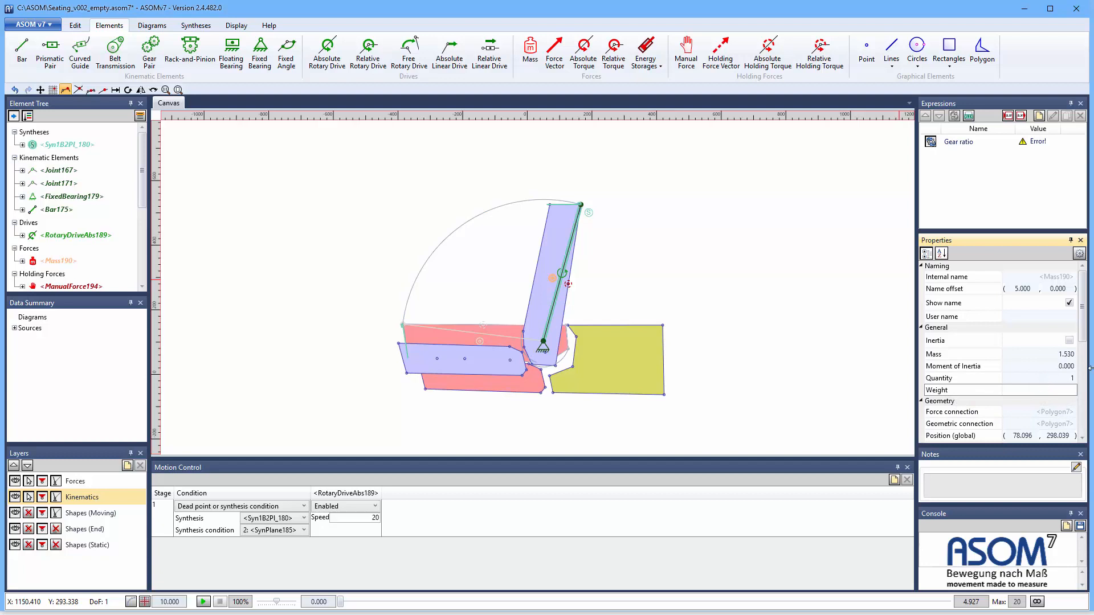
# - Set the Mass value of the backrest's mass element to 15
pyautogui.click(1035, 355)
pyautogui.write('15')
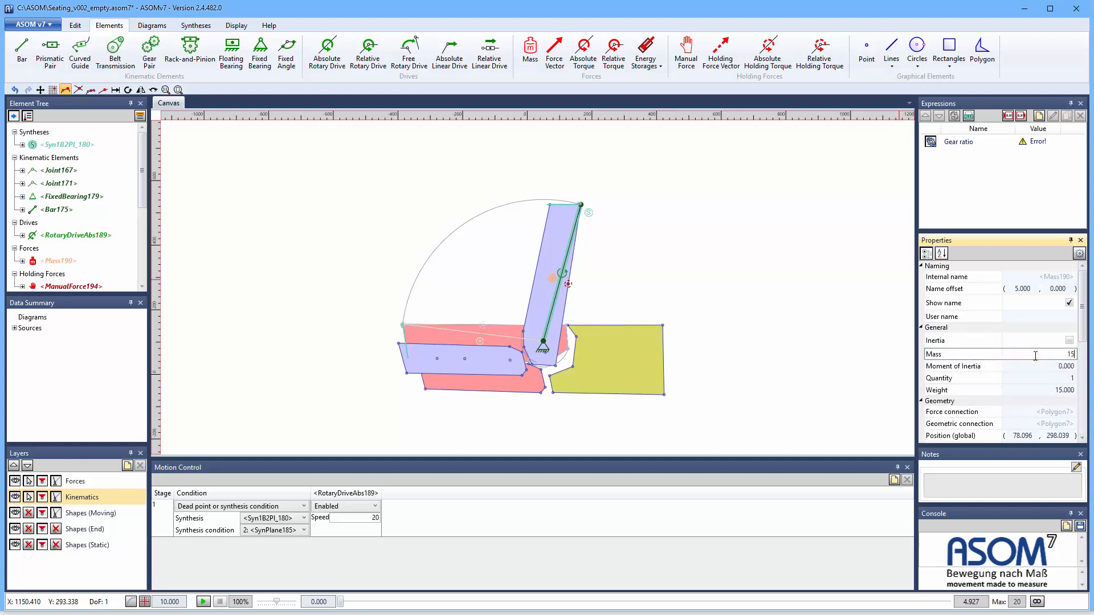
pyautogui.press('Return')
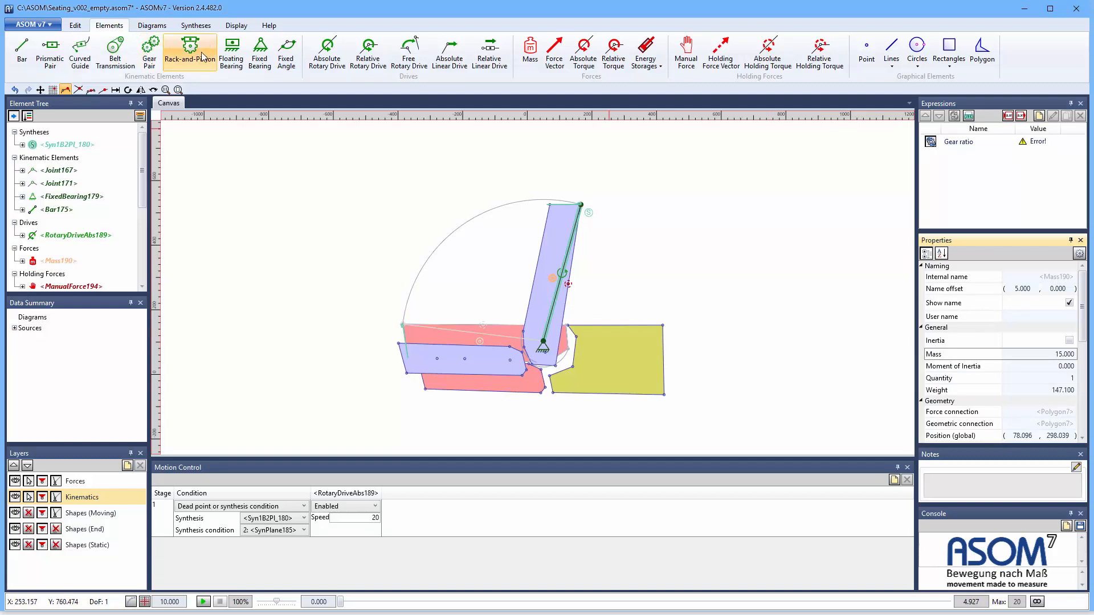
# - Start a four-bar two-plane synthesis in global coordinates, defining the planes from the upper-left corners along the top edges of the moving and end-position seat shapes
pyautogui.click(195, 25)
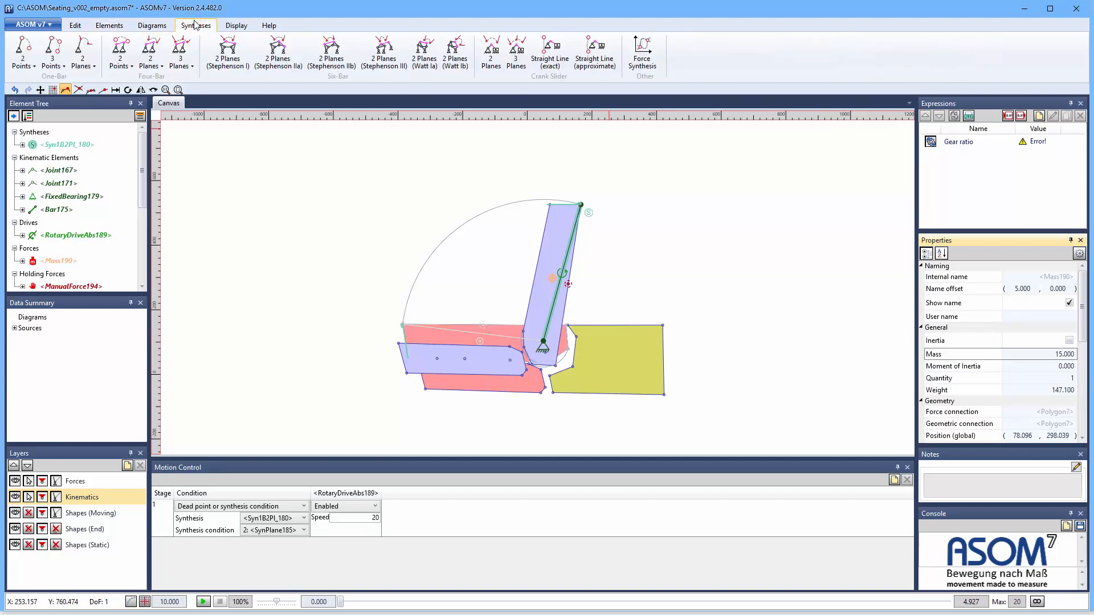
pyautogui.click(152, 48)
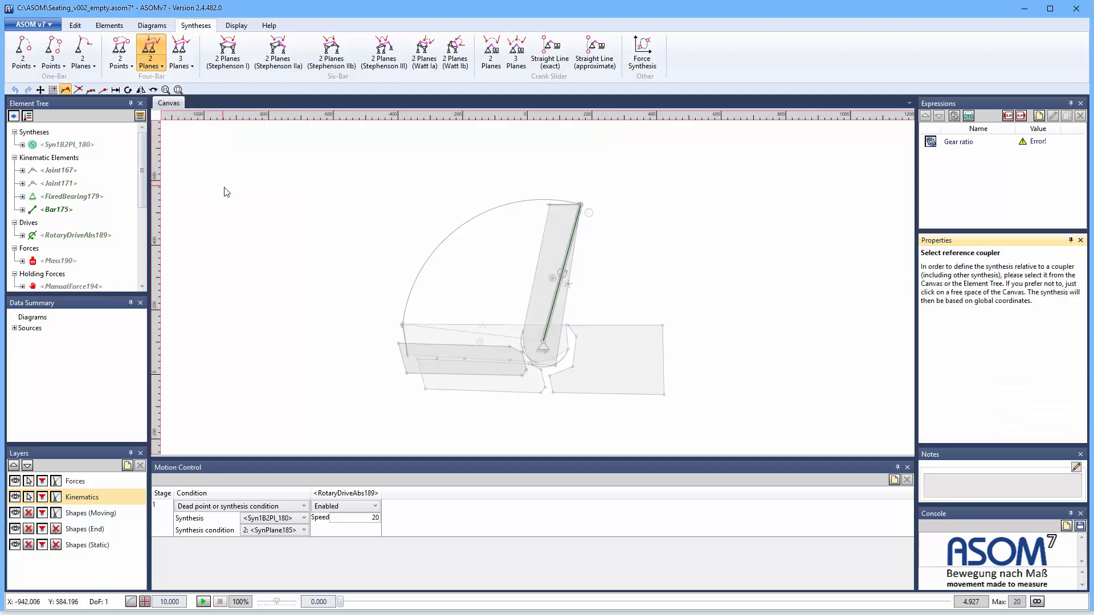
pyautogui.click(266, 257)
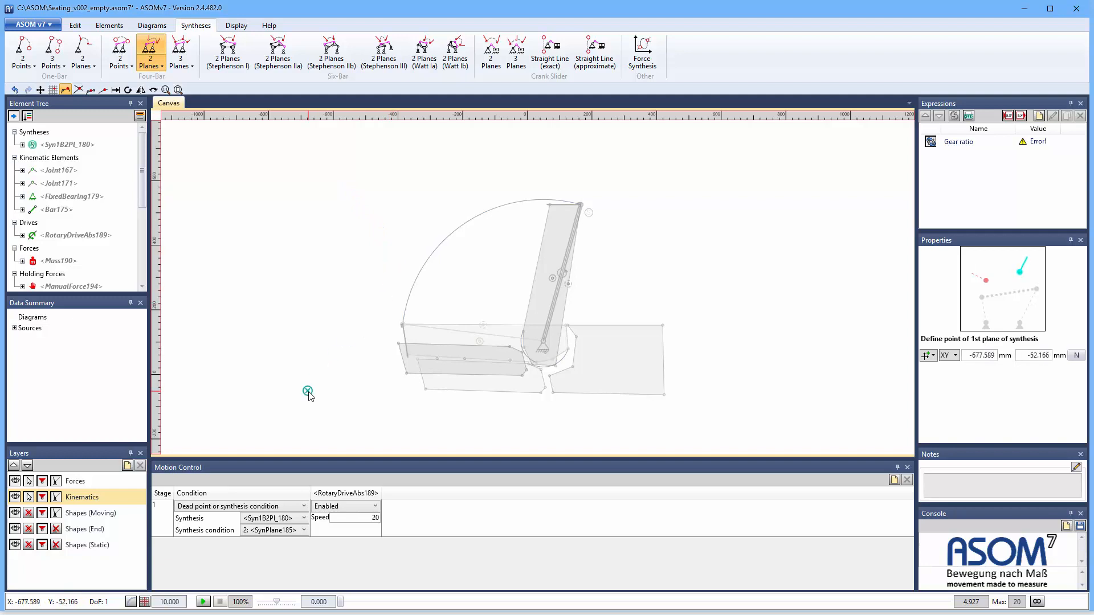
pyautogui.scroll(2, 412, 339)
pyautogui.scroll(2, 452, 342)
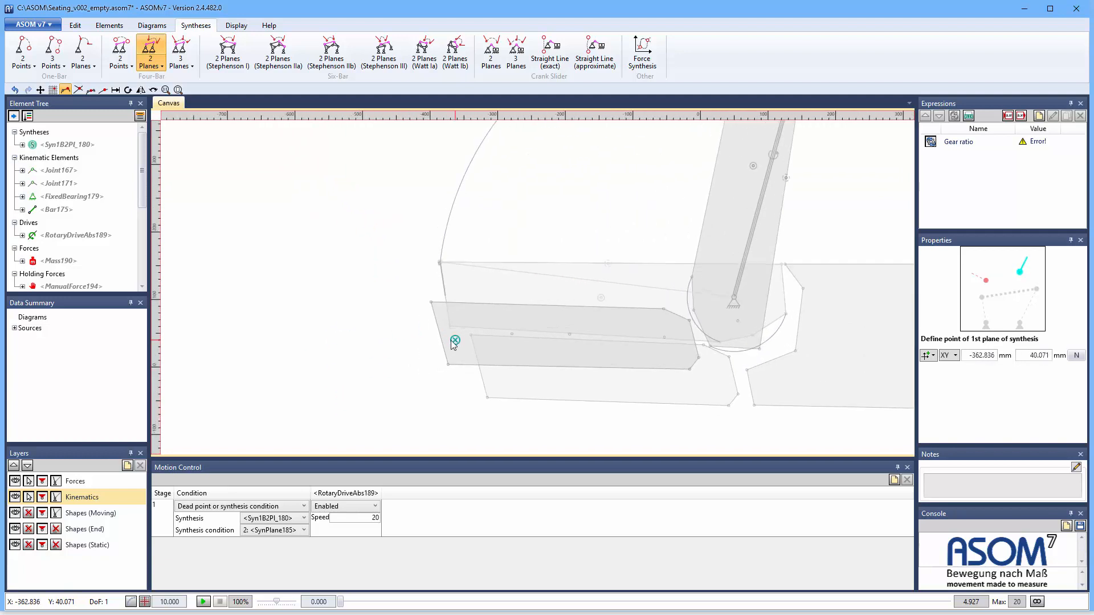
pyautogui.click(427, 297)
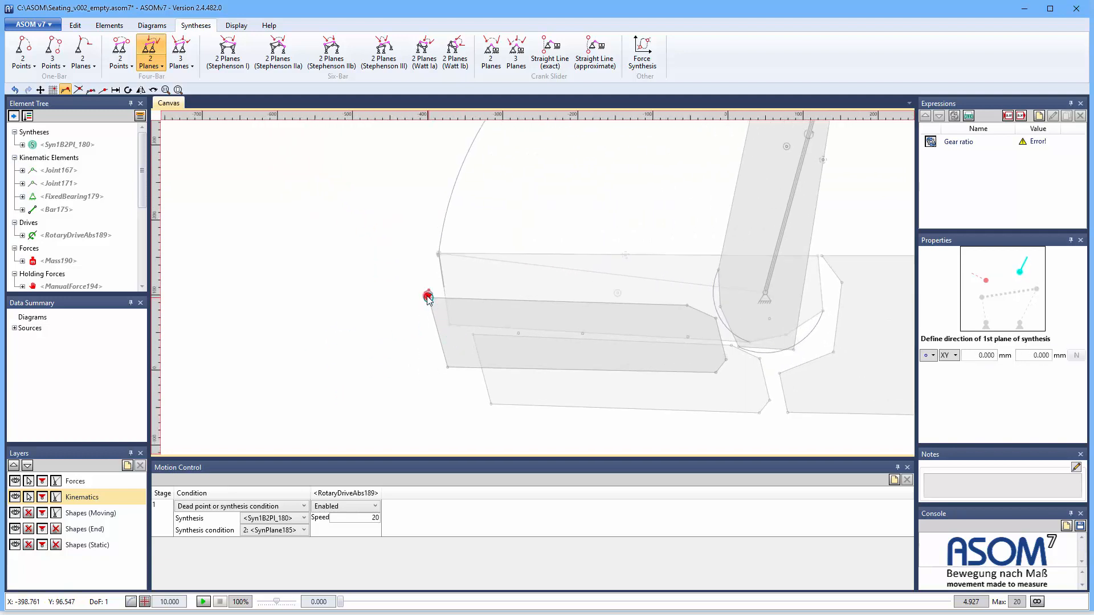
pyautogui.click(689, 307)
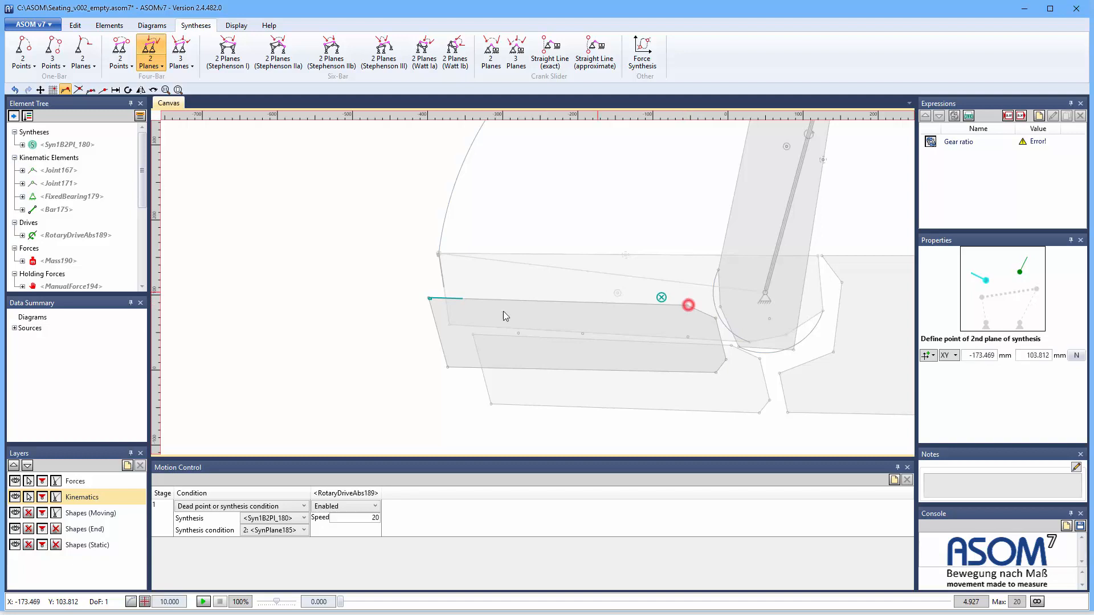
pyautogui.click(473, 334)
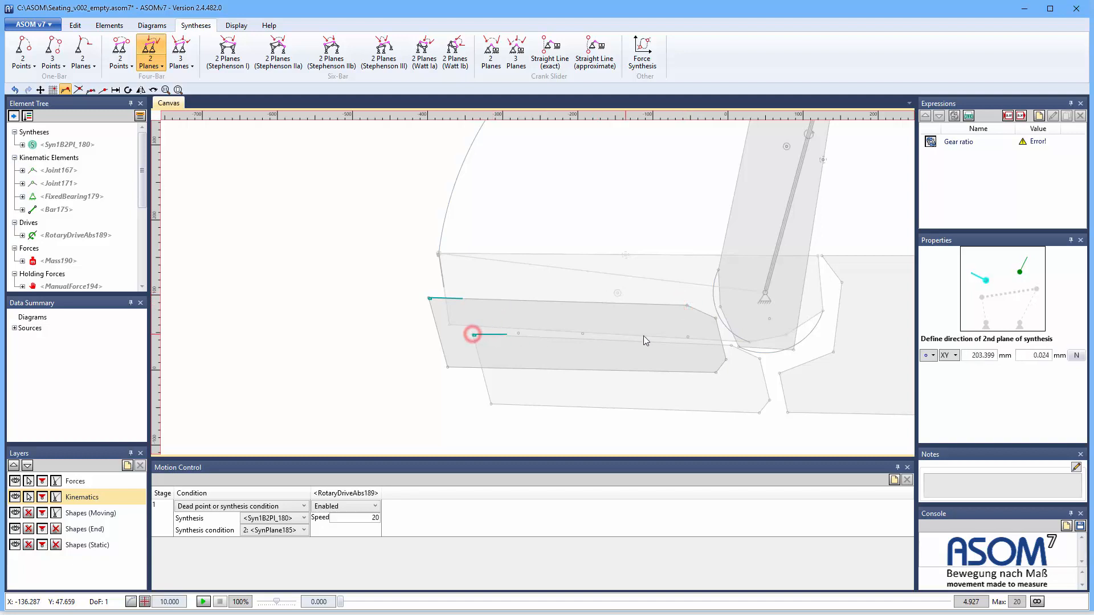
pyautogui.click(734, 351)
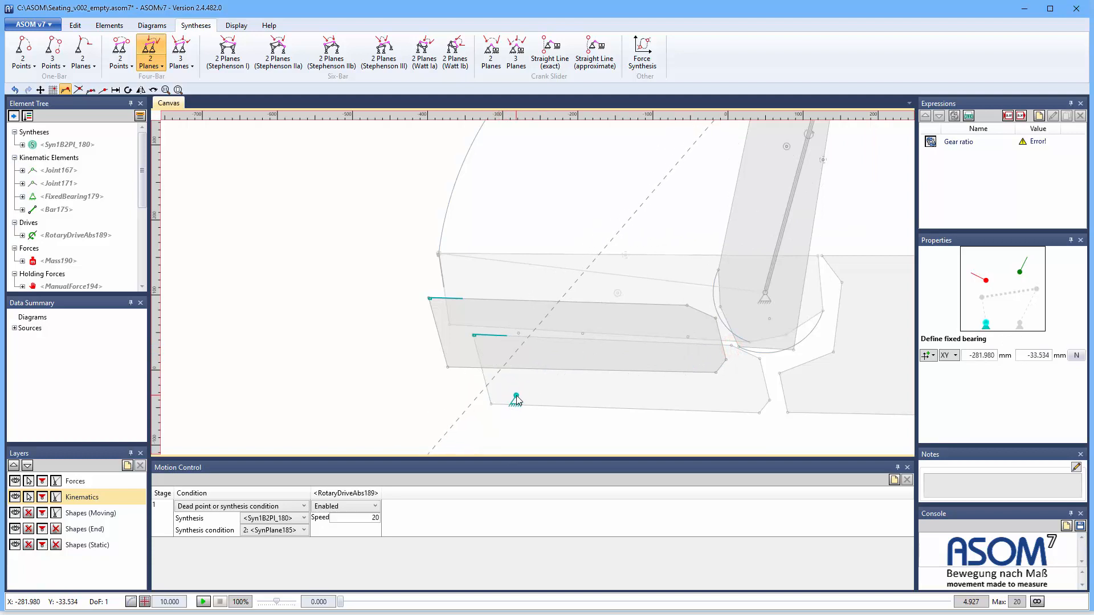
# - Define the four-bar's two coupler joints at the leftmost and rightmost marked points inside the moving seat shape
pyautogui.click(516, 395)
pyautogui.click(516, 396)
pyautogui.click(519, 331)
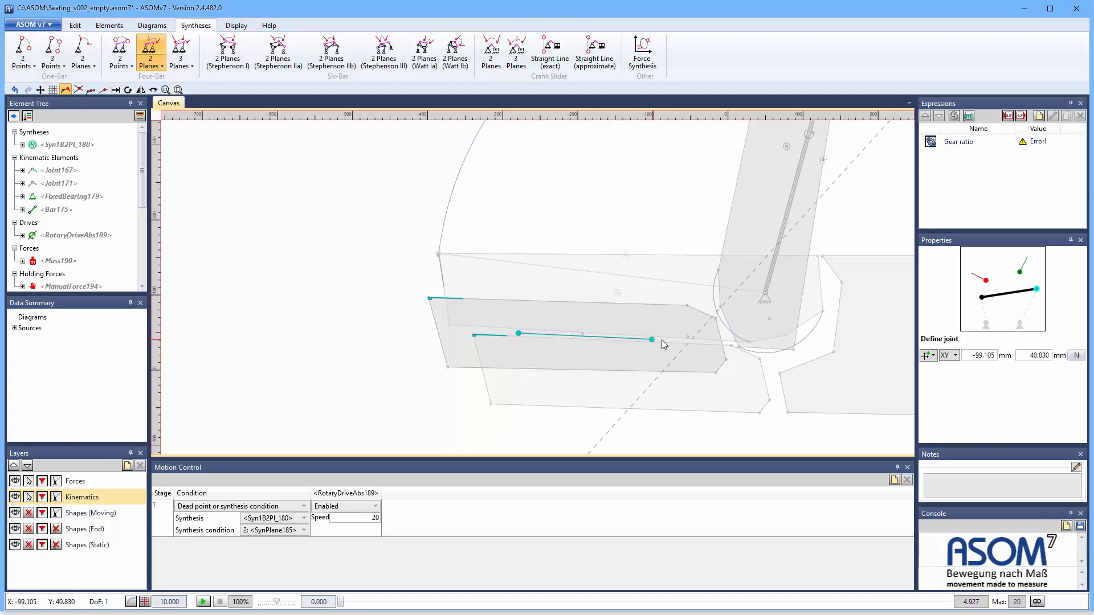
pyautogui.click(689, 337)
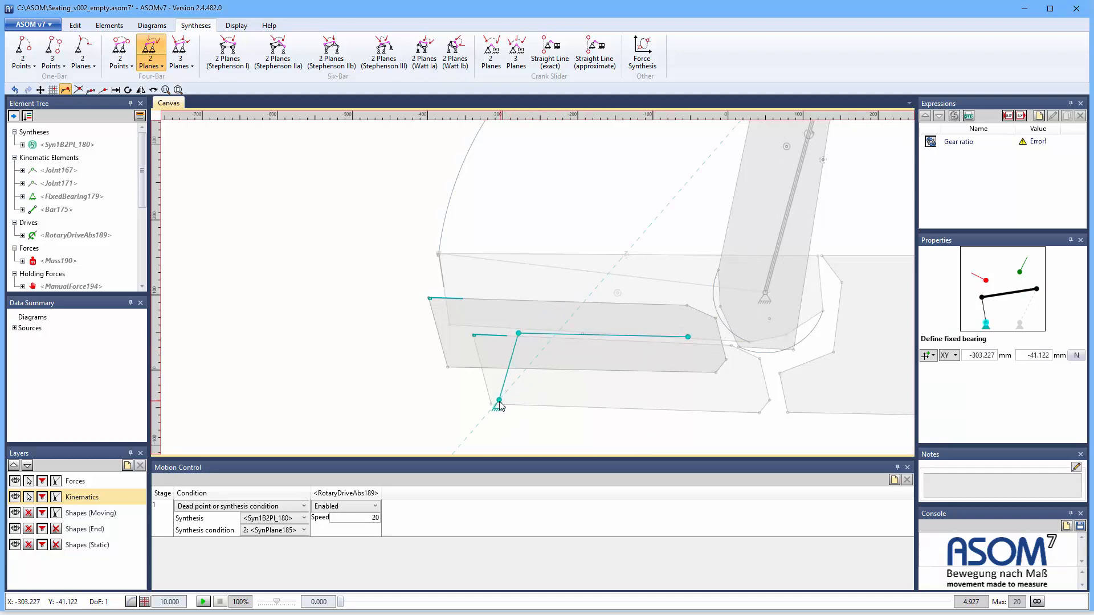
# - Place the four-bar's fixed bearings near the end-position seat's lower-left corner and at about (-96, -60) mm below the right coupler joint
pyautogui.click(492, 409)
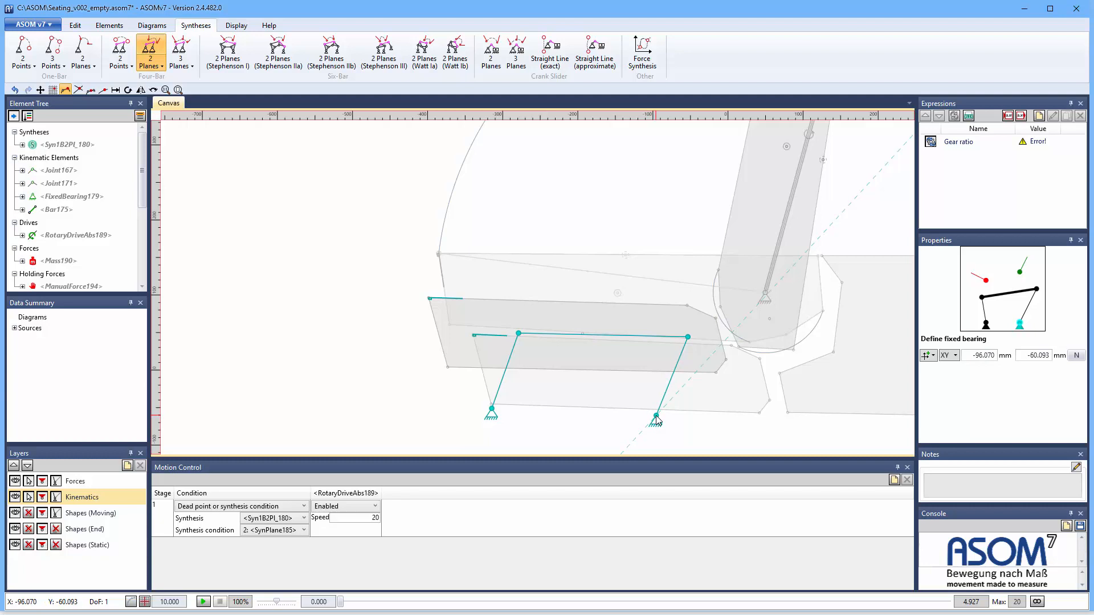
pyautogui.click(656, 421)
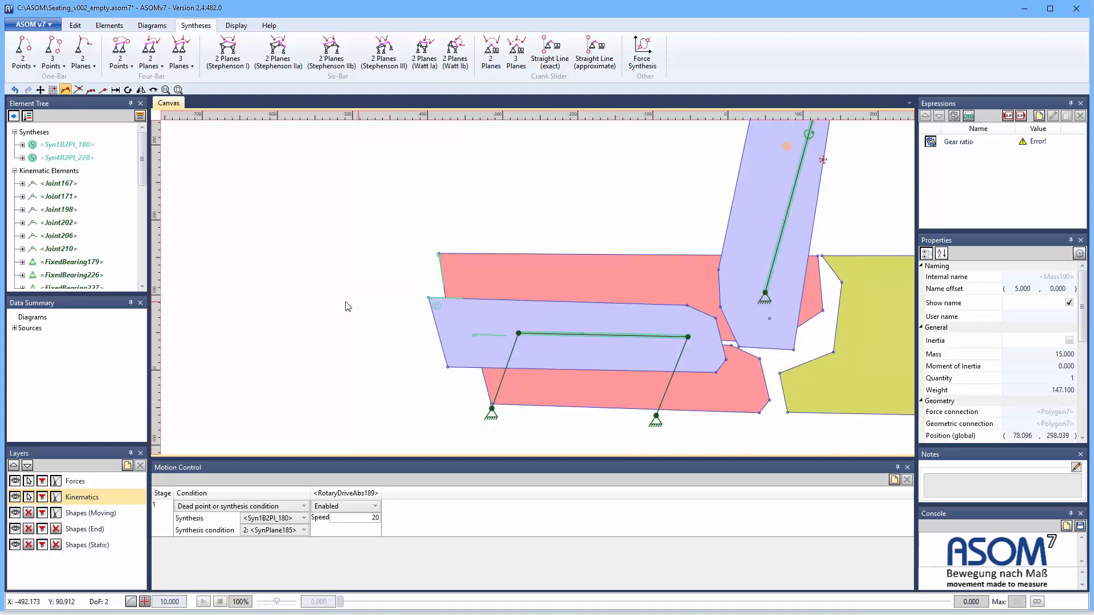
pyautogui.click(346, 303)
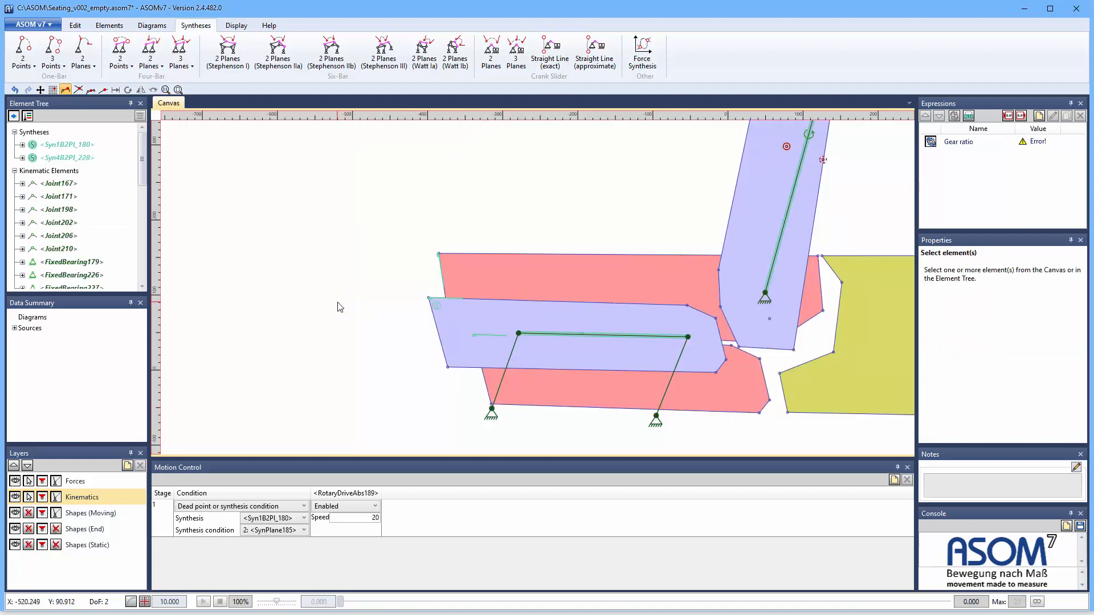
# - Add an absolute rotary drive to the four-bar's left crank and invert its direction
pyautogui.click(120, 28)
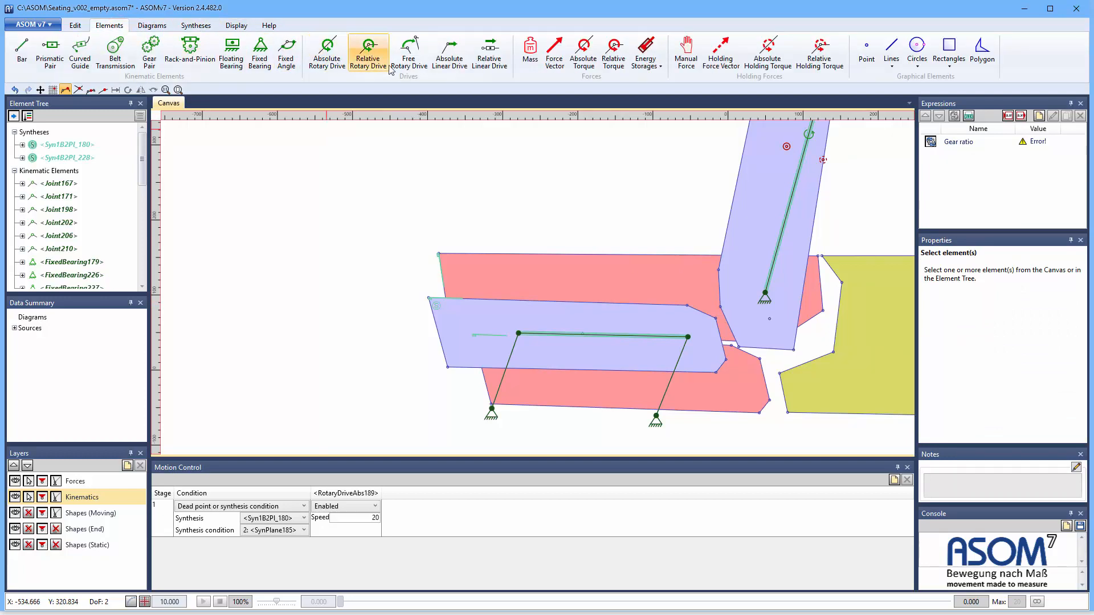
pyautogui.click(327, 57)
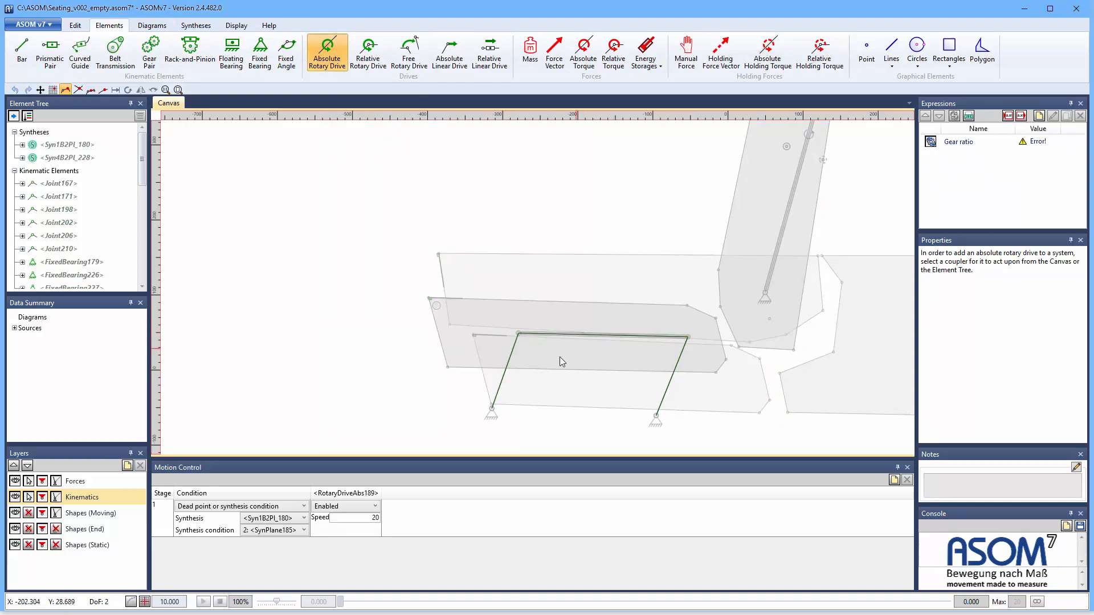
pyautogui.click(505, 375)
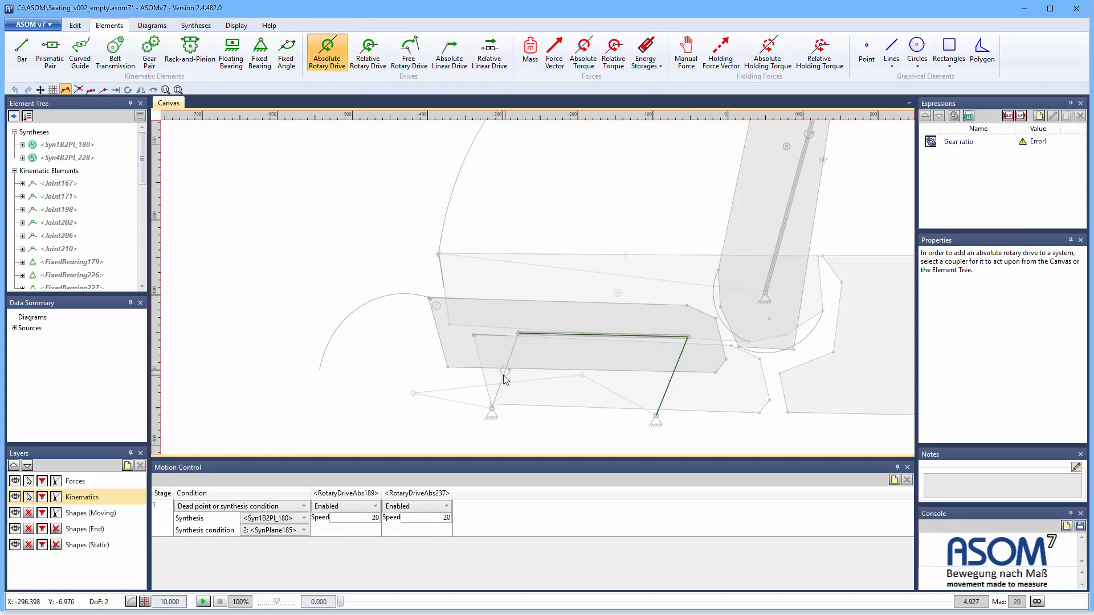
pyautogui.rightClick(504, 376)
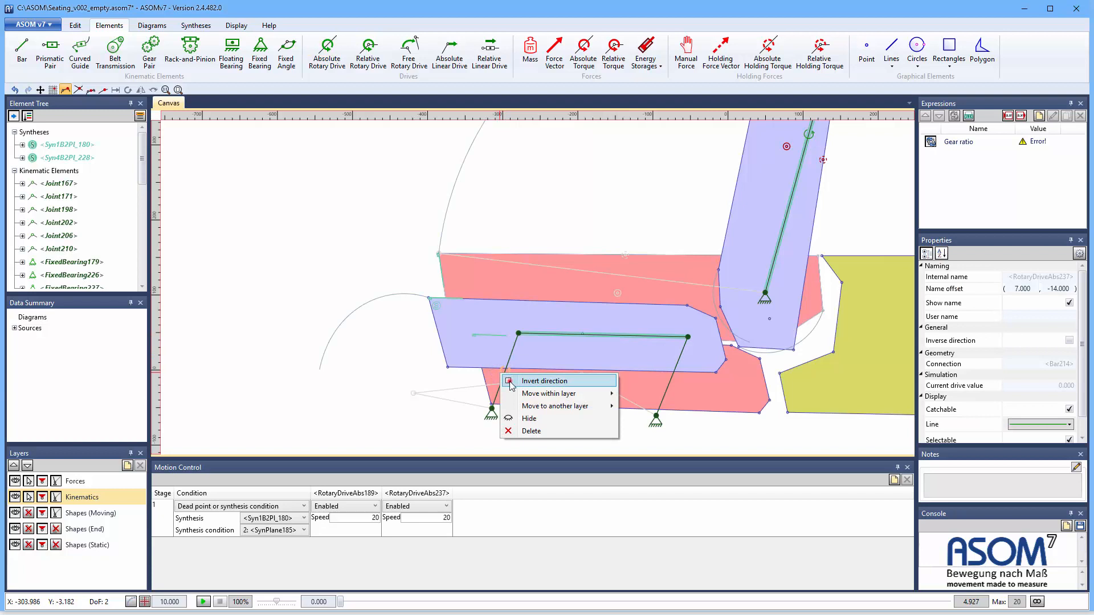
pyautogui.click(512, 382)
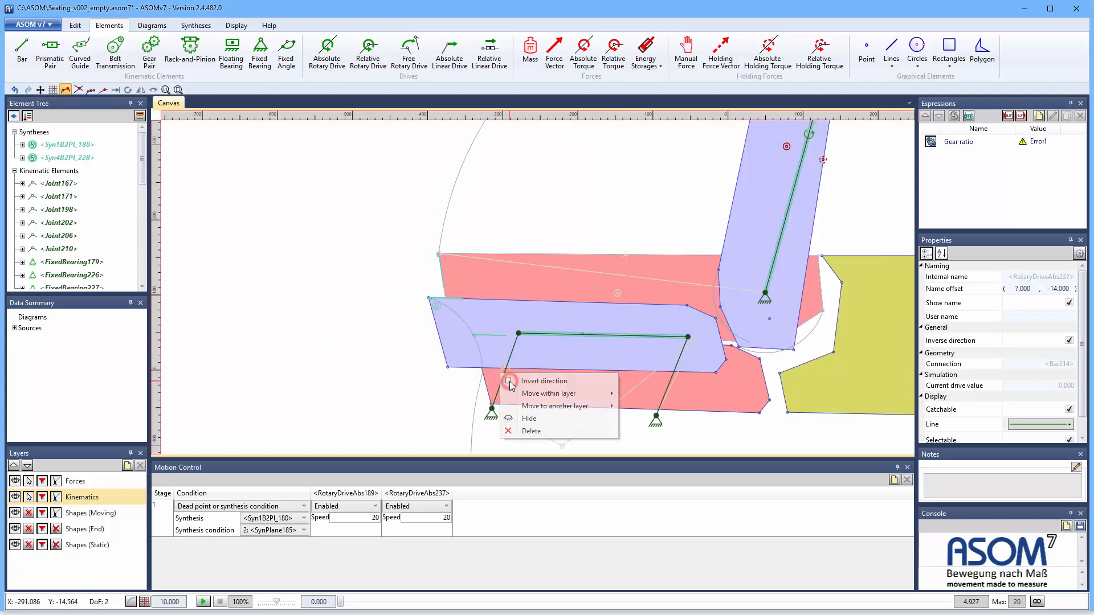
pyautogui.click(334, 371)
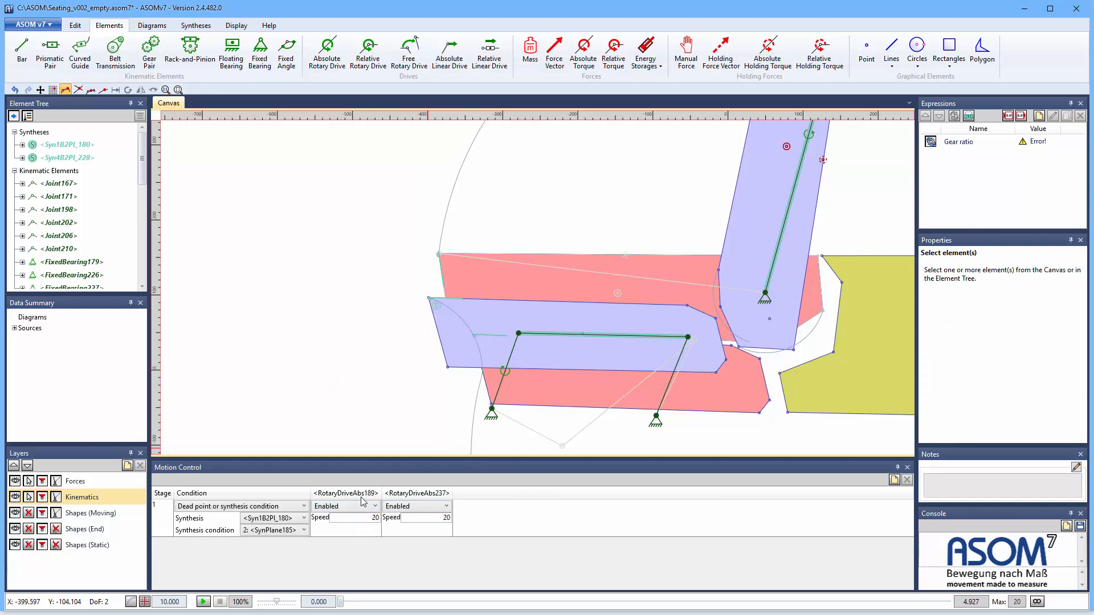
# - Set the user name of the left crank's rotary drive to M2
pyautogui.click(500, 373)
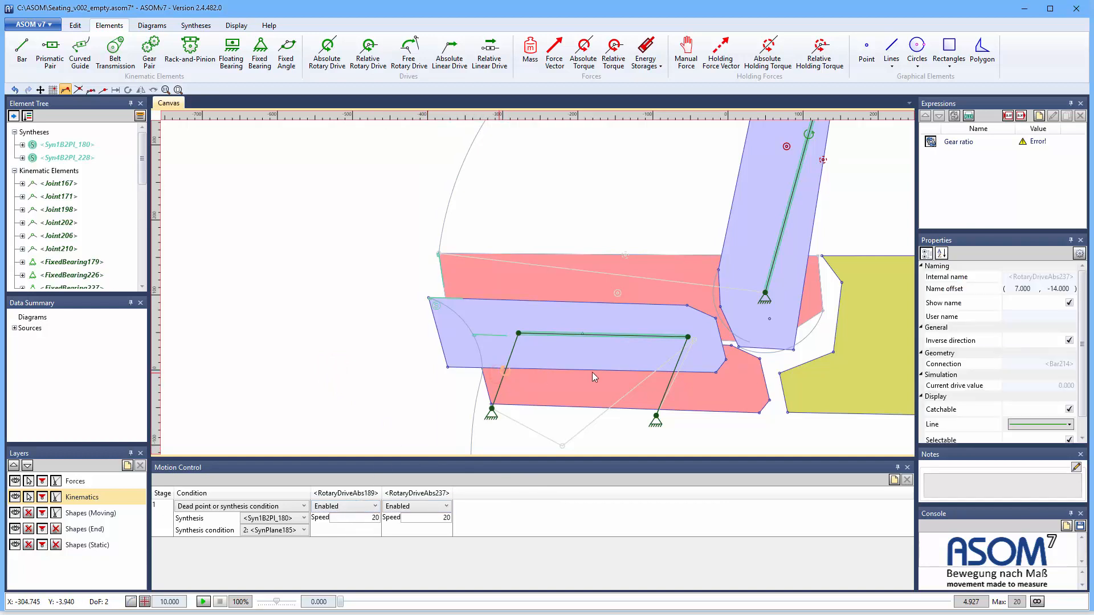
pyautogui.click(1040, 316)
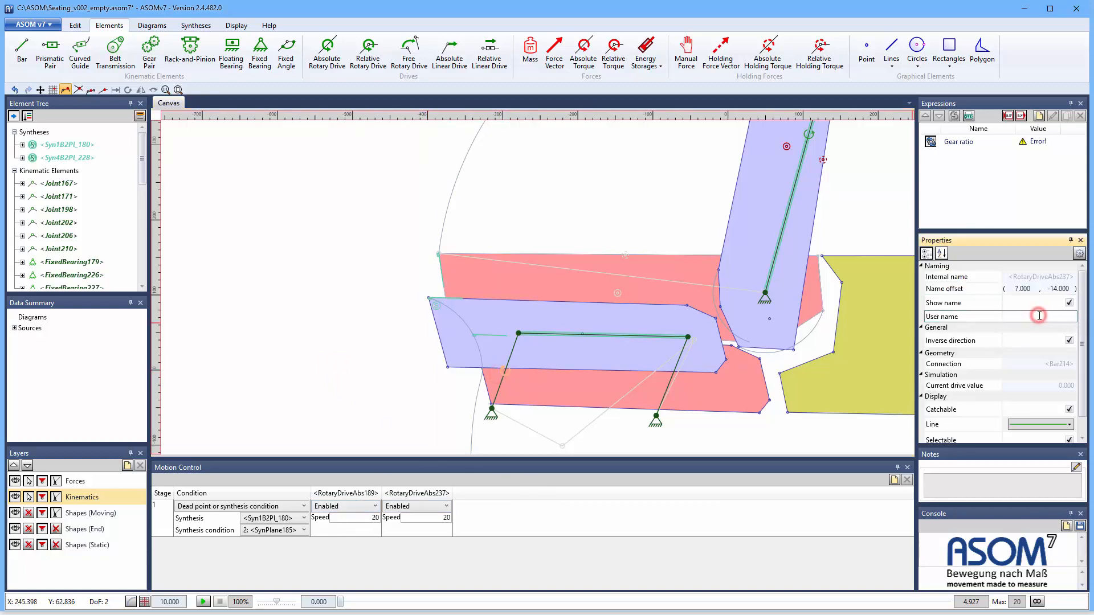
pyautogui.write('M2')
pyautogui.press('Return')
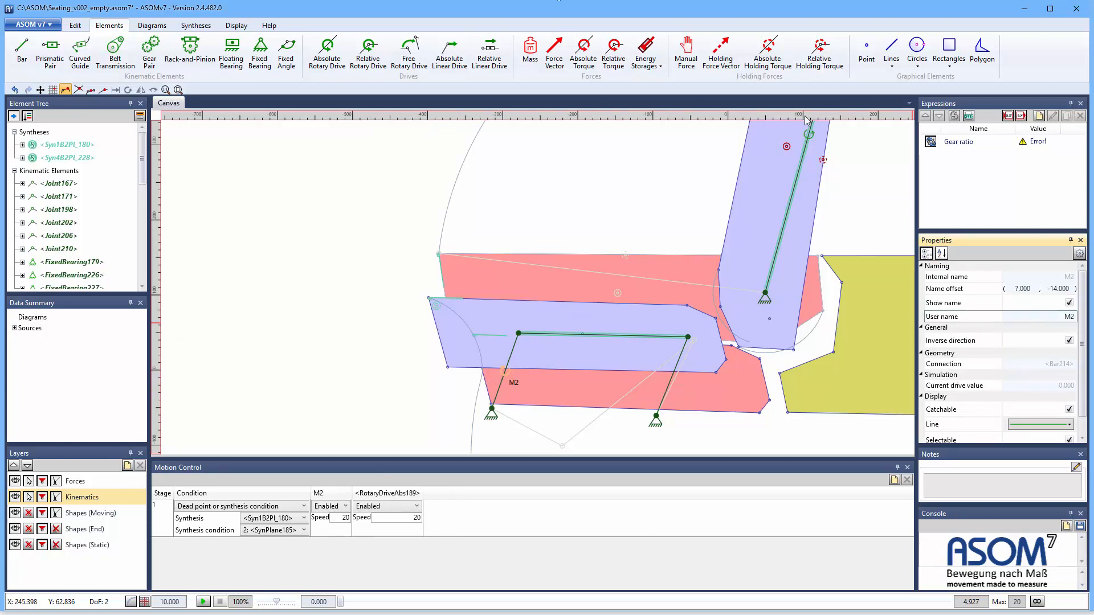
# - Set the user name of the backrest bar's rotary drive to M1
pyautogui.click(810, 133)
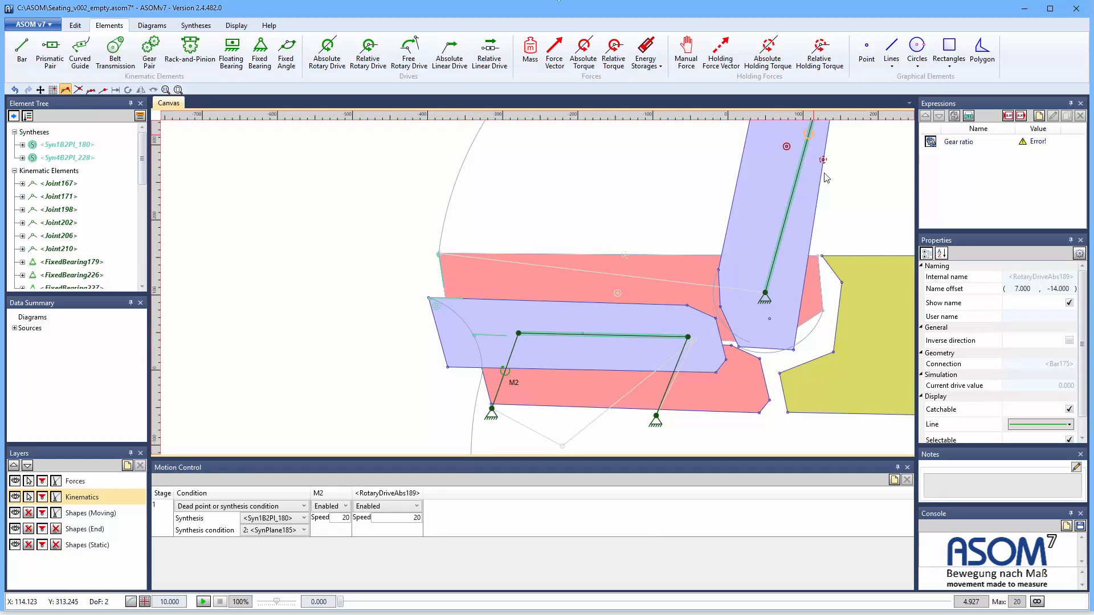
pyautogui.click(1035, 321)
pyautogui.click(1054, 315)
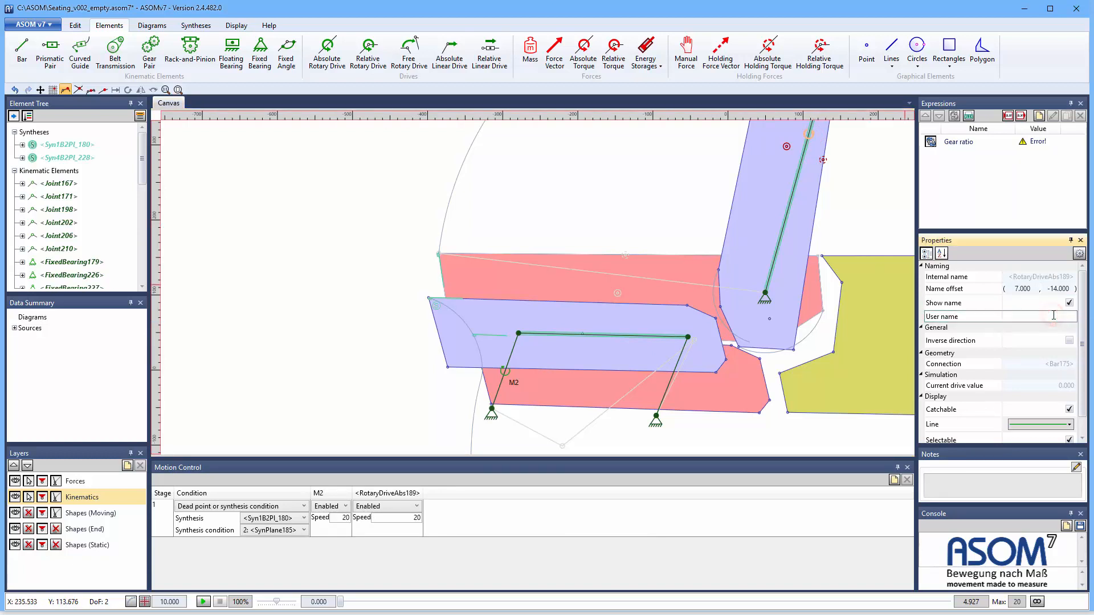
pyautogui.press('Return')
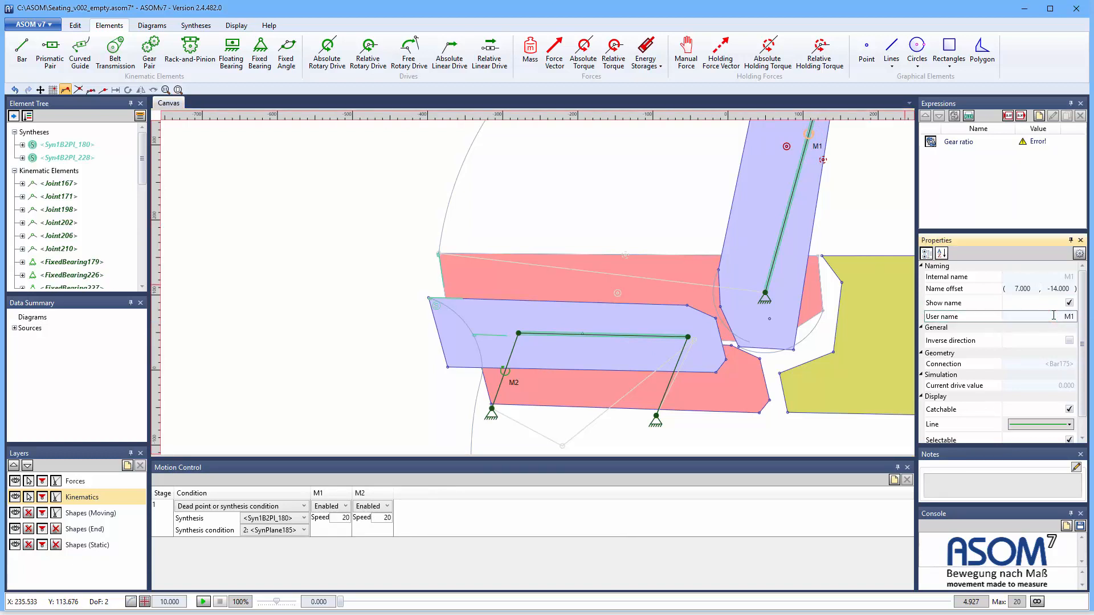
# - On the Forces layer, add a mass to the moving seat shape at its middle marked point, making Shapes (Moving) selectable to pick the shape
pyautogui.scroll(-3, 269, 335)
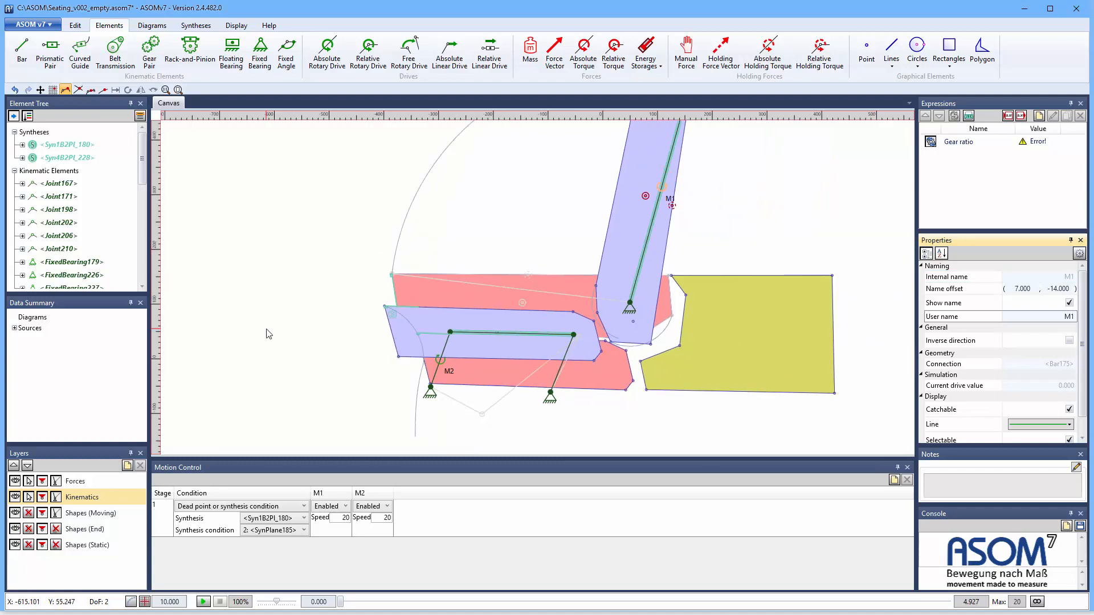
pyautogui.scroll(-1, 268, 336)
pyautogui.scroll(1, 439, 189)
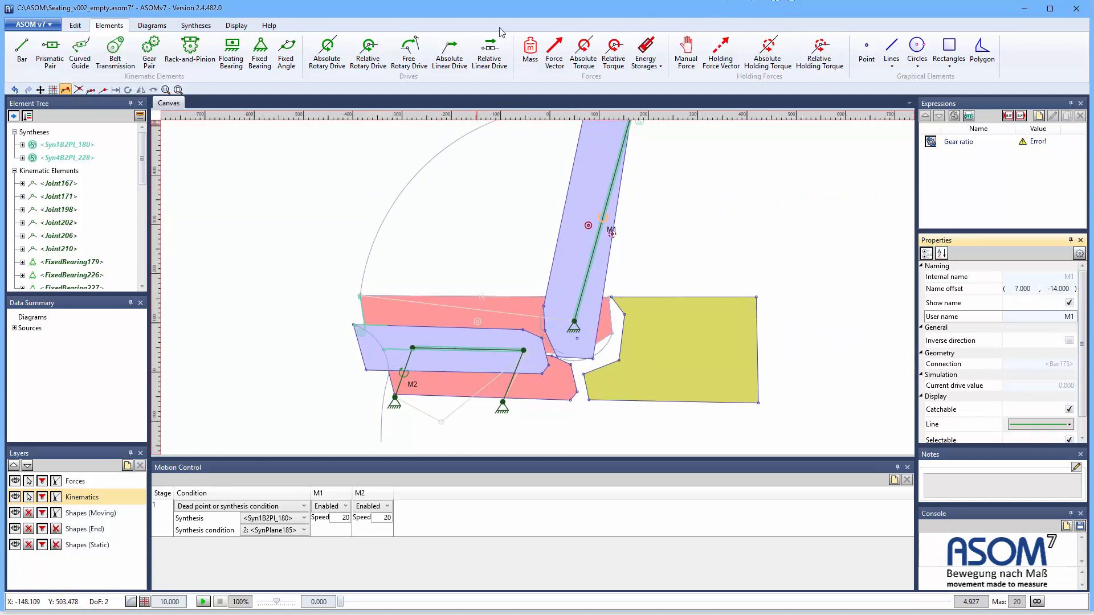
pyautogui.click(85, 482)
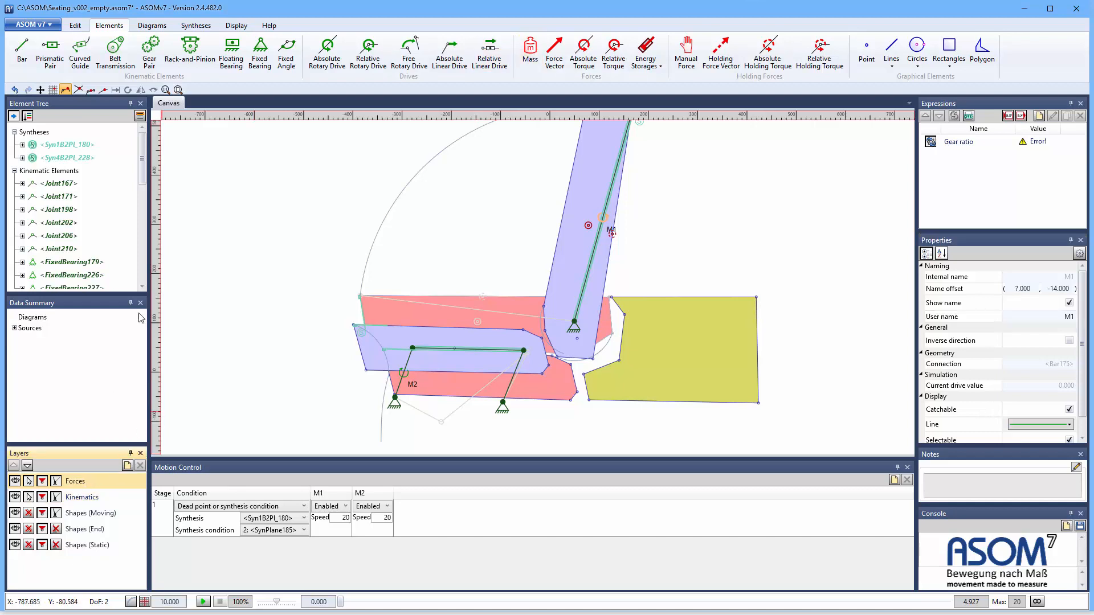
pyautogui.click(530, 51)
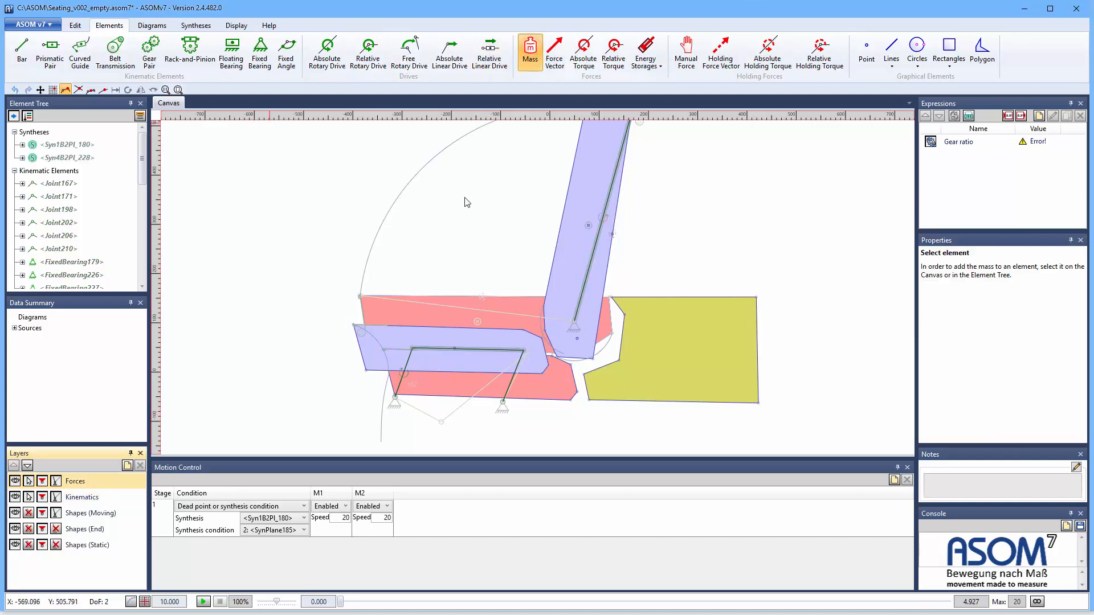
pyautogui.click(28, 513)
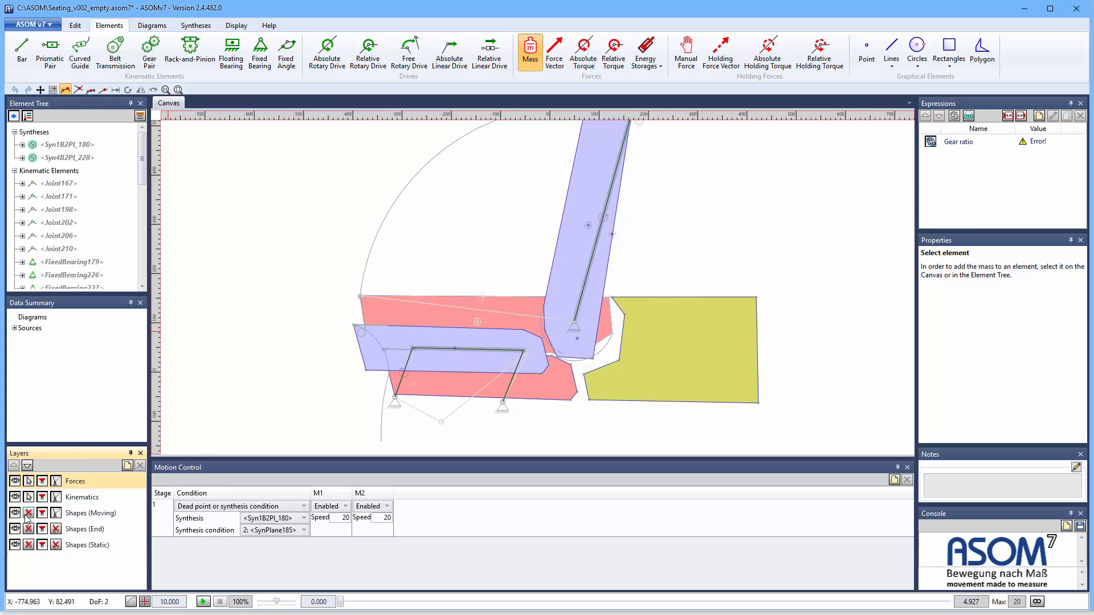
pyautogui.click(419, 335)
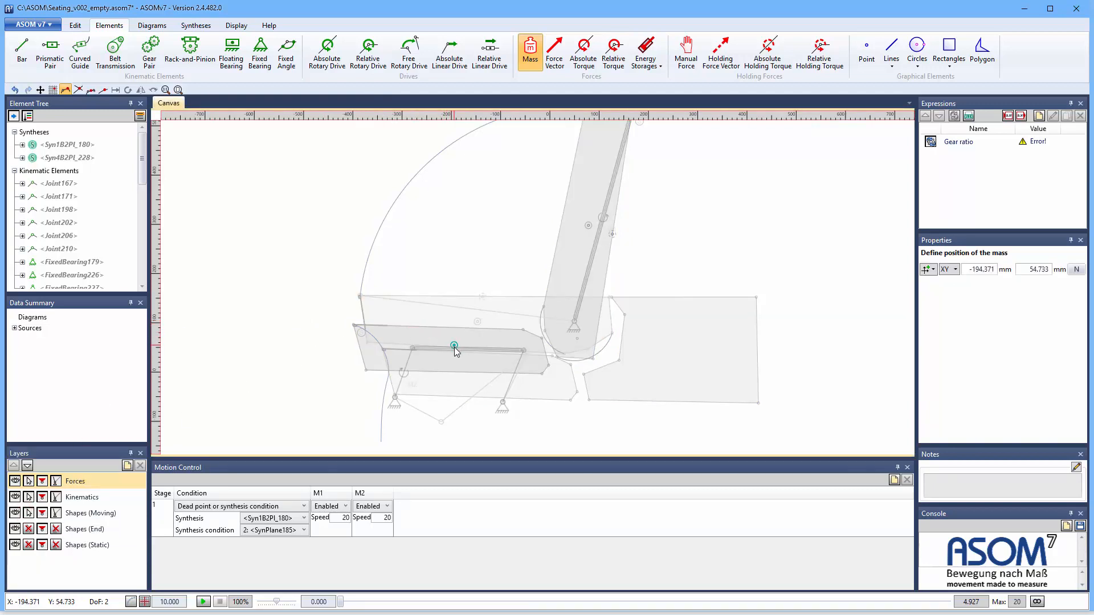
pyautogui.click(455, 349)
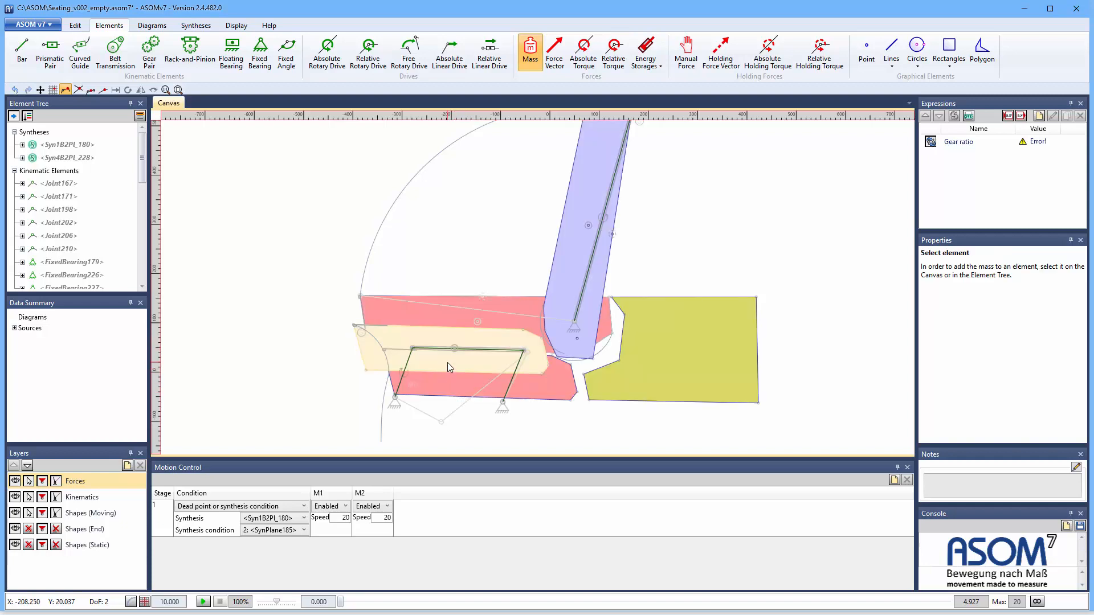
# - Connect the moving seat polygon to the four-bar's coupler bar and scrub the simulation to check that it follows
pyautogui.click(446, 362)
pyautogui.rightClick(446, 362)
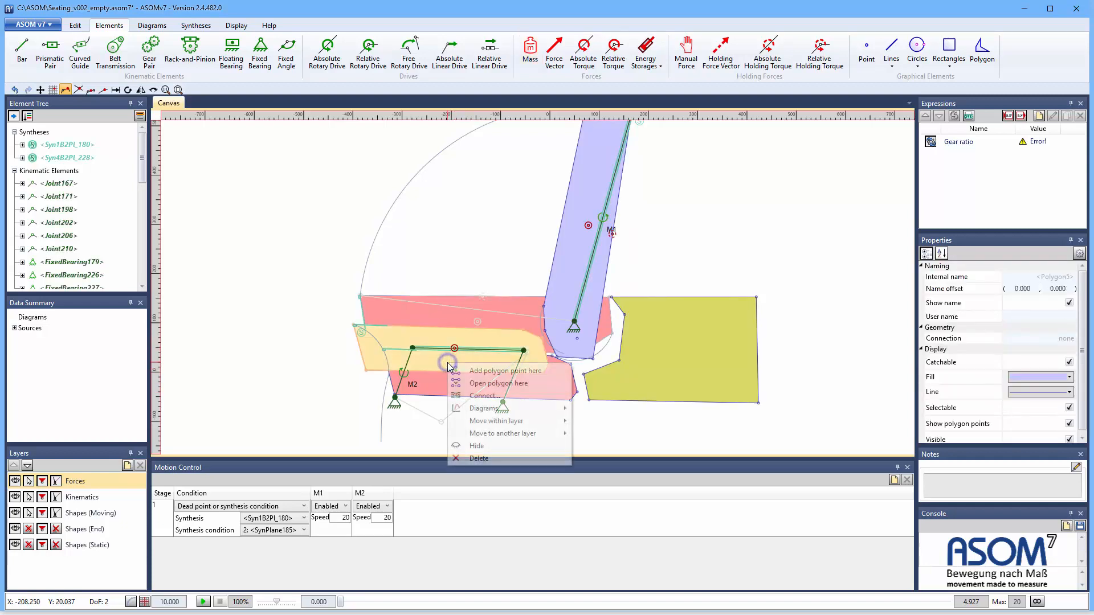
pyautogui.click(468, 396)
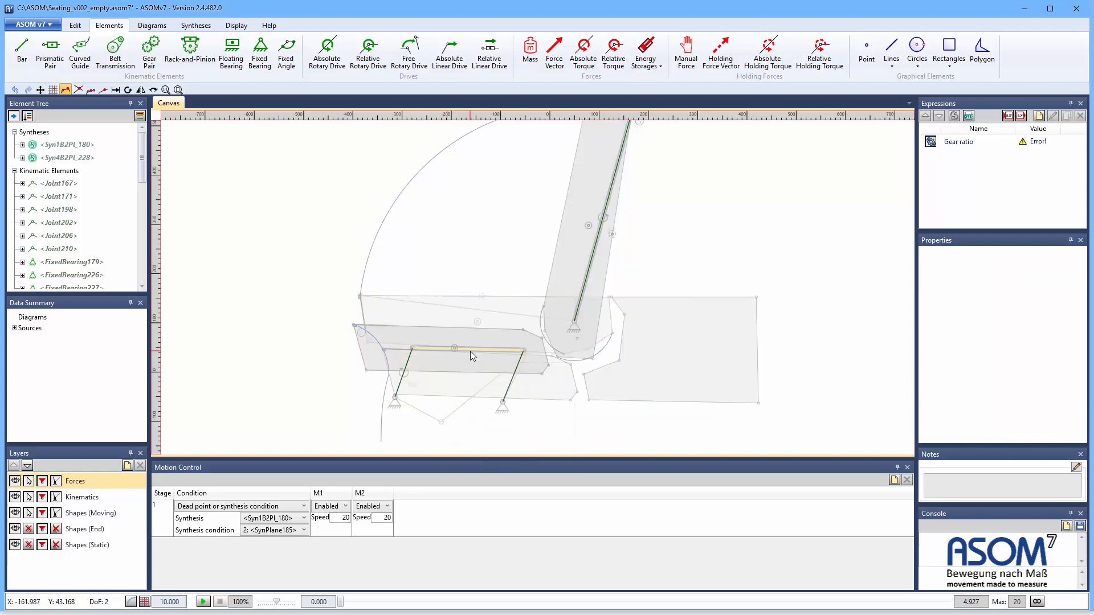
pyautogui.click(470, 351)
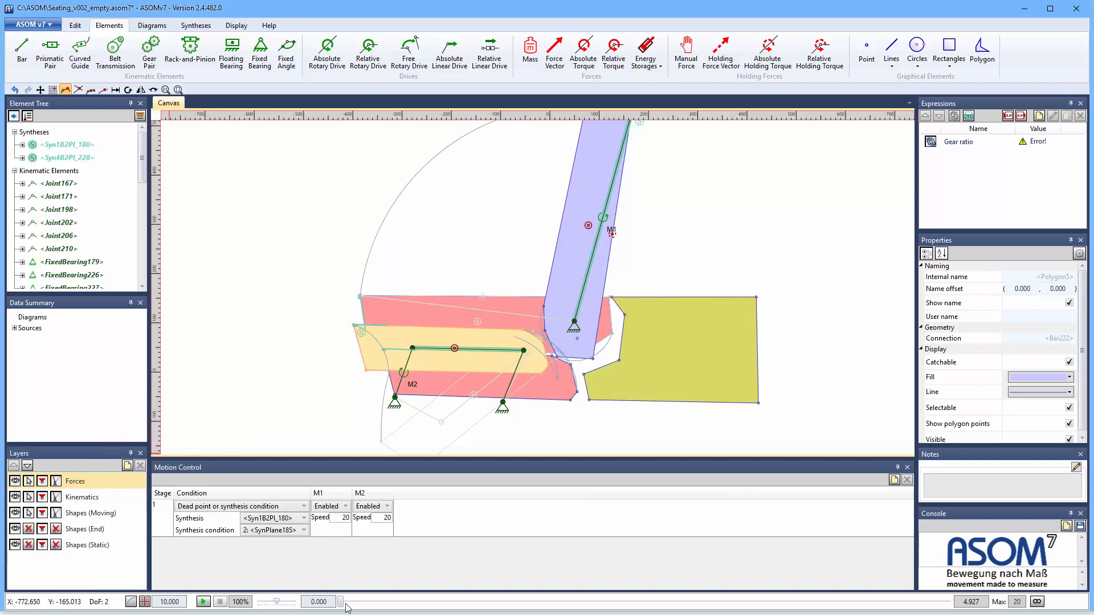
pyautogui.moveTo(341, 602); pyautogui.dragTo(1053, 551)
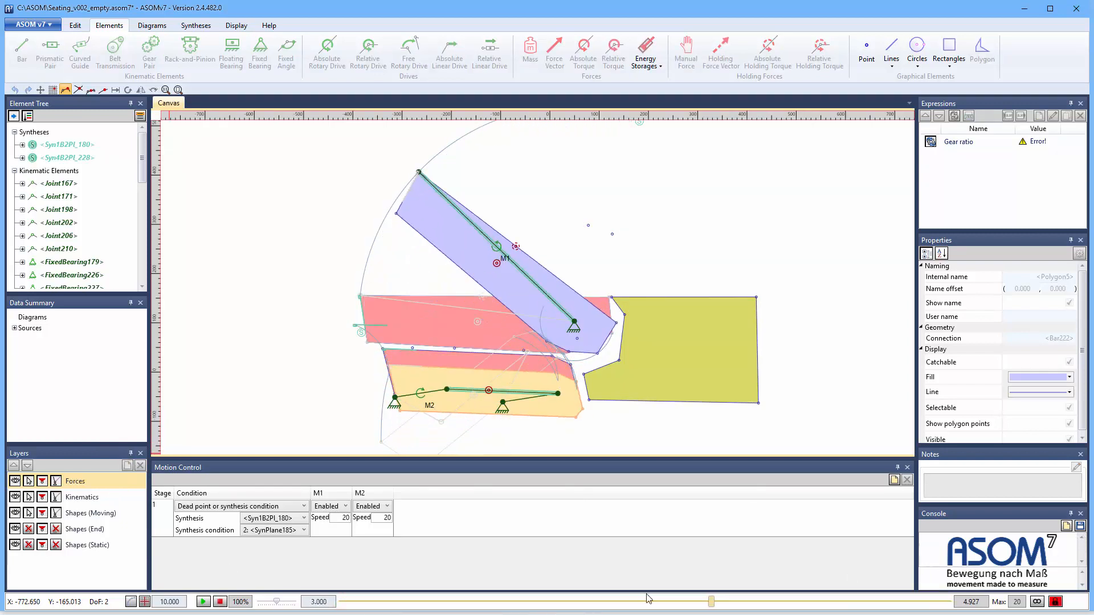
pyautogui.click(265, 352)
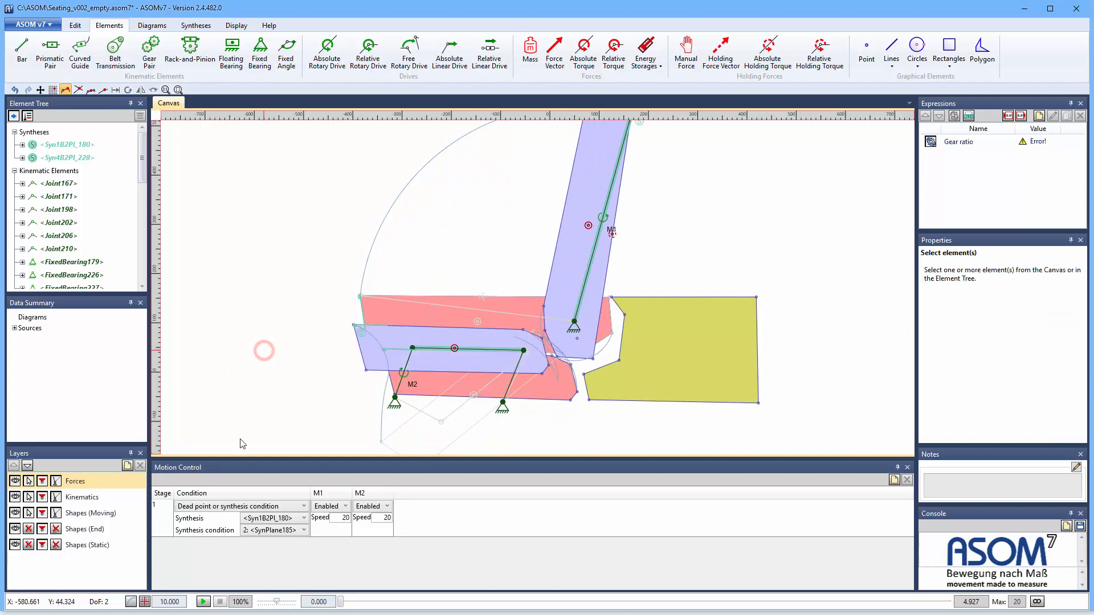
# - Make Shapes (Moving) unselectable with Kinematics as the active layer, and run the simulation through the motion and back to the start
pyautogui.click(29, 513)
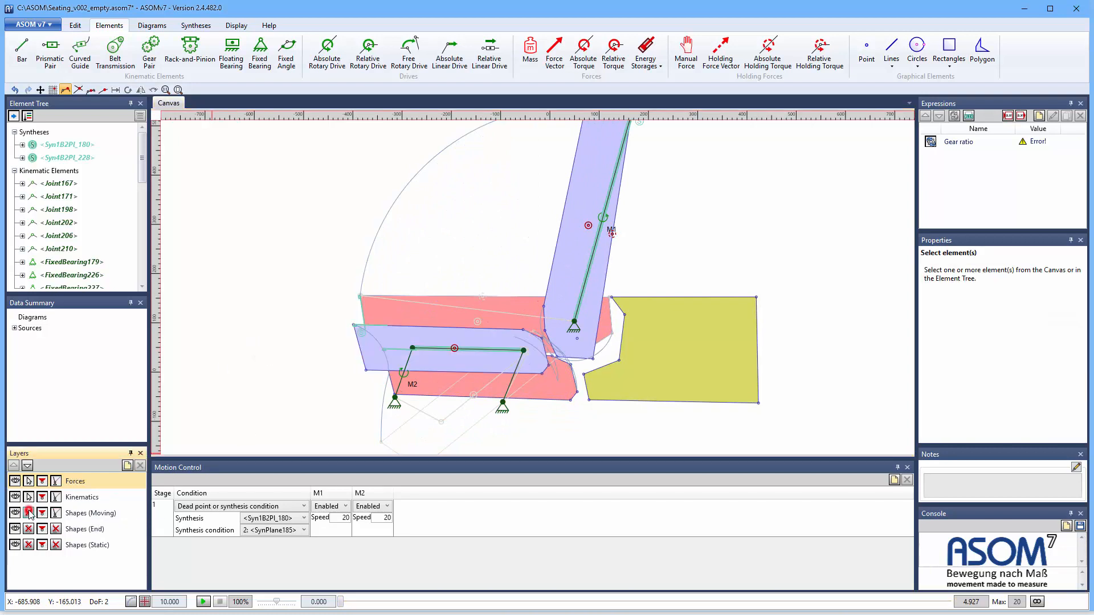
pyautogui.click(83, 498)
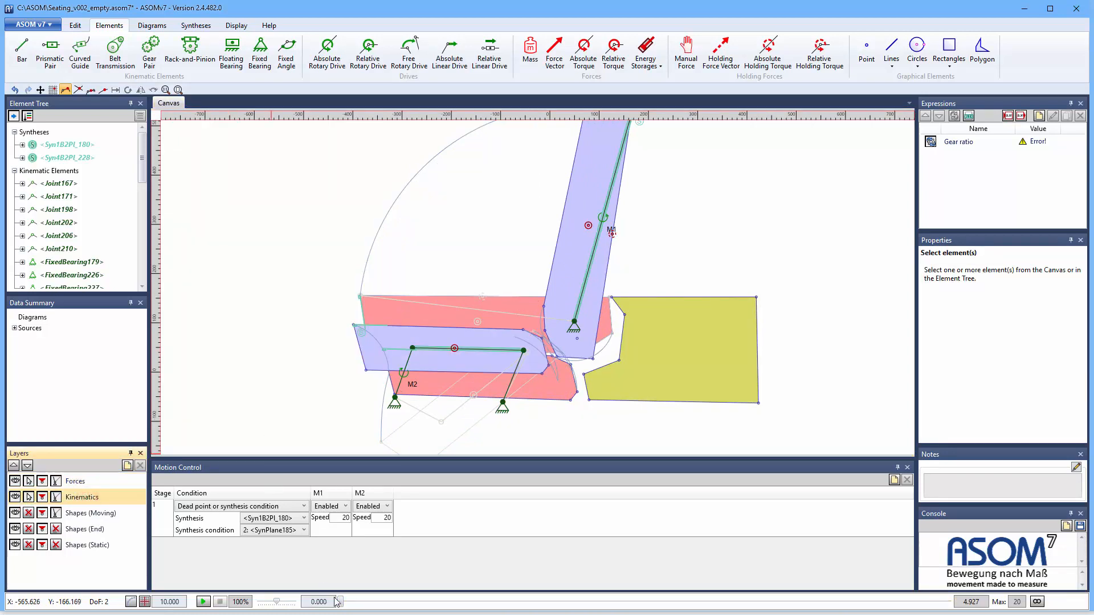
pyautogui.moveTo(340, 602); pyautogui.dragTo(911, 604)
pyautogui.moveTo(831, 582); pyautogui.dragTo(241, 597)
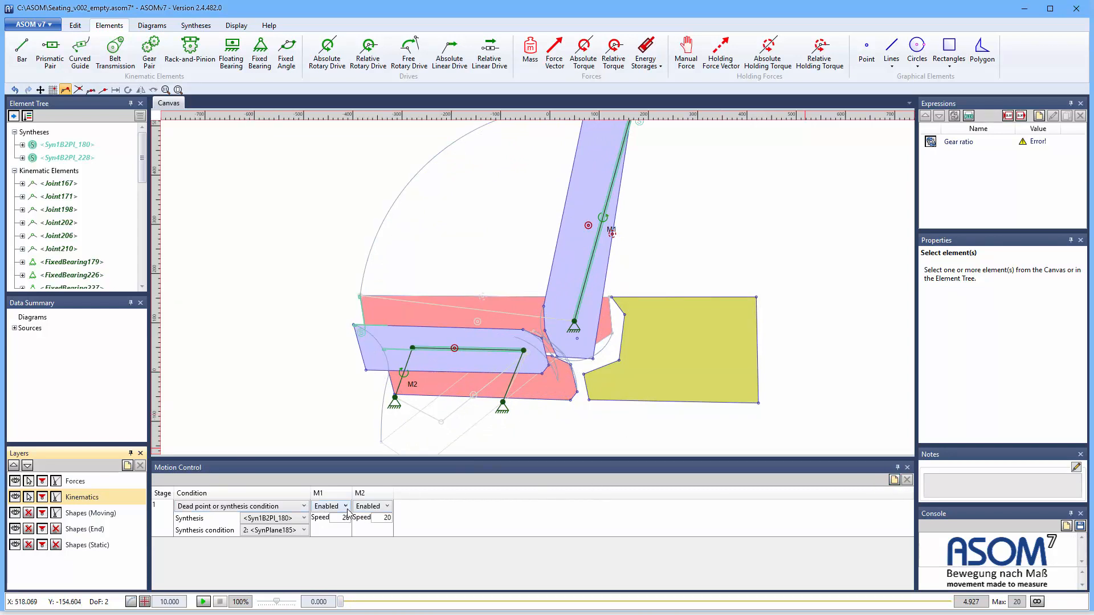
# - Add stage 2 with Dead point or synthesis condition, using synthesis <Syn4B2Pl_228> and synthesis condition 2: <SynPlane233>
pyautogui.click(893, 479)
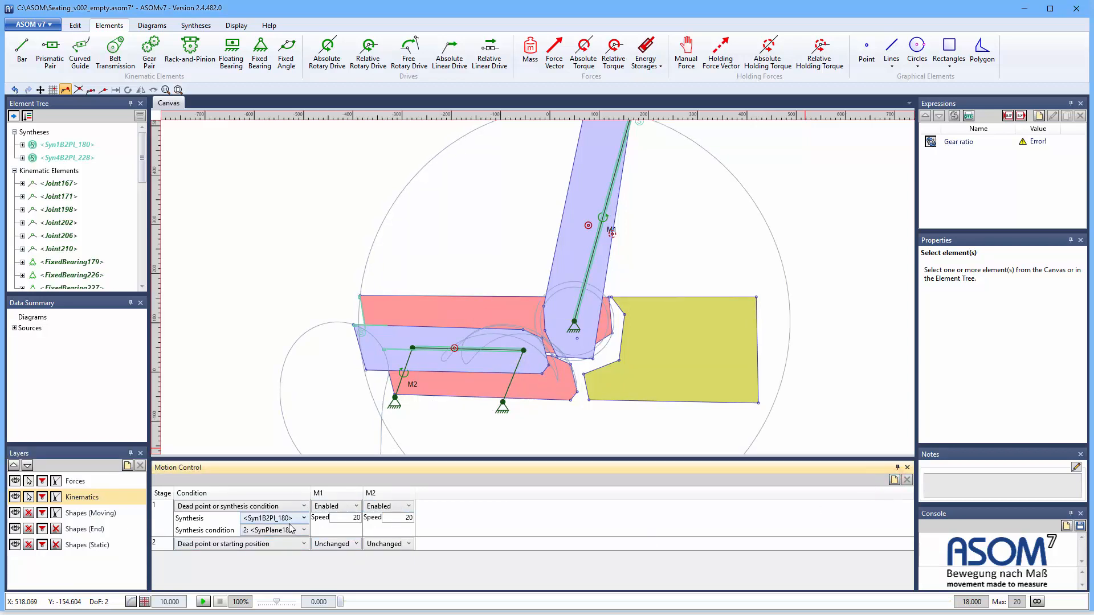
pyautogui.click(245, 545)
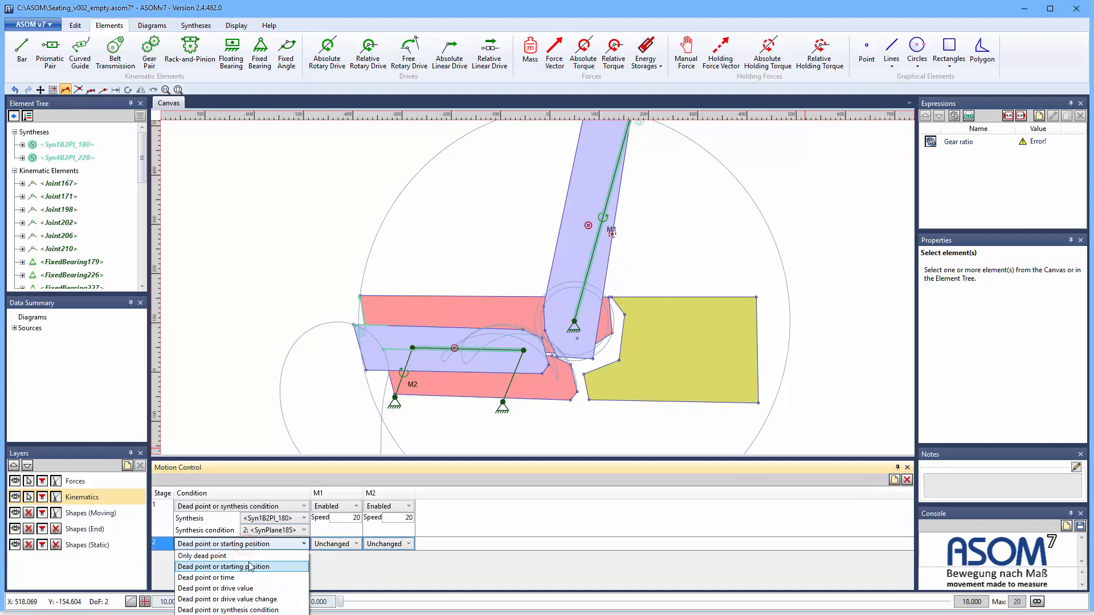
pyautogui.click(259, 609)
pyautogui.click(261, 556)
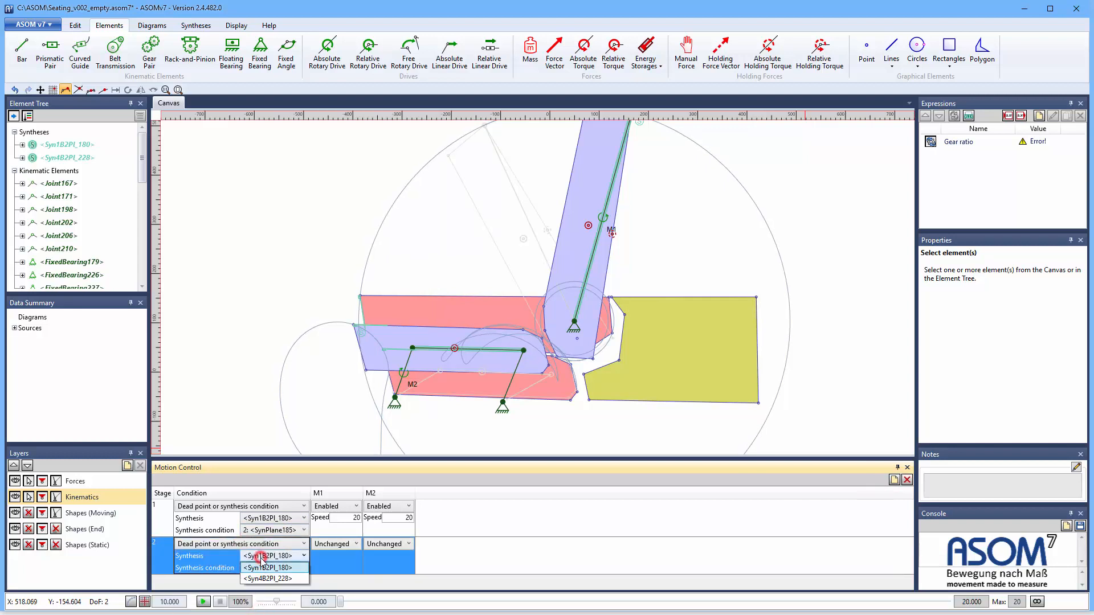
pyautogui.click(263, 581)
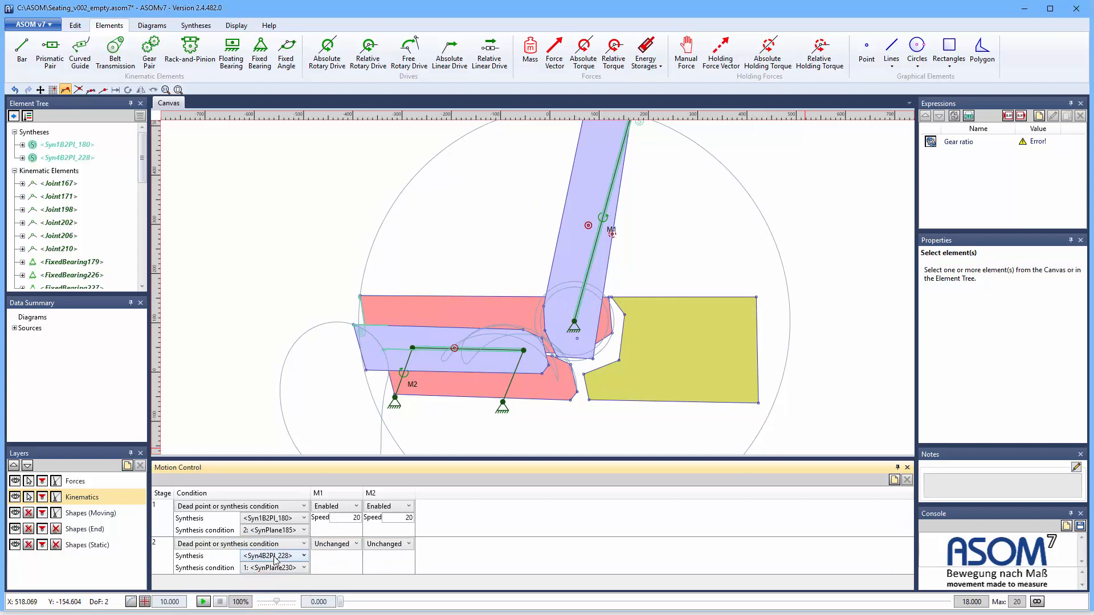
pyautogui.click(274, 570)
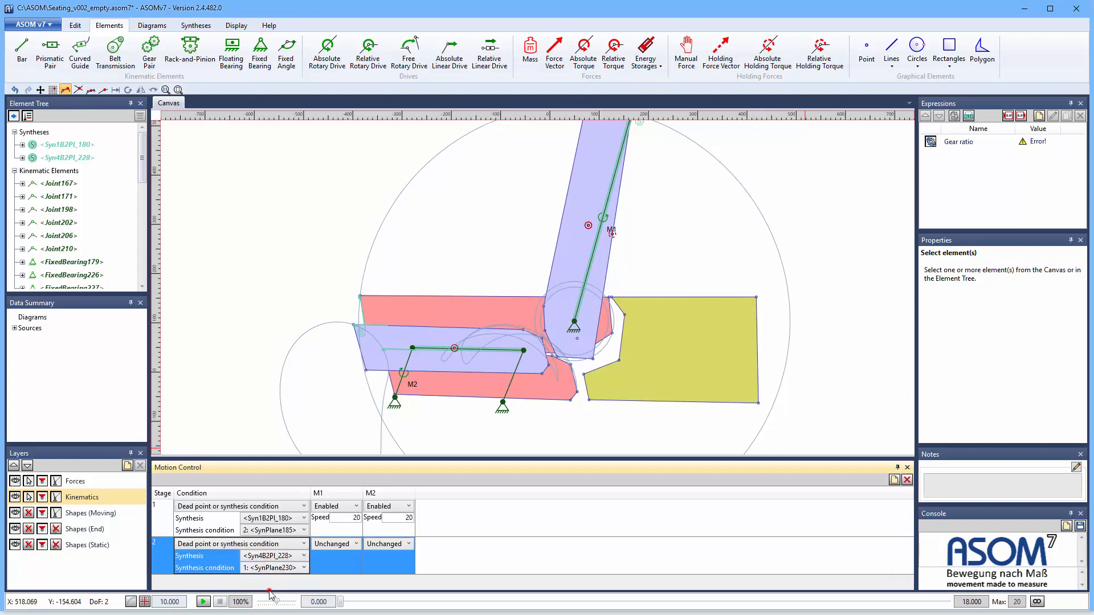
pyautogui.click(269, 591)
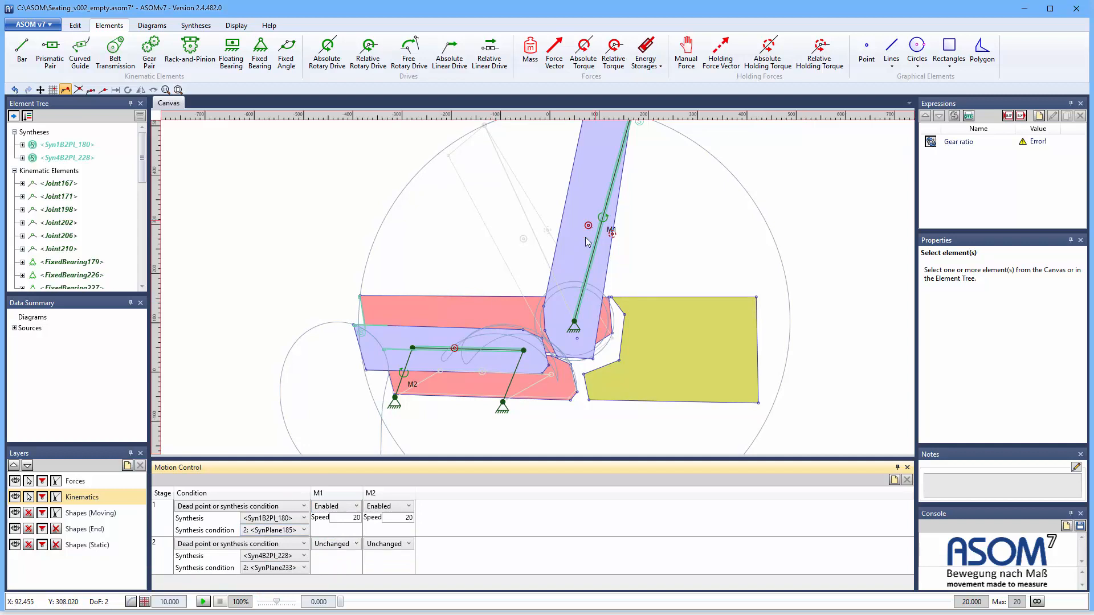
# - Set drive M1 to Hold in stage 2 and scrub the simulation to check the two-stage motion
pyautogui.click(340, 550)
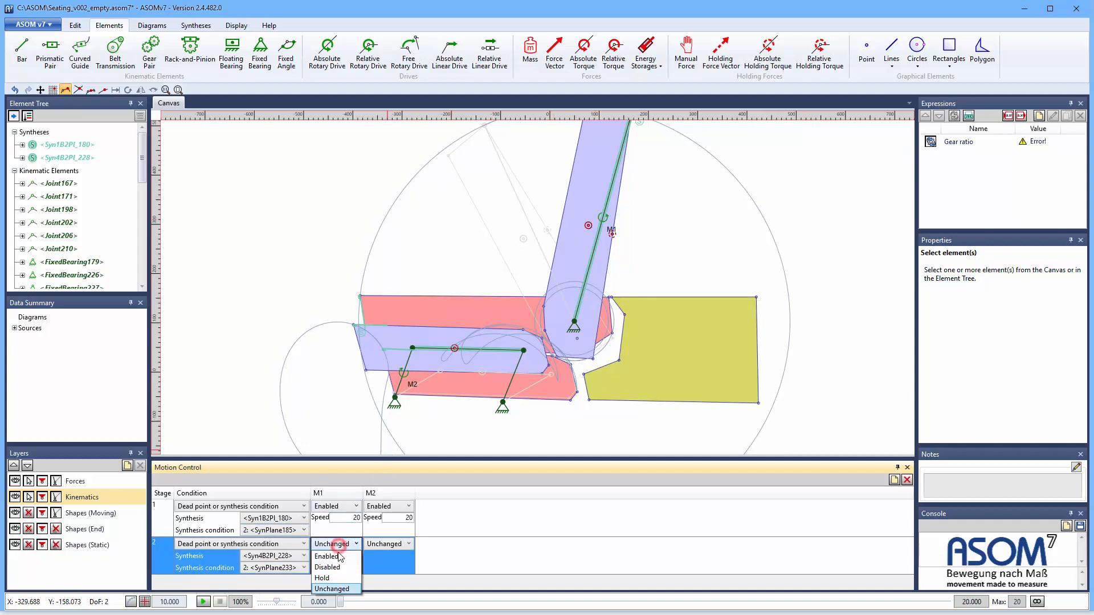
pyautogui.click(335, 577)
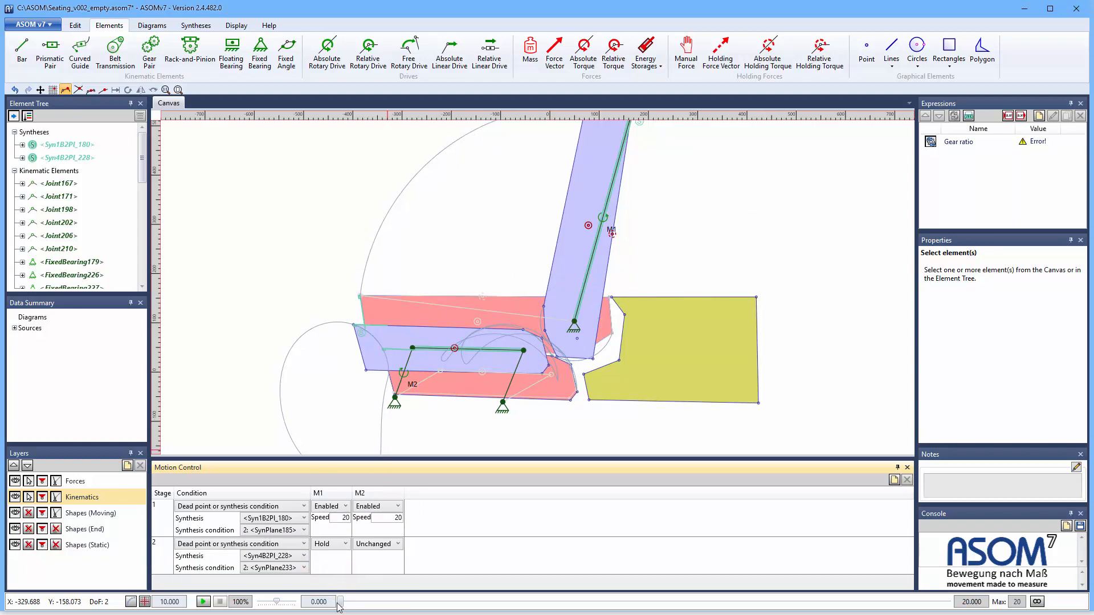
pyautogui.moveTo(338, 605)
pyautogui.mouseDown()
pyautogui.moveTo(496, 604)
pyautogui.moveTo(340, 614)
pyautogui.mouseUp()
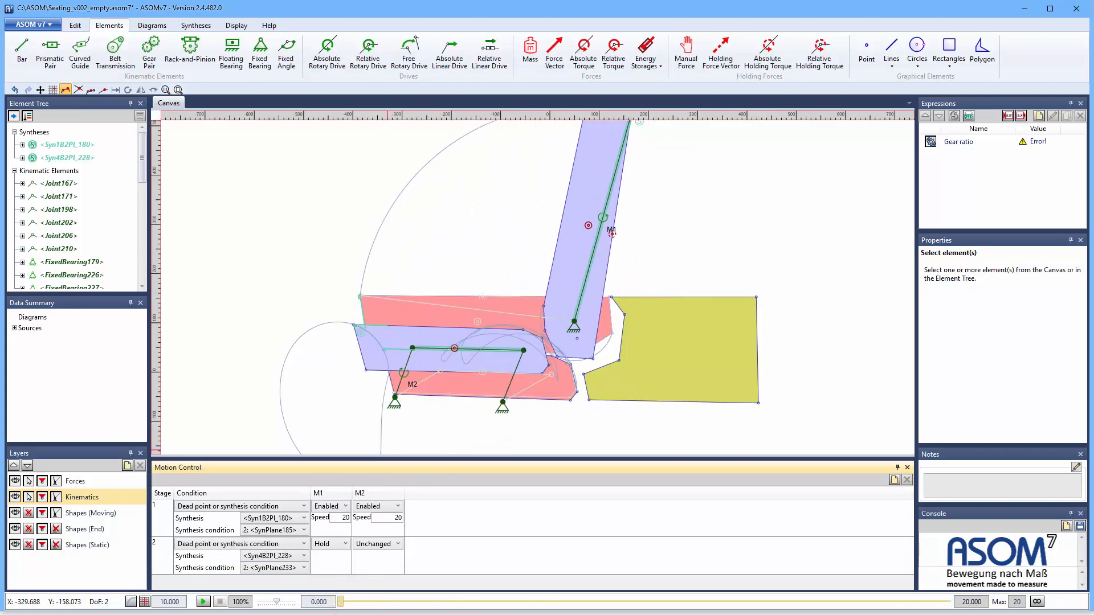
# - Set M1's speed in stage 1 to 50, scrub through the motion and back, and run the simulation
pyautogui.click(341, 517)
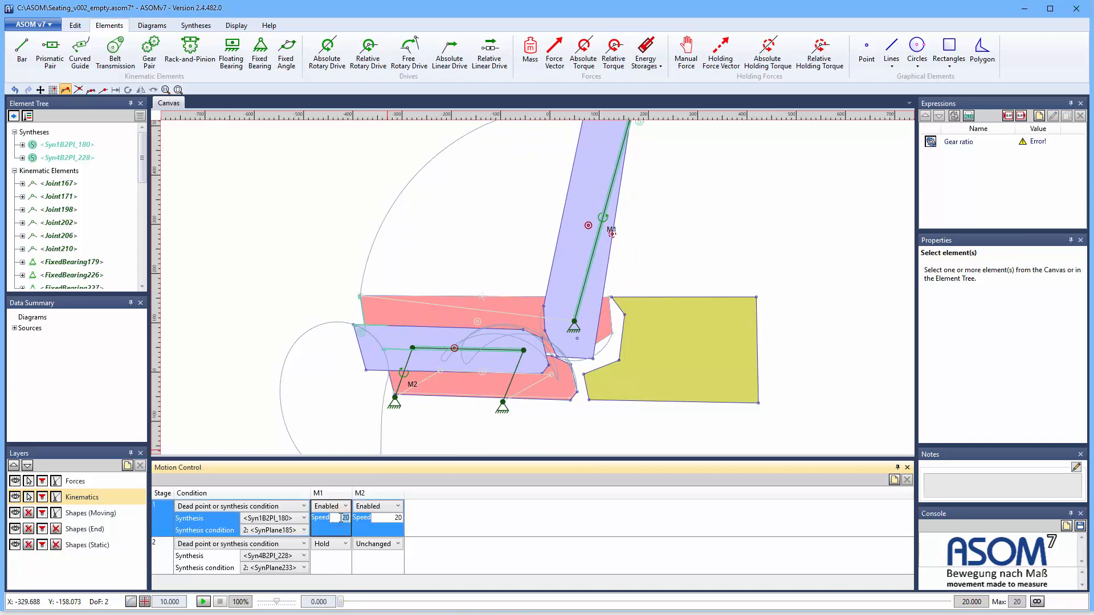
pyautogui.press('Return')
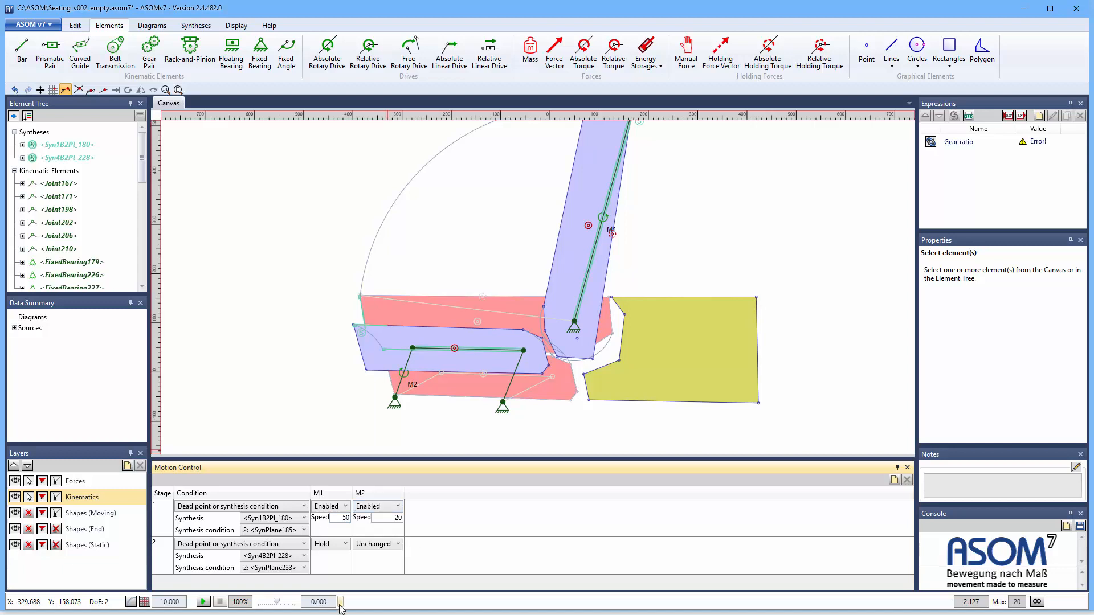
pyautogui.moveTo(341, 604); pyautogui.dragTo(957, 614)
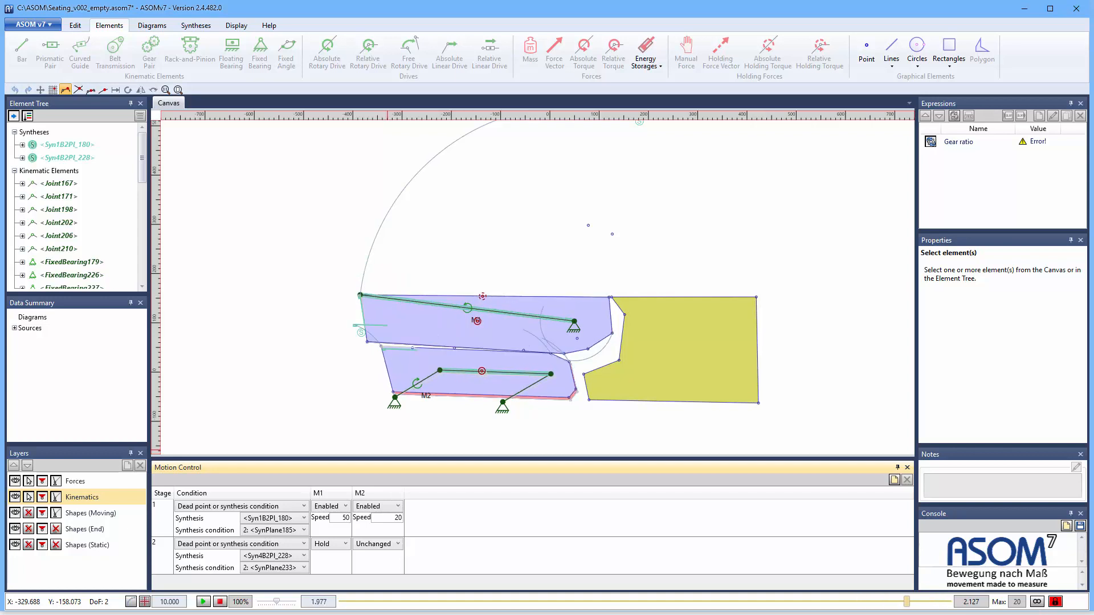
pyautogui.moveTo(950, 602); pyautogui.dragTo(456, 602)
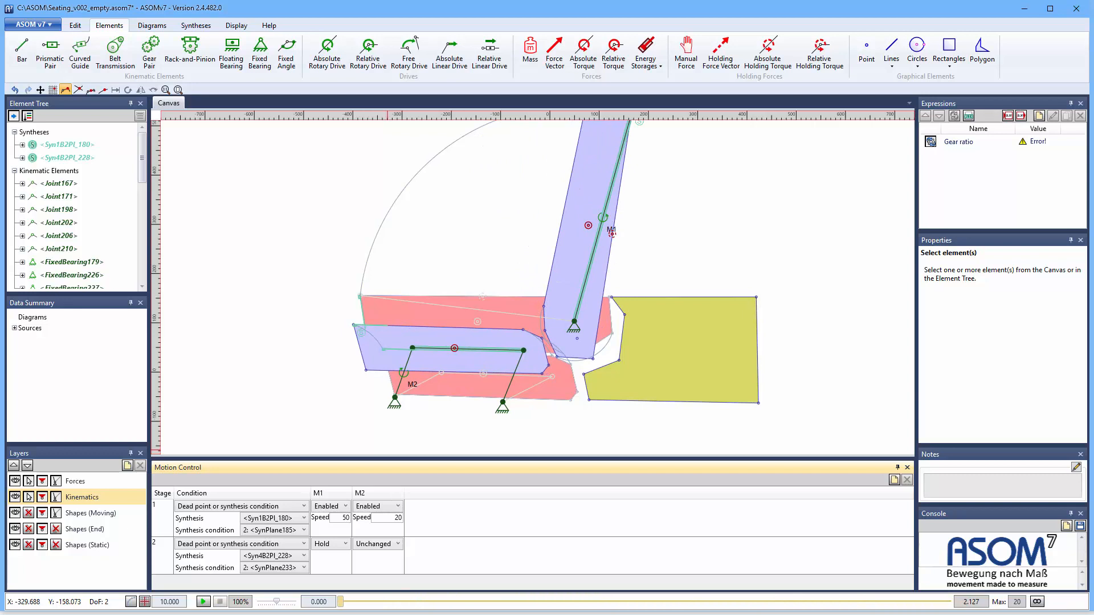
pyautogui.click(203, 602)
# - Make the Shapes (Moving) layer selectable so the backrest and seat corner points can be picked
pyautogui.scroll(4, 579, 327)
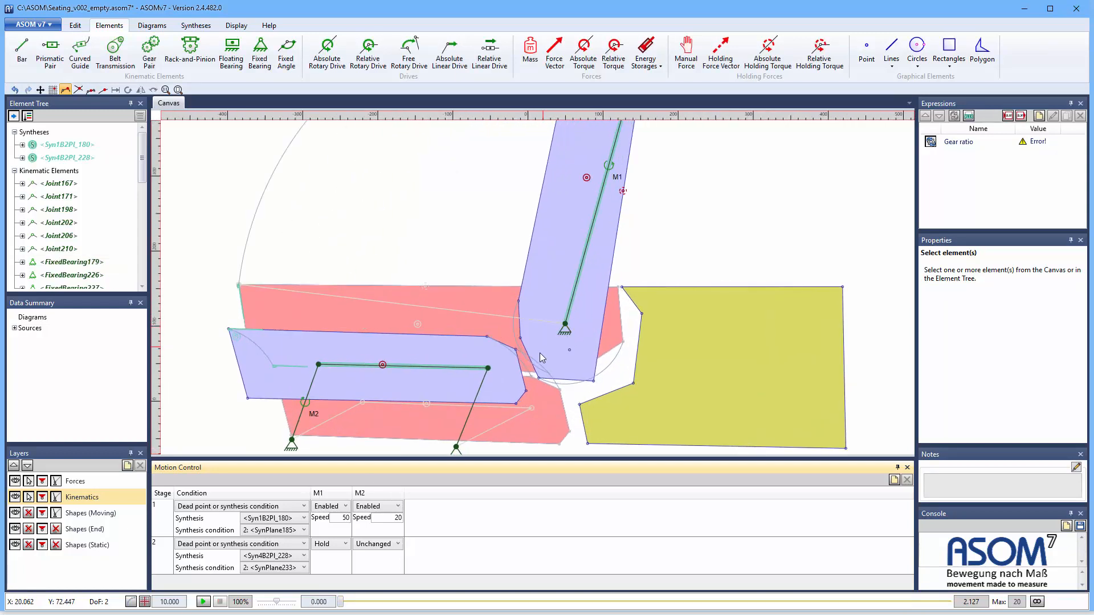
pyautogui.scroll(2, 539, 358)
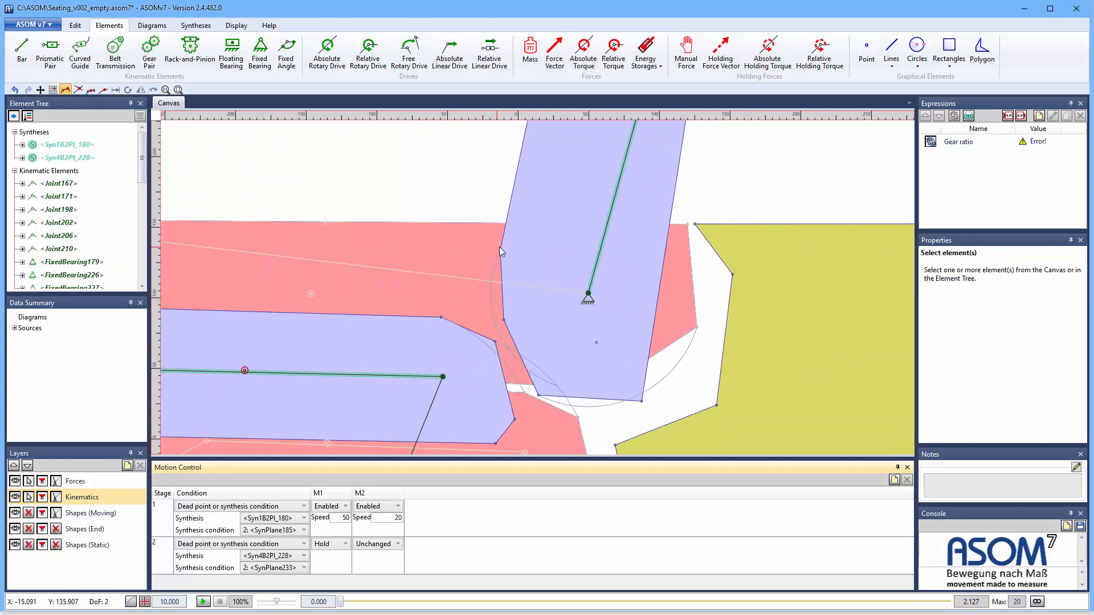
pyautogui.click(28, 513)
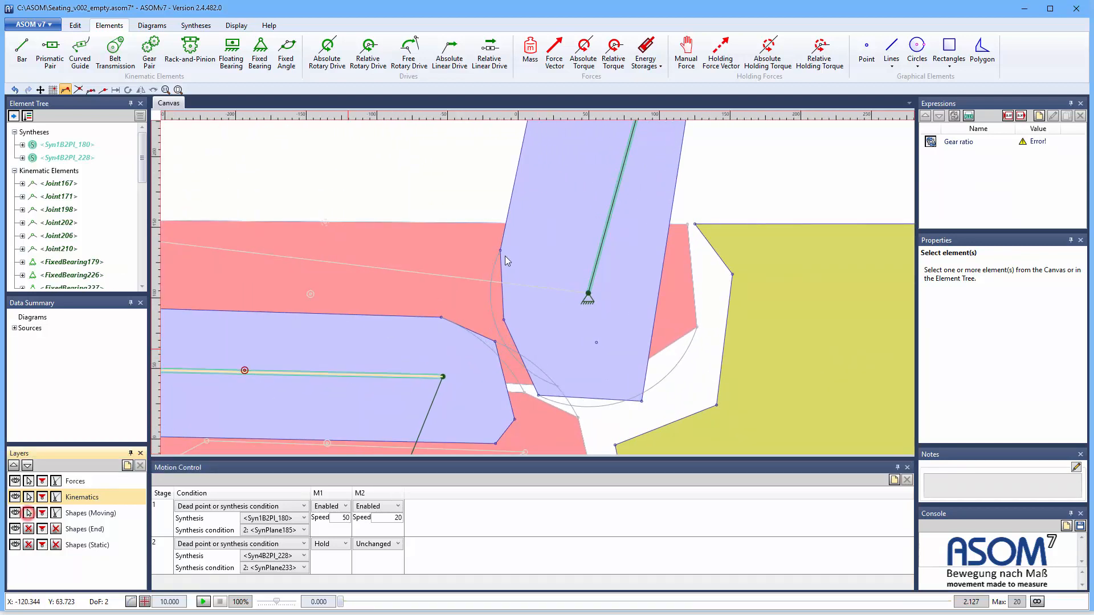
# - Hide the trajectories of the backrest's upper seat-side corner and the two upper seat corner points facing the backrest
pyautogui.rightClick(502, 252)
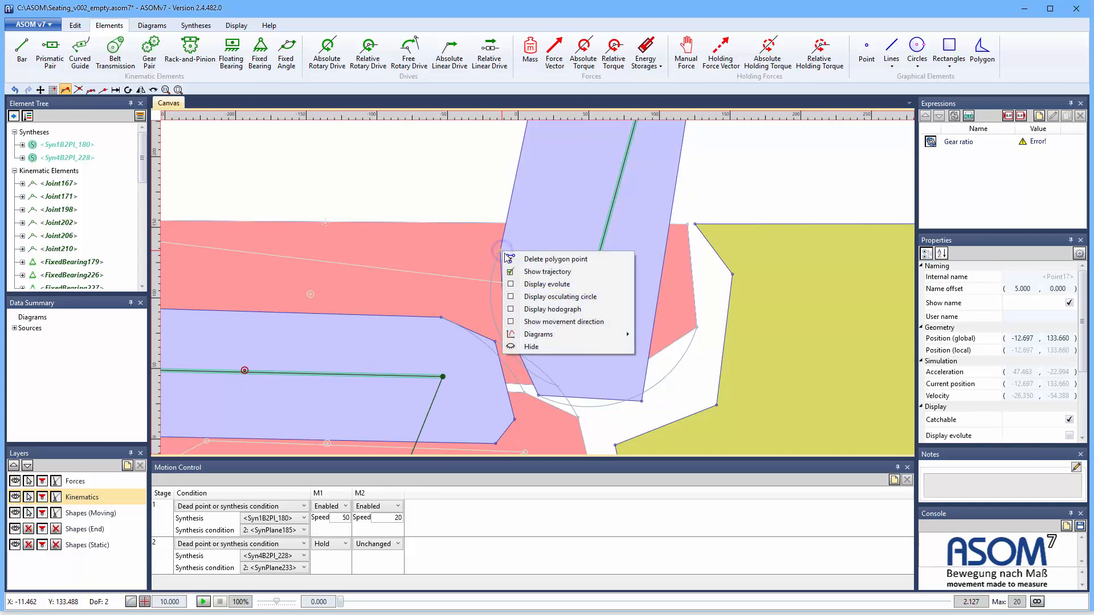
pyautogui.click(510, 272)
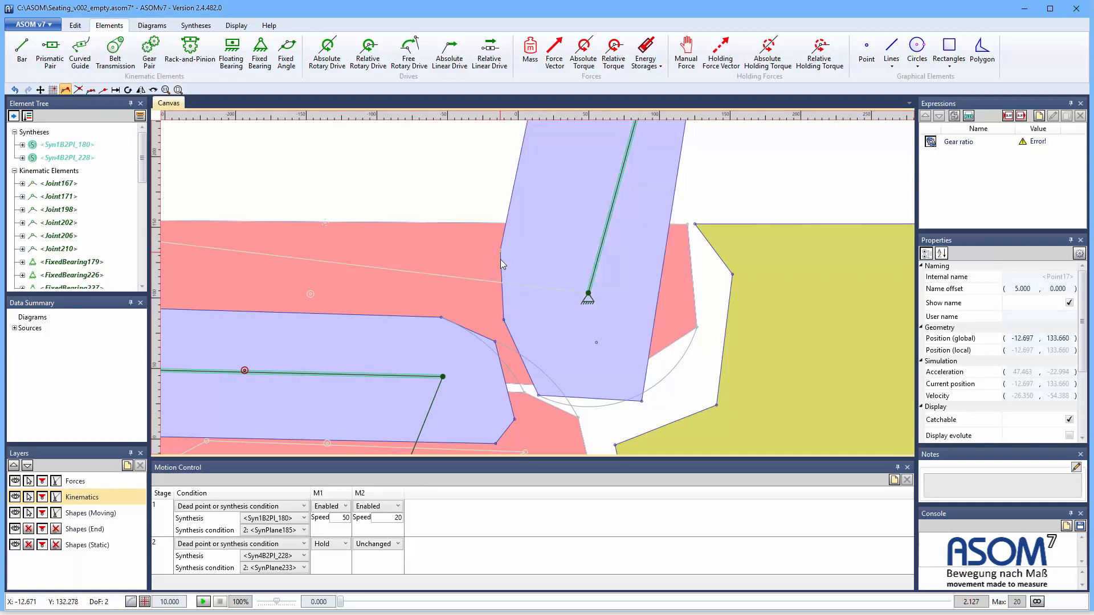
pyautogui.rightClick(440, 318)
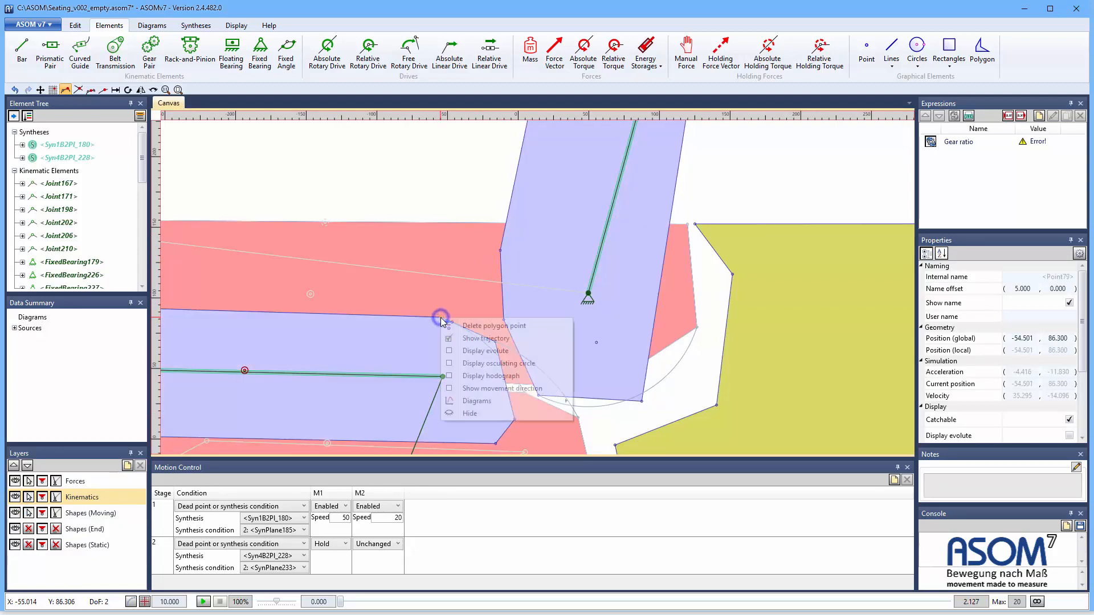
pyautogui.click(452, 340)
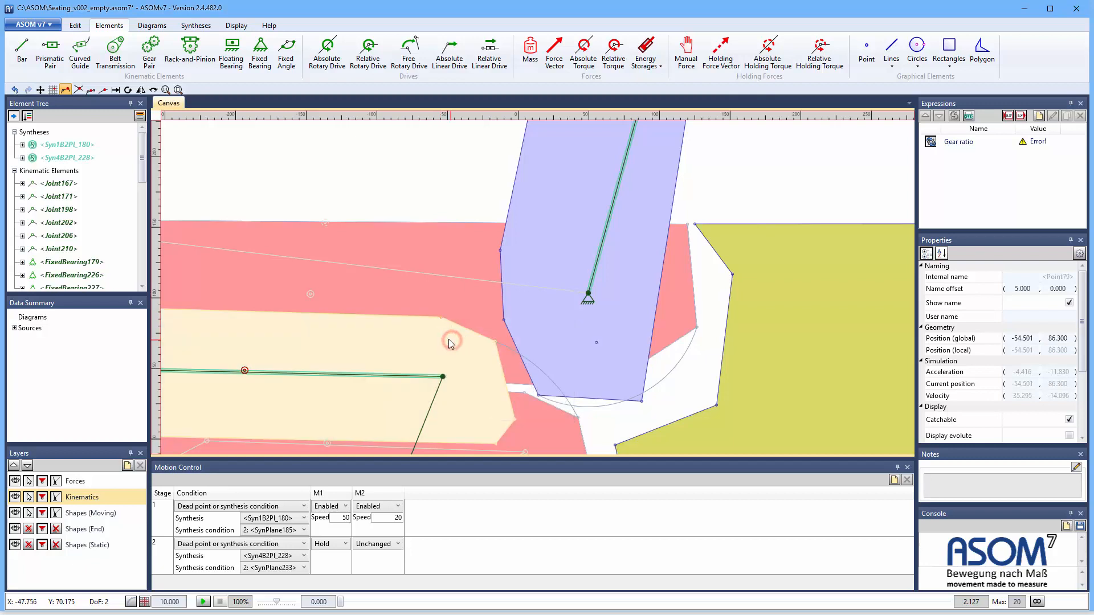
pyautogui.rightClick(496, 342)
pyautogui.click(514, 364)
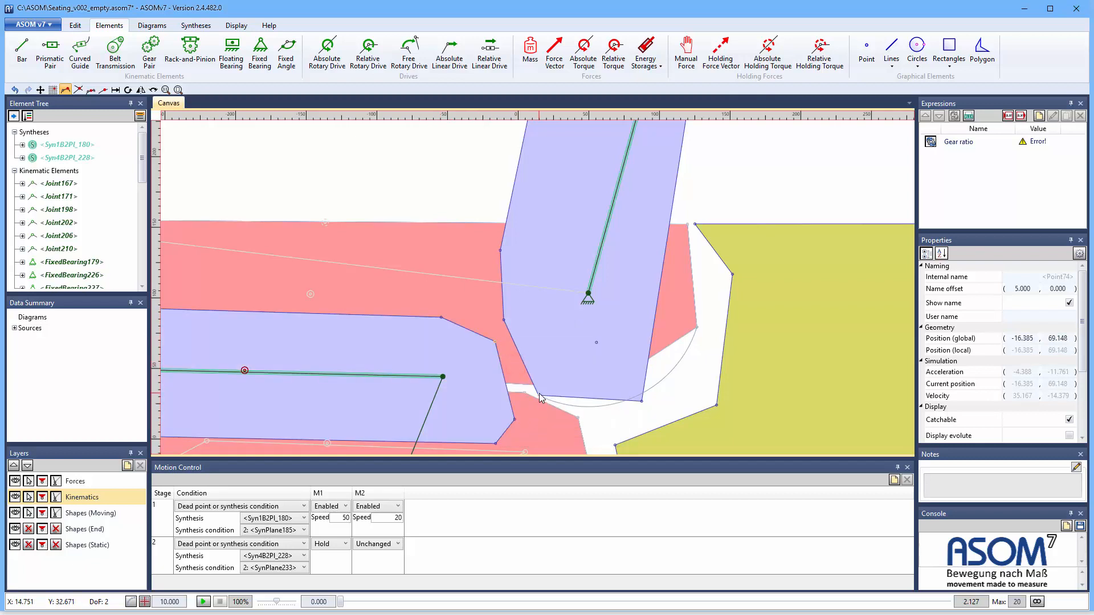
# - Show the trajectories of the two seat-side corner points near the backrest's pivot and the two upper seat corners facing the backrest
pyautogui.rightClick(500, 252)
pyautogui.click(519, 276)
pyautogui.rightClick(501, 317)
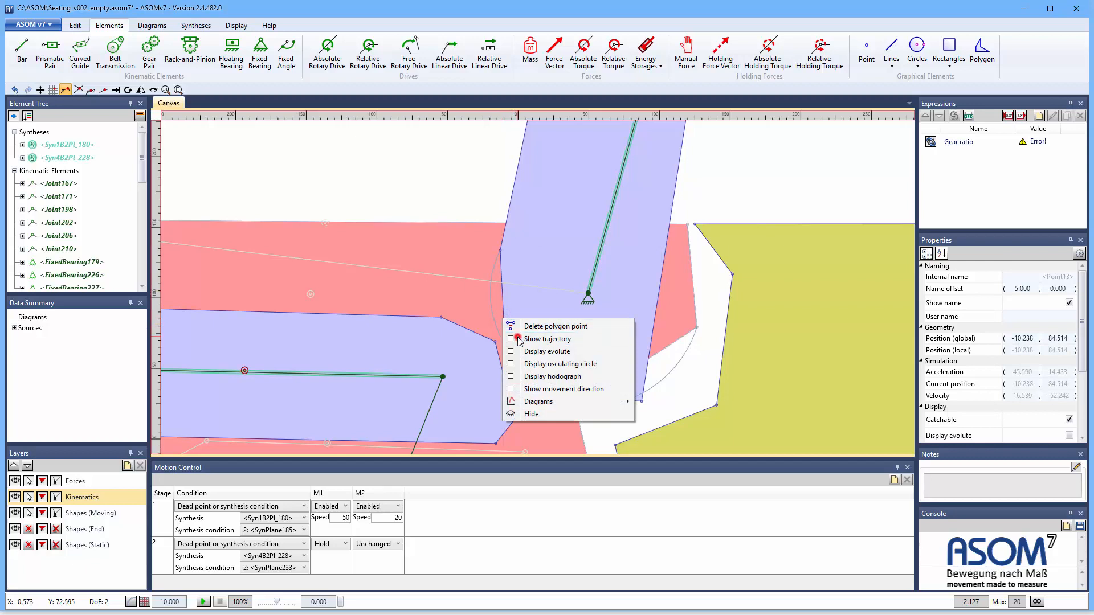
pyautogui.click(516, 339)
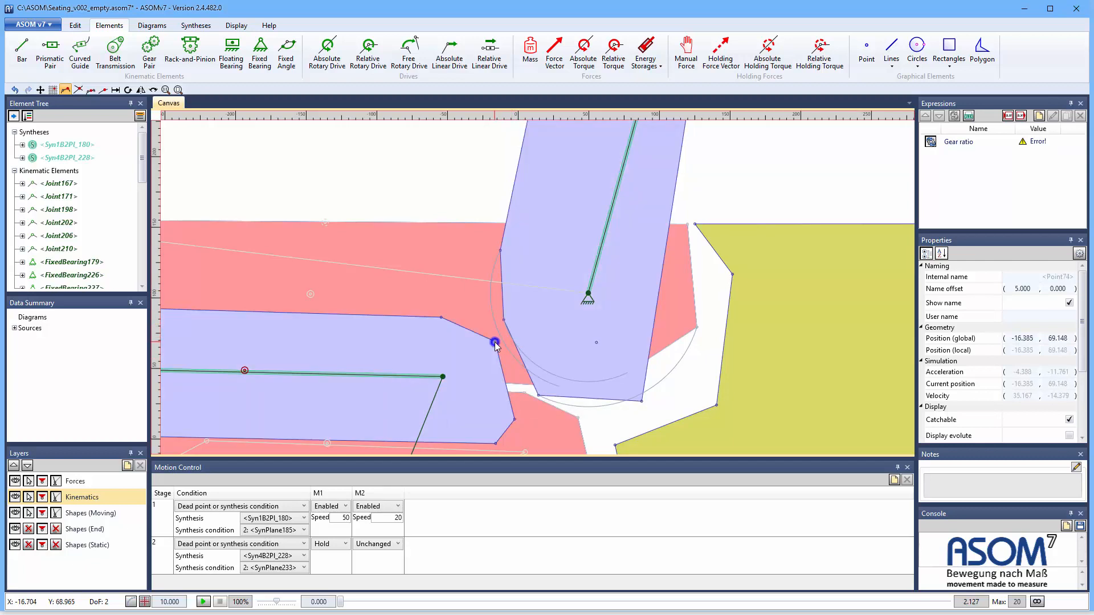
pyautogui.rightClick(495, 343)
pyautogui.click(517, 364)
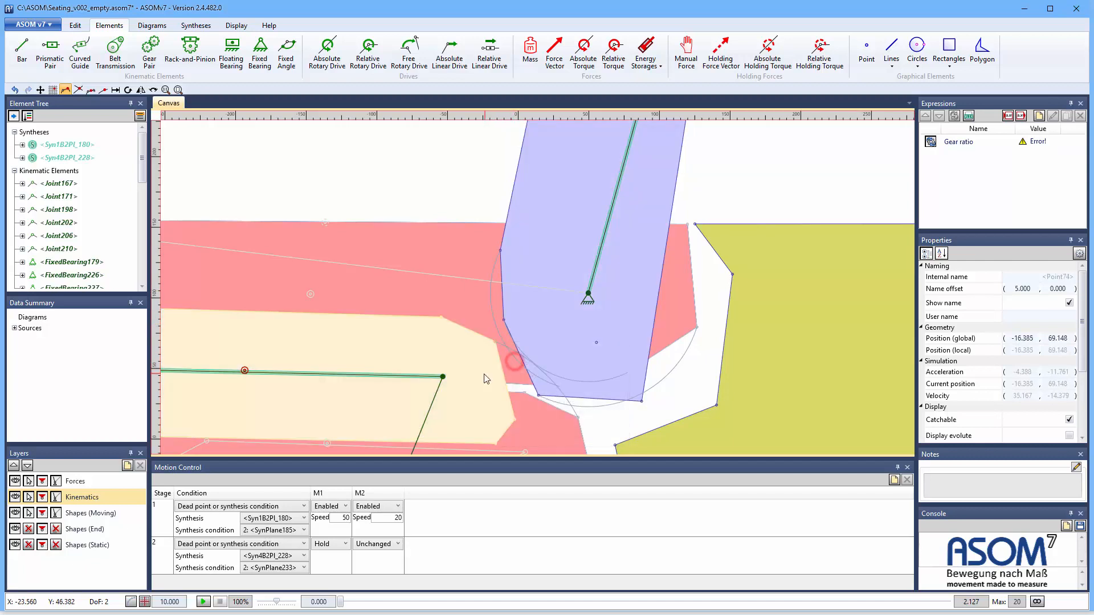
pyautogui.rightClick(442, 317)
pyautogui.click(479, 326)
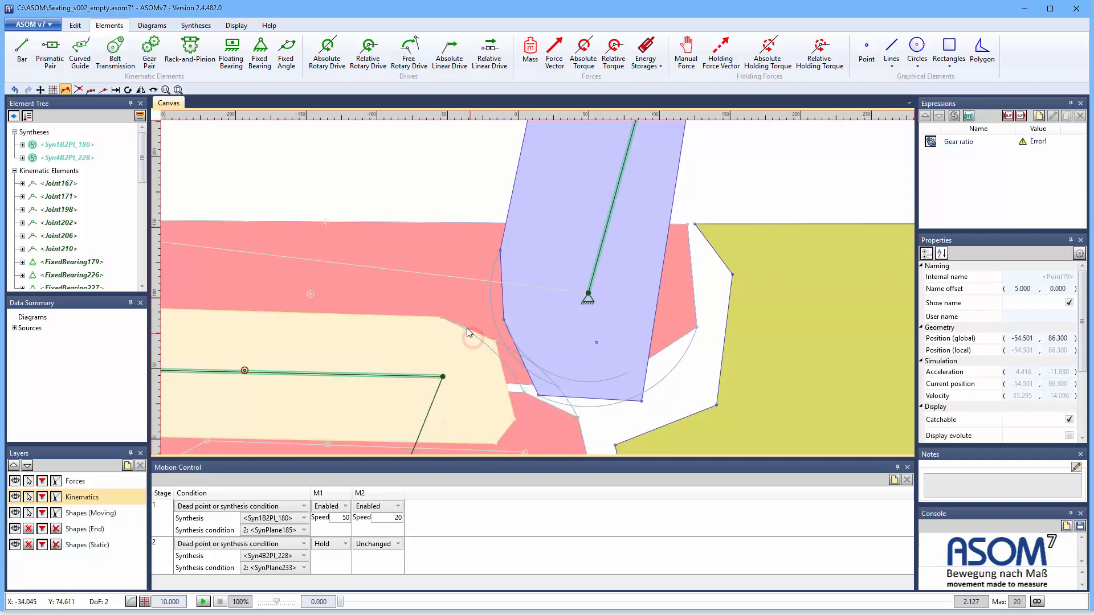
# - Make Shapes (Moving) unselectable and scrub the simulation to examine the clearance between the backrest and seat corners
pyautogui.click(29, 512)
pyautogui.click(423, 186)
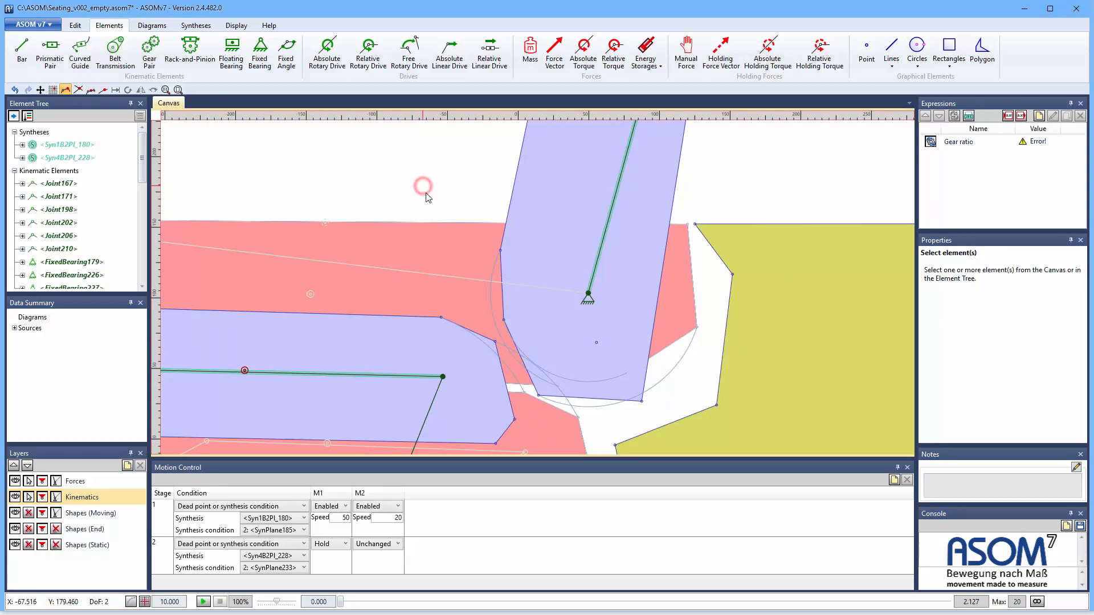
pyautogui.scroll(-5, 542, 340)
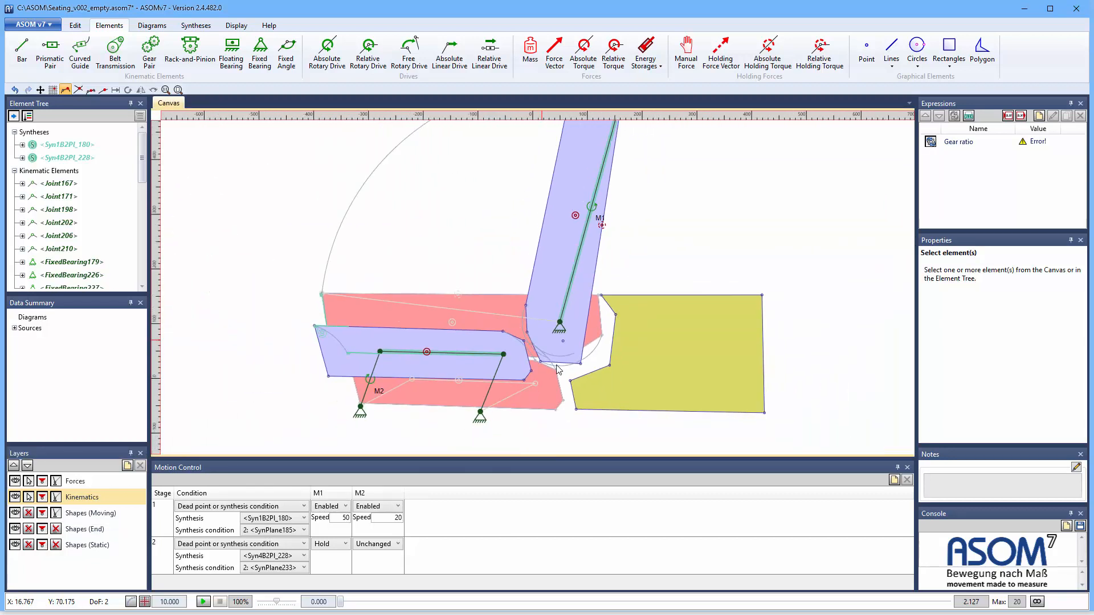
pyautogui.moveTo(343, 602)
pyautogui.mouseDown()
pyautogui.moveTo(428, 604)
pyautogui.moveTo(343, 603)
pyautogui.mouseUp()
pyautogui.scroll(6, 526, 343)
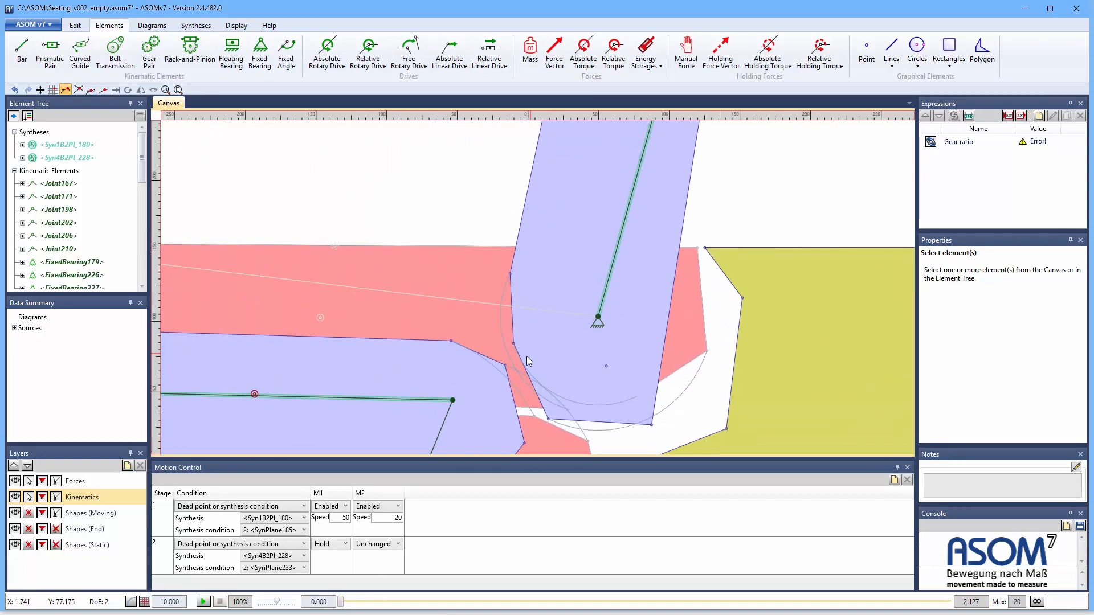
pyautogui.moveTo(342, 603); pyautogui.dragTo(227, 569)
pyautogui.scroll(-10, 439, 323)
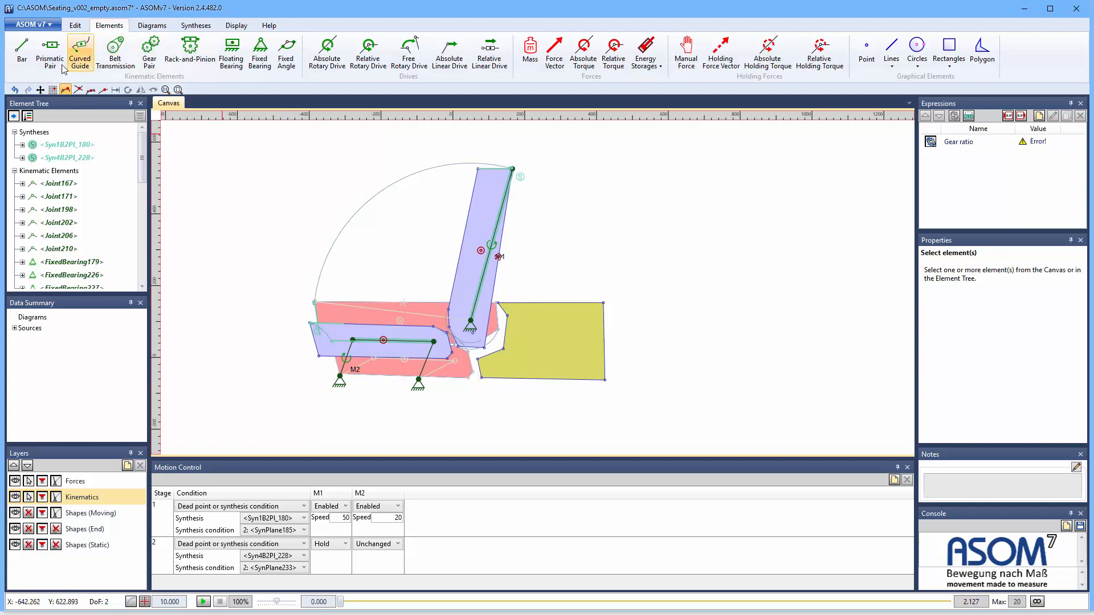
# - Set the user name of the four-bar's coupler joint on the driven M2 crank to A
pyautogui.rightClick(315, 333)
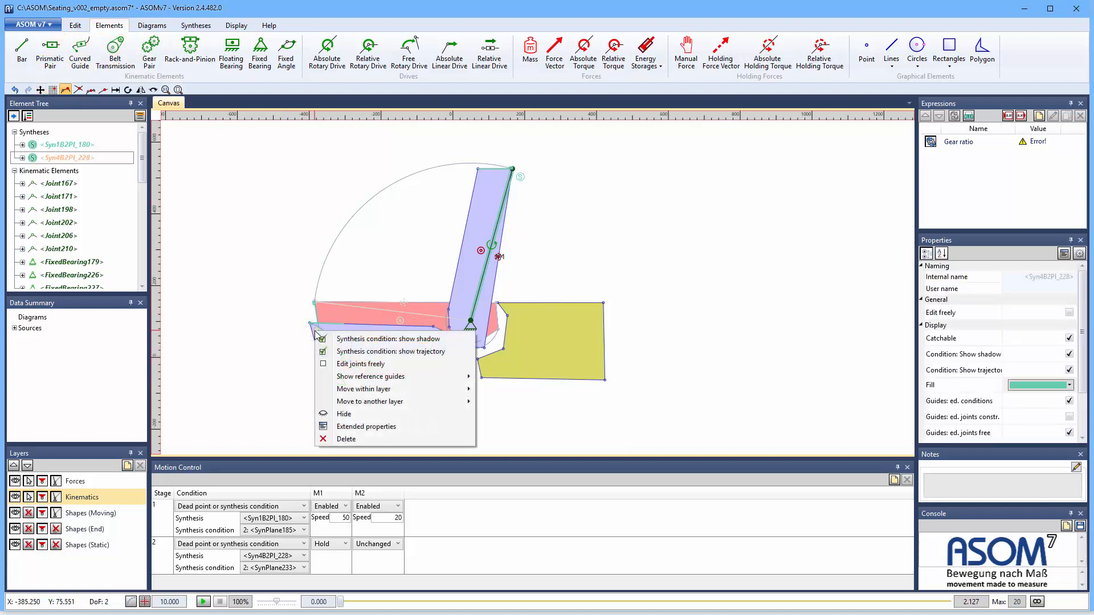
pyautogui.click(268, 341)
pyautogui.click(351, 340)
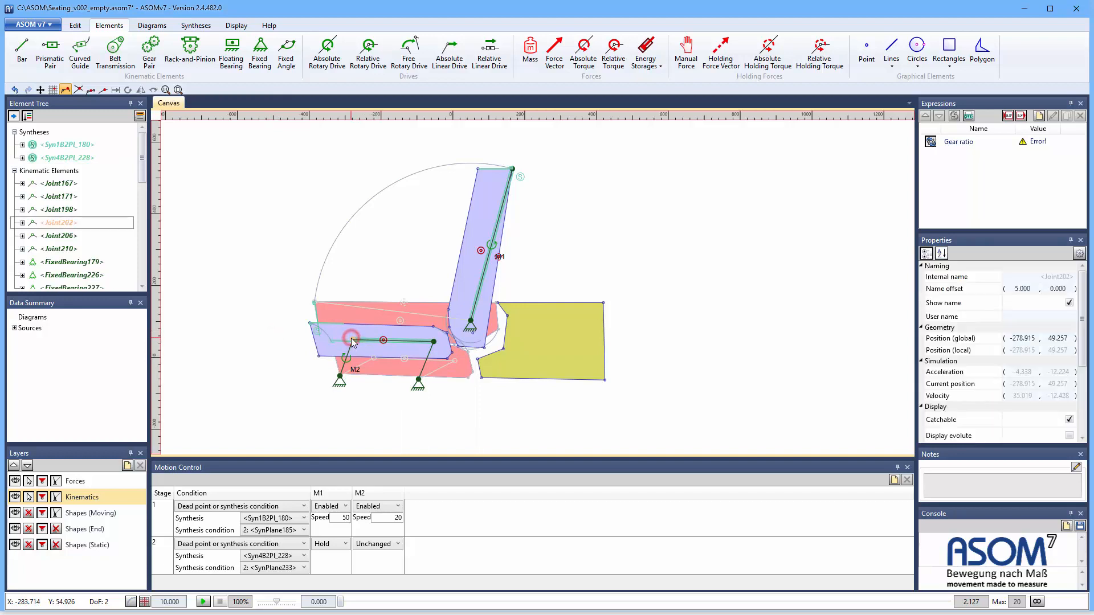
pyautogui.click(1063, 315)
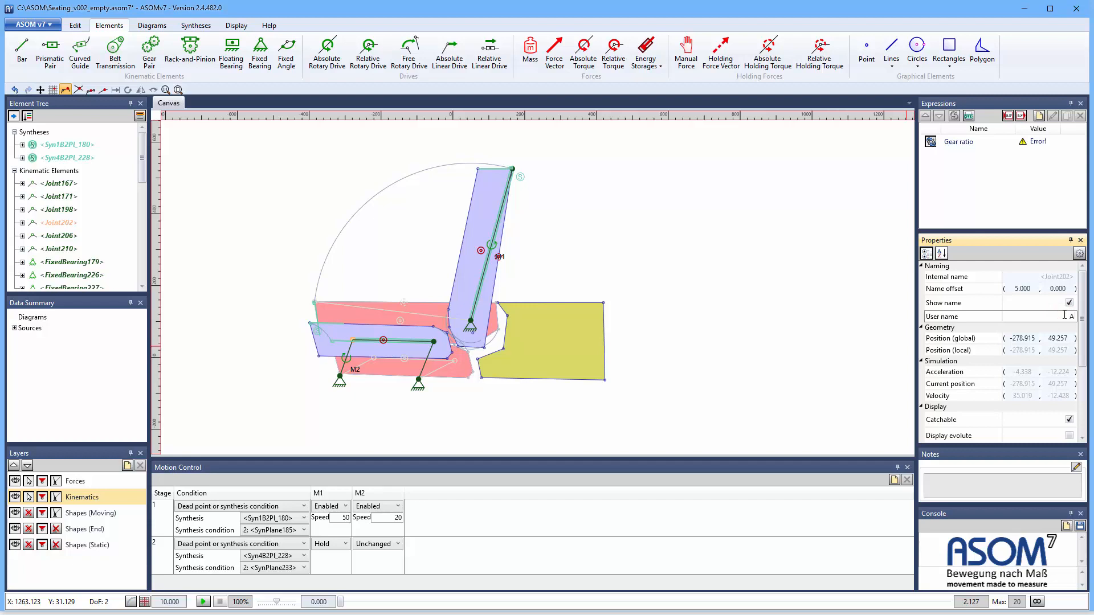
pyautogui.write('A')
pyautogui.press('Return')
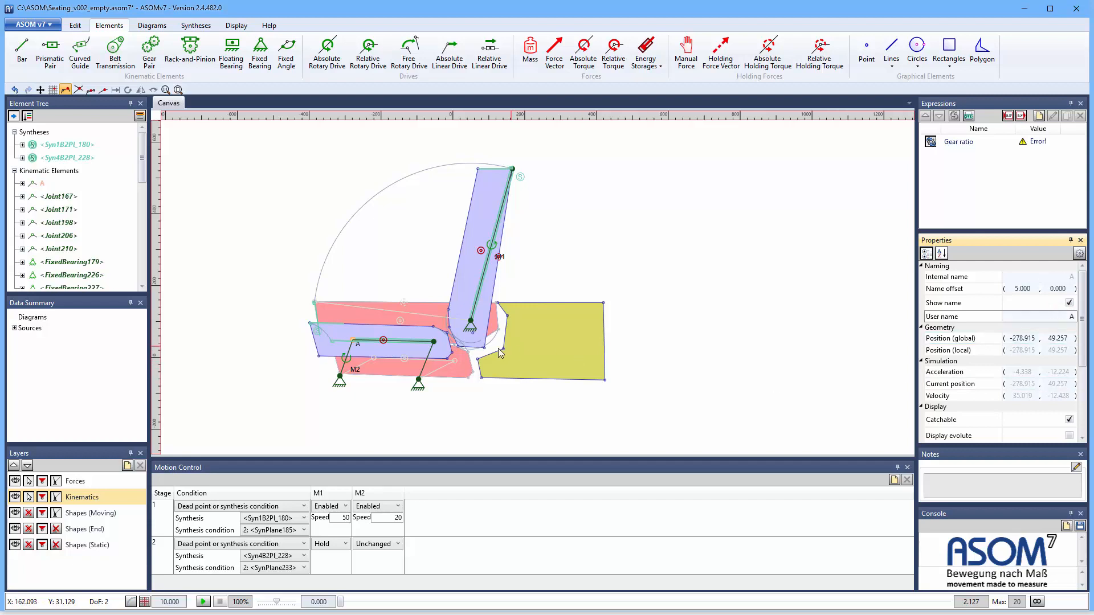
# - Set the user name of the four-bar's second coupler joint, the one nearer the backrest, to B
pyautogui.click(435, 346)
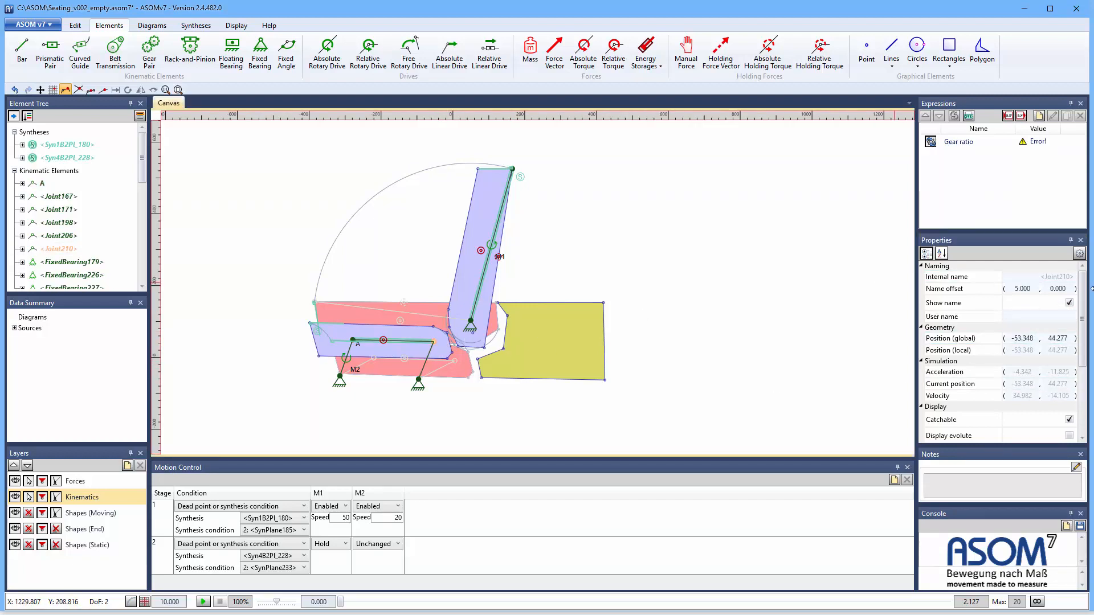
pyautogui.click(1065, 316)
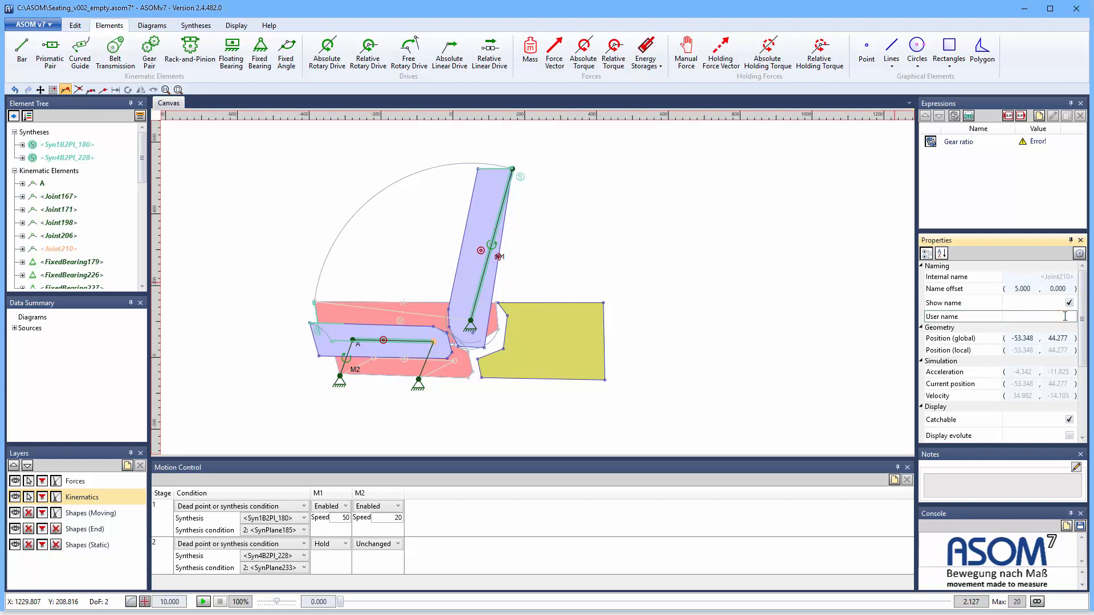
pyautogui.write('B')
pyautogui.press('Return')
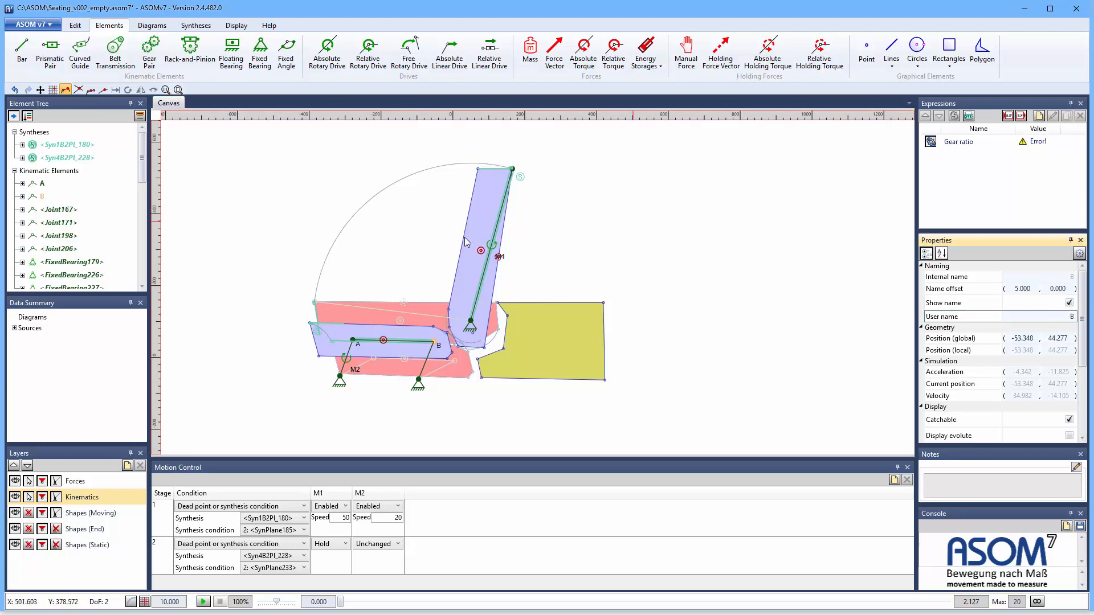
# - Edit the seat four-bar synthesis's adjustment order so that <Joint206> and <Joint198> come first, followed by A and B
pyautogui.click(318, 335)
pyautogui.rightClick(318, 334)
pyautogui.click(338, 426)
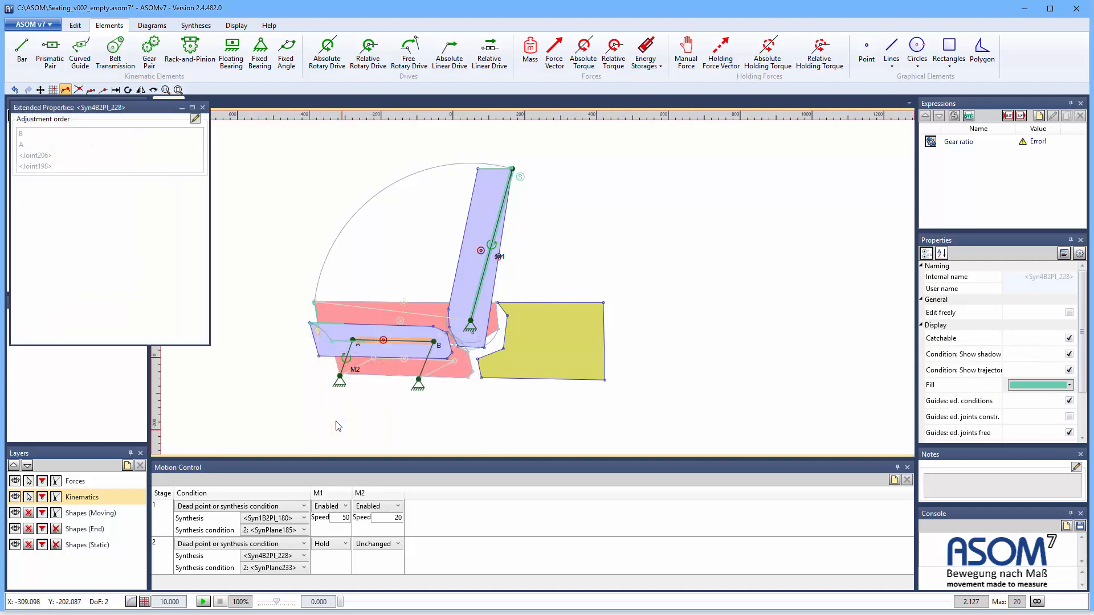
pyautogui.click(195, 118)
pyautogui.click(35, 146)
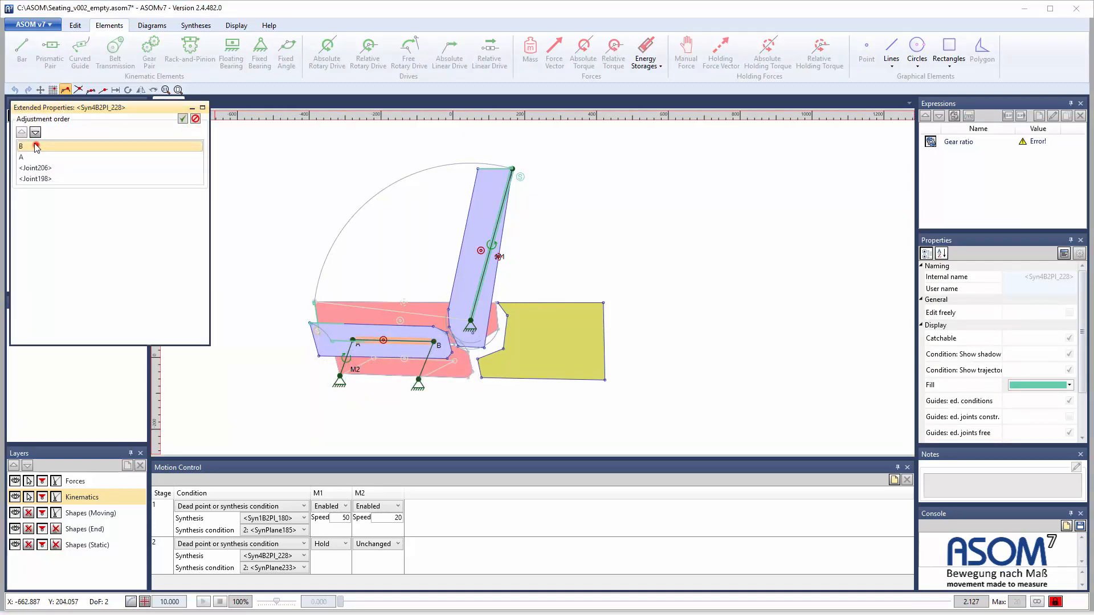
pyautogui.click(35, 132)
pyautogui.click(35, 132)
pyautogui.click(35, 133)
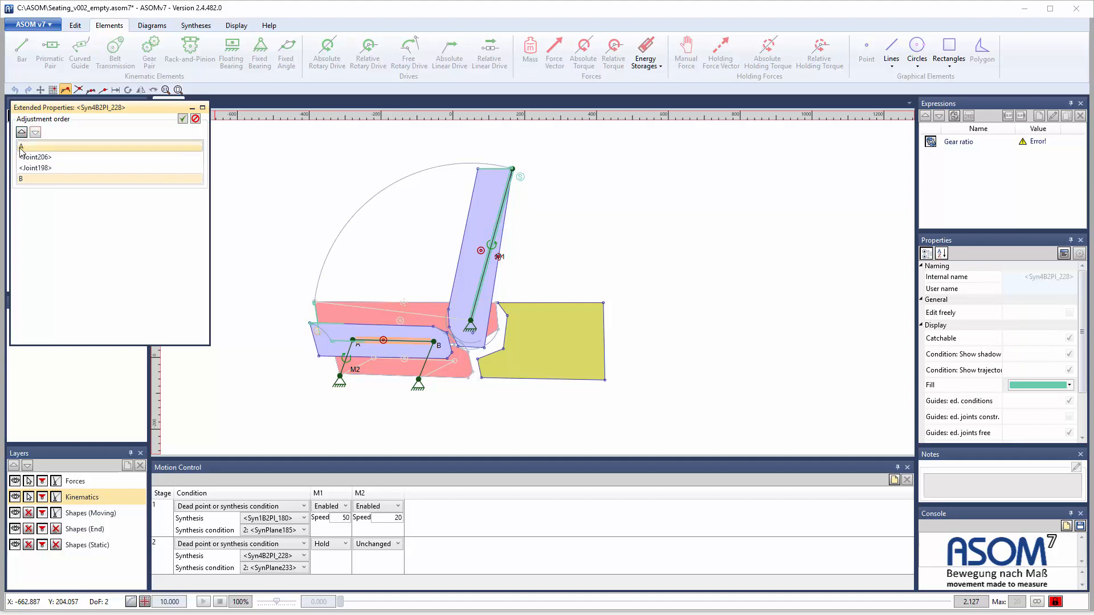
pyautogui.click(21, 148)
pyautogui.click(35, 132)
pyautogui.click(35, 132)
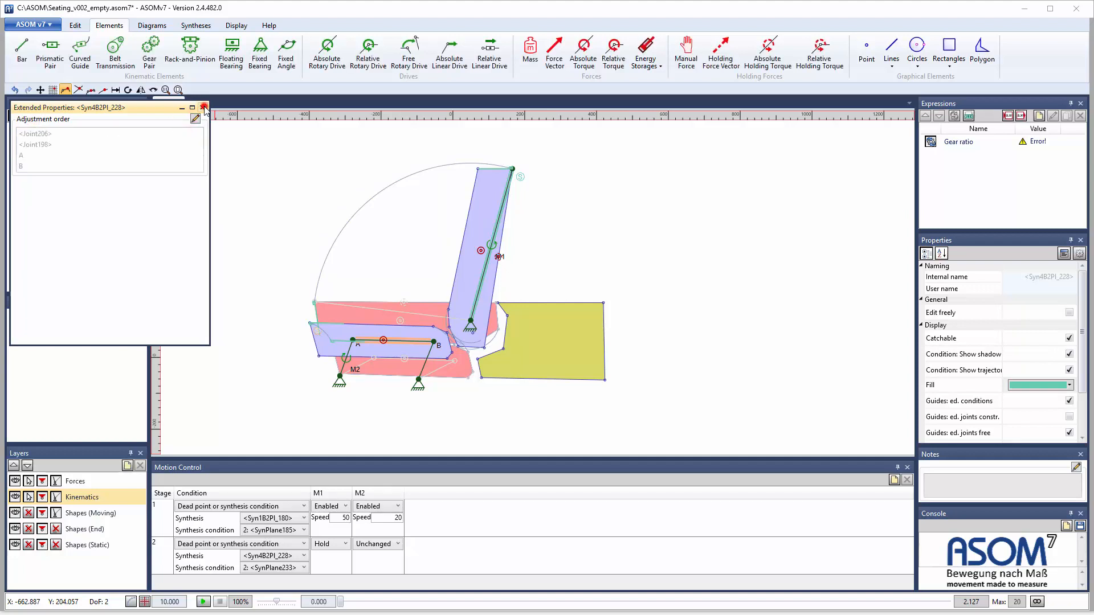
pyautogui.click(183, 119)
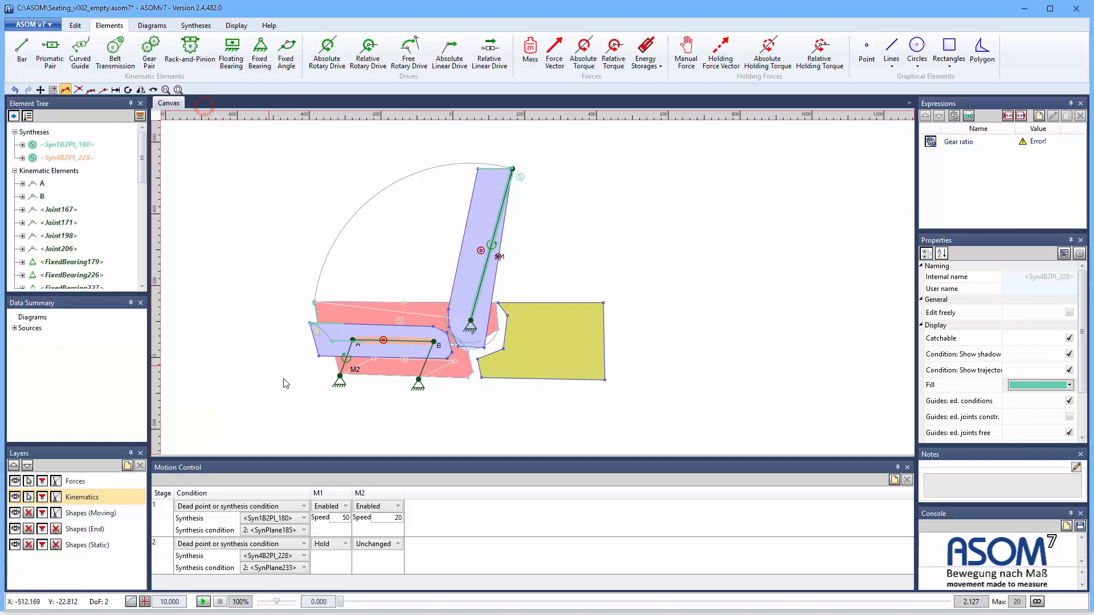
# - Try repositioning the fixed bearing below joint A in the move mode
pyautogui.click(40, 89)
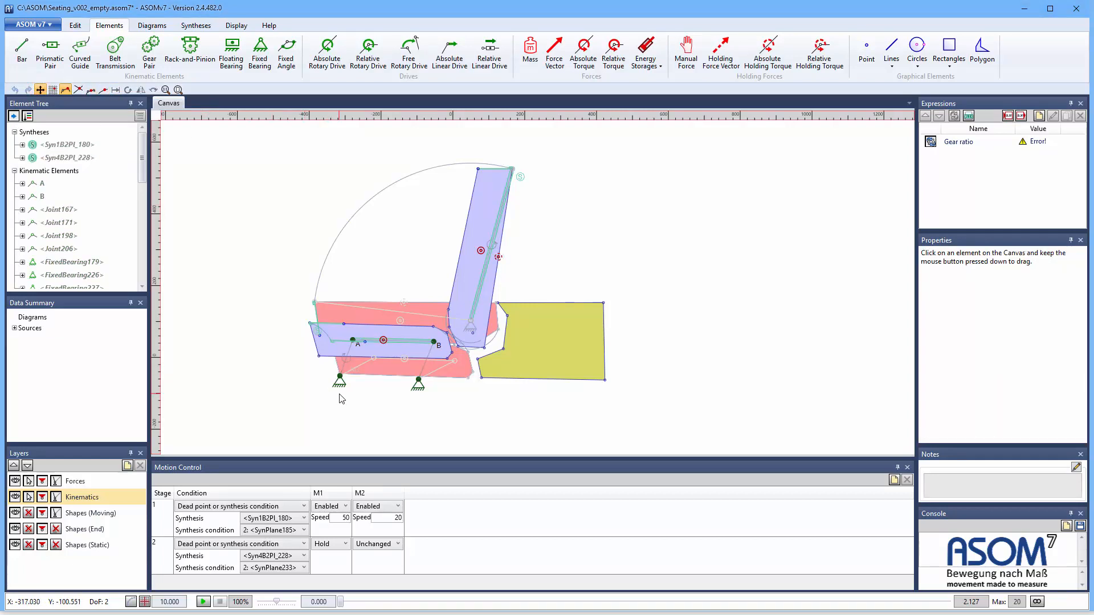
pyautogui.scroll(4, 342, 399)
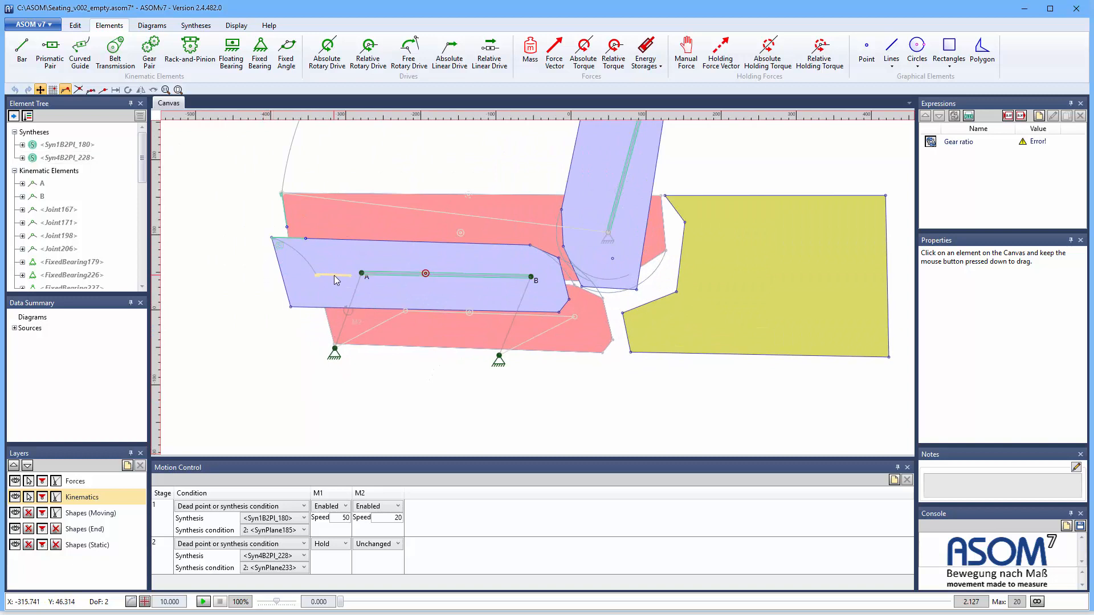
pyautogui.moveTo(339, 341); pyautogui.dragTo(323, 377)
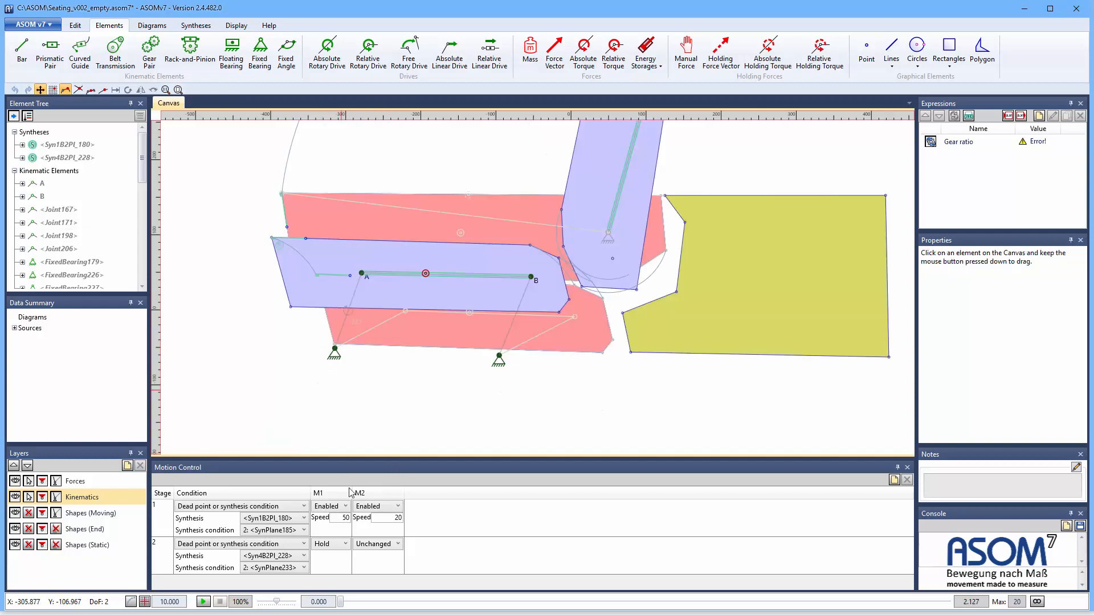
# - Set the M1 drive's speed in motion stage 1 to 60
pyautogui.click(342, 518)
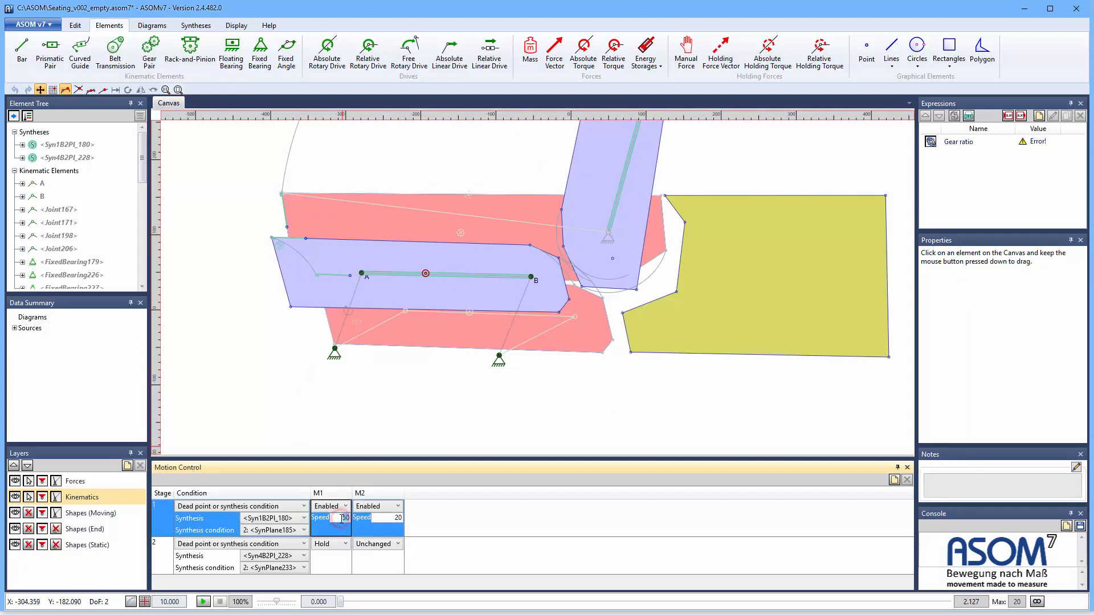
pyautogui.press('Return')
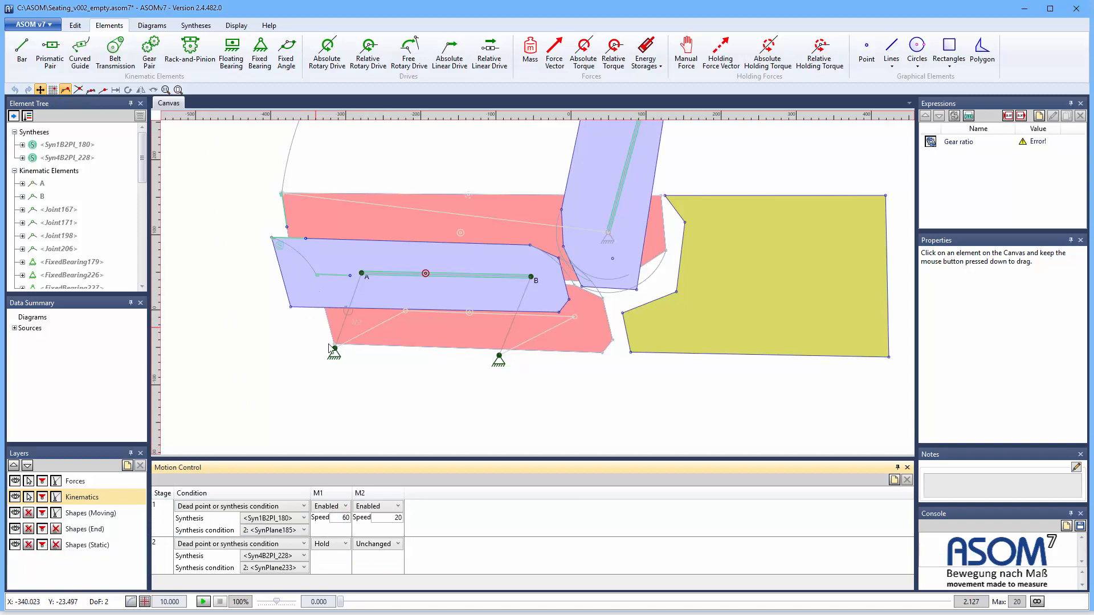
# - Try small shifts of the four-bar's two fixed bearings, and end the move mode
pyautogui.moveTo(333, 348)
pyautogui.mouseDown()
pyautogui.moveTo(284, 387)
pyautogui.moveTo(365, 314)
pyautogui.moveTo(251, 420)
pyautogui.moveTo(326, 370)
pyautogui.moveTo(317, 383)
pyautogui.moveTo(339, 358)
pyautogui.moveTo(332, 350)
pyautogui.mouseUp()
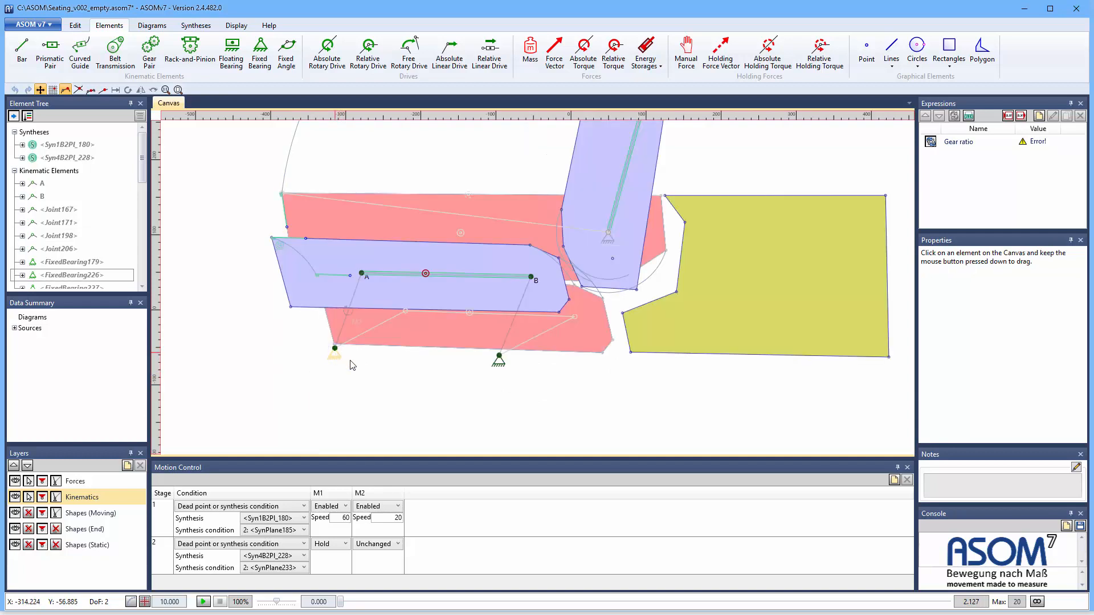
pyautogui.moveTo(499, 357)
pyautogui.mouseDown()
pyautogui.moveTo(482, 382)
pyautogui.moveTo(392, 435)
pyautogui.moveTo(535, 328)
pyautogui.moveTo(474, 395)
pyautogui.moveTo(408, 436)
pyautogui.moveTo(496, 361)
pyautogui.mouseUp()
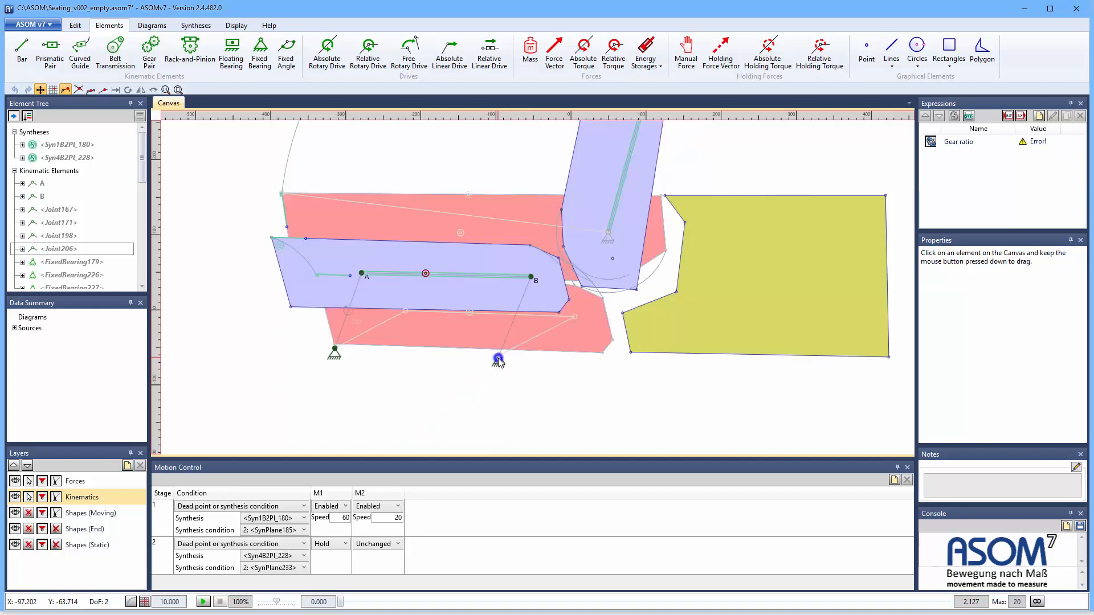
pyautogui.click(454, 389)
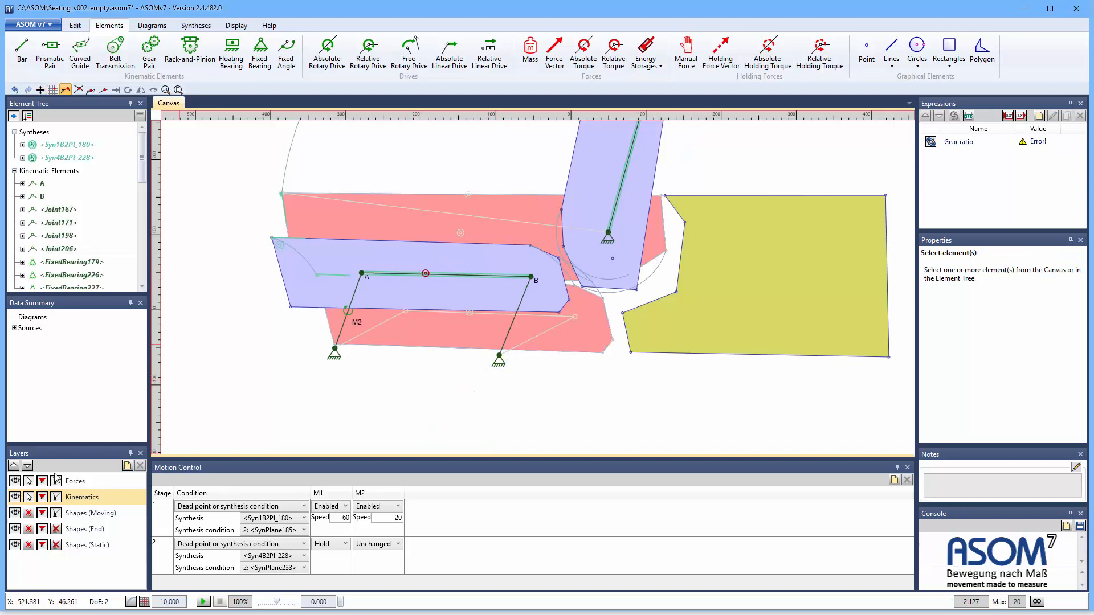
# - Make the Shapes (Moving) layer selectable and set the seat polygon's user name to Seat
pyautogui.click(28, 514)
pyautogui.click(416, 251)
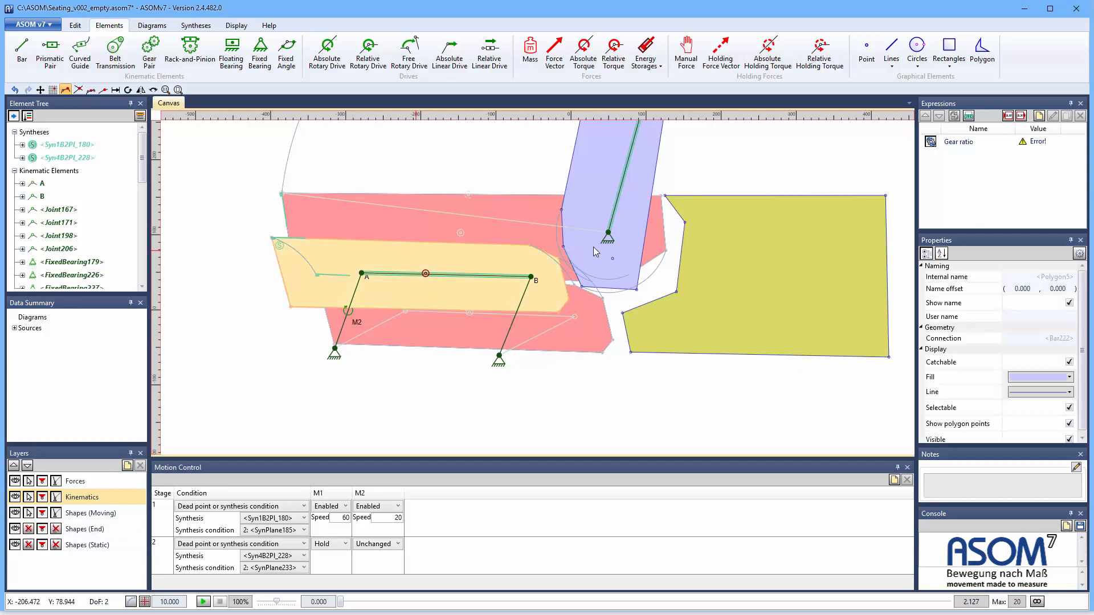
pyautogui.click(1061, 317)
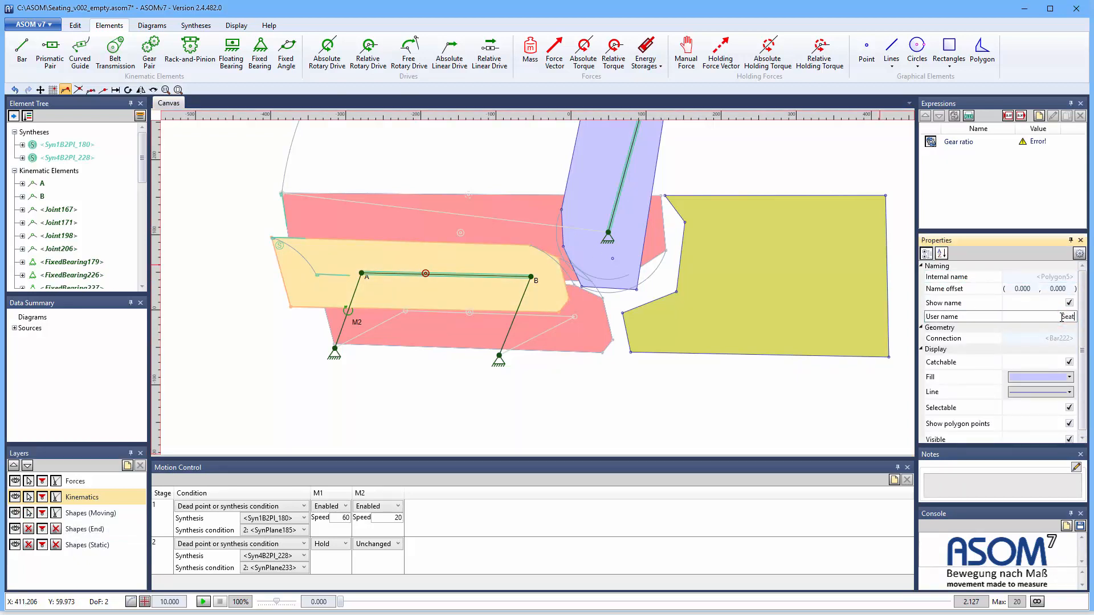
pyautogui.press('Return')
# - Set the backrest polygon's user name to Back
pyautogui.click(628, 213)
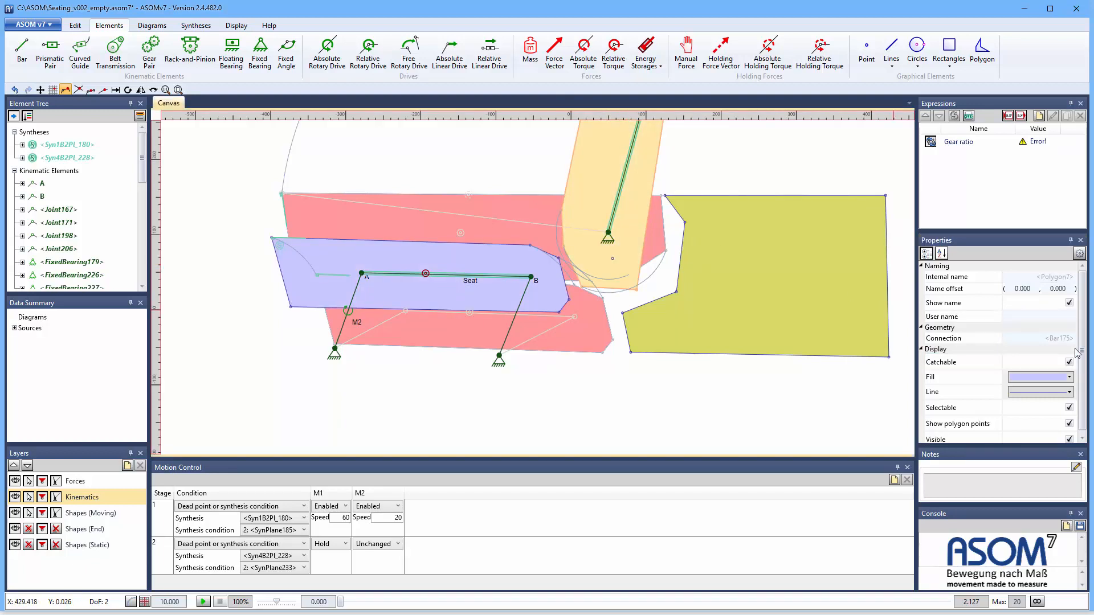
pyautogui.click(1043, 320)
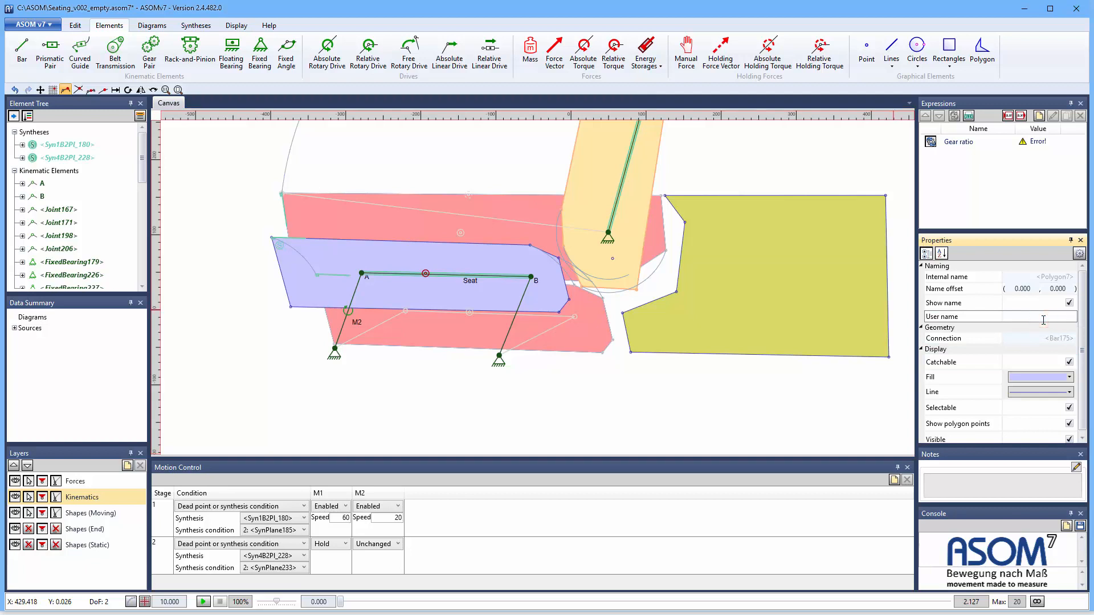
pyautogui.press('Return')
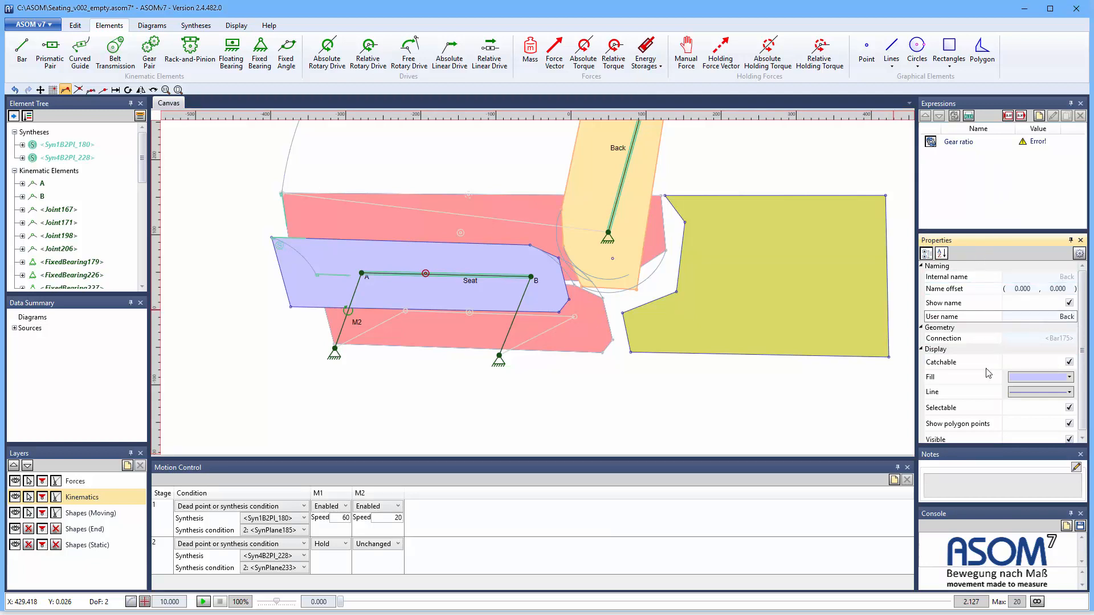
# - Create a new expression named "Collision?" and remove the default empty string from its return statement
pyautogui.click(1039, 116)
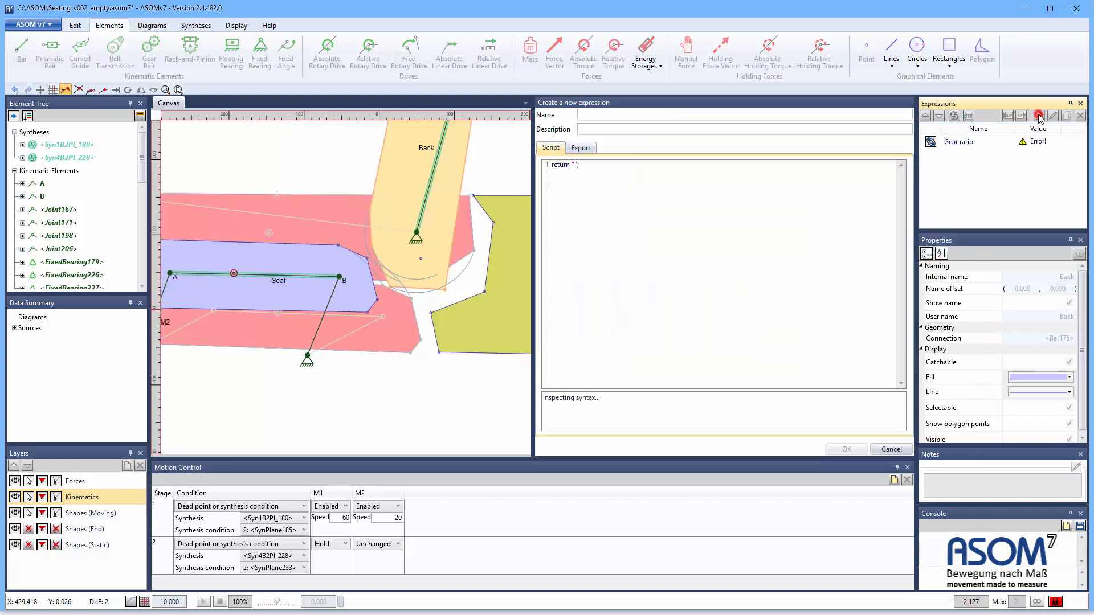
pyautogui.click(581, 115)
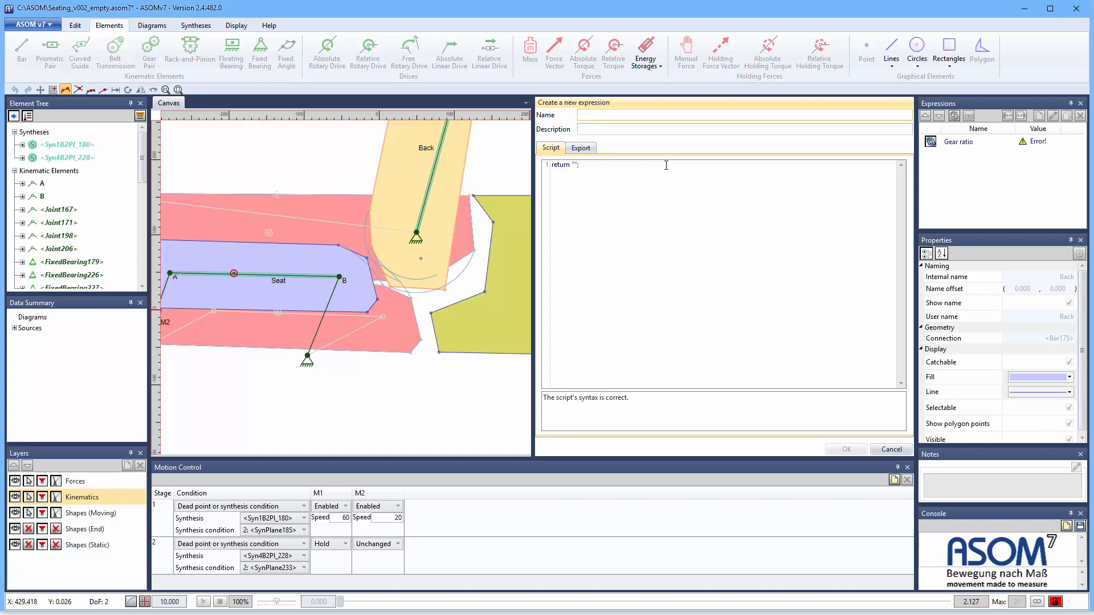
pyautogui.write('Co')
pyautogui.click(579, 165)
pyautogui.write(';')
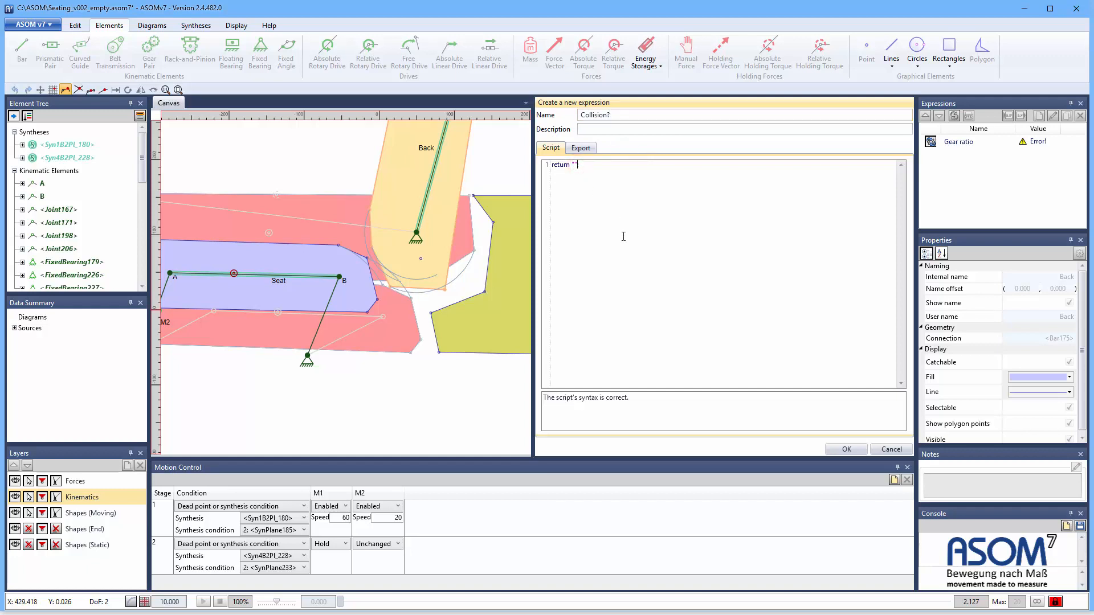
pyautogui.press('BackSpace')
pyautogui.press('BackSpace')
pyautogui.press('BackSpace')
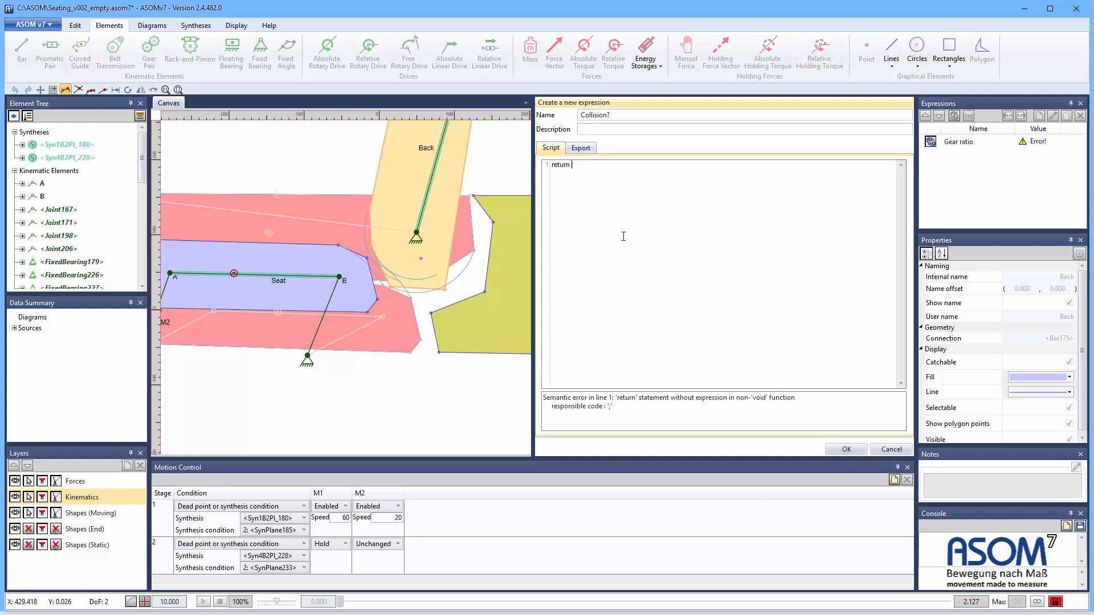
pyautogui.write('ASOM.')
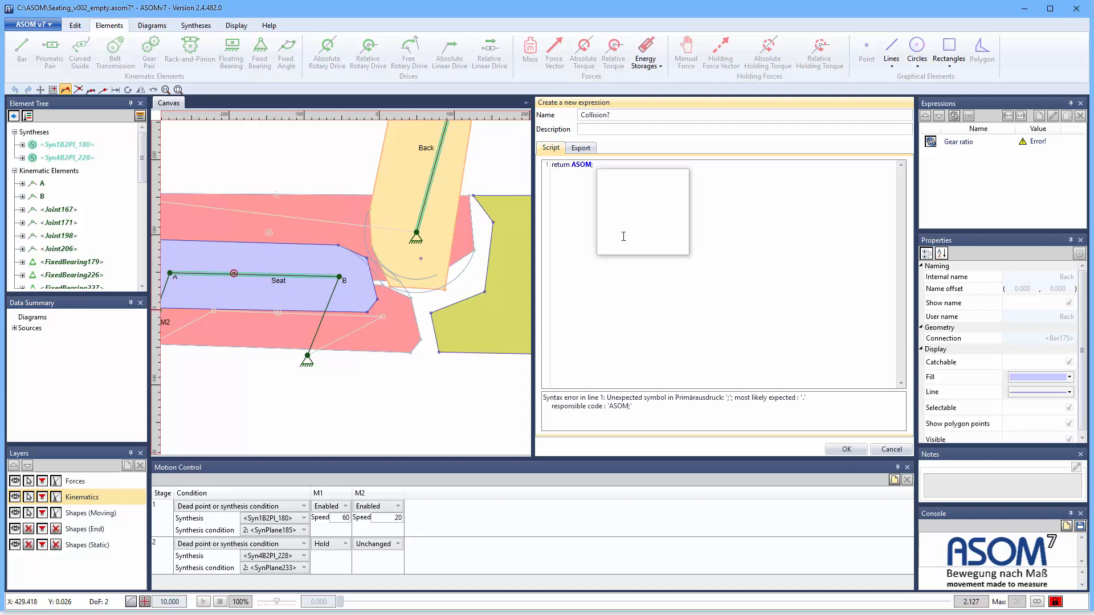
pyautogui.press('Escape')
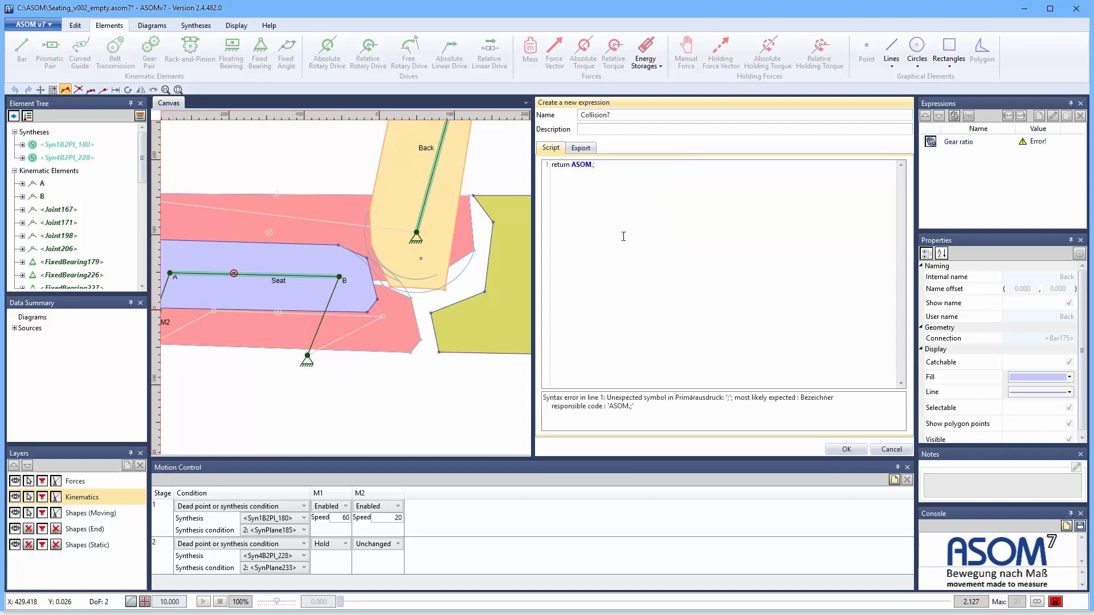
pyautogui.hotkey('ctrl', 'shift', 'Left')
# - Enter ::Geometry as the namespace in the script's return statement, ready for choosing one of its functions
pyautogui.write('::')
pyautogui.press('Down')
pyautogui.press('Down')
pyautogui.press('Down')
pyautogui.press('Down')
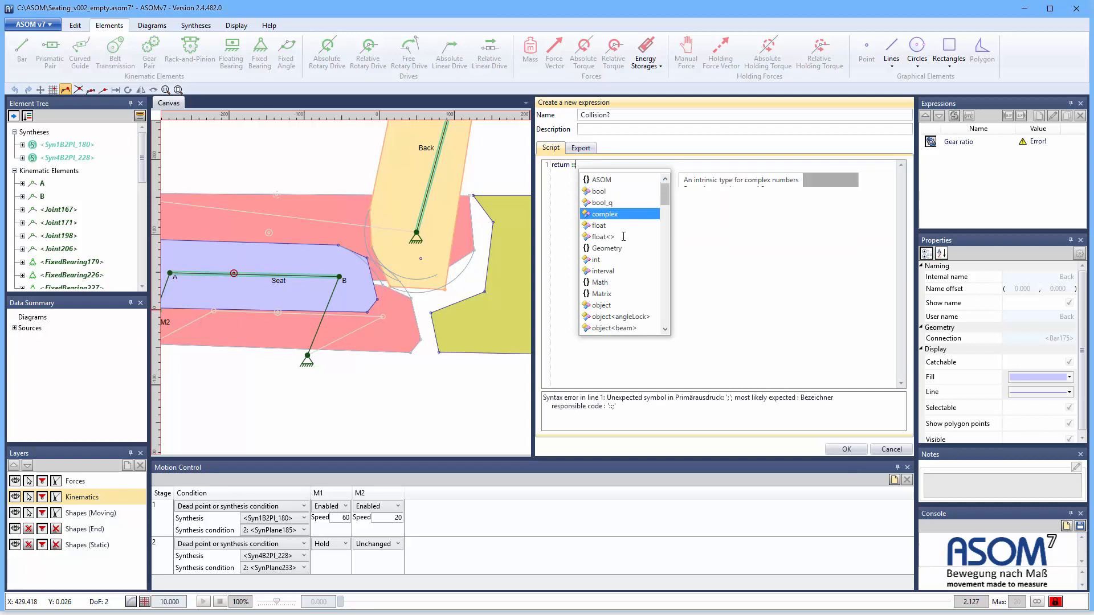
pyautogui.press('Down')
pyautogui.press('Down')
pyautogui.press('Down')
pyautogui.press('Return')
pyautogui.write('.')
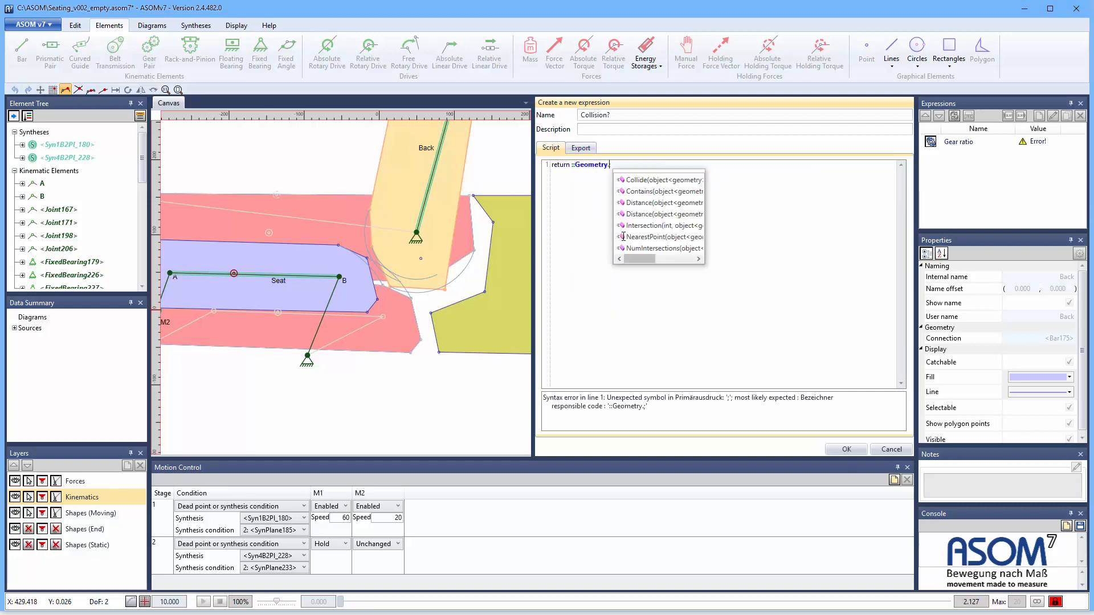
# - Insert the Collide function after ::Geometry, remove it again and examine its parameters in the function list
pyautogui.press('Down')
pyautogui.press('Return')
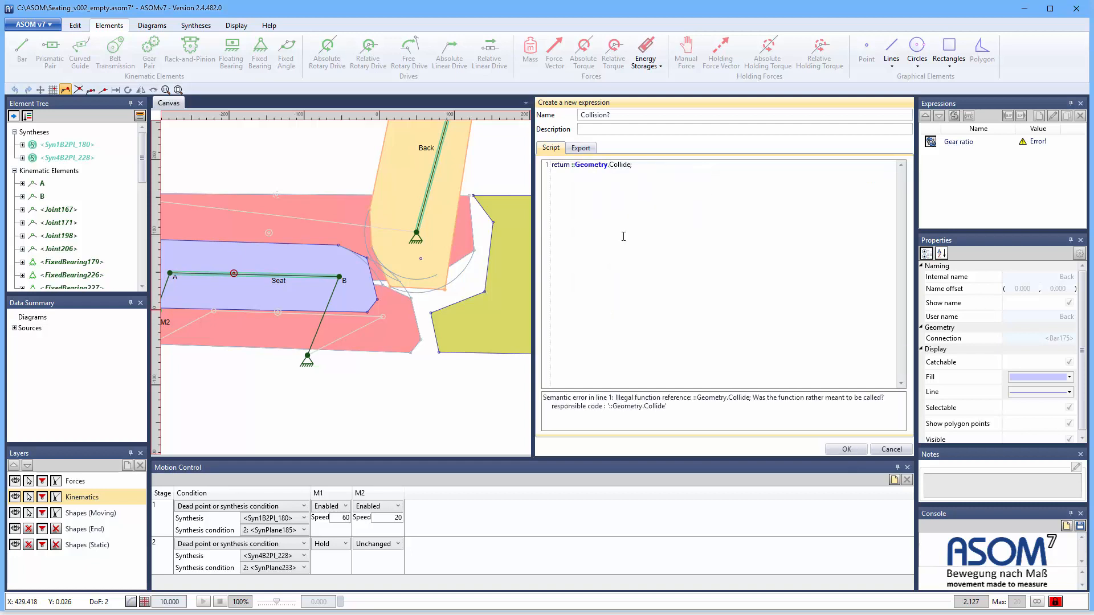
pyautogui.write('(')
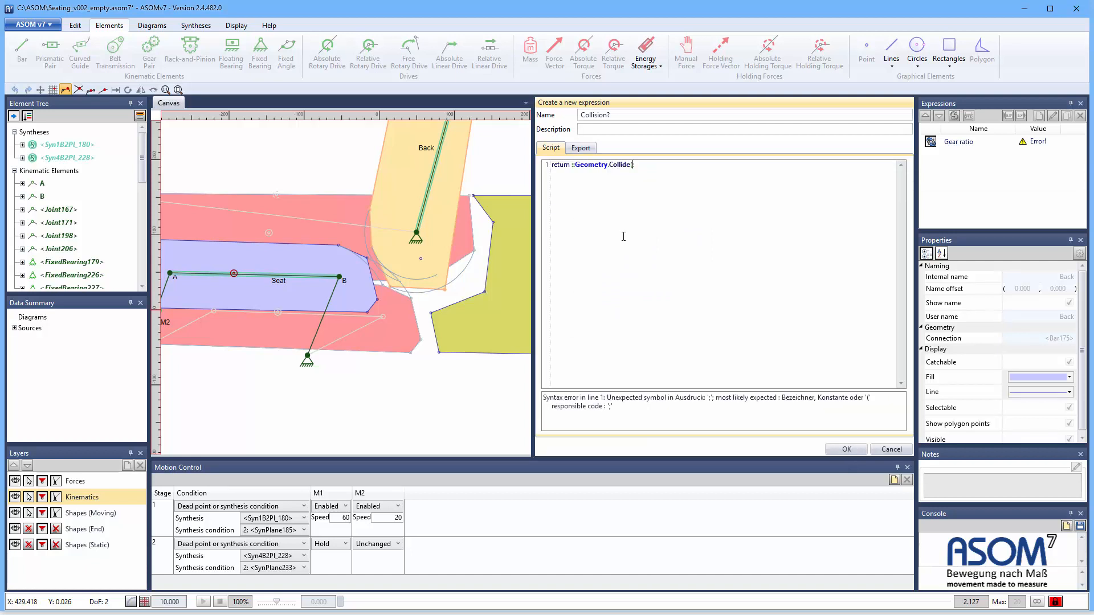
pyautogui.hotkey('ctrl', 'shift', 'Left')
pyautogui.hotkey('ctrl', 'shift', 'Left')
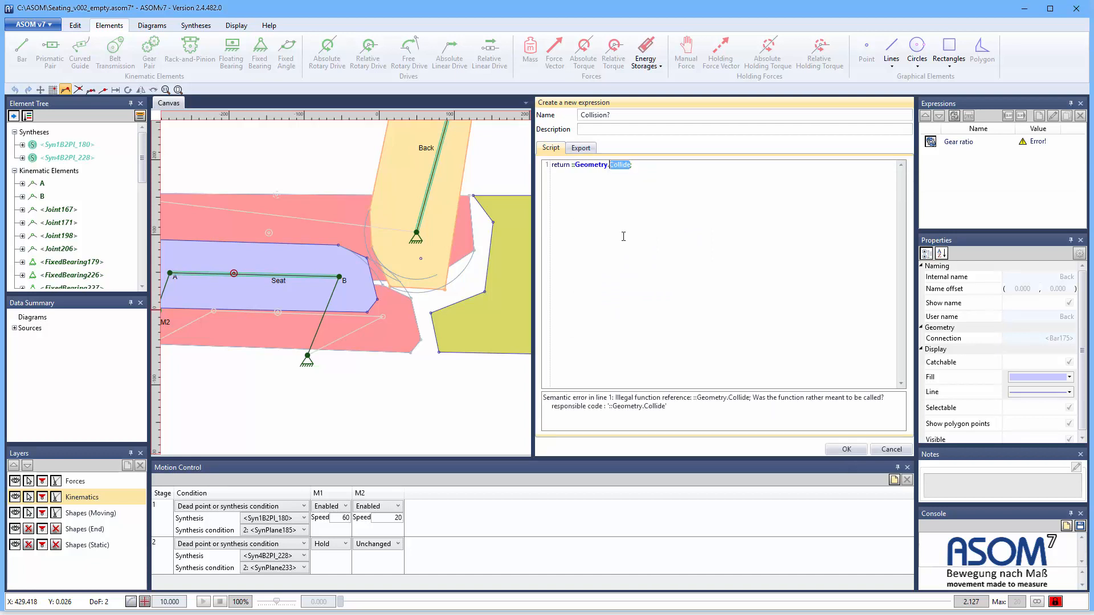
pyautogui.press('BackSpace')
pyautogui.write('.')
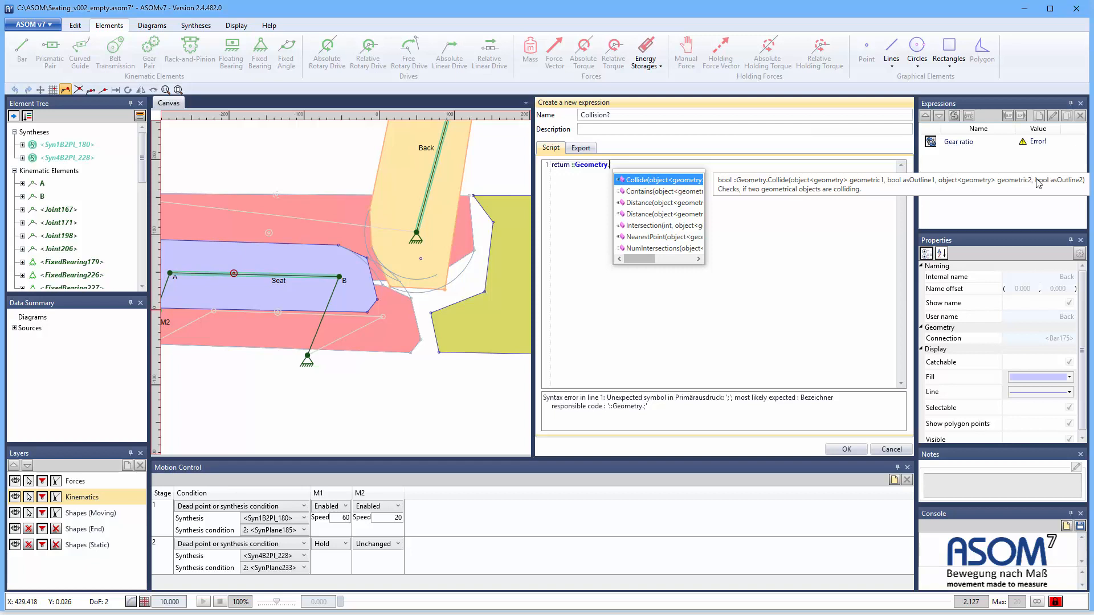
pyautogui.click(619, 165)
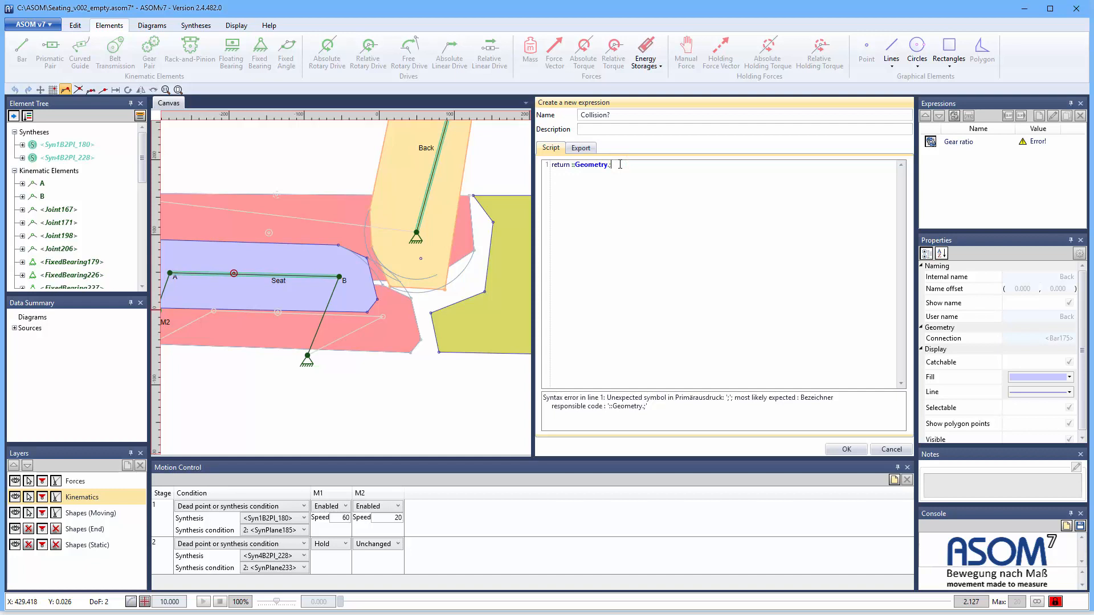
pyautogui.press('BackSpace')
pyautogui.write('.col')
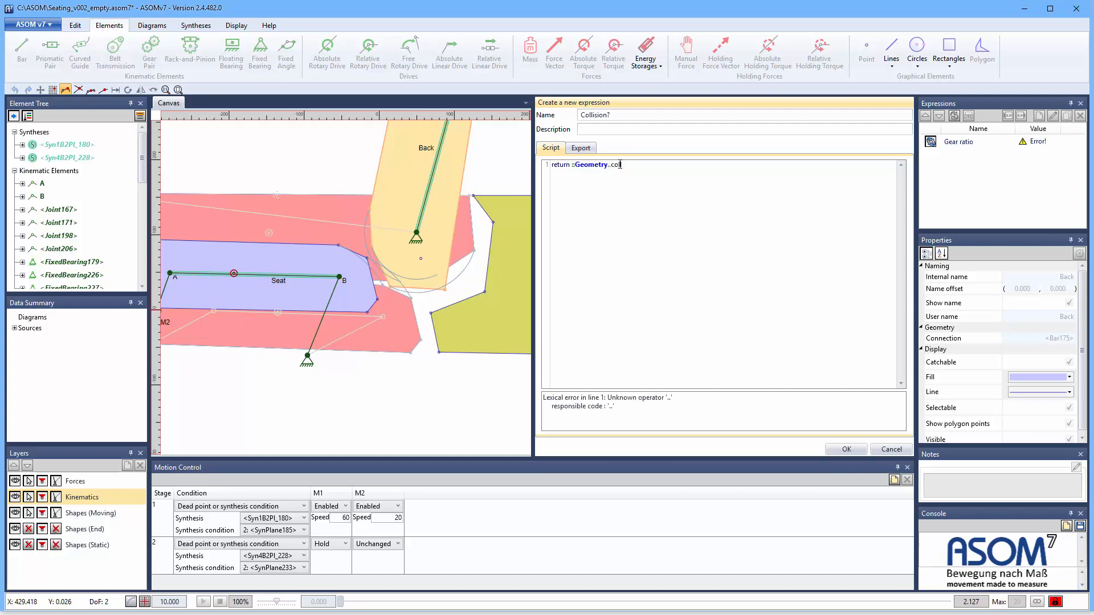
pyautogui.press('BackSpace')
pyautogui.press('BackSpace')
pyautogui.press('BackSpace')
pyautogui.press('BackSpace')
pyautogui.write('c')
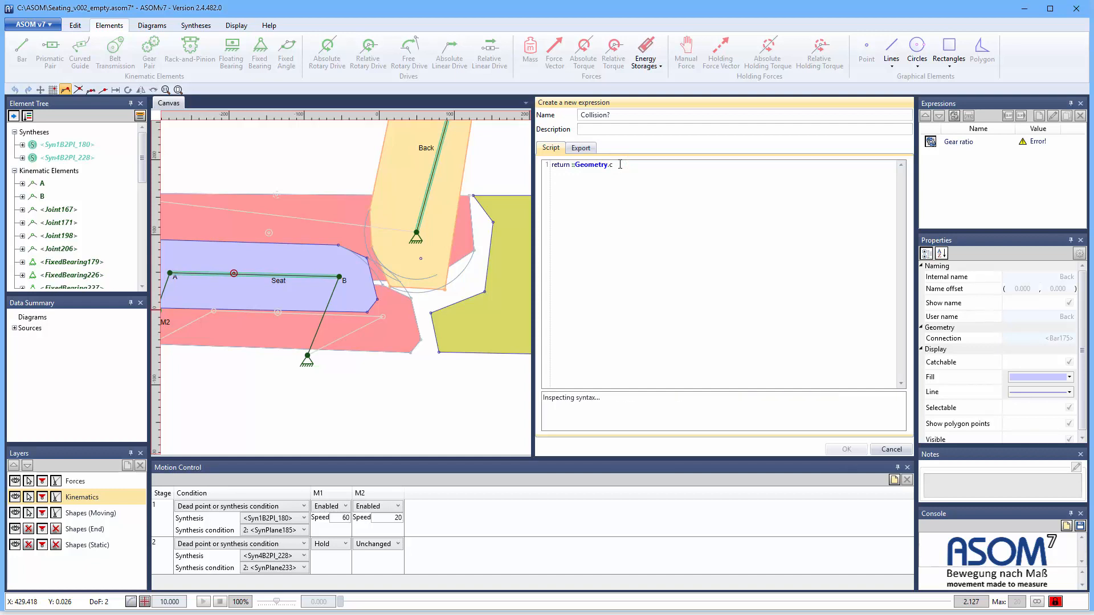
pyautogui.write('oll')
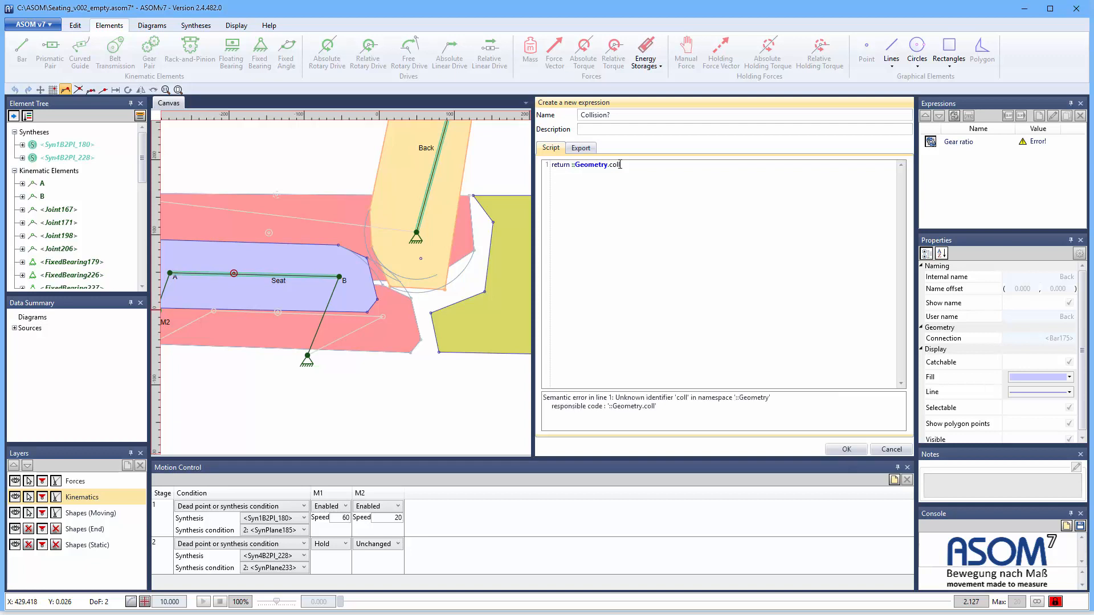
pyautogui.press('BackSpace')
pyautogui.press('BackSpace')
pyautogui.press('BackSpace')
pyautogui.press('BackSpace')
pyautogui.press('BackSpace')
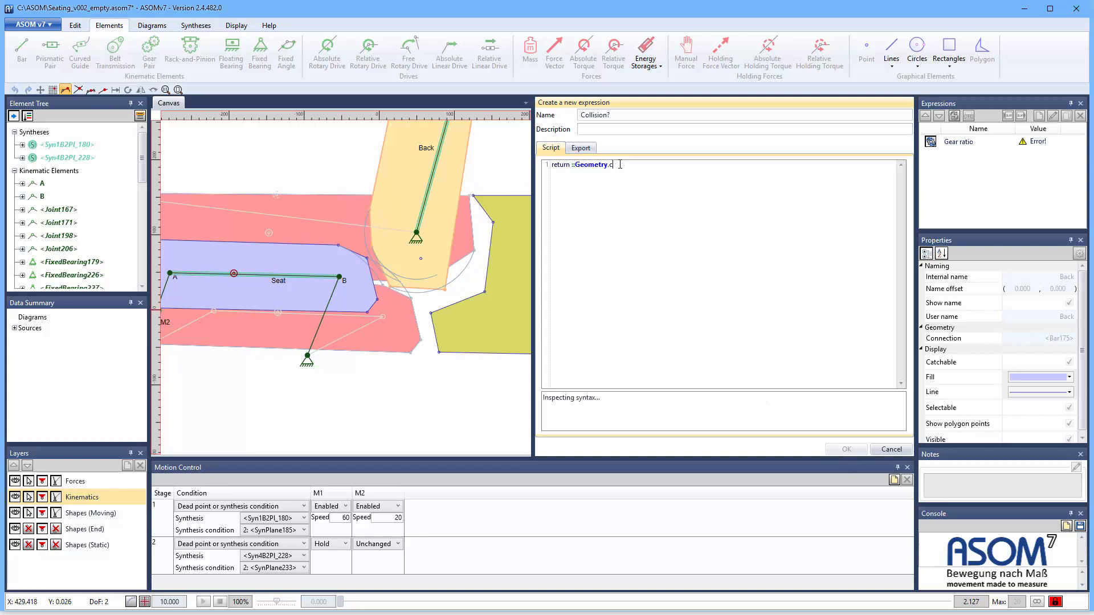
# - Insert the Collide function after ::Geometry and give it the arguments Seat,true,Back,true, closing the statement with a semicolon
pyautogui.write('.')
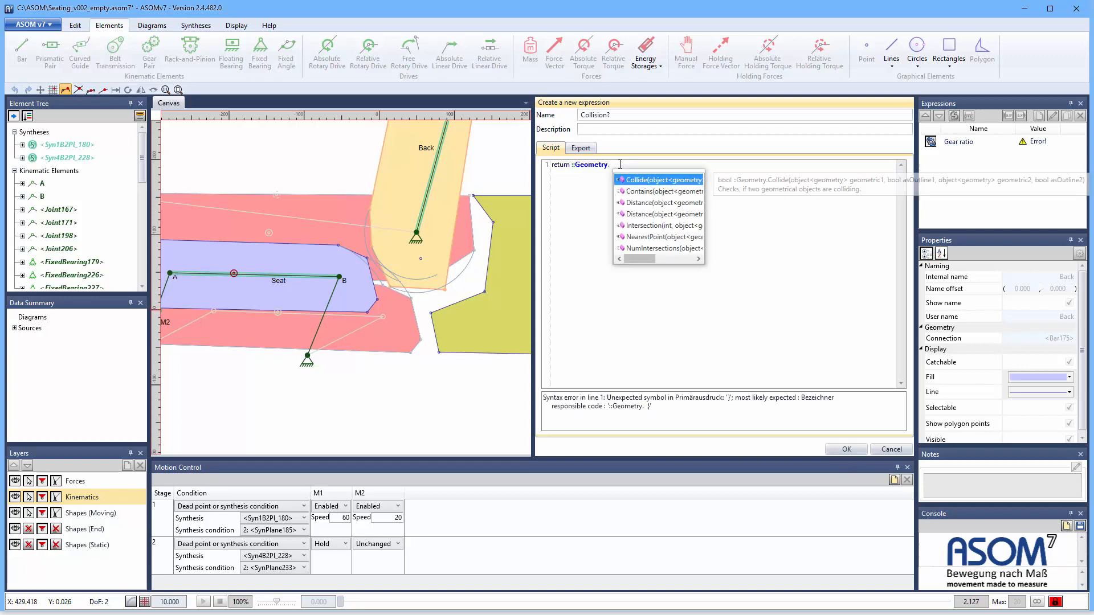
pyautogui.press('Return')
pyautogui.write('(')
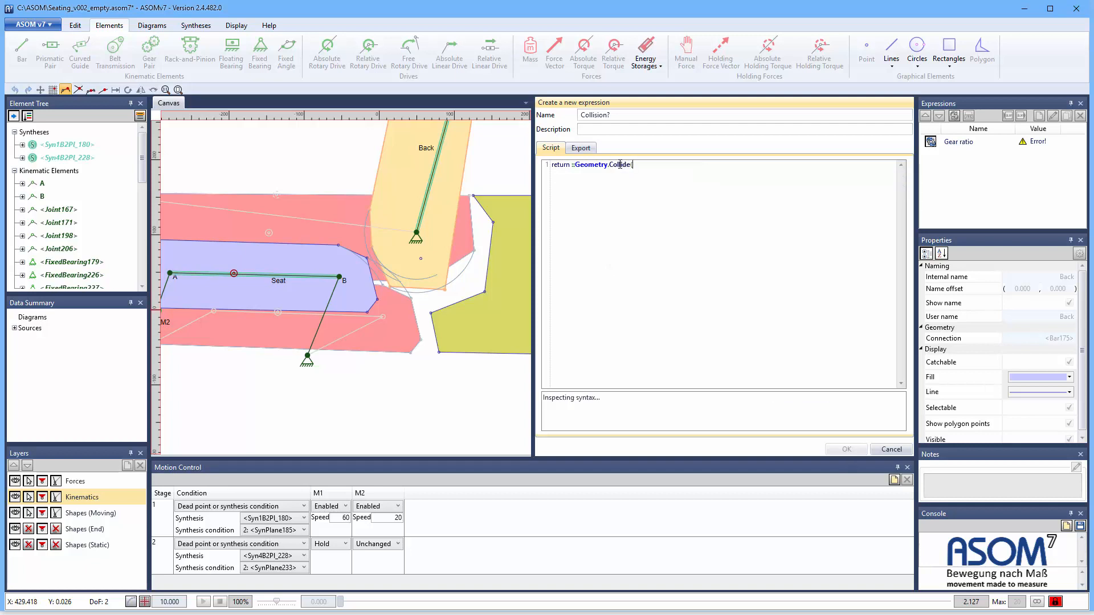
pyautogui.write('Seat,true')
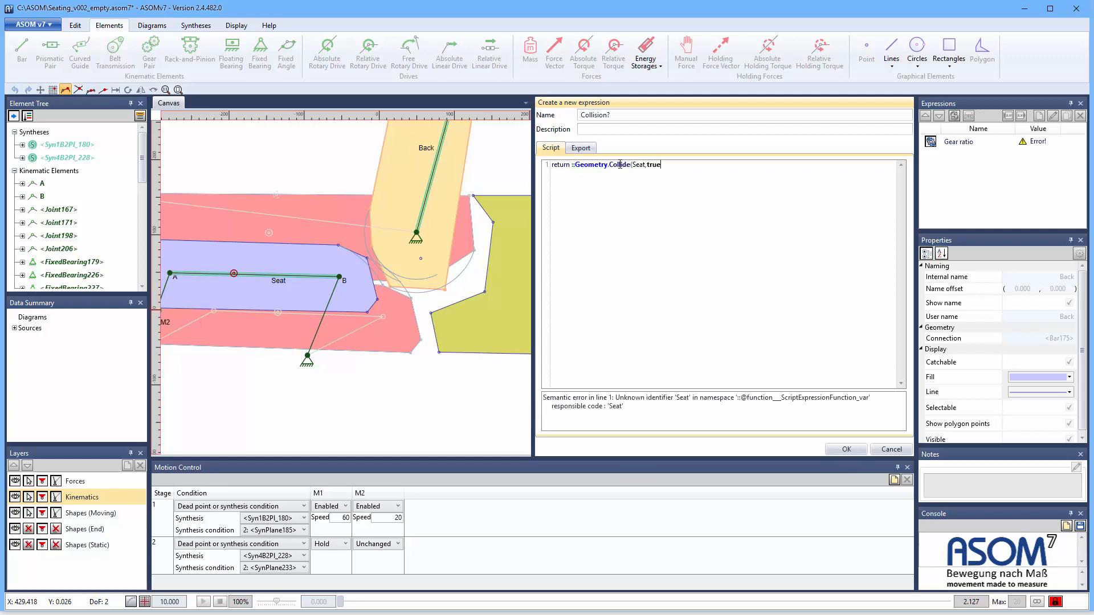
pyautogui.write(',B')
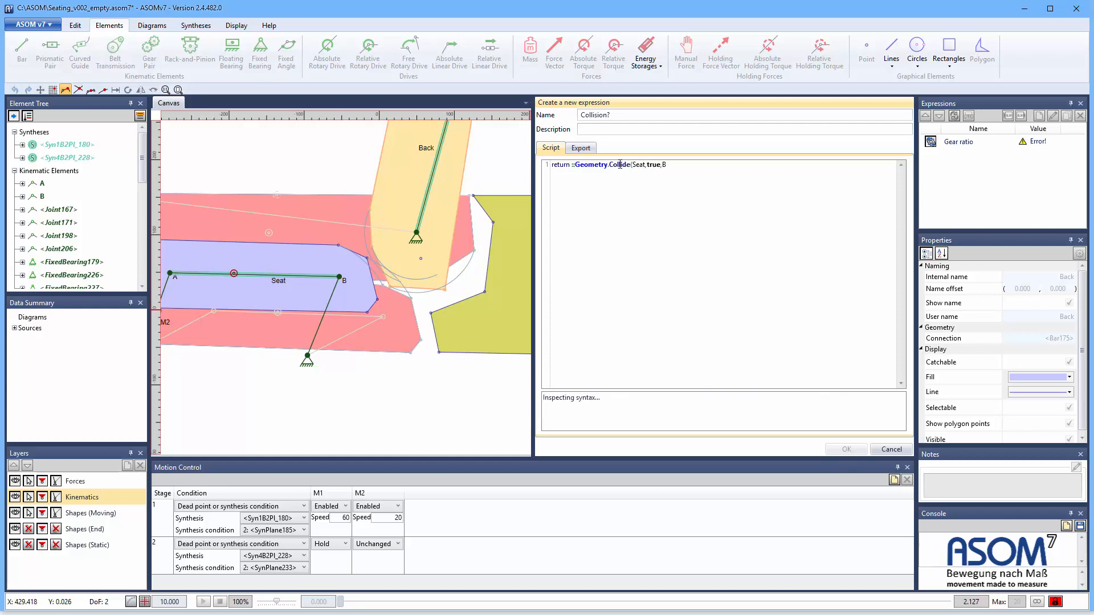
pyautogui.write('ack,true);')
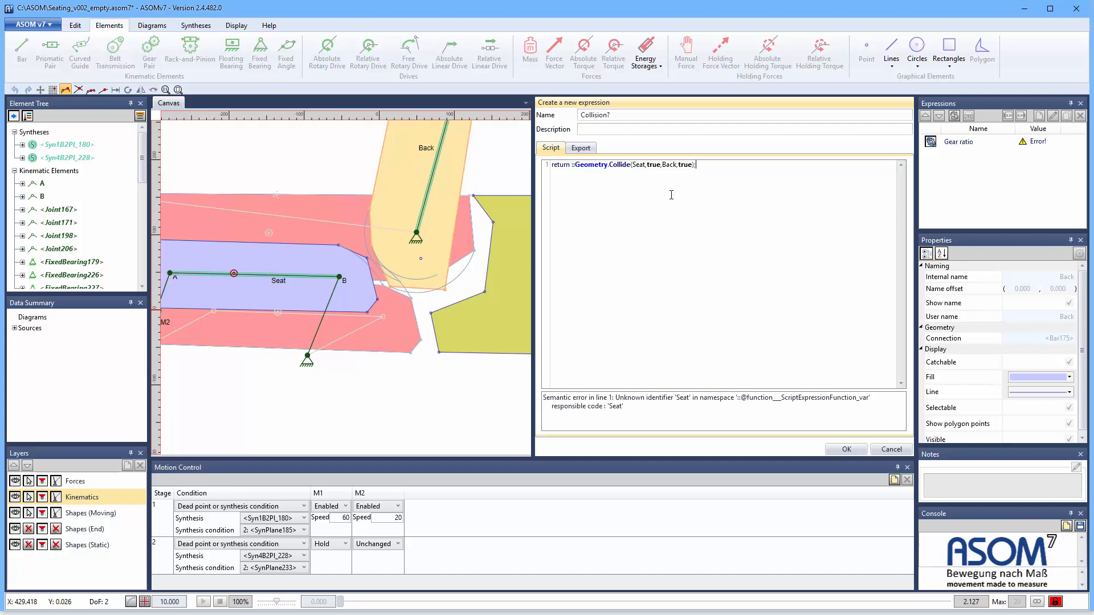
# - Prefix both the Seat and the Back arguments of the Collide call with ASOM
pyautogui.click(632, 164)
pyautogui.write('ASOM.')
pyautogui.press('Escape')
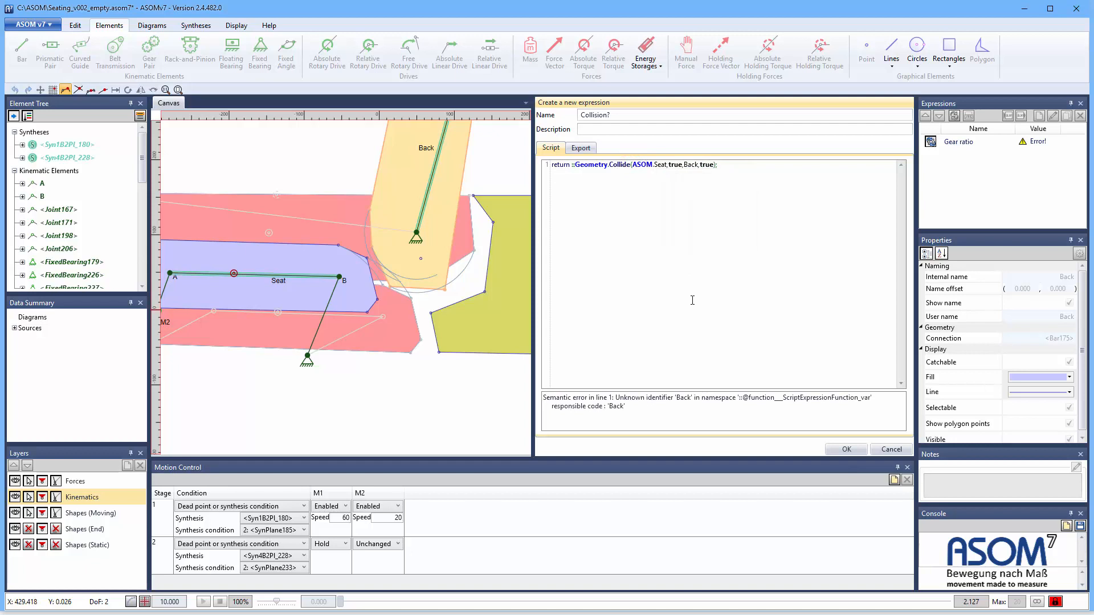
pyautogui.write('ASOM.')
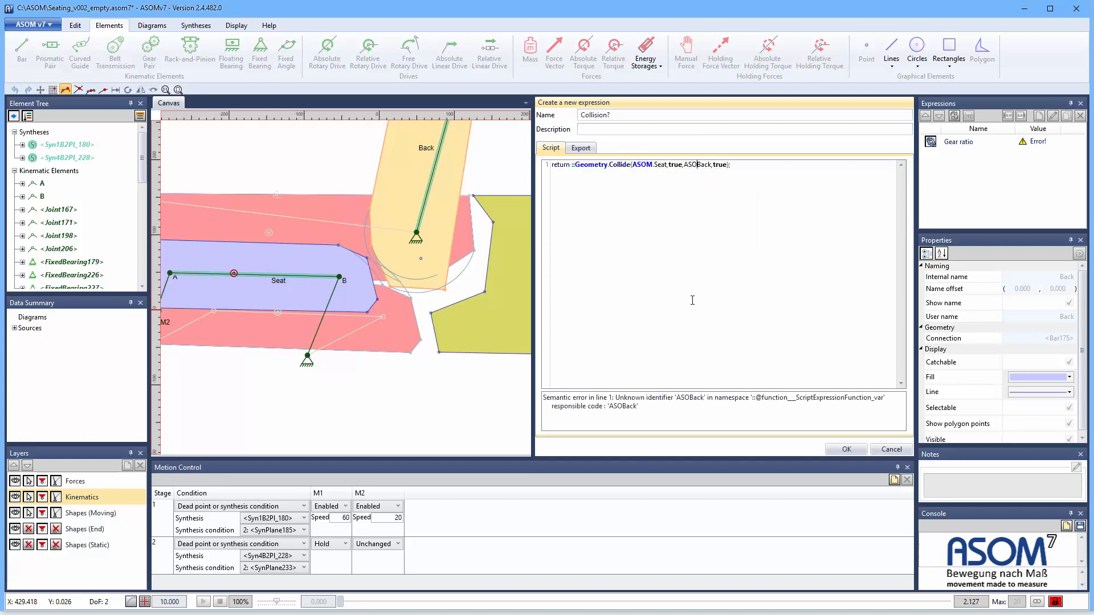
pyautogui.click(660, 353)
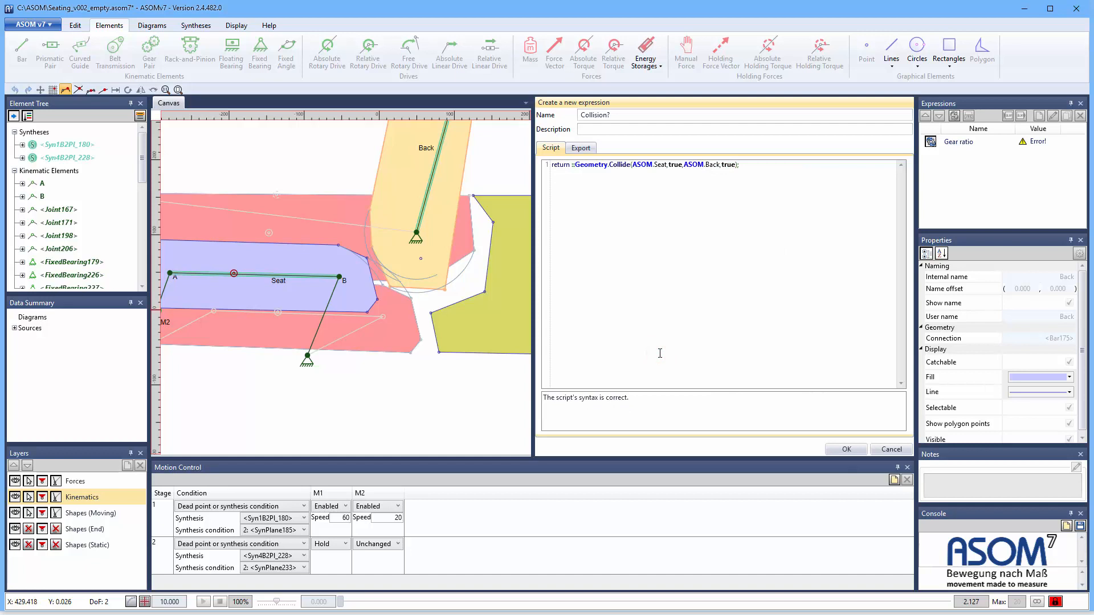
# - Add the line "using ASOM;" above the script's return statement
pyautogui.press('Return')
pyautogui.write('u')
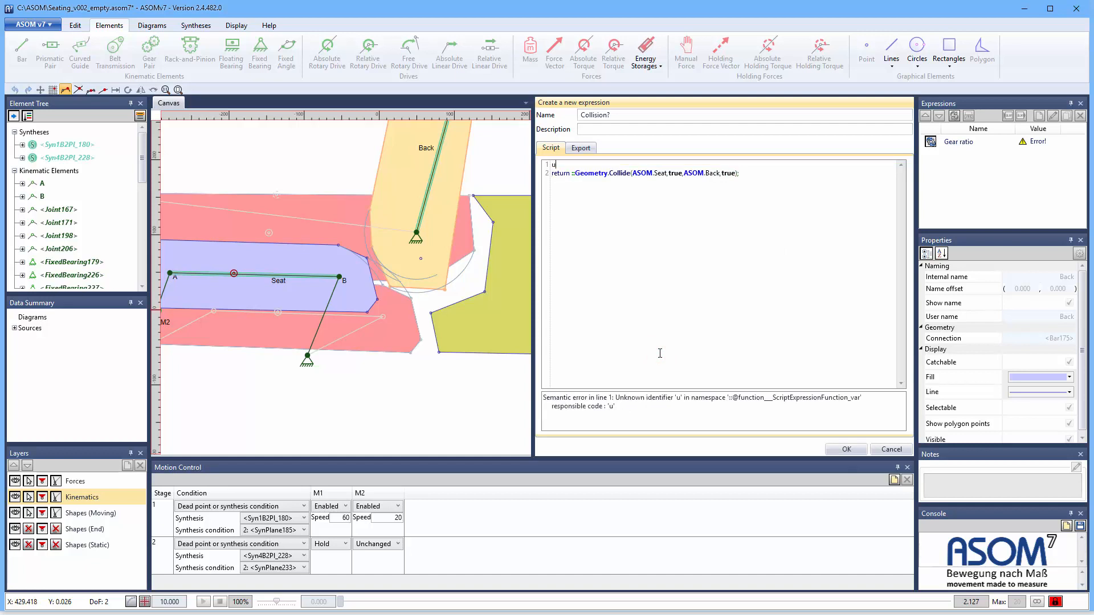
pyautogui.write('sing ASOM')
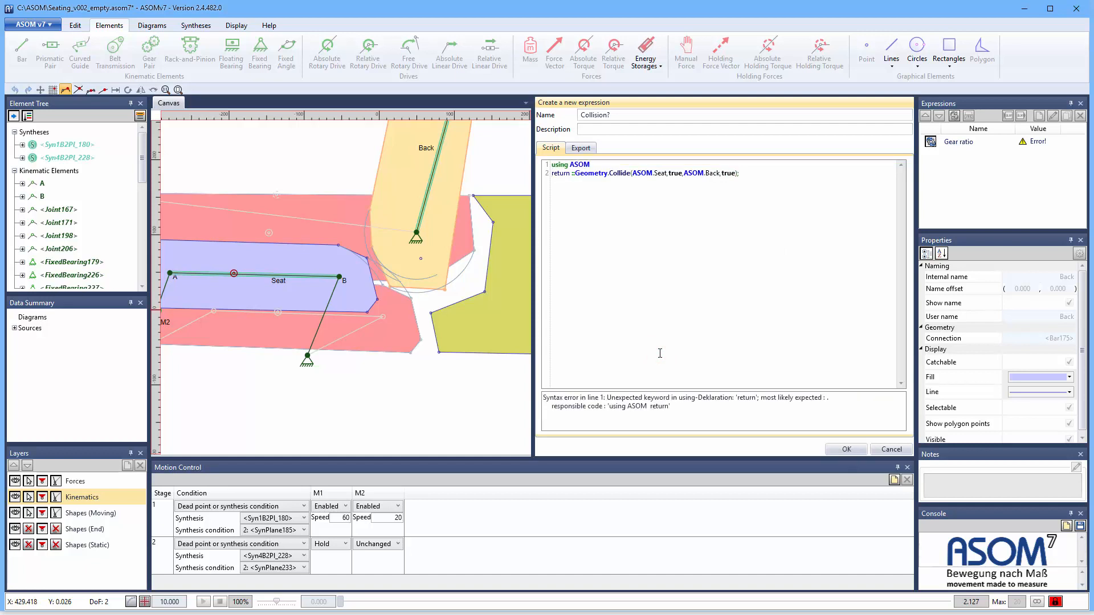
pyautogui.write(';')
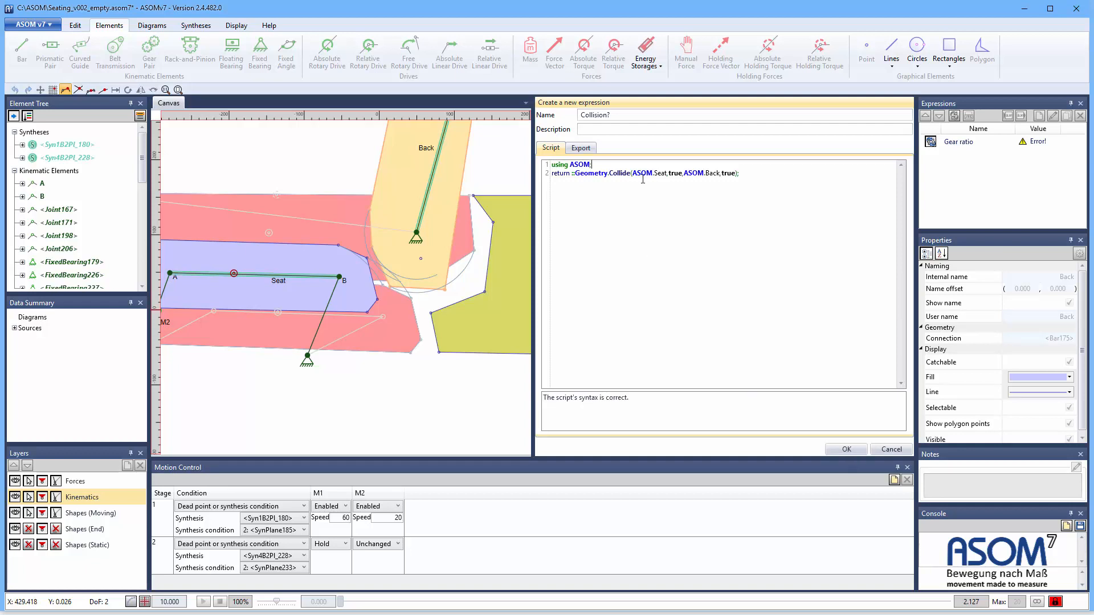
# - Remove the ASOM. prefixes from the Seat and Back arguments and save the "Collision?" expression
pyautogui.click(658, 172)
pyautogui.hotkey('shift', 'Left')
pyautogui.hotkey('shift', 'Left')
pyautogui.hotkey('shift', 'Left')
pyautogui.press('BackSpace')
pyautogui.hotkey('shift', 'Right')
pyautogui.hotkey('shift', 'Right')
pyautogui.hotkey('shift', 'Right')
pyautogui.press('BackSpace')
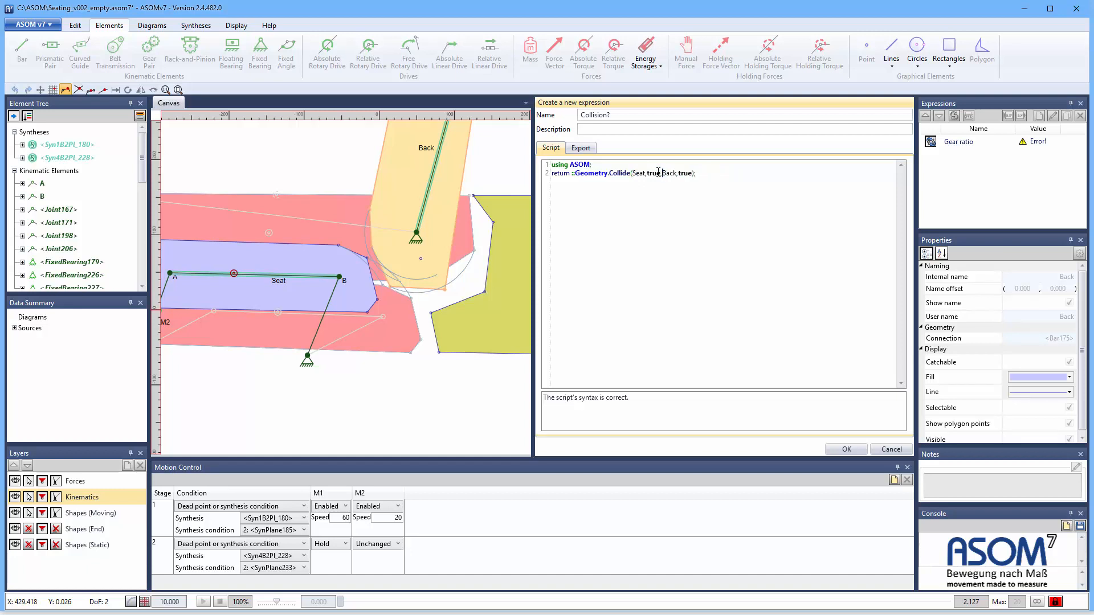
pyautogui.click(846, 449)
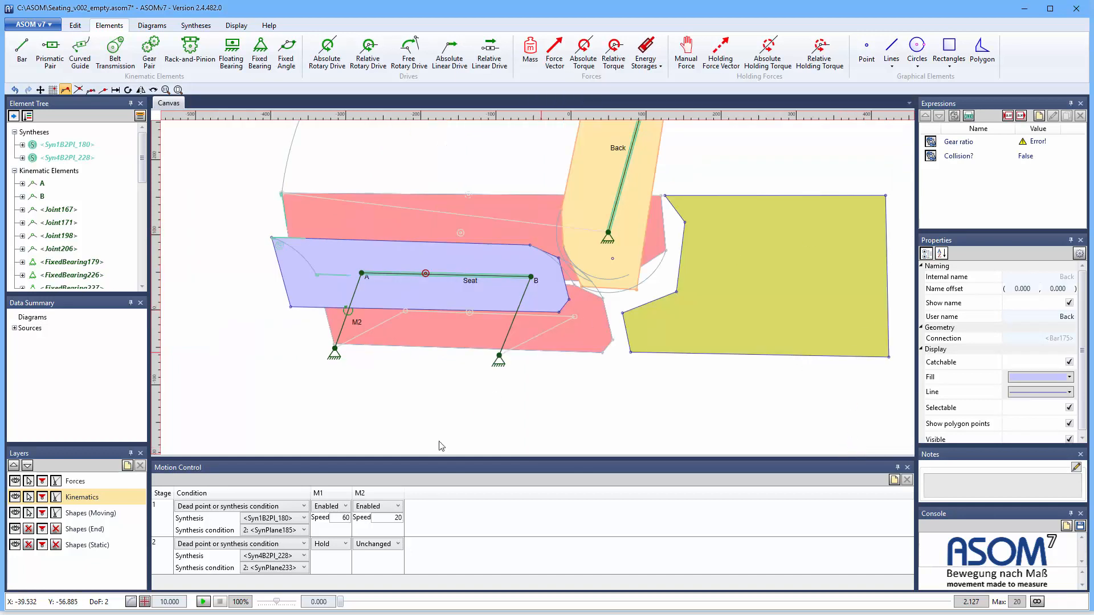
# - Set M1's speed in stage 1 to 50 and run through the motion to check the "Collision?" expression
pyautogui.moveTo(342, 601)
pyautogui.mouseDown()
pyautogui.moveTo(950, 604)
pyautogui.moveTo(338, 601)
pyautogui.mouseUp()
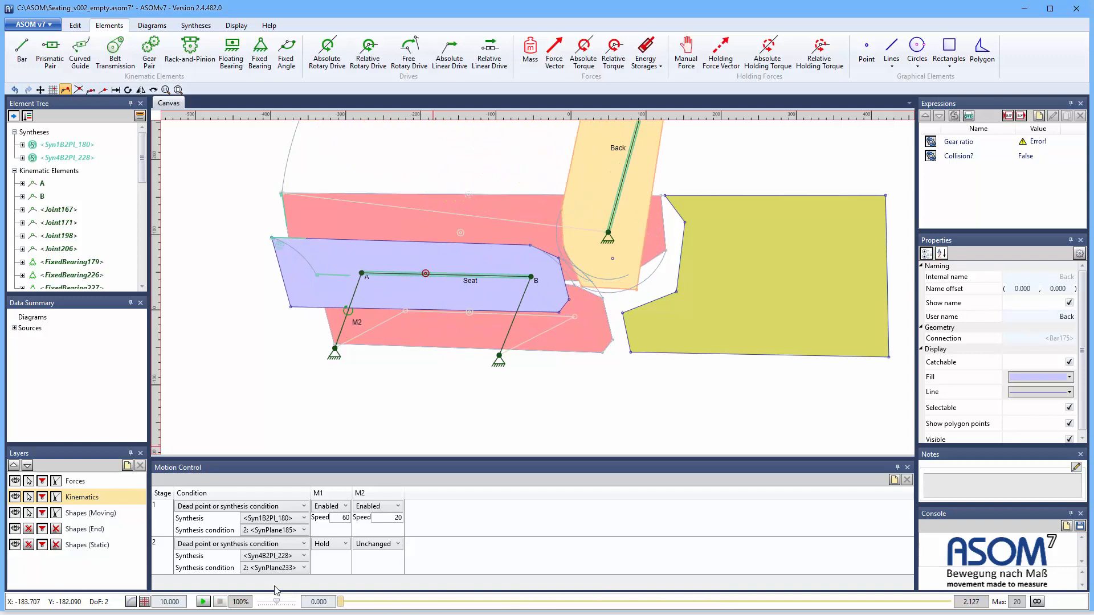
pyautogui.click(345, 518)
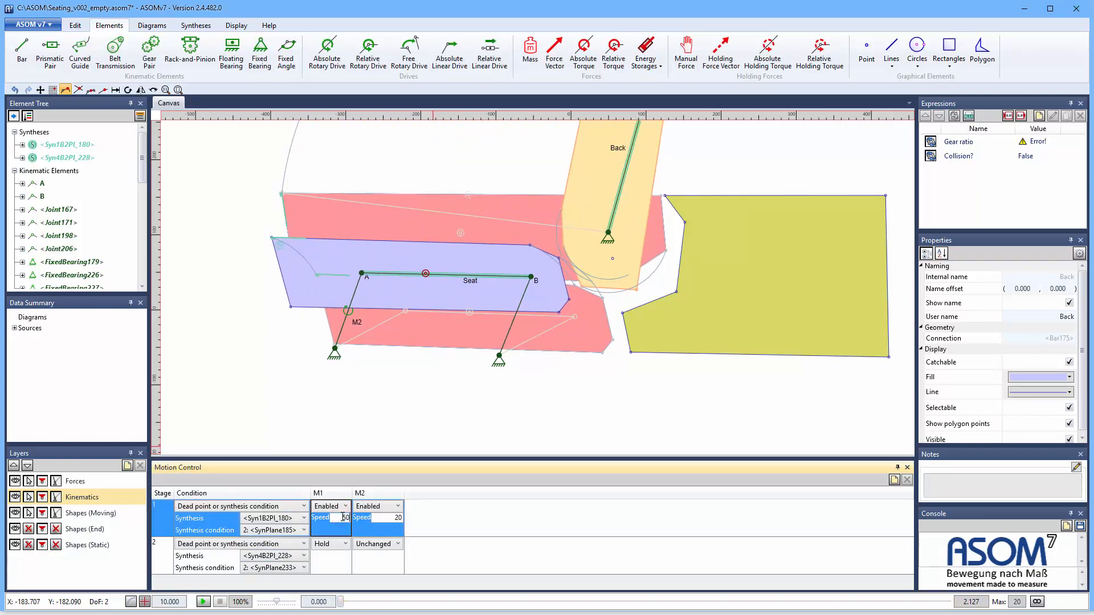
pyautogui.click(341, 517)
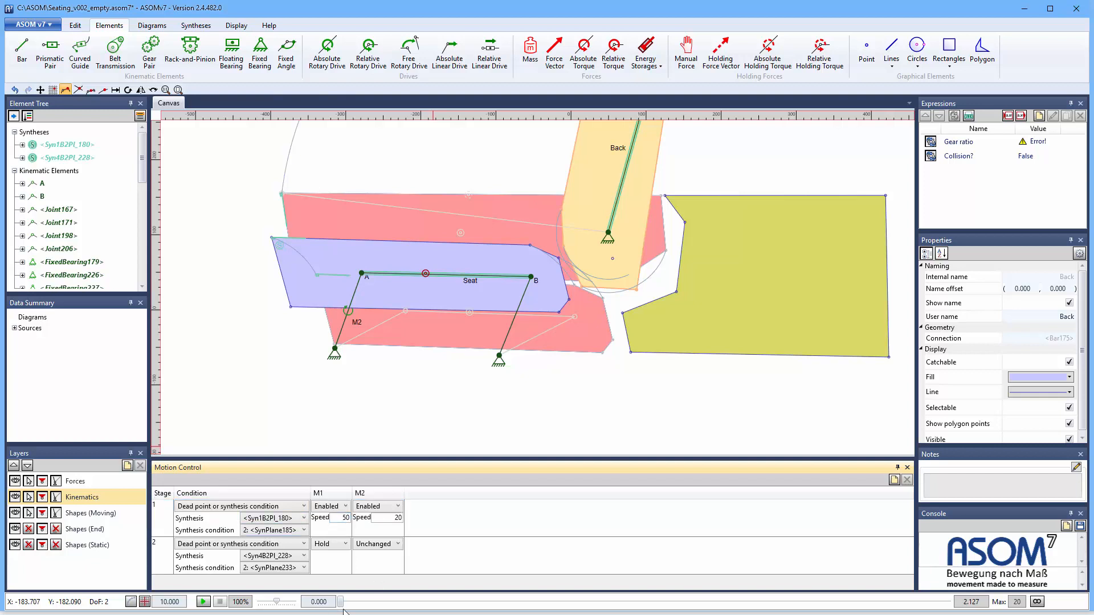
pyautogui.moveTo(341, 602); pyautogui.dragTo(120, 559)
# - Make the Shapes (Moving) layer non-selectable and clear the current selection
pyautogui.scroll(-2, 262, 411)
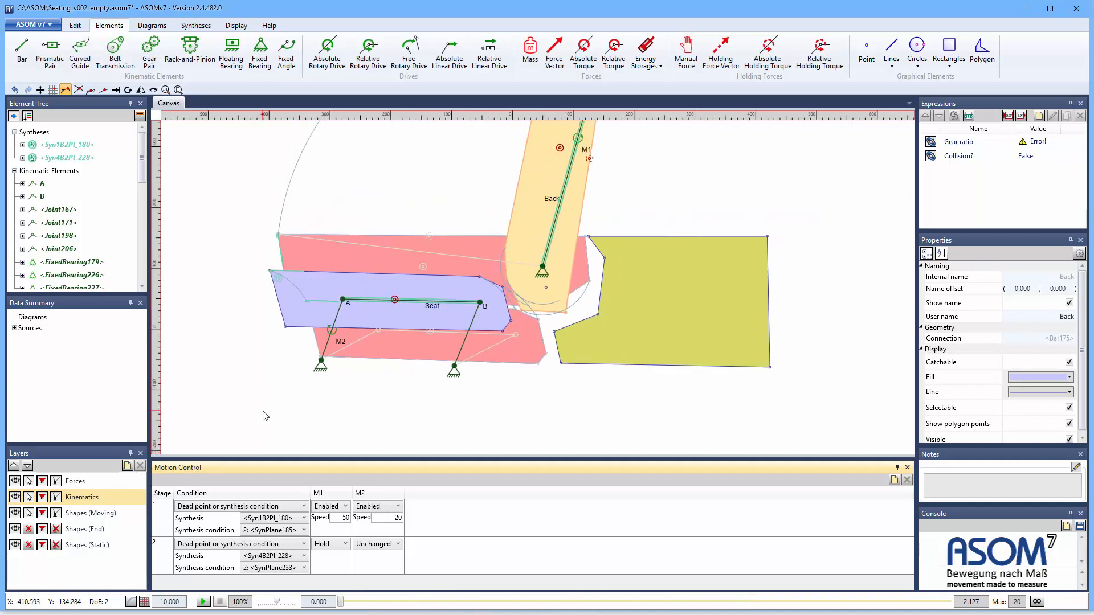
pyautogui.scroll(-2, 265, 416)
pyautogui.click(27, 513)
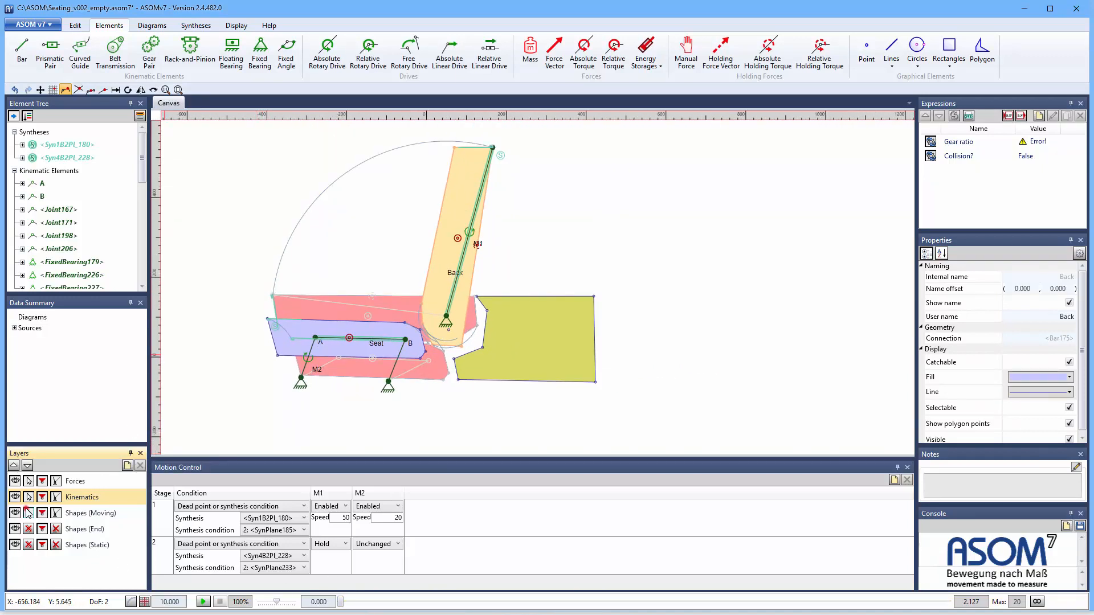
pyautogui.click(254, 315)
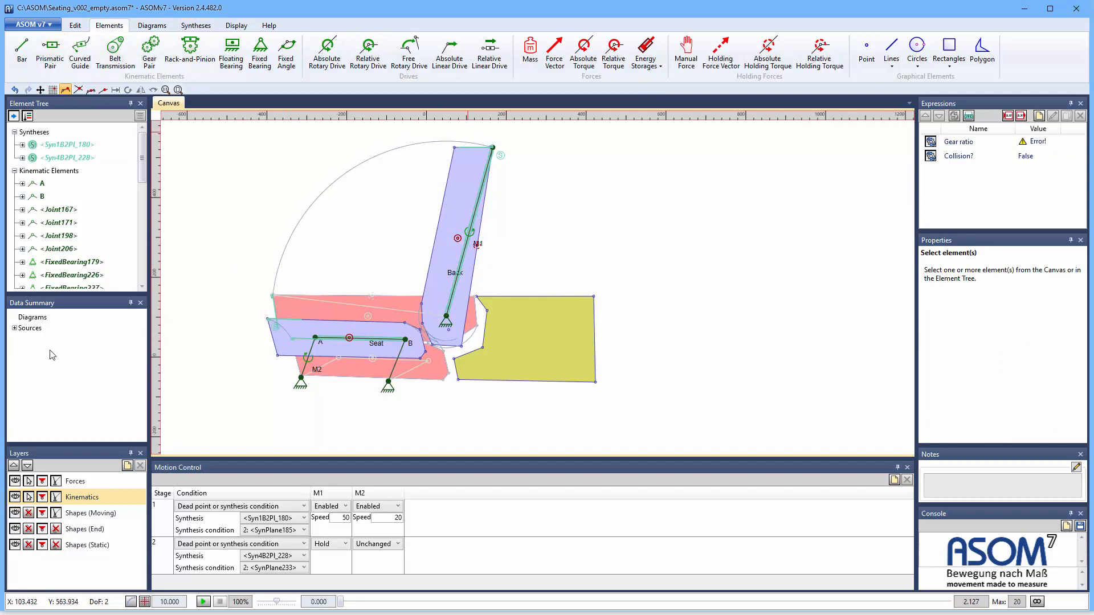
# - Draw one bar from the bearing below B to about (-105, 13) mm and another from the backrest pivot to about (30, 65) mm
pyautogui.click(25, 52)
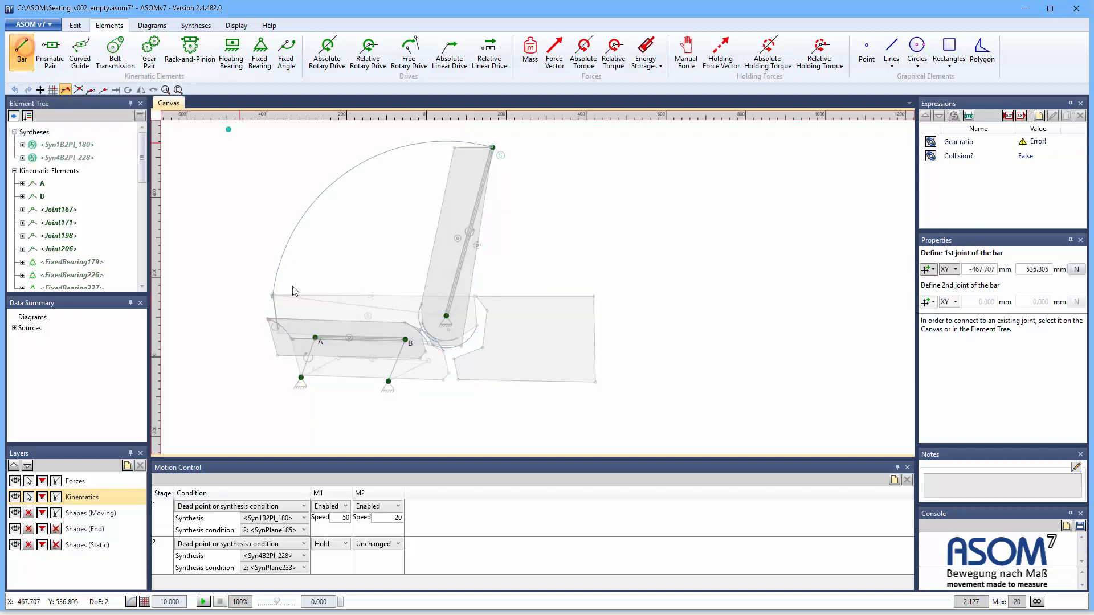
pyautogui.click(388, 382)
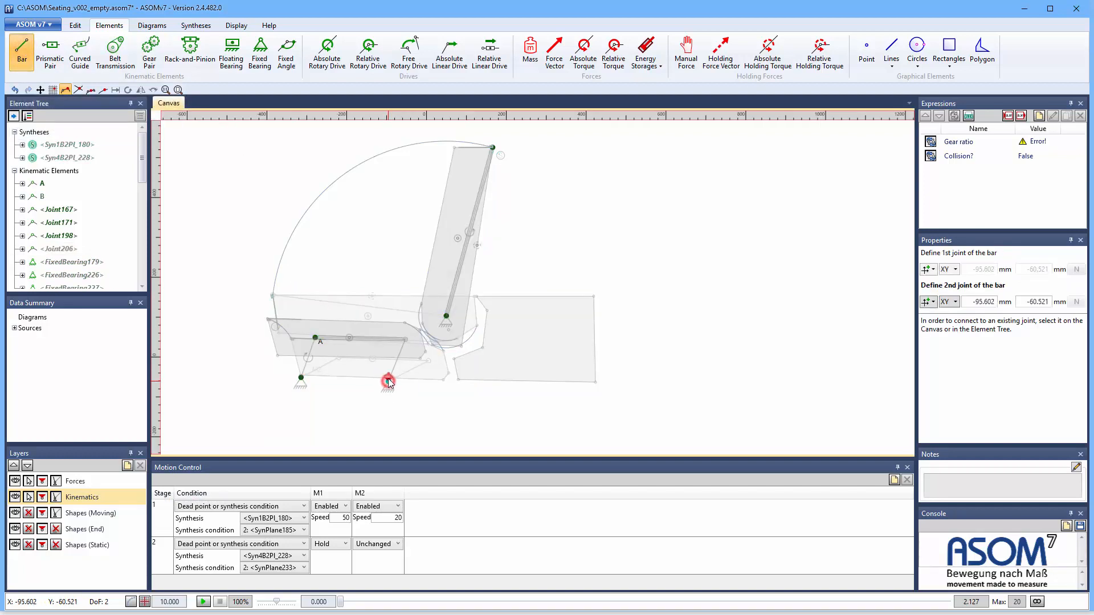
pyautogui.click(384, 352)
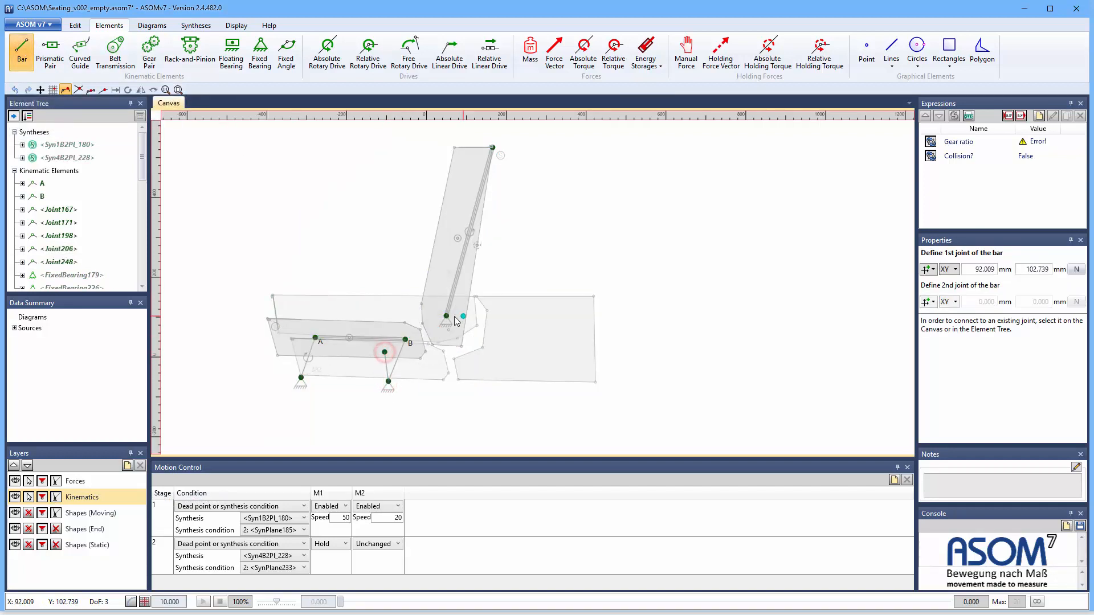
pyautogui.click(447, 317)
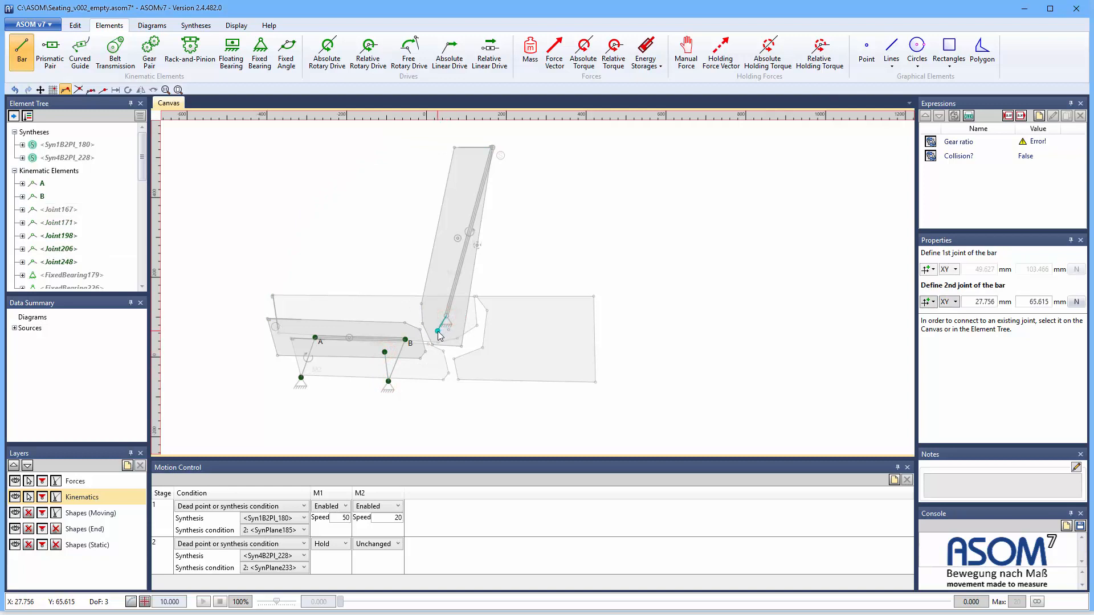
pyautogui.click(438, 333)
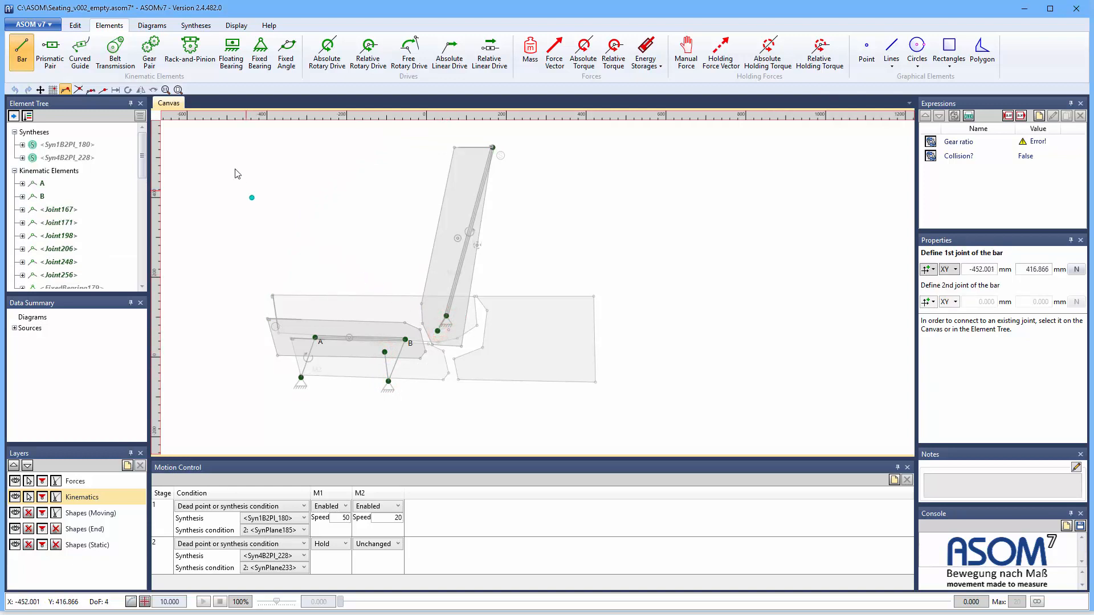
# - Fix the angle between each new short bar and its adjoining bar, at the bearing below B and at the backrest pivot
pyautogui.click(286, 51)
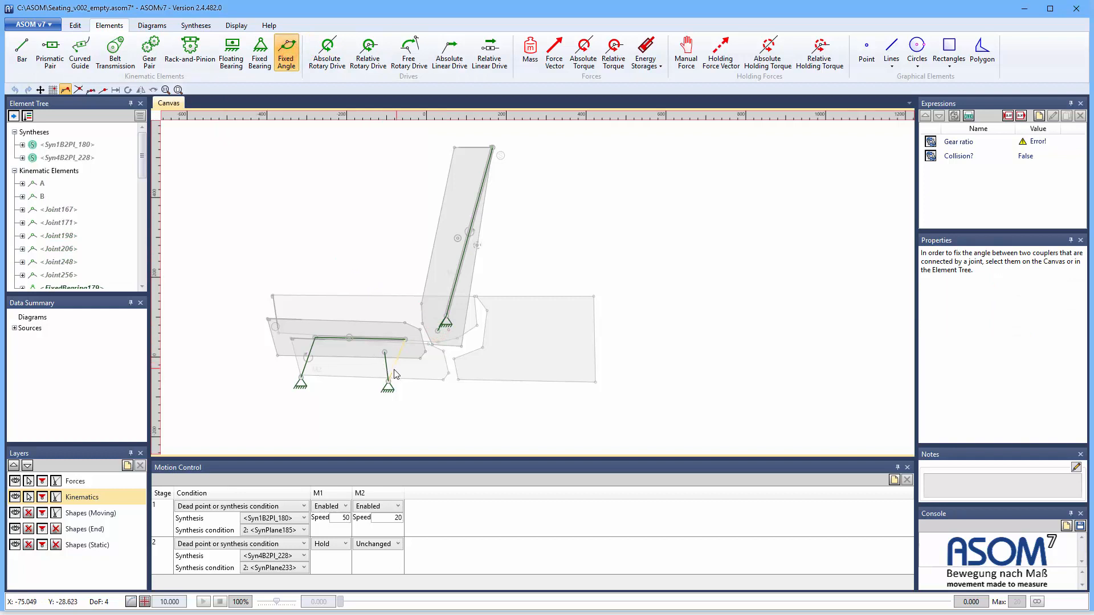
pyautogui.click(446, 330)
pyautogui.scroll(1, 447, 331)
pyautogui.scroll(2, 446, 331)
pyautogui.click(448, 312)
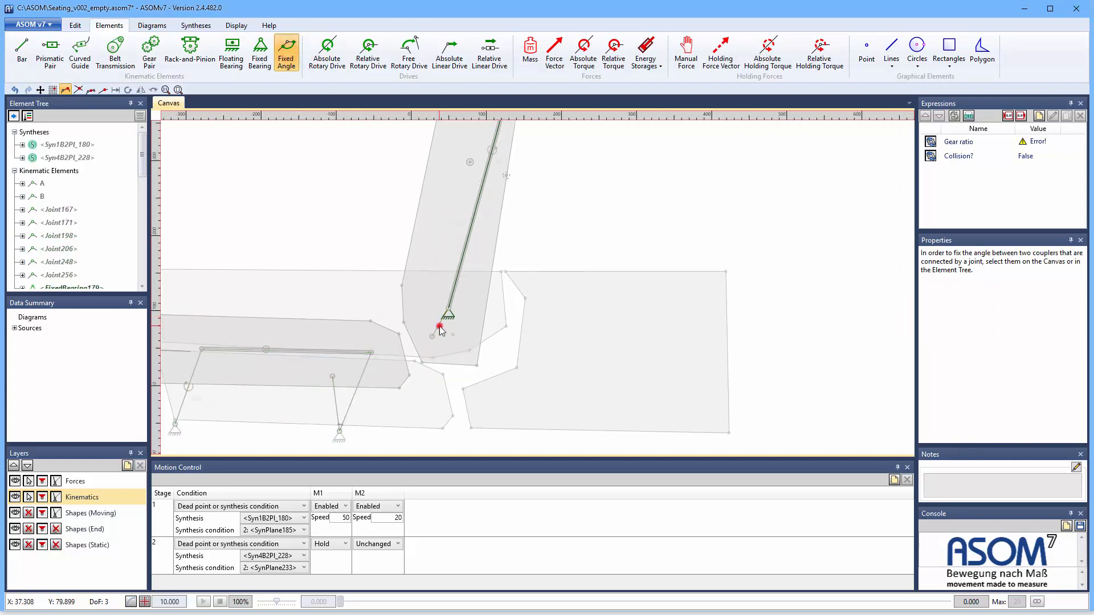
pyautogui.click(452, 297)
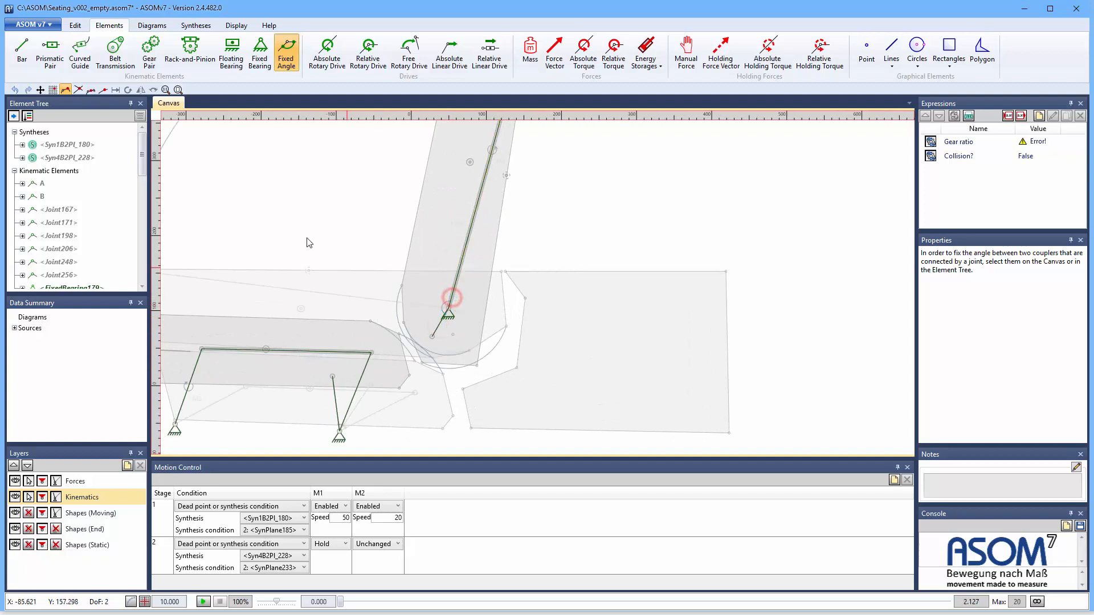
pyautogui.click(293, 212)
# - Connect the free ends of the two new short bars with a coupler bar
pyautogui.click(21, 51)
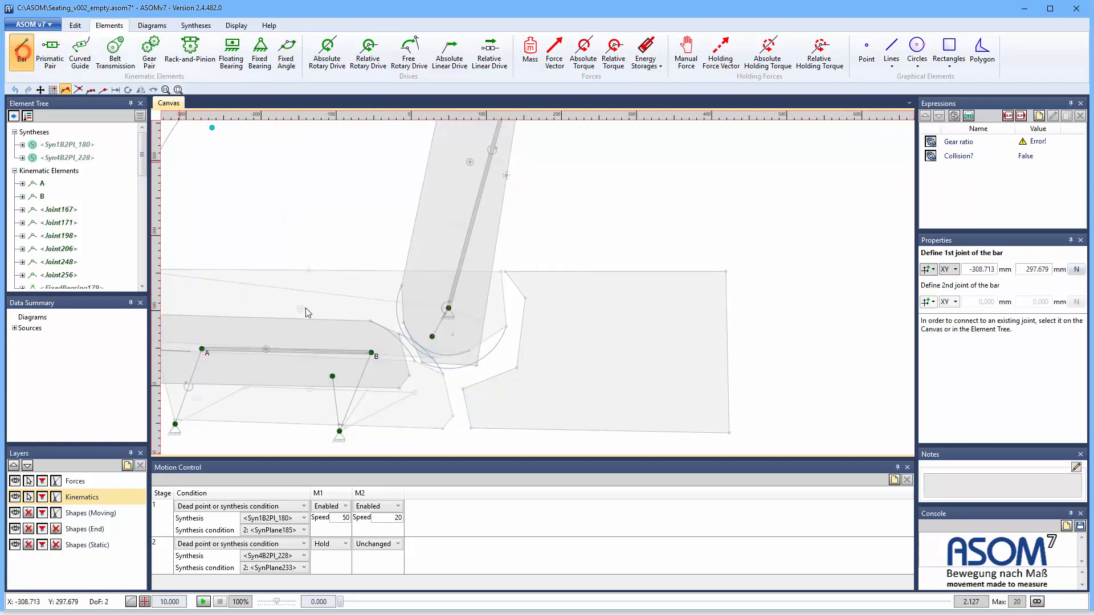
pyautogui.click(333, 377)
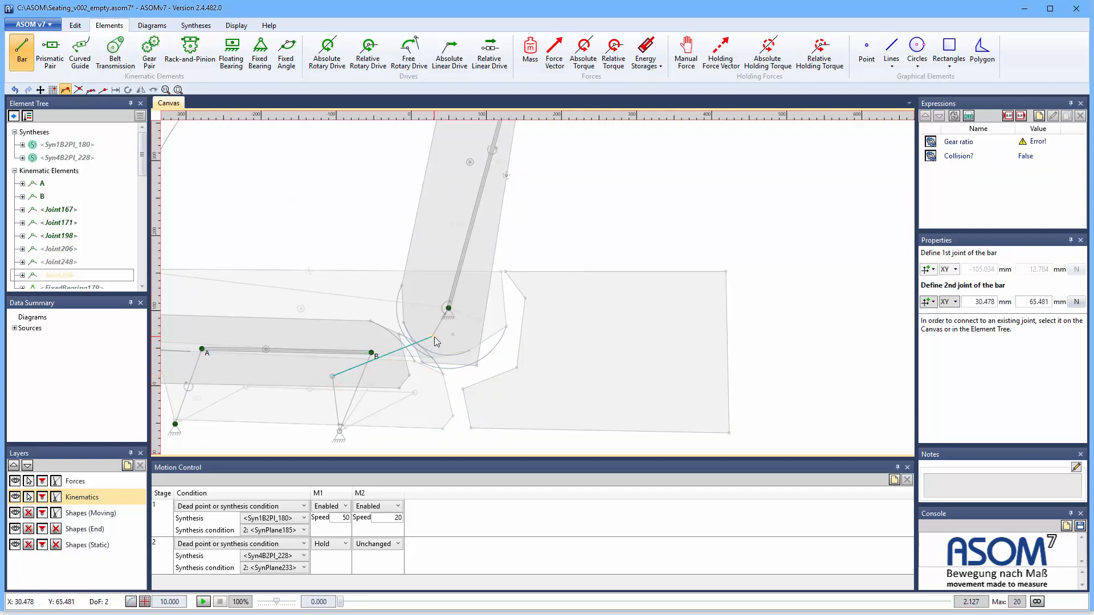
pyautogui.click(434, 337)
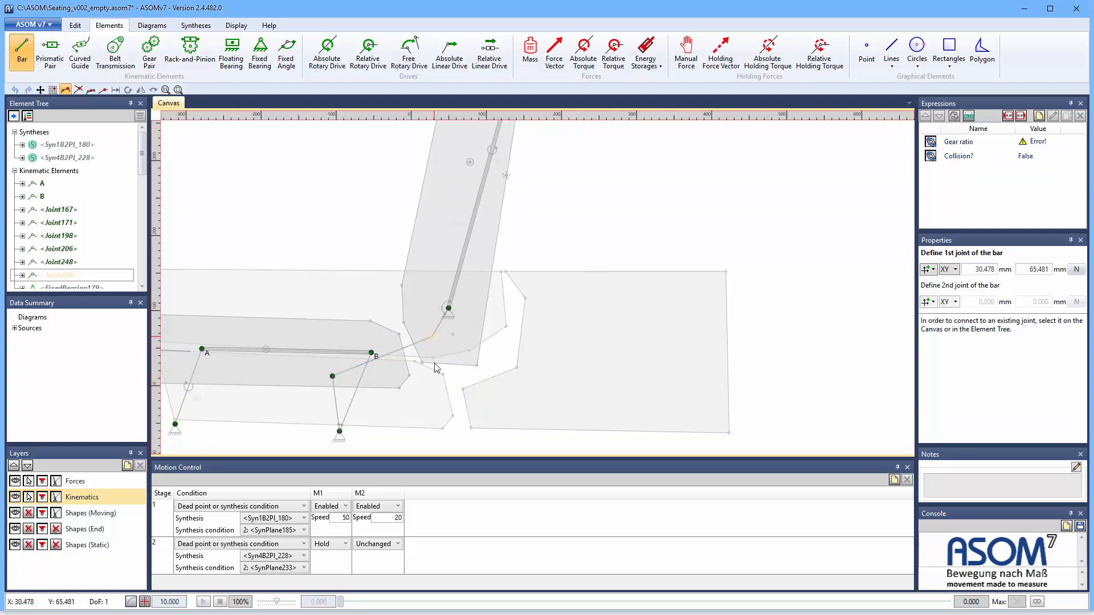
# - Reduce the motion control to its first stage, with M2 disabled and M1 at speed 20
pyautogui.click(169, 563)
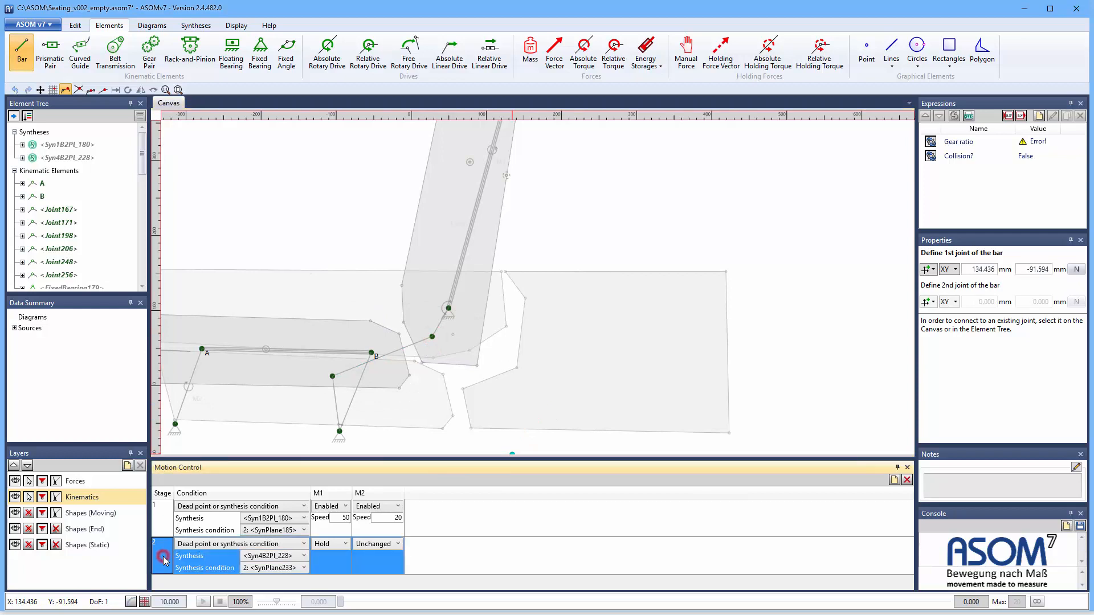
pyautogui.click(907, 480)
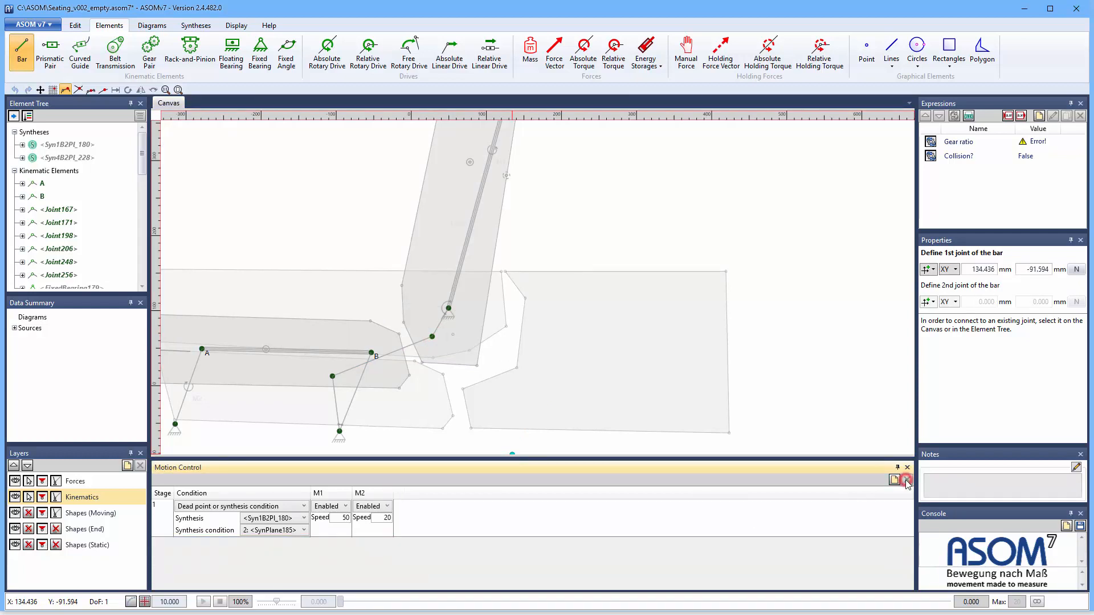
pyautogui.click(376, 508)
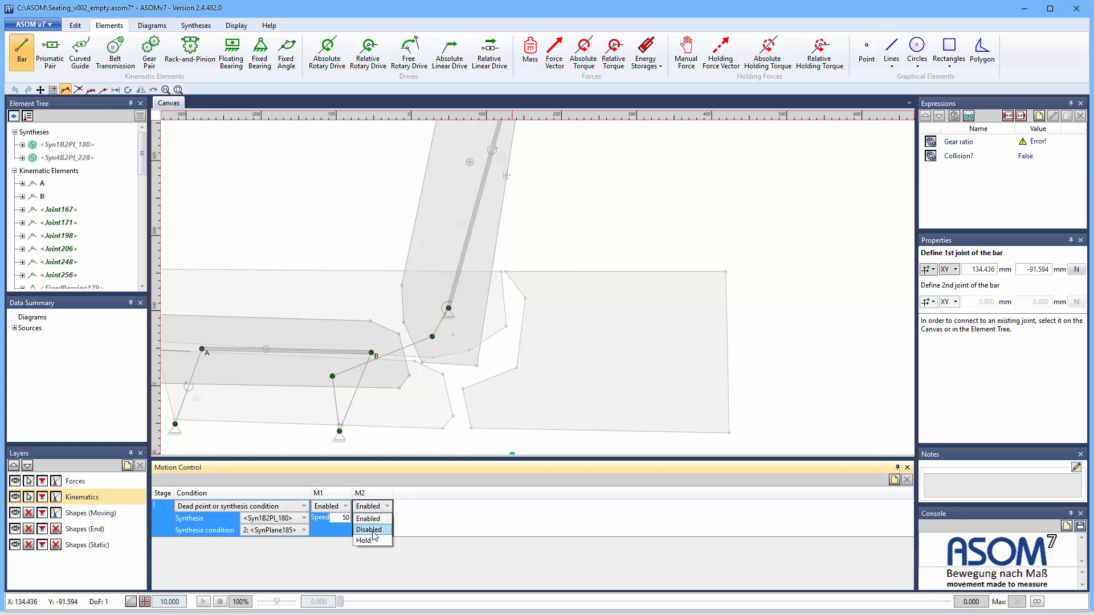
pyautogui.click(373, 530)
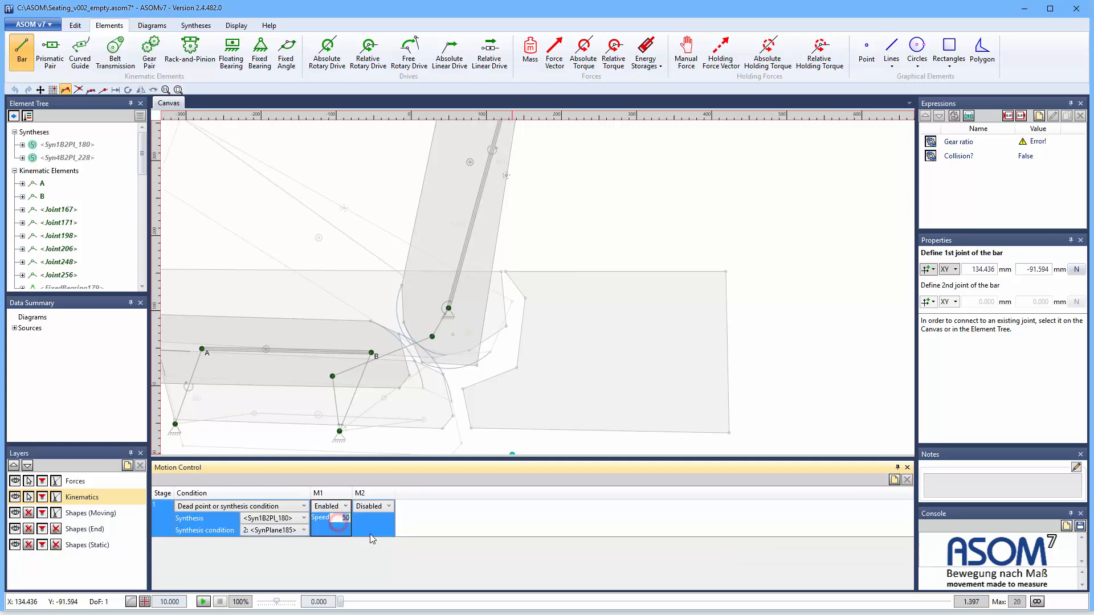
pyautogui.write('20')
pyautogui.press('Return')
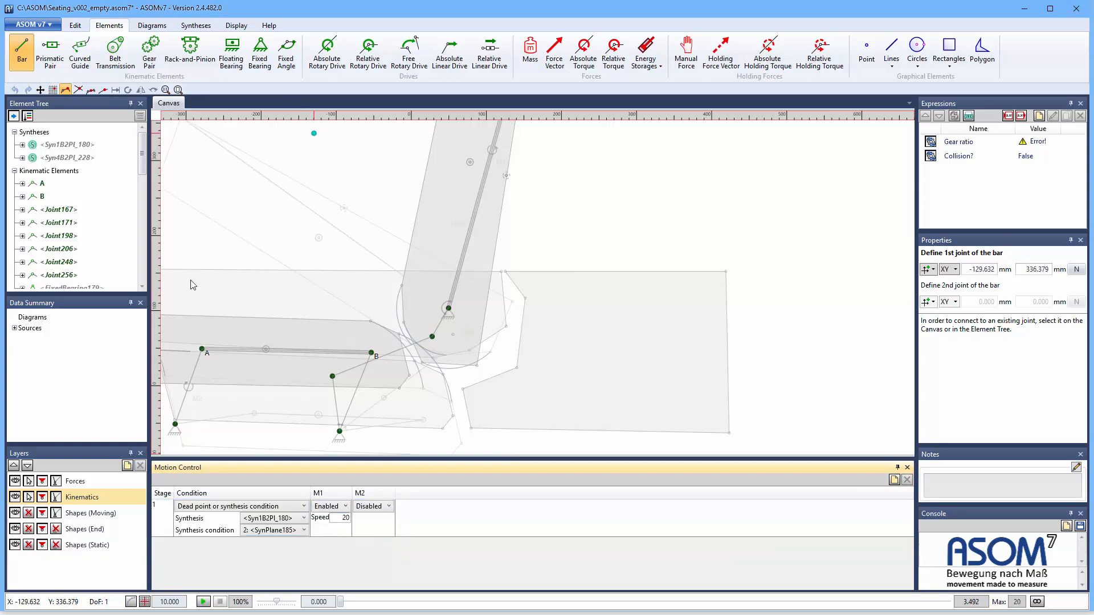
# - Move the coupler bar's seat-side joint to about (-108, 46) mm and its backrest-side joint to about (34, 61) mm
pyautogui.scroll(-3, 701, 247)
pyautogui.scroll(-4, 699, 248)
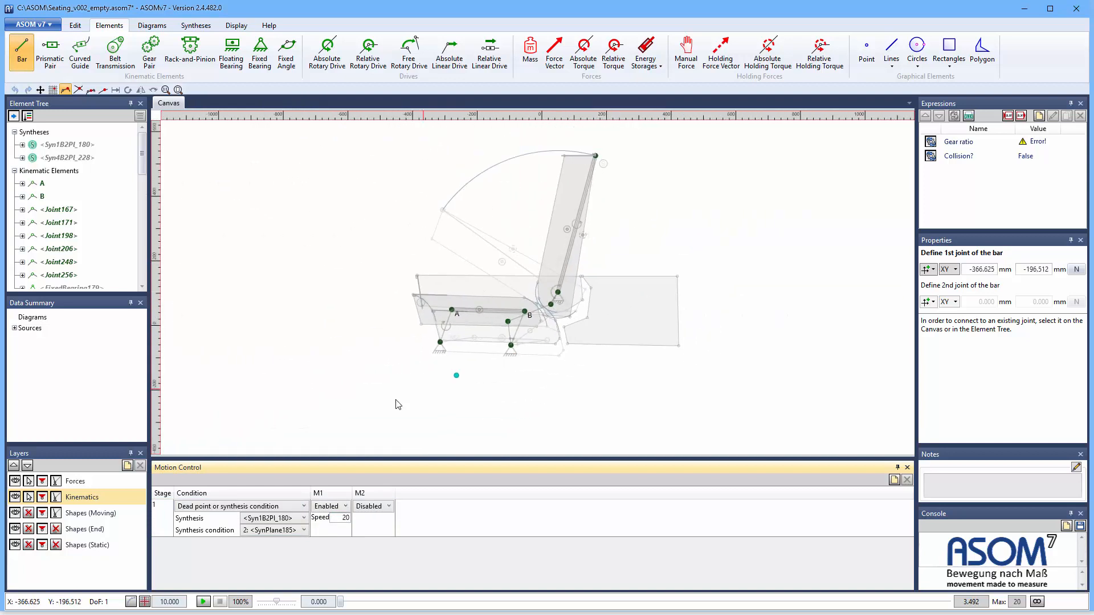
pyautogui.scroll(3, 621, 237)
pyautogui.click(605, 257)
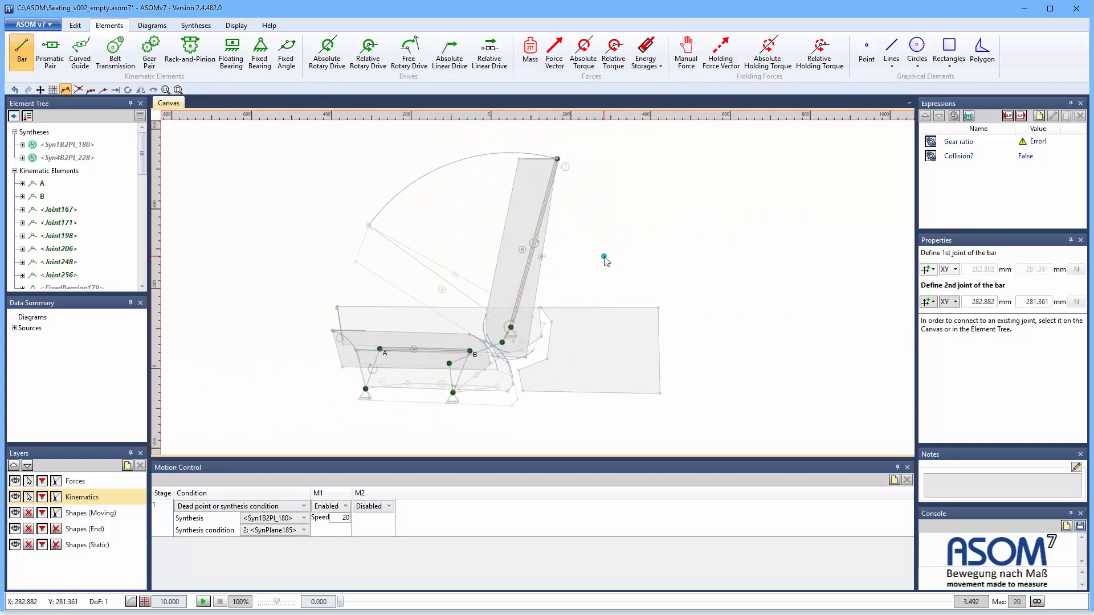
pyautogui.rightClick(607, 258)
pyautogui.rightClick(617, 260)
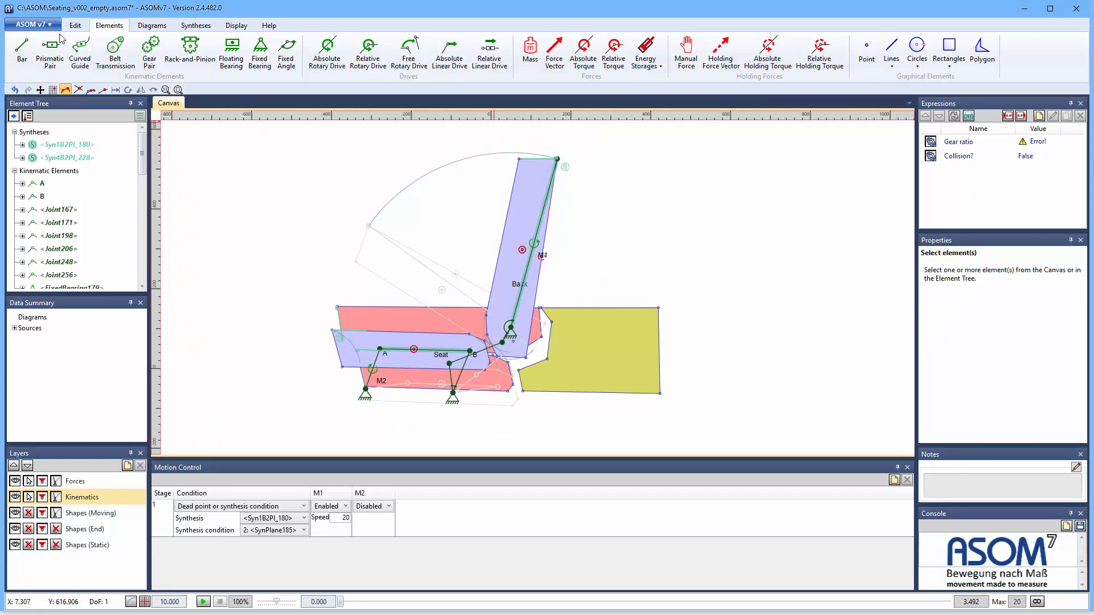
pyautogui.click(40, 89)
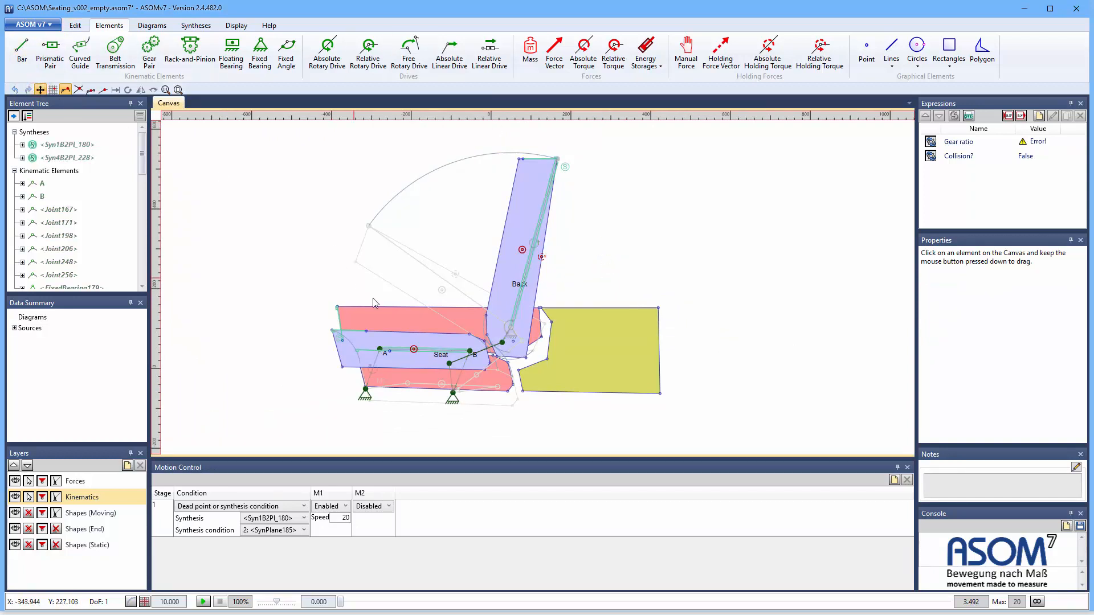
pyautogui.moveTo(449, 363)
pyautogui.mouseDown()
pyautogui.moveTo(447, 350)
pyautogui.moveTo(503, 349)
pyautogui.mouseUp()
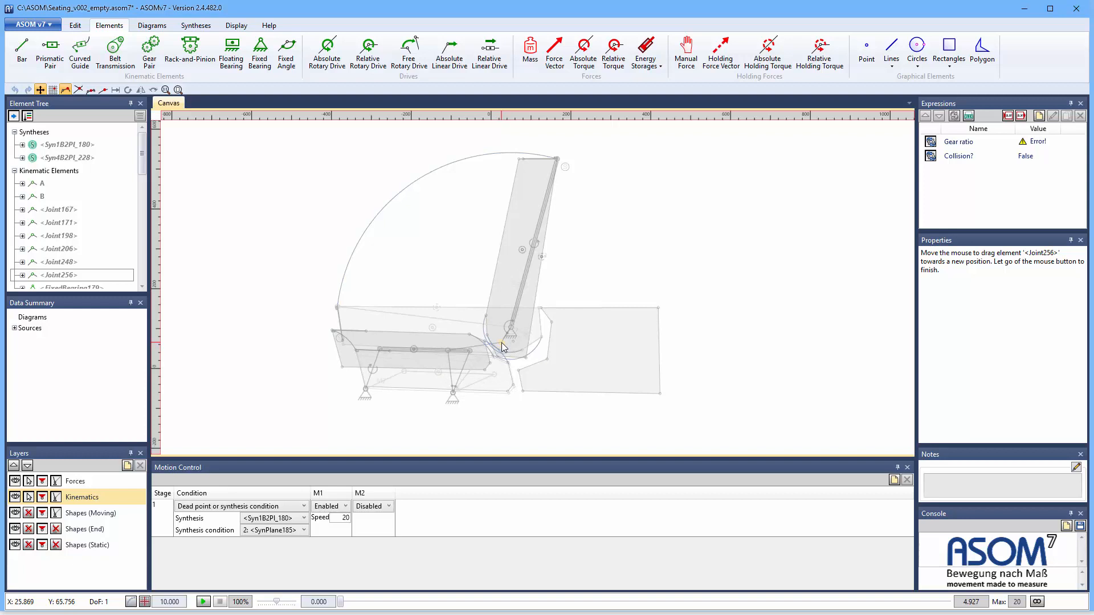
pyautogui.moveTo(502, 347); pyautogui.dragTo(493, 336)
pyautogui.scroll(3, 505, 345)
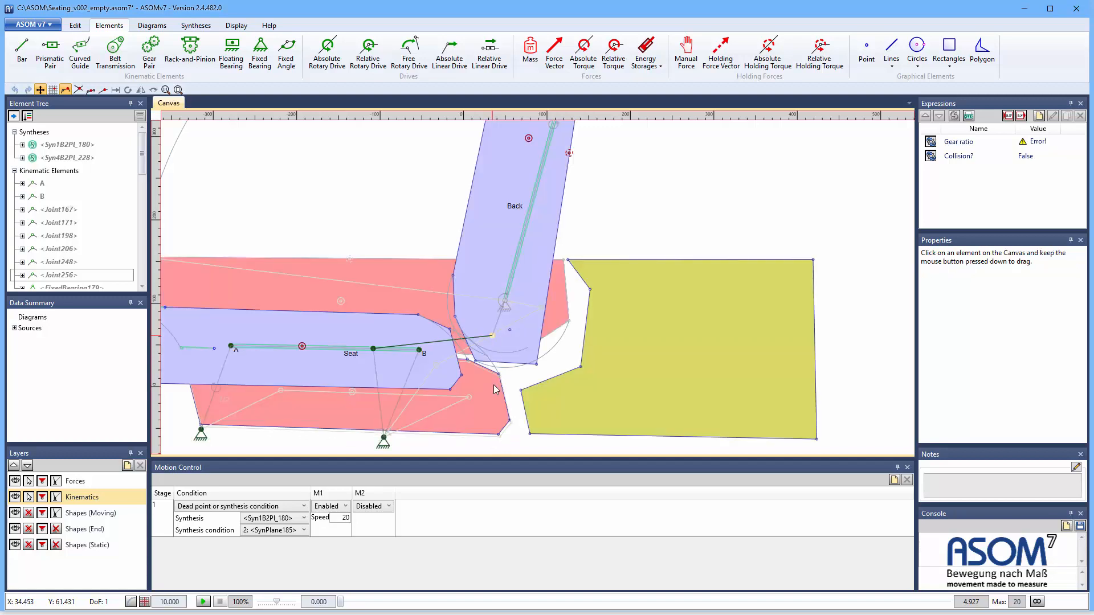
pyautogui.scroll(2, 446, 402)
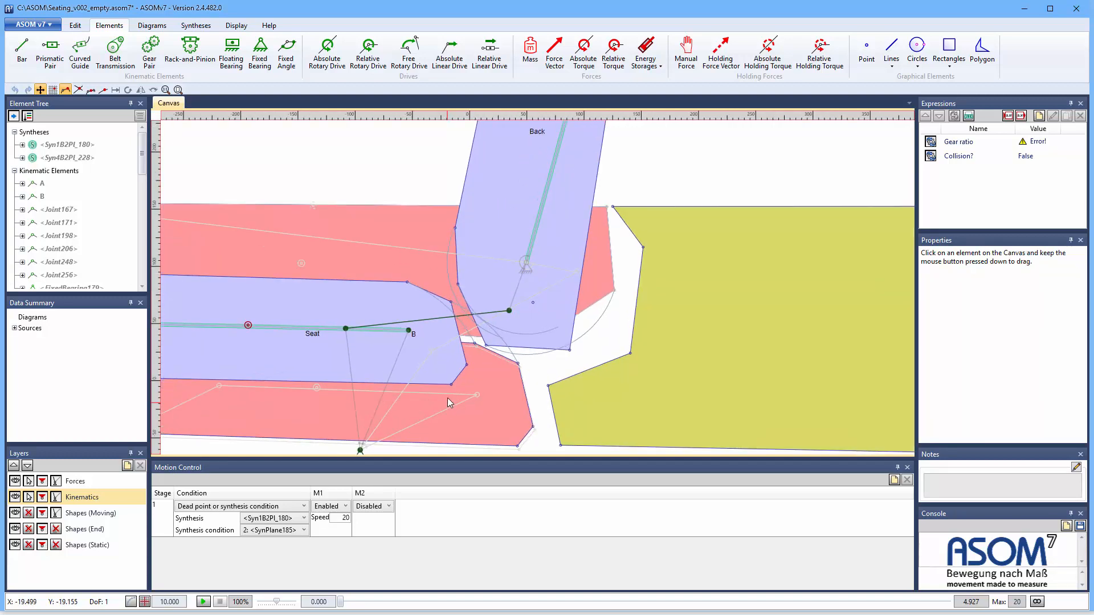
# - Nudge the coupler's seat-side joint up 2 mm and scrub through the simulation to check the coupled motion
pyautogui.click(347, 329)
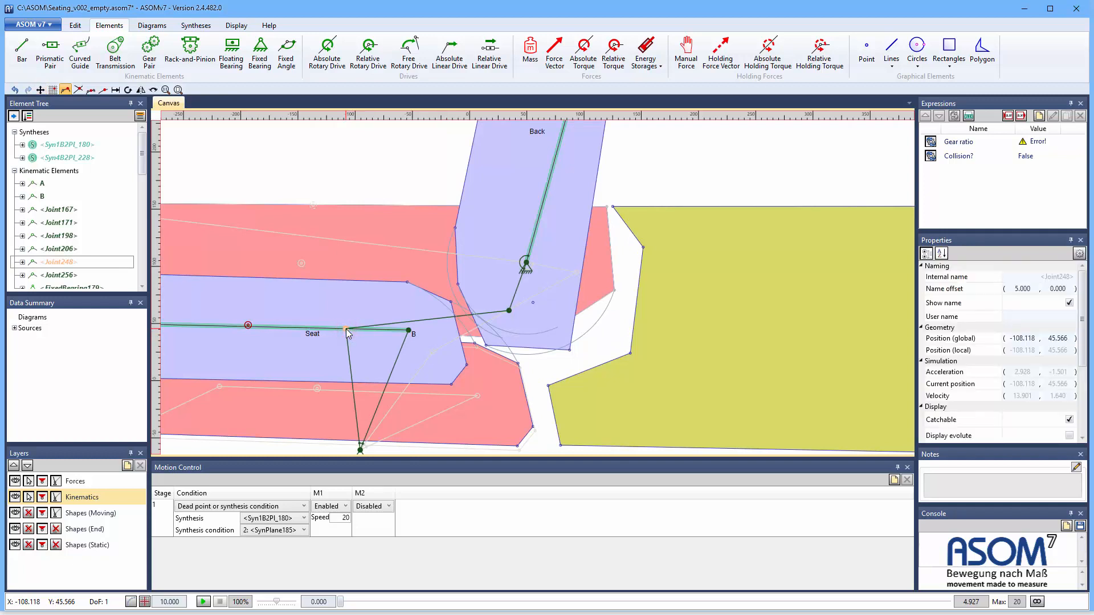
pyautogui.press('Up')
pyautogui.press('Up')
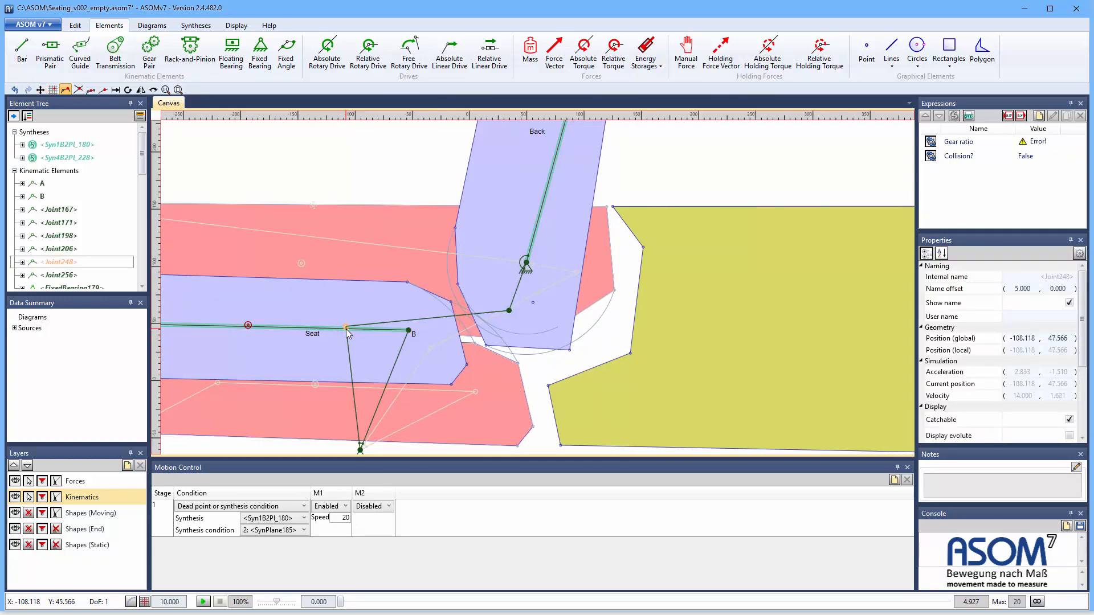
pyautogui.scroll(-3, 576, 391)
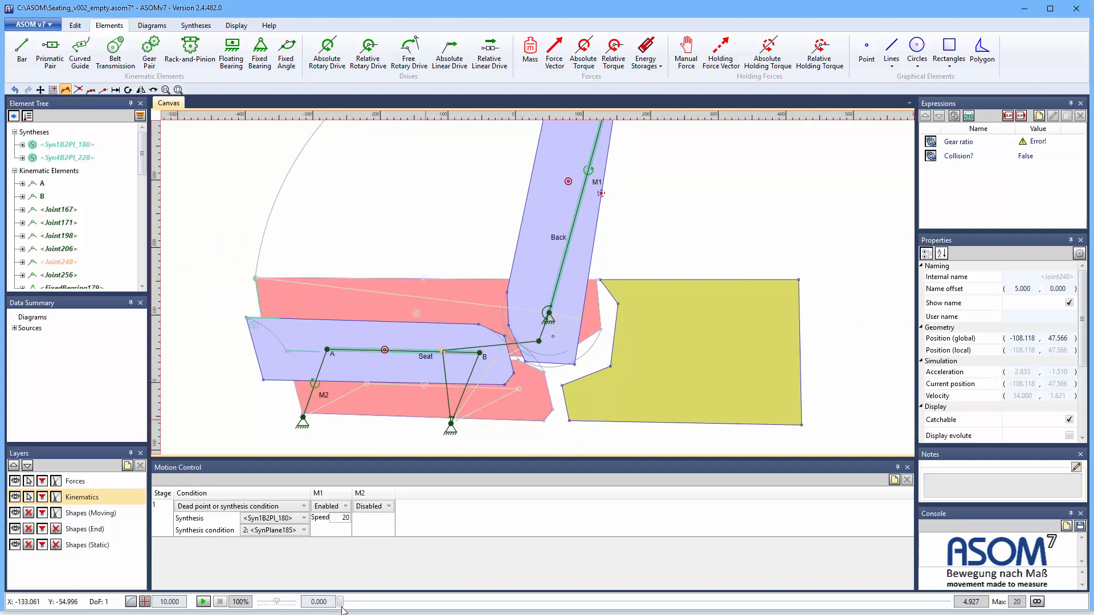
pyautogui.moveTo(340, 603); pyautogui.dragTo(287, 603)
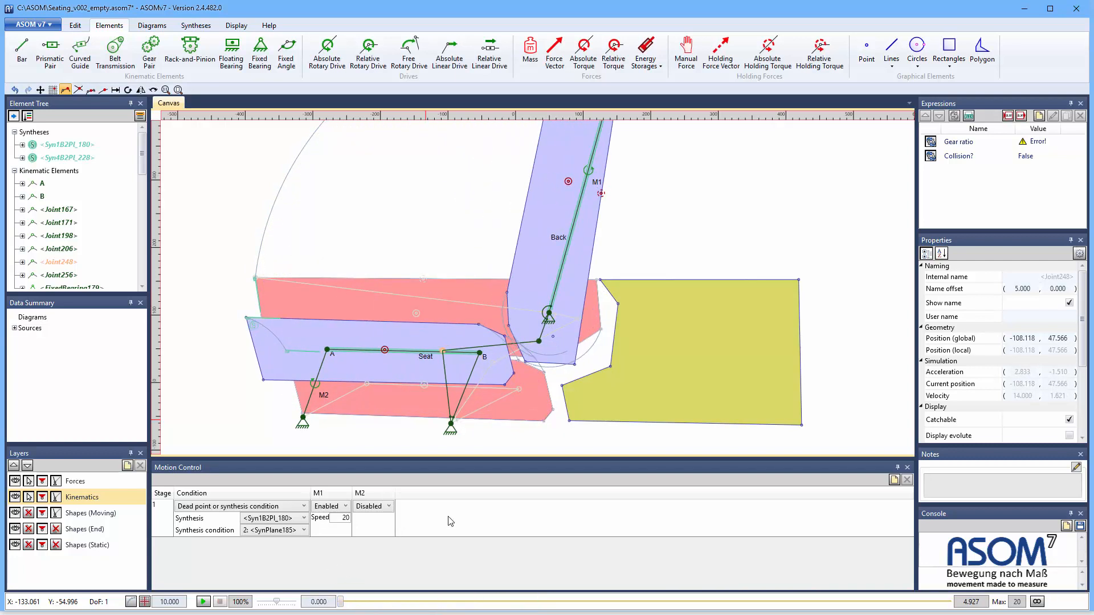
# - Delete drive M2 from the bar below A and scrub through the motion driven by M1 alone
pyautogui.rightClick(312, 386)
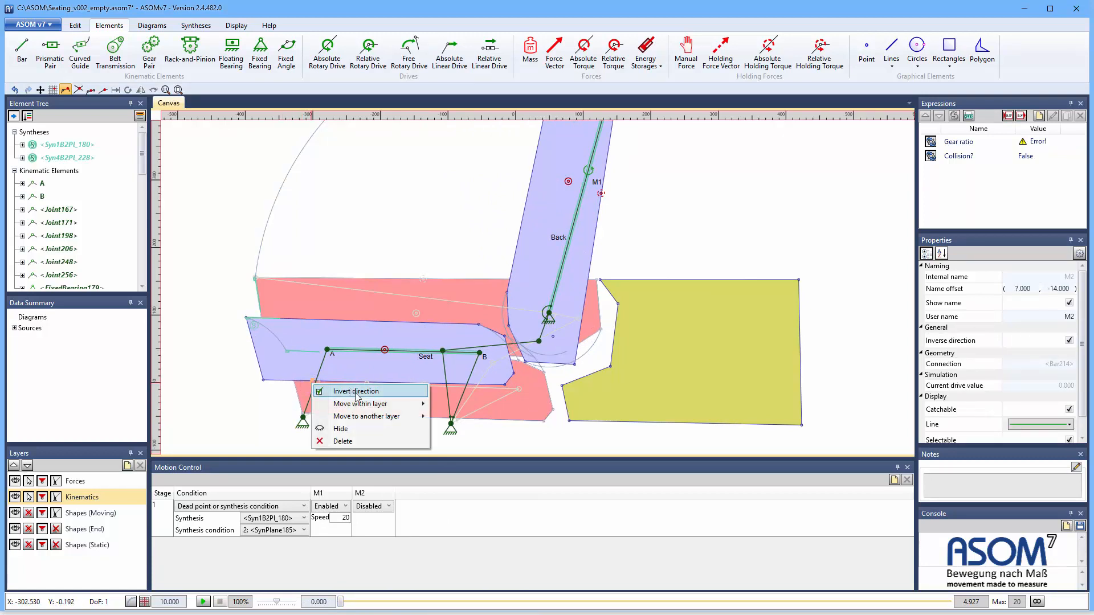
pyautogui.click(344, 442)
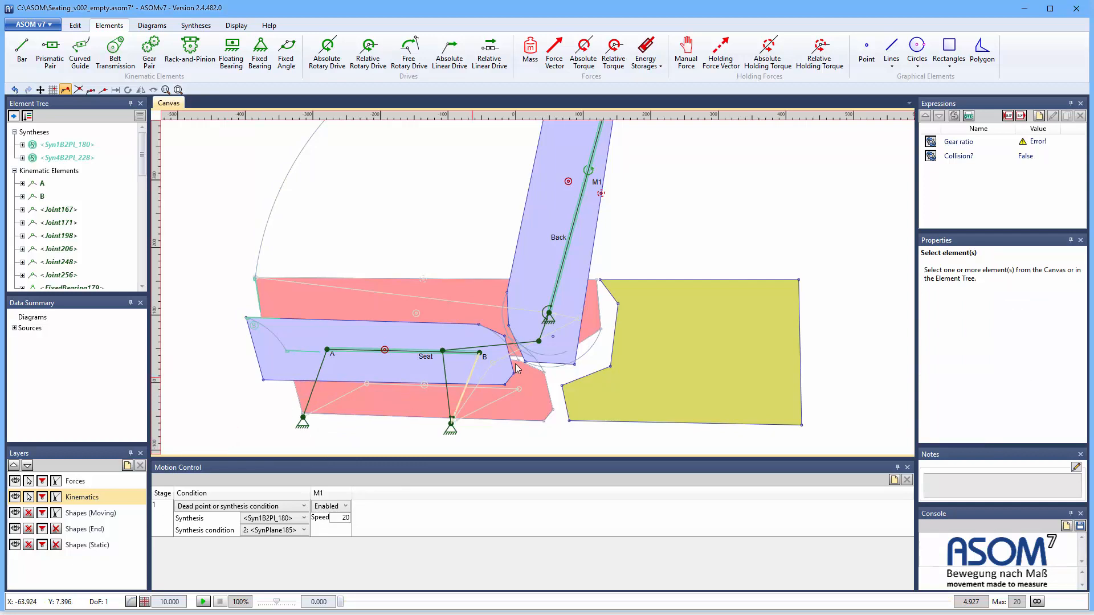
pyautogui.scroll(-3, 313, 394)
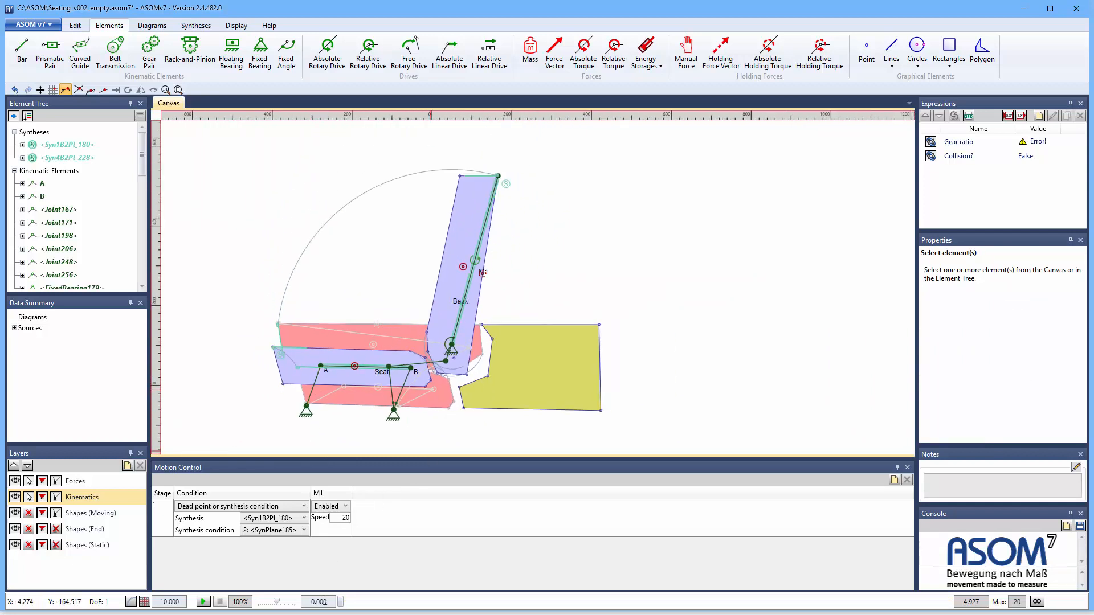
pyautogui.moveTo(339, 604); pyautogui.dragTo(305, 603)
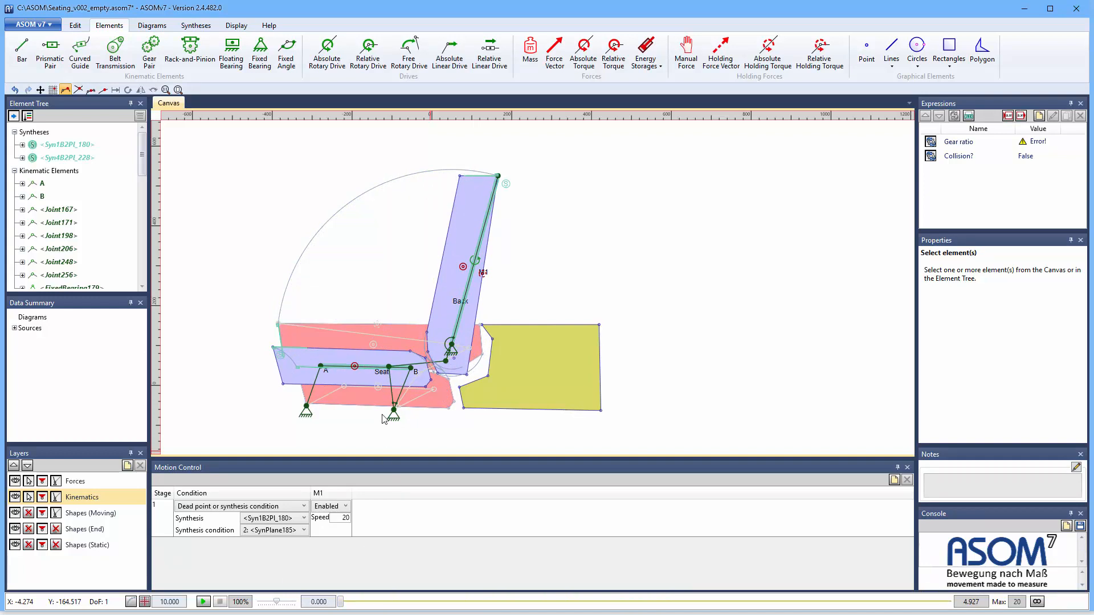
# - Edit the mass value of the mass element in the middle of the seat bar between A and B
pyautogui.click(355, 366)
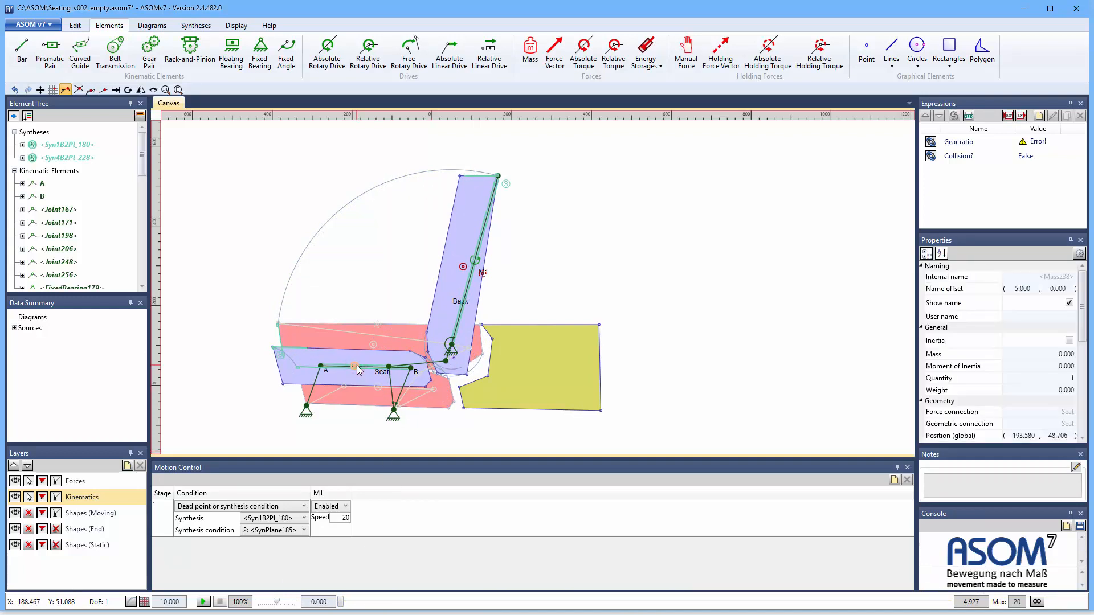
pyautogui.click(1026, 355)
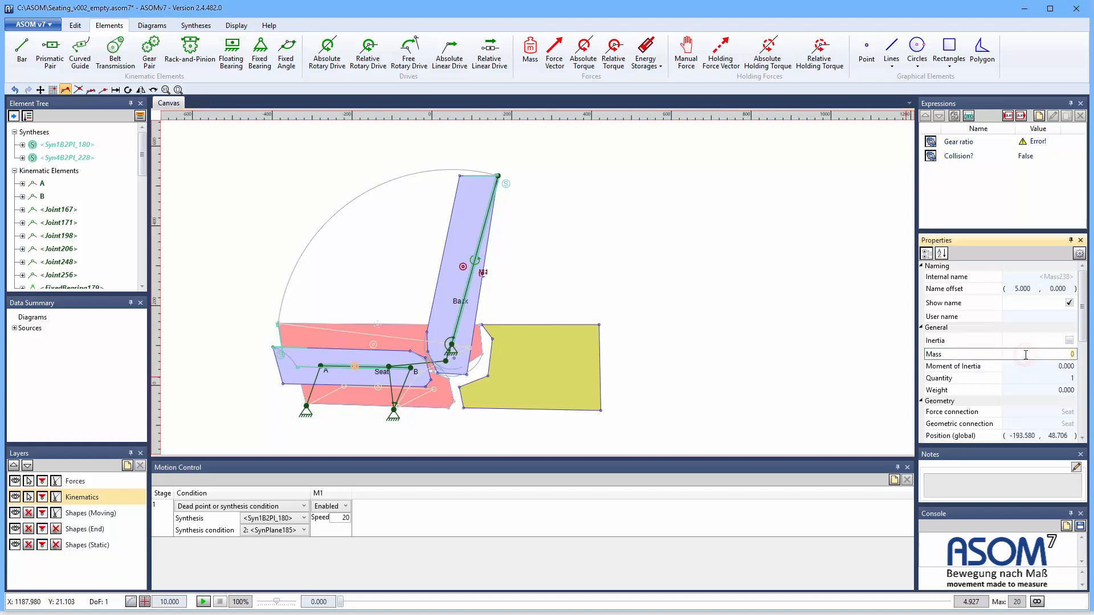
pyautogui.press('Return')
pyautogui.click(734, 248)
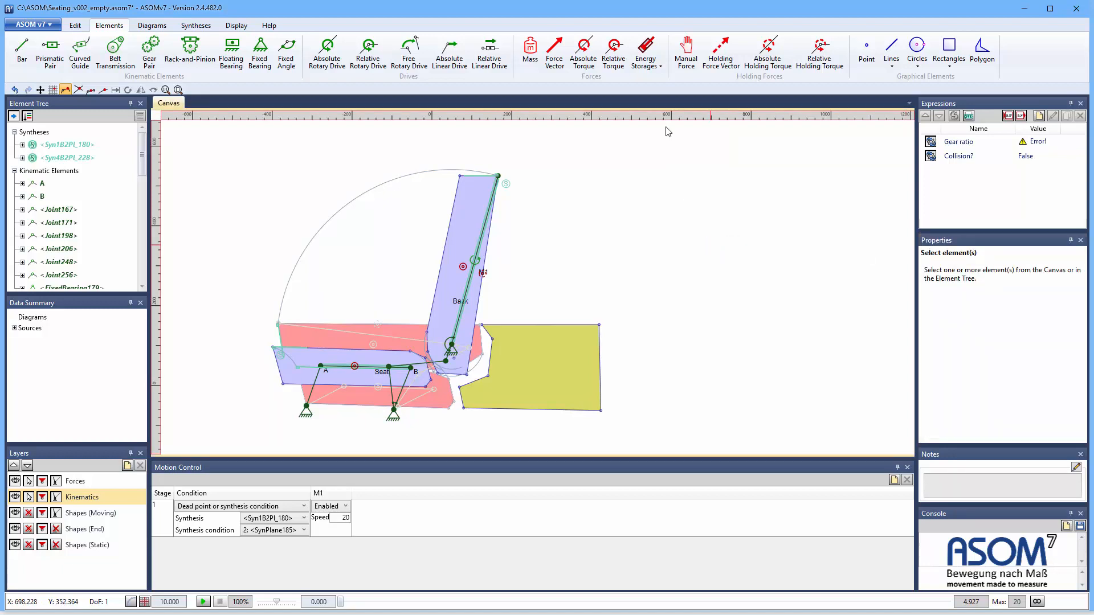
# - Add relative torques between bearing and bar at the fixed bearings below A and below B and at the backrest pivot
pyautogui.click(615, 58)
pyautogui.scroll(5, 325, 420)
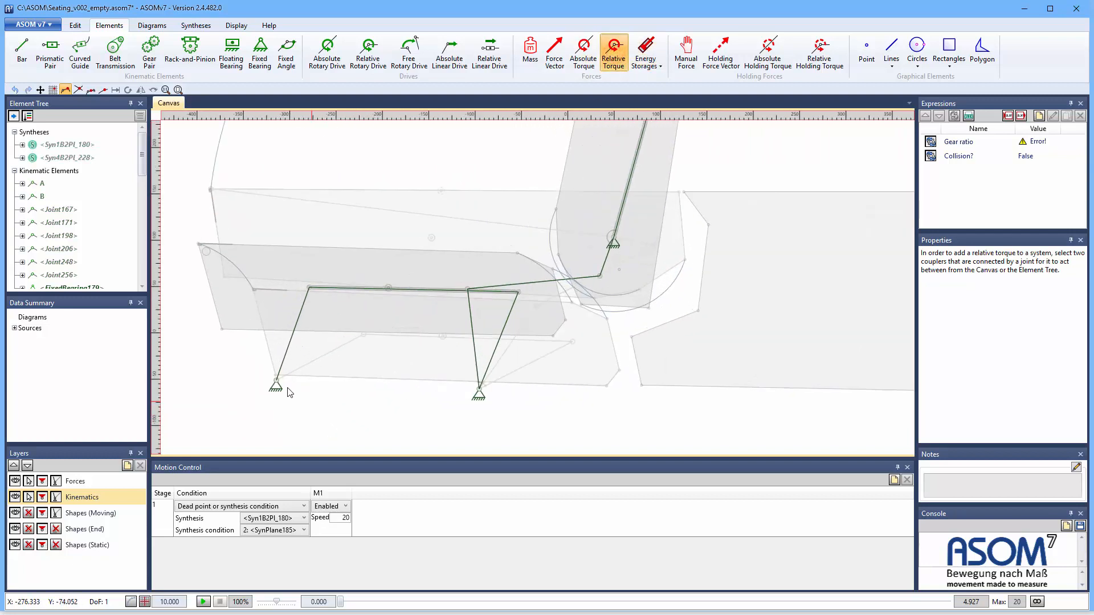
pyautogui.click(481, 397)
pyautogui.click(487, 371)
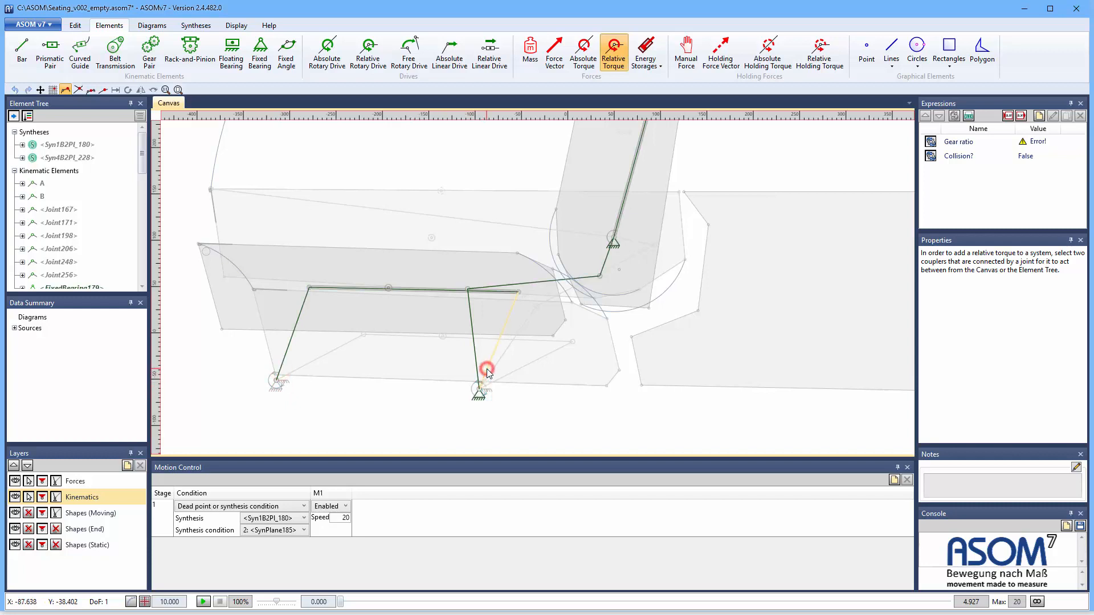
pyautogui.scroll(2, 644, 226)
pyautogui.click(596, 226)
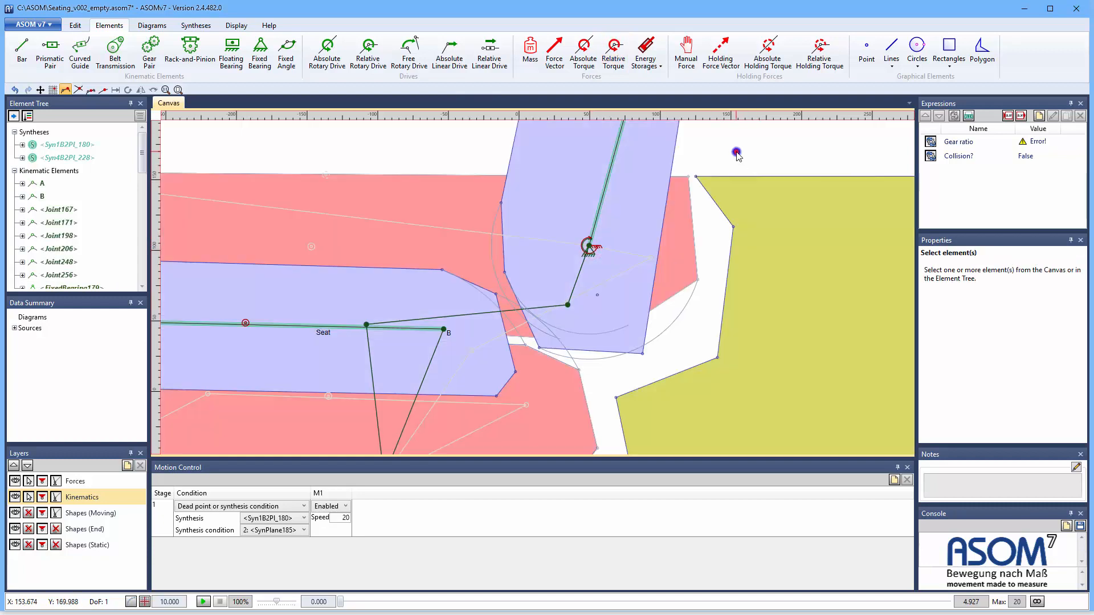
pyautogui.click(738, 157)
# - Move the three new relative torques to the Forces layer
pyautogui.moveTo(143, 149); pyautogui.dragTo(143, 225)
pyautogui.click(71, 207)
pyautogui.keyDown('ctrl'); pyautogui.click(71, 221); pyautogui.keyUp('ctrl')
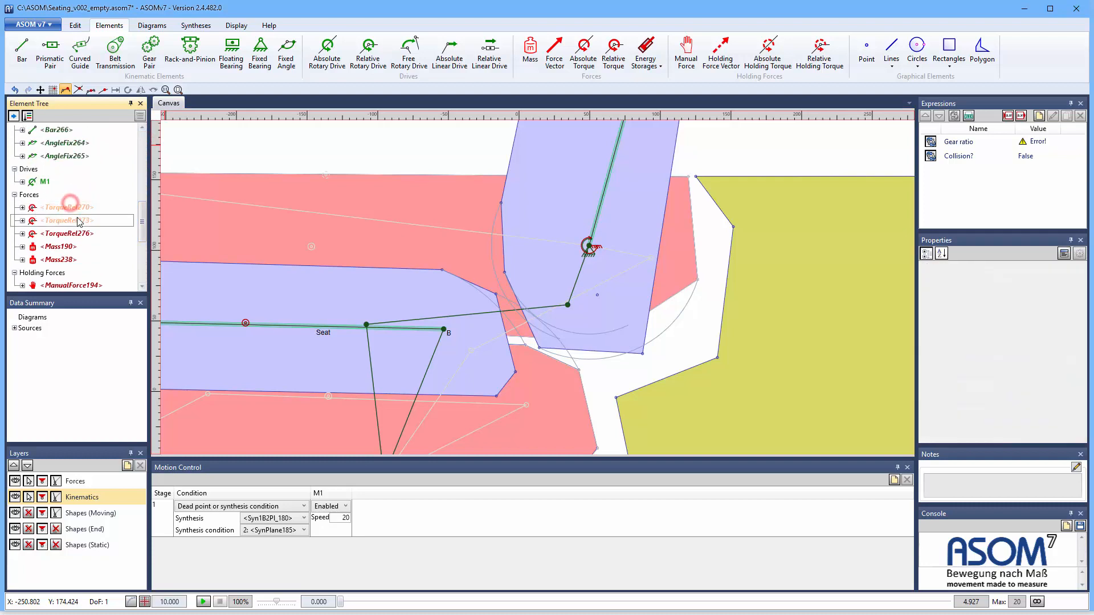
pyautogui.keyDown('ctrl'); pyautogui.click(74, 234); pyautogui.keyUp('ctrl')
pyautogui.rightClick(74, 234)
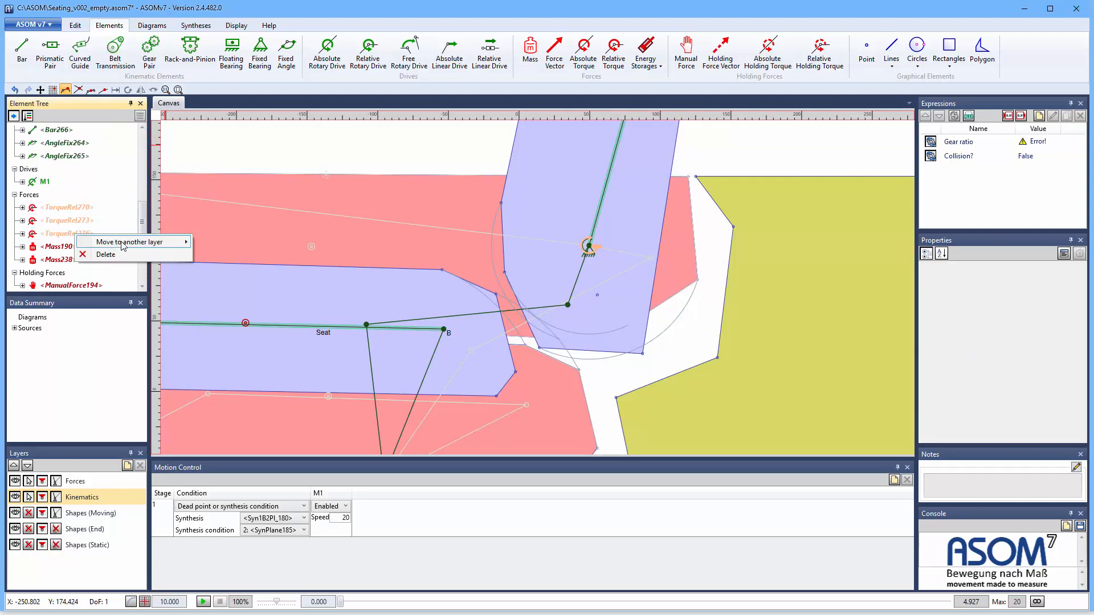
pyautogui.click(225, 244)
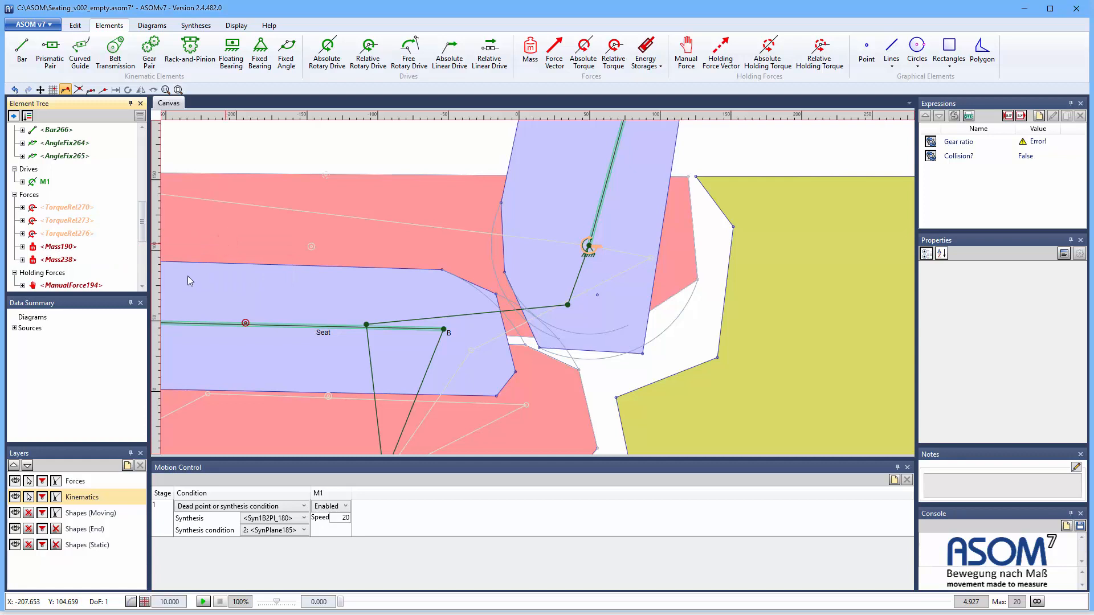
# - Select all elements of the Forces layer to check its contents in the element tree, and clear the selection
pyautogui.click(85, 249)
pyautogui.click(75, 482)
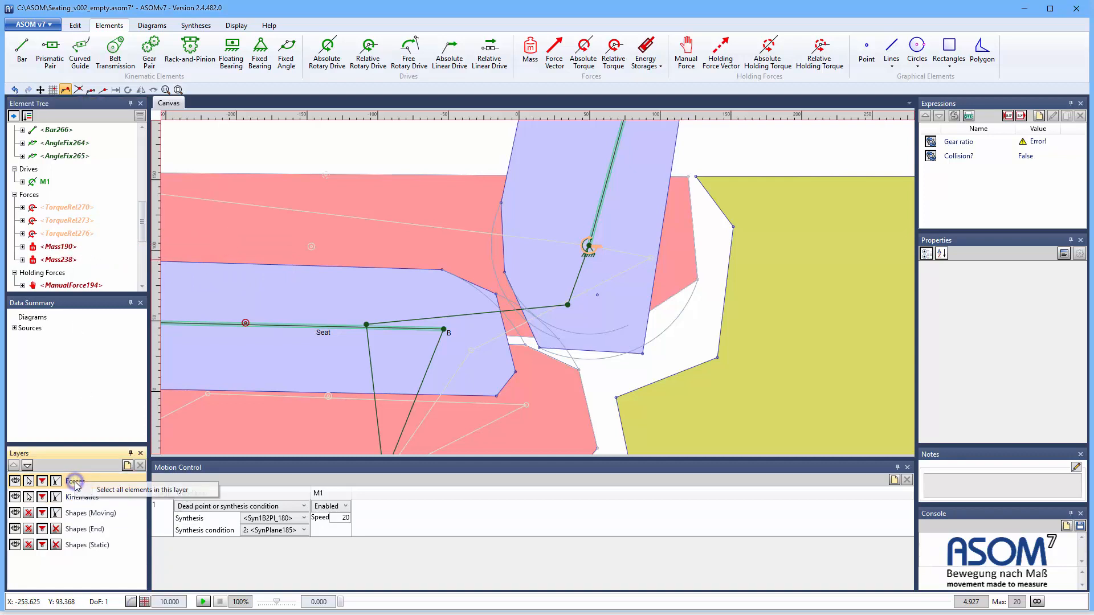
pyautogui.scroll(-2, 89, 245)
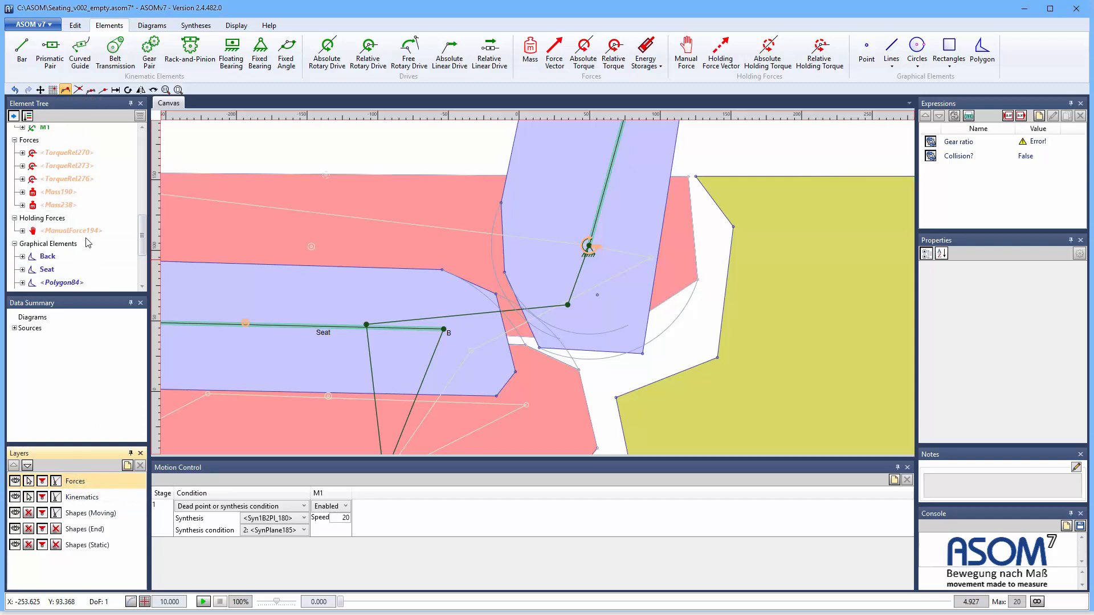
pyautogui.scroll(10, 88, 244)
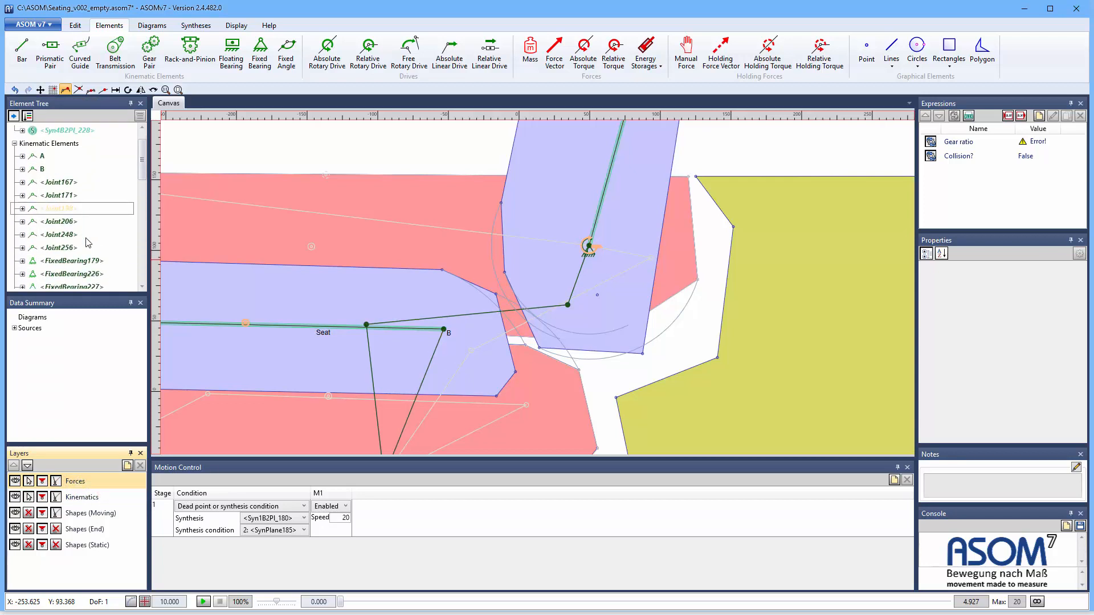
pyautogui.scroll(-8, 88, 244)
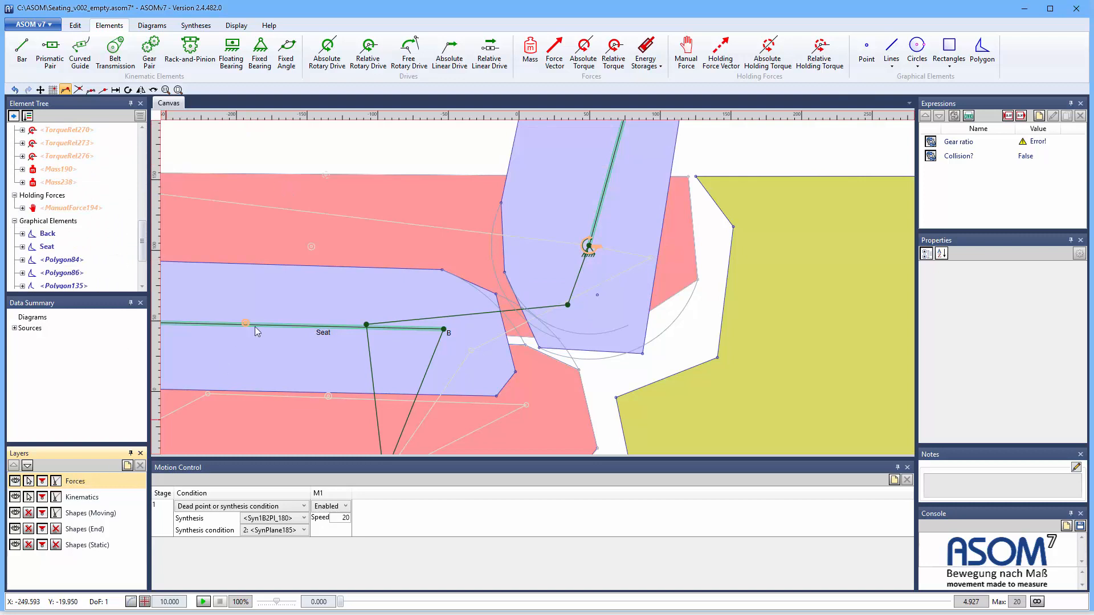
pyautogui.click(325, 146)
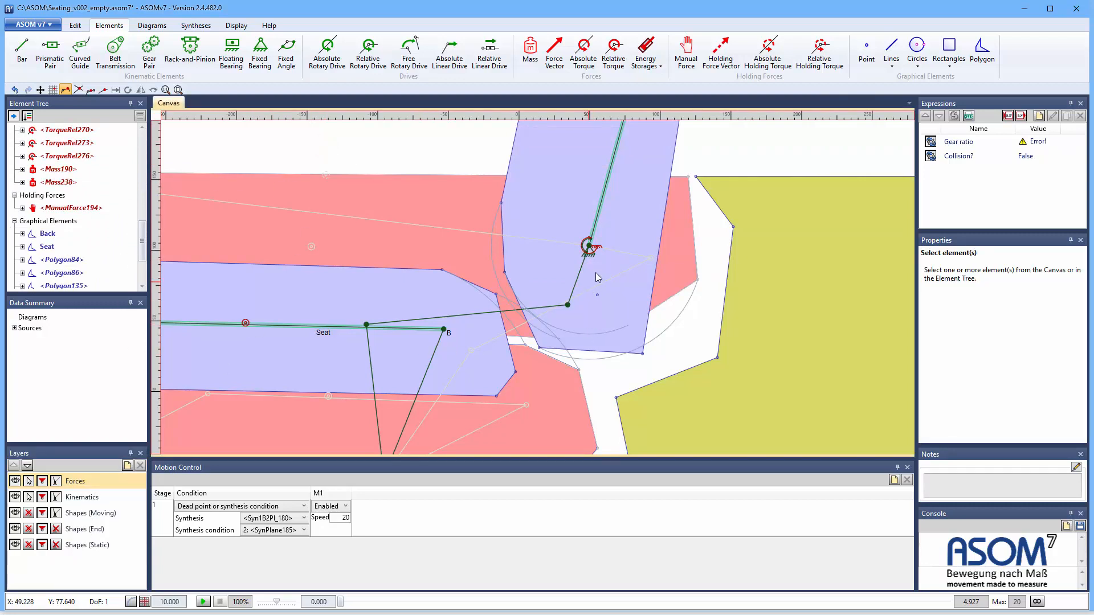
# - Set the slope to 0 and the friction torques Tf+ and Tf- to 2000 Nmm for the relative torque at the backrest pivot
pyautogui.click(590, 246)
pyautogui.rightClick(596, 249)
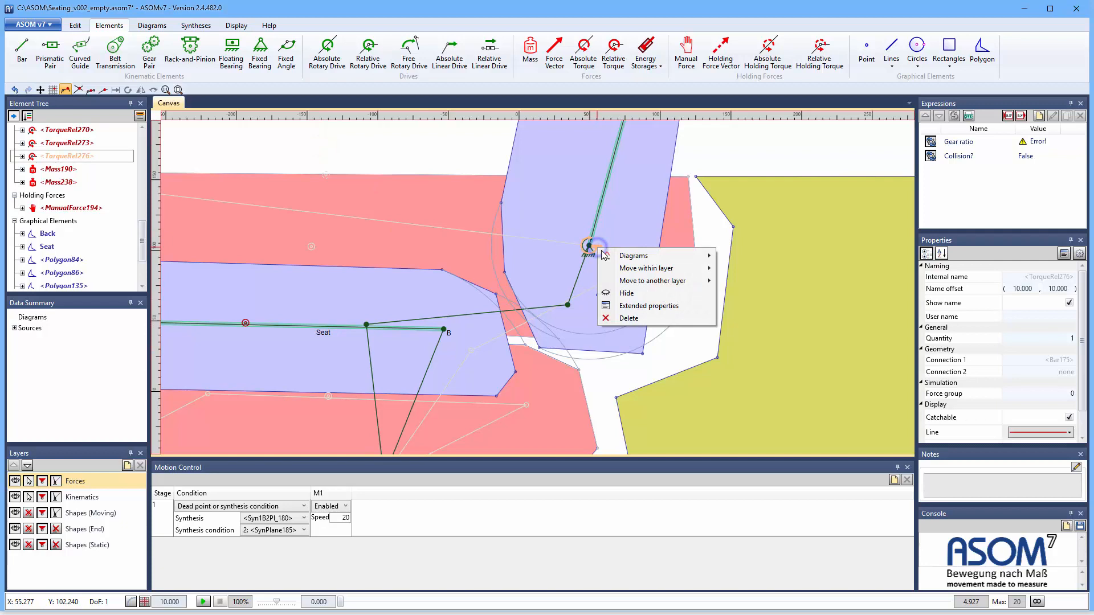
pyautogui.click(639, 307)
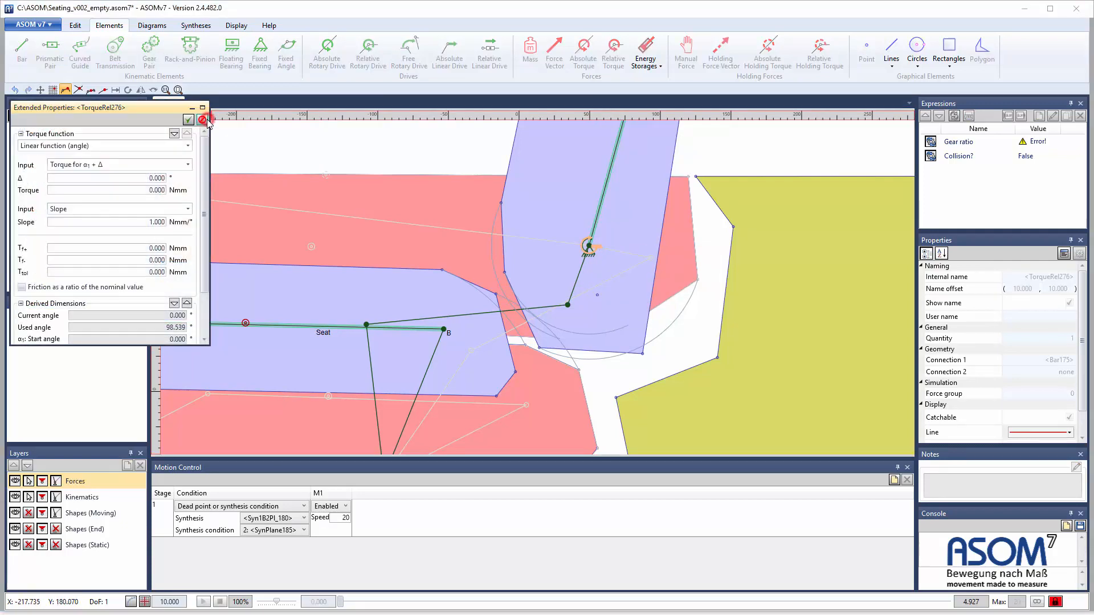
pyautogui.doubleClick(147, 223)
pyautogui.write('0')
pyautogui.doubleClick(149, 247)
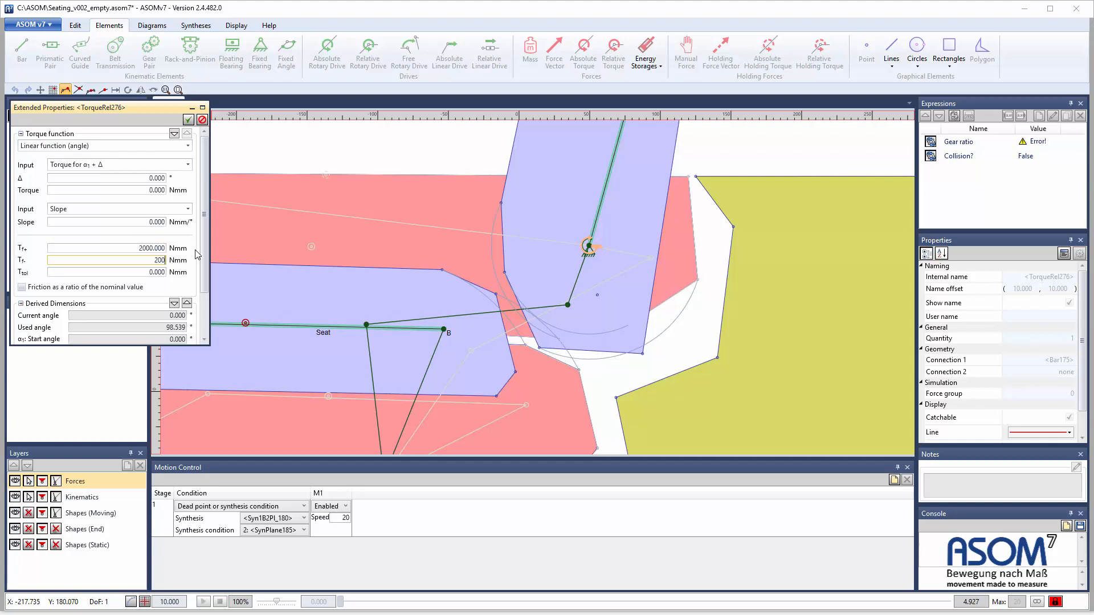
pyautogui.click(188, 119)
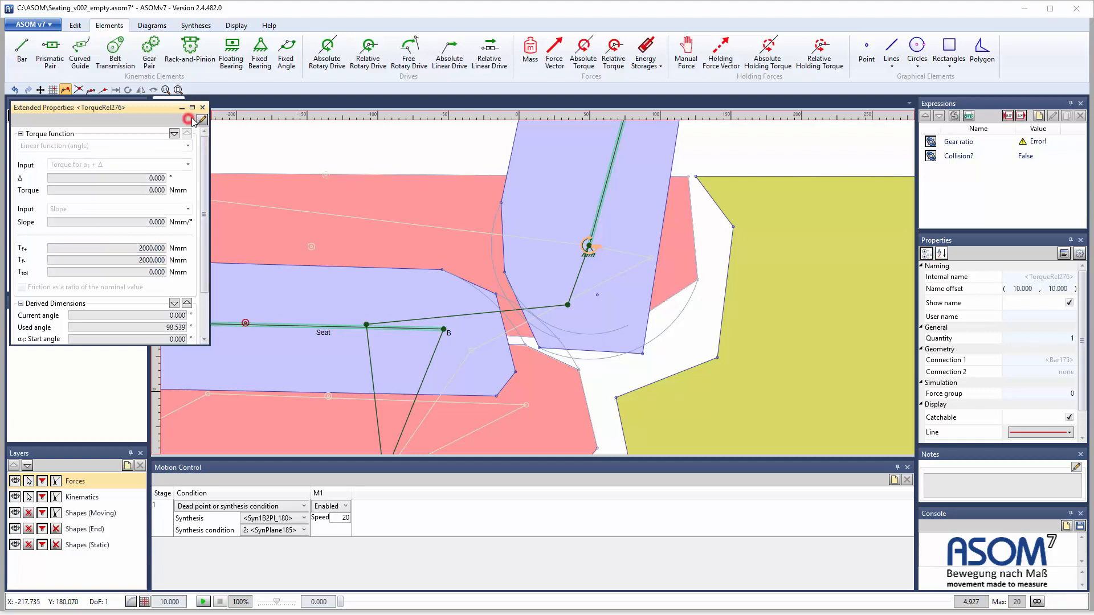
pyautogui.click(203, 107)
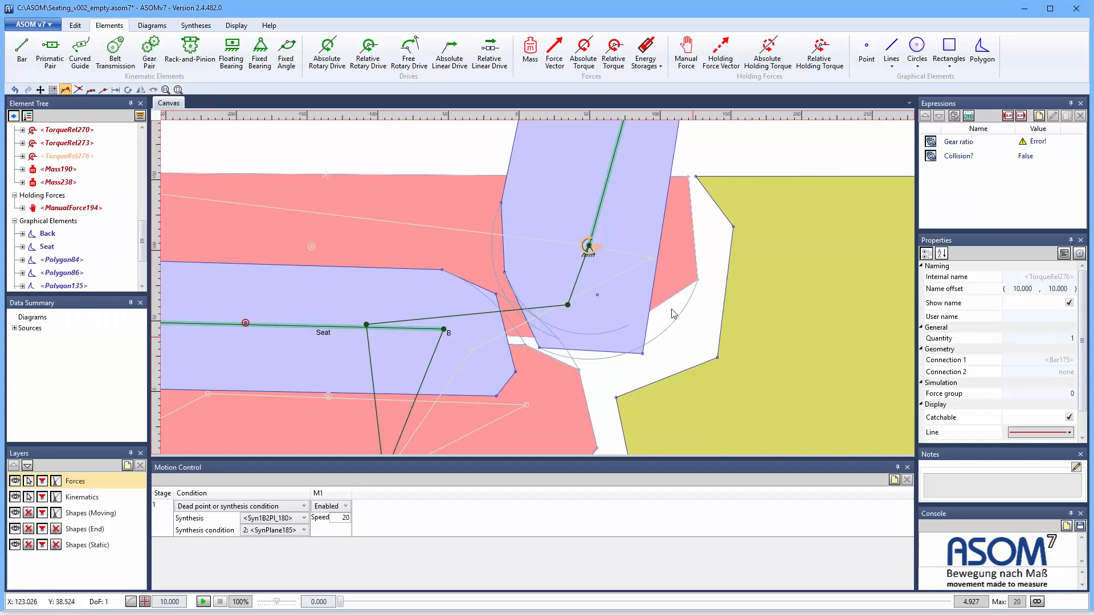
# - Give the relative torque at the fixed bearing below B a slope of 0 and friction torques Tf+ and Tf- of 2000 Nmm
pyautogui.scroll(-2, 673, 312)
pyautogui.scroll(2, 487, 430)
pyautogui.scroll(1, 455, 453)
pyautogui.click(464, 422)
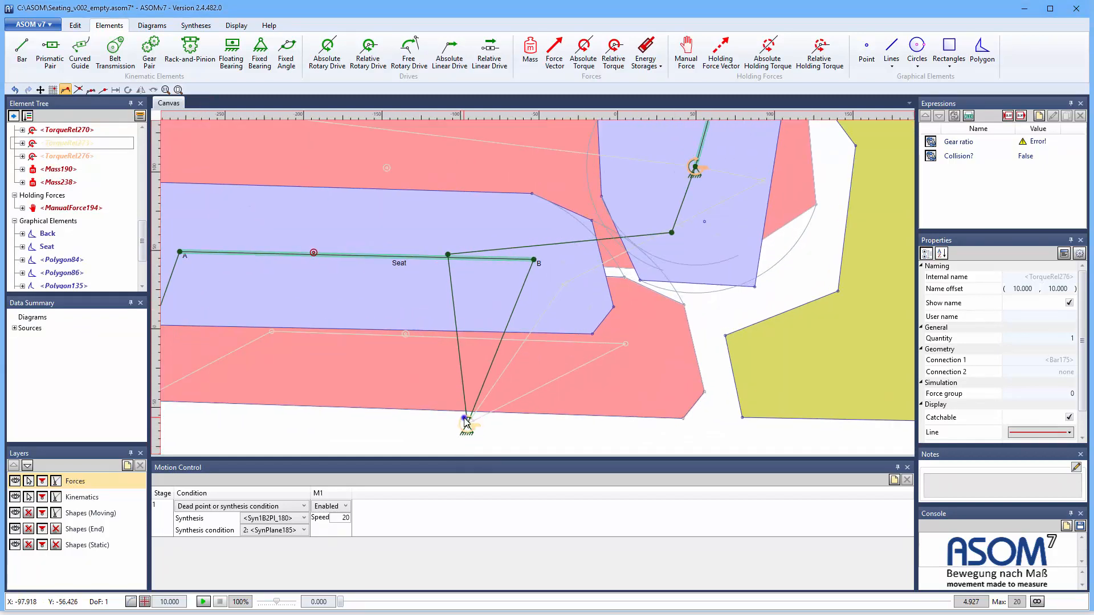
pyautogui.rightClick(464, 424)
pyautogui.click(513, 477)
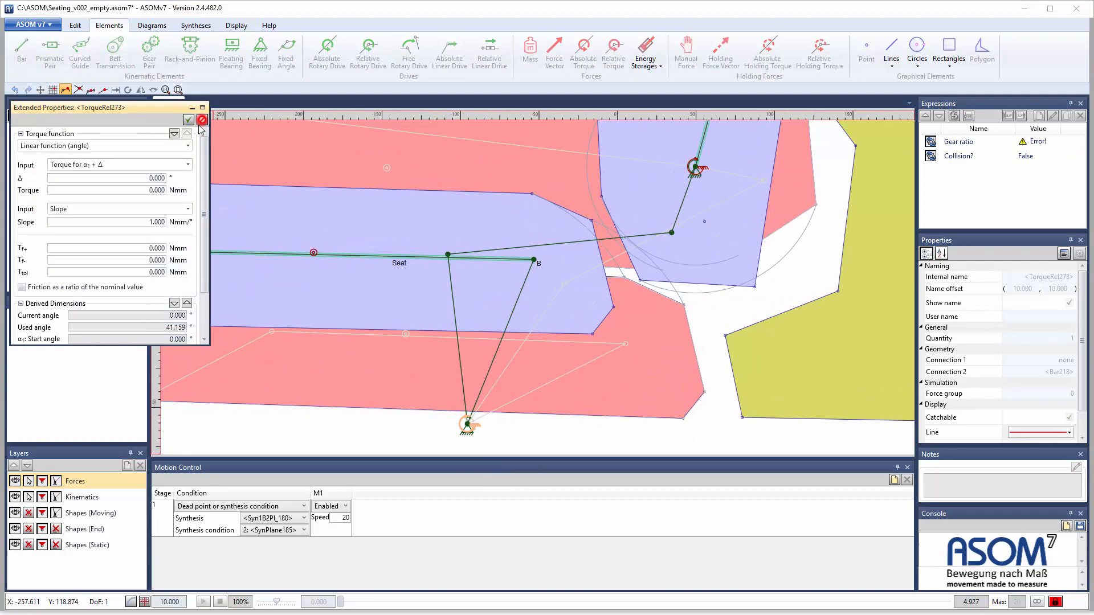
pyautogui.doubleClick(145, 222)
pyautogui.write('00')
pyautogui.click(189, 120)
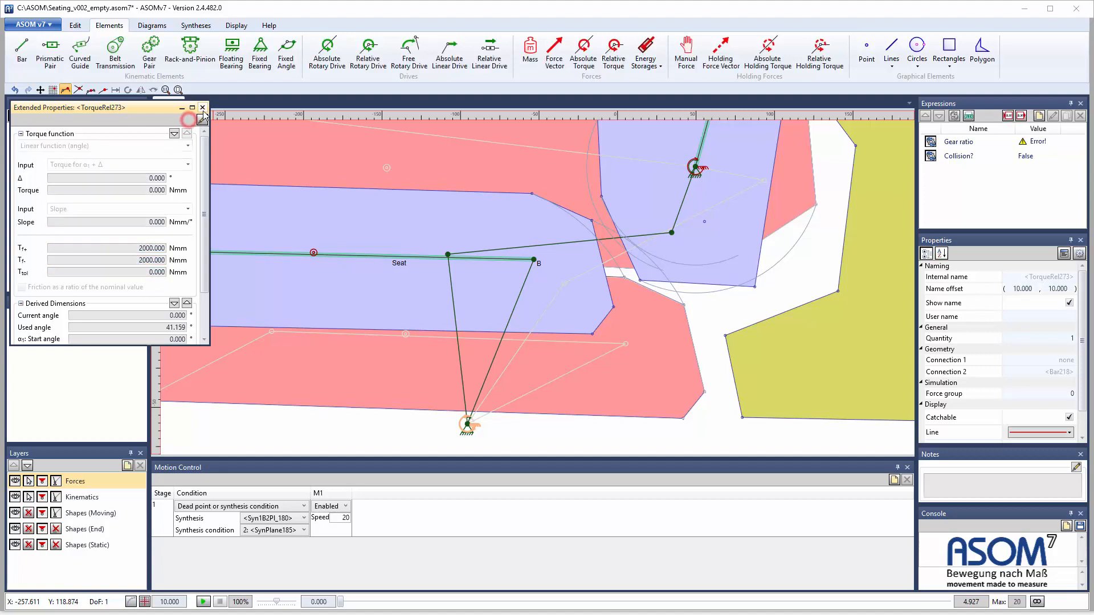
# - Edit the relative torque at the fixed bearing below A to slope 0 with Tf+ and Tf- both at 2000 Nmm
pyautogui.scroll(-2, 669, 357)
pyautogui.scroll(2, 274, 399)
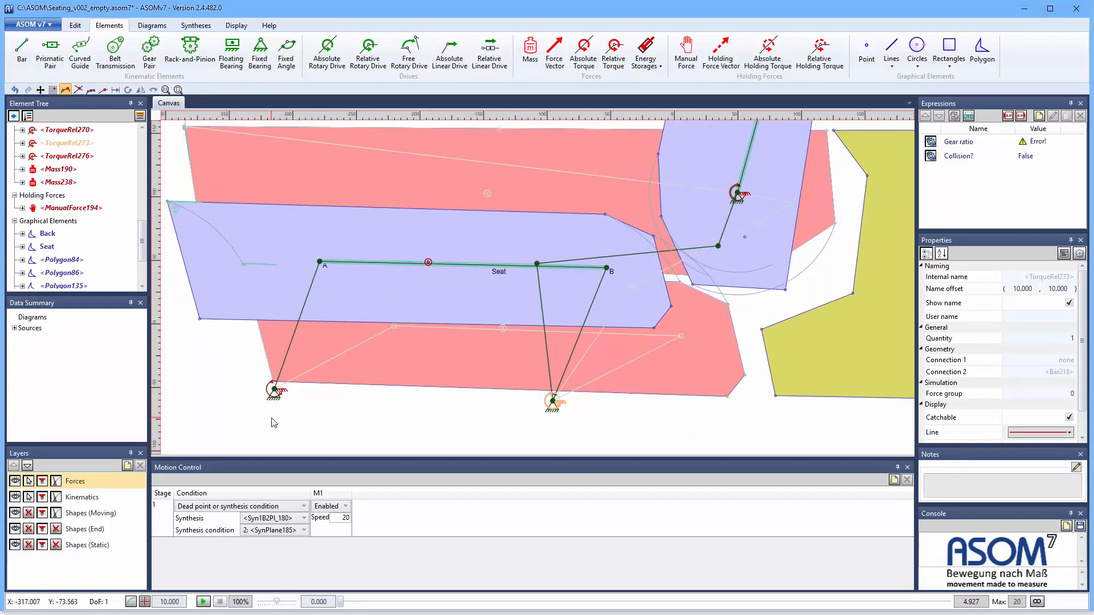
pyautogui.rightClick(272, 383)
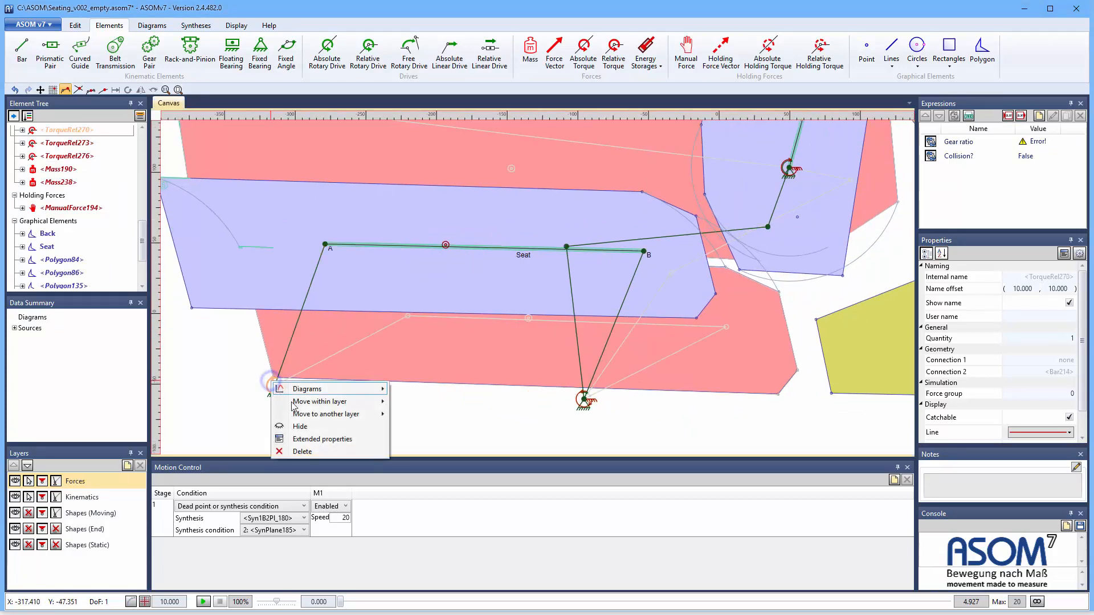
pyautogui.click(301, 439)
pyautogui.click(202, 121)
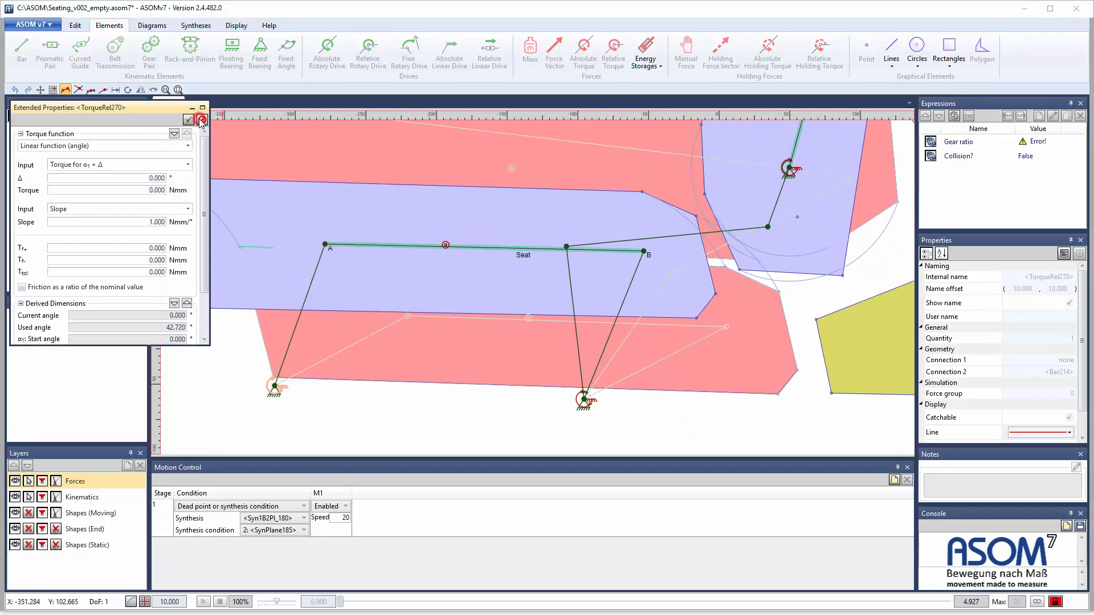
pyautogui.moveTo(141, 221); pyautogui.dragTo(201, 222)
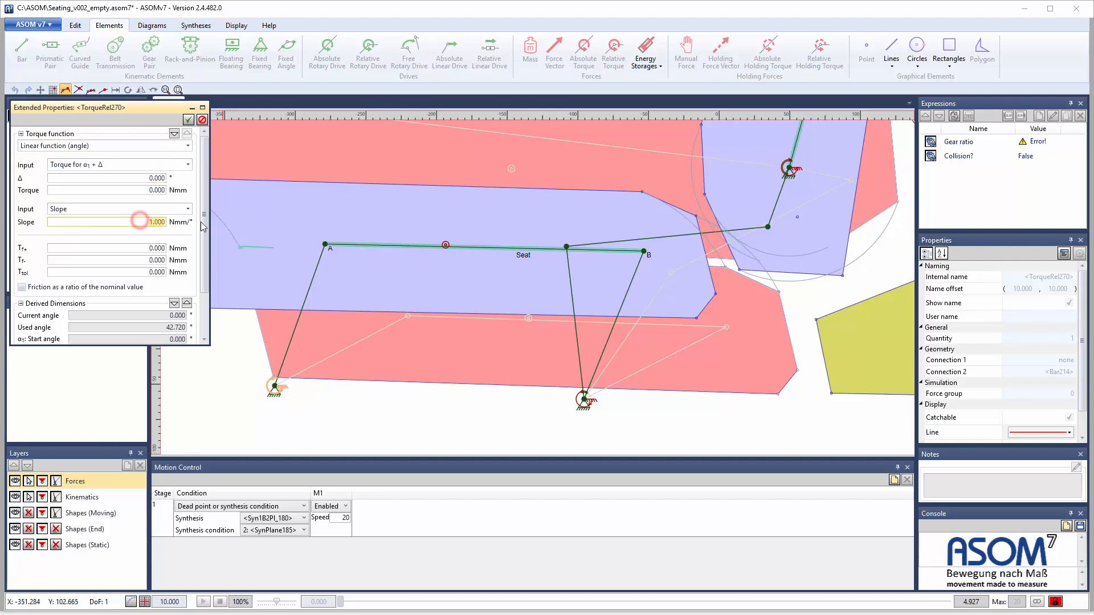
pyautogui.write('0')
pyautogui.click(137, 248)
pyautogui.click(139, 263)
pyautogui.write('200')
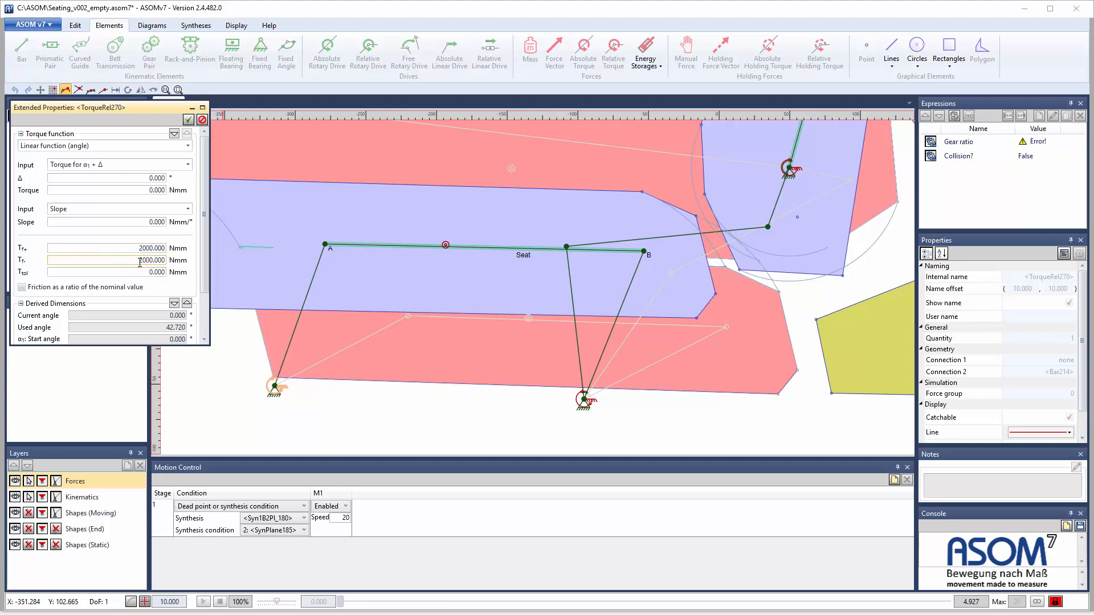
pyautogui.click(189, 120)
pyautogui.click(202, 108)
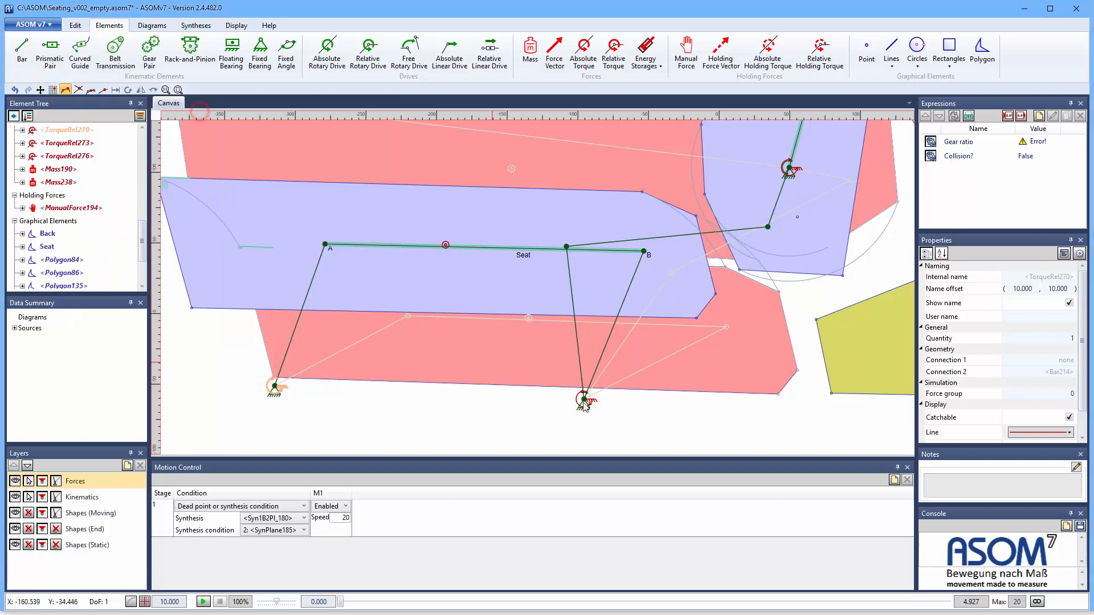
# - Check the extended properties of the relative torque at the fixed bearing below B, and clear the selection
pyautogui.rightClick(582, 398)
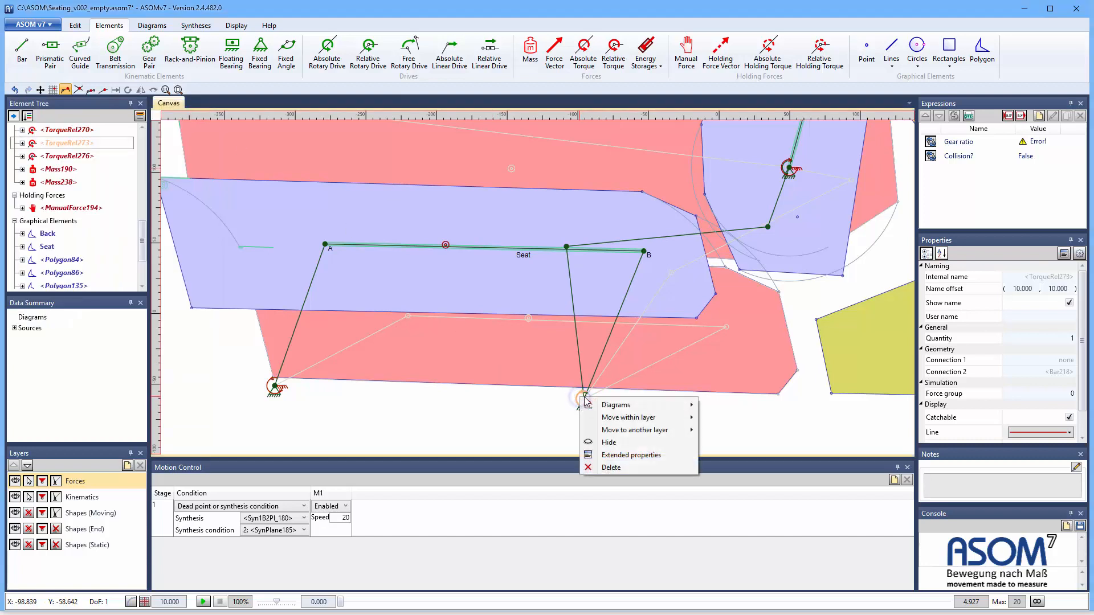
pyautogui.click(623, 456)
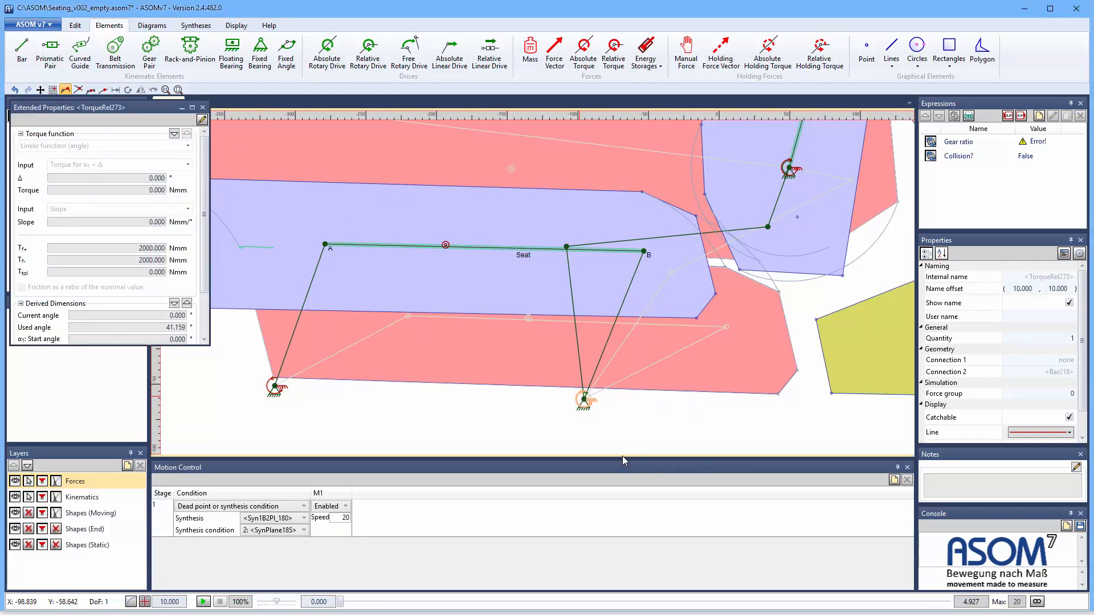
pyautogui.click(203, 108)
pyautogui.click(317, 399)
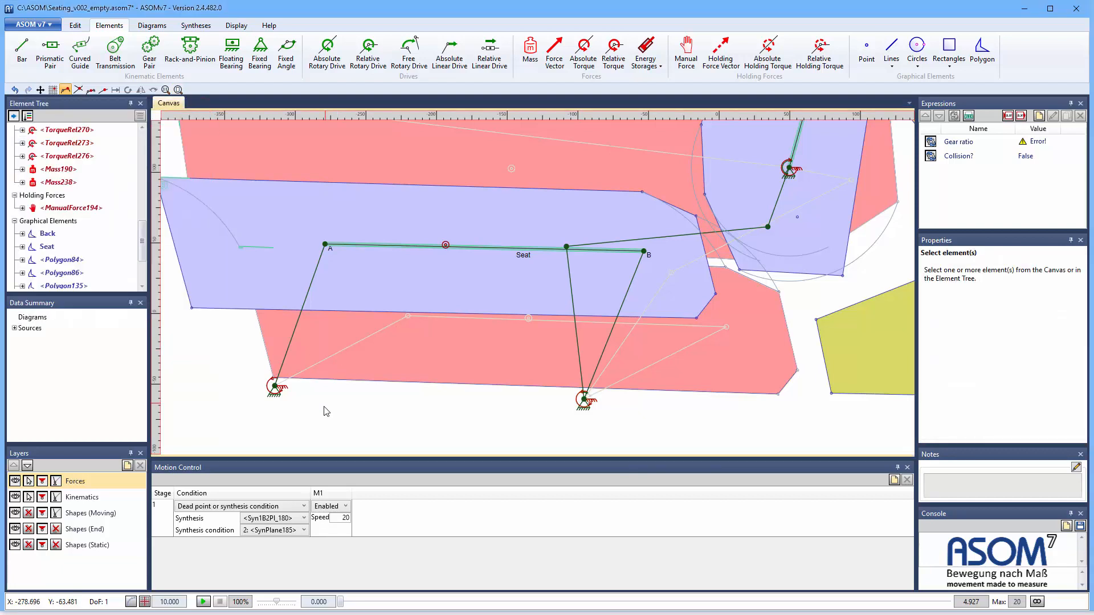
# - Add a relative holding torque between the backrest bar and its fixed bearing on the Forces layer
pyautogui.scroll(-4, 317, 398)
pyautogui.scroll(-5, 315, 395)
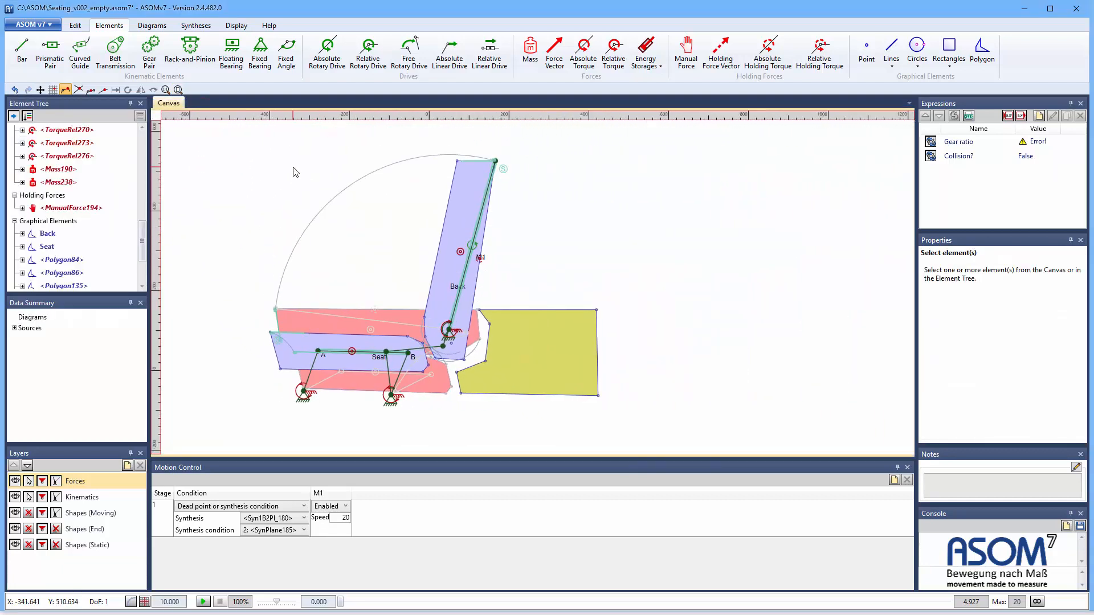
pyautogui.scroll(1, 292, 182)
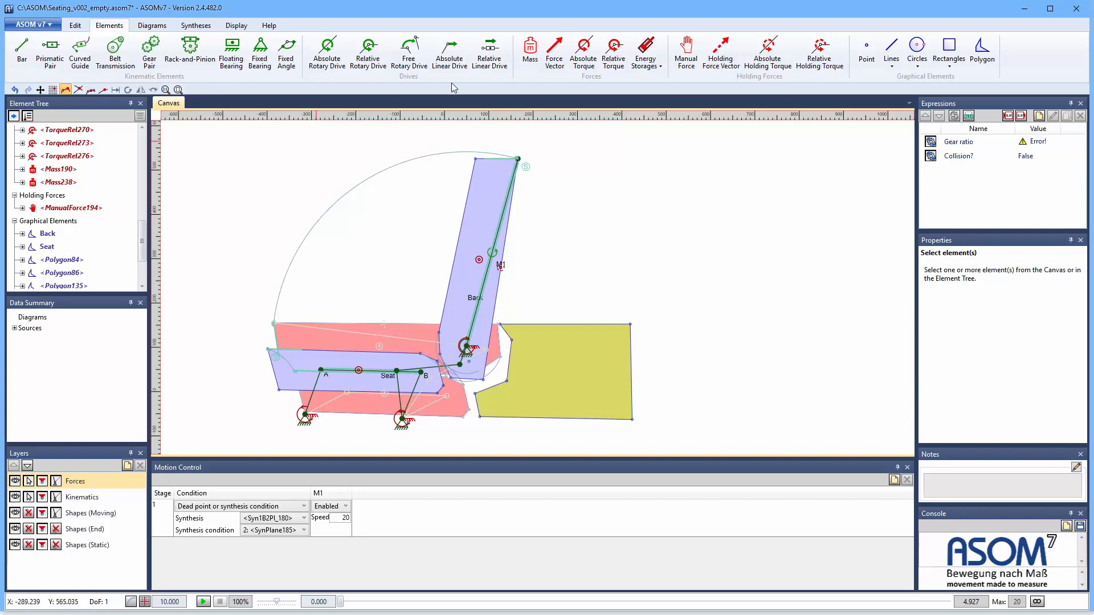
pyautogui.click(83, 486)
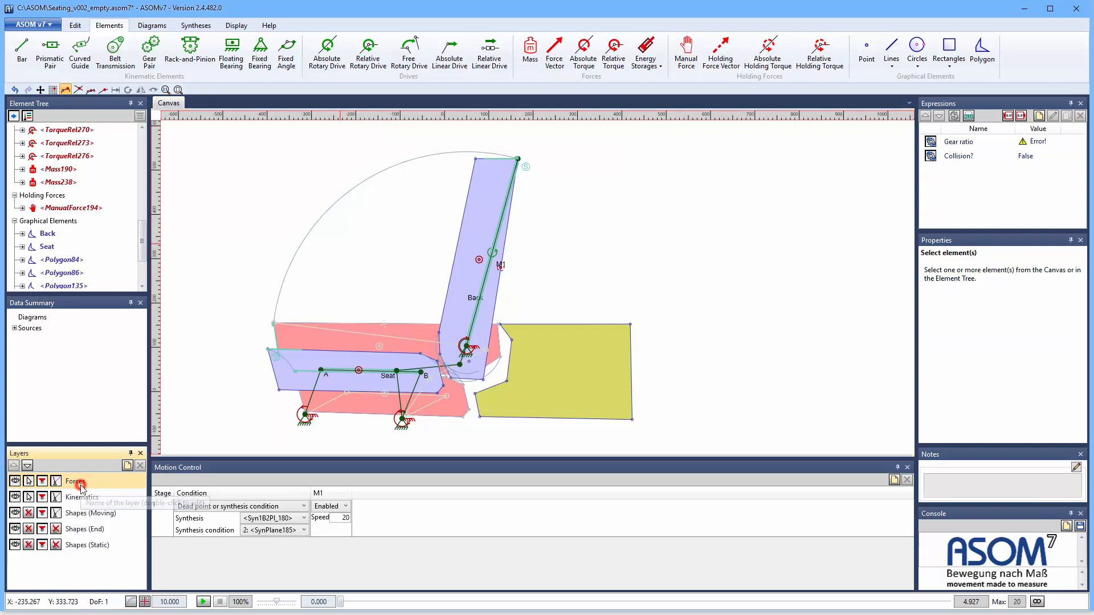
pyautogui.click(829, 57)
pyautogui.scroll(5, 513, 362)
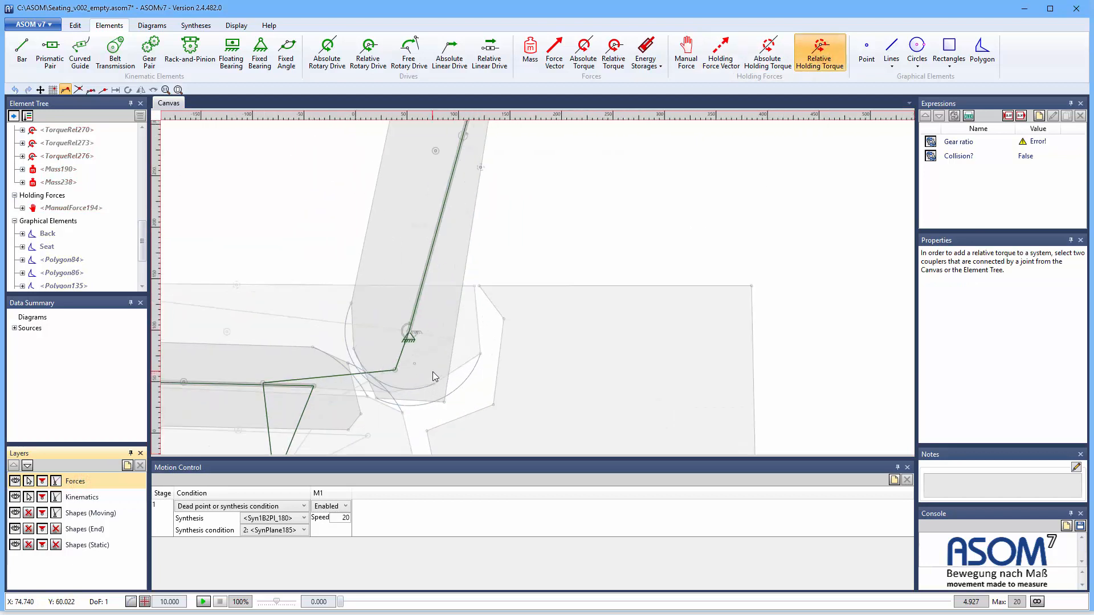
pyautogui.click(406, 326)
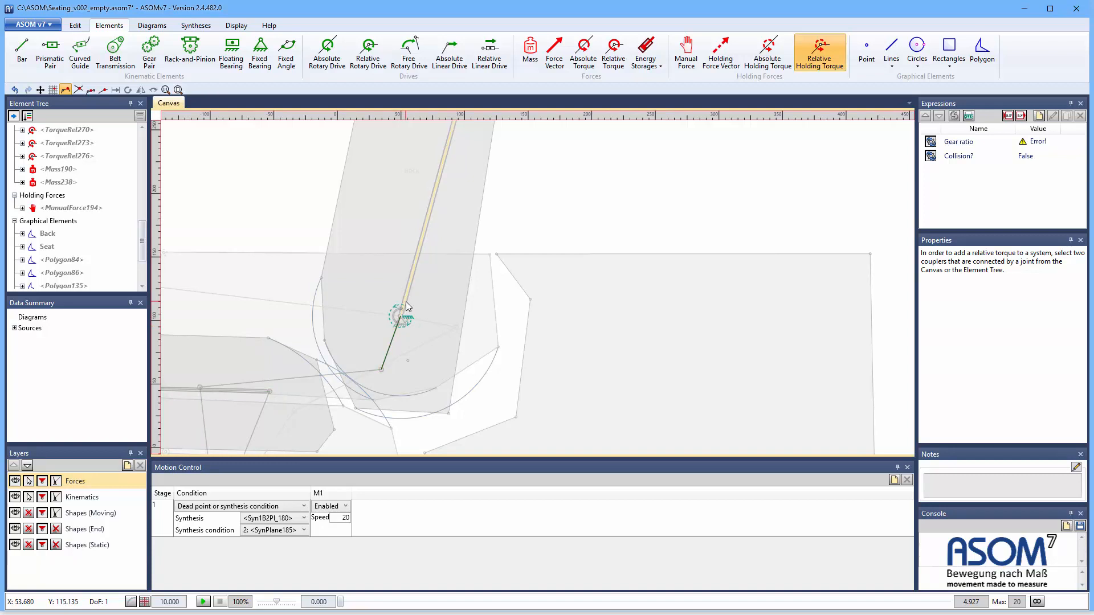
pyautogui.rightClick(425, 315)
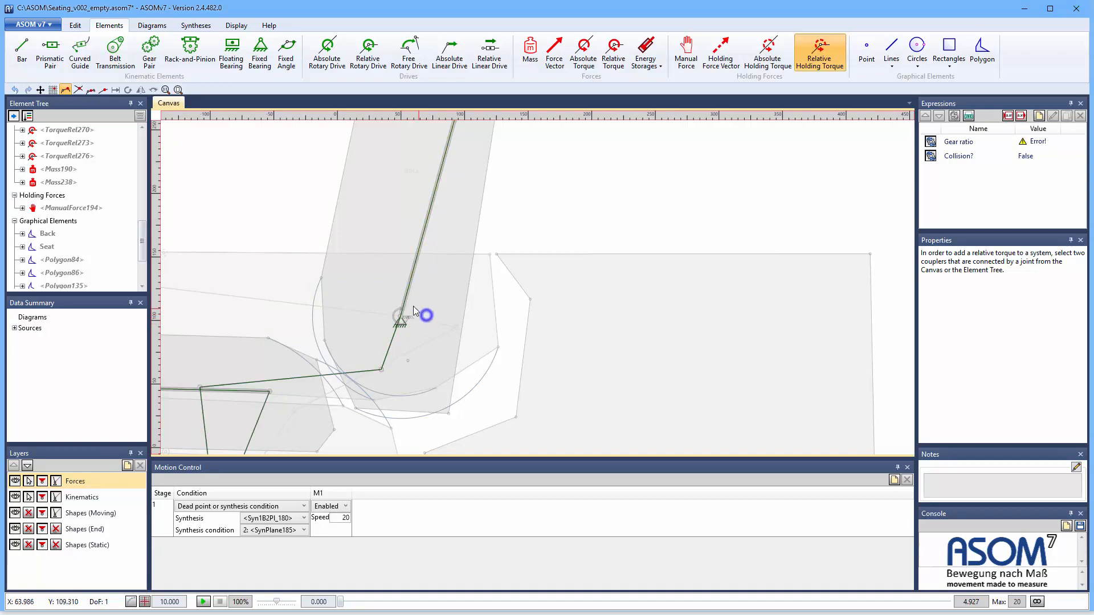
pyautogui.click(406, 300)
pyautogui.click(406, 329)
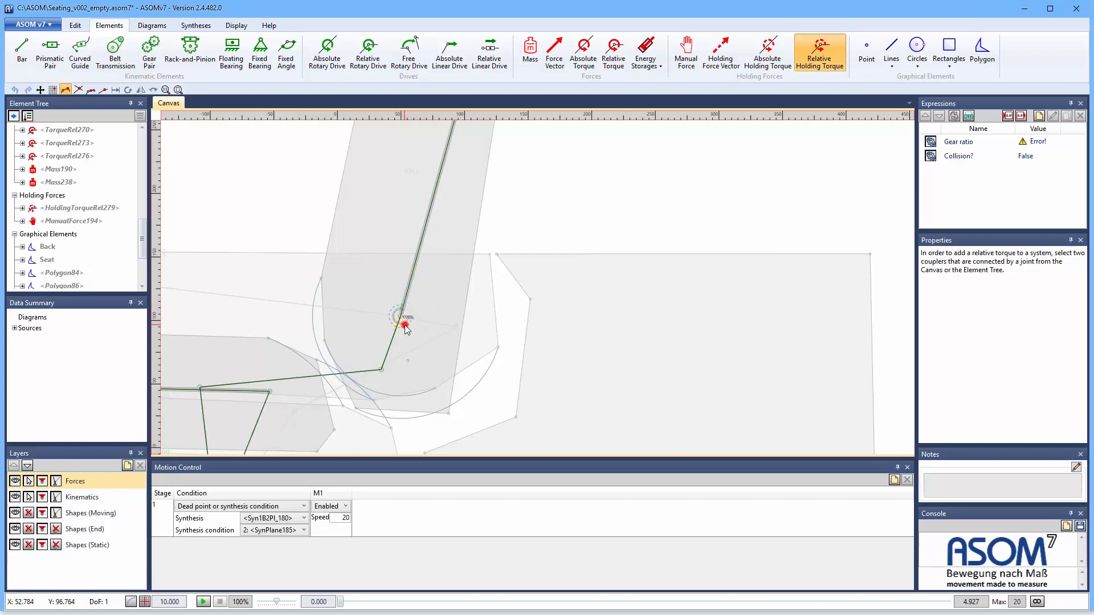
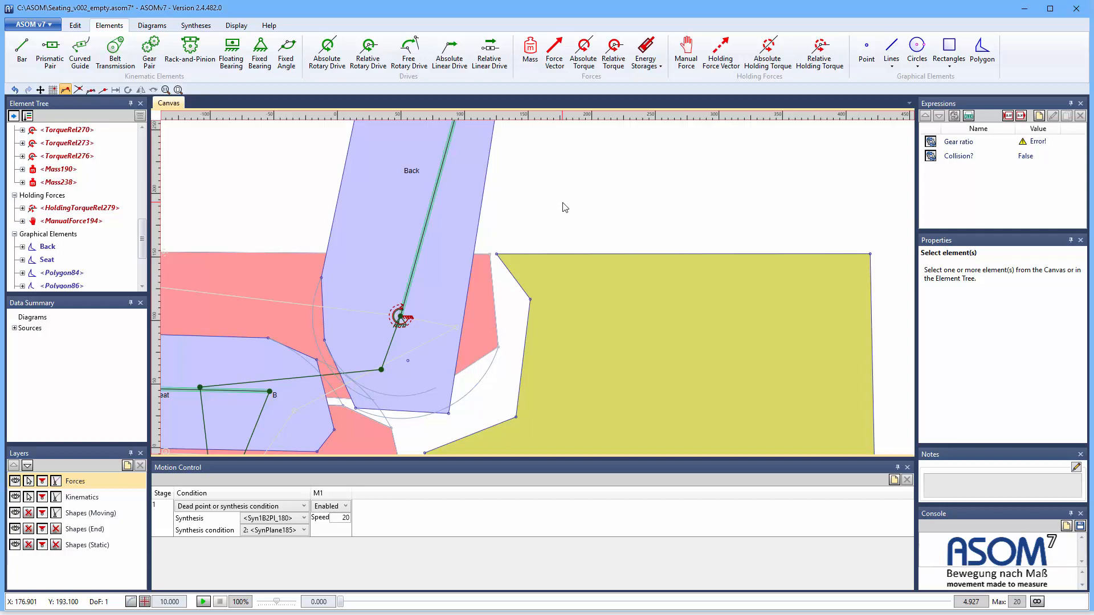
# - Start a new holding force diagram for the manual force on the backrest and name it Manual Force
pyautogui.scroll(-8, 524, 315)
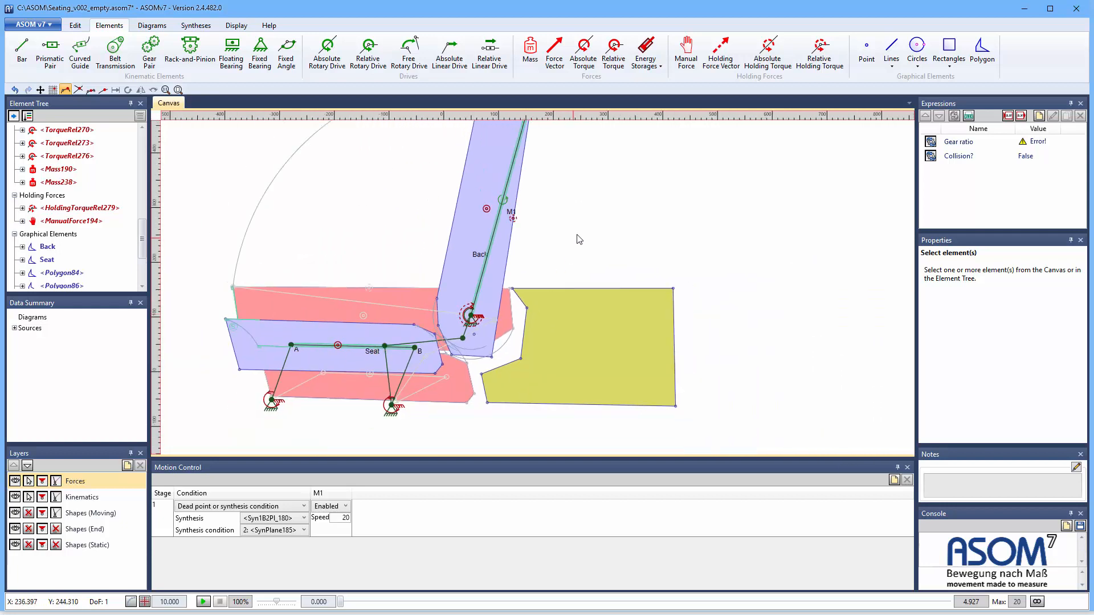
pyautogui.rightClick(514, 220)
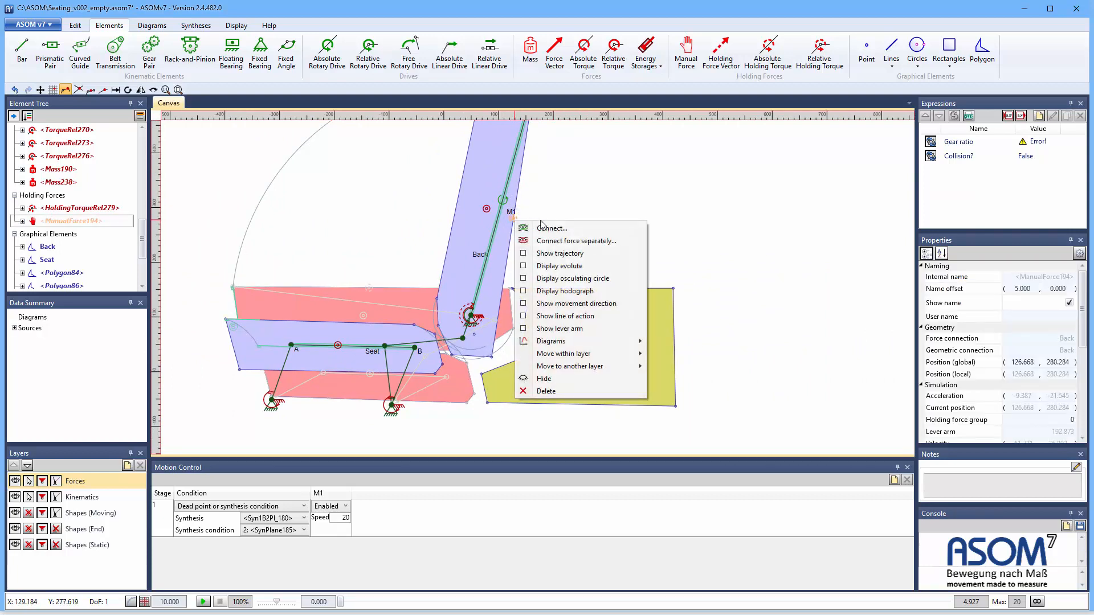
pyautogui.moveTo(583, 343)
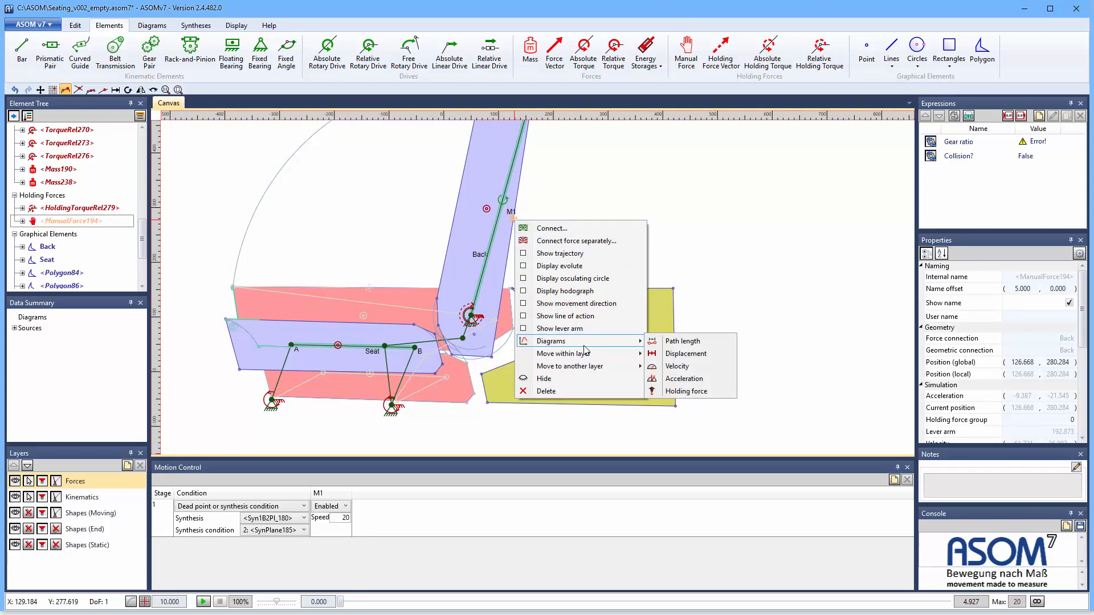
pyautogui.click(689, 394)
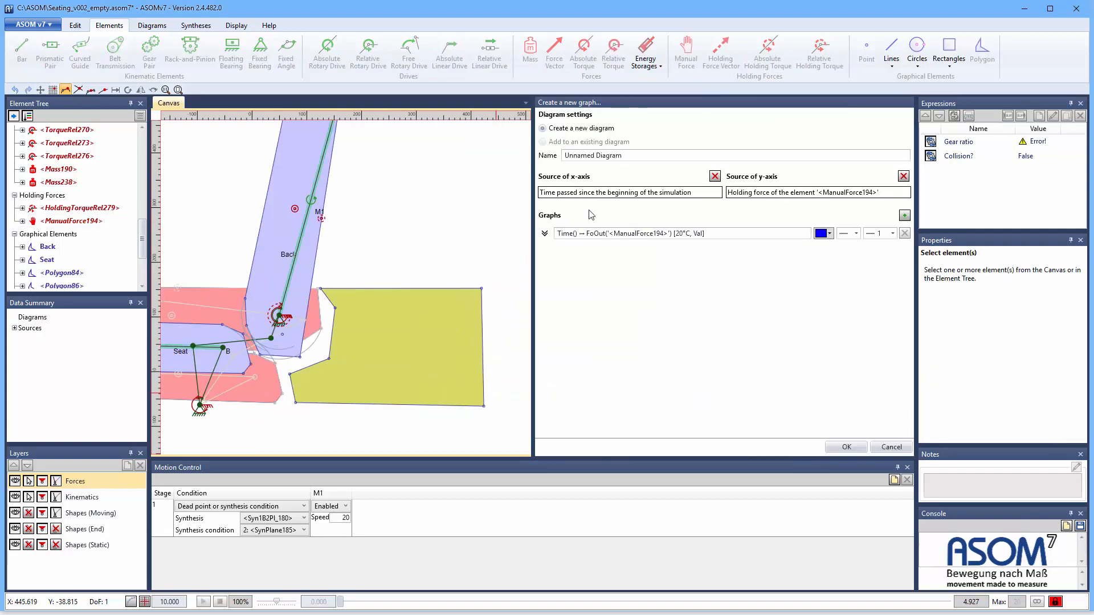
pyautogui.click(650, 152)
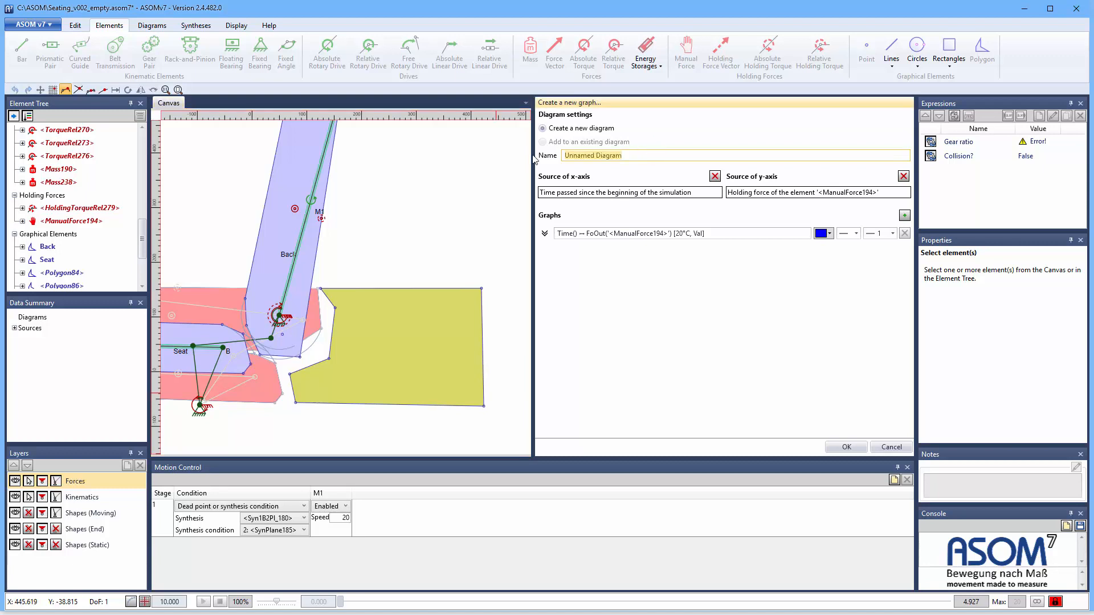
pyautogui.write('Manual Force')
# - Use the backrest bar's rotation relative to the simulation start as the x-axis source, and create the diagram with its graph named Closing
pyautogui.click(715, 176)
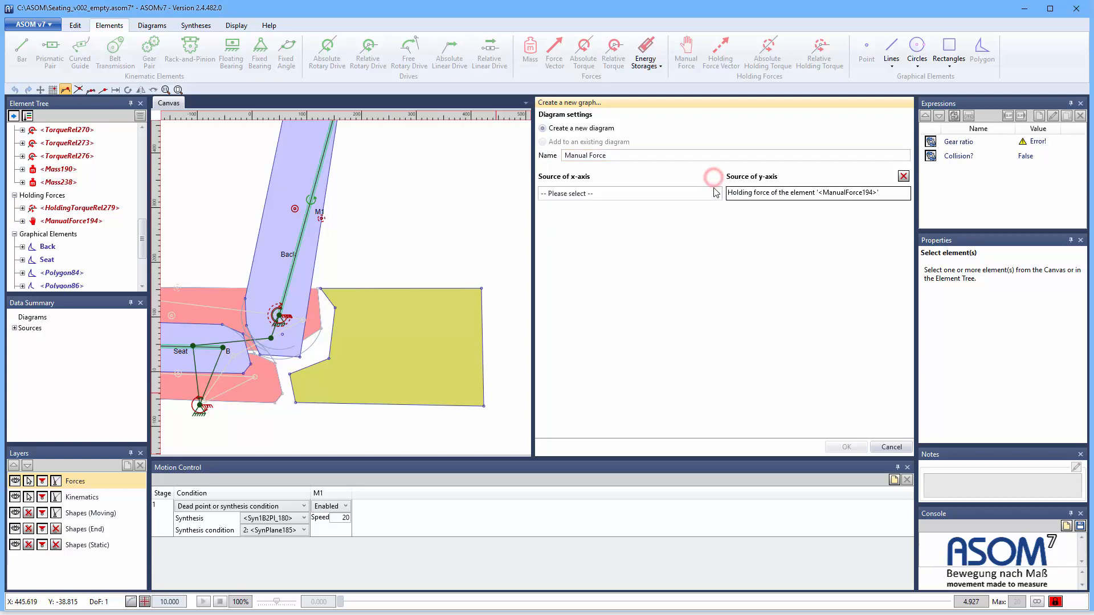
pyautogui.click(717, 195)
pyautogui.click(564, 262)
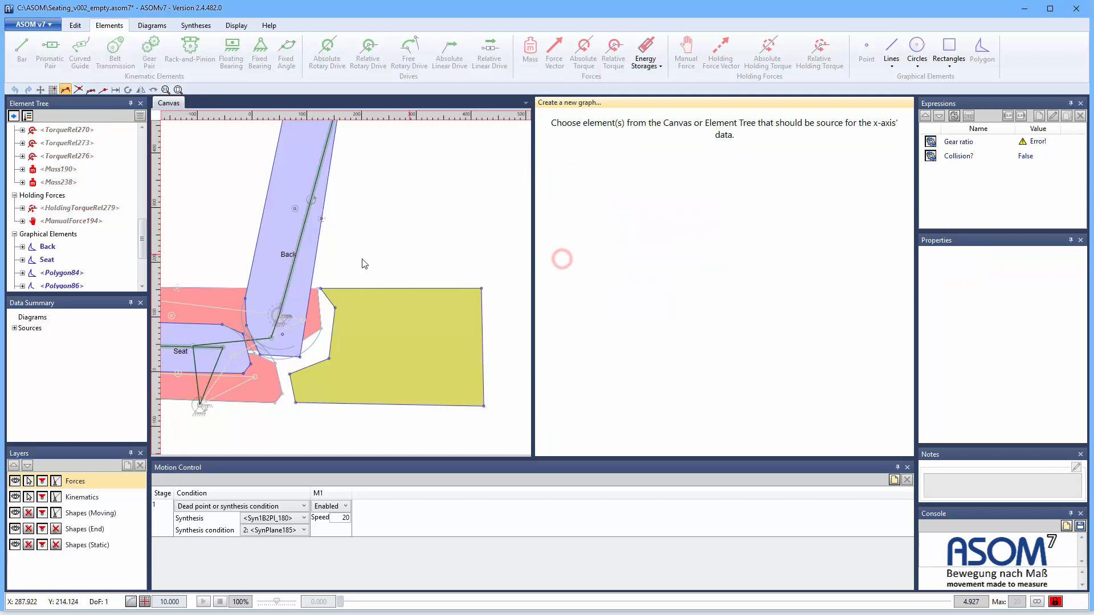
pyautogui.click(299, 244)
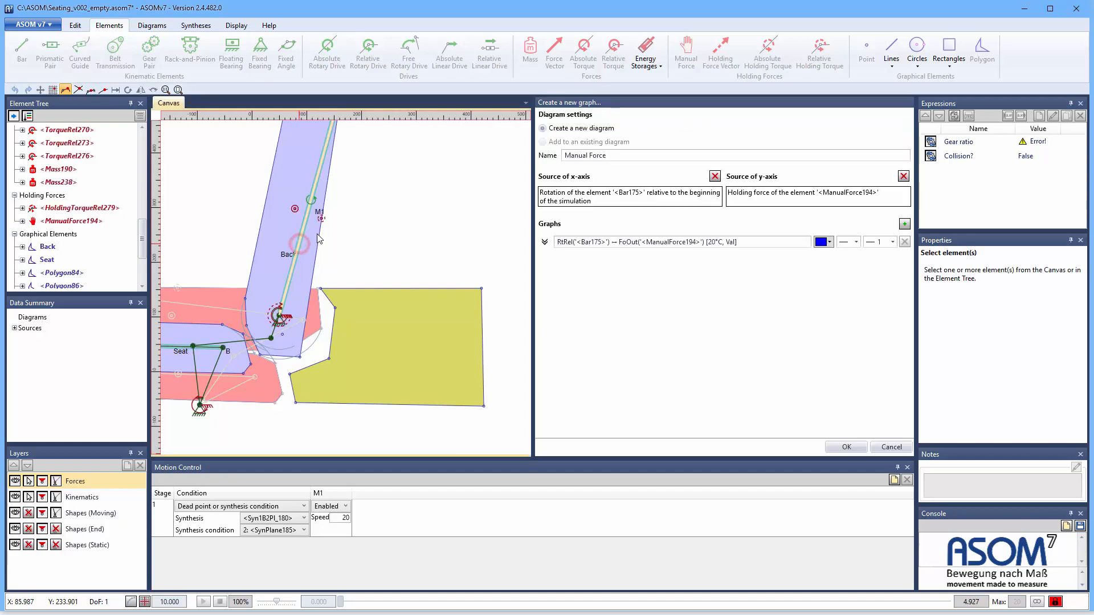
pyautogui.click(774, 242)
pyautogui.write('Closing')
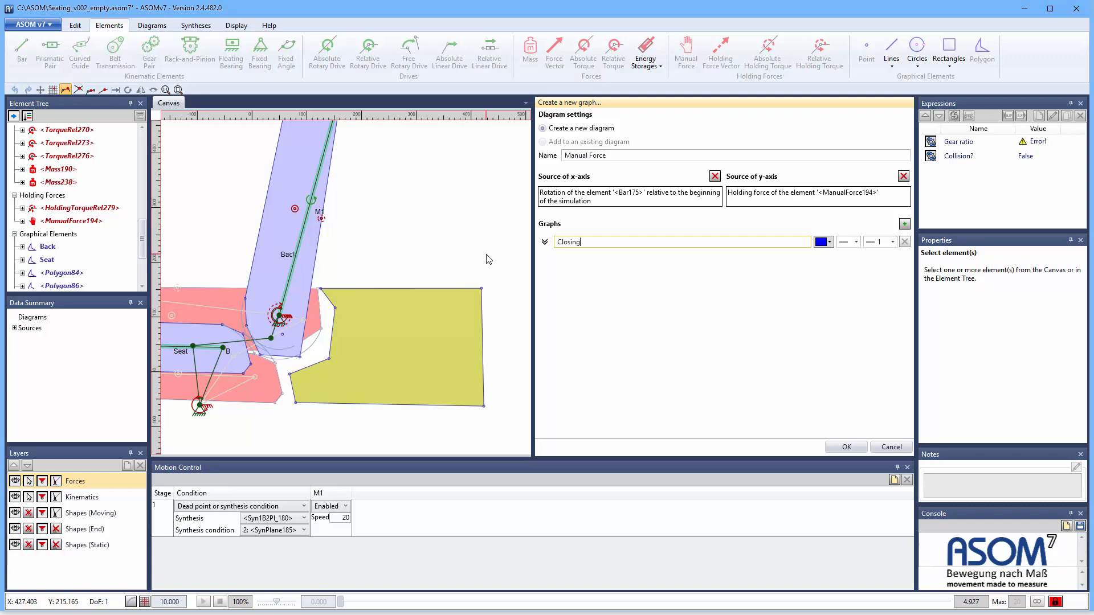
pyautogui.click(846, 448)
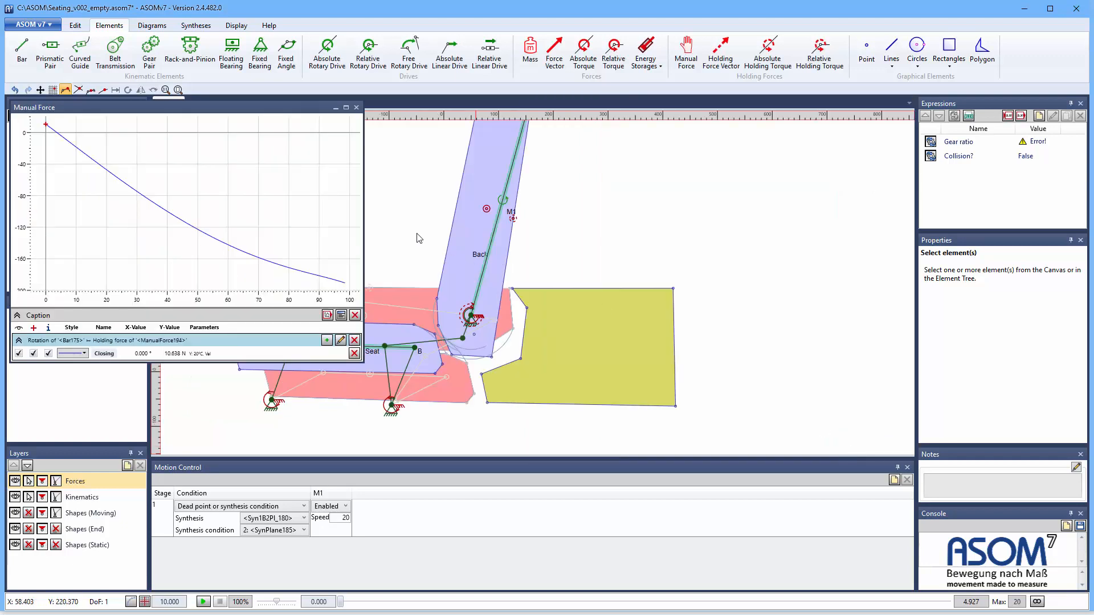
# - Move the Manual Force diagram window clear of the mechanism and run the simulation position through the seat's motion
pyautogui.moveTo(142, 108); pyautogui.dragTo(718, 169)
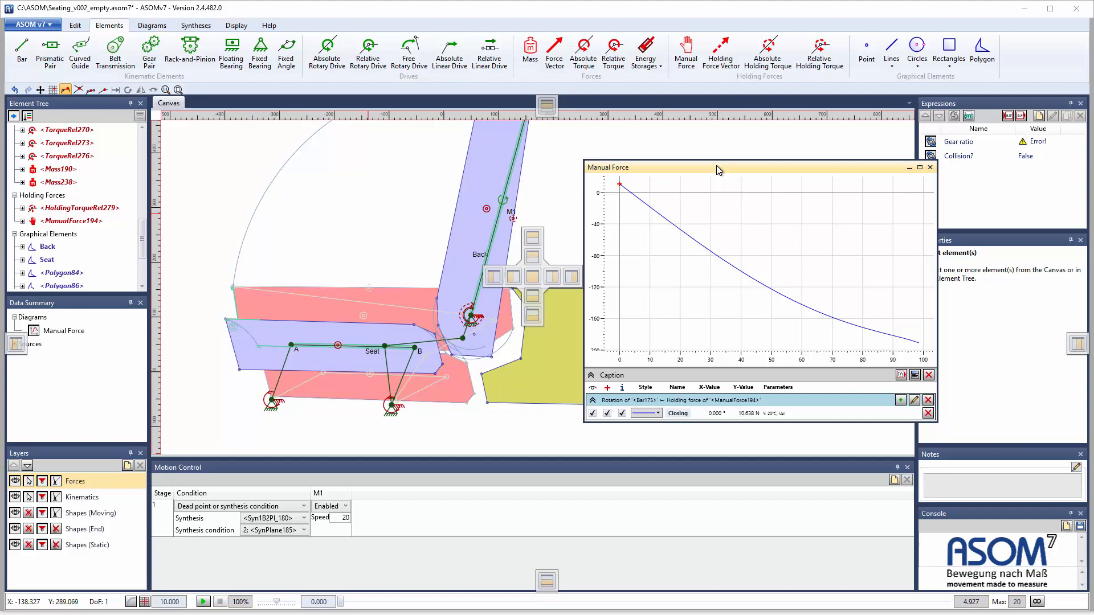
pyautogui.moveTo(717, 167); pyautogui.dragTo(717, 167)
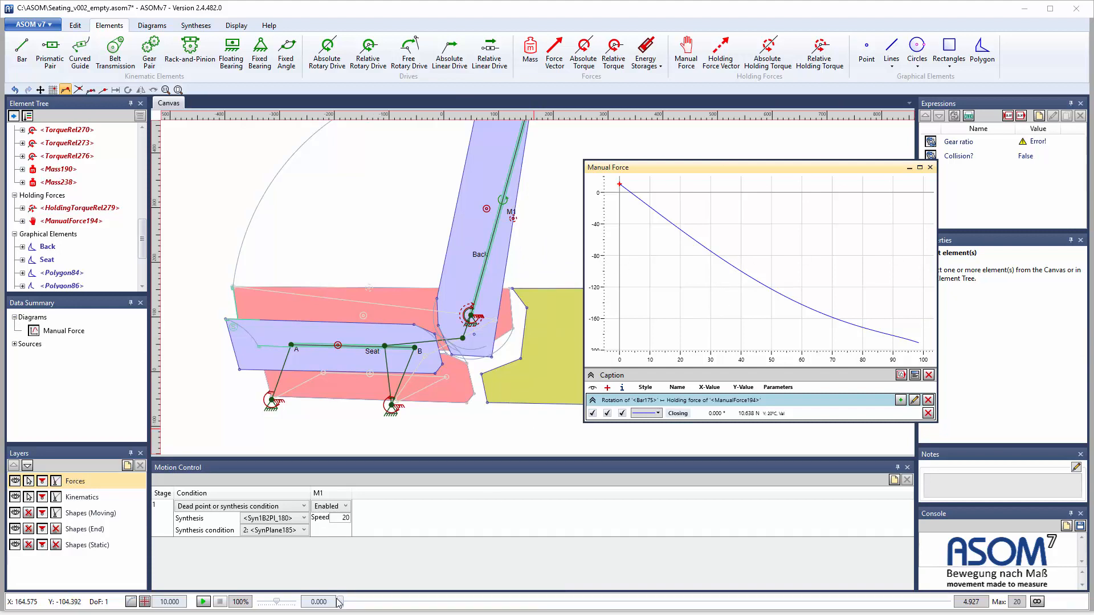
pyautogui.moveTo(340, 602)
pyautogui.mouseDown()
pyautogui.moveTo(938, 603)
pyautogui.moveTo(449, 602)
pyautogui.mouseUp()
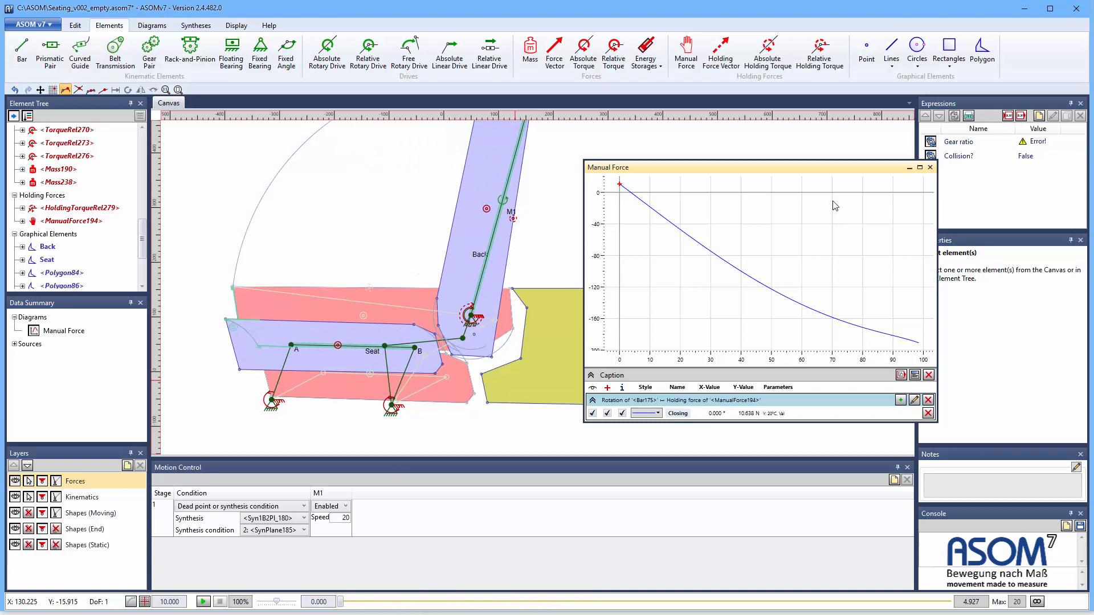
# - Shift the linkage joint left of B slightly up and right, and adjust the positions of the fixed bearings below A and B
pyautogui.click(41, 89)
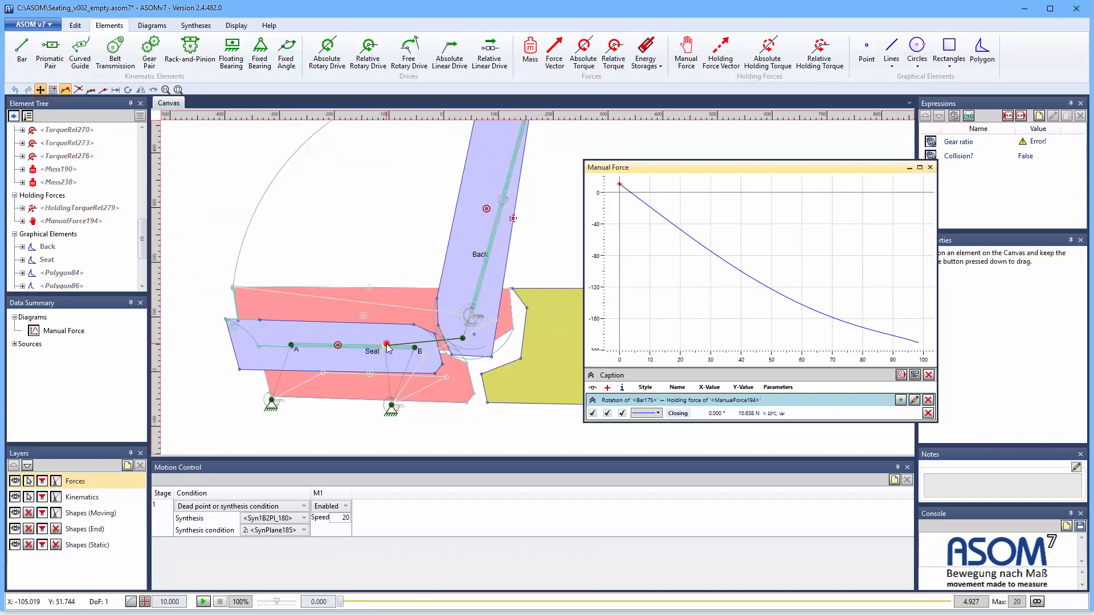
pyautogui.moveTo(385, 345)
pyautogui.mouseDown()
pyautogui.moveTo(381, 357)
pyautogui.moveTo(373, 341)
pyautogui.moveTo(391, 341)
pyautogui.mouseUp()
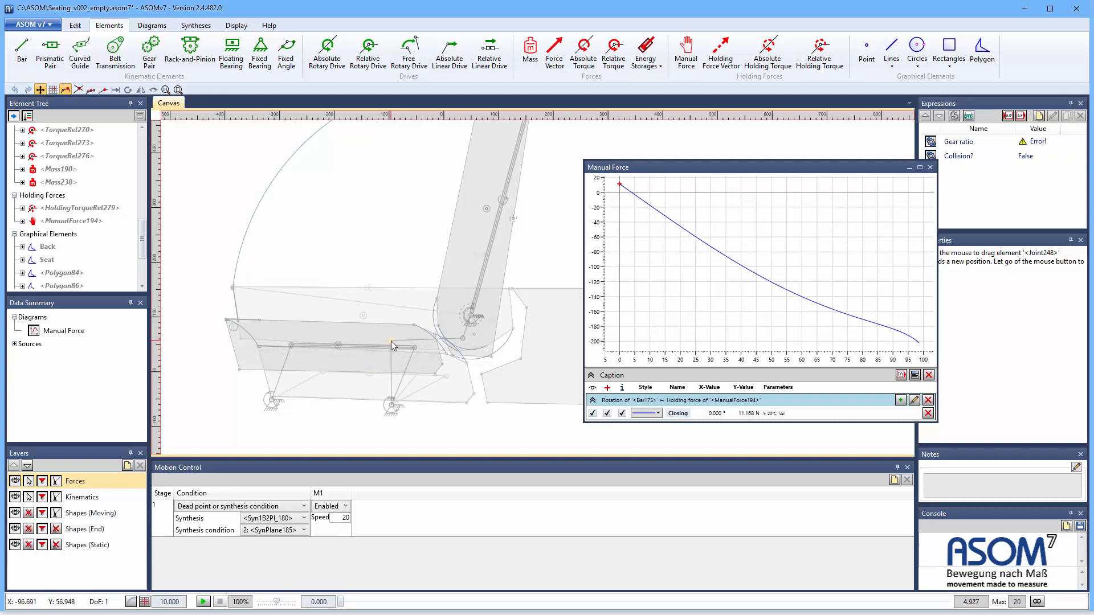
pyautogui.moveTo(391, 341); pyautogui.dragTo(391, 341)
pyautogui.moveTo(272, 399)
pyautogui.mouseDown()
pyautogui.moveTo(292, 403)
pyautogui.moveTo(245, 404)
pyautogui.moveTo(274, 393)
pyautogui.mouseUp()
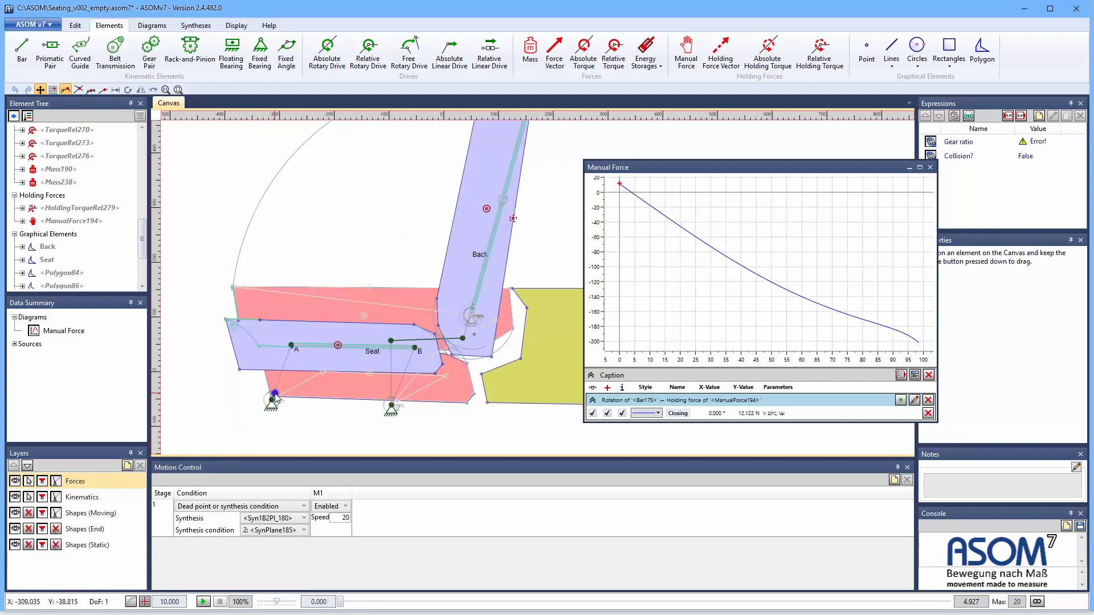
pyautogui.moveTo(392, 406); pyautogui.dragTo(413, 405)
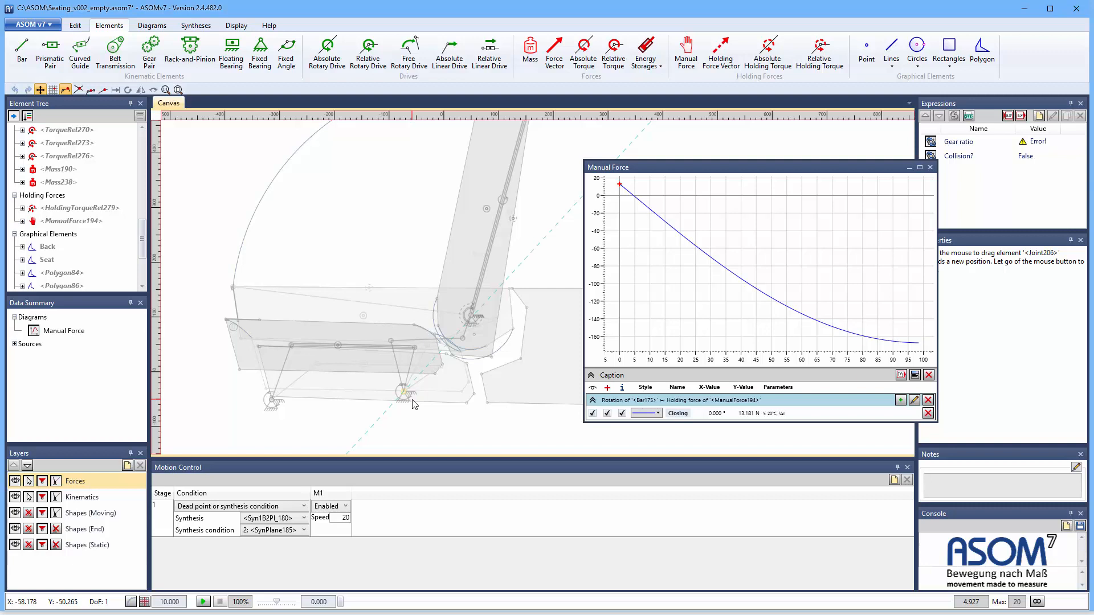
pyautogui.moveTo(414, 405); pyautogui.dragTo(414, 405)
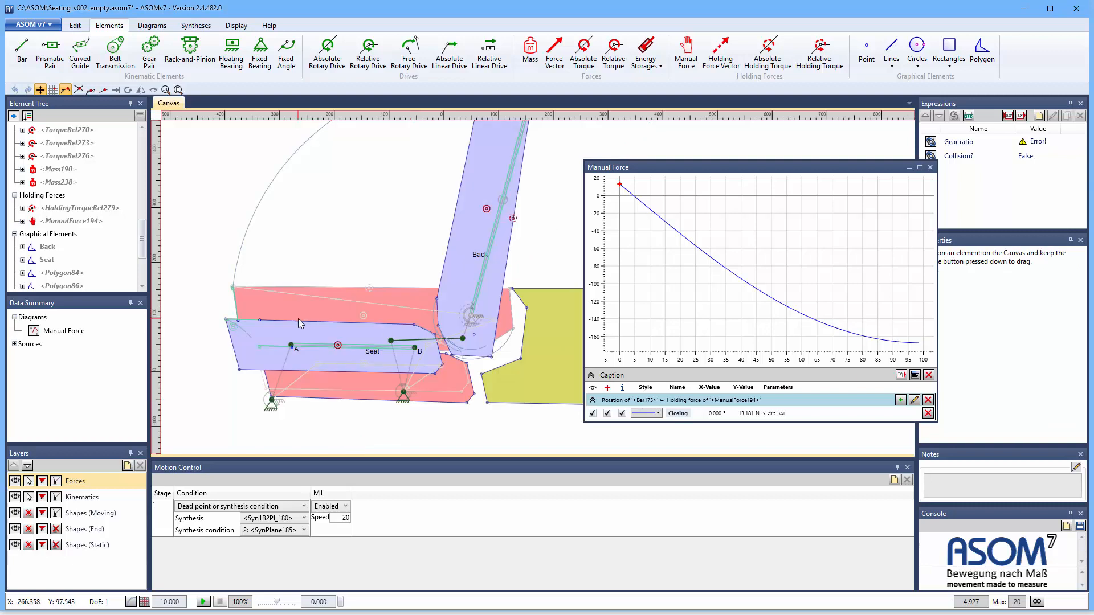
# - Lower the linkage joint left of B to about X -102, Y 35
pyautogui.moveTo(390, 341)
pyautogui.mouseDown()
pyautogui.moveTo(401, 338)
pyautogui.moveTo(386, 358)
pyautogui.mouseUp()
pyautogui.scroll(4, 445, 391)
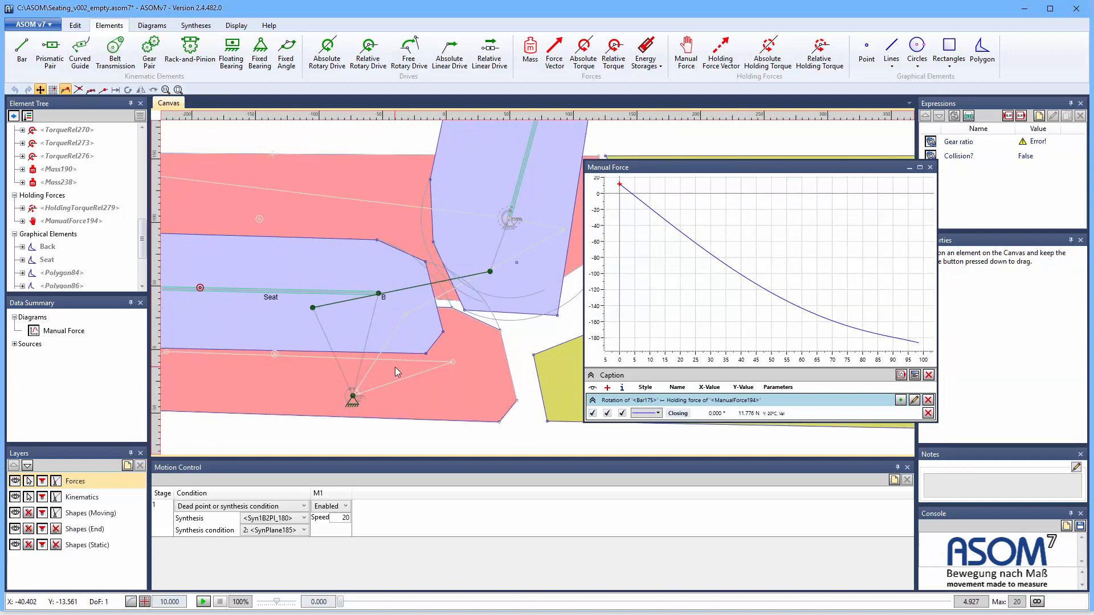
pyautogui.moveTo(313, 309); pyautogui.dragTo(319, 305)
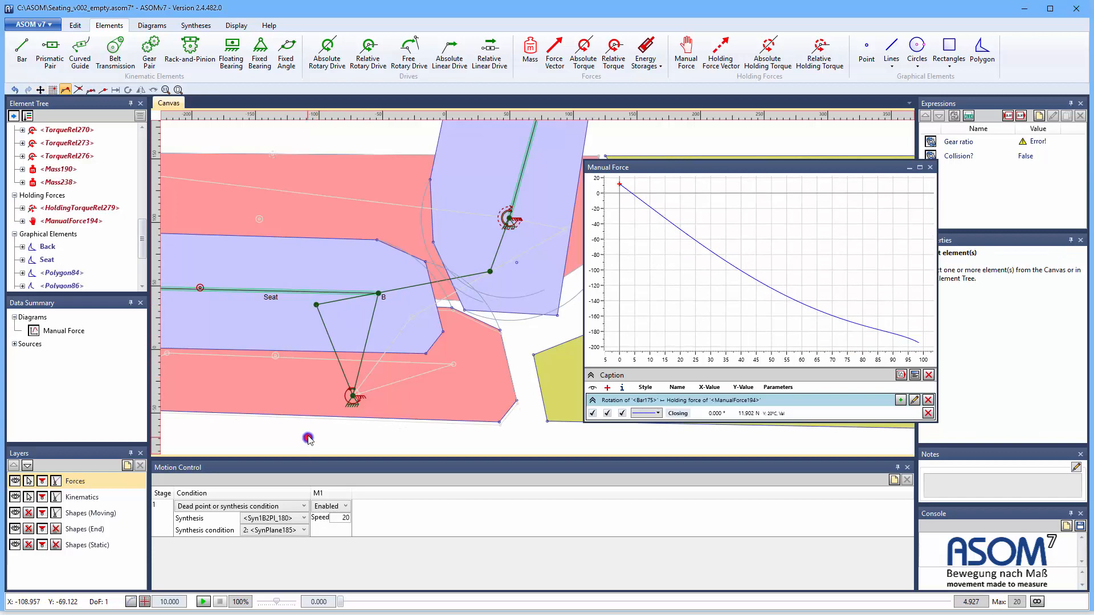
# - Nudge the linkage joint left of B in single-unit steps to X -103.236, Y 35.279, and clear the selection
pyautogui.click(317, 306)
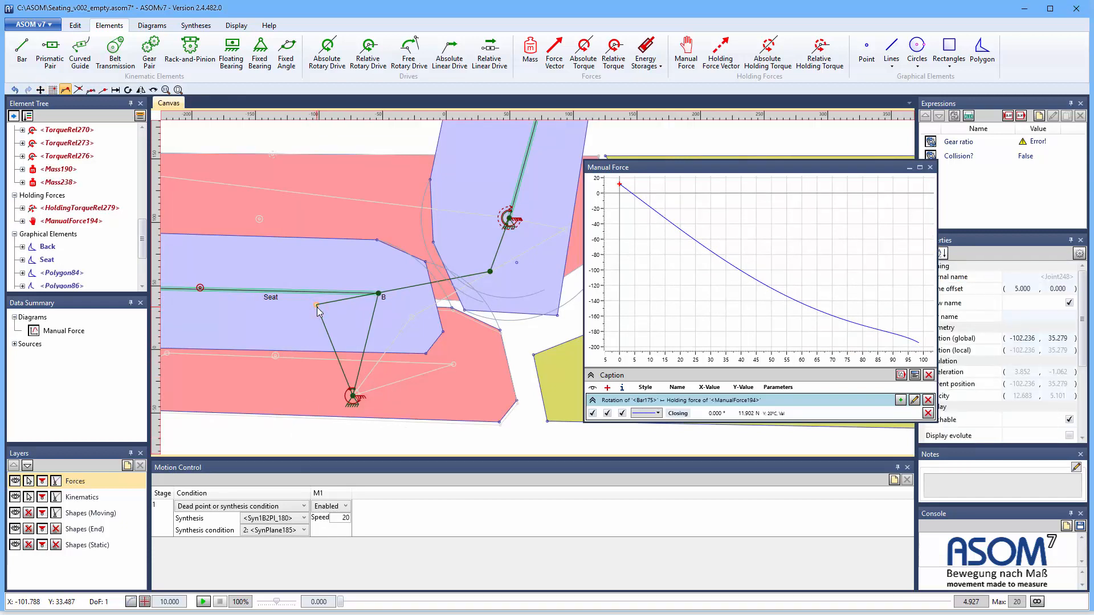
pyautogui.press('Up')
pyautogui.press('Right')
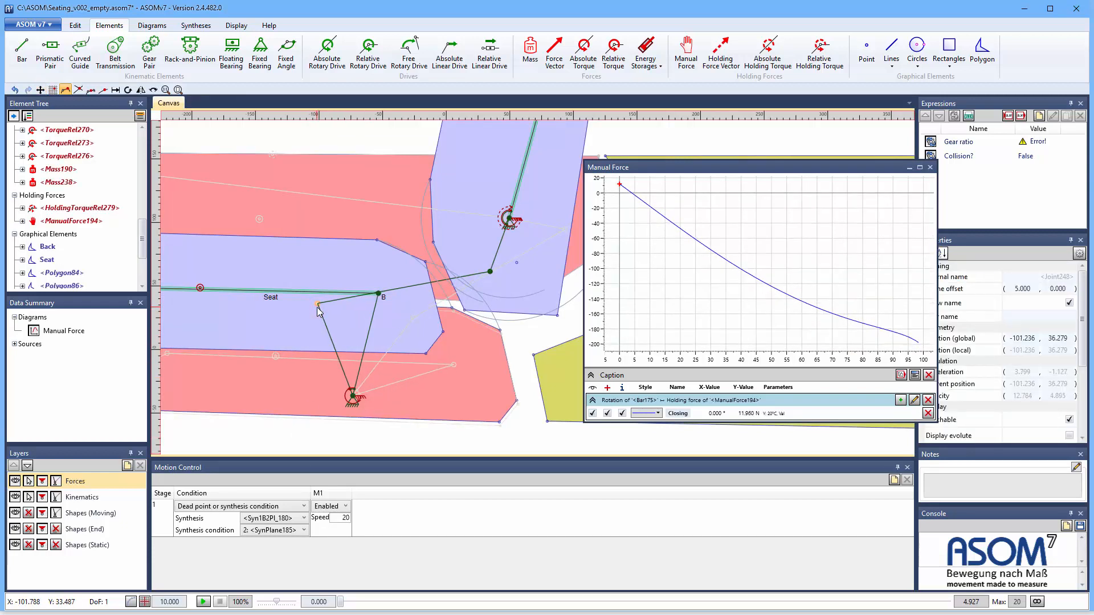
pyautogui.press('Left')
pyautogui.press('Left')
pyautogui.press('Down')
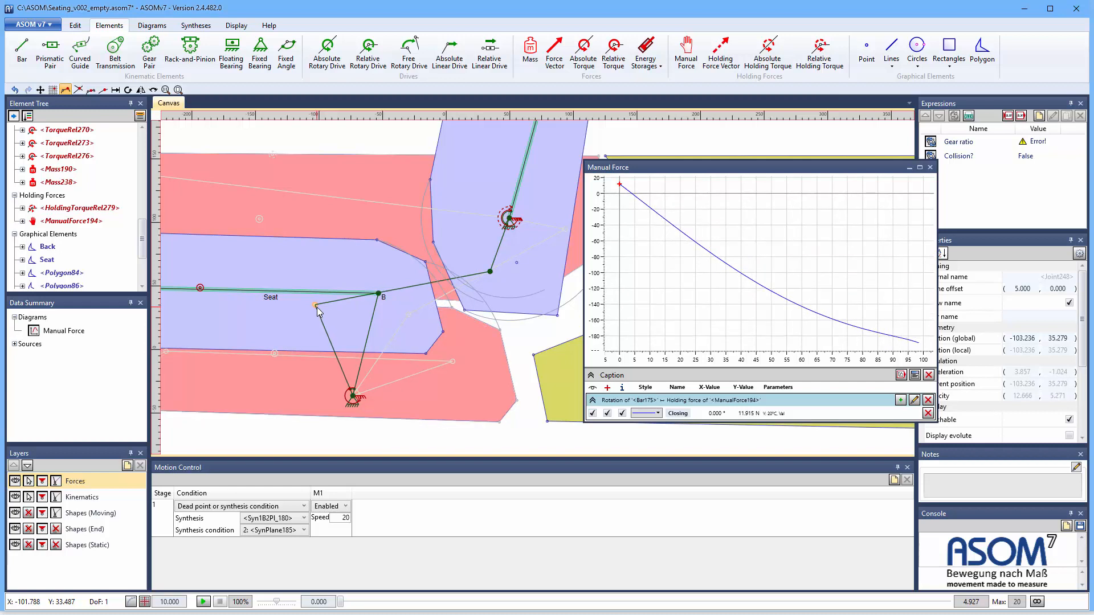
pyautogui.click(293, 438)
# - Try small position changes on the backrest mass and the seat mass
pyautogui.scroll(-5, 453, 359)
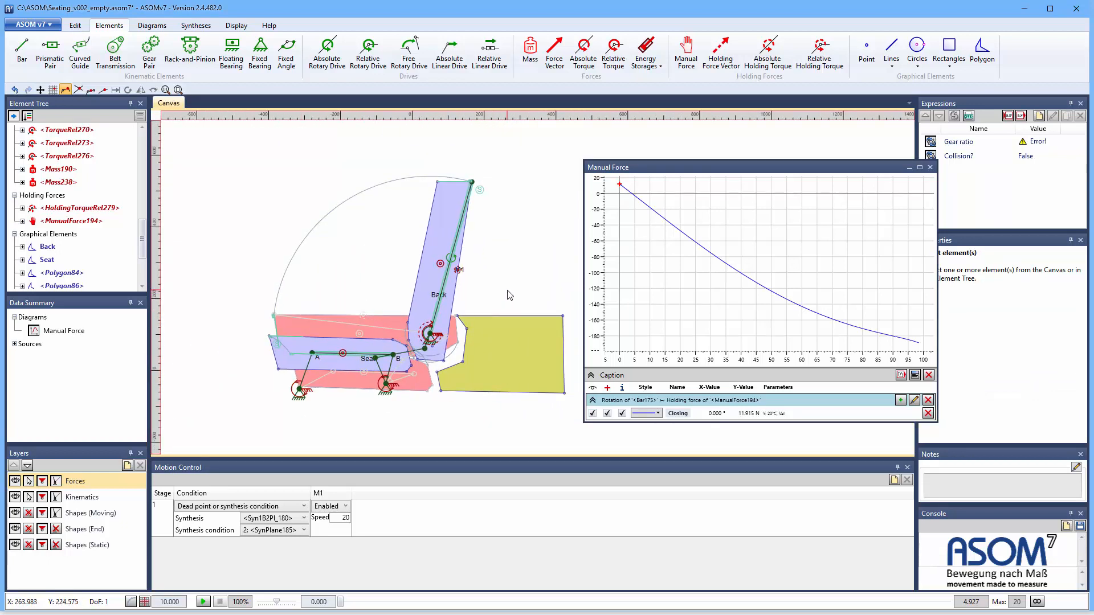
pyautogui.scroll(1, 521, 278)
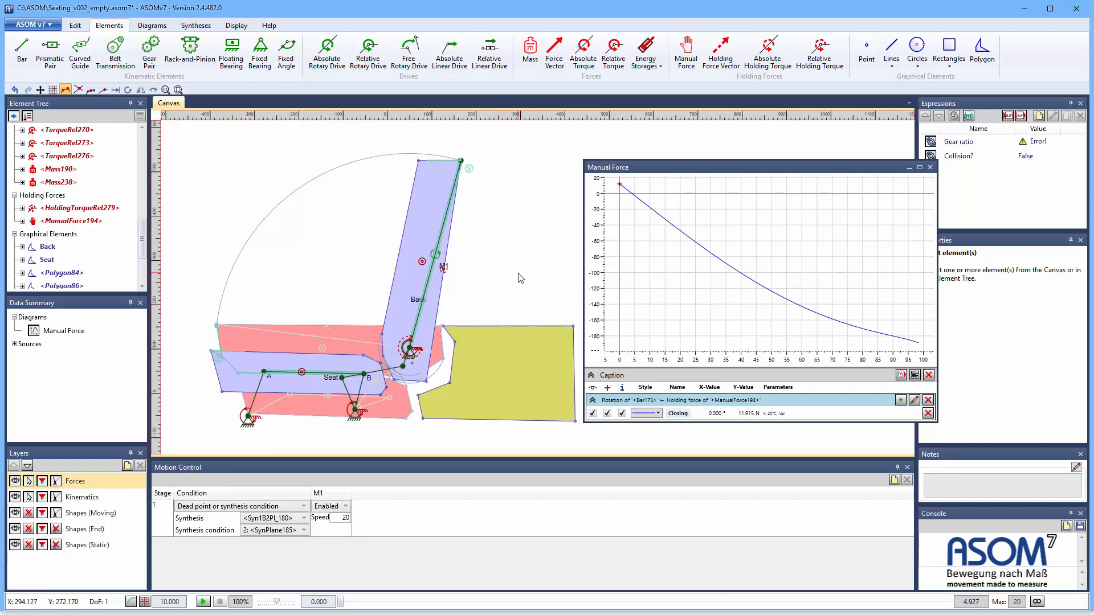
pyautogui.click(40, 89)
pyautogui.moveTo(421, 261)
pyautogui.mouseDown()
pyautogui.moveTo(416, 285)
pyautogui.moveTo(428, 238)
pyautogui.moveTo(423, 265)
pyautogui.mouseUp()
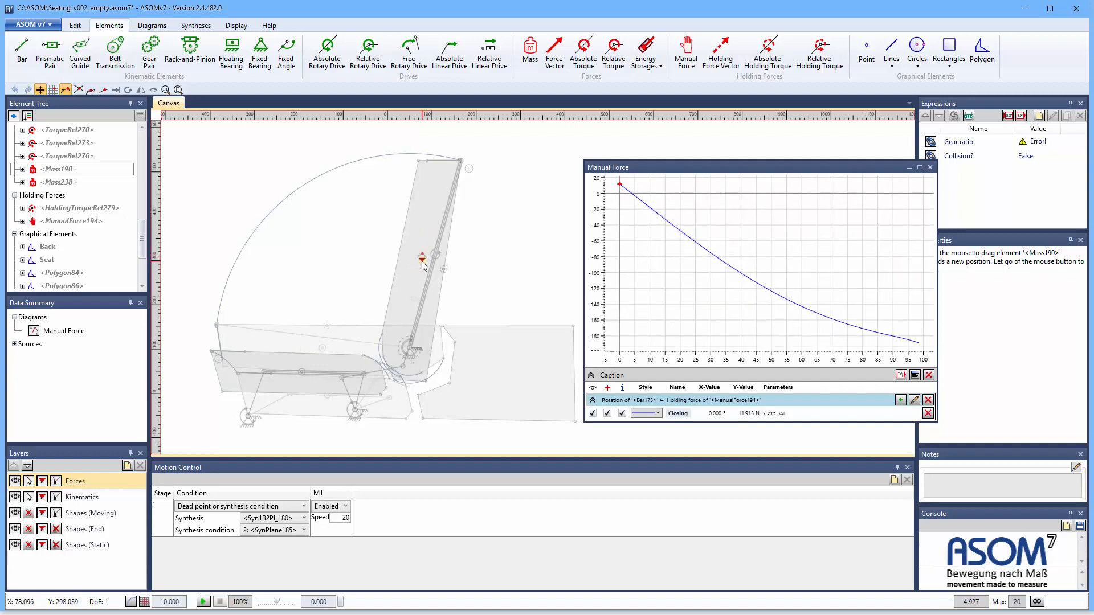
pyautogui.click(302, 370)
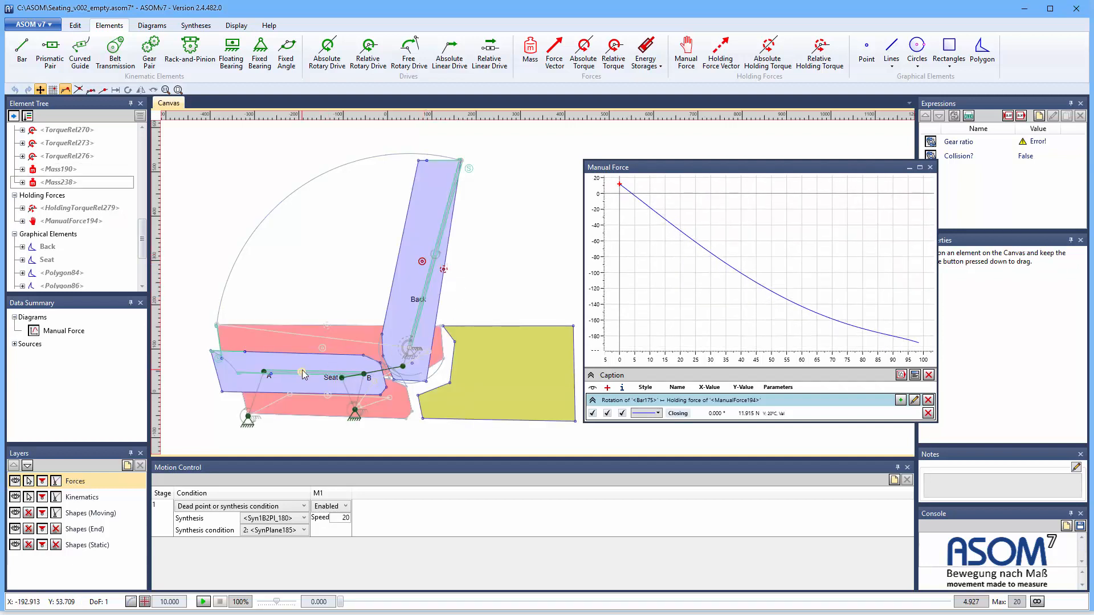
pyautogui.moveTo(302, 371)
pyautogui.mouseDown()
pyautogui.moveTo(277, 375)
pyautogui.moveTo(336, 375)
pyautogui.moveTo(302, 373)
pyautogui.mouseUp()
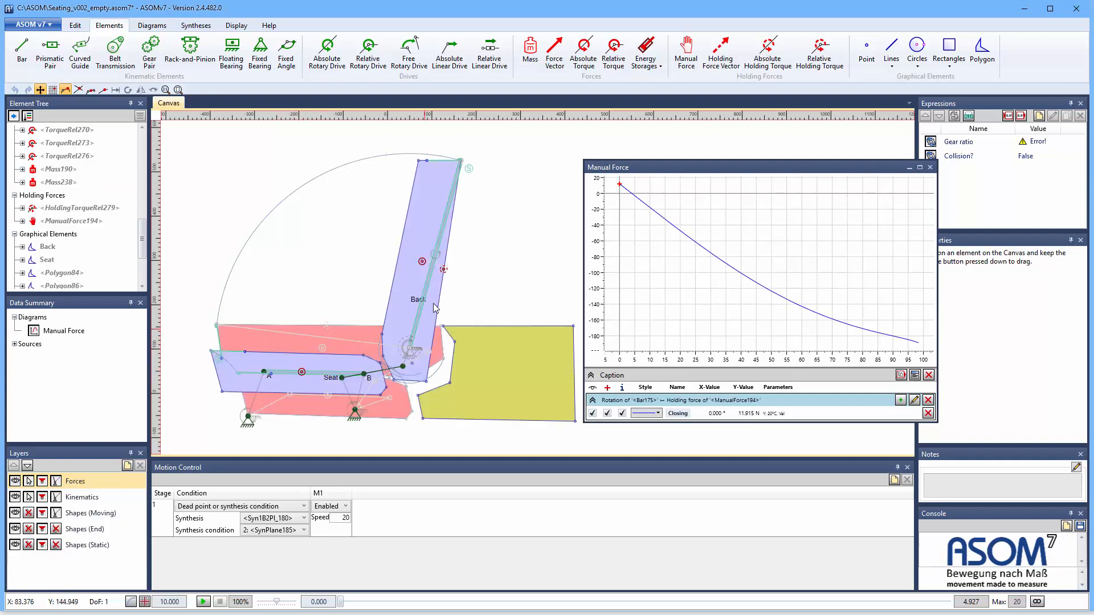
# - Switch on an additional snap mode and try repositioning the manual force on the backrest's rear edge
pyautogui.moveTo(446, 273)
pyautogui.mouseDown()
pyautogui.moveTo(441, 291)
pyautogui.moveTo(444, 271)
pyautogui.mouseUp()
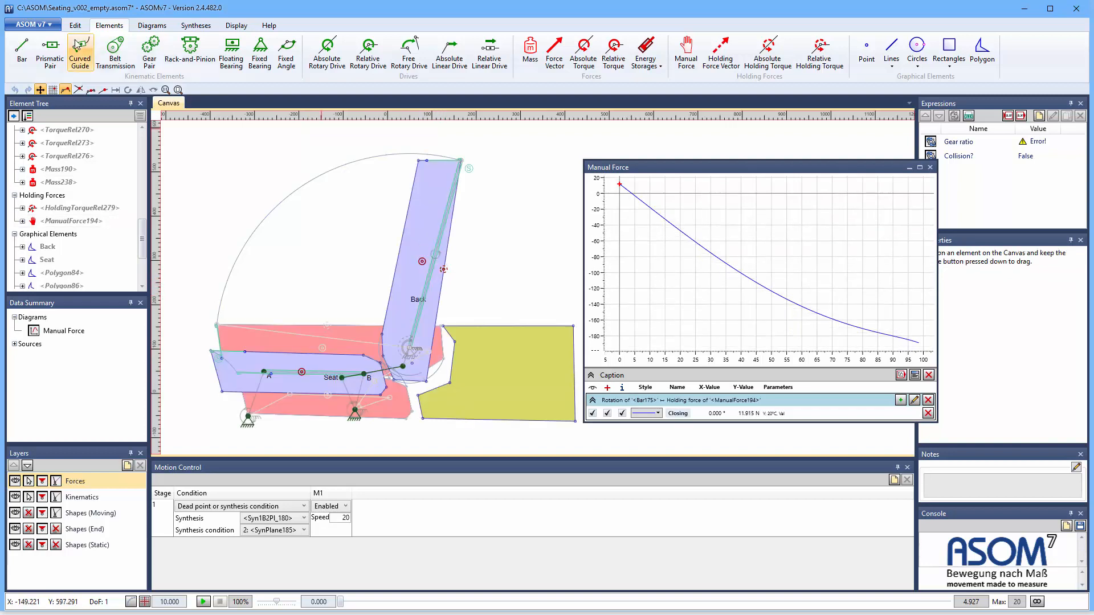
pyautogui.click(103, 90)
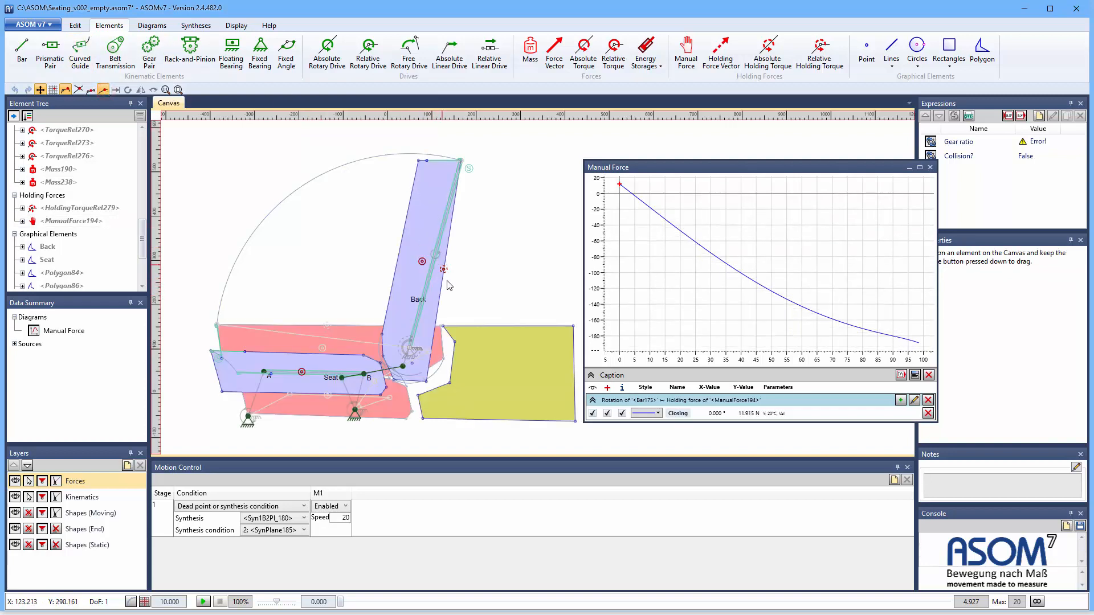
pyautogui.moveTo(443, 269)
pyautogui.mouseDown()
pyautogui.moveTo(448, 234)
pyautogui.moveTo(442, 305)
pyautogui.moveTo(444, 265)
pyautogui.mouseUp()
# - Add another graph to the Manual Force diagram with a dashed line style and the name Closing
pyautogui.click(900, 399)
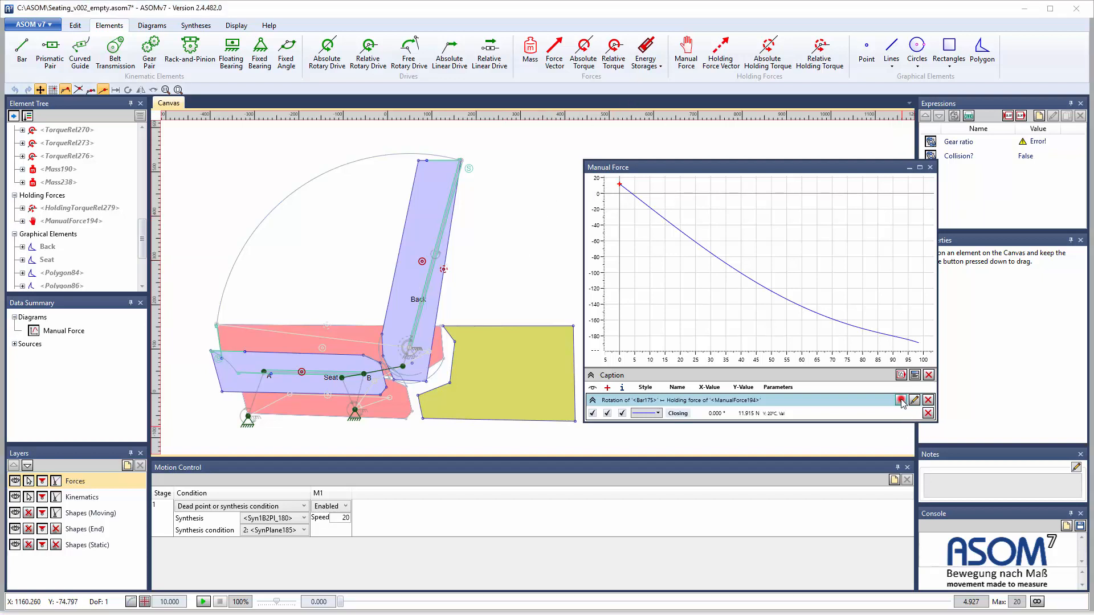
pyautogui.moveTo(857, 169); pyautogui.dragTo(433, 149)
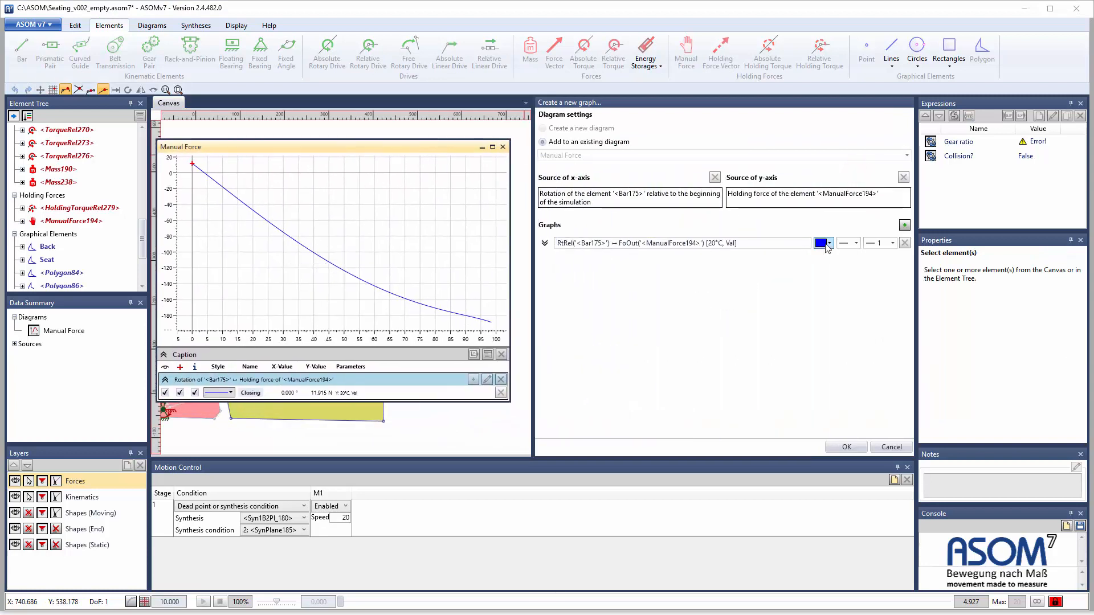
pyautogui.click(828, 245)
pyautogui.click(858, 243)
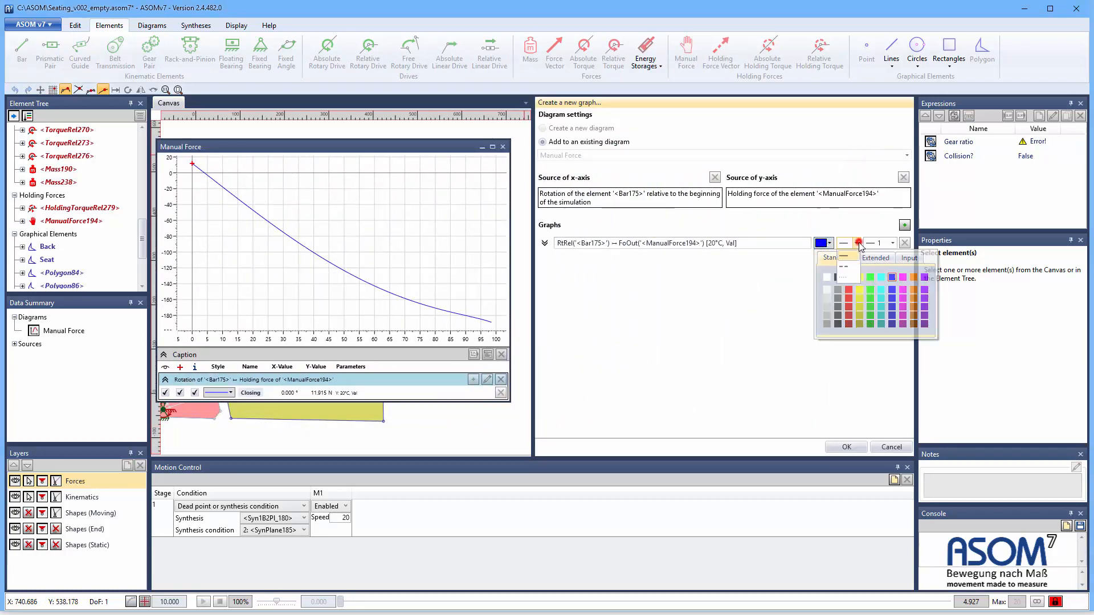
pyautogui.click(852, 266)
pyautogui.moveTo(765, 245); pyautogui.dragTo(557, 243)
pyautogui.write('Closing')
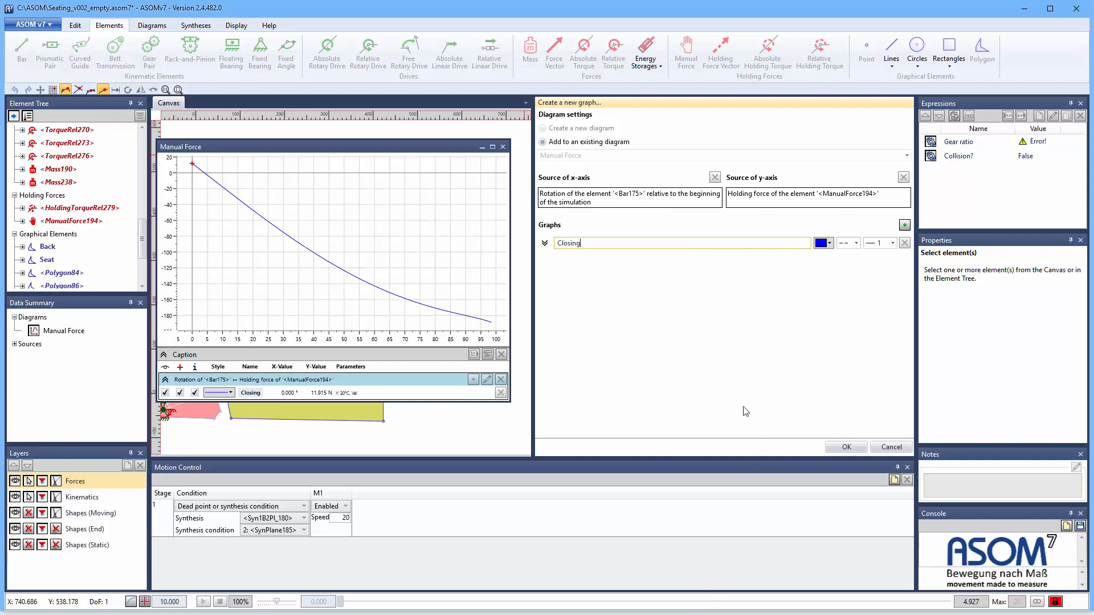
# - Include friction in the y-value of the new dashed blue graph and add it to the Manual Force diagram
pyautogui.click(545, 244)
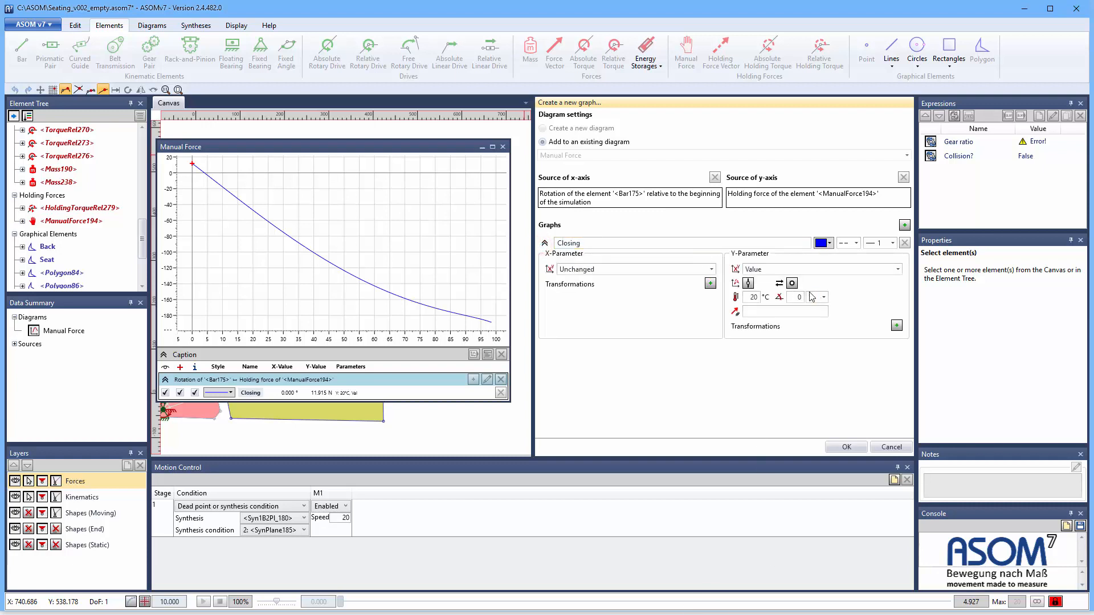
pyautogui.click(792, 283)
pyautogui.click(847, 448)
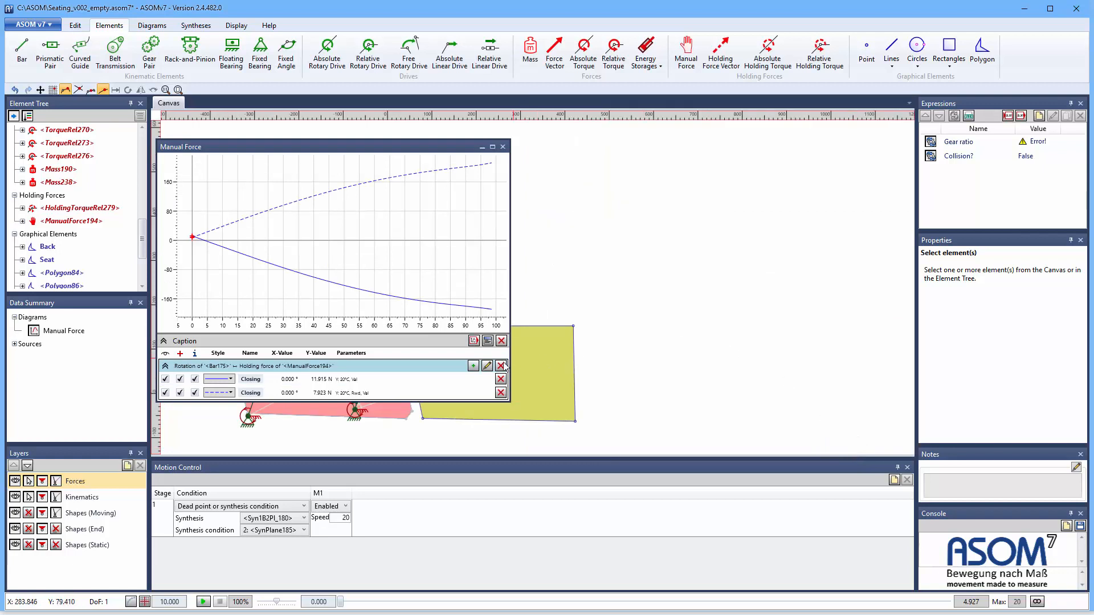
# - Rename the dashed graph in the Manual Force diagram to Opening
pyautogui.click(487, 366)
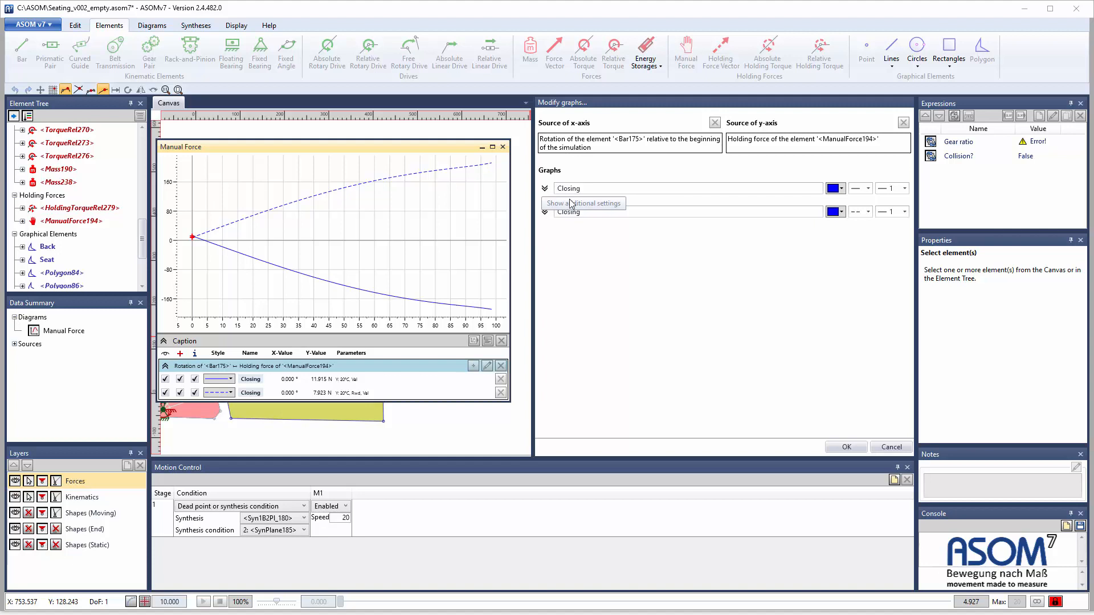
pyautogui.click(603, 211)
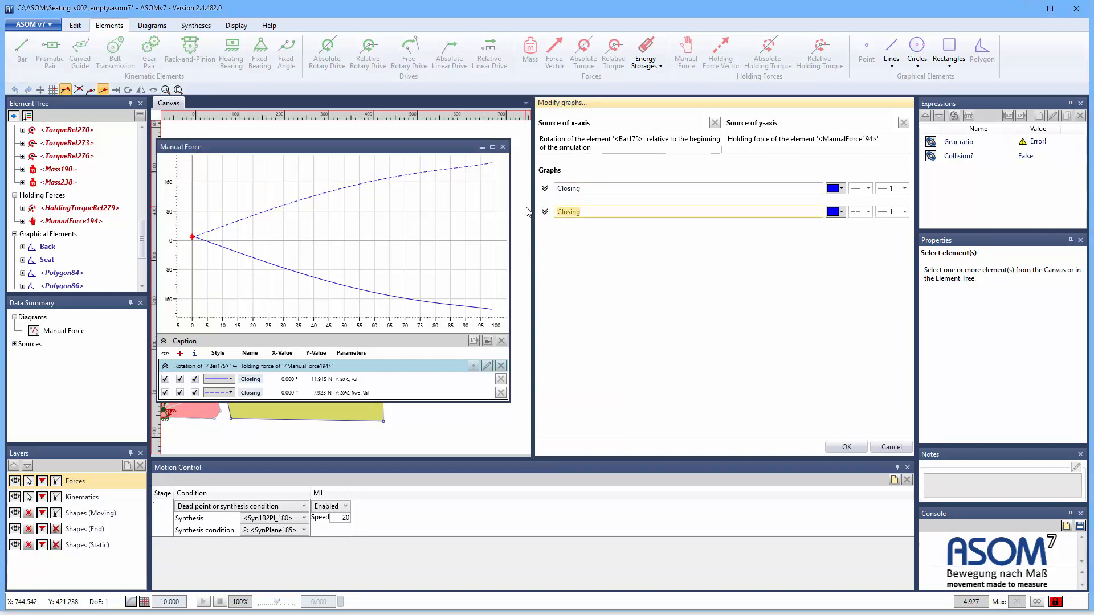
pyautogui.write('Opening')
# - Set the friction direction for the y-value of the solid Closing graph and apply the graph changes
pyautogui.click(544, 189)
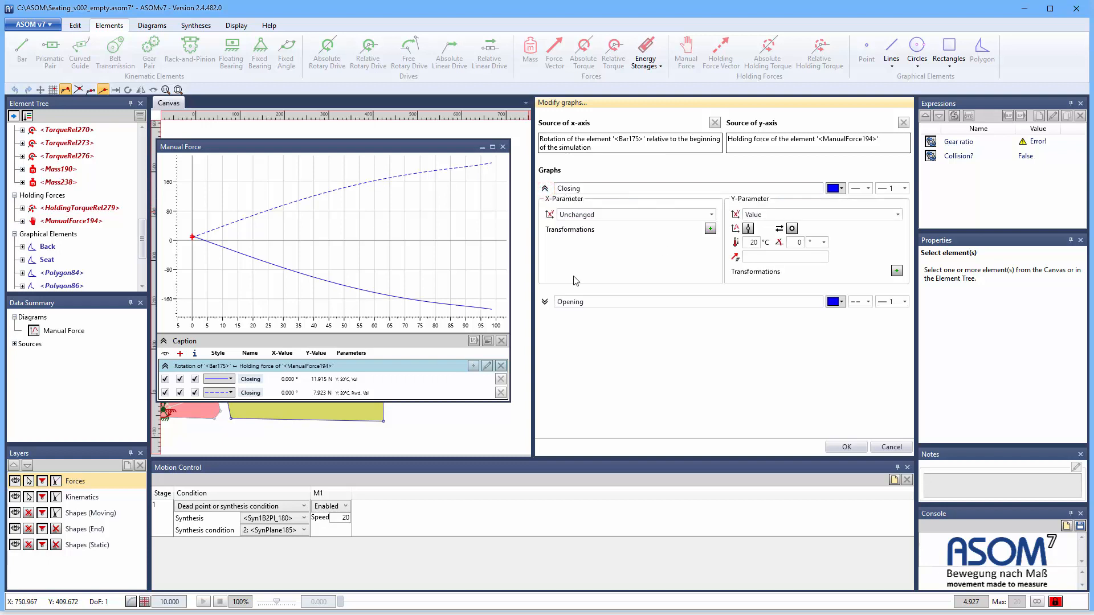
pyautogui.click(545, 302)
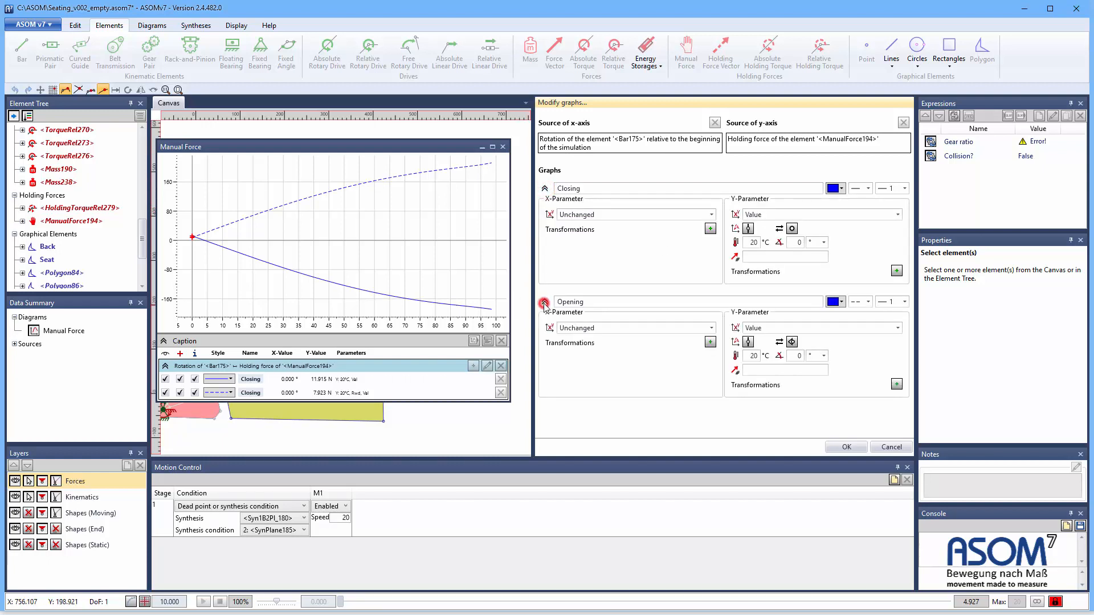
pyautogui.click(792, 341)
pyautogui.click(792, 229)
pyautogui.click(847, 448)
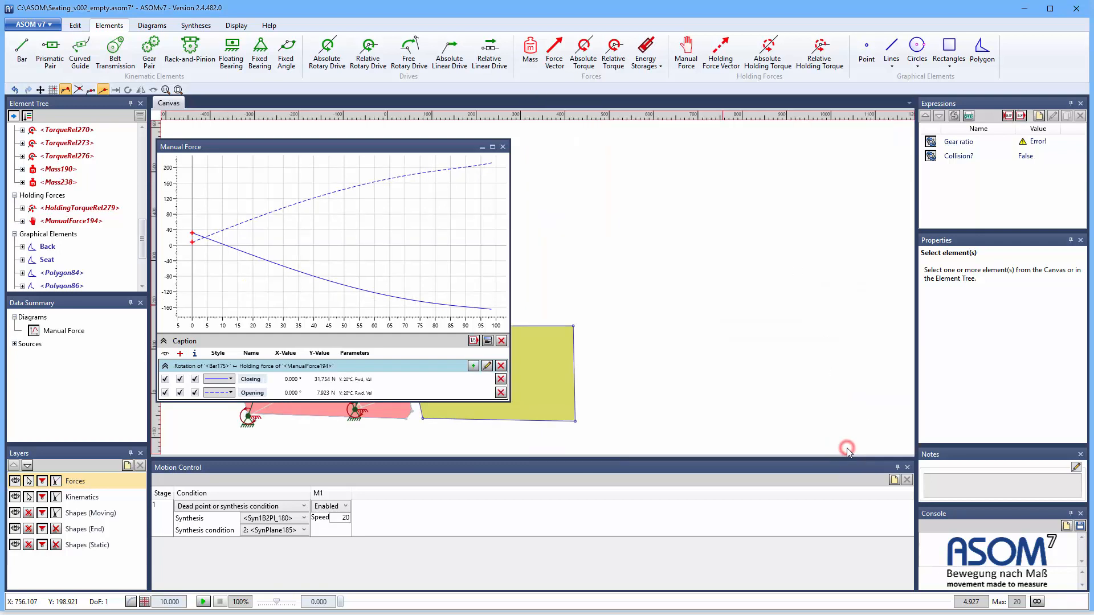
# - Add a red graph named "Opening (no friction)" with the same sources to the Manual Force diagram, leaving friction off
pyautogui.click(489, 368)
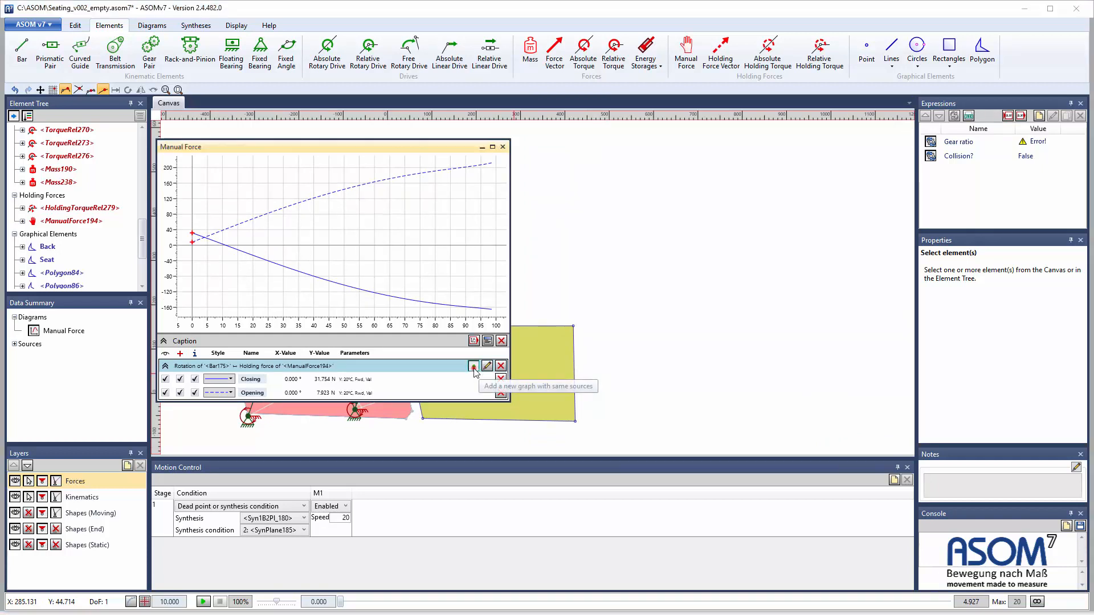
pyautogui.click(829, 243)
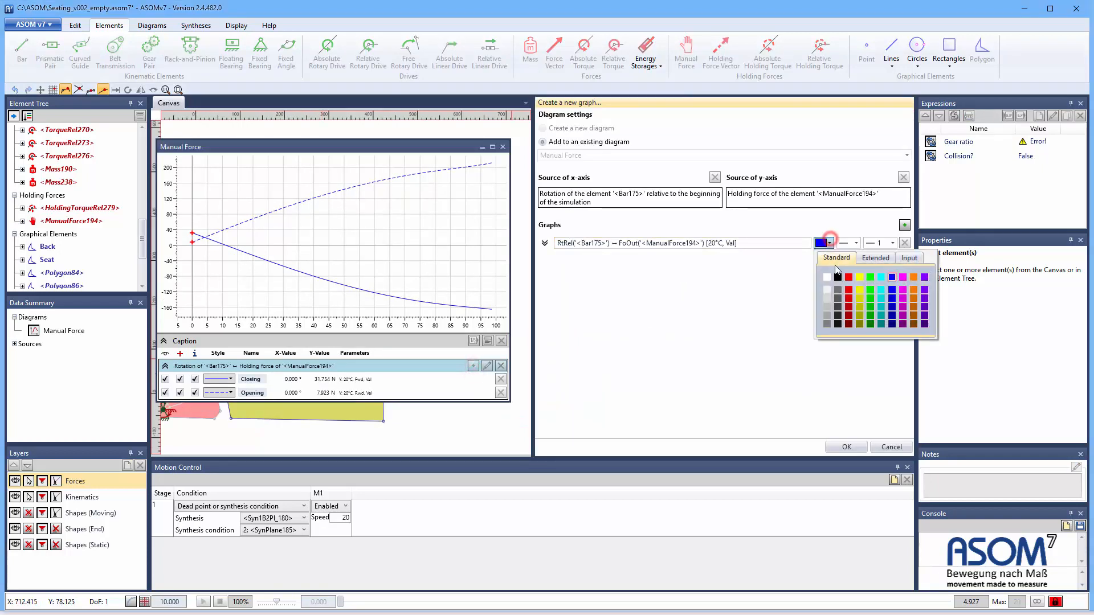
pyautogui.click(848, 275)
pyautogui.click(717, 293)
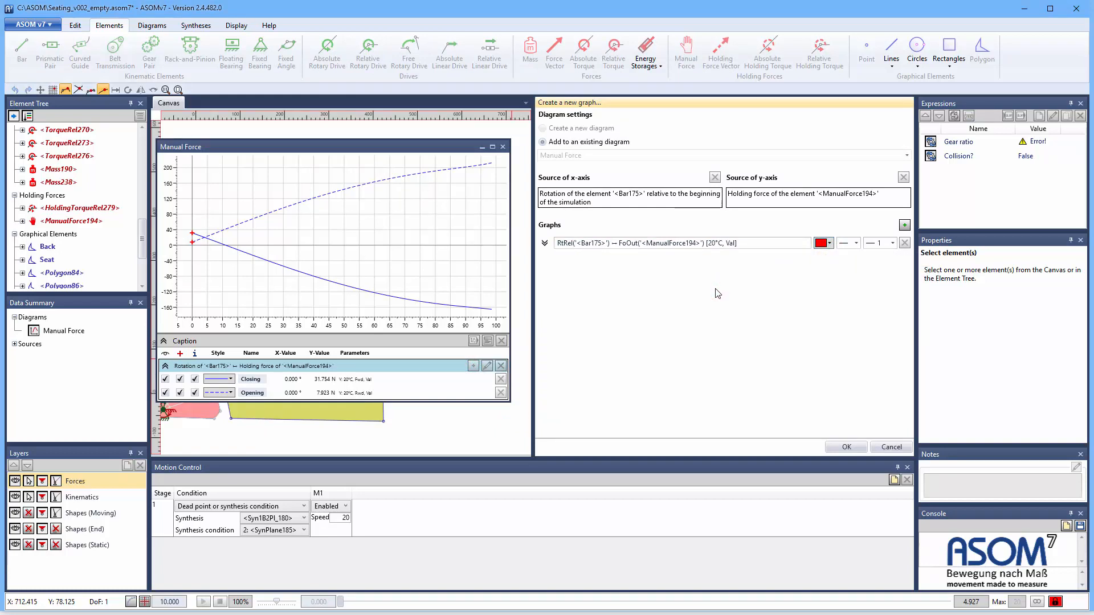
pyautogui.click(544, 243)
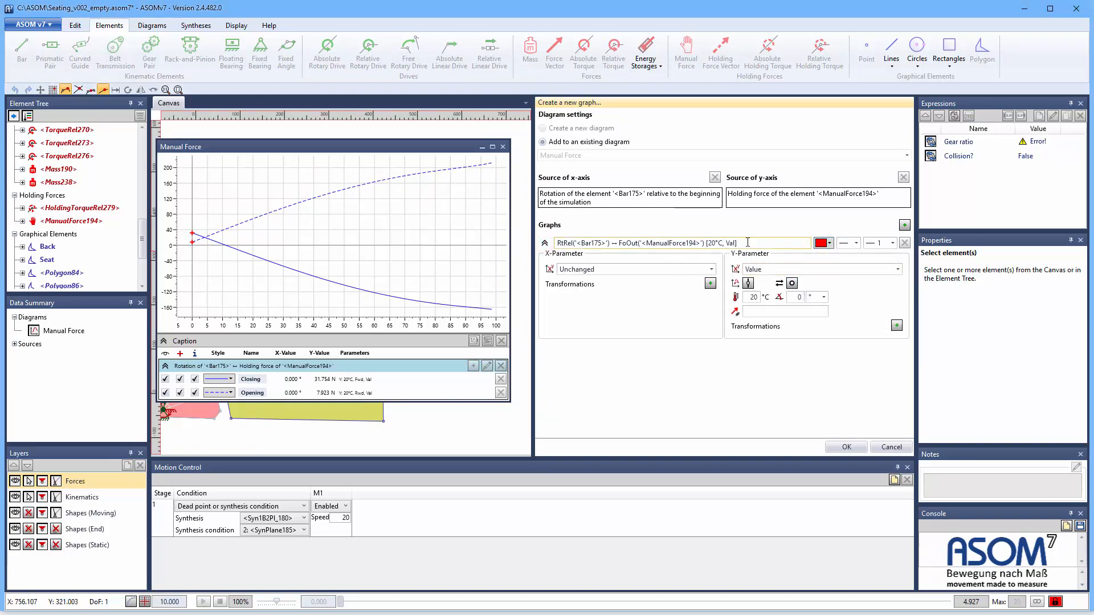
pyautogui.moveTo(757, 241); pyautogui.dragTo(510, 249)
pyautogui.write('Opening (no friction')
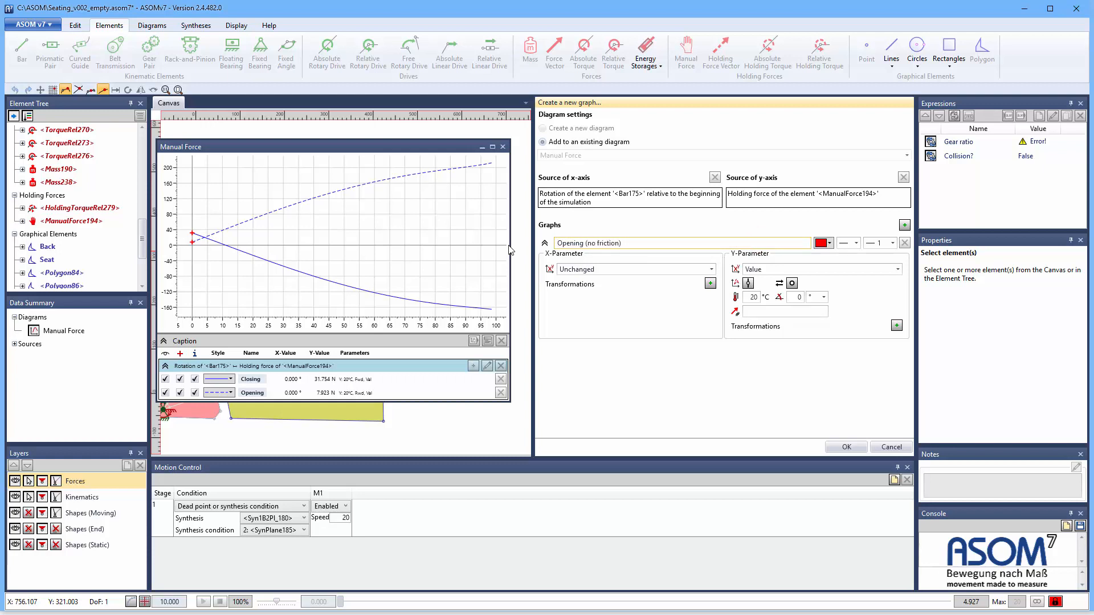
pyautogui.click(836, 449)
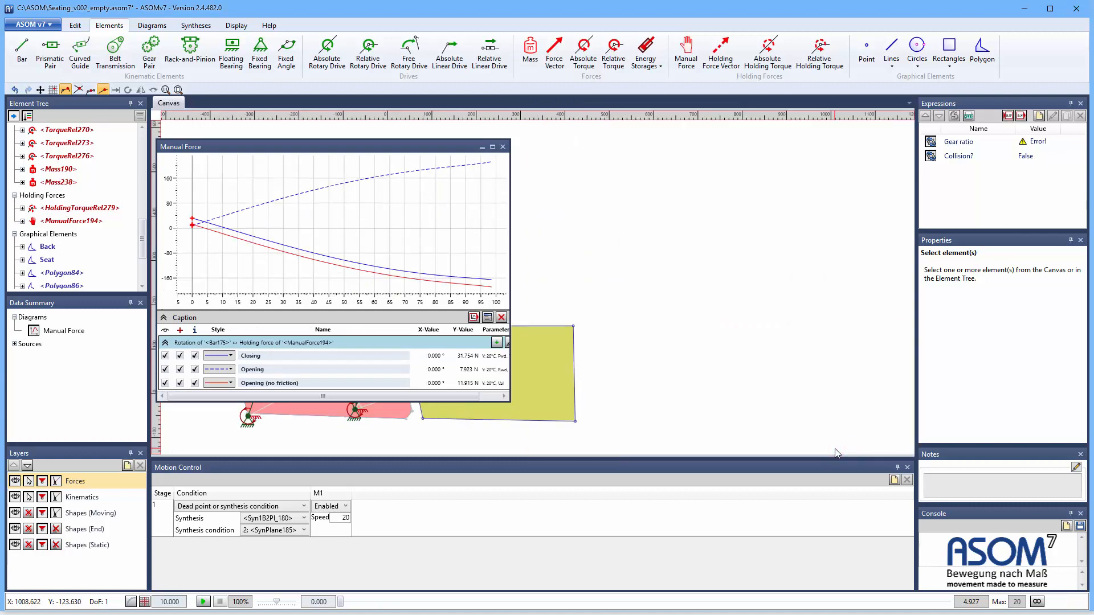
# - Try a positive friction torque of 20000 Nmm on the relative torque at the lower-left fixed bearing, and restore it to 2000 Nmm
pyautogui.moveTo(275, 147); pyautogui.dragTo(830, 88)
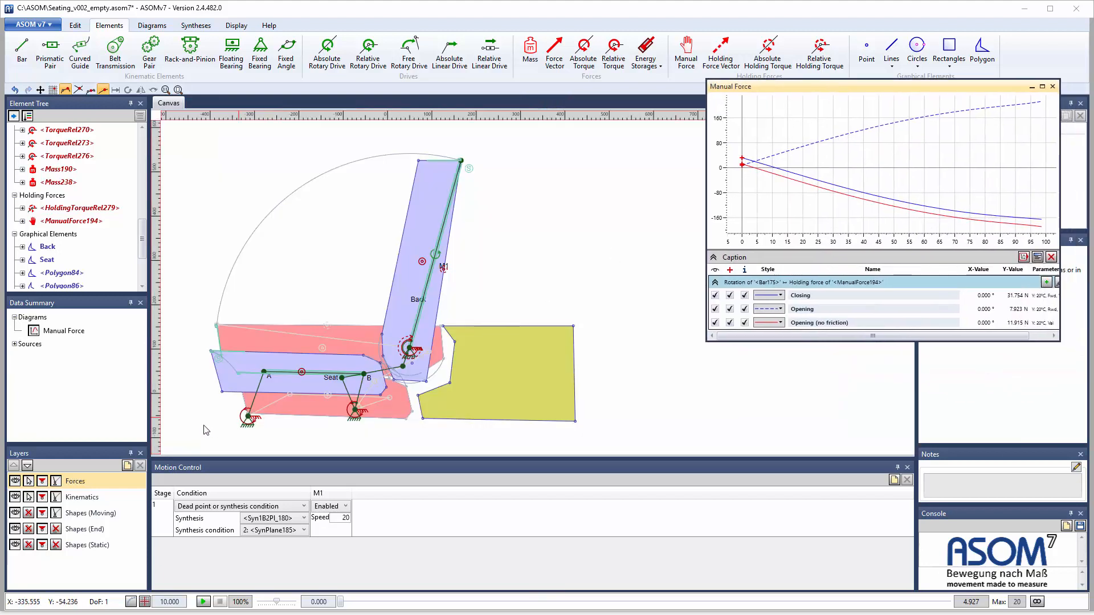
pyautogui.click(244, 417)
pyautogui.rightClick(245, 417)
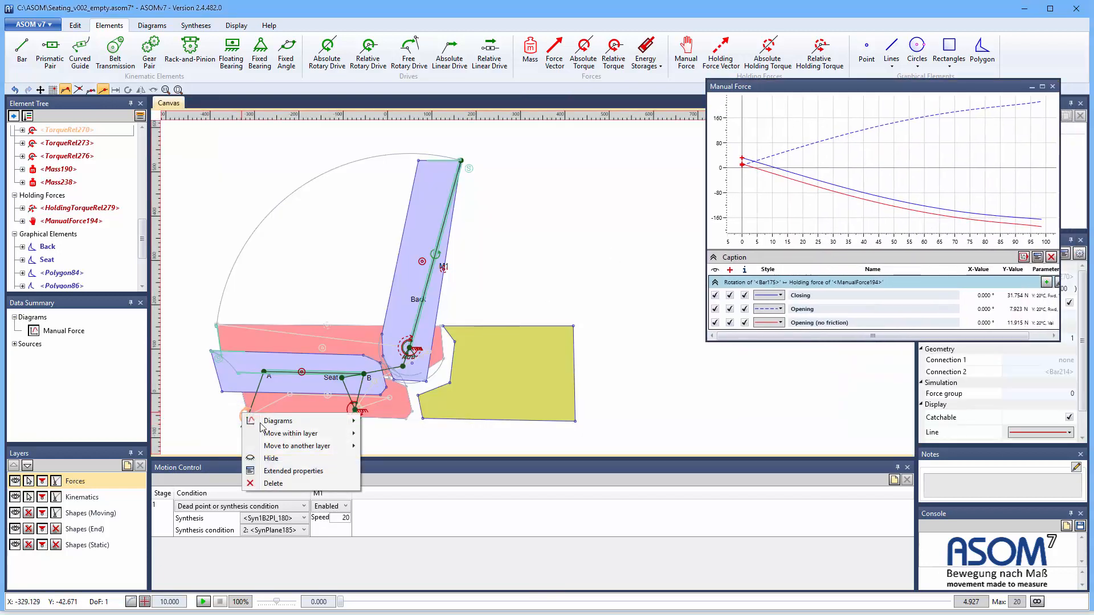
pyautogui.click(284, 472)
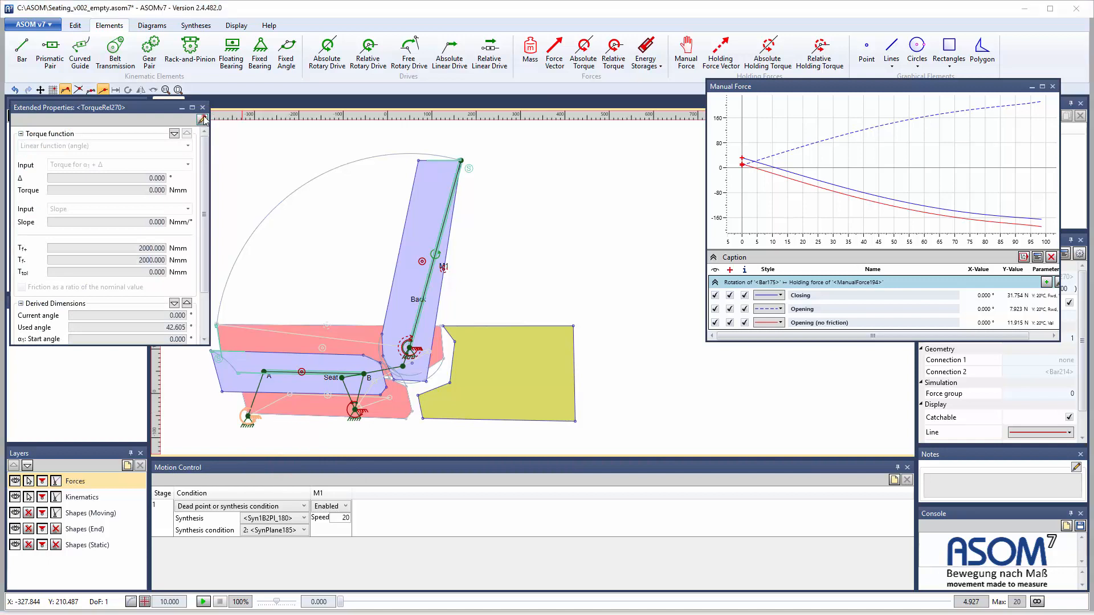
pyautogui.click(140, 247)
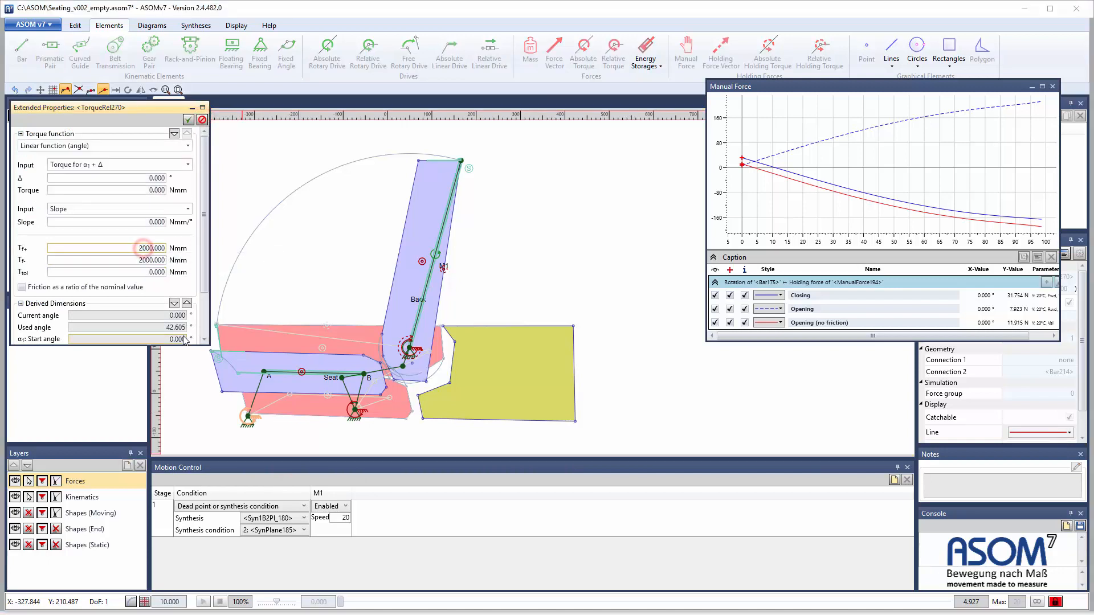
pyautogui.write('0')
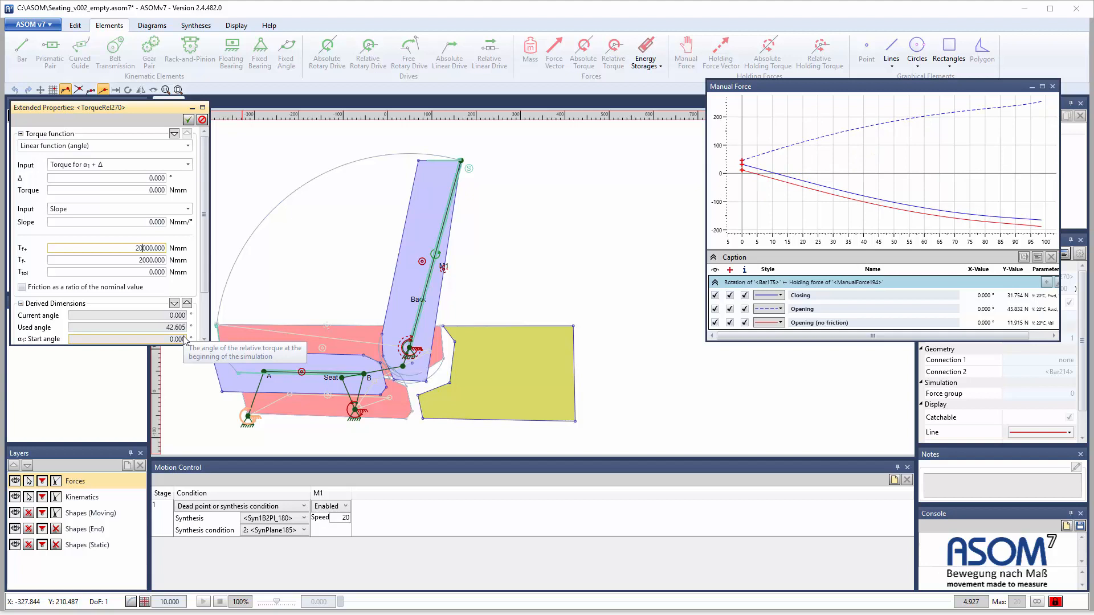
pyautogui.press('BackSpace')
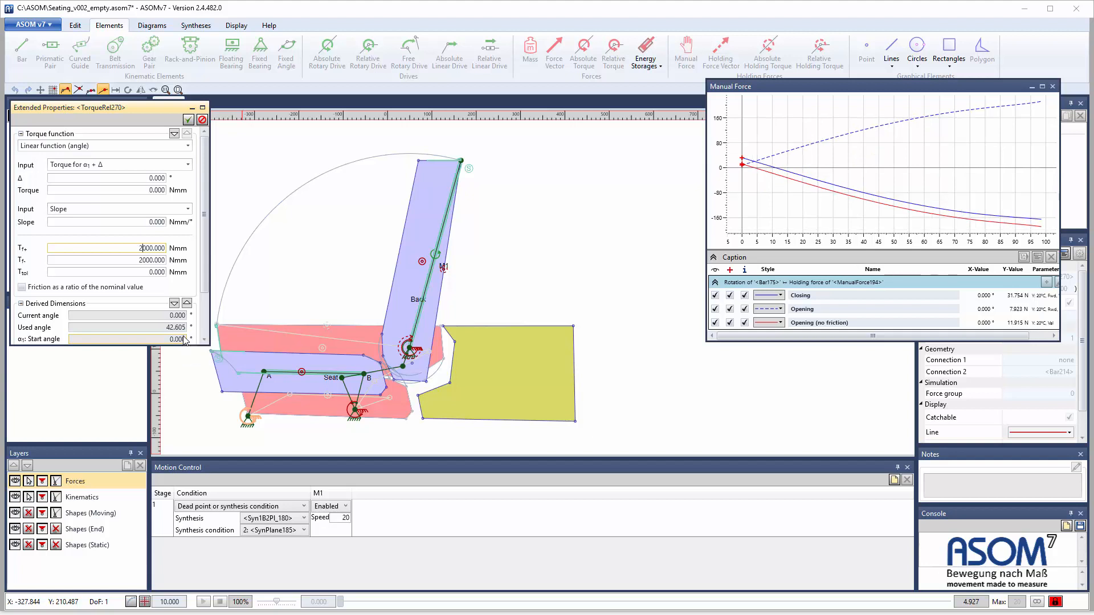
# - Try a negative friction torque of 20000 Nmm on the same relative torque, restore 2000 Nmm and close its extended properties
pyautogui.click(144, 260)
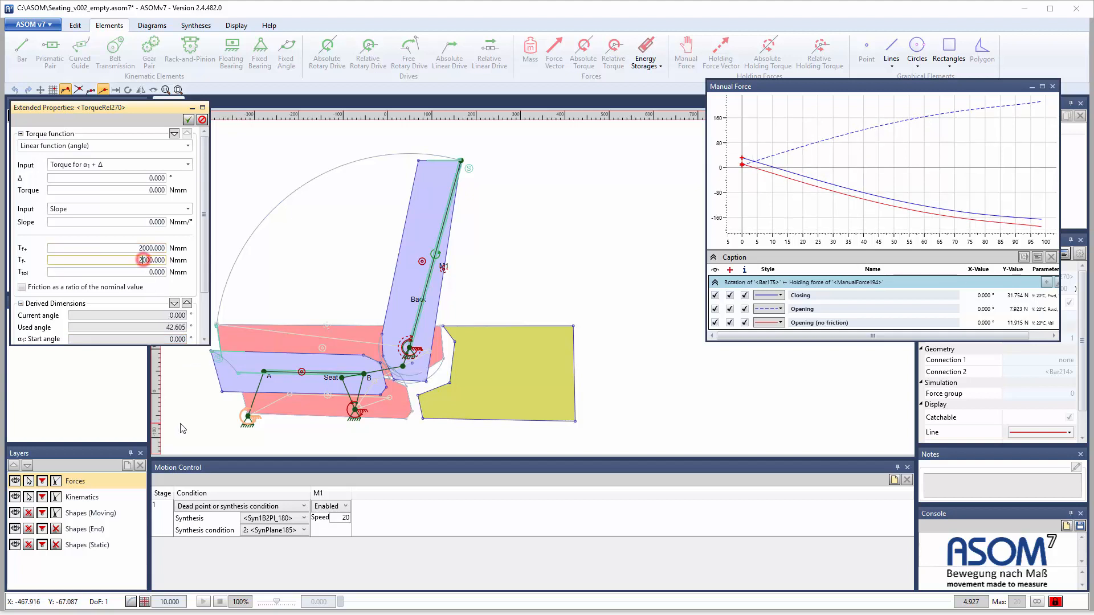
pyautogui.write('0')
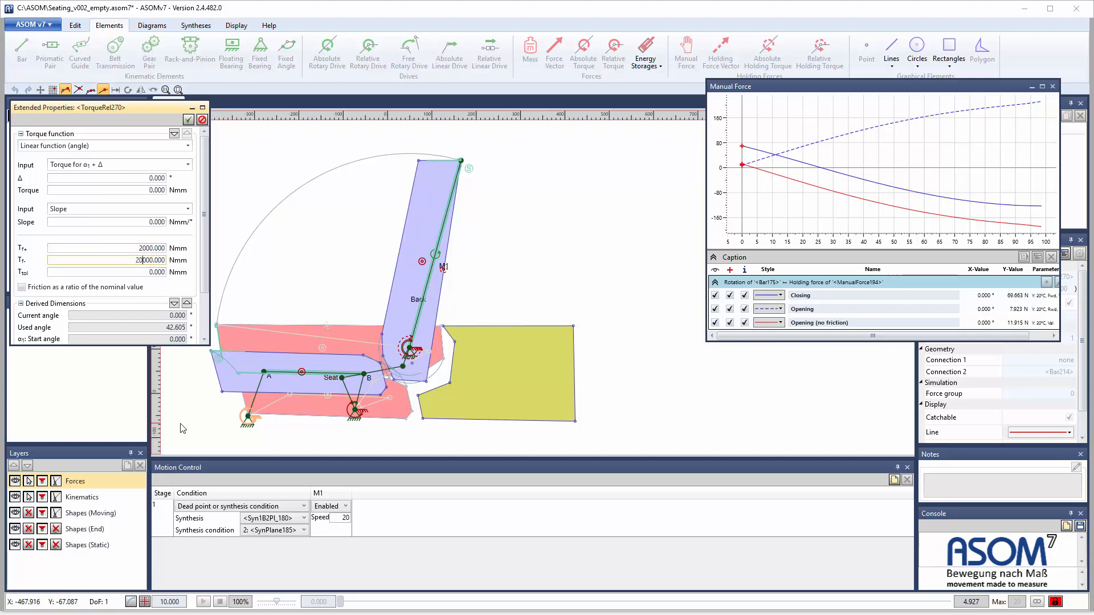
pyautogui.press('BackSpace')
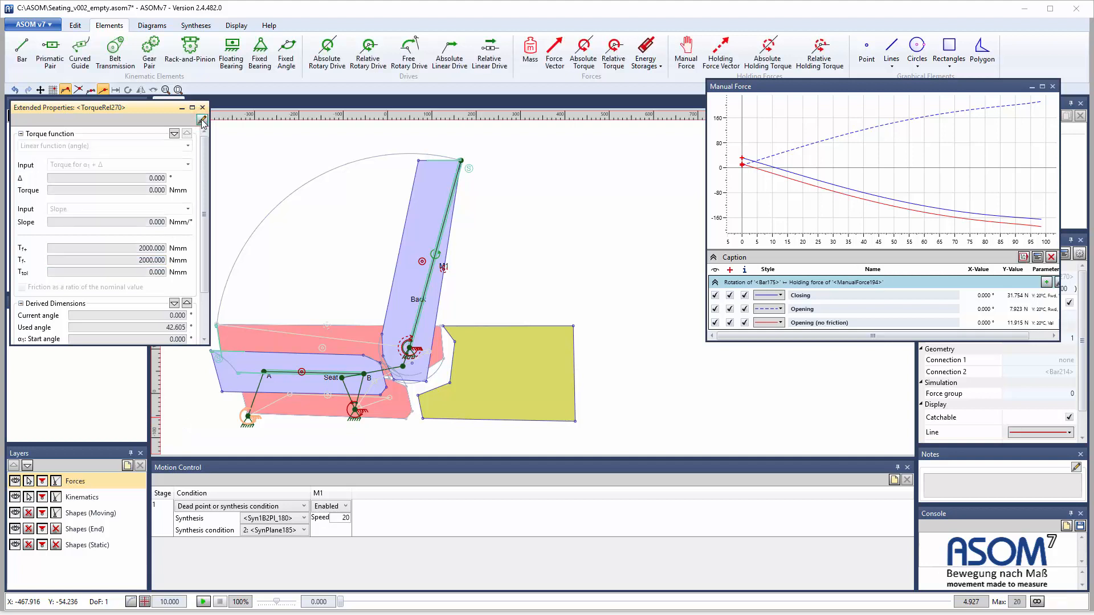
pyautogui.click(206, 107)
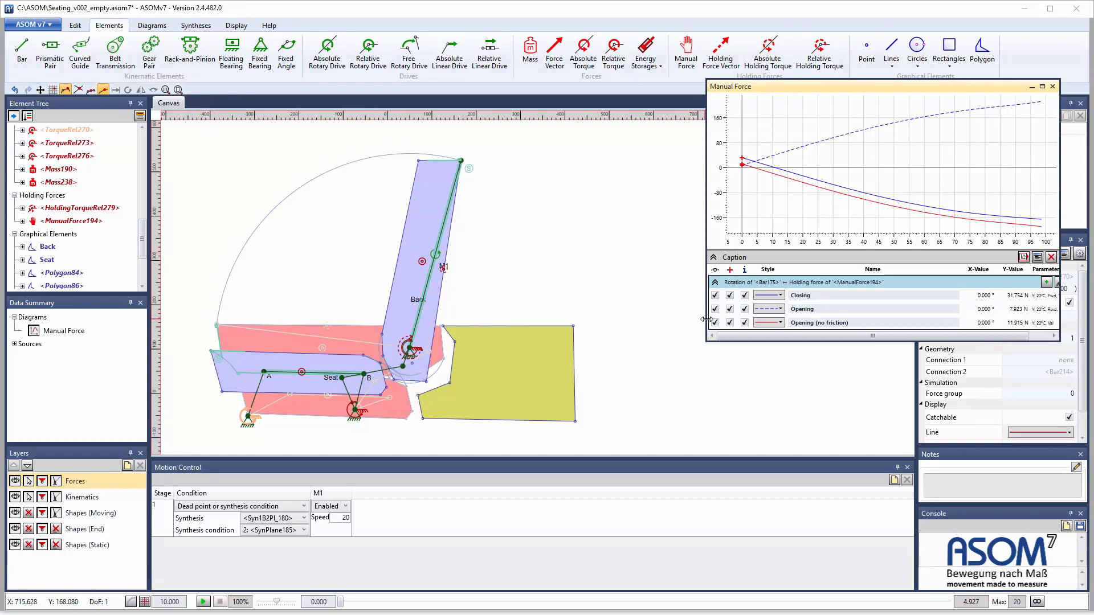
# - Close the Manual Force diagram, reopen it and place it beside the seat back so the mechanism stays visible
pyautogui.moveTo(706, 320); pyautogui.dragTo(673, 321)
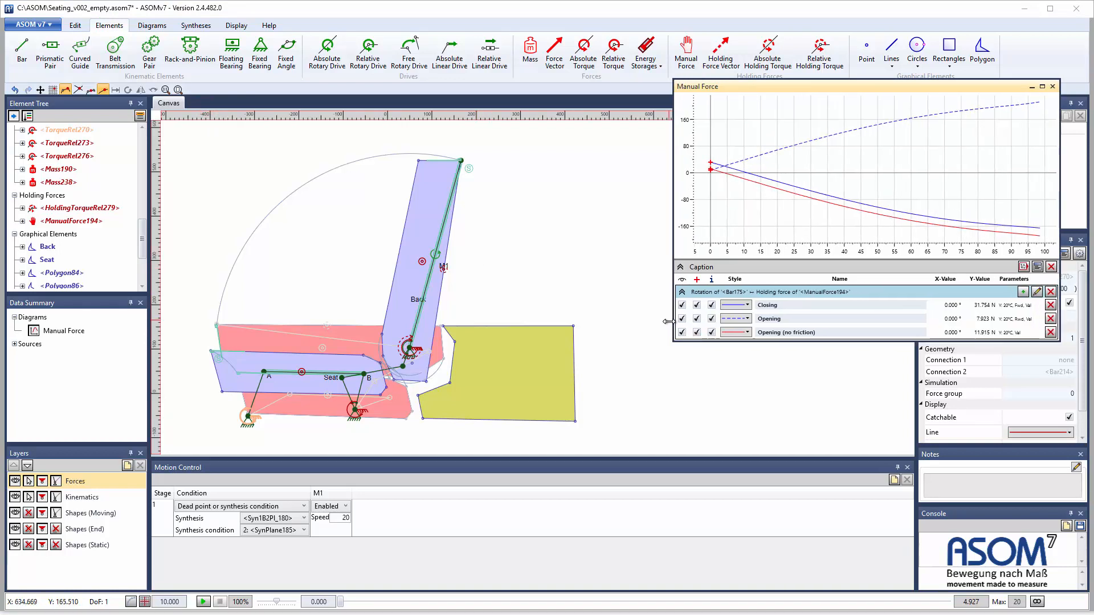
pyautogui.moveTo(869, 91); pyautogui.dragTo(769, 171)
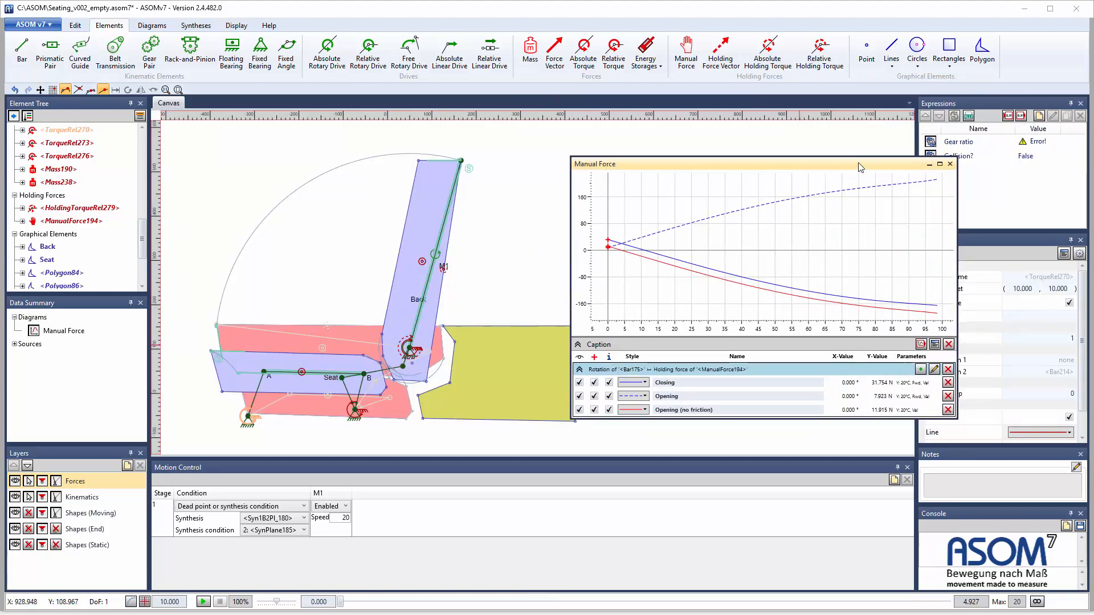
pyautogui.click(950, 164)
pyautogui.doubleClick(34, 336)
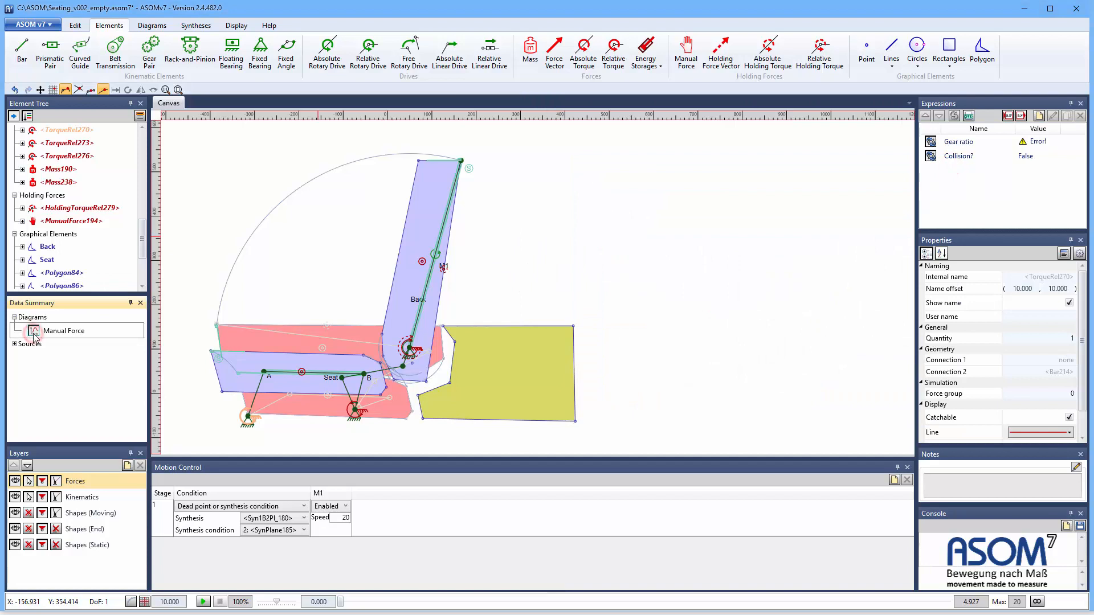
pyautogui.moveTo(128, 110); pyautogui.dragTo(670, 138)
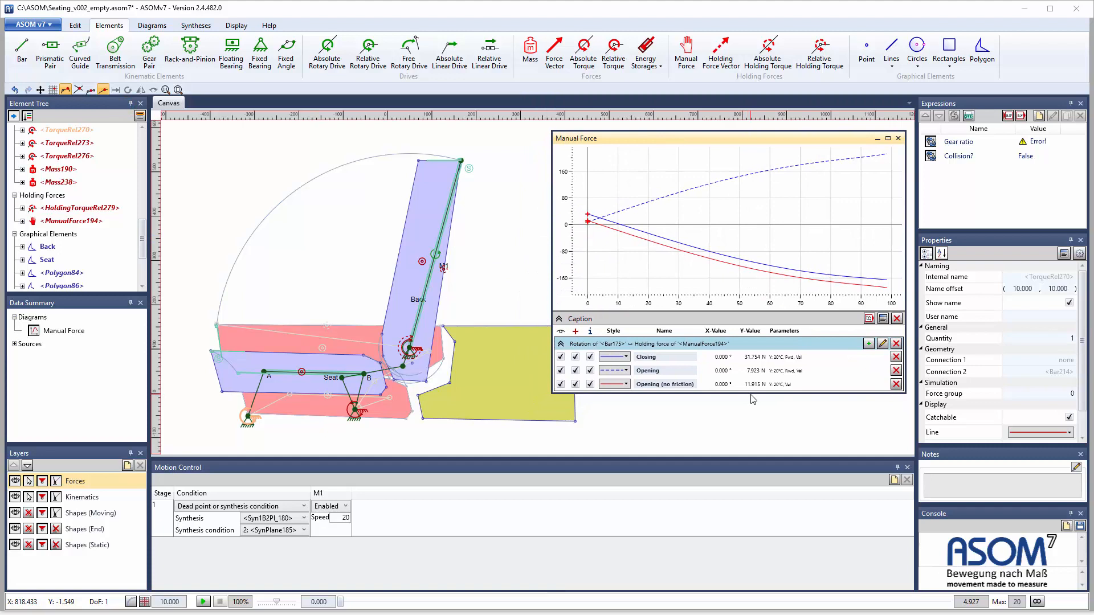
# - Add a torsion spring between the backrest bar and the ground at the backrest's pivot bearing
pyautogui.click(646, 65)
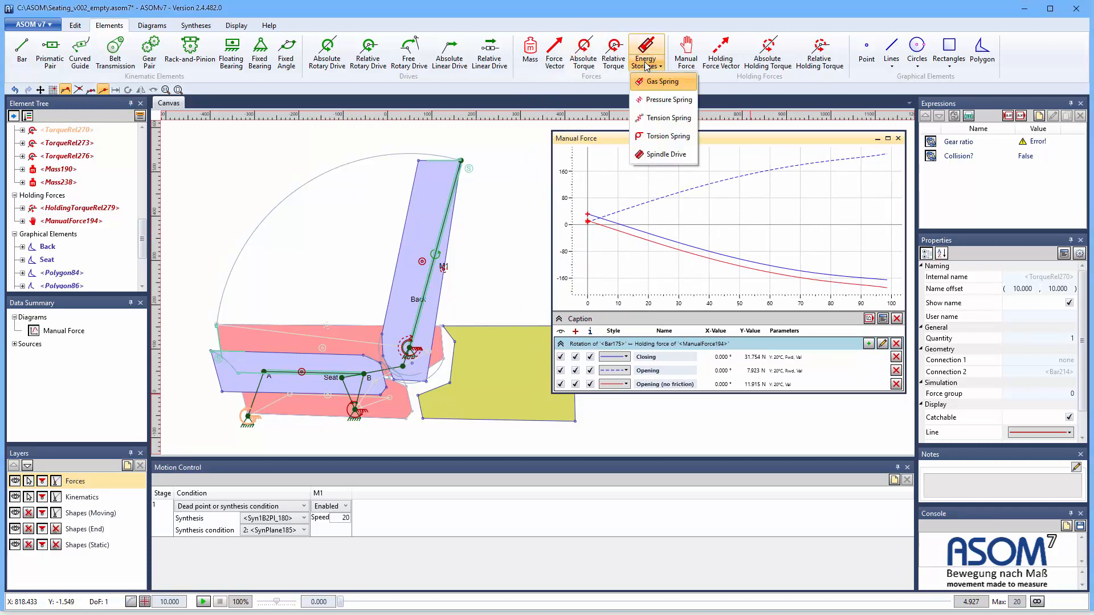
pyautogui.click(655, 138)
pyautogui.scroll(2, 410, 364)
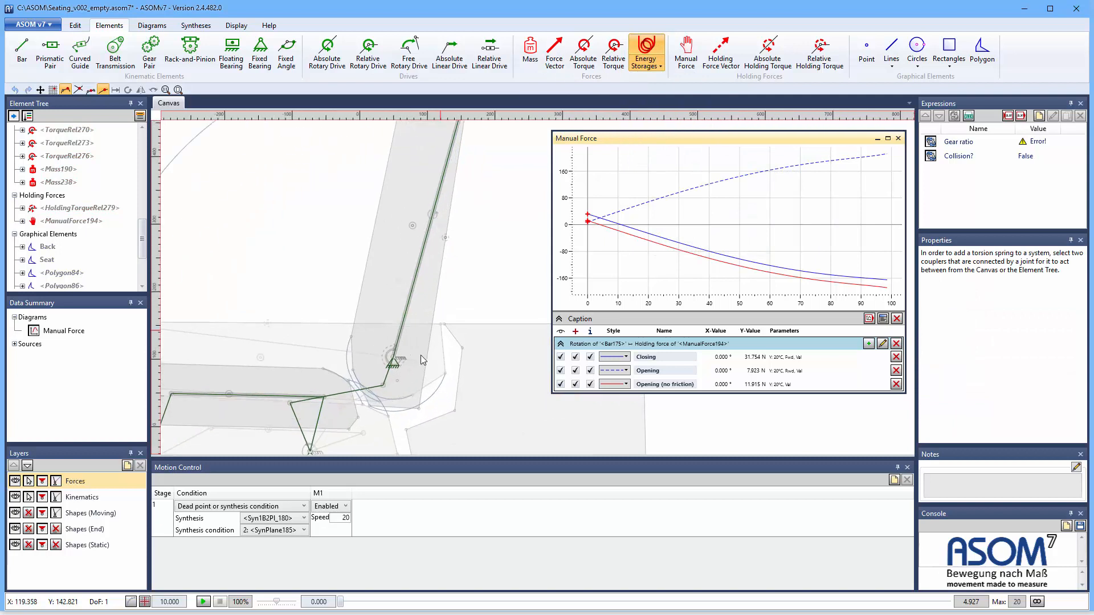
pyautogui.scroll(2, 411, 362)
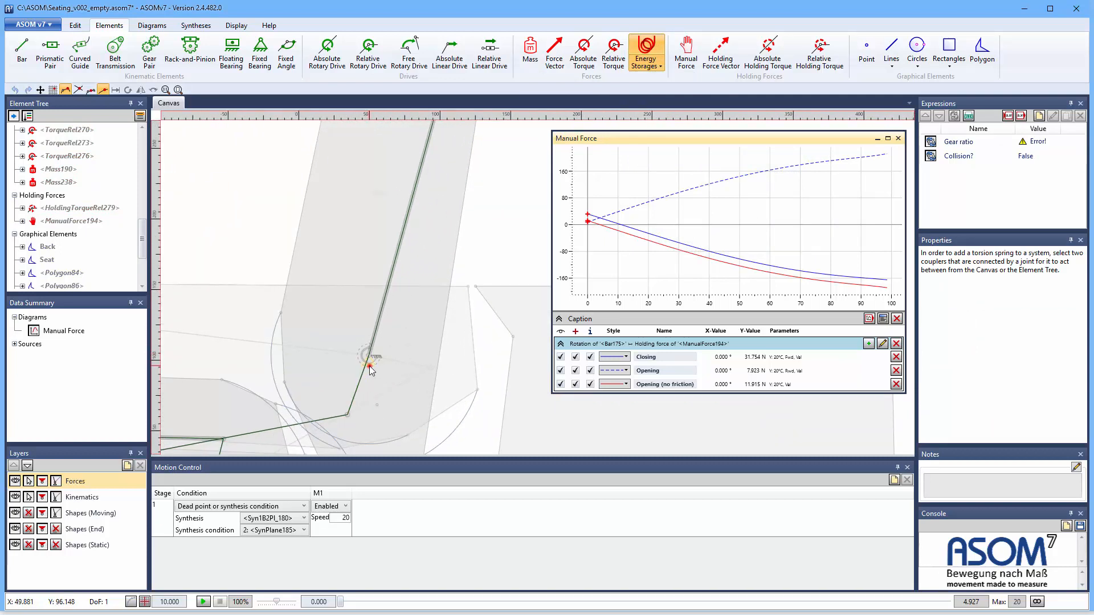
pyautogui.click(373, 344)
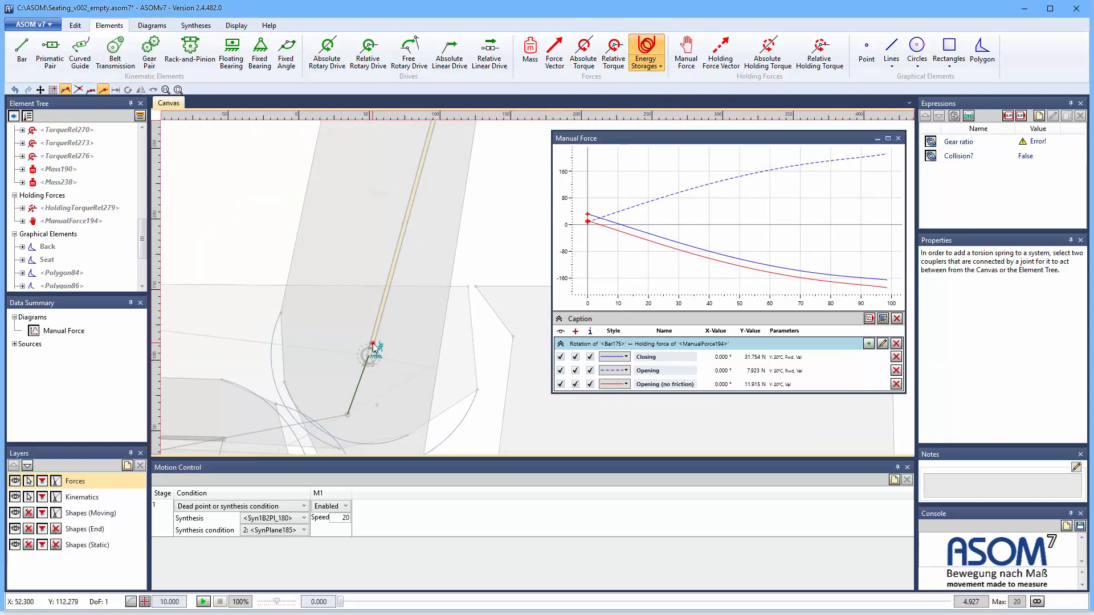
pyautogui.click(373, 344)
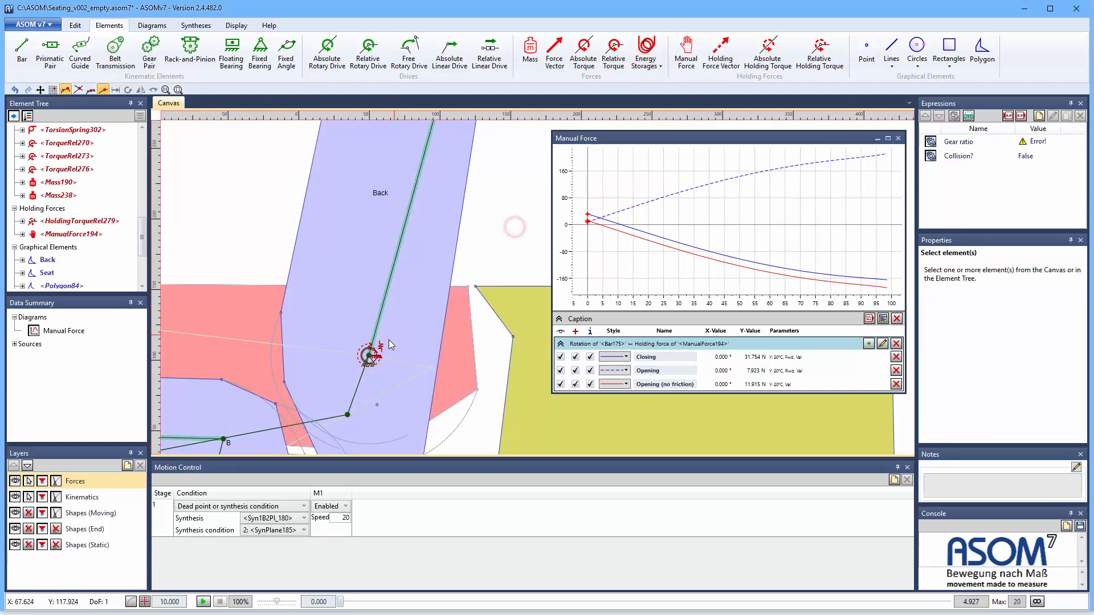
# - Change the side of the new torsion spring at the backrest pivot and deselect it
pyautogui.rightClick(379, 355)
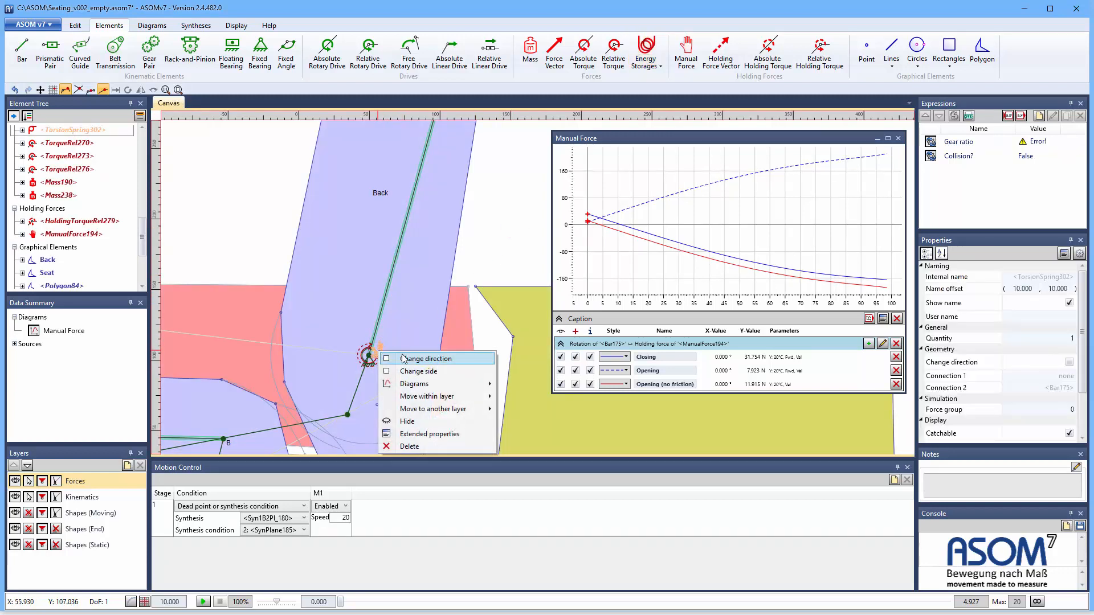
pyautogui.click(413, 372)
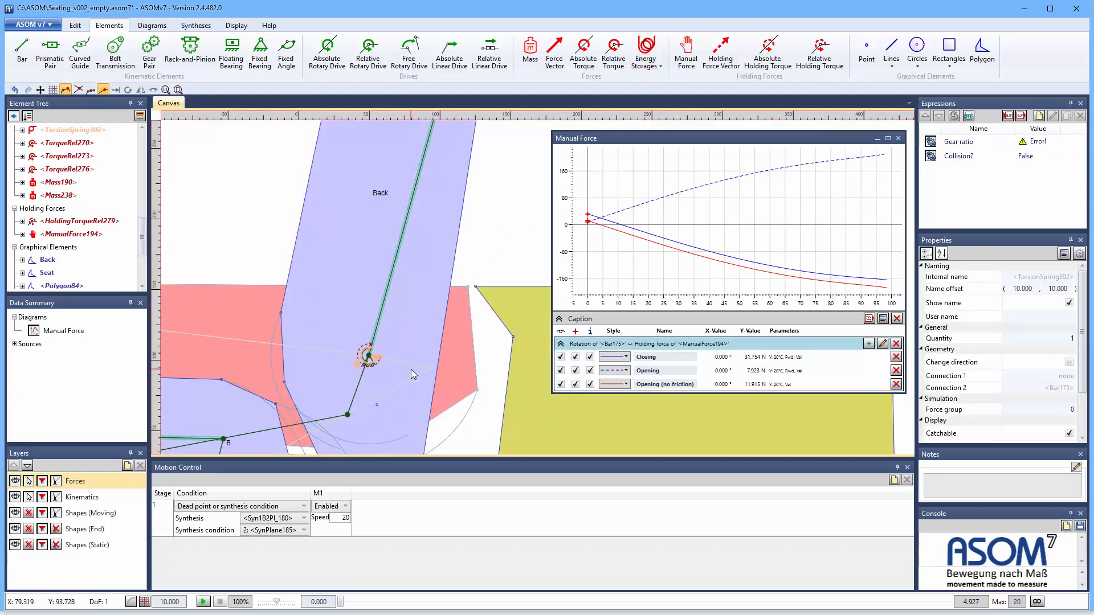
pyautogui.click(483, 247)
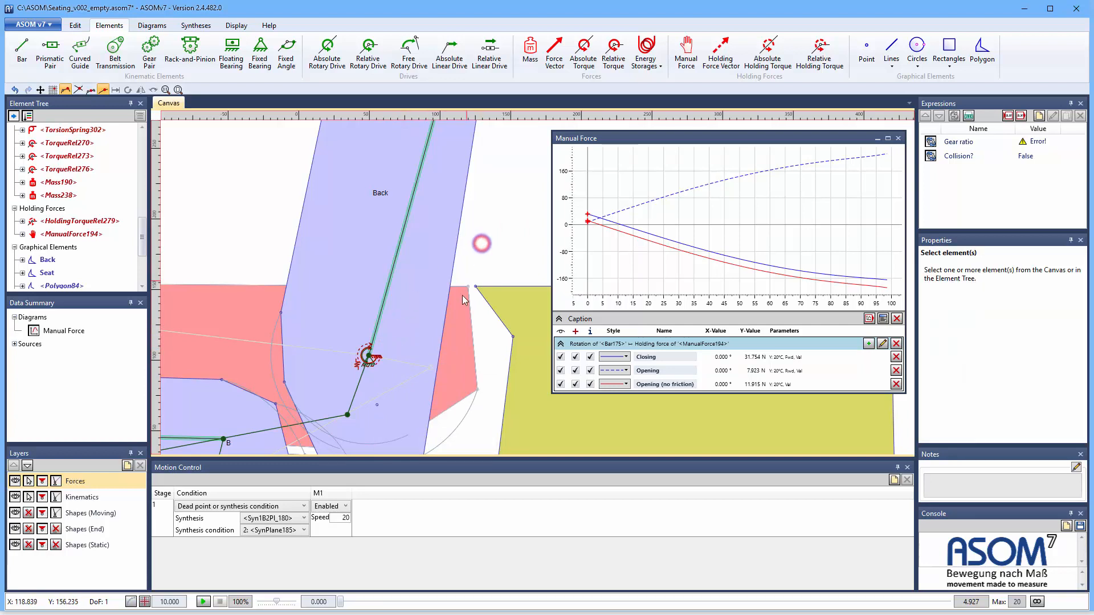
# - Open the pivot torsion spring's extended properties for editing and change its second input to Torque for α2 + Δ
pyautogui.click(363, 361)
pyautogui.rightClick(364, 360)
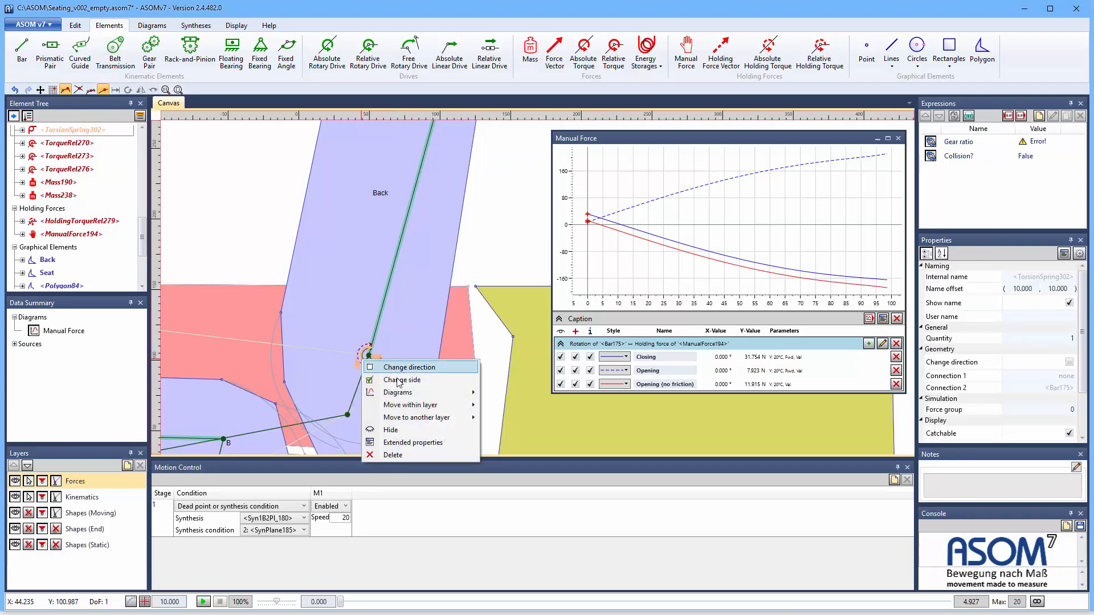
pyautogui.click(401, 443)
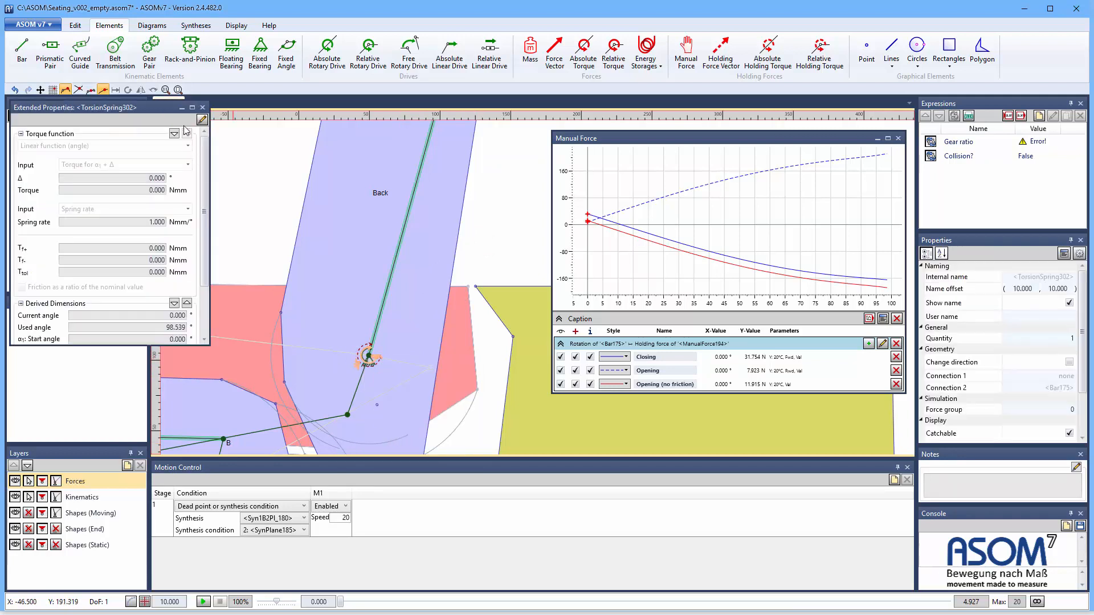
pyautogui.click(201, 119)
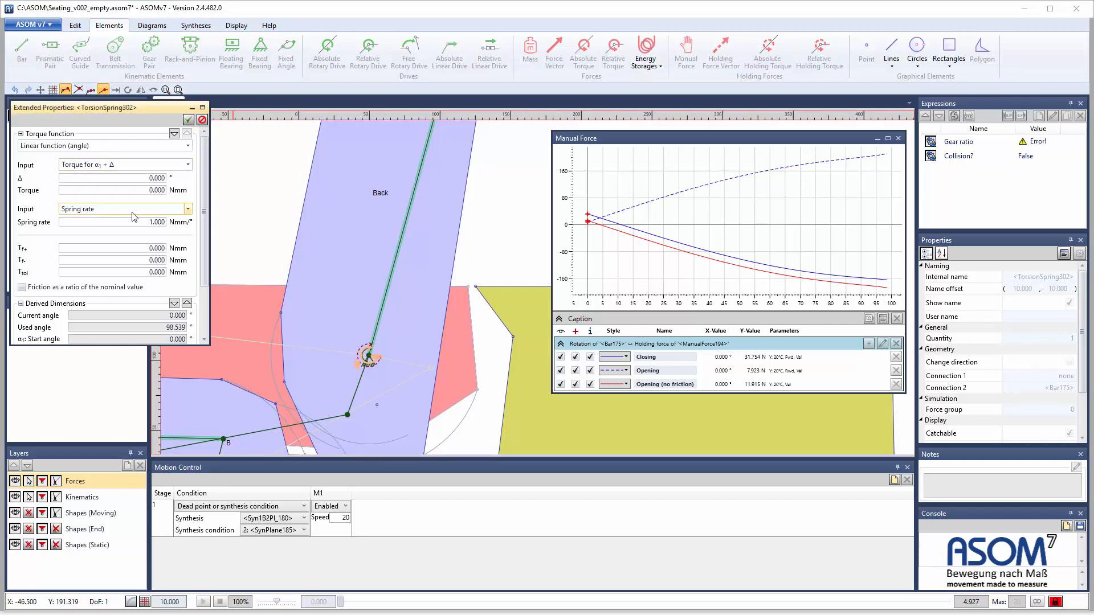
pyautogui.click(188, 209)
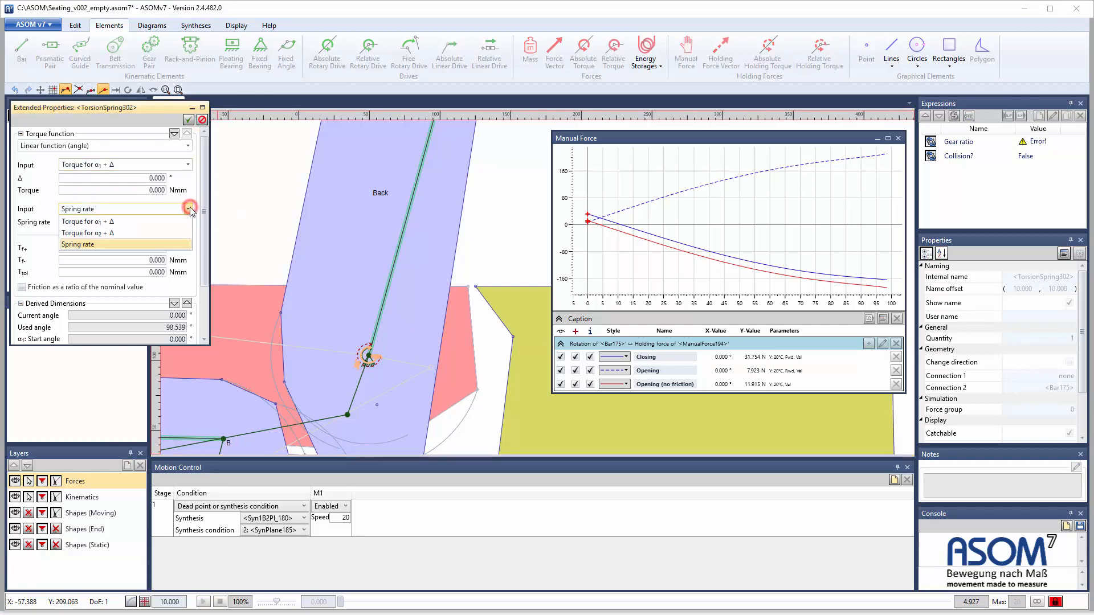
pyautogui.click(96, 232)
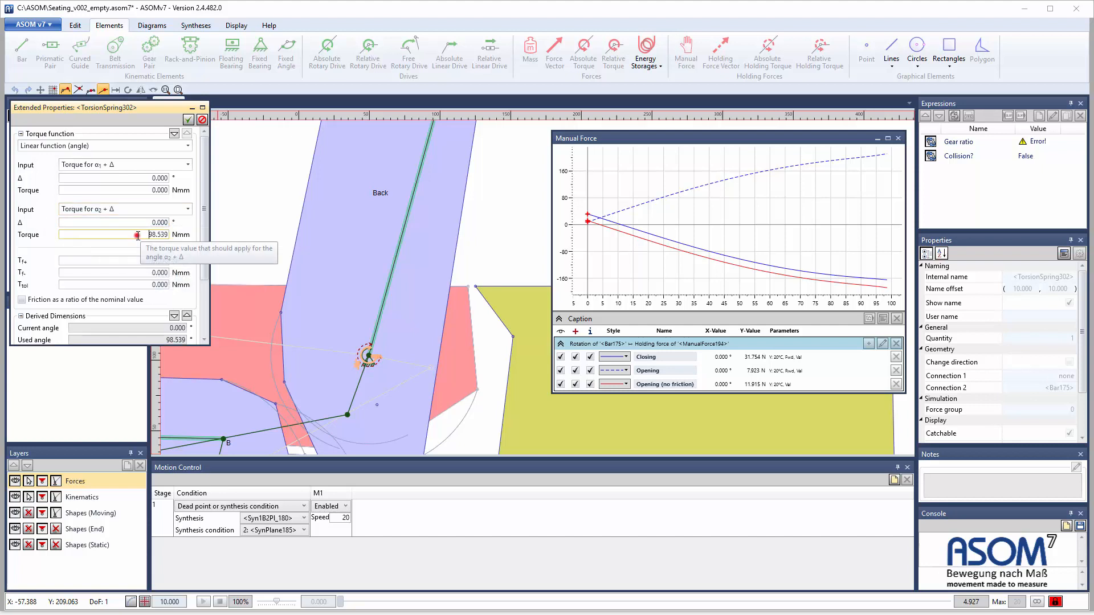
# - Try torques of 30000 Nmm and 20000 Nmm for α2 + Δ on the torsion spring
pyautogui.click(143, 234)
pyautogui.write('30')
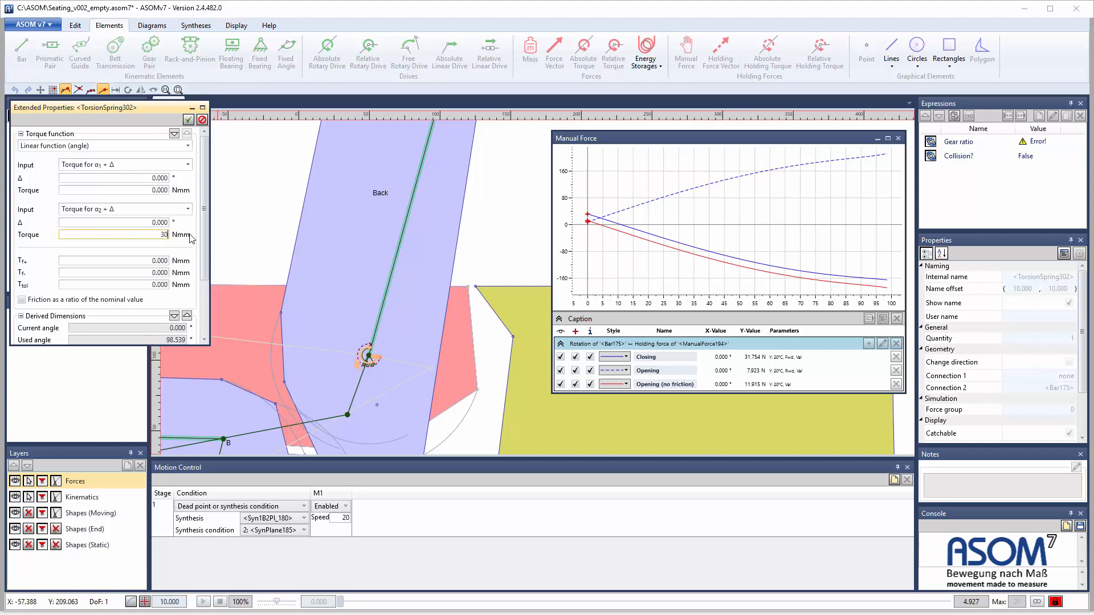
pyautogui.write('000')
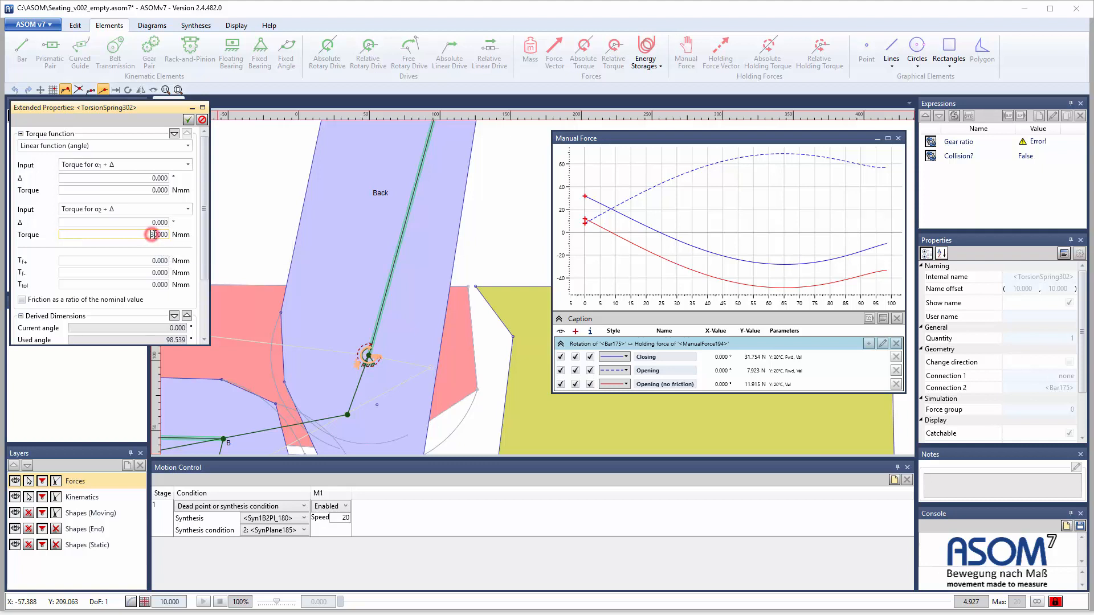
pyautogui.press('BackSpace')
pyautogui.write('2')
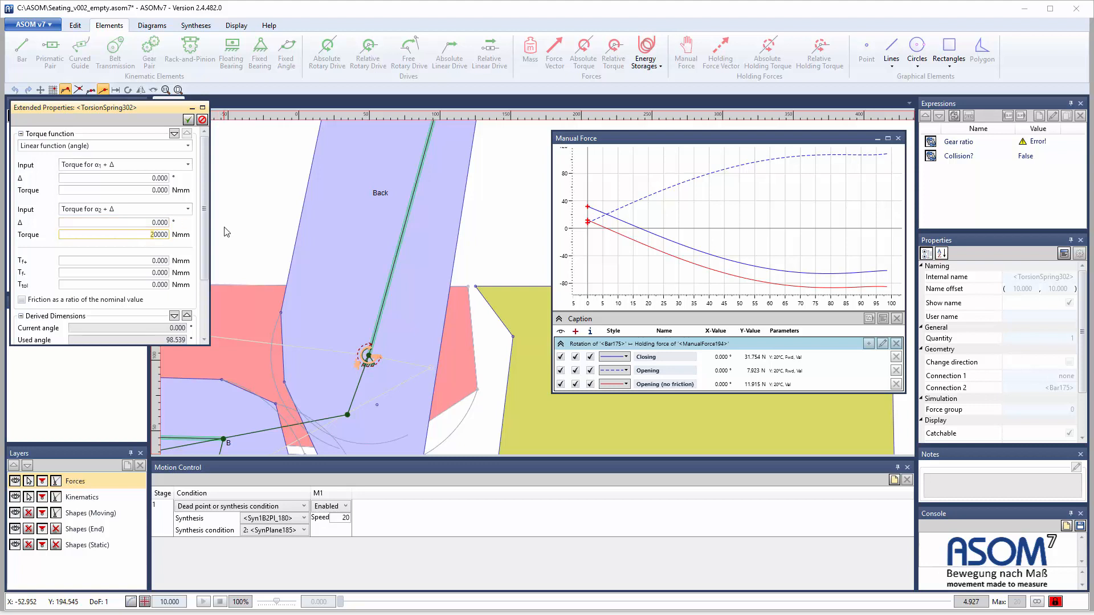
# - Alternate the torsion spring's α2 + Δ torque between 0 and 20000 Nmm to compare the manual force curves
pyautogui.press('BackSpace')
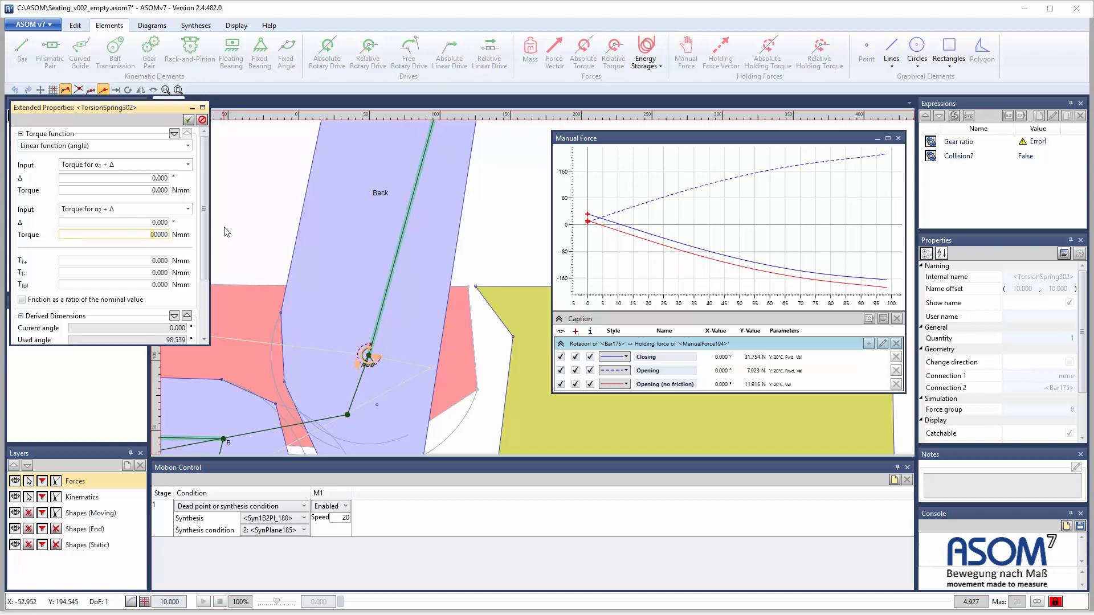
pyautogui.write('2')
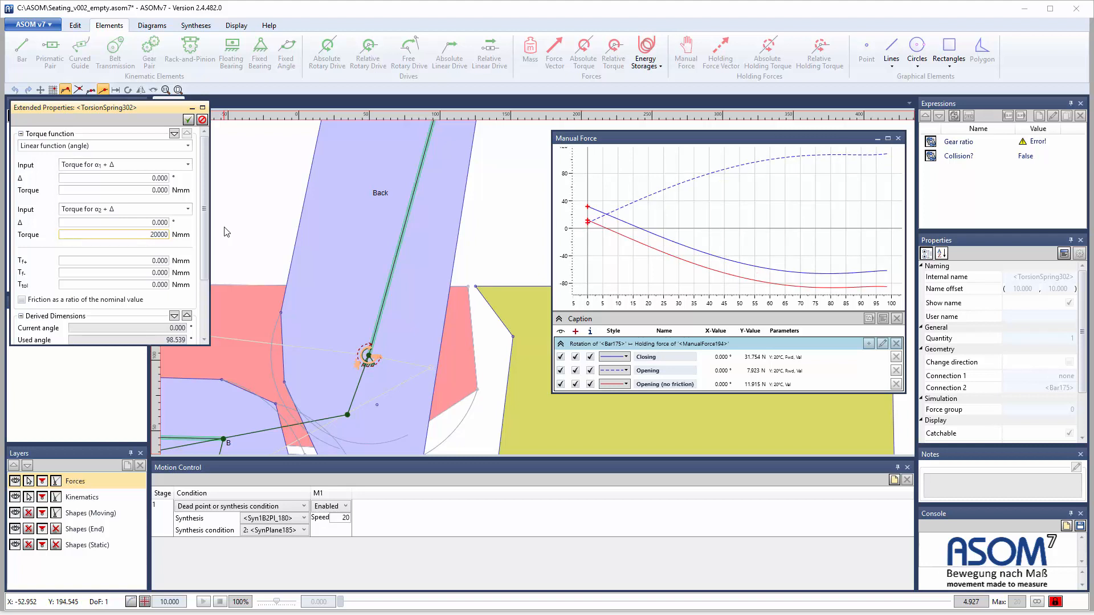
pyautogui.press('BackSpace')
pyautogui.write('0')
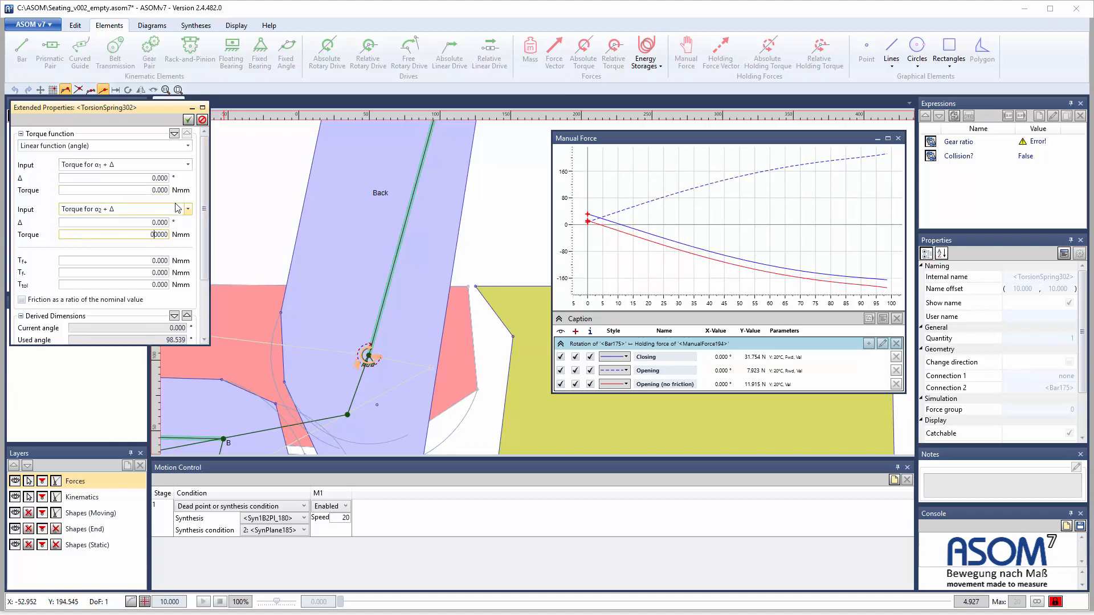
pyautogui.doubleClick(147, 236)
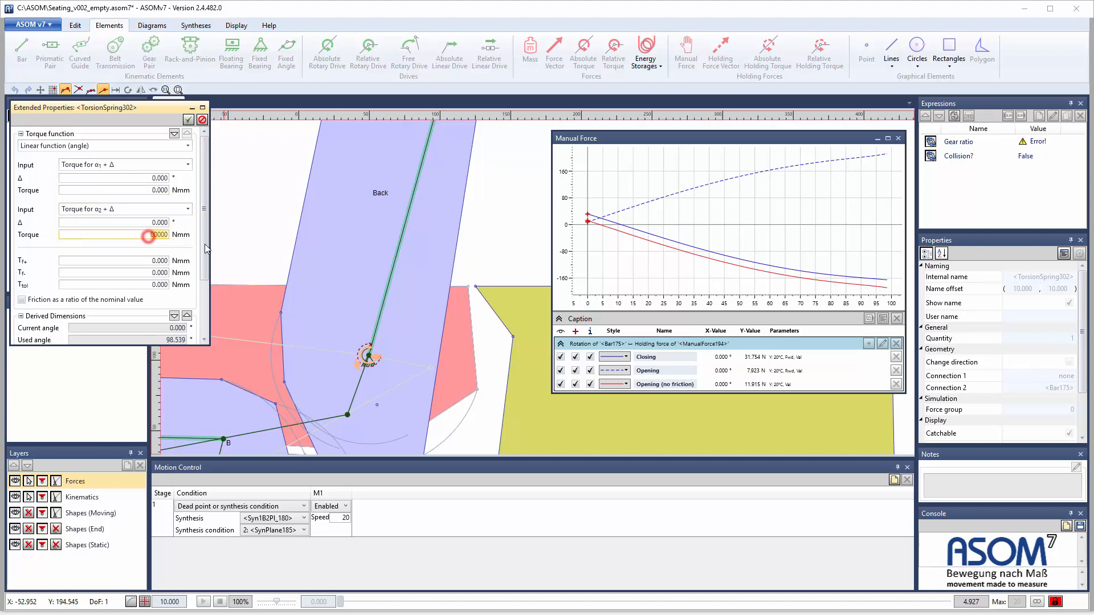
pyautogui.write('1')
pyautogui.click(161, 189)
# - Set the torsion spring's torque for α2 + Δ to 20000 Nmm
pyautogui.click(154, 235)
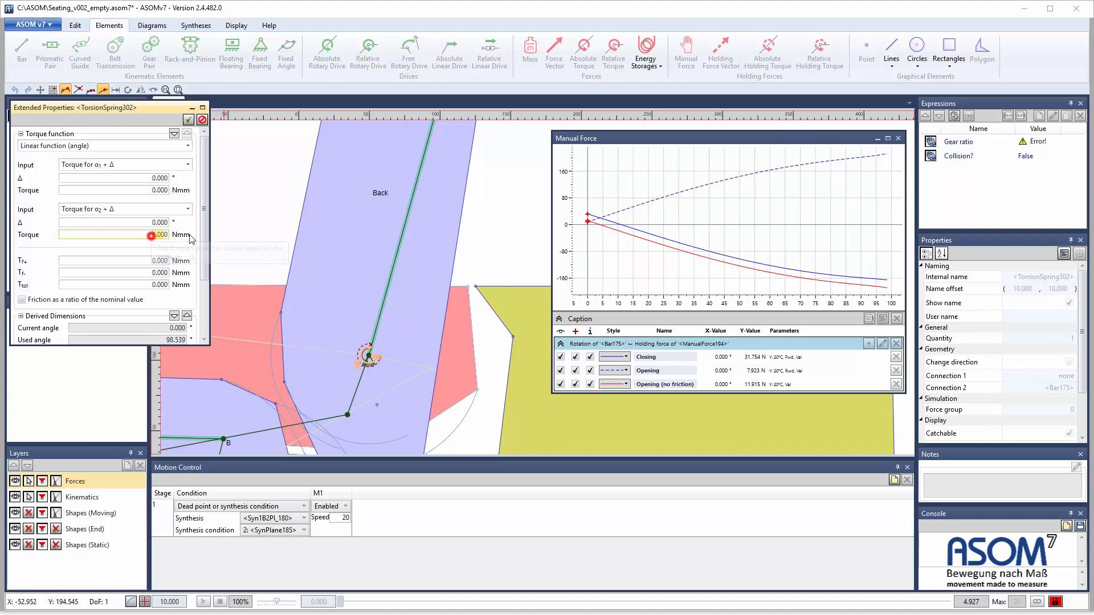
pyautogui.write('2')
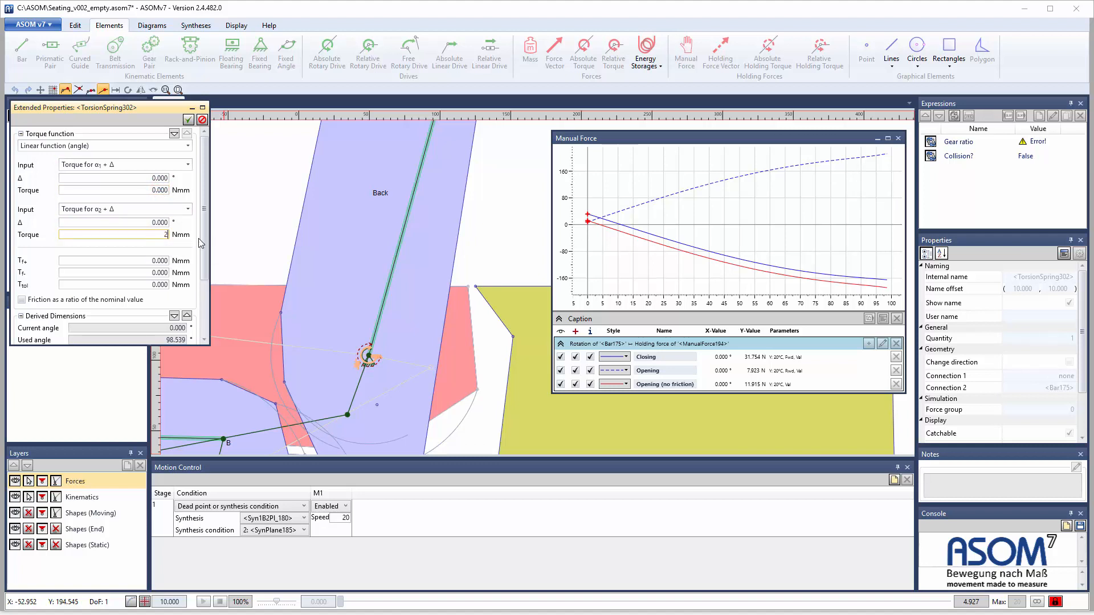
pyautogui.write('0000')
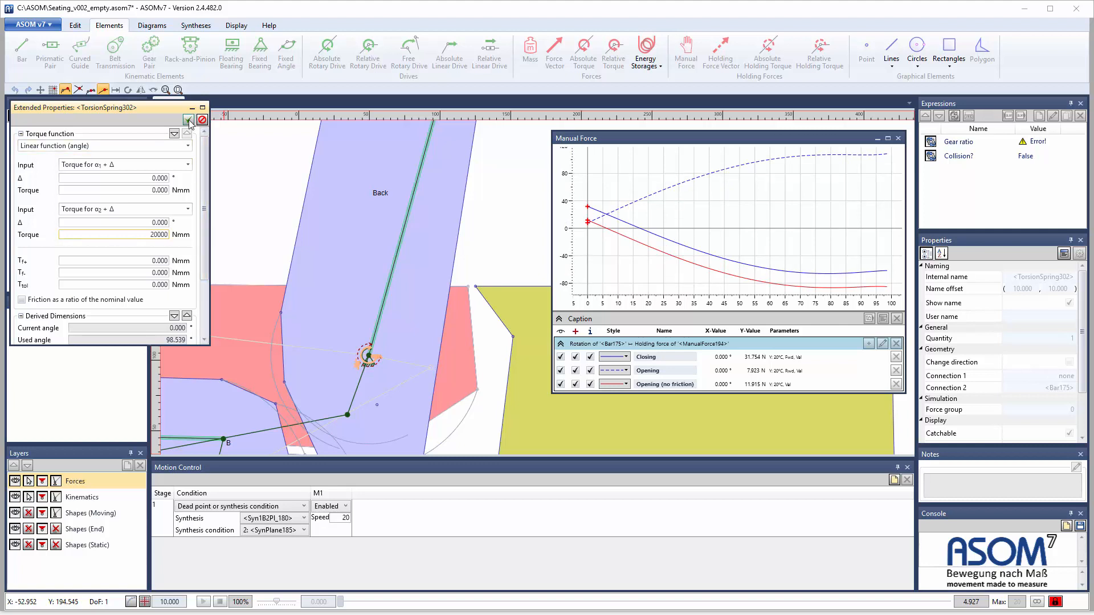
# - Try a torque of 1000 Nmm for α1 + Δ on the torsion spring, and restore it to 0
pyautogui.click(146, 191)
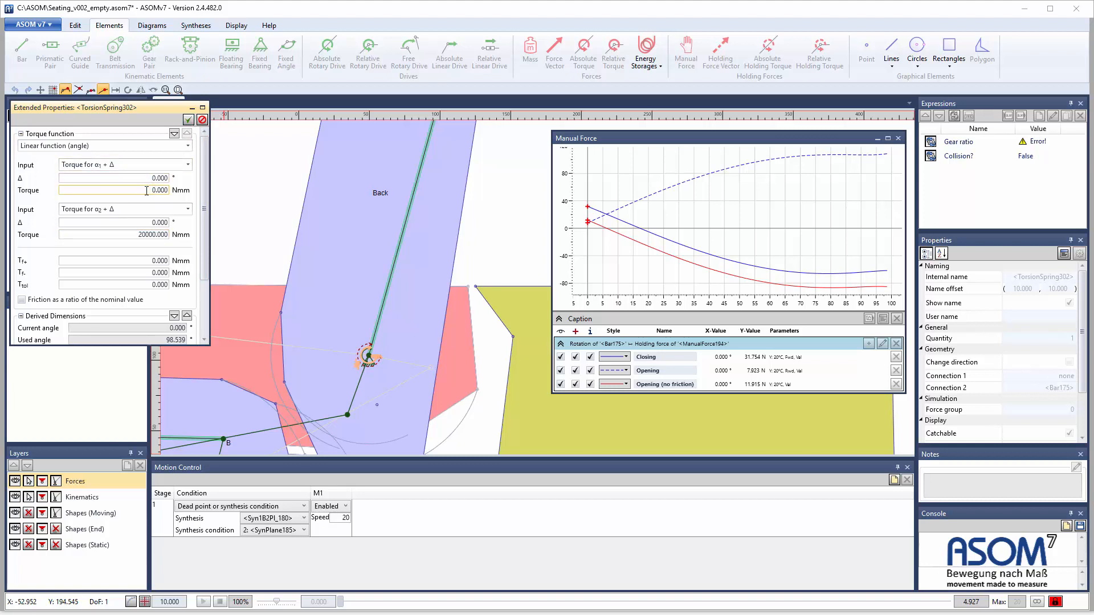
pyautogui.write('100')
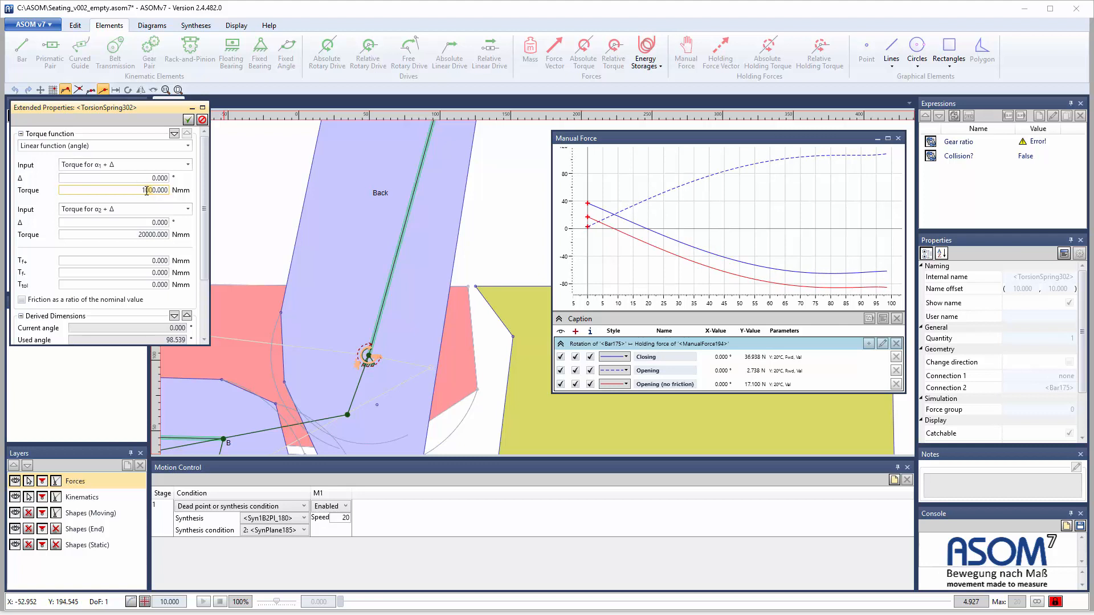
pyautogui.press('BackSpace')
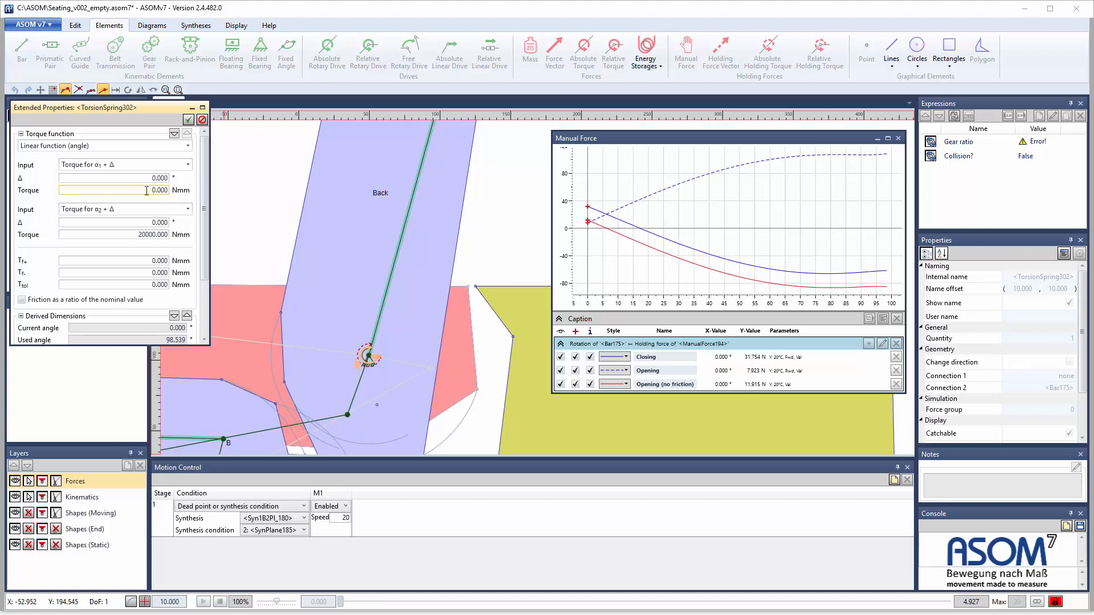
# - Apply the torsion spring's settings, close its extended properties and deselect the spring
pyautogui.click(191, 117)
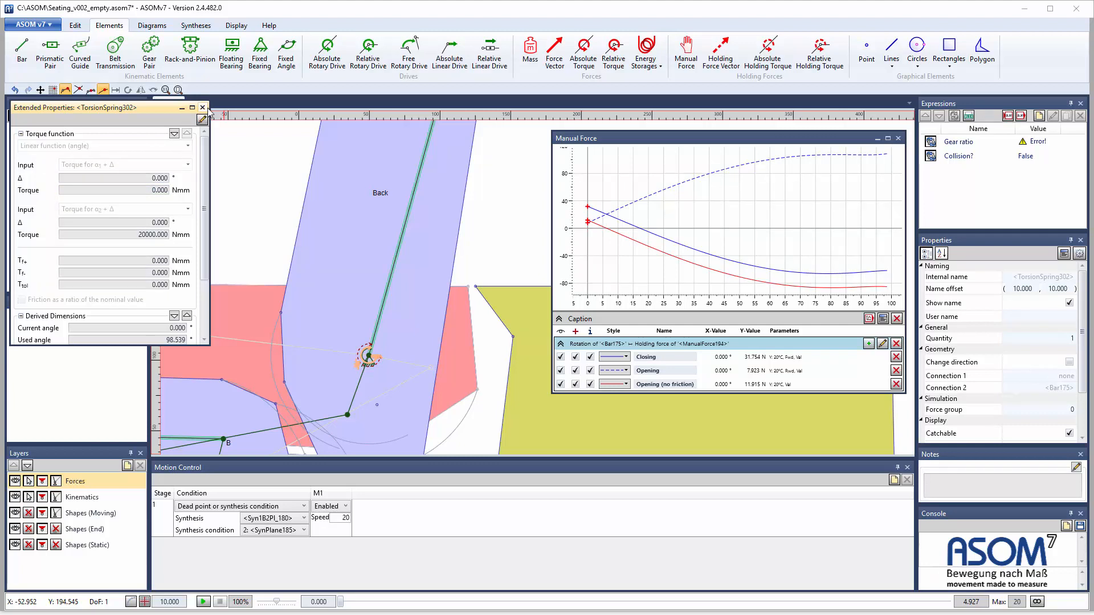
pyautogui.click(204, 109)
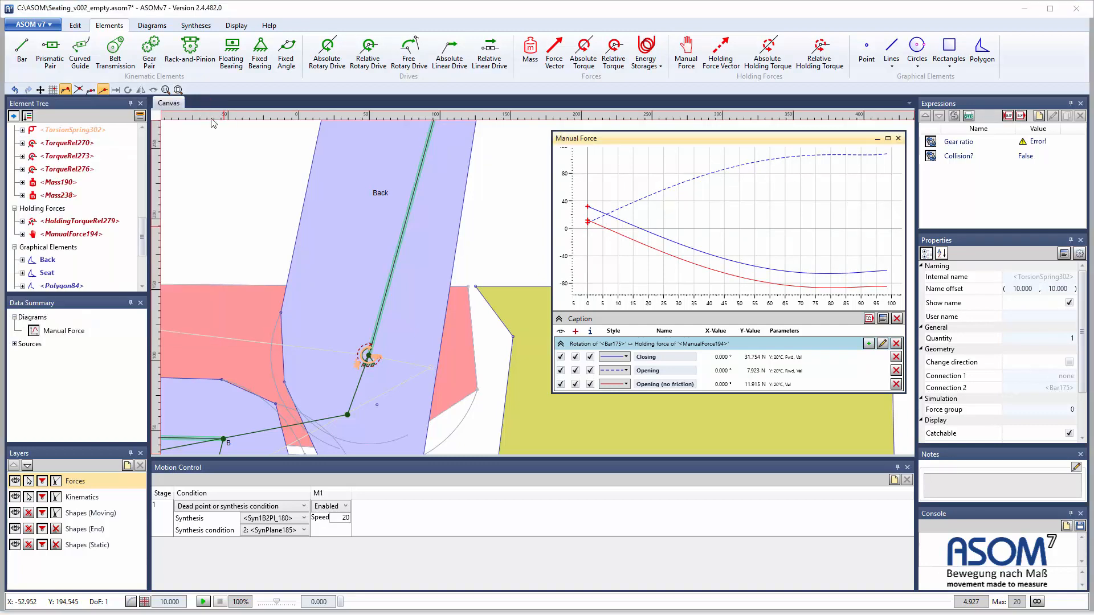
pyautogui.click(506, 246)
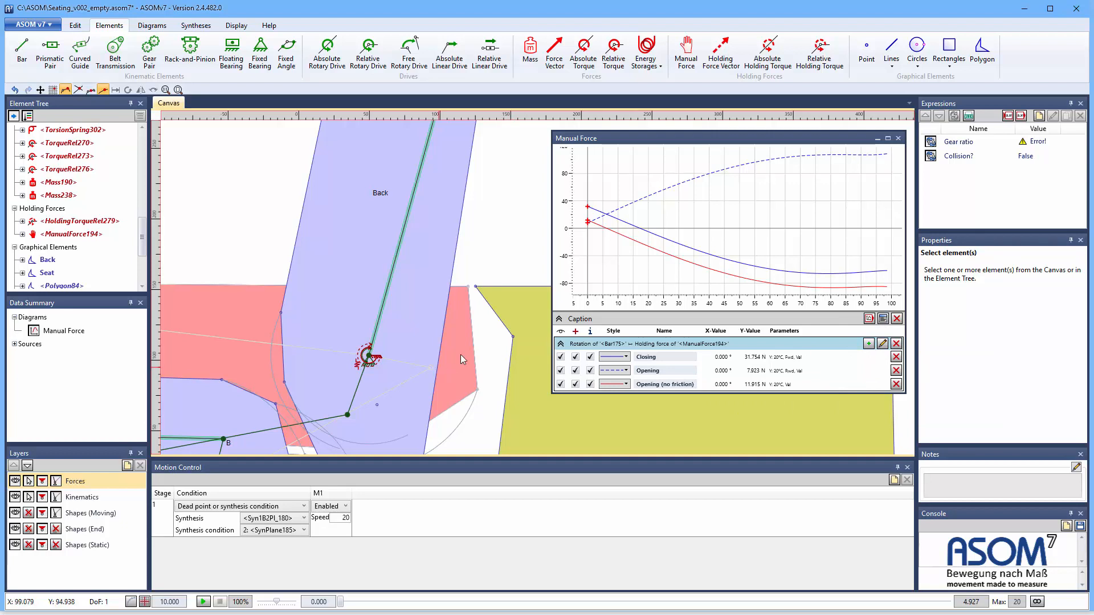
# - Assign the torsion spring at the backrest pivot to force group 1
pyautogui.scroll(-4, 504, 244)
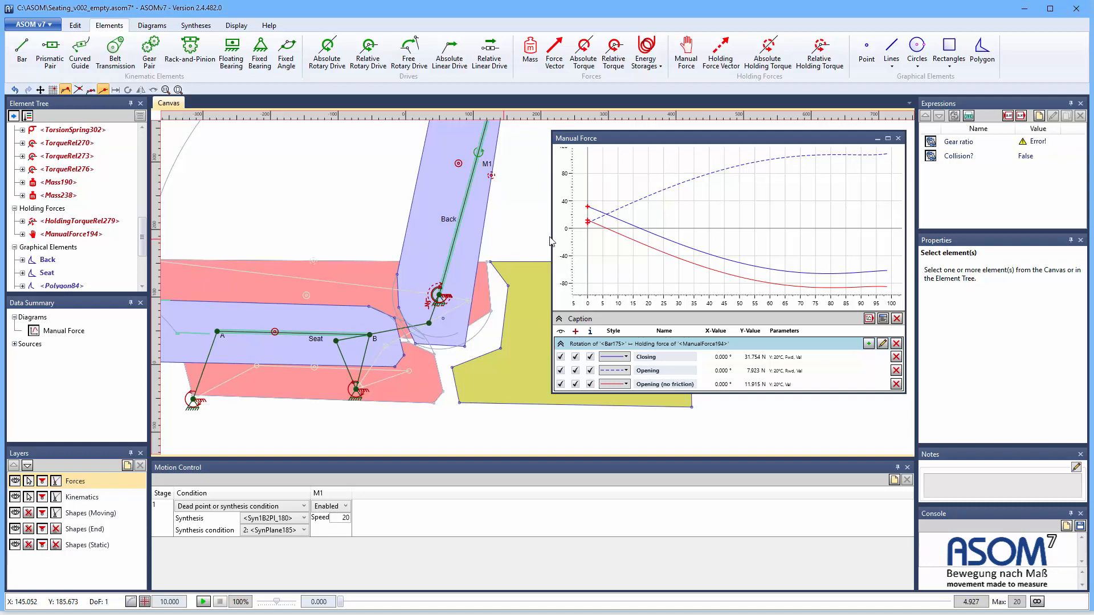
pyautogui.click(435, 293)
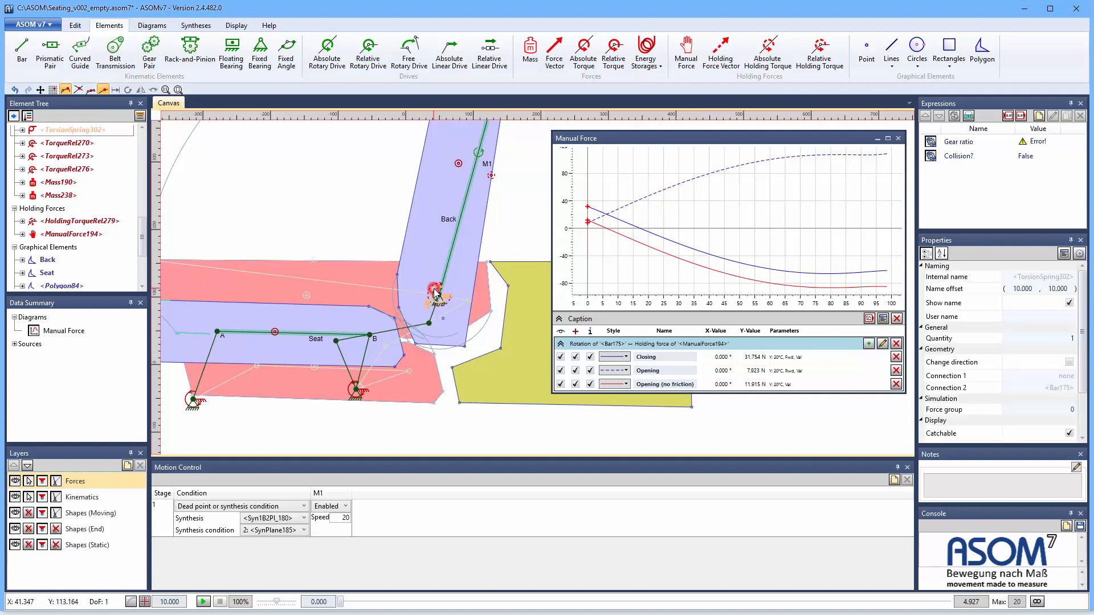
pyautogui.click(1064, 410)
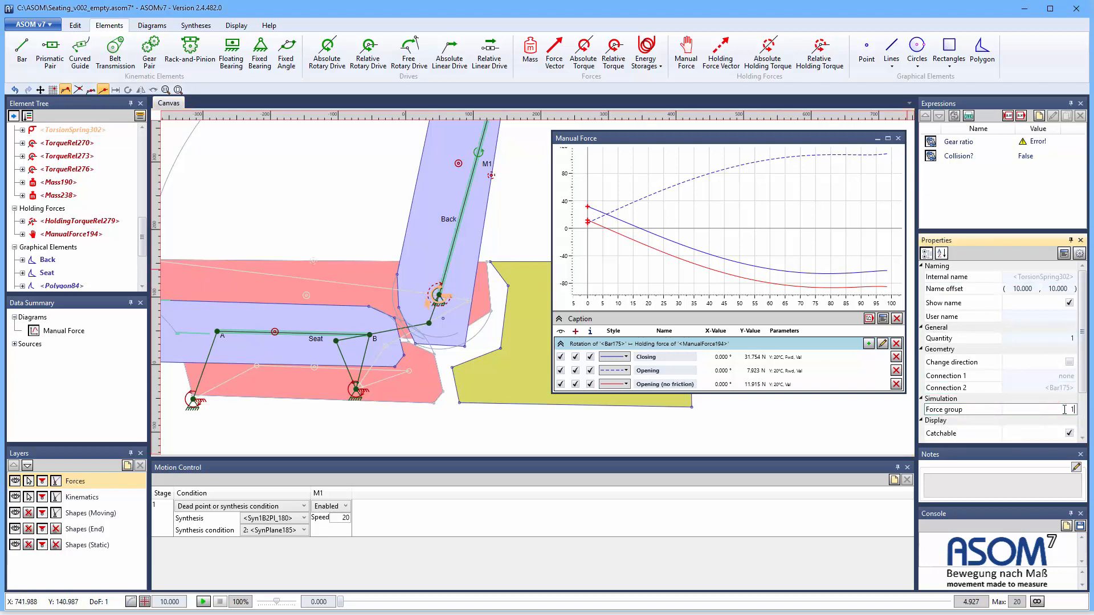
pyautogui.press('Return')
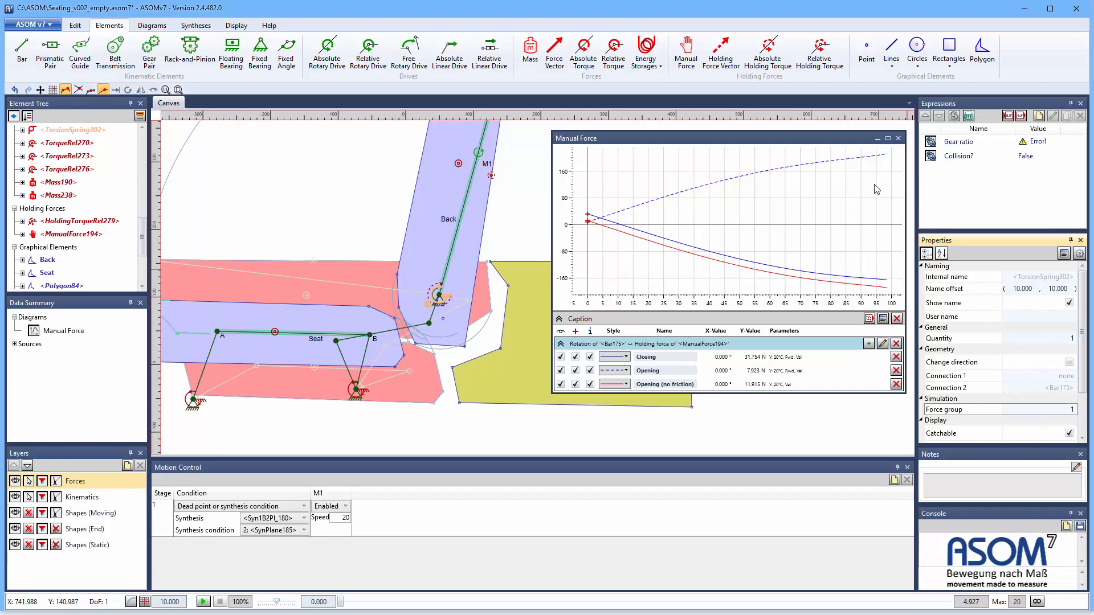
# - Close the Manual Force diagram and start a new holding force diagram for the manual force, named "Manual force (with spring)"
pyautogui.click(899, 138)
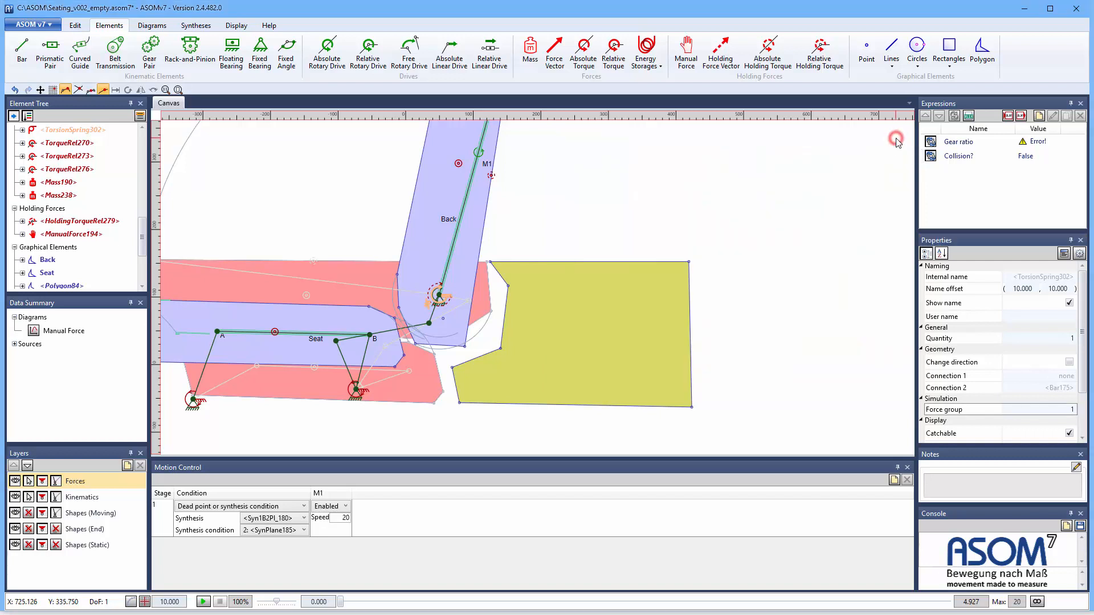
pyautogui.rightClick(491, 176)
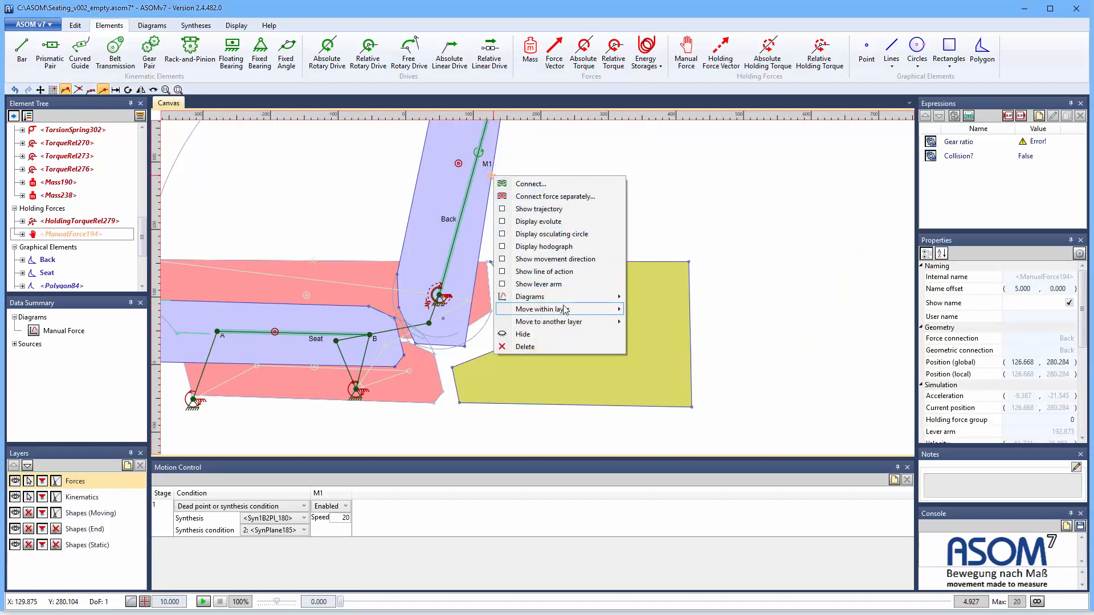
pyautogui.moveTo(570, 296)
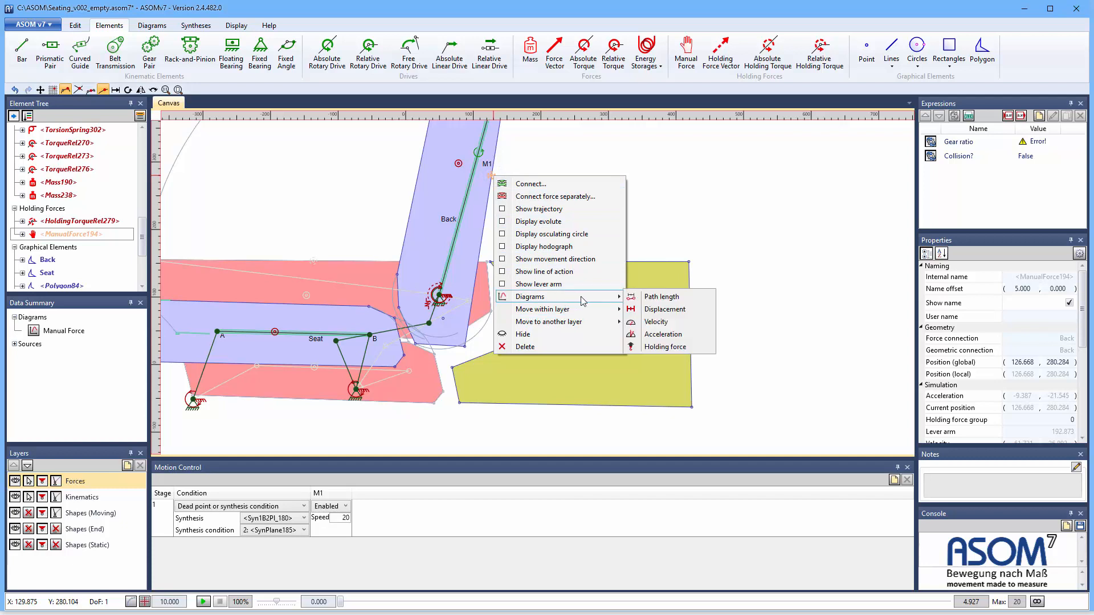
pyautogui.click(672, 347)
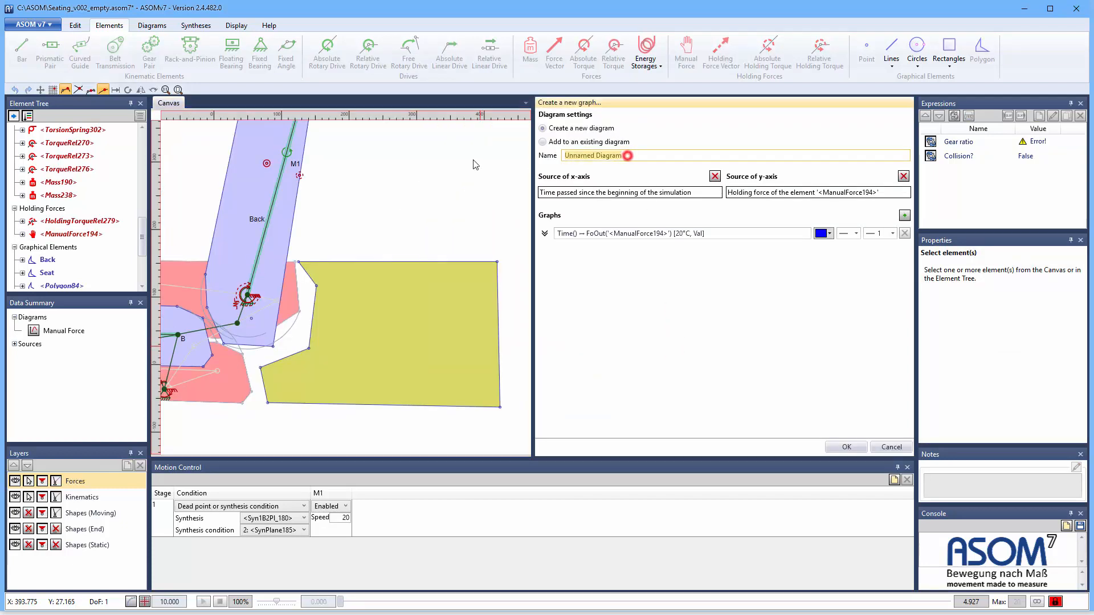
pyautogui.write('Manual force (with spring')
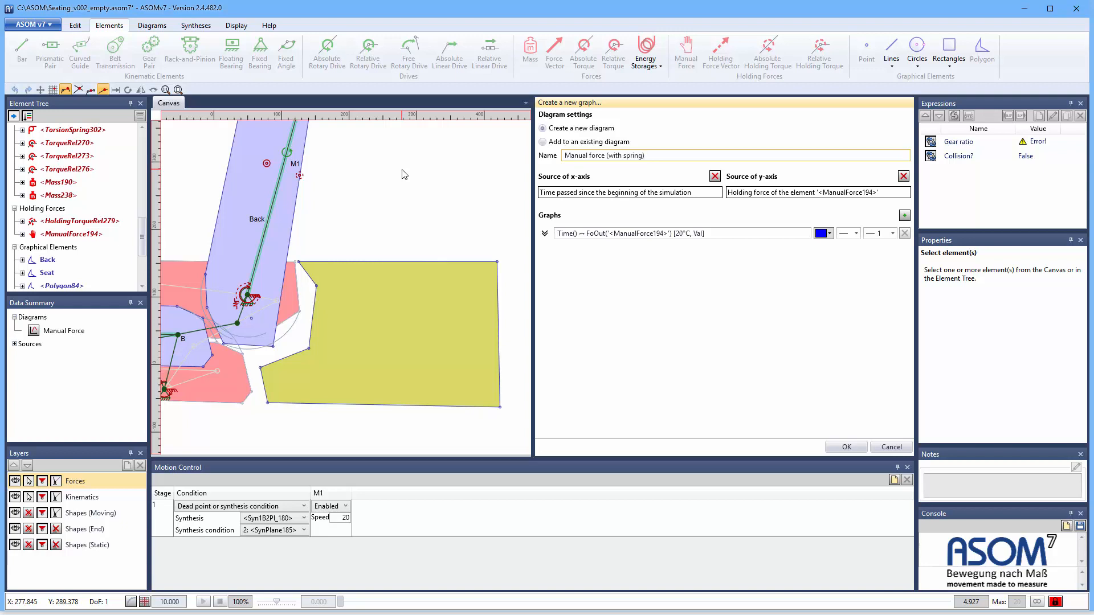
# - Replace the new diagram's x-axis source with the backrest bar's rotation relative to the beginning of the simulation
pyautogui.click(715, 176)
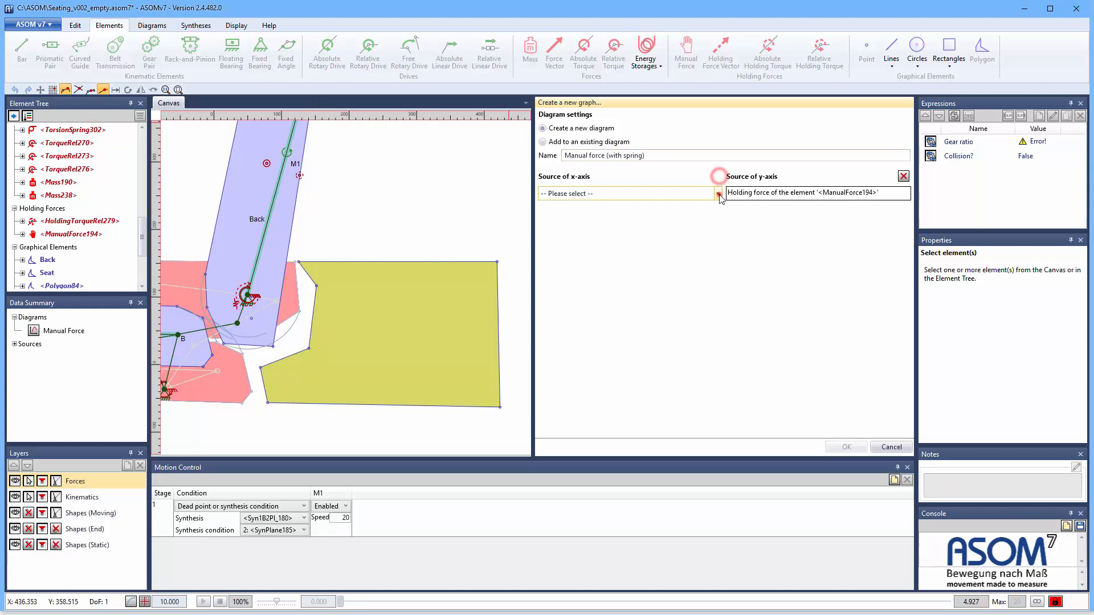
pyautogui.click(718, 193)
pyautogui.click(579, 260)
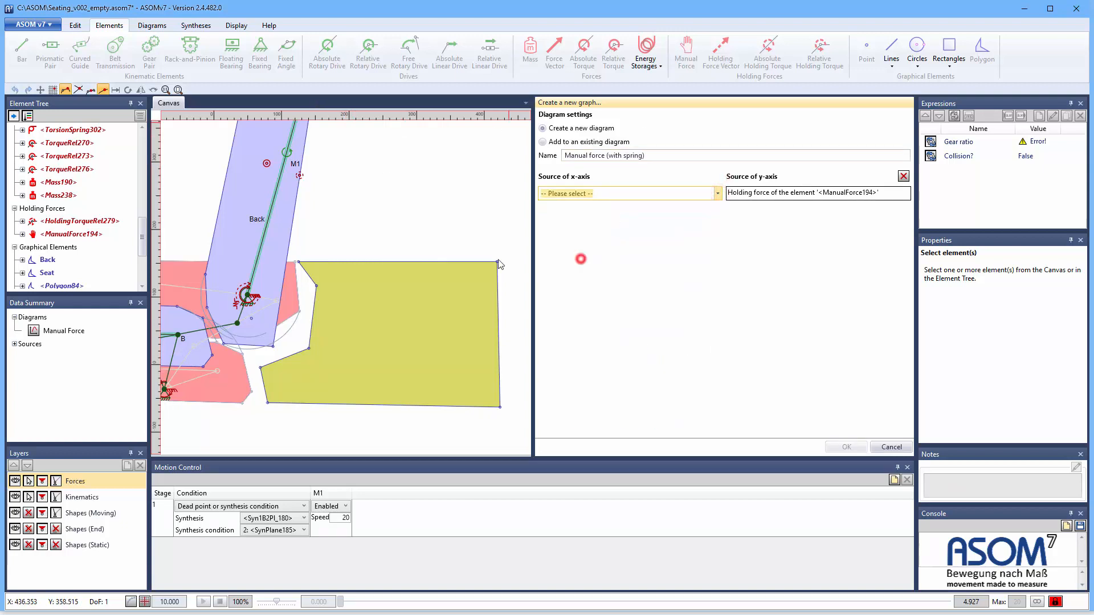
pyautogui.click(265, 238)
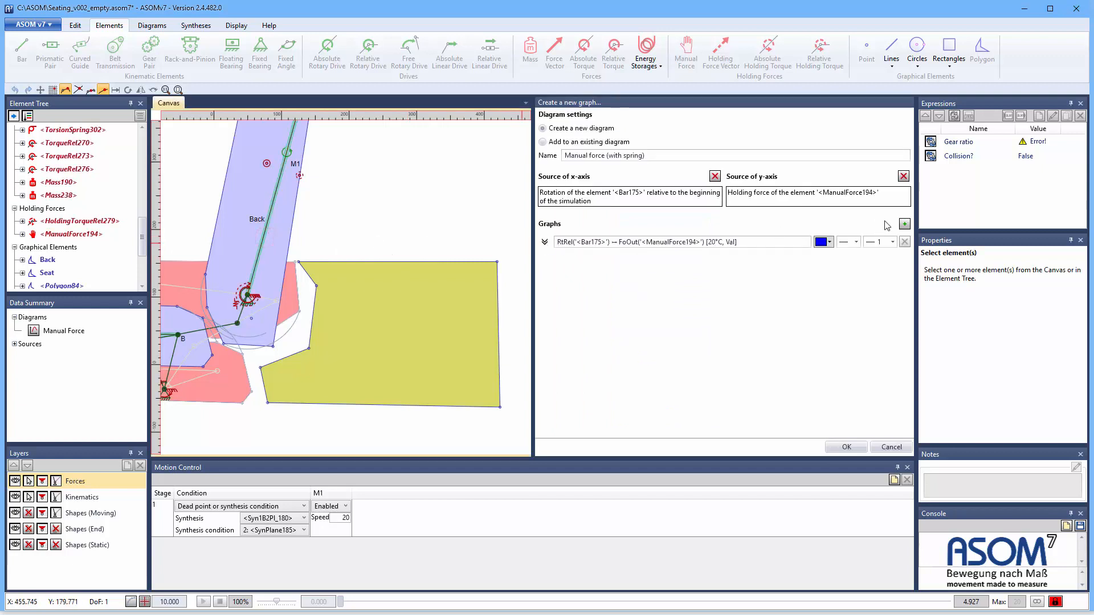
# - Add two more graphs to the new diagram and name the first graph "Opening"
pyautogui.click(904, 224)
pyautogui.click(904, 224)
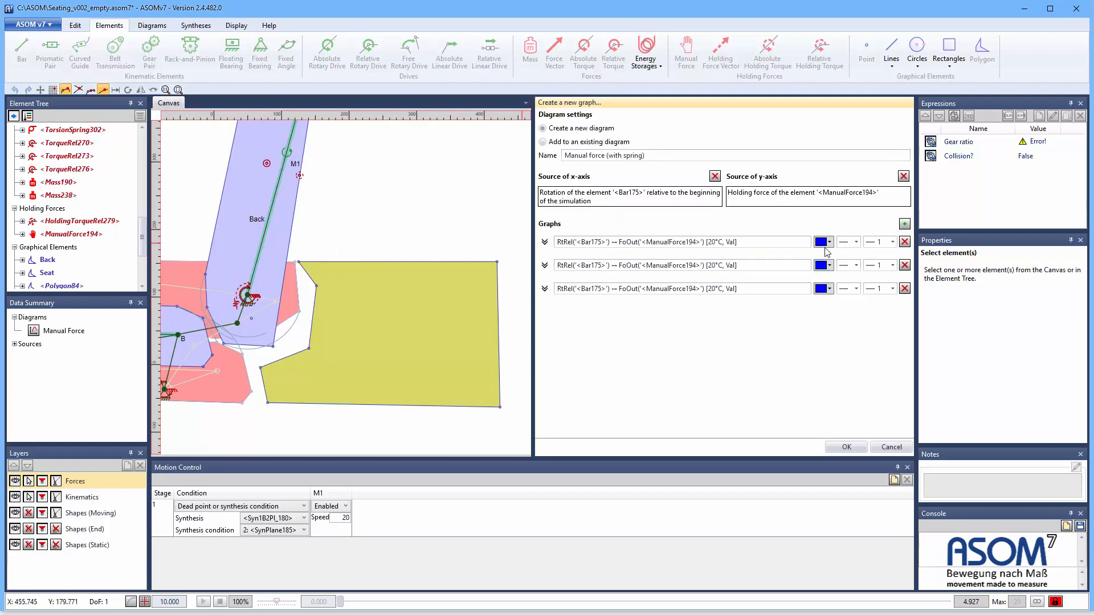
pyautogui.click(758, 241)
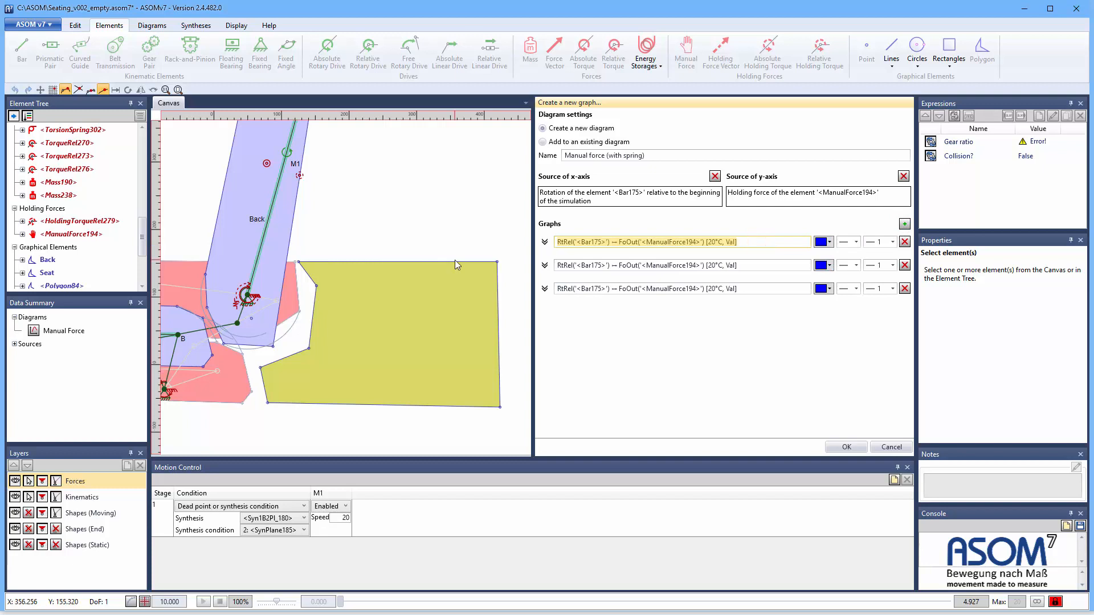
pyautogui.write('Openin')
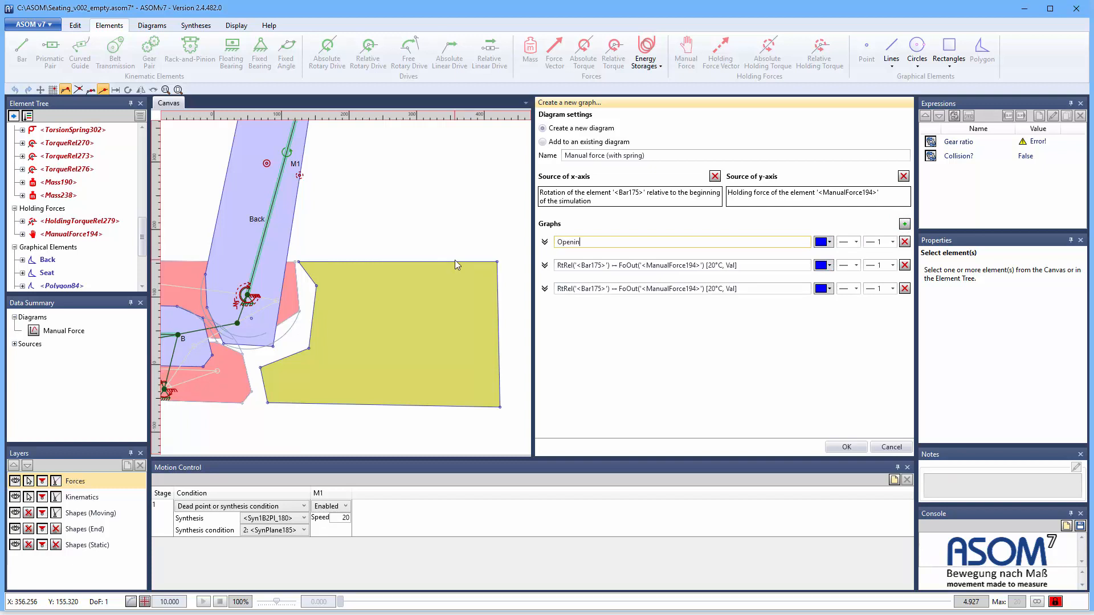
pyautogui.write('g')
pyautogui.press('Tab')
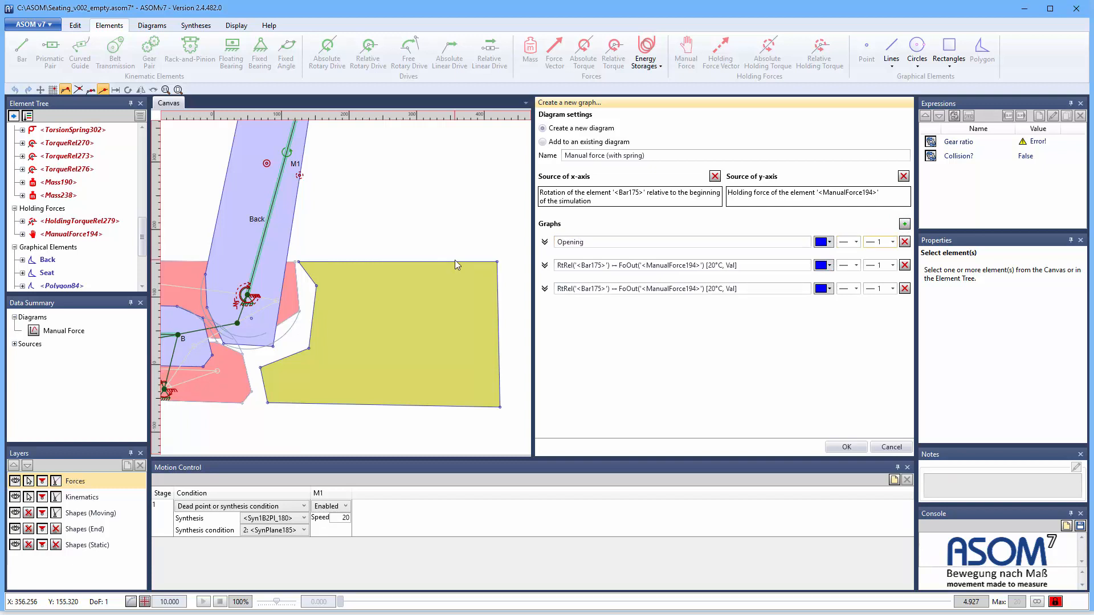
pyautogui.press('Tab')
pyautogui.press('Tab')
pyautogui.press('Tab')
pyautogui.press('Tab')
pyautogui.press('Tab')
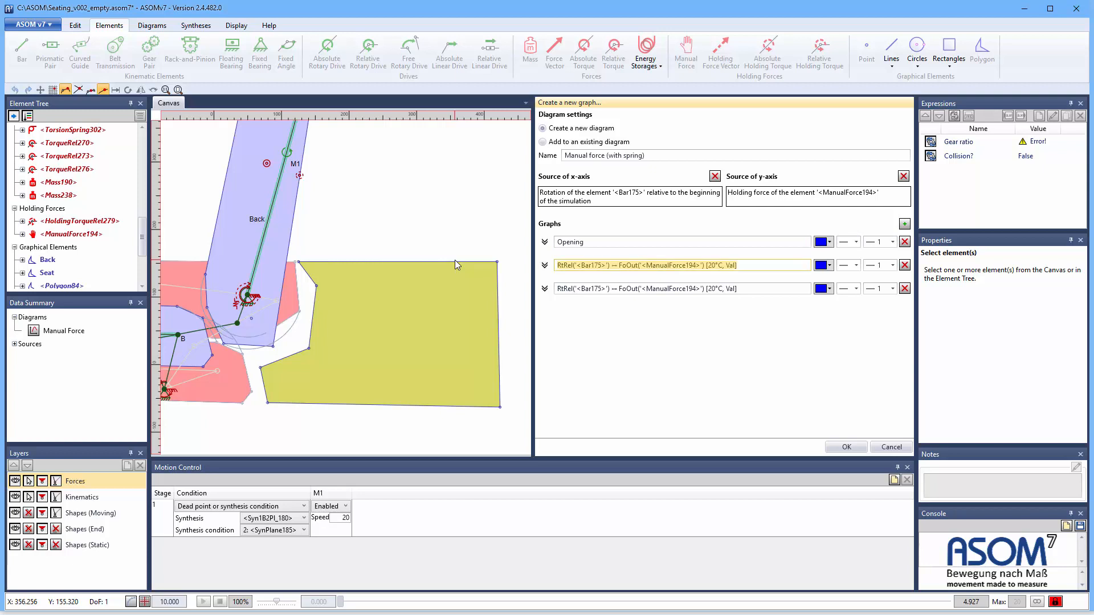
pyautogui.write('C')
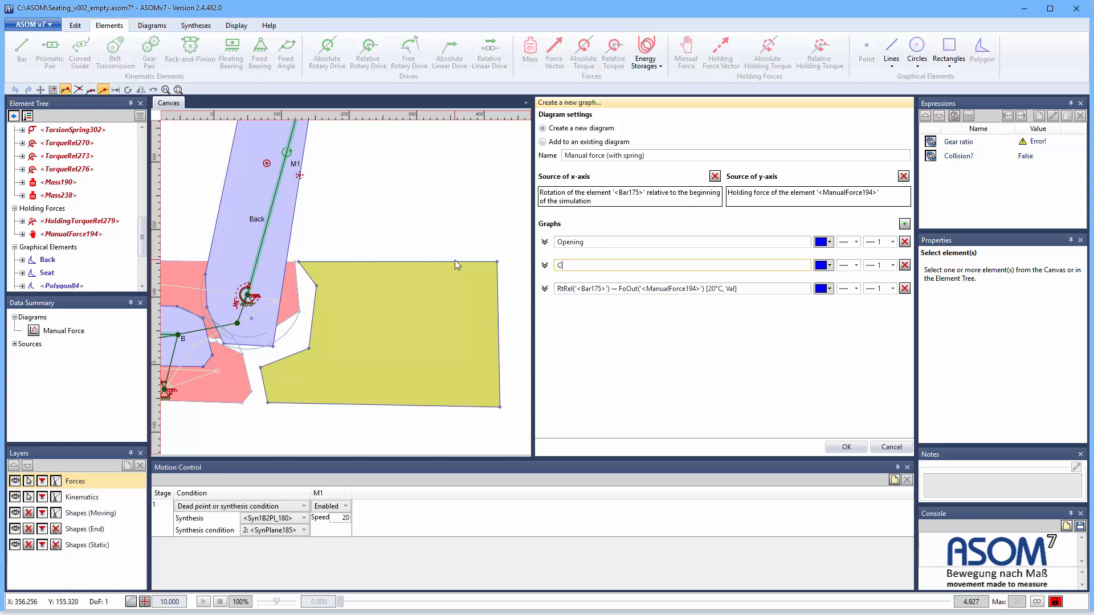
# - Name the three graphs "Closing", "Opening" and "Closing (no friction)", in that order
pyautogui.doubleClick(599, 242)
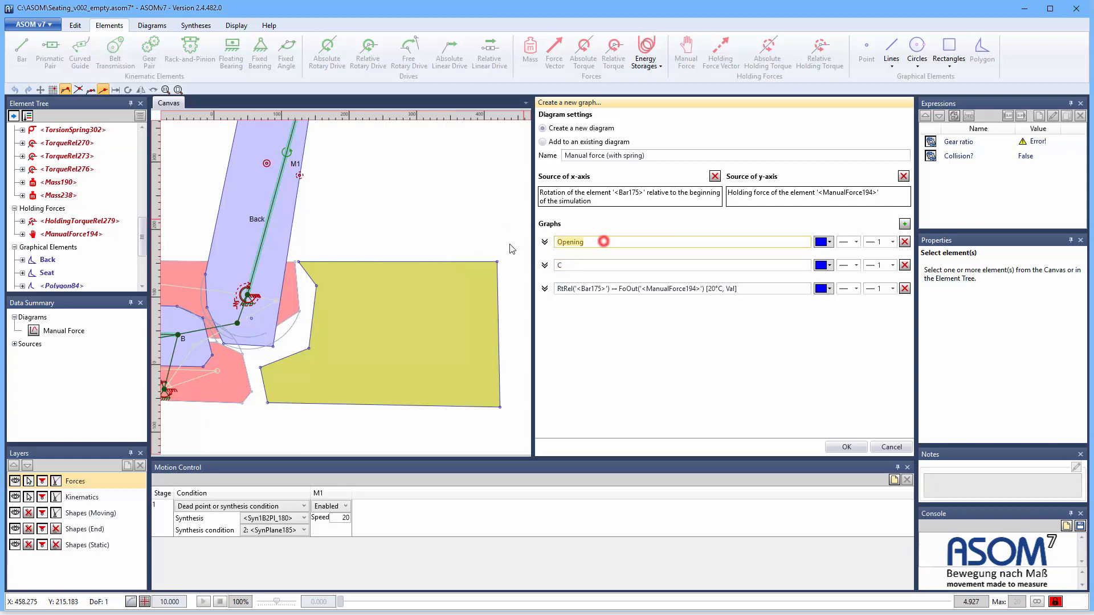
pyautogui.press('BackSpace')
pyautogui.doubleClick(574, 268)
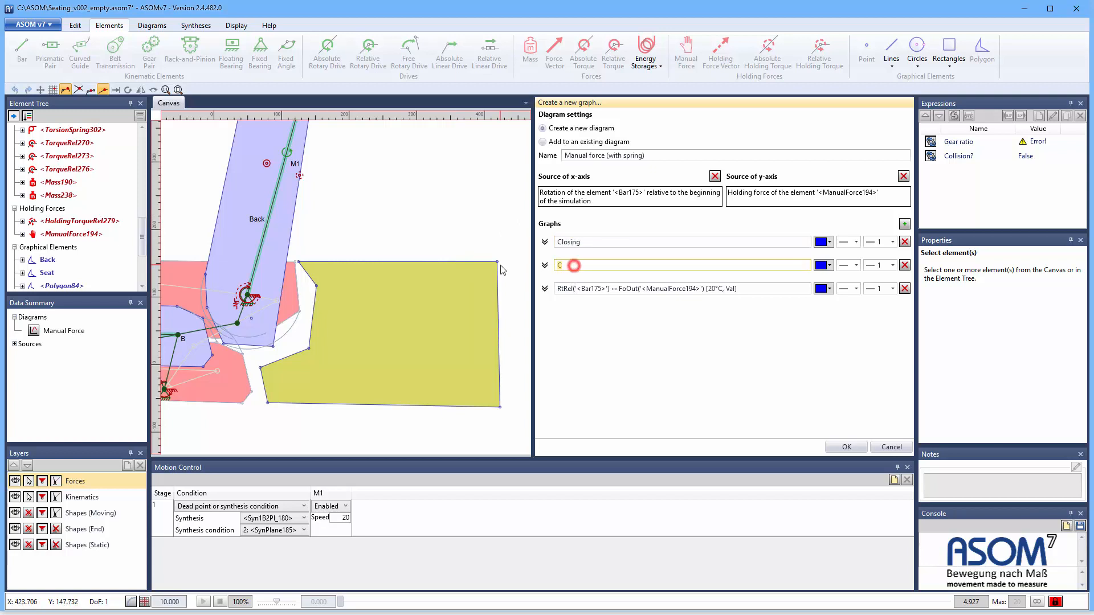
pyautogui.write('Opening')
pyautogui.press('Tab')
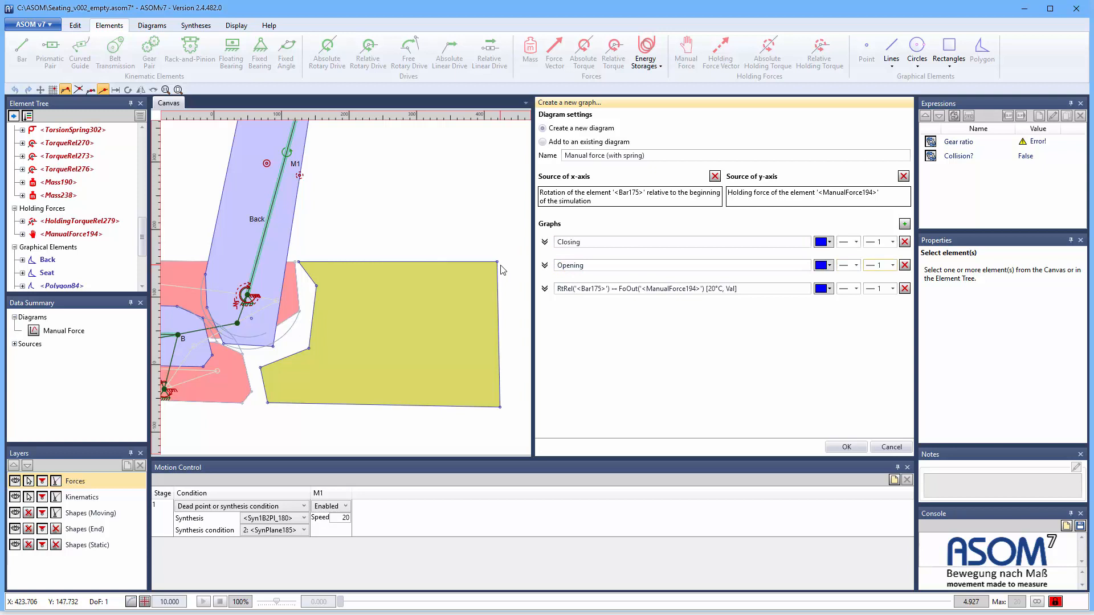
pyautogui.hotkey('ctrl', 'a')
pyautogui.write('Cl')
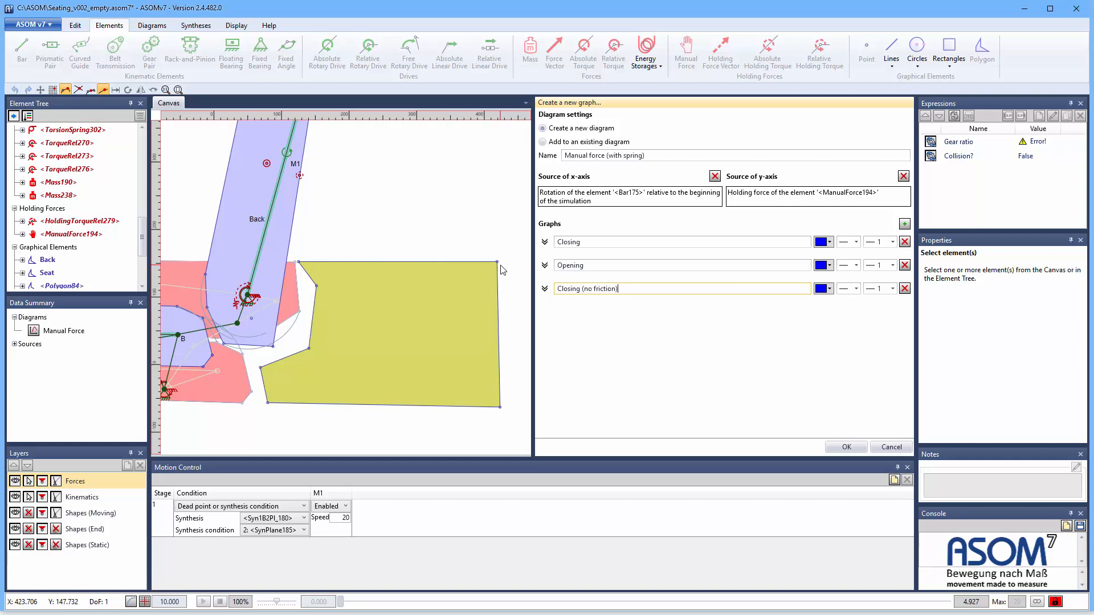
# - Color the "Closing (no friction)" graph red and give the "Opening" graph a dashed line
pyautogui.click(830, 289)
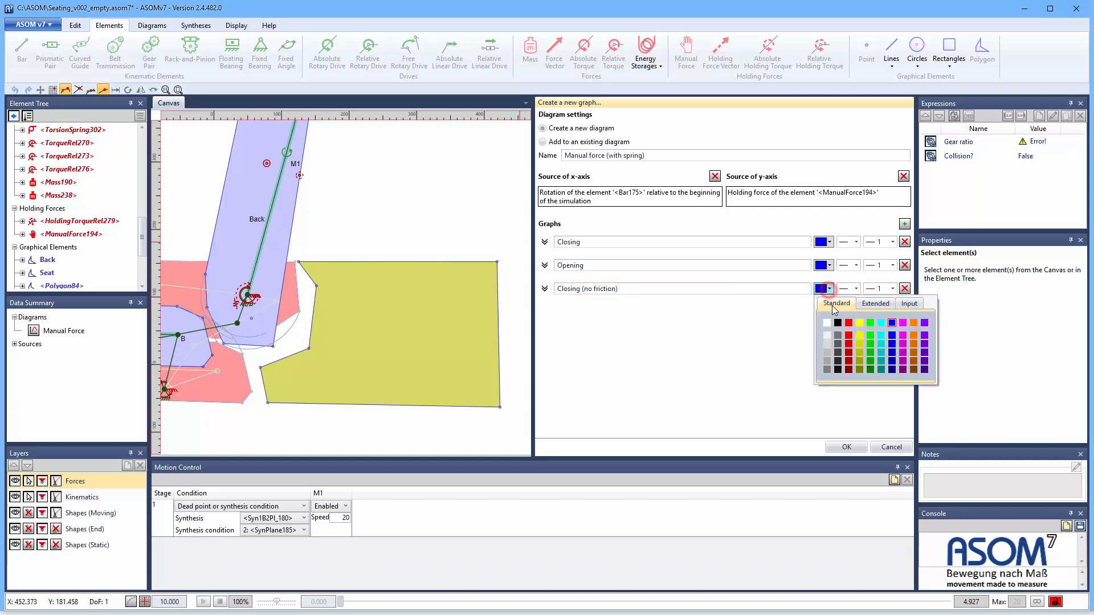
pyautogui.click(849, 327)
pyautogui.click(852, 265)
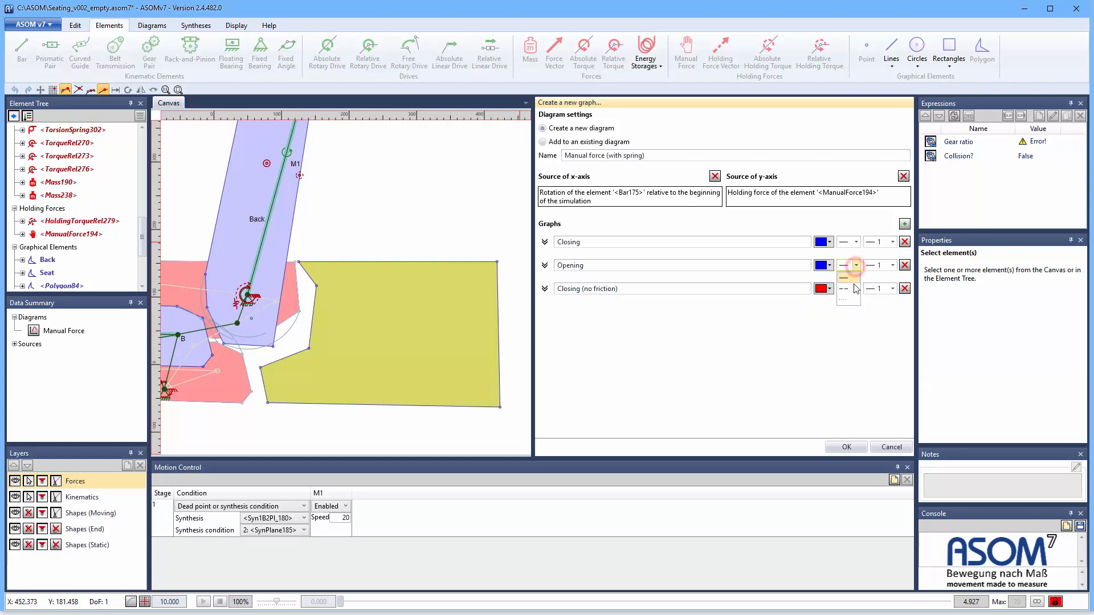
pyautogui.click(851, 289)
# - Expand the parameters of all three graphs and enter force group 1 in each graph's y-parameters
pyautogui.click(544, 289)
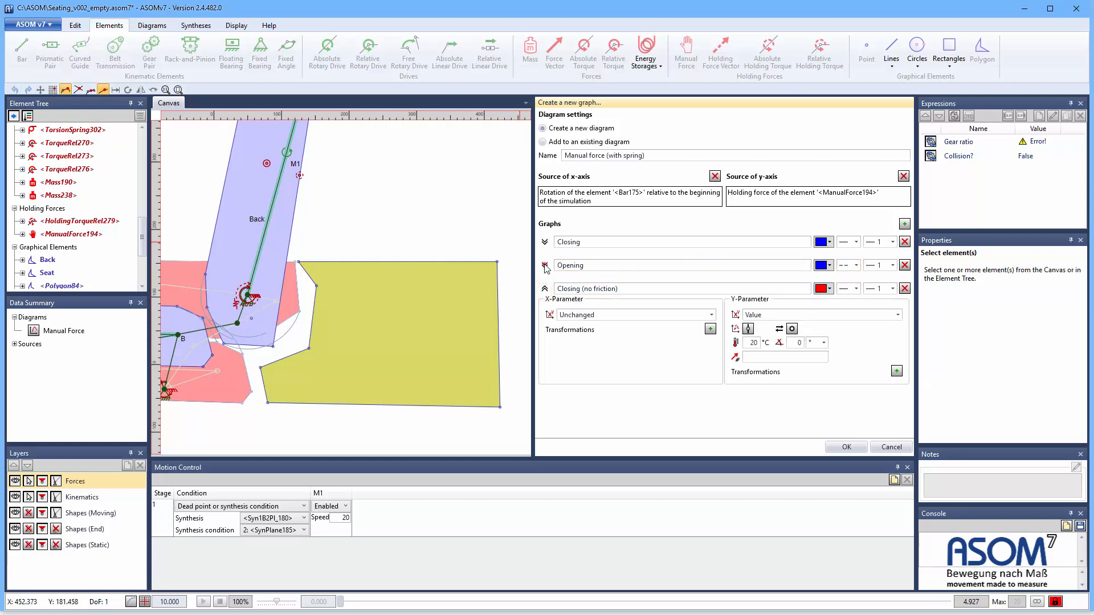
pyautogui.click(545, 266)
pyautogui.click(545, 242)
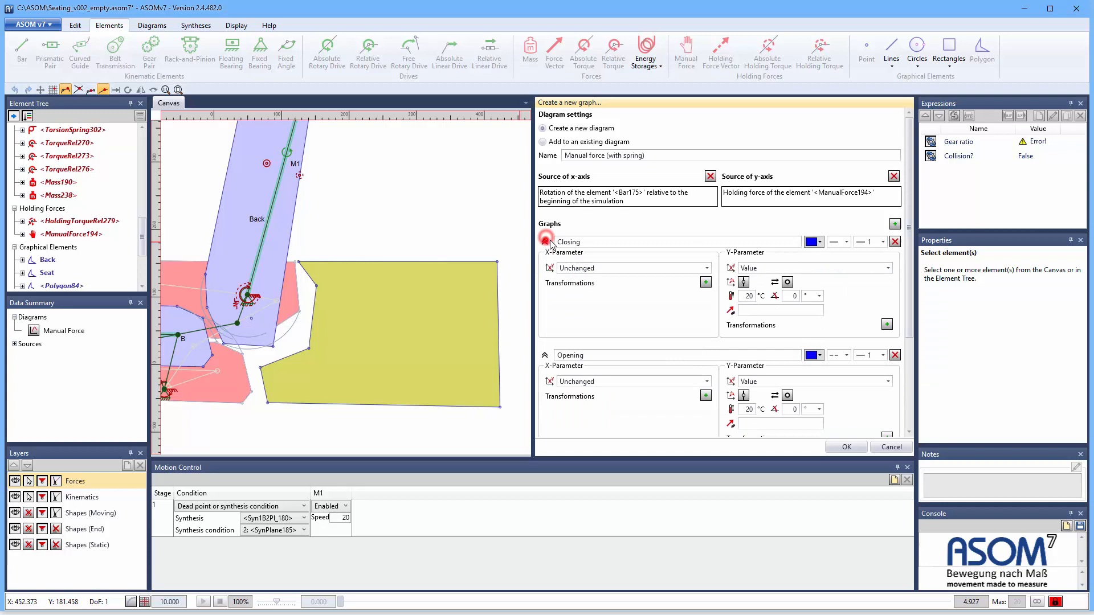
pyautogui.click(754, 314)
pyautogui.write('1')
pyautogui.scroll(-3, 754, 314)
pyautogui.click(751, 290)
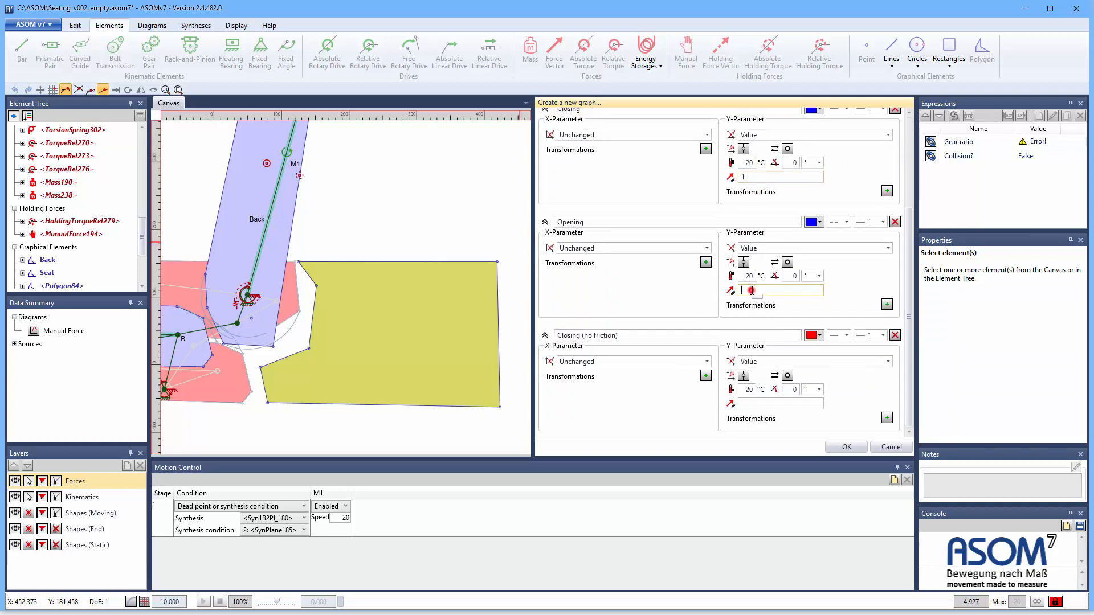
pyautogui.write('1')
pyautogui.click(751, 403)
pyautogui.write('1')
# - Include friction for the "Opening" and "Closing" graphs and create the diagram
pyautogui.click(787, 262)
pyautogui.click(787, 149)
pyautogui.scroll(5, 780, 329)
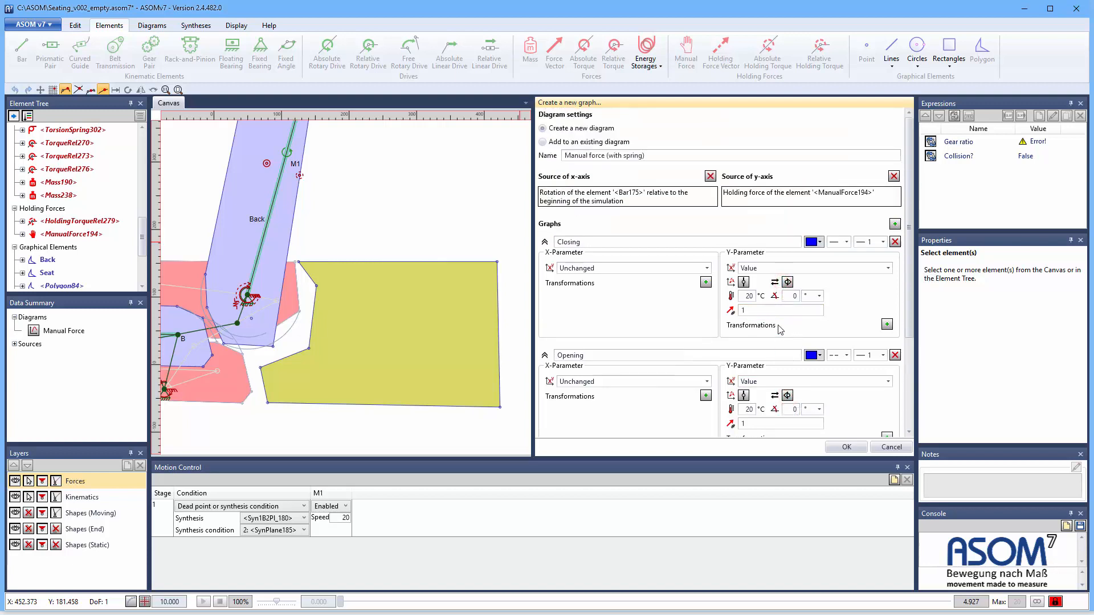
pyautogui.click(847, 448)
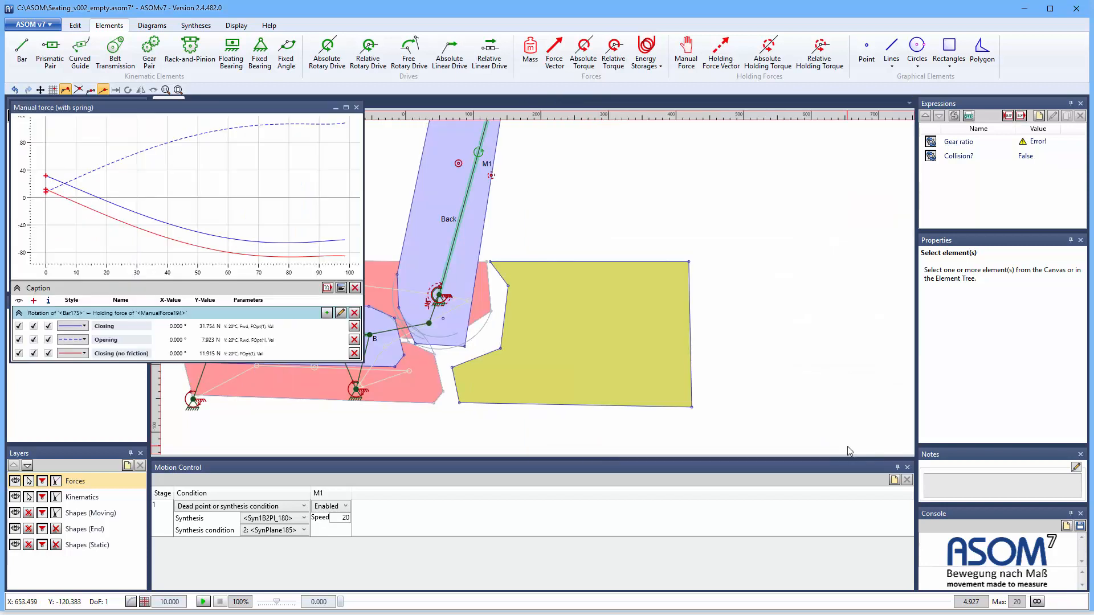
# - Open the Manual Force diagram as well and arrange it above the "Manual force (with spring)" diagram
pyautogui.moveTo(185, 108); pyautogui.dragTo(826, 146)
pyautogui.click(35, 331)
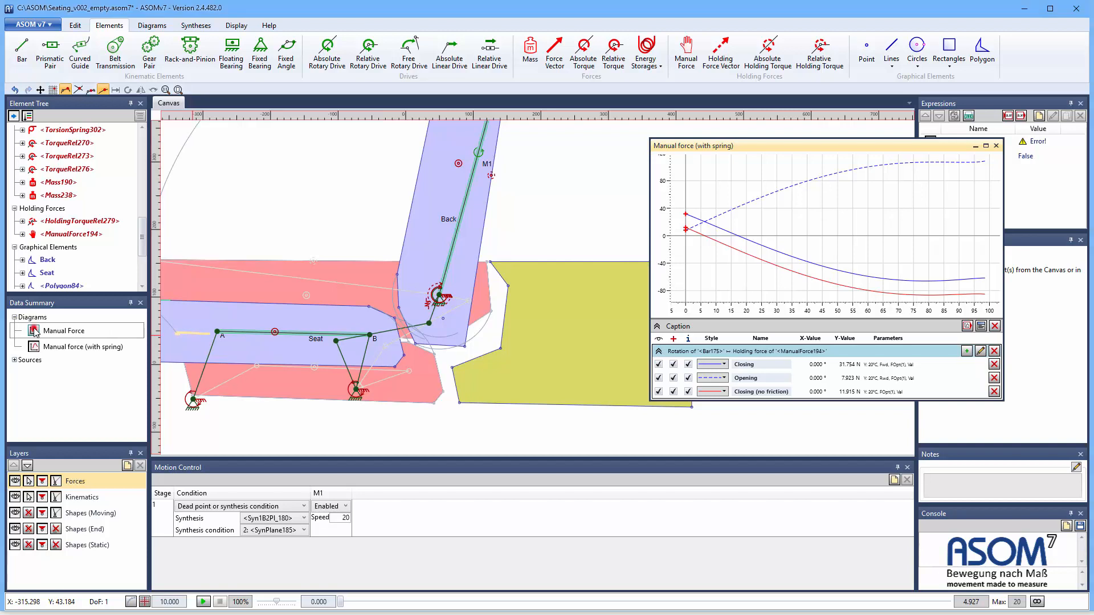
pyautogui.moveTo(113, 106); pyautogui.dragTo(146, 25)
pyautogui.moveTo(754, 147); pyautogui.dragTo(141, 319)
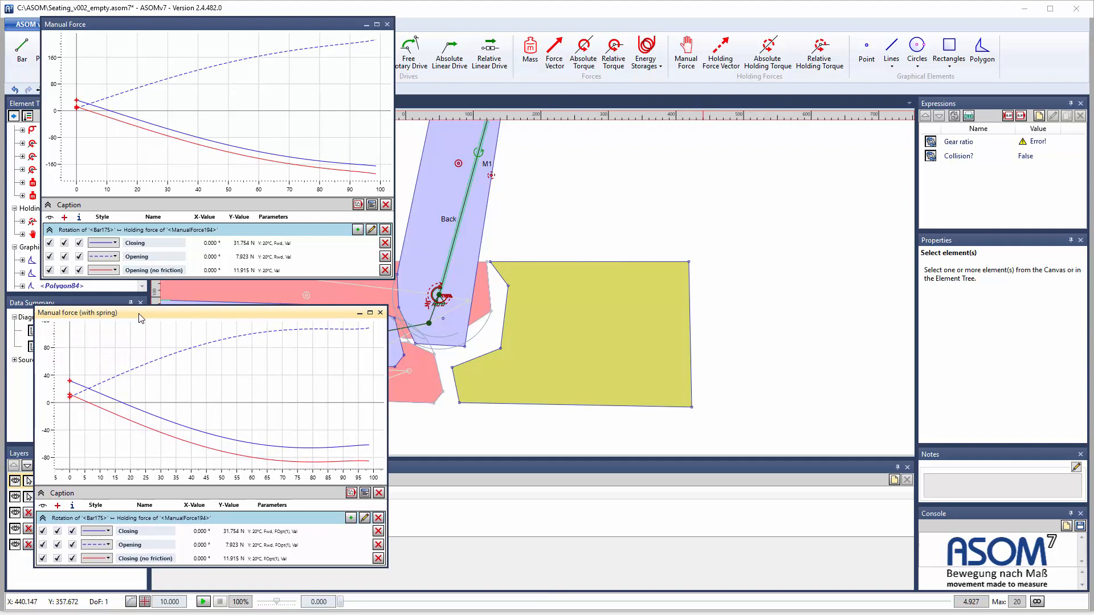
# - Open the Manual Force diagram's properties and apply a y-axis minimum of -200 and maximum of 200
pyautogui.click(371, 205)
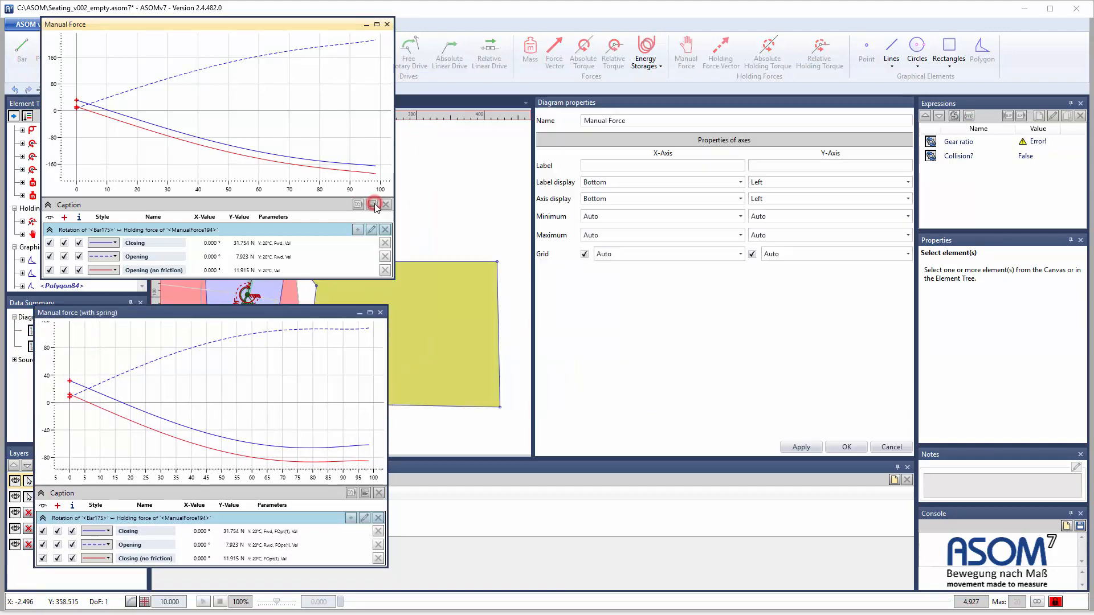
pyautogui.click(774, 216)
pyautogui.write('-200')
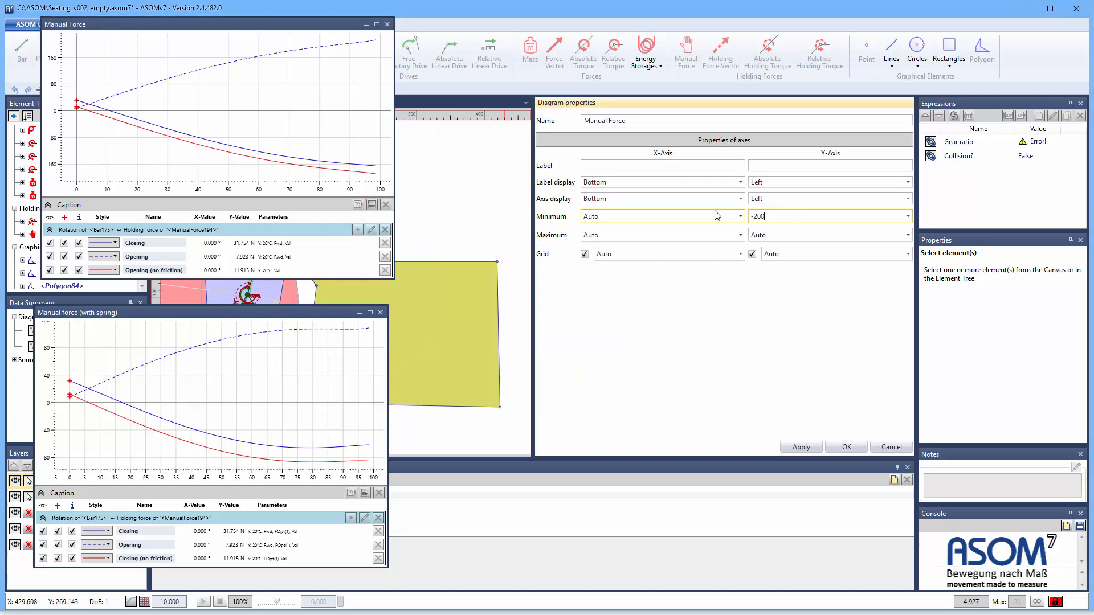
pyautogui.press('Tab')
pyautogui.press('Tab')
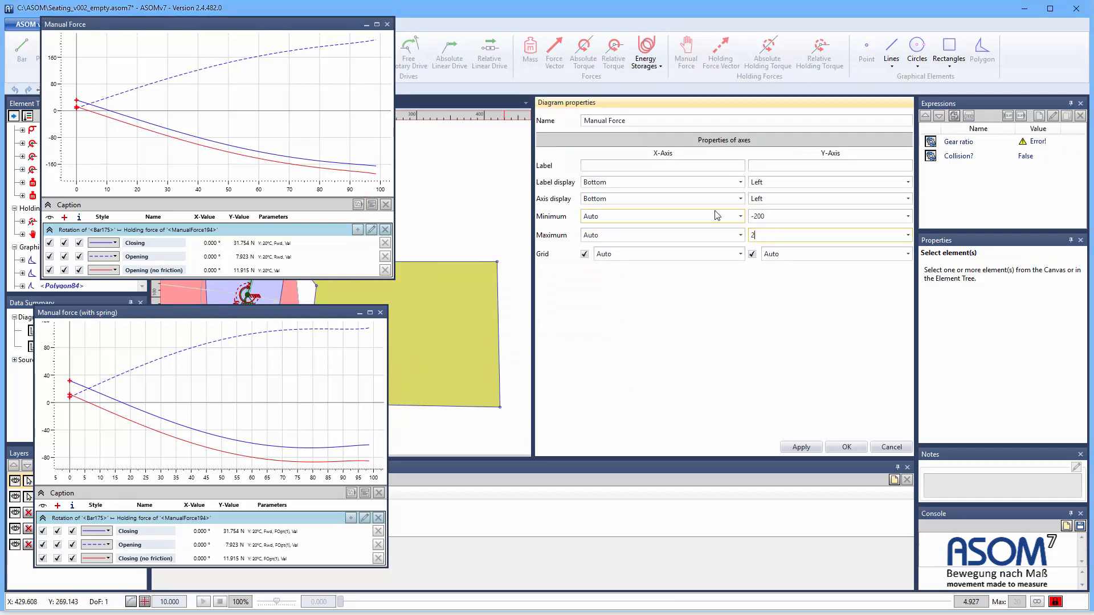
pyautogui.write('200')
pyautogui.click(814, 448)
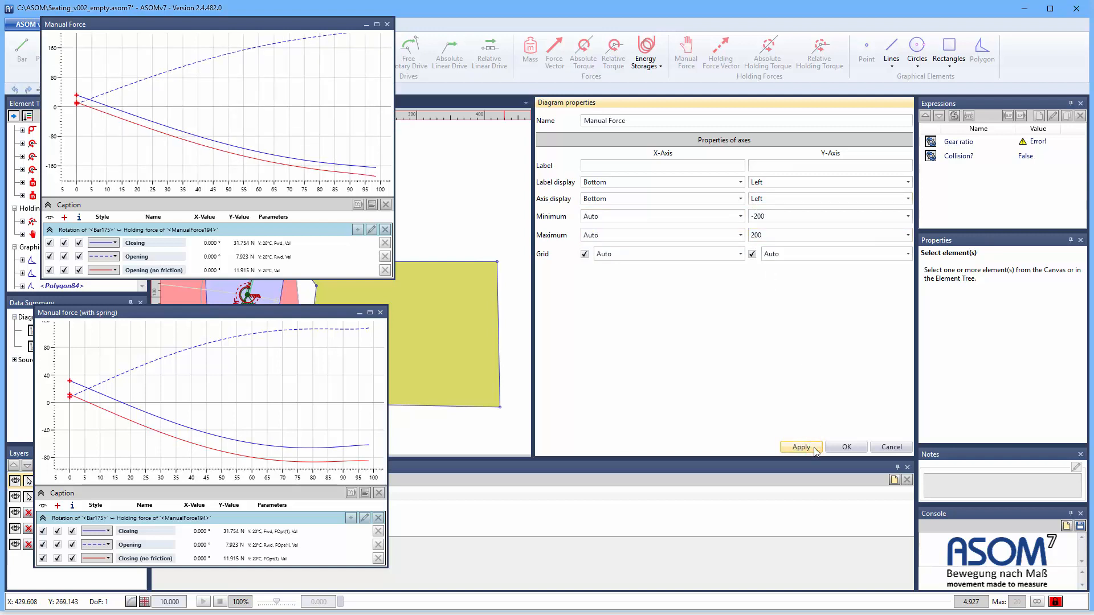
# - Widen the Manual Force diagram's y-axis range to -220 and 220 and confirm its properties
pyautogui.doubleClick(783, 217)
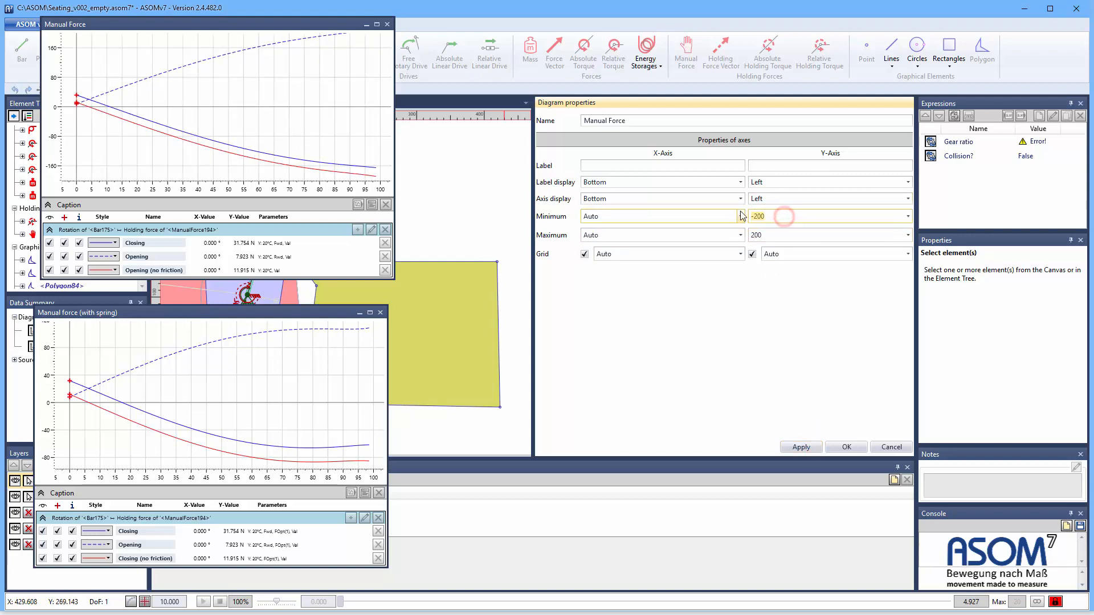
pyautogui.write('-')
pyautogui.press('Tab')
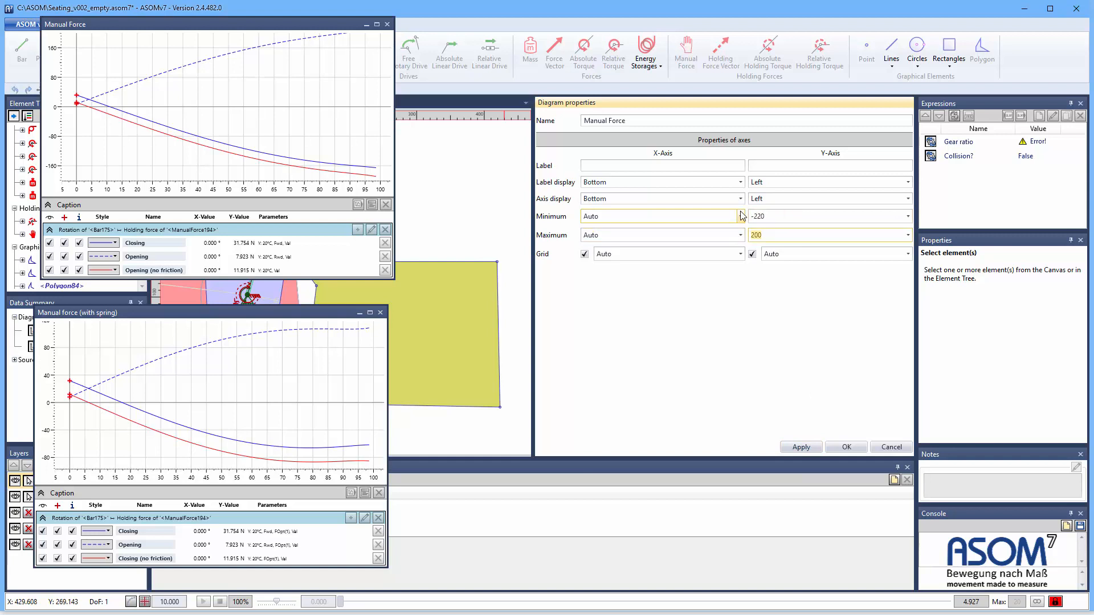
pyautogui.click(801, 446)
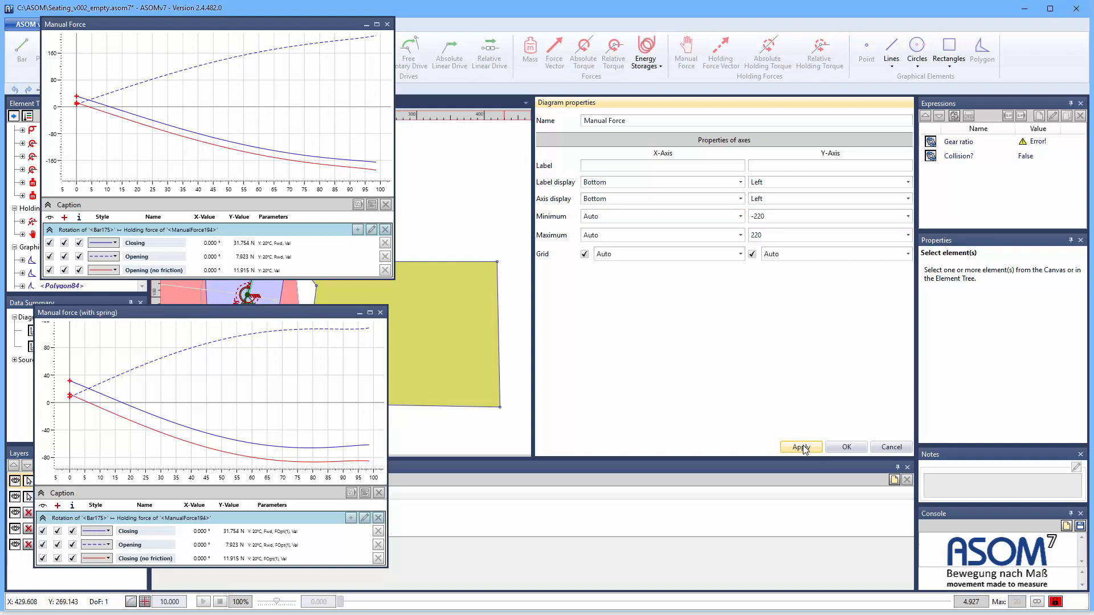
pyautogui.click(844, 445)
# - Give the "Manual force (with spring)" diagram the same y-axis minimum and maximum as the Manual Force diagram
pyautogui.click(365, 493)
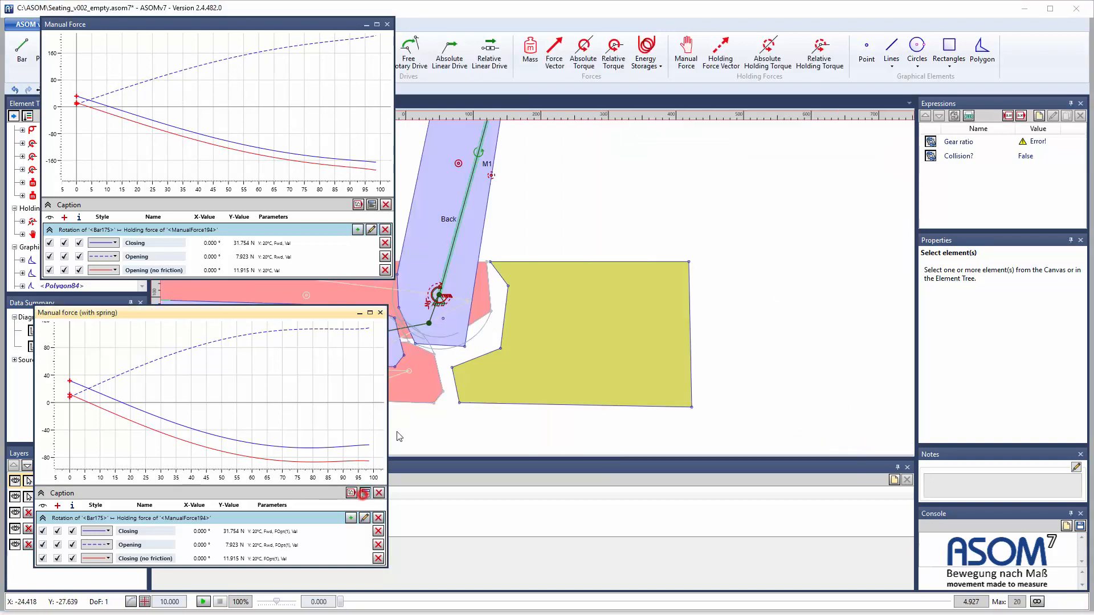
pyautogui.click(805, 218)
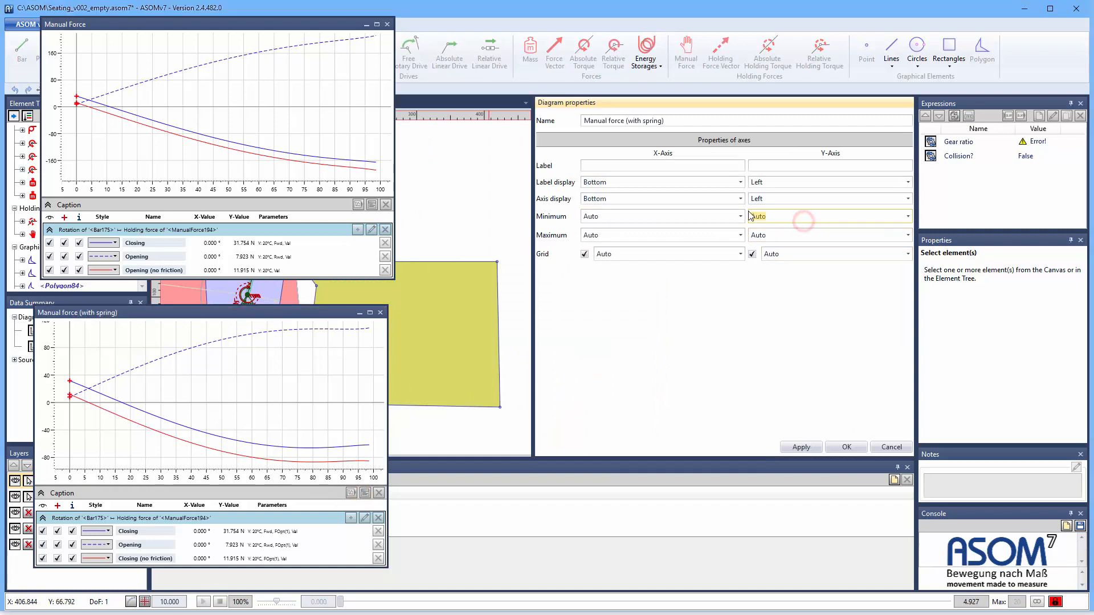
pyautogui.press('BackSpace')
pyautogui.click(845, 446)
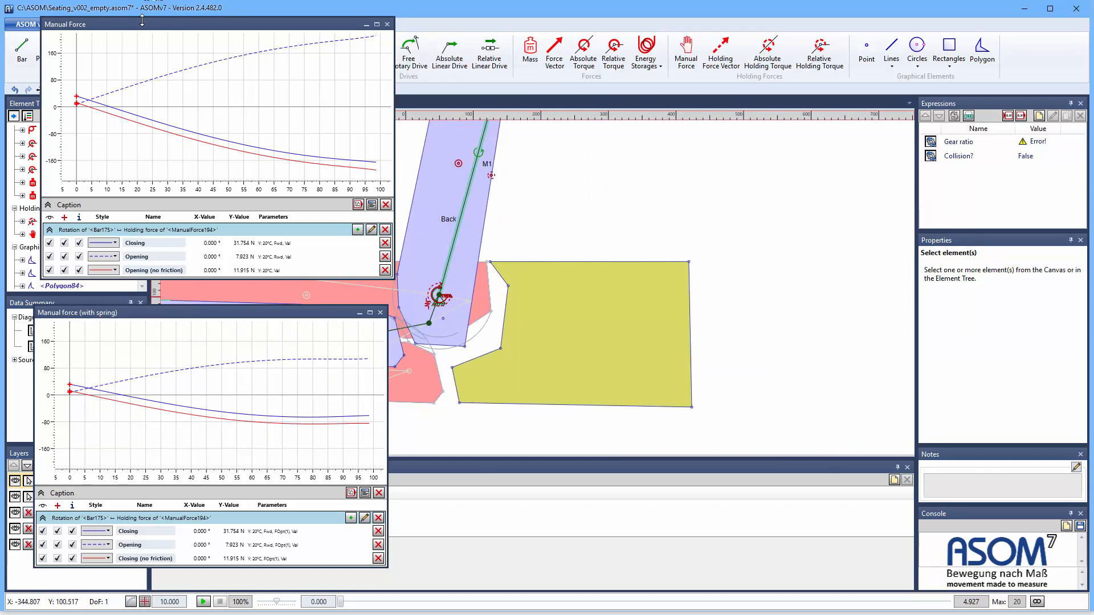
# - Place both manual force diagrams side by side to compare their curves, and close both
pyautogui.moveTo(147, 24); pyautogui.dragTo(675, 161)
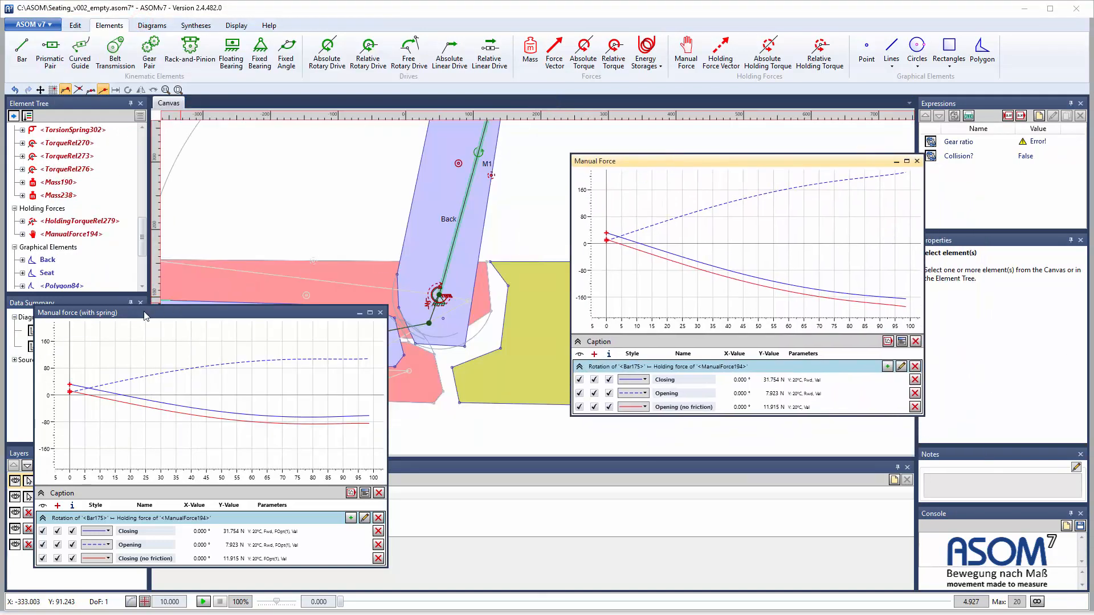
pyautogui.moveTo(143, 312); pyautogui.dragTo(324, 159)
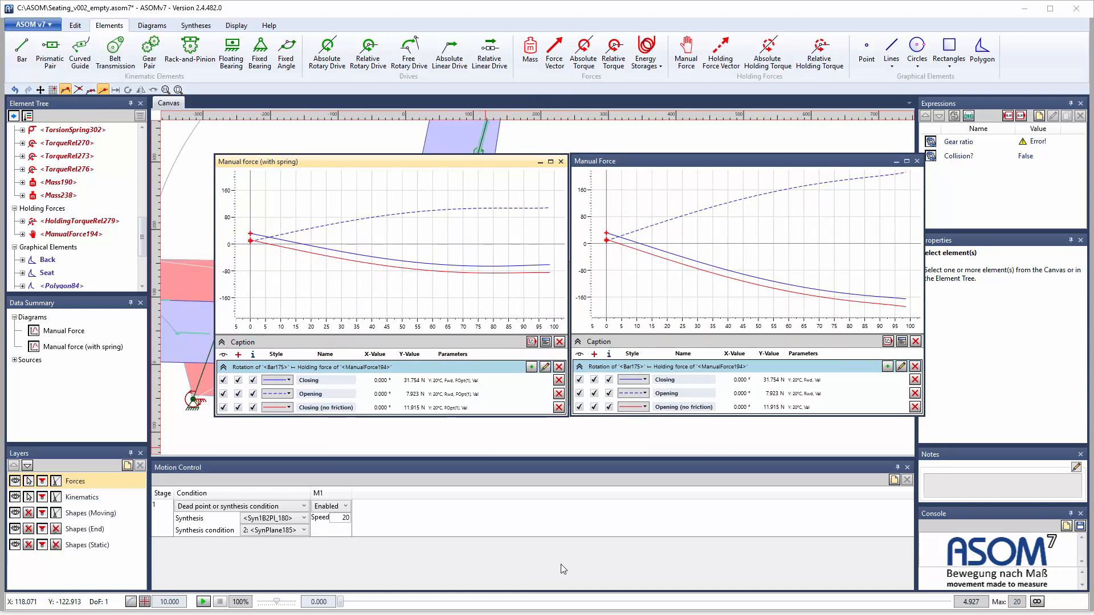
pyautogui.click(917, 162)
pyautogui.click(561, 162)
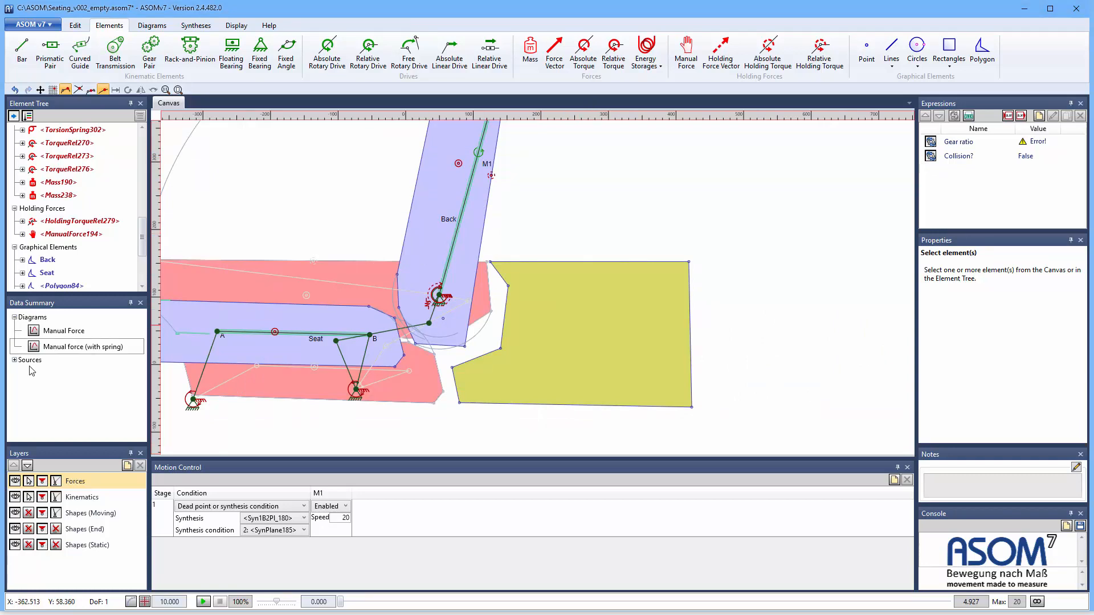
# - Reopen the "Manual force (with spring)" diagram and place it beside the mechanism, clear of the seat and backrest
pyautogui.doubleClick(33, 348)
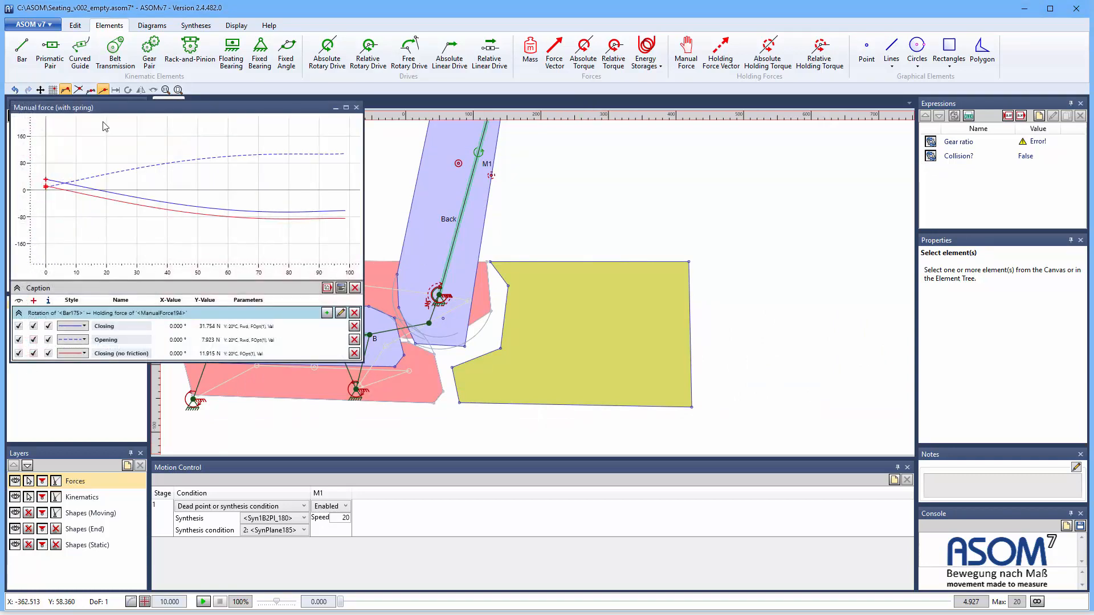
pyautogui.moveTo(89, 111); pyautogui.dragTo(801, 0)
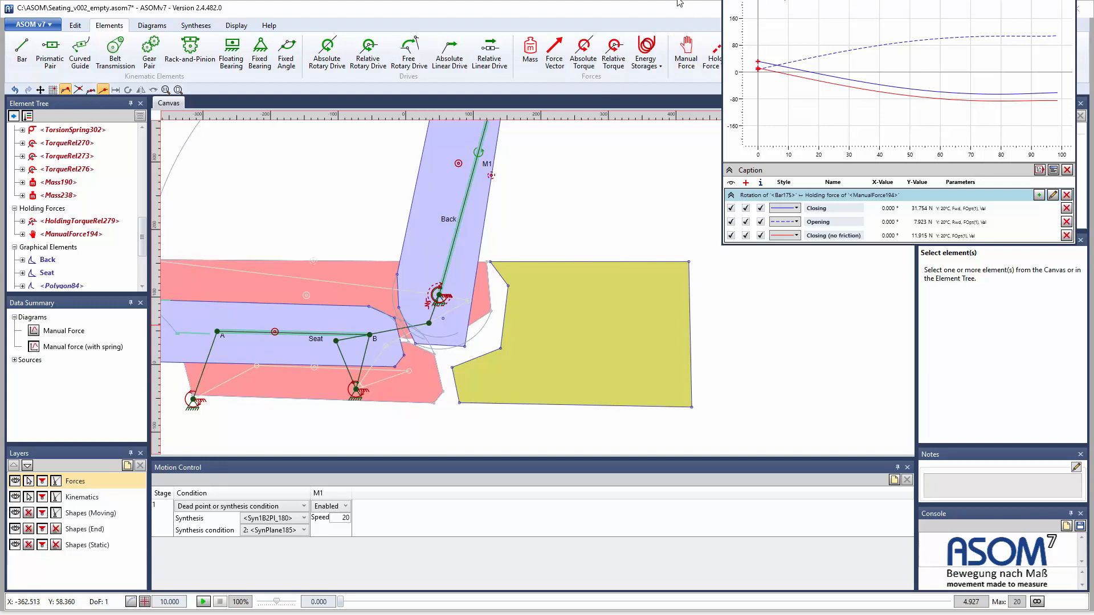
pyautogui.moveTo(790, 2); pyautogui.dragTo(793, 199)
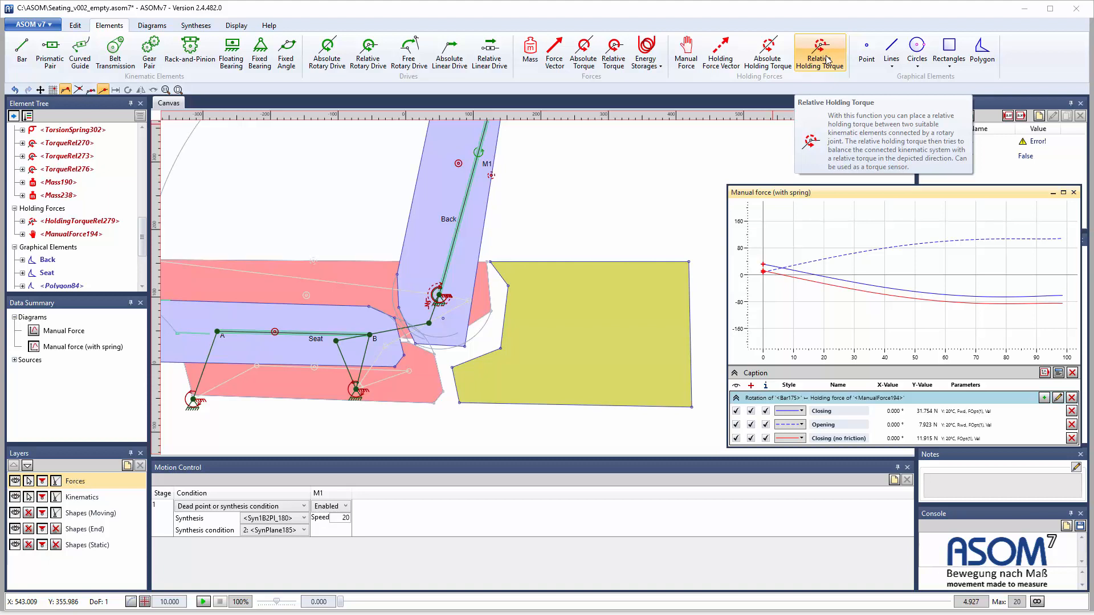
# - Start a new diagram from the relative holding torque at the backrest pivot and name it "Motor torque", keeping the manual force diagram clear of its settings
pyautogui.click(436, 294)
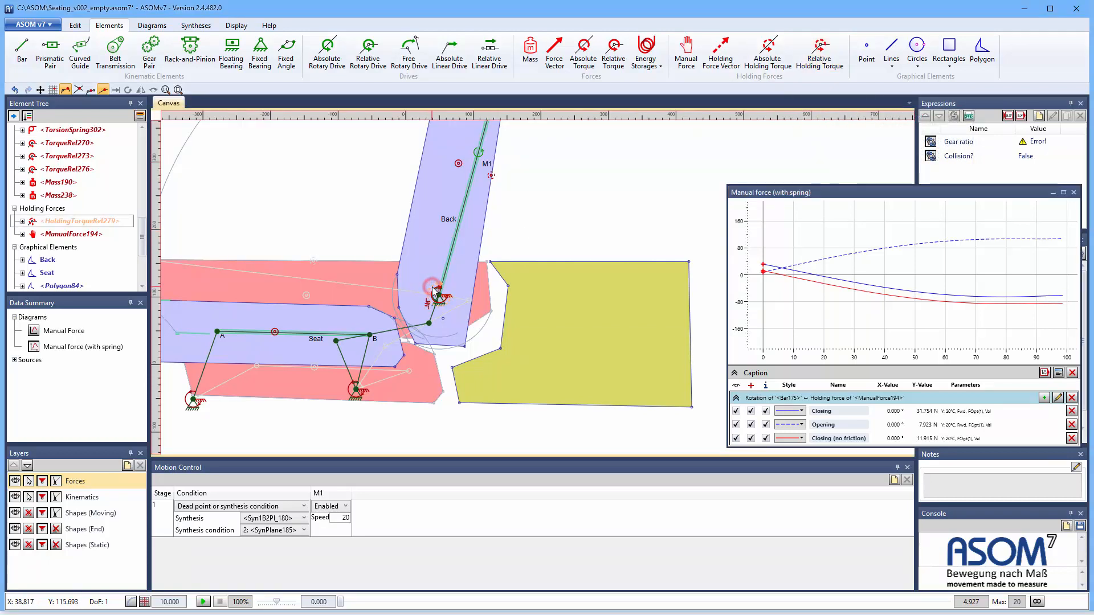
pyautogui.rightClick(436, 292)
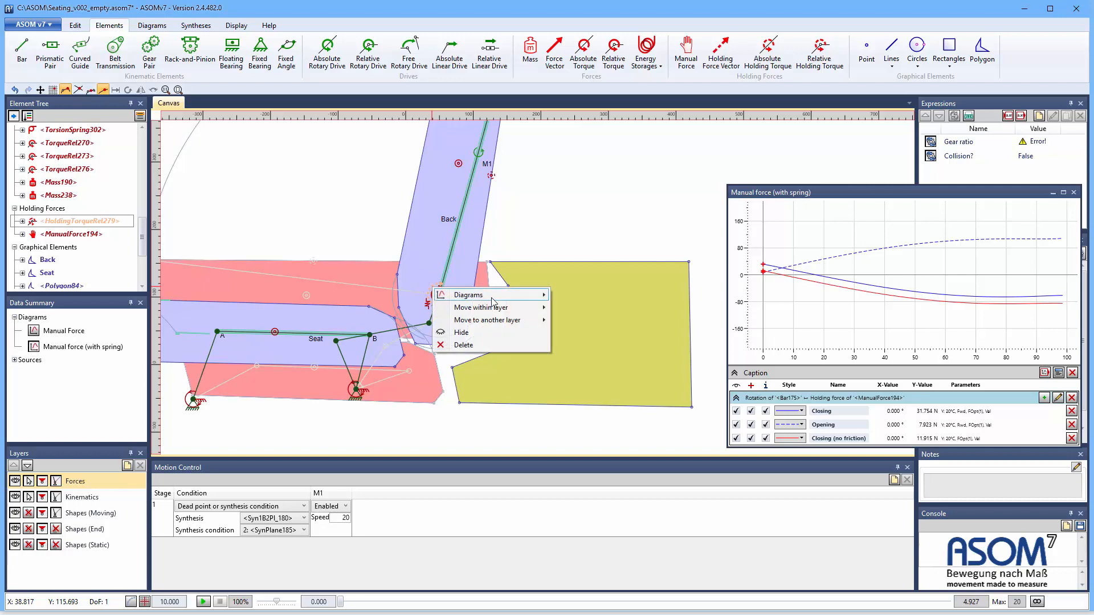
pyautogui.moveTo(491, 299)
pyautogui.click(621, 295)
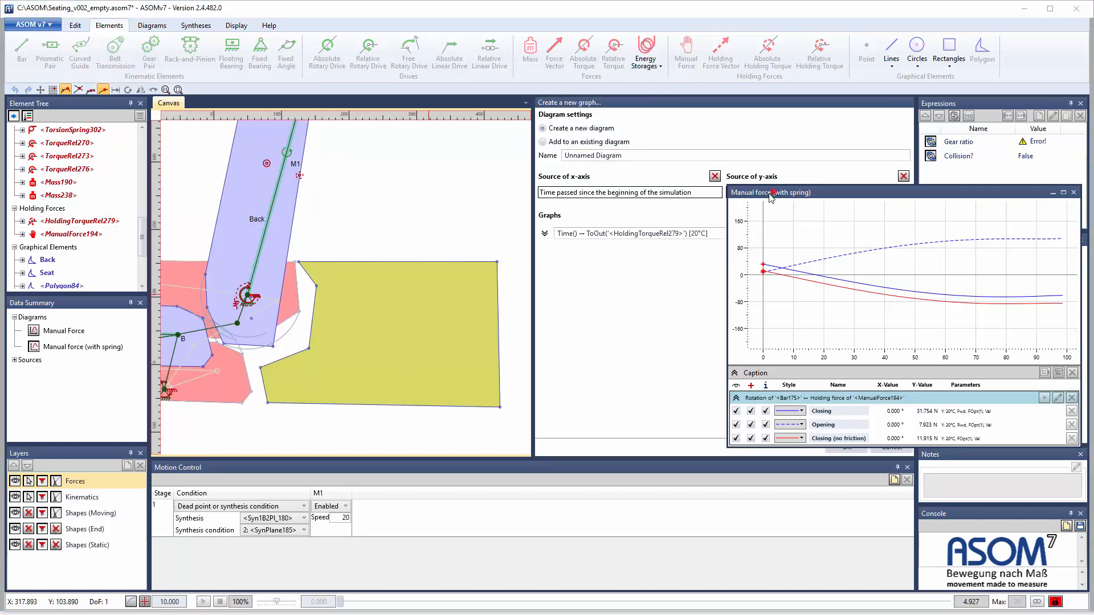
pyautogui.moveTo(763, 203); pyautogui.dragTo(81, 281)
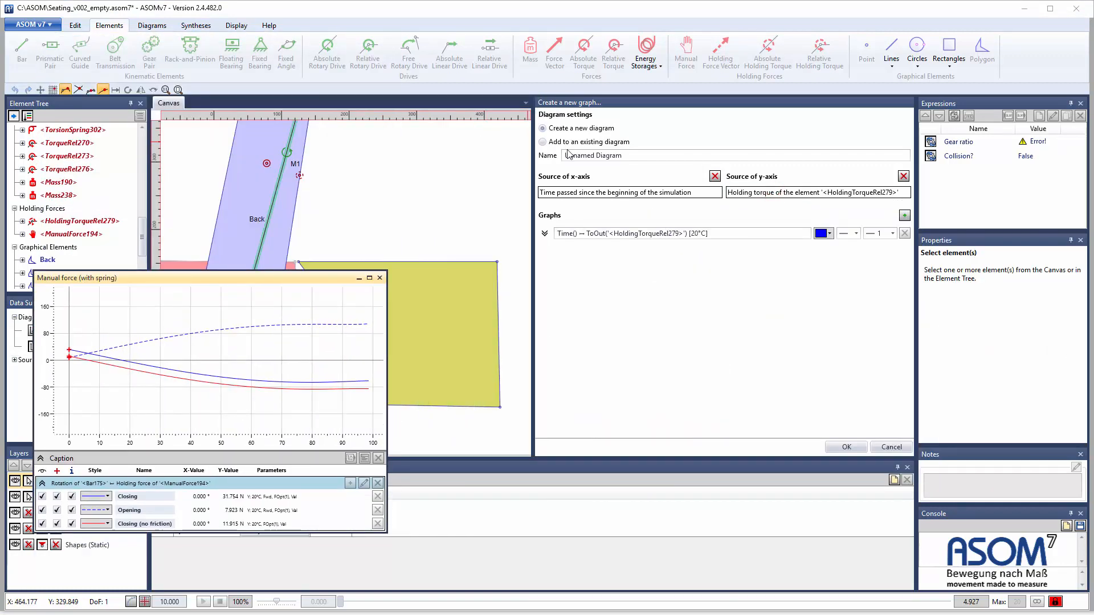
pyautogui.click(633, 154)
pyautogui.write('Motor torque')
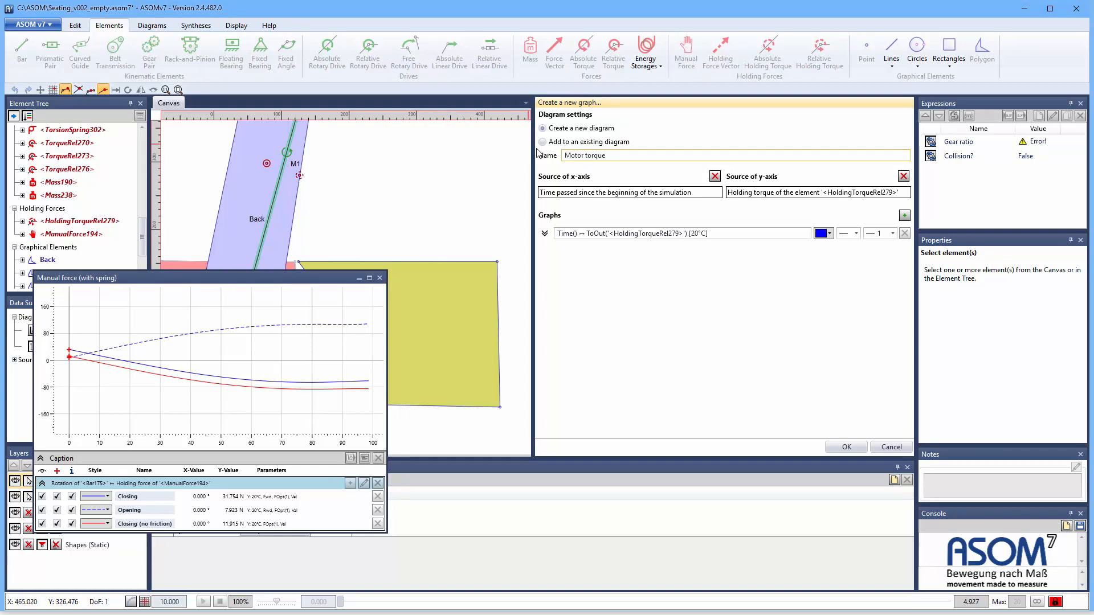
# - Replace the Motor torque diagram's x-axis source with the rotation of the backrest bar
pyautogui.click(715, 176)
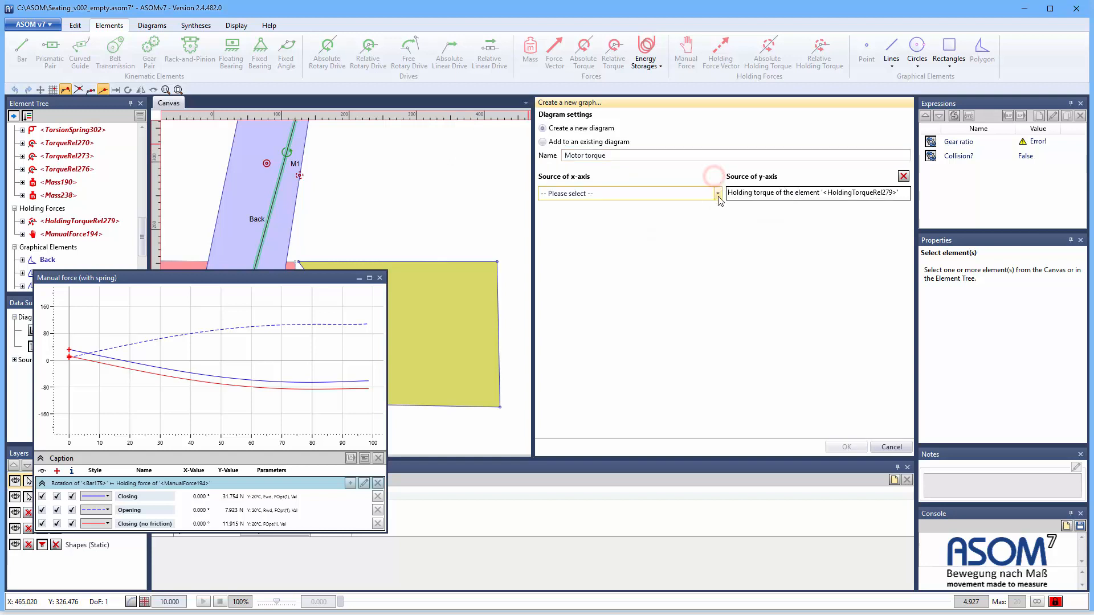
pyautogui.click(717, 194)
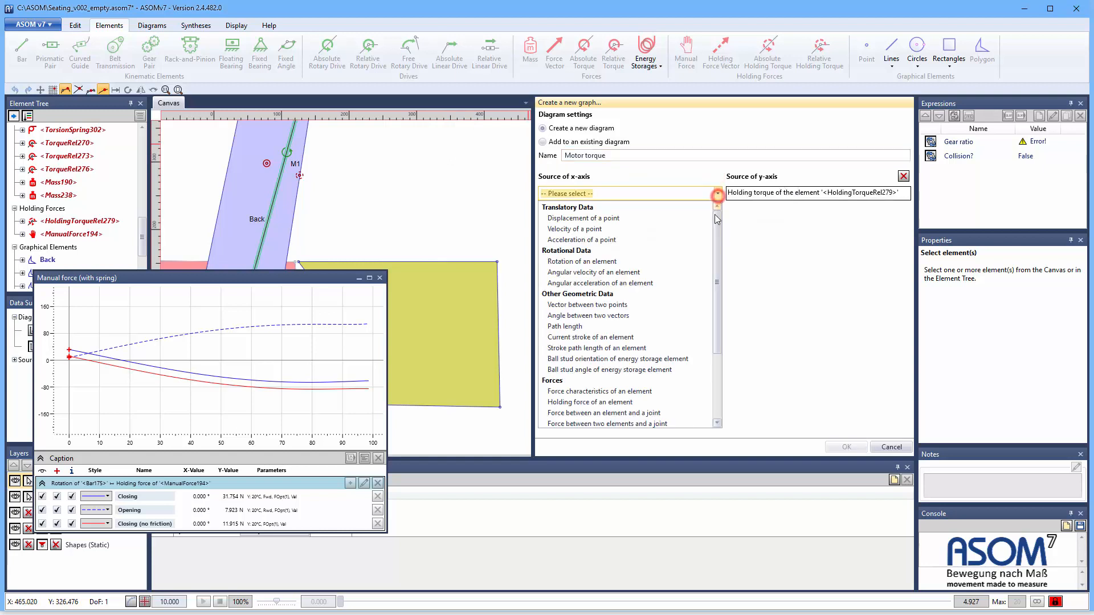
pyautogui.click(579, 262)
pyautogui.click(271, 200)
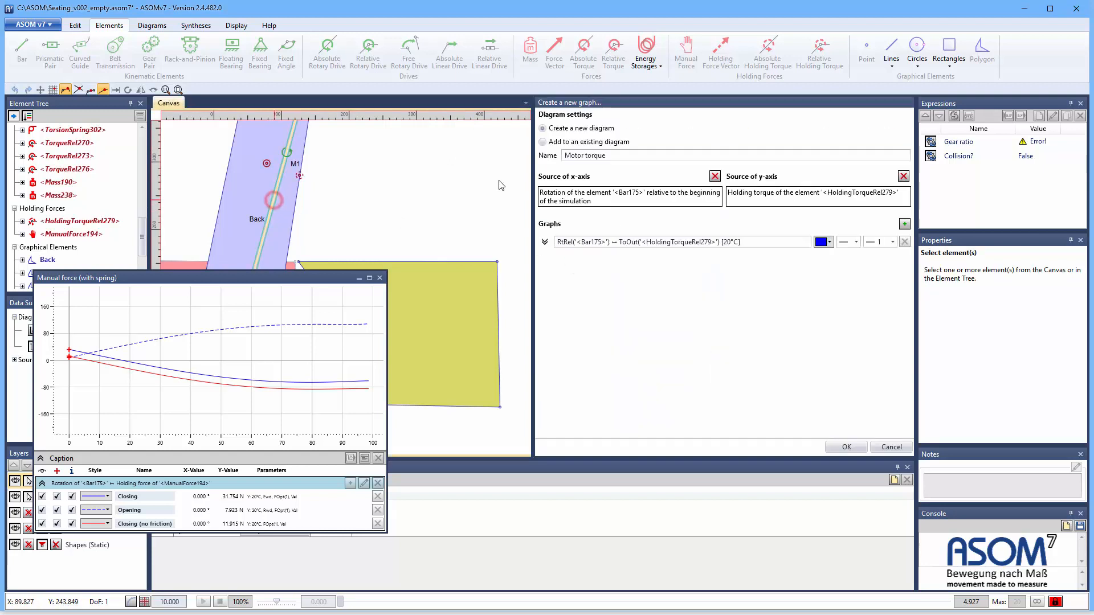
# - Name the first graph "Closing" and add a second graph named "Opening" with a dashed line
pyautogui.click(762, 243)
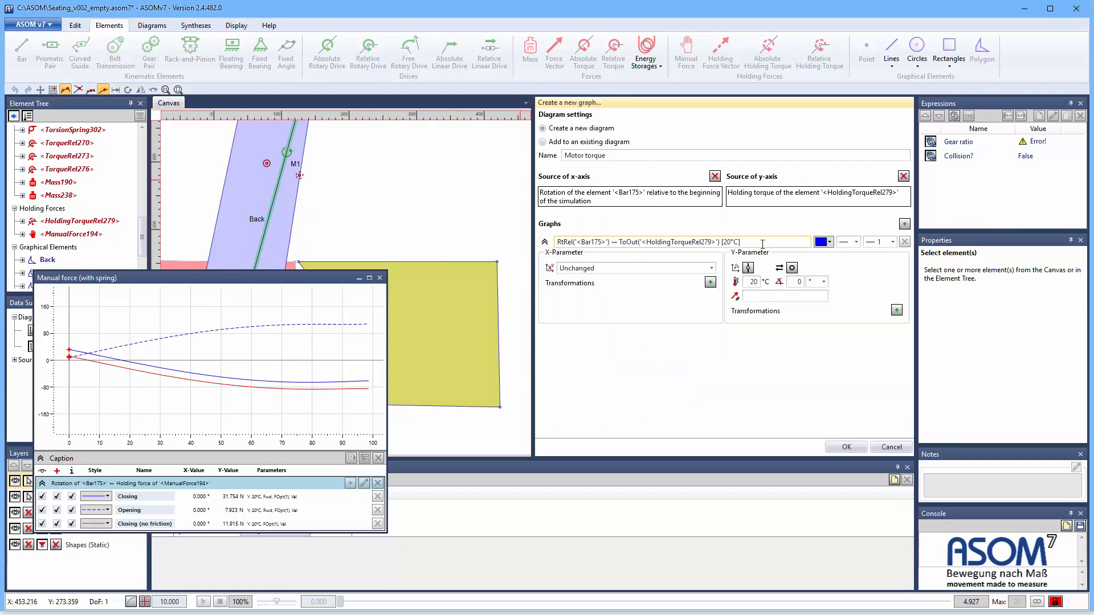
pyautogui.moveTo(762, 243); pyautogui.dragTo(459, 251)
pyautogui.write('Closing')
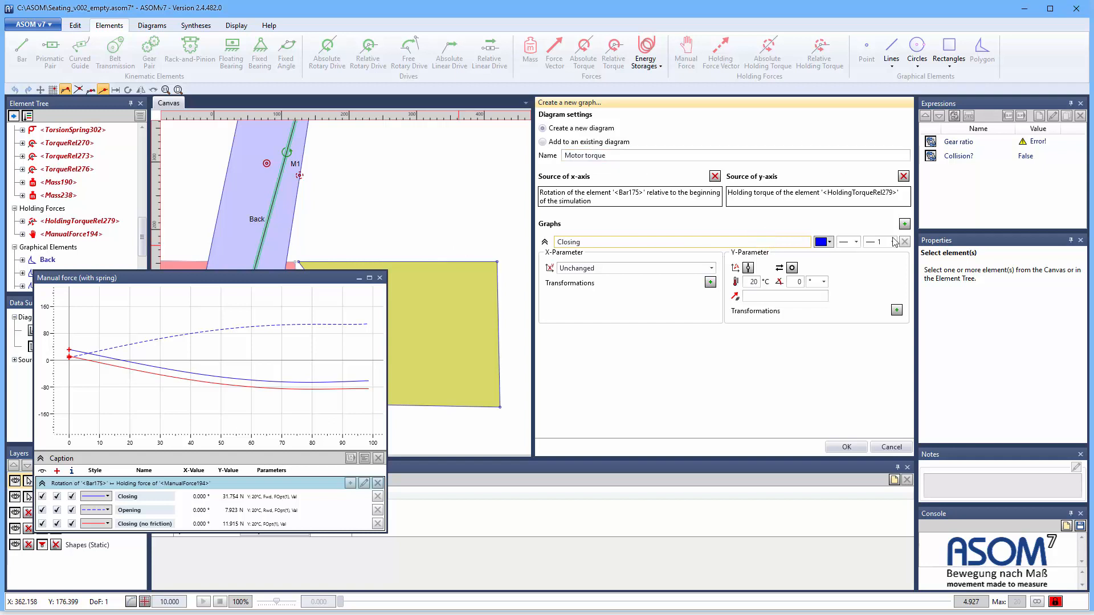
pyautogui.click(904, 224)
pyautogui.click(545, 340)
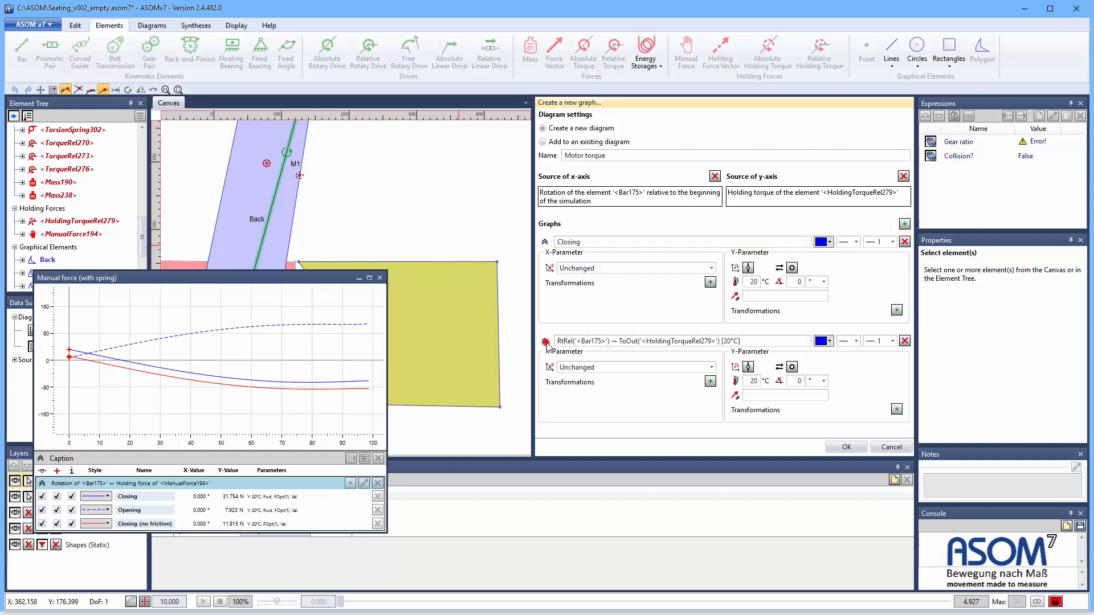
pyautogui.moveTo(758, 341); pyautogui.dragTo(487, 340)
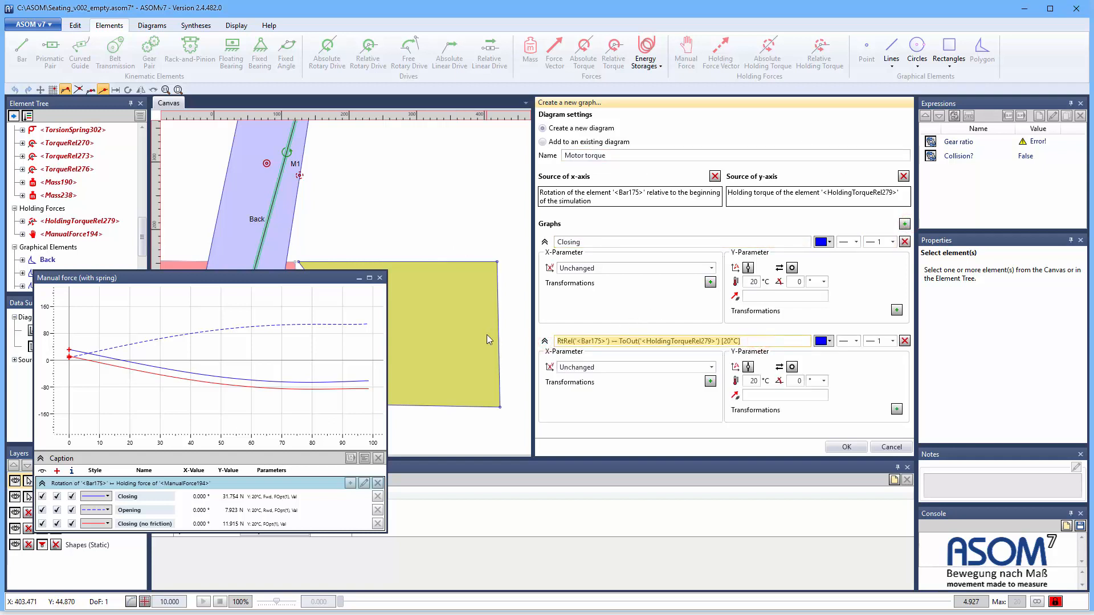
pyautogui.write('Opening')
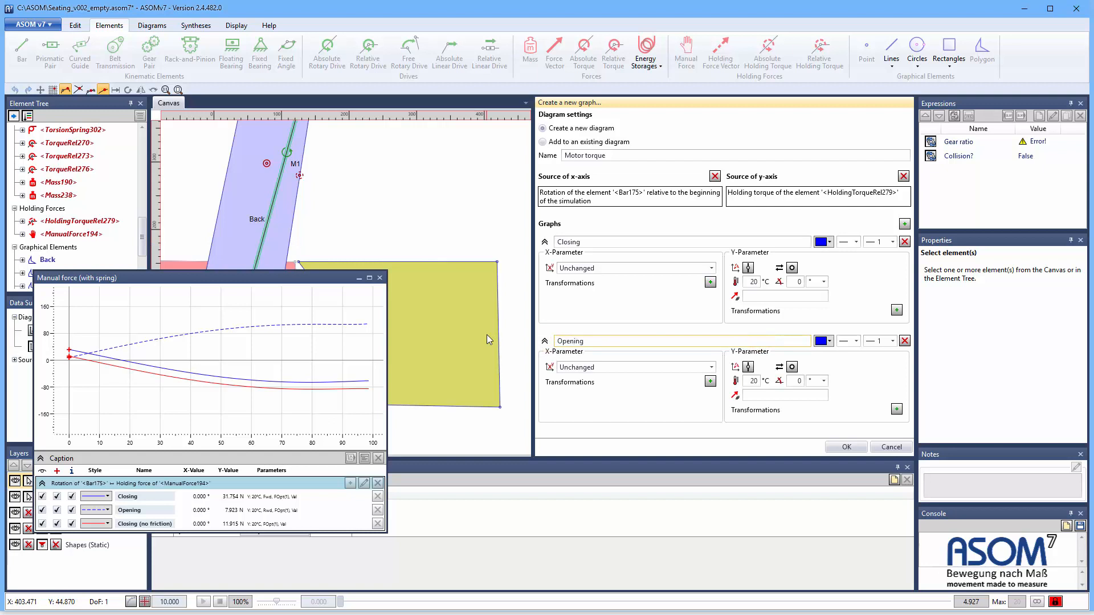
pyautogui.click(856, 341)
pyautogui.click(848, 363)
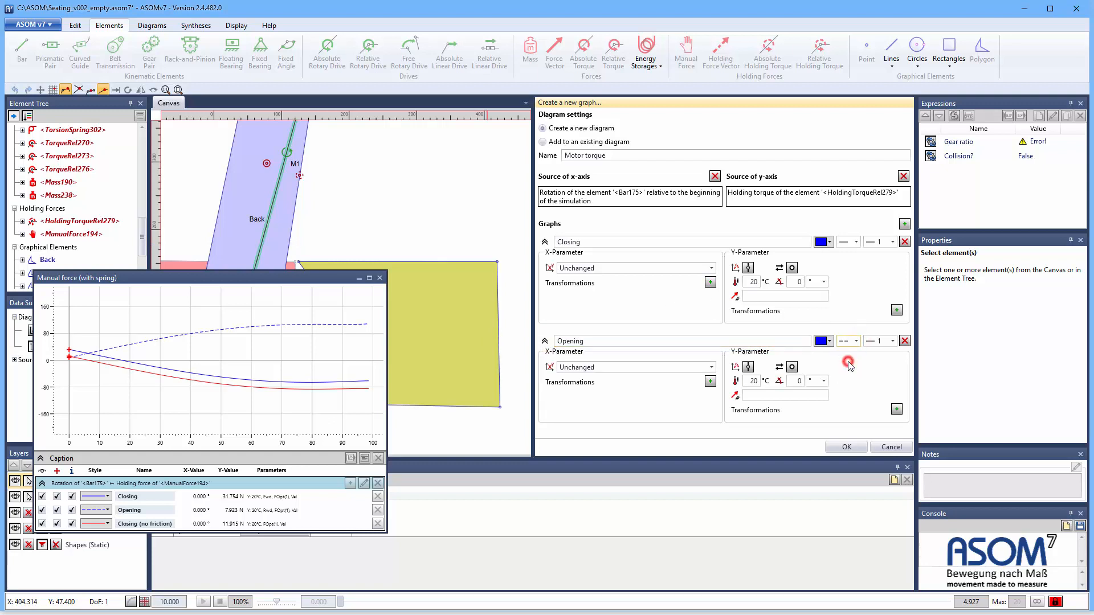
# - Switch the direction setting in the Y-parameters of both graphs, set each graph's force option to 1, and create the diagram
pyautogui.click(792, 367)
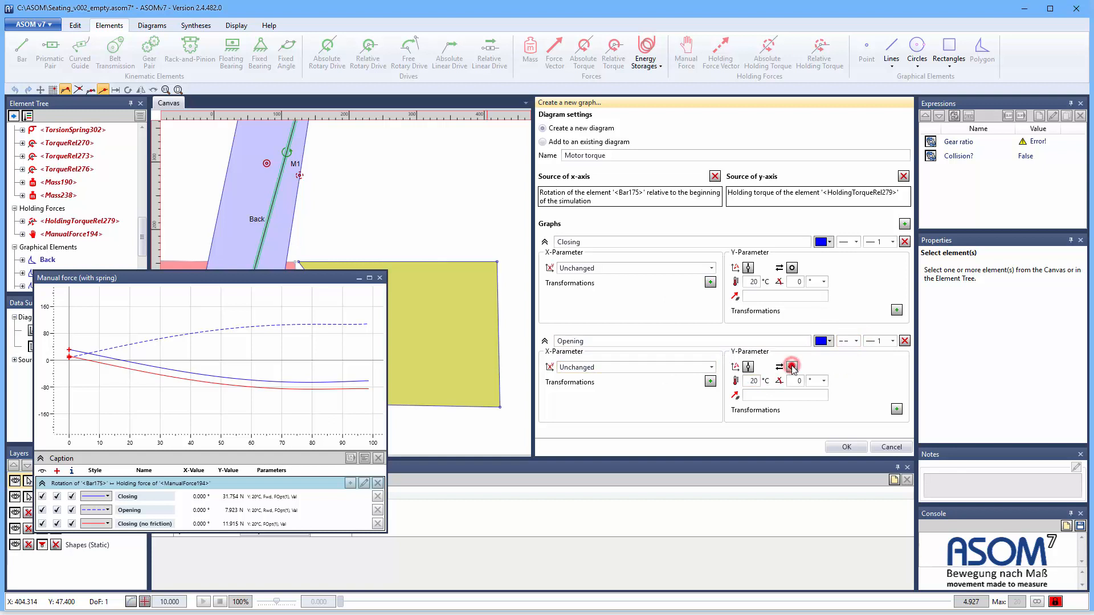
pyautogui.click(792, 268)
pyautogui.click(754, 295)
pyautogui.write('1')
pyautogui.click(758, 395)
pyautogui.write('1')
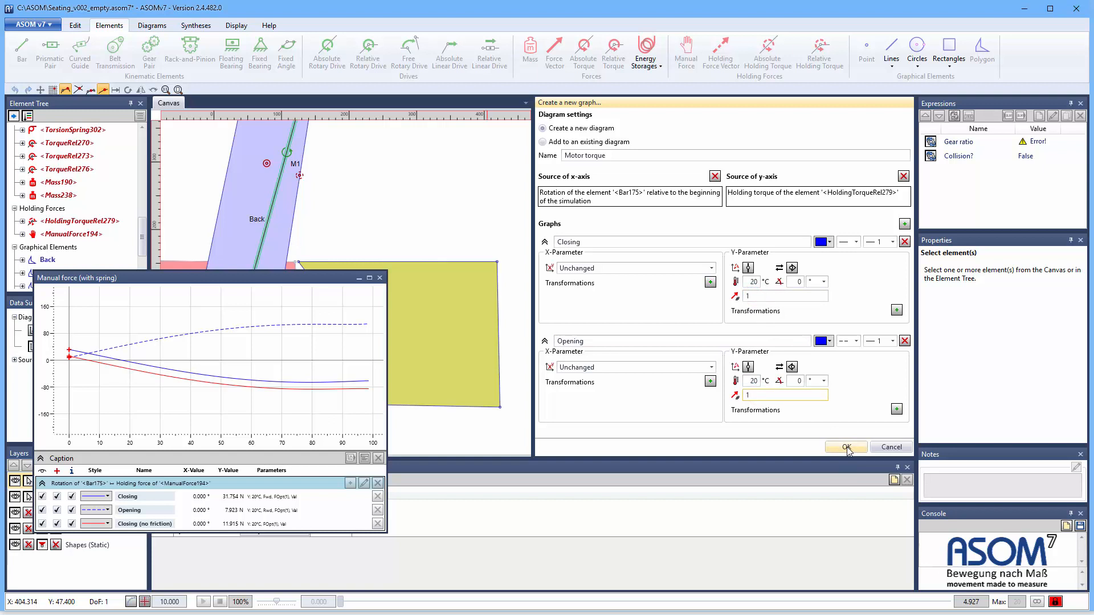
pyautogui.click(847, 449)
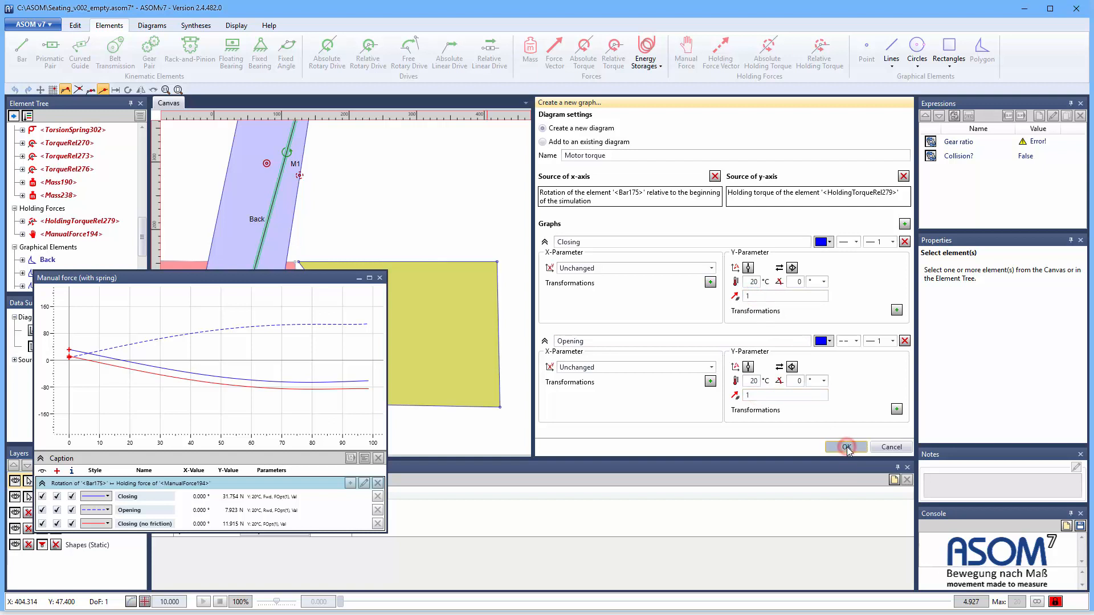
# - Examine the Motor torque curves beside the mechanism, scrub the simulation, select the pivot's holding torque, and close the diagram
pyautogui.moveTo(147, 111); pyautogui.dragTo(735, 153)
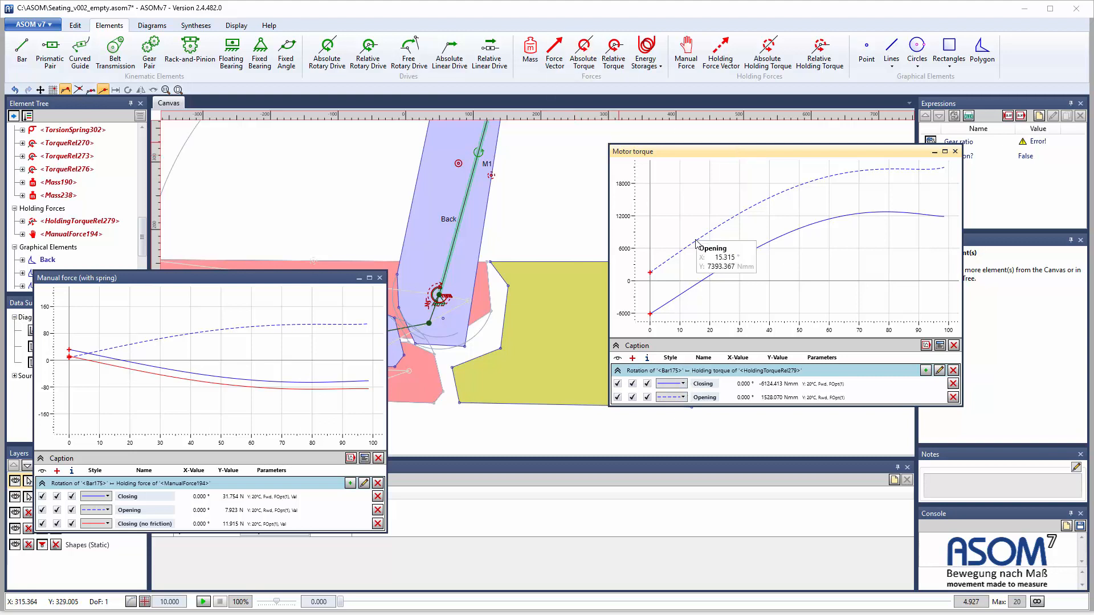
pyautogui.moveTo(699, 240)
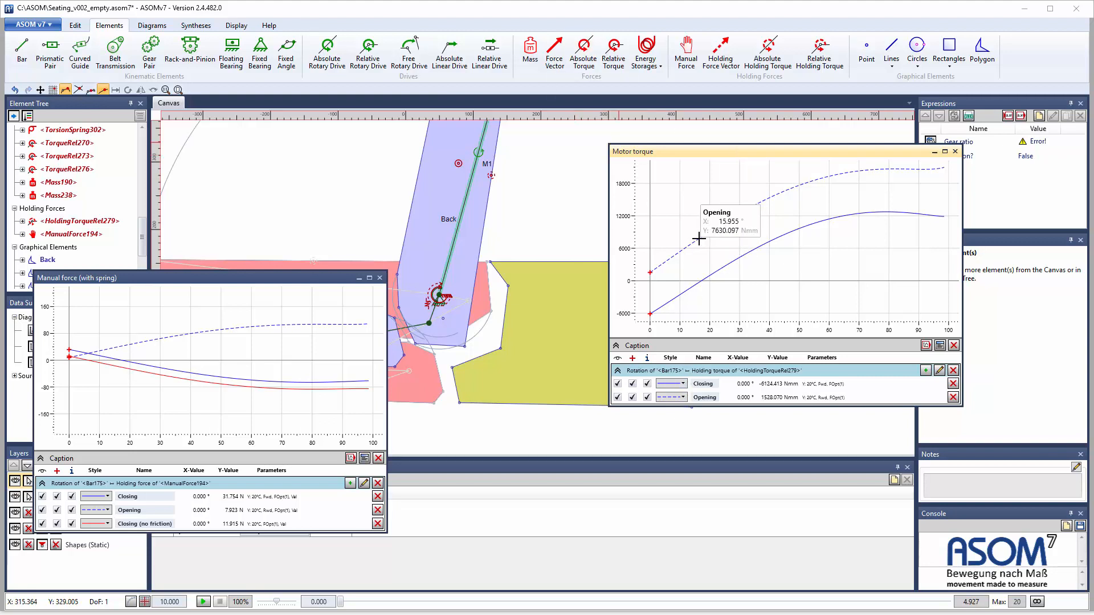
pyautogui.moveTo(713, 279)
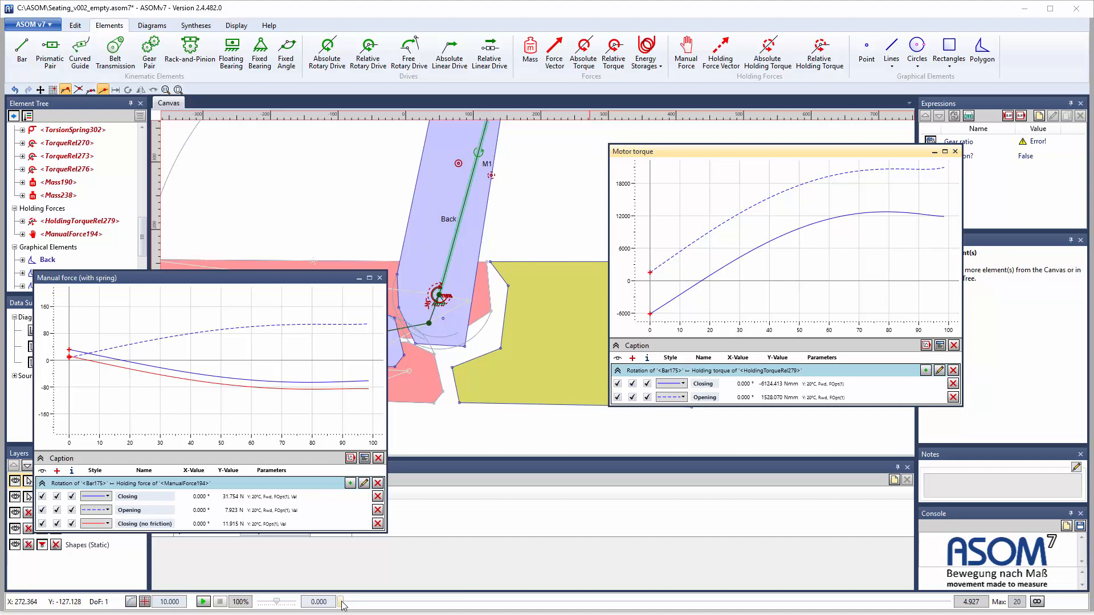
pyautogui.moveTo(342, 603); pyautogui.dragTo(431, 614)
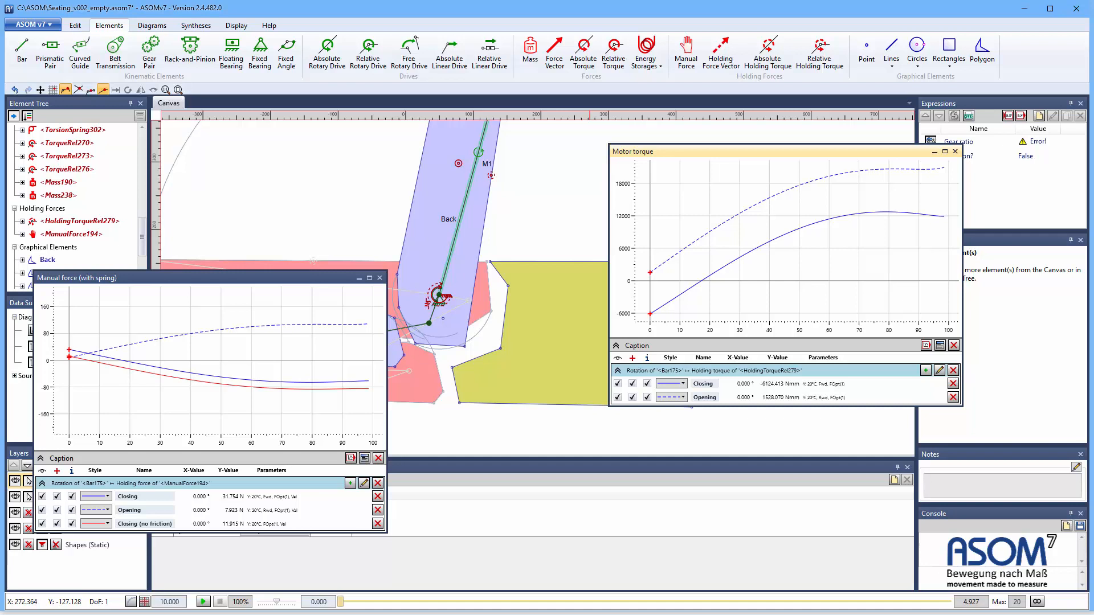
pyautogui.moveTo(340, 602); pyautogui.dragTo(287, 581)
pyautogui.click(432, 291)
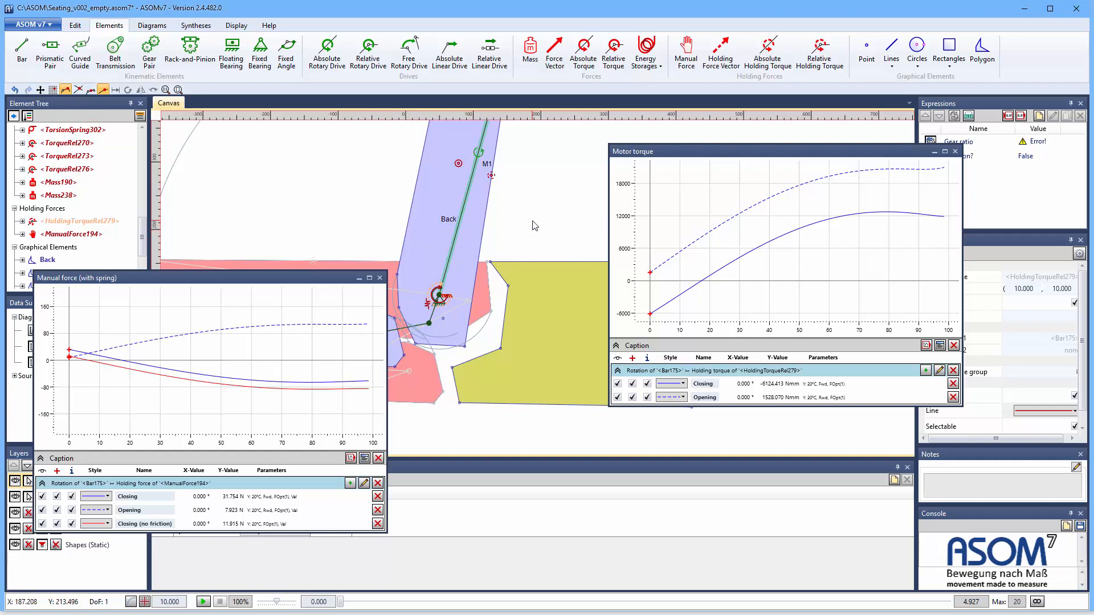
pyautogui.moveTo(700, 289)
pyautogui.click(956, 151)
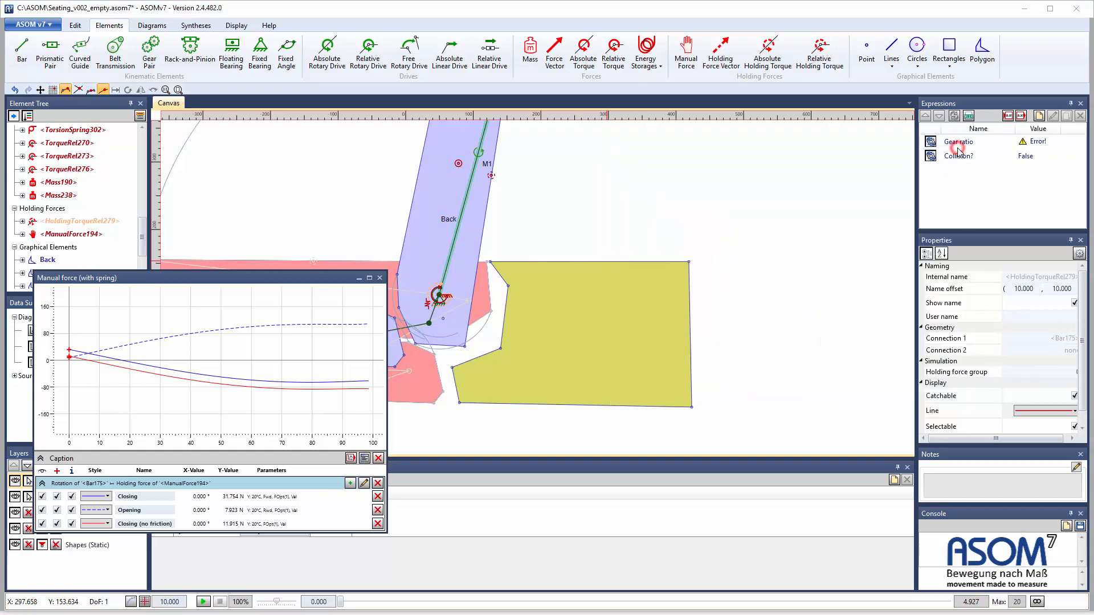
# - Add a gear pair with a small gear centred at about X 55.4, Y 68.4 mm and a larger gear on the backrest pivot
pyautogui.click(150, 51)
pyautogui.scroll(5, 405, 269)
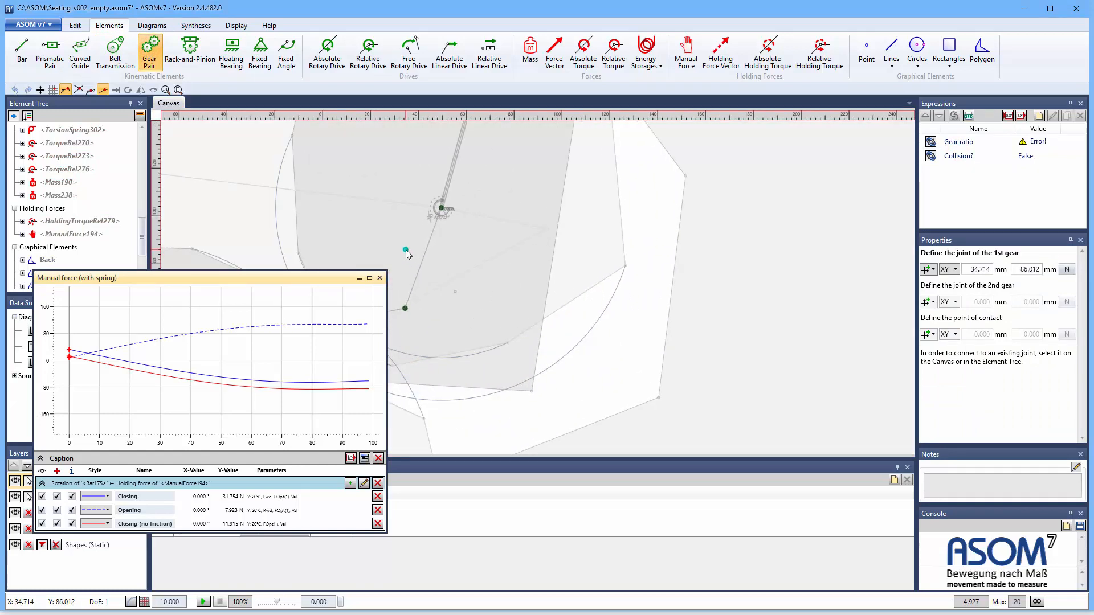
pyautogui.click(456, 293)
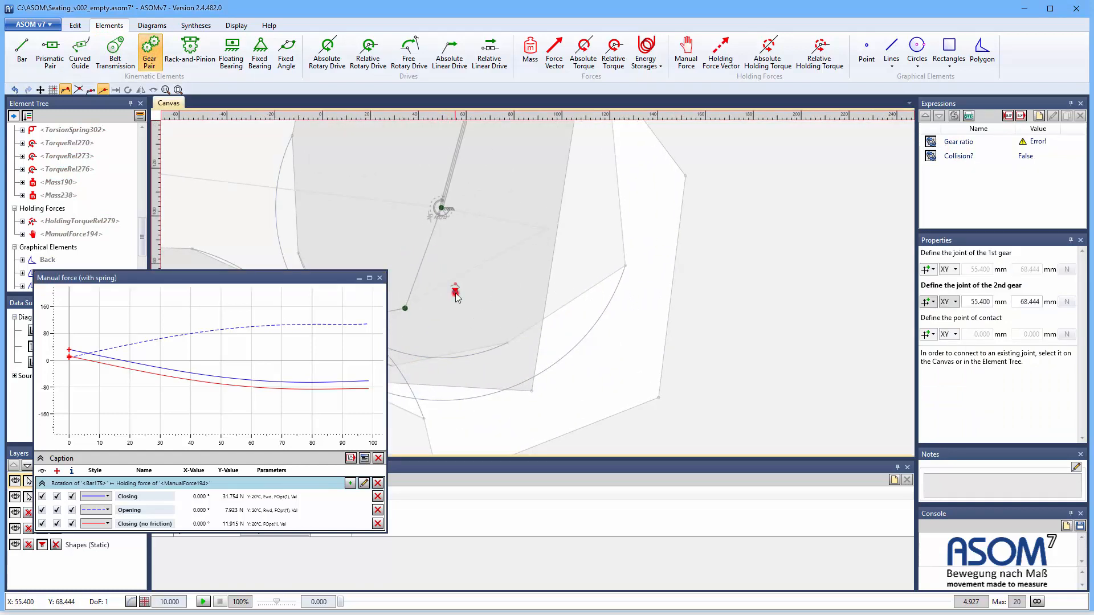
pyautogui.click(441, 209)
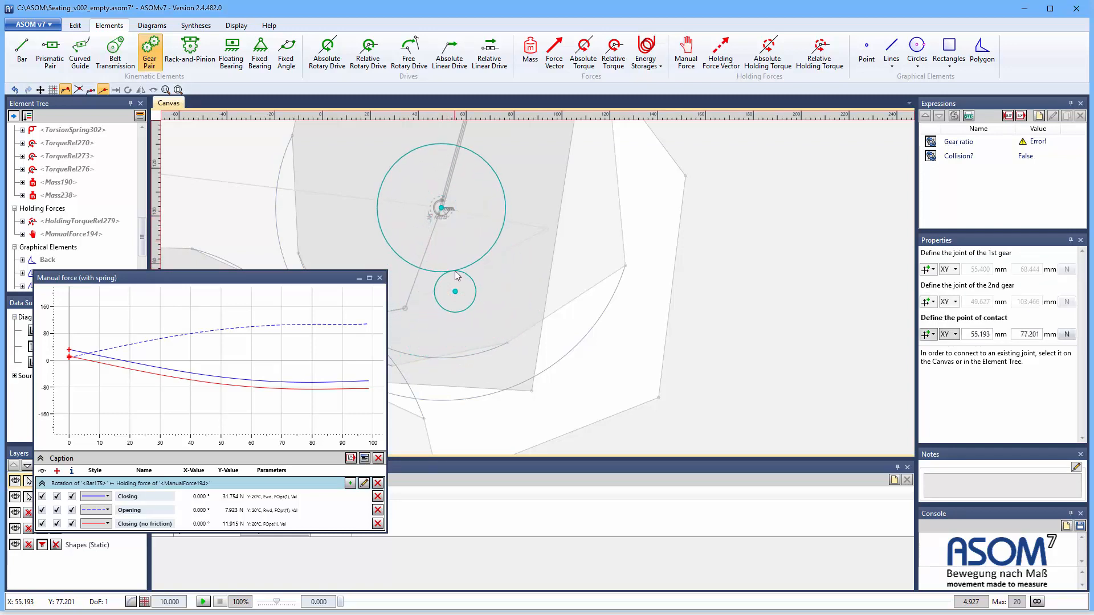
pyautogui.click(457, 277)
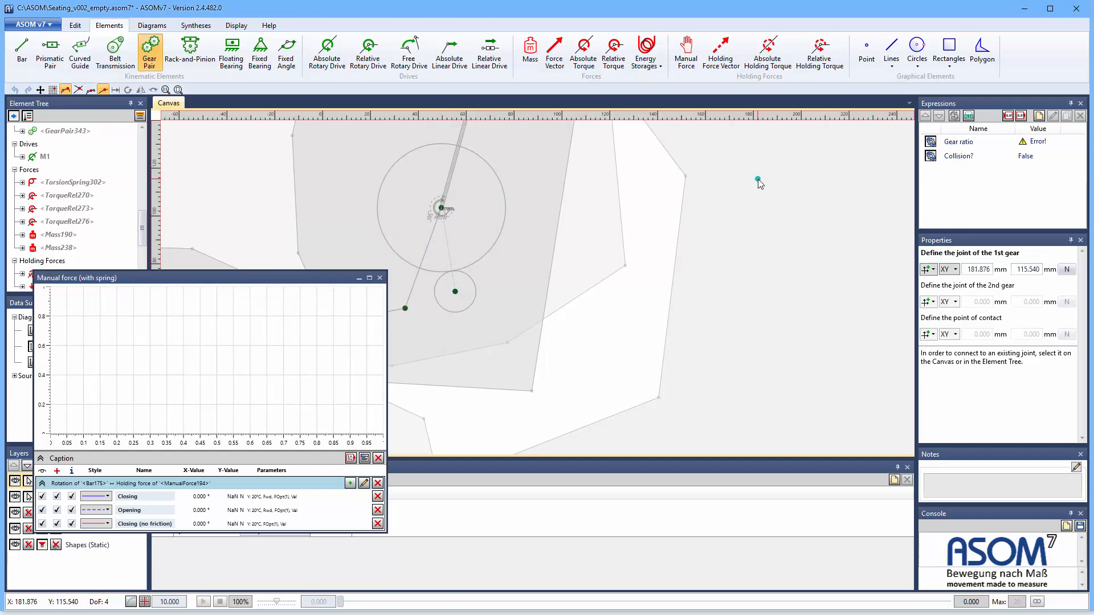
# - Give the small gear's centre a fixed bearing and fix the angle between the large gear and the backrest bar
pyautogui.click(259, 52)
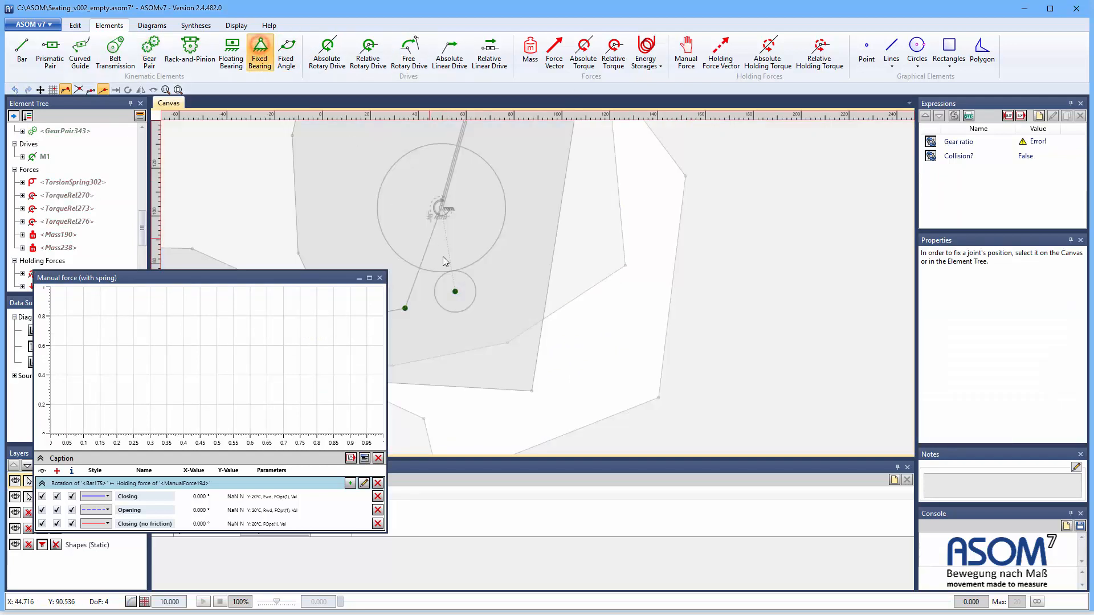
pyautogui.click(455, 293)
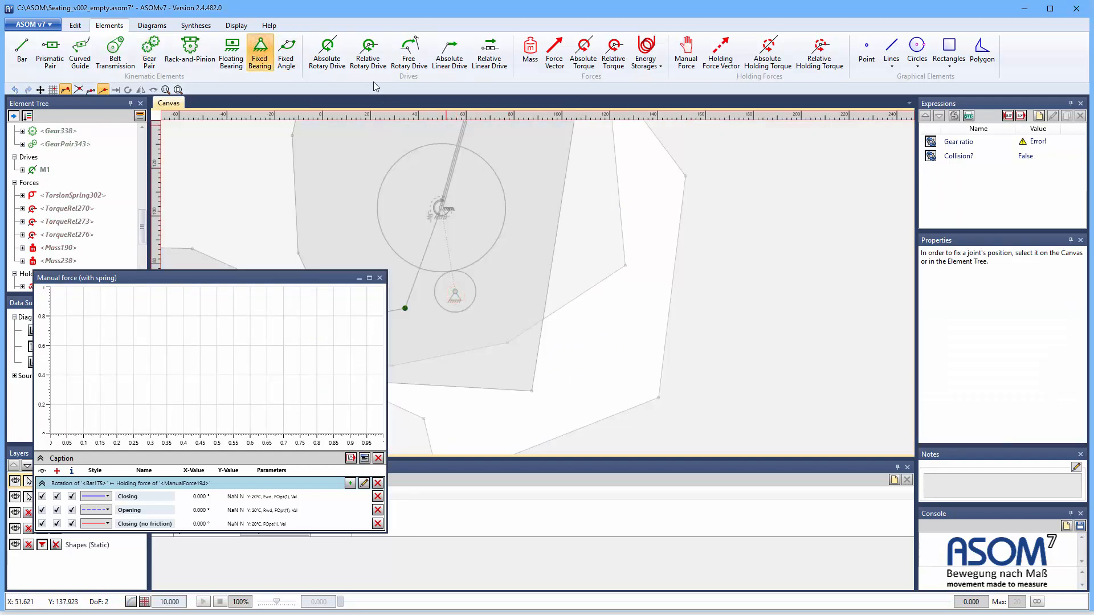
pyautogui.click(286, 51)
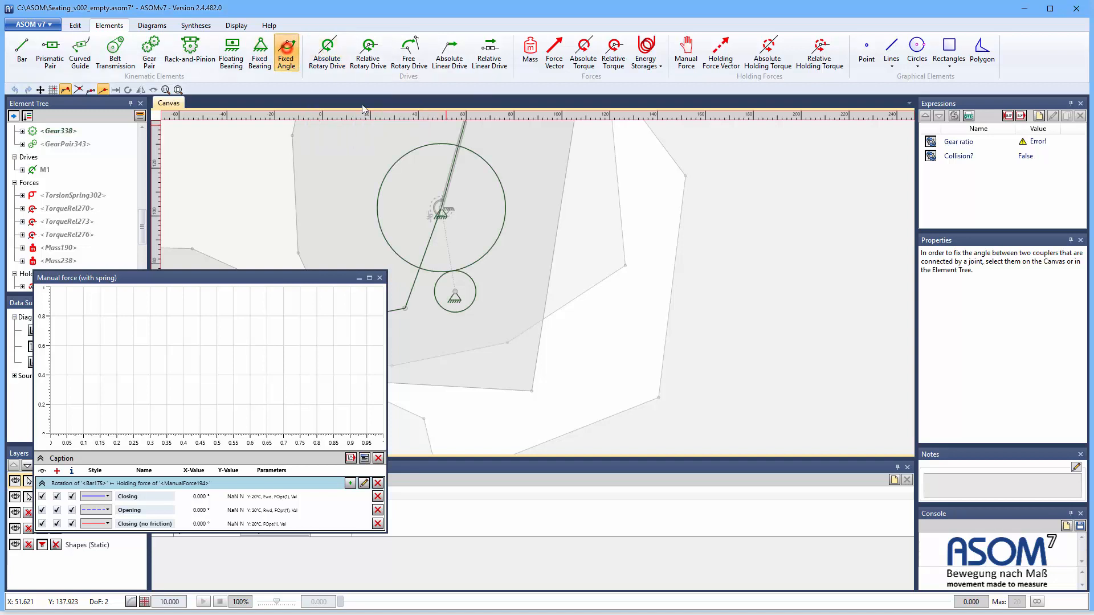
pyautogui.click(453, 172)
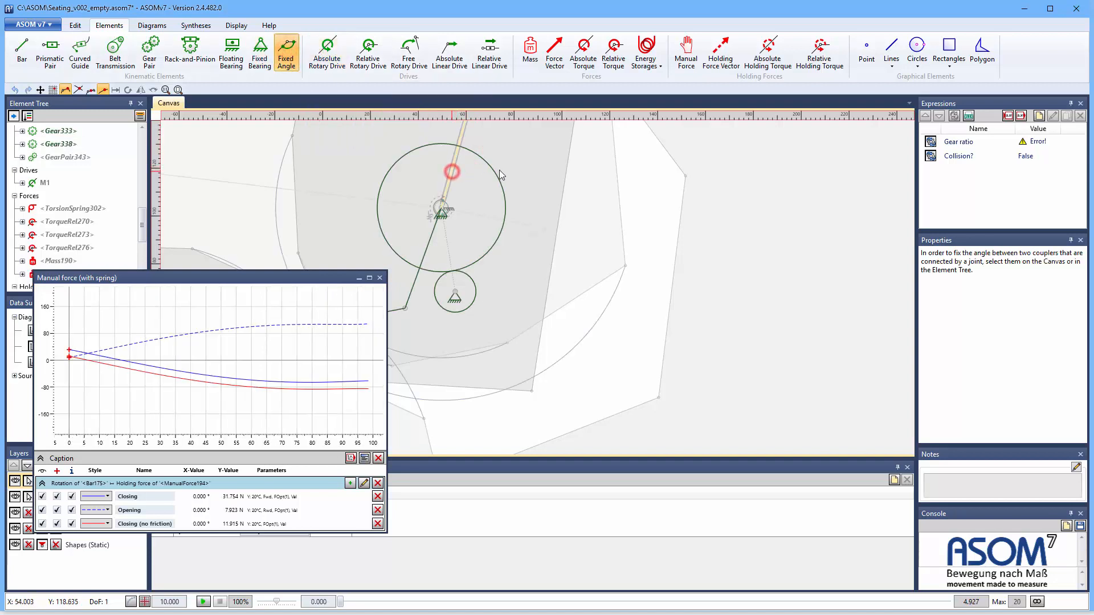
pyautogui.click(745, 215)
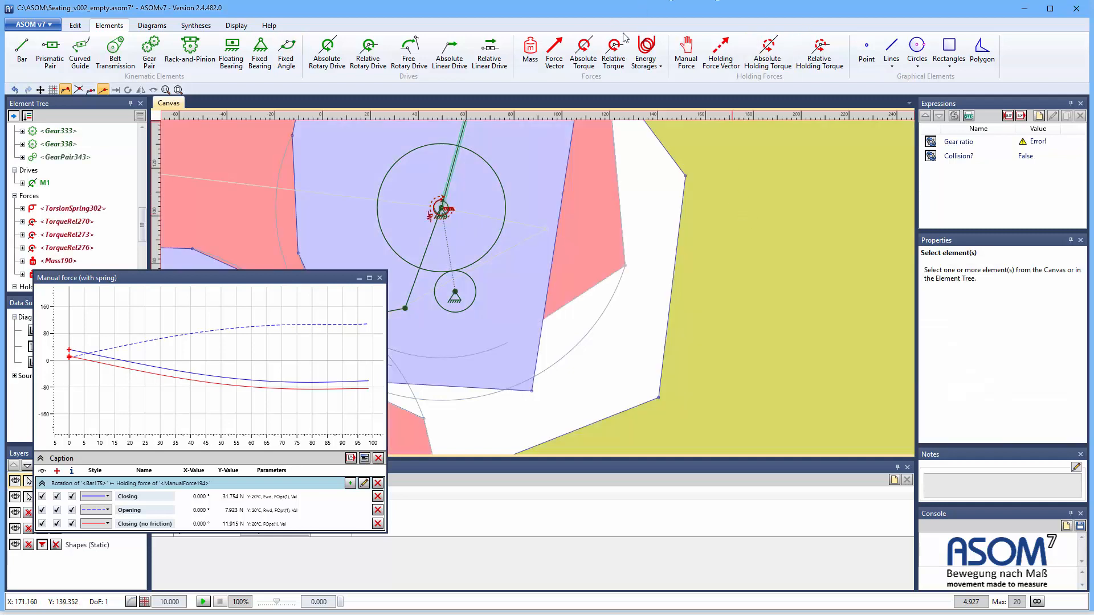
# - Place a relative holding torque between the small gear and its fixed bearing
pyautogui.click(818, 55)
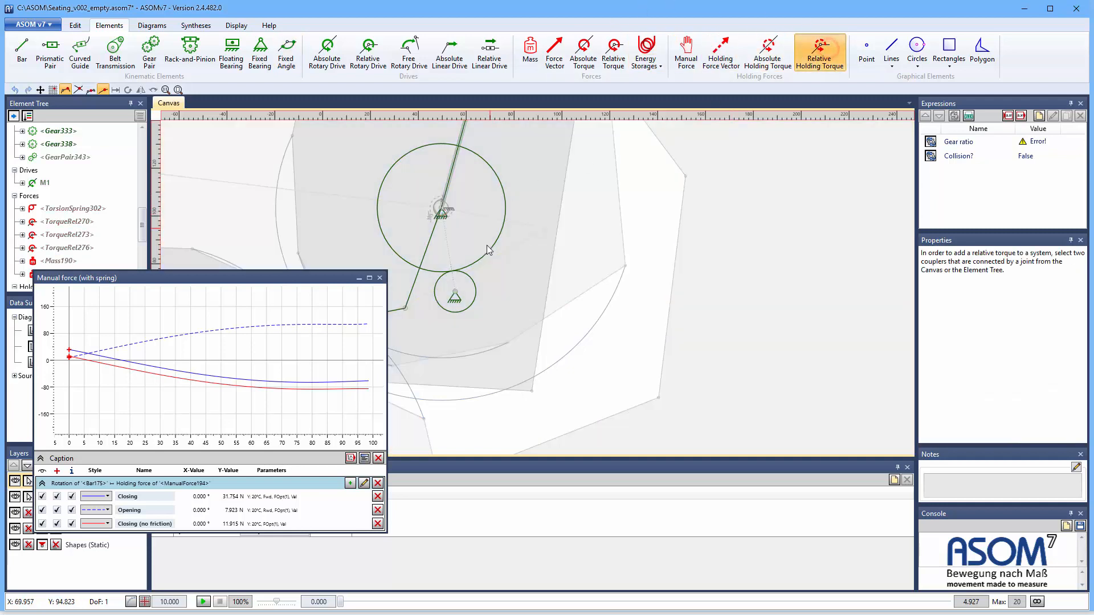
pyautogui.click(467, 301)
pyautogui.click(470, 305)
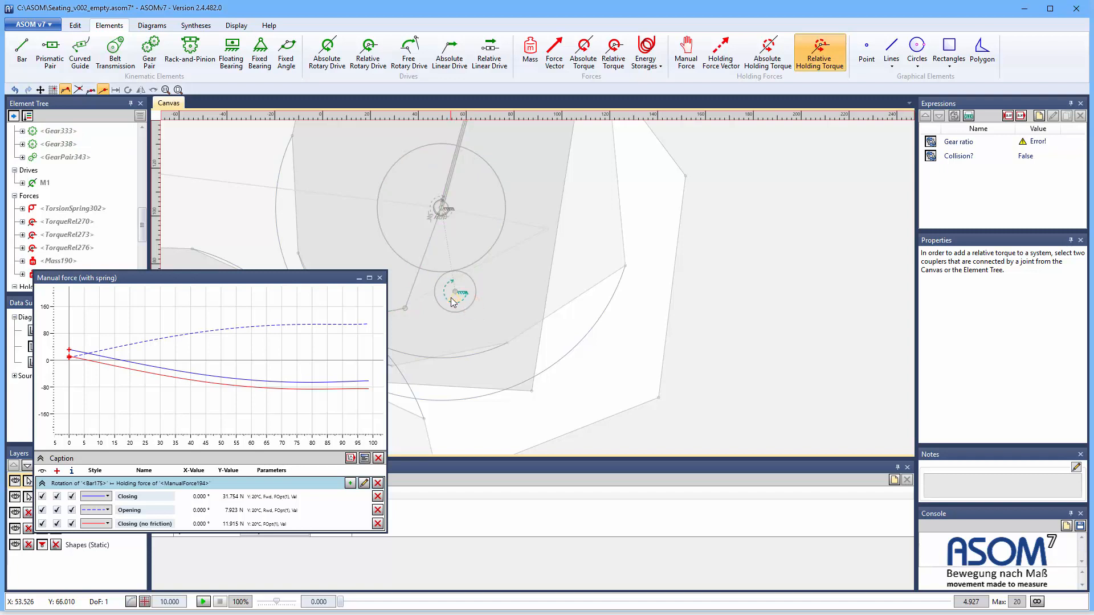
pyautogui.click(450, 297)
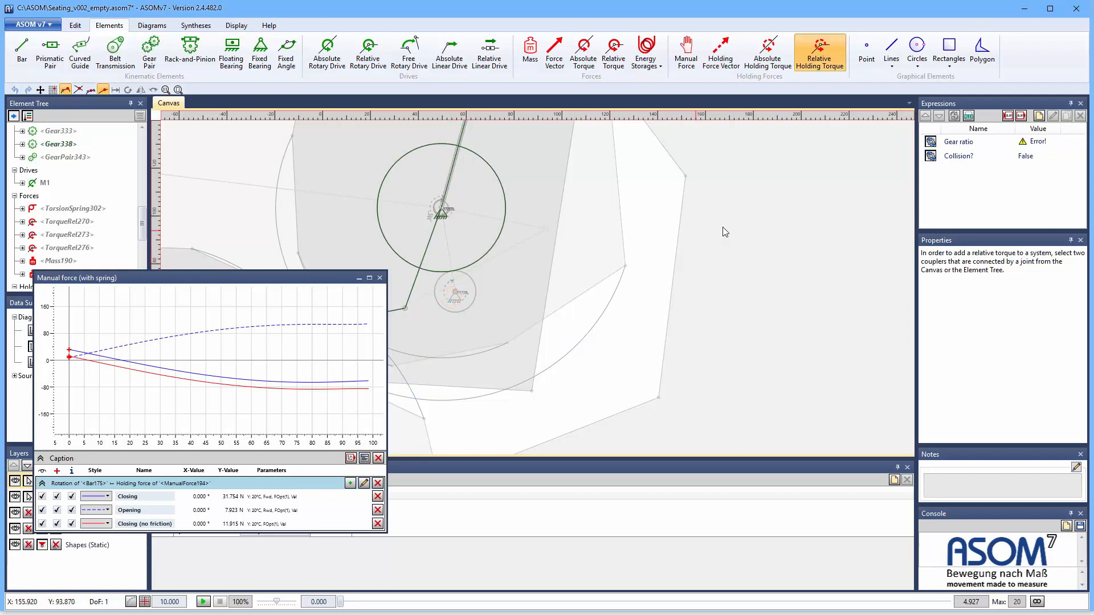
# - Delete the relative holding torque between the small gear and its fixed bearing
pyautogui.click(746, 235)
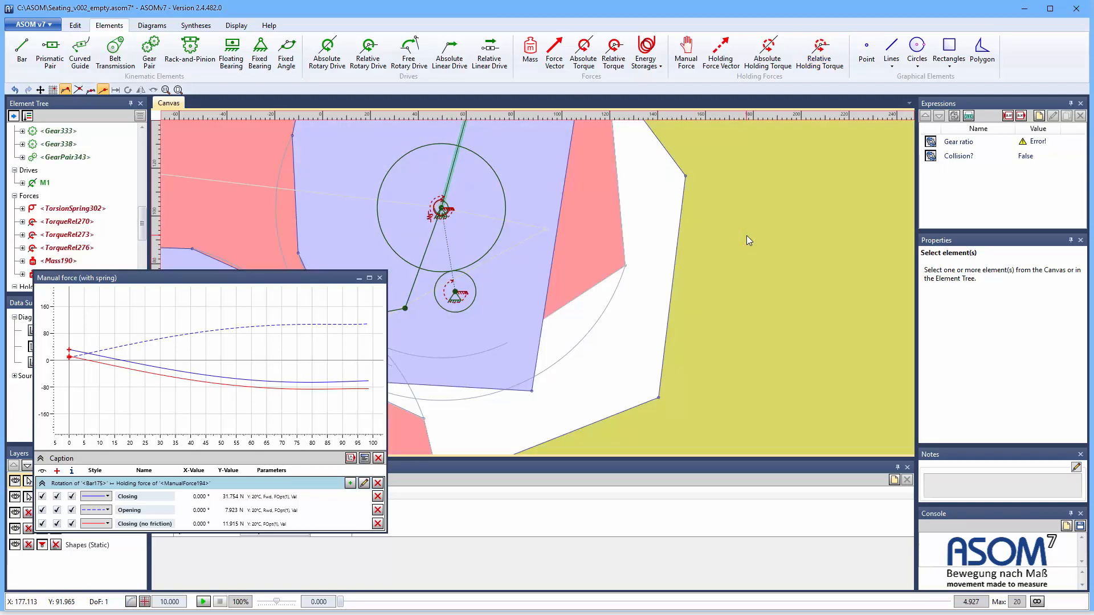
pyautogui.moveTo(340, 601)
pyautogui.mouseDown()
pyautogui.moveTo(946, 602)
pyautogui.moveTo(341, 602)
pyautogui.mouseUp()
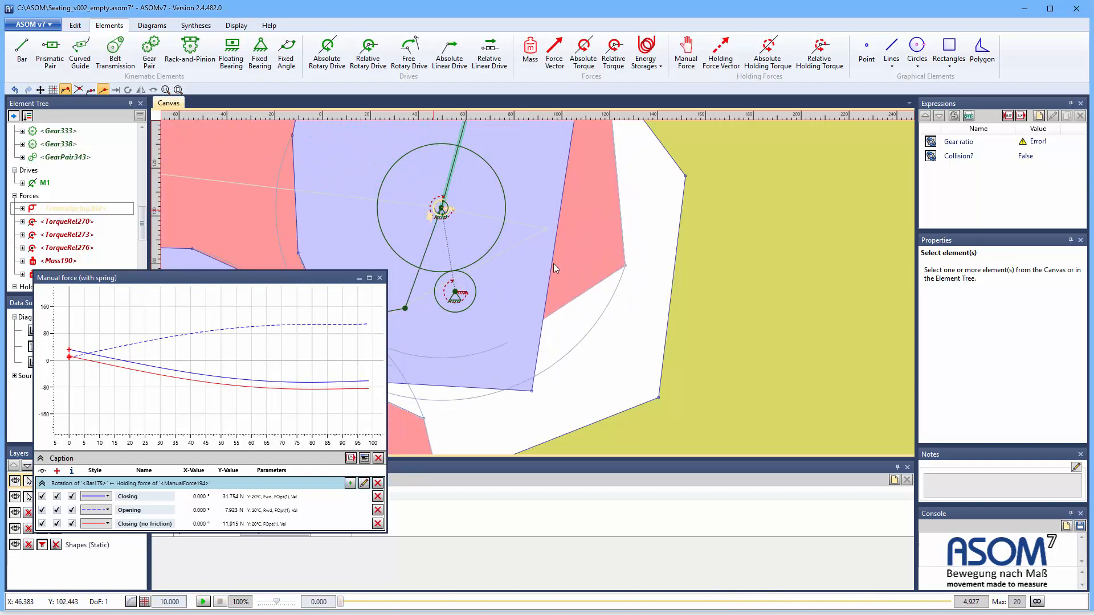
pyautogui.click(447, 292)
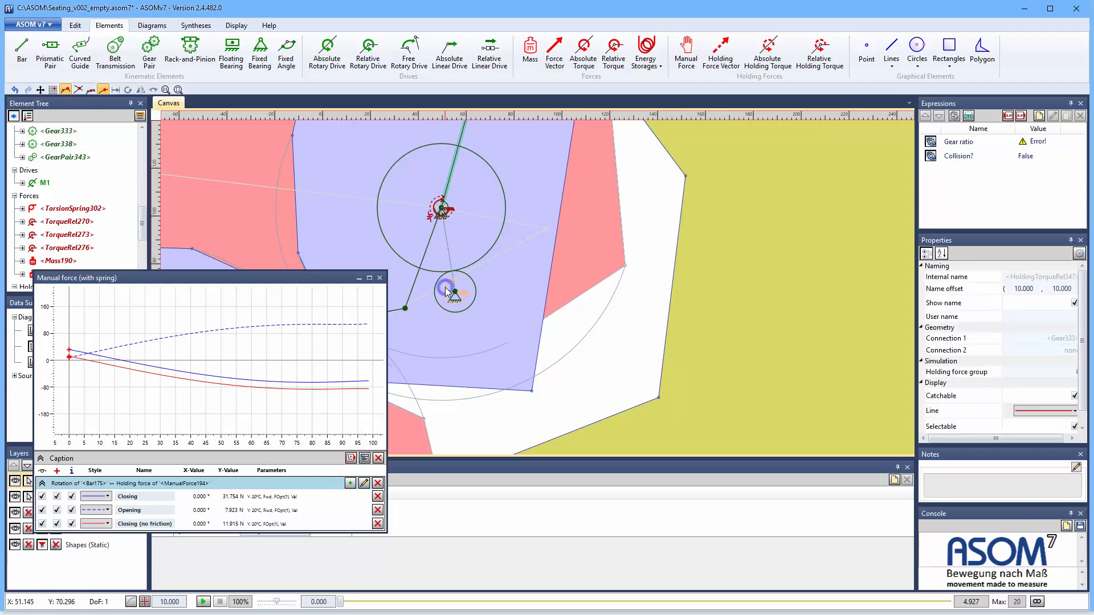
pyautogui.rightClick(447, 290)
pyautogui.click(487, 348)
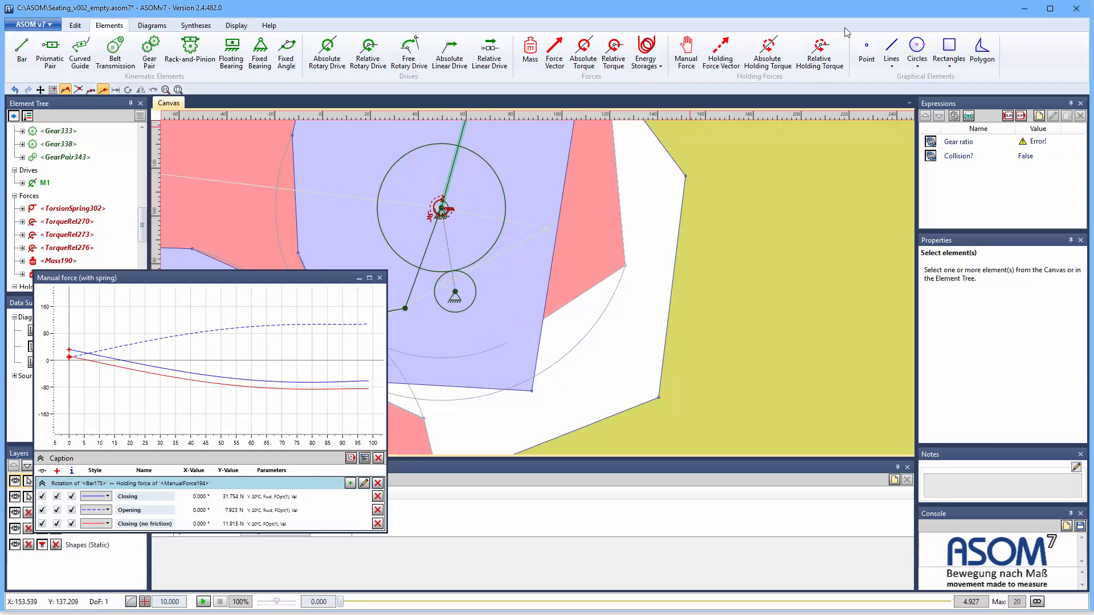
# - Place a new relative holding torque with the fixed bearing as first connection and the small gear as second
pyautogui.click(819, 54)
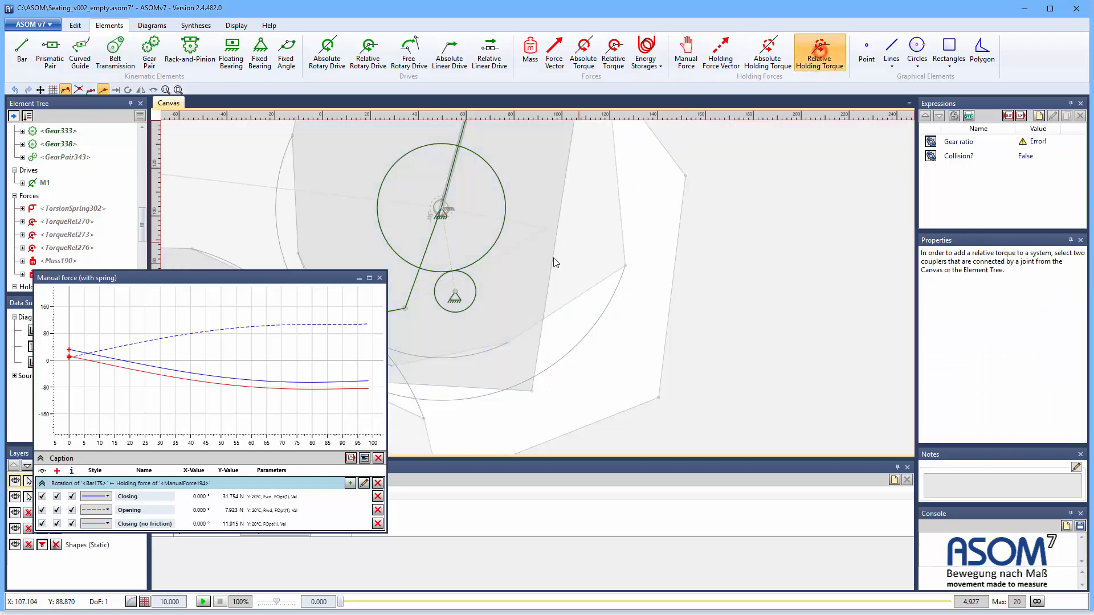
pyautogui.click(464, 307)
pyautogui.click(463, 308)
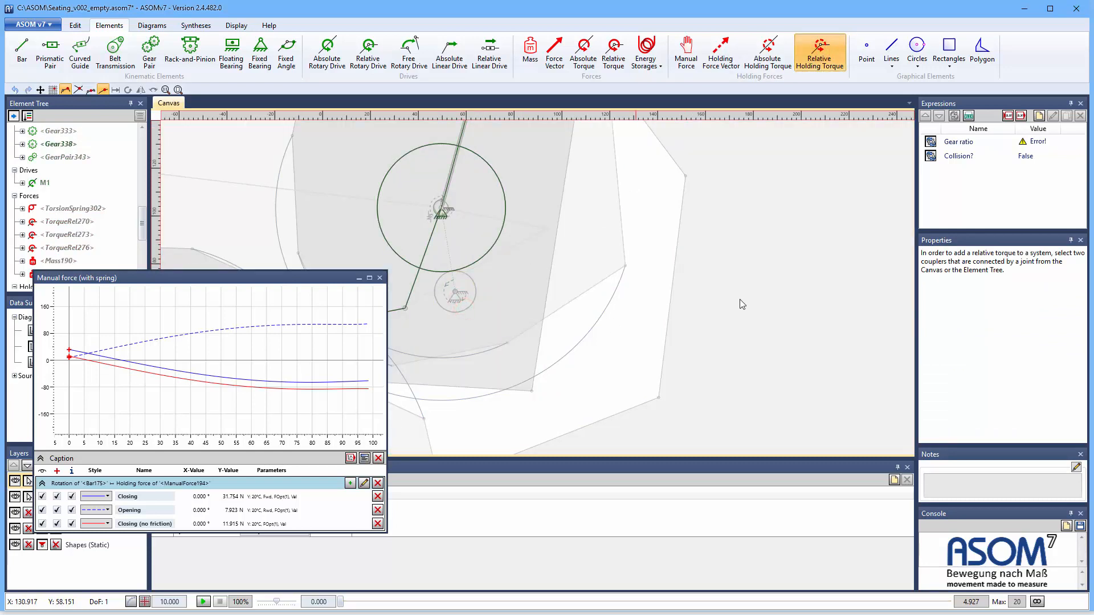
pyautogui.click(791, 281)
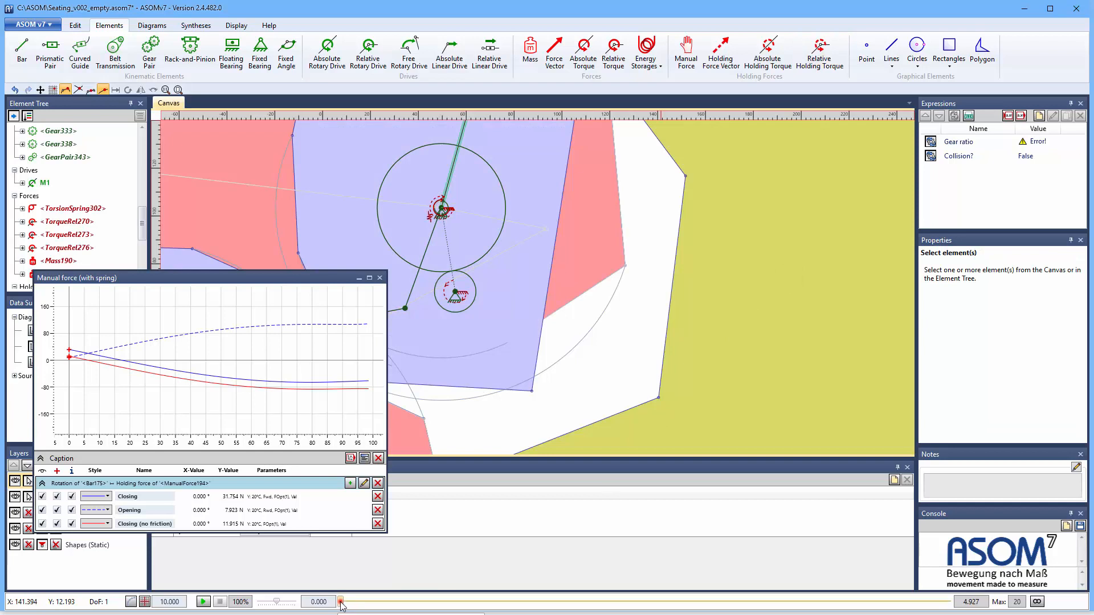
pyautogui.moveTo(340, 602); pyautogui.dragTo(163, 611)
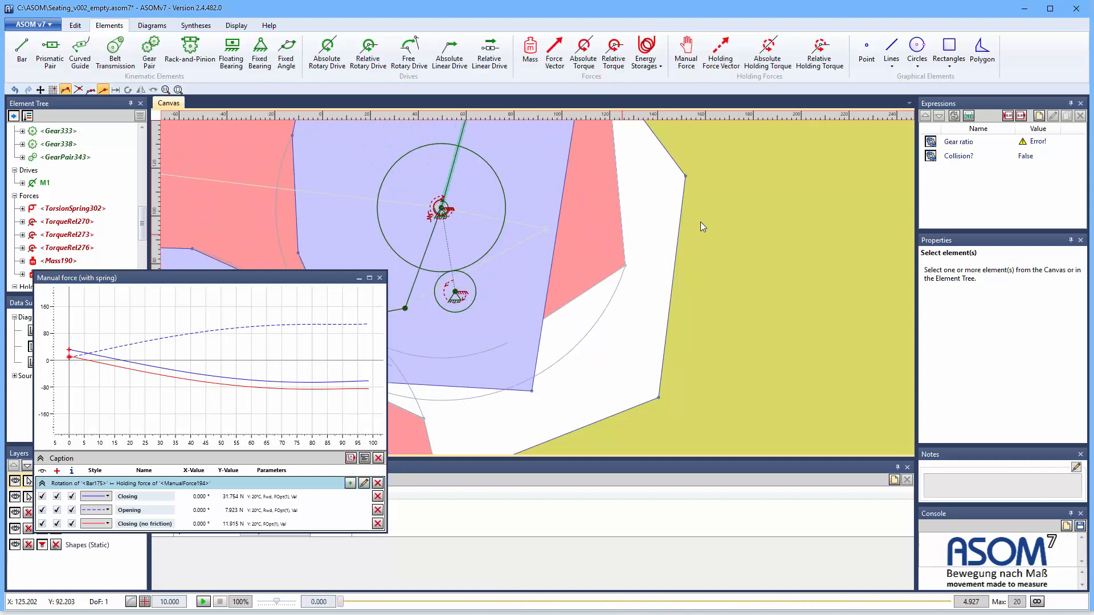
pyautogui.click(779, 196)
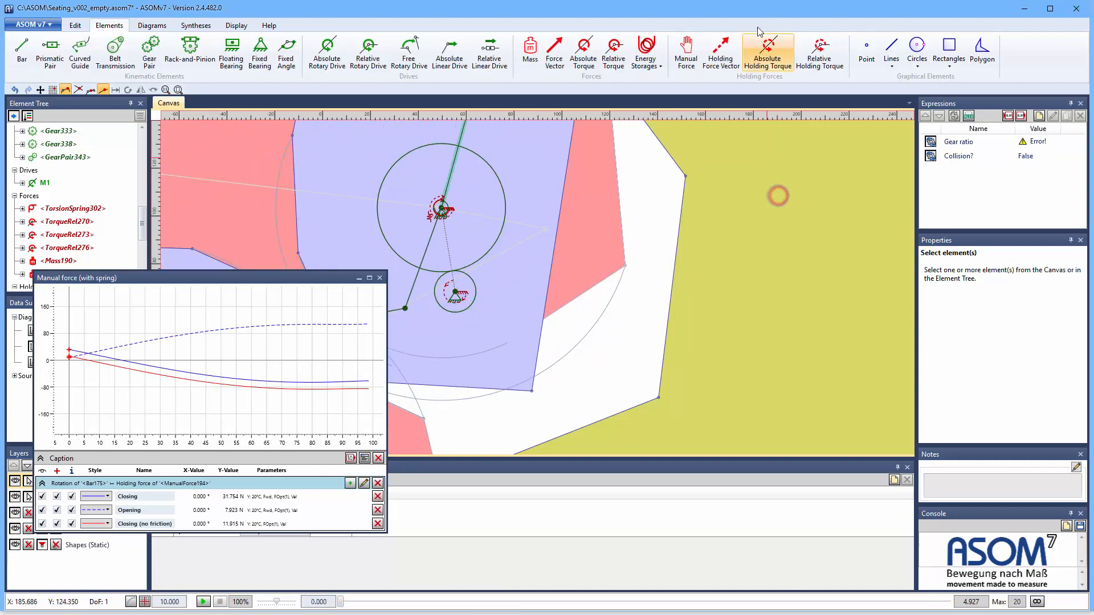
# - Start a new diagram of the small gear's holding torque and name it Motor torque (with transmission)
pyautogui.rightClick(448, 285)
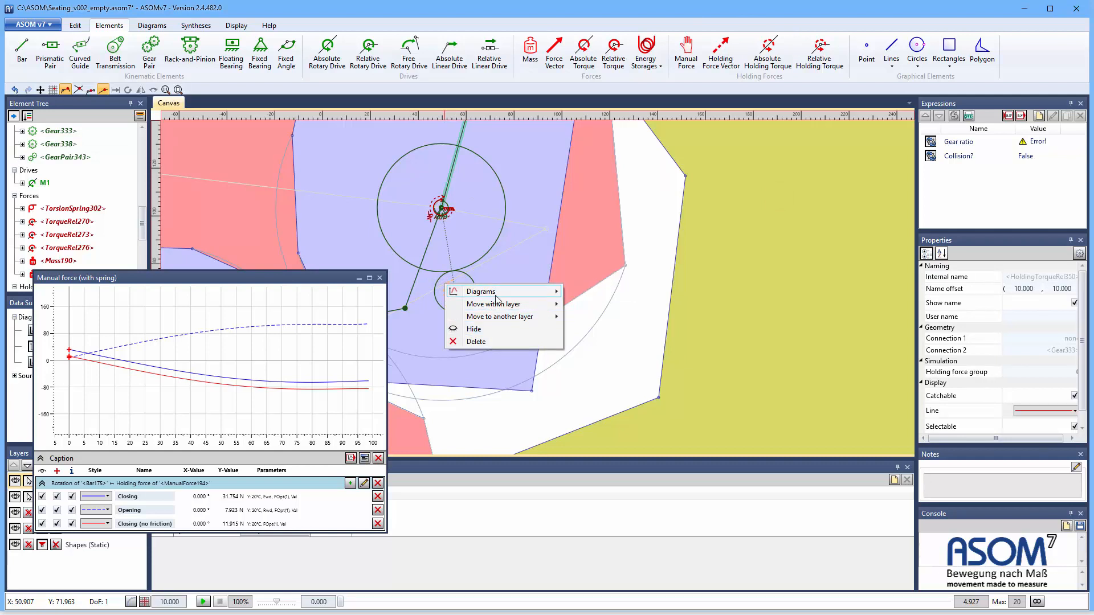
pyautogui.moveTo(495, 293)
pyautogui.click(594, 296)
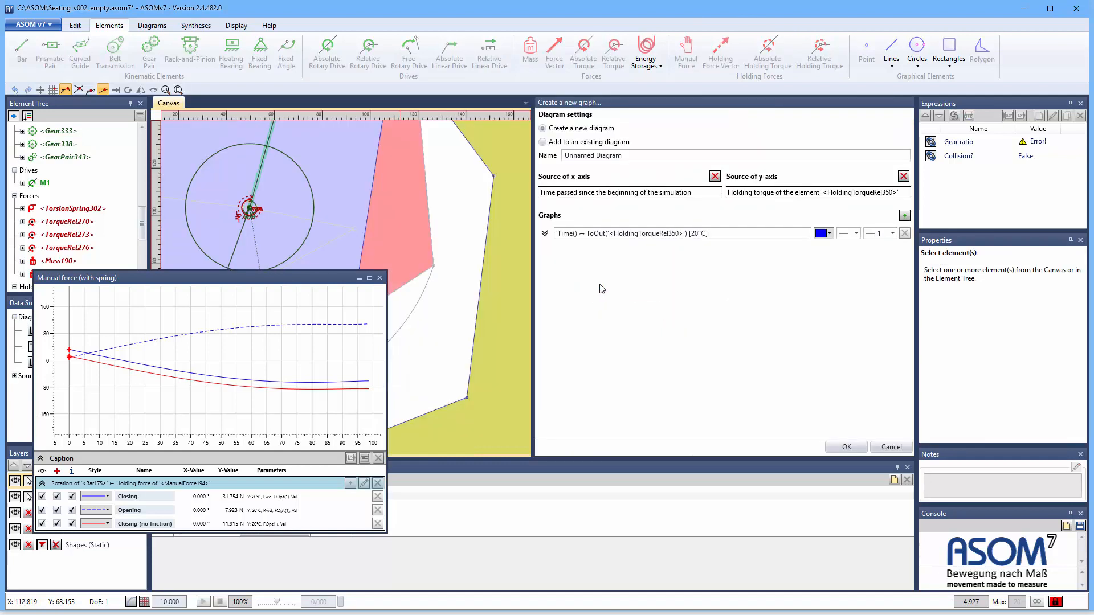
pyautogui.click(607, 156)
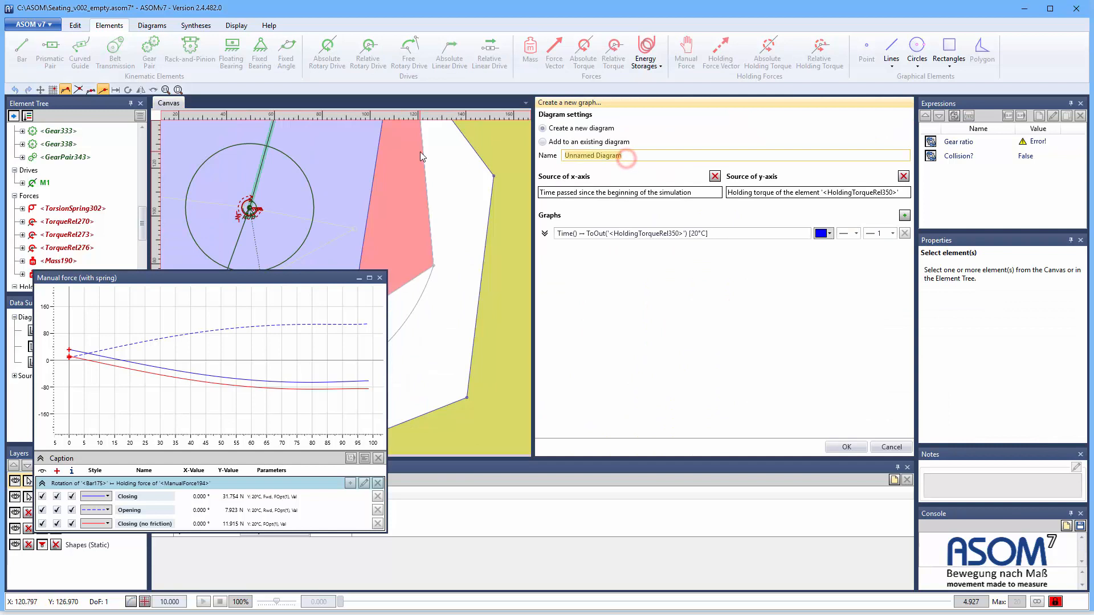
pyautogui.write('Motor torque (with gears')
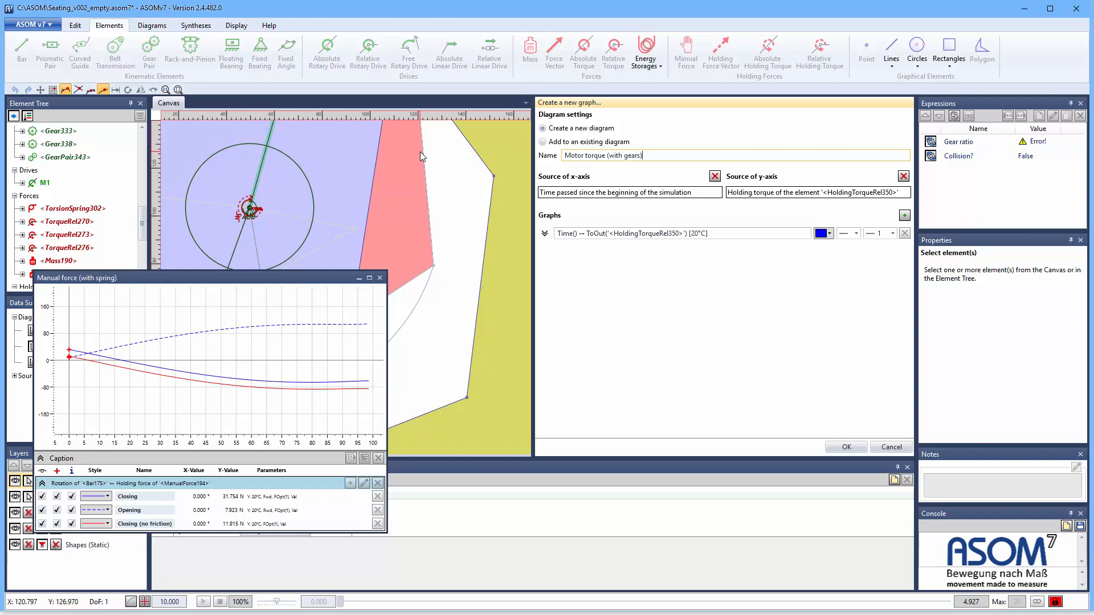
pyautogui.click(545, 234)
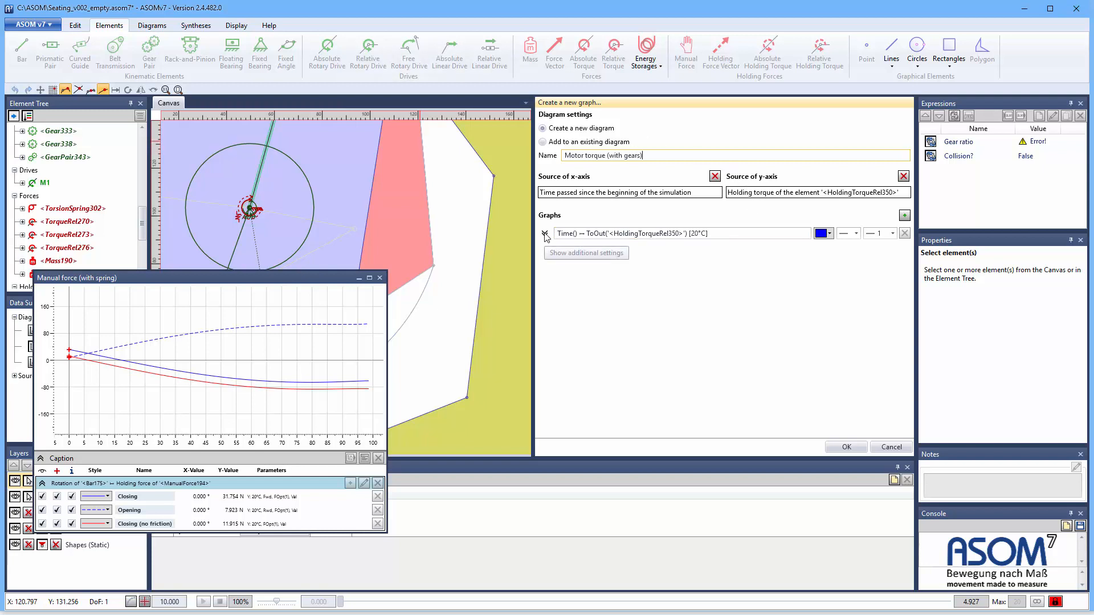
pyautogui.doubleClick(626, 155)
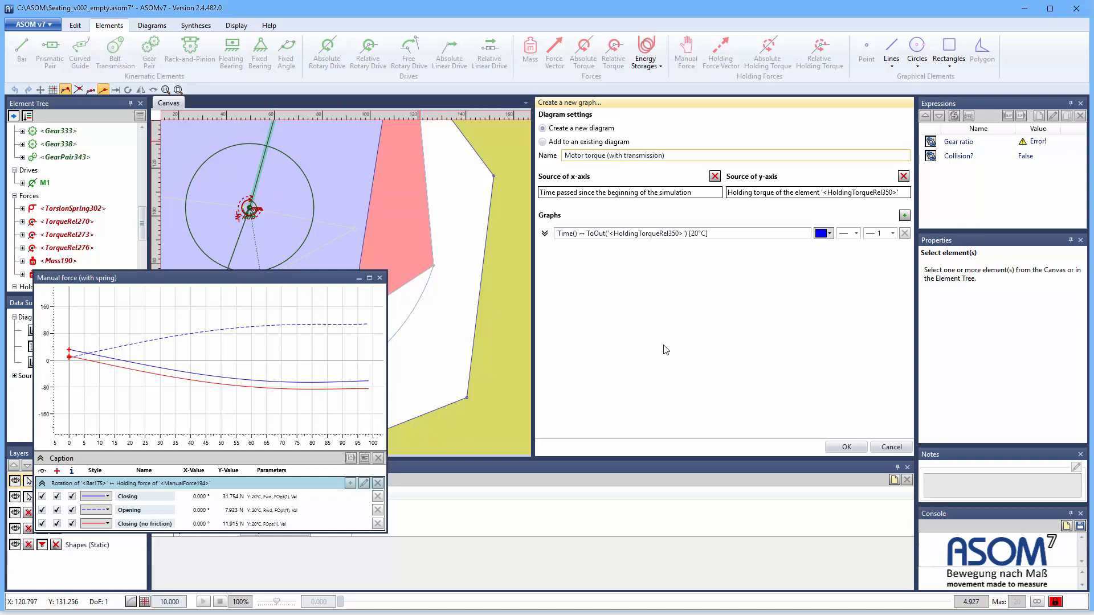
# - Add a second graph over time, name the two graphs Closing and Opening, and give Opening a dashed line
pyautogui.click(905, 215)
pyautogui.moveTo(732, 233); pyautogui.dragTo(521, 226)
pyautogui.write('Closing')
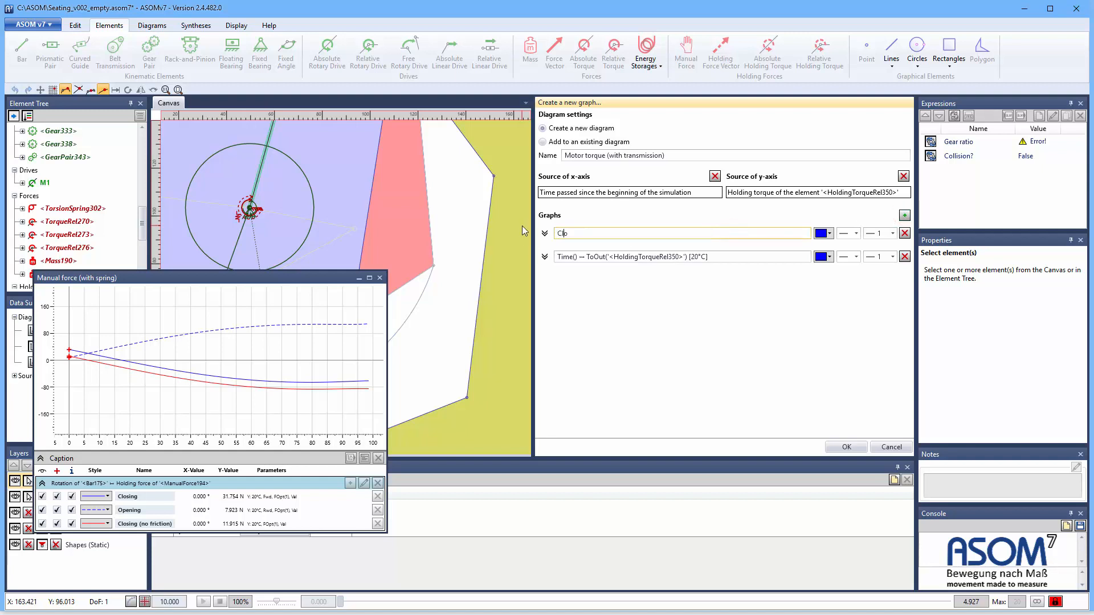
pyautogui.click(718, 252)
pyautogui.moveTo(719, 256); pyautogui.dragTo(481, 254)
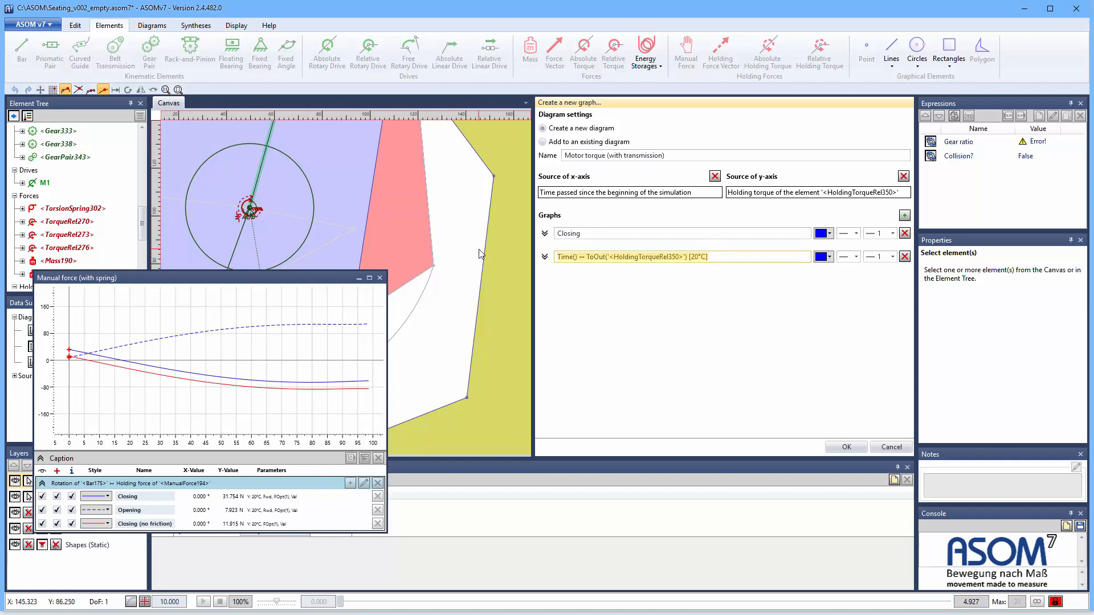
pyautogui.write('Opening')
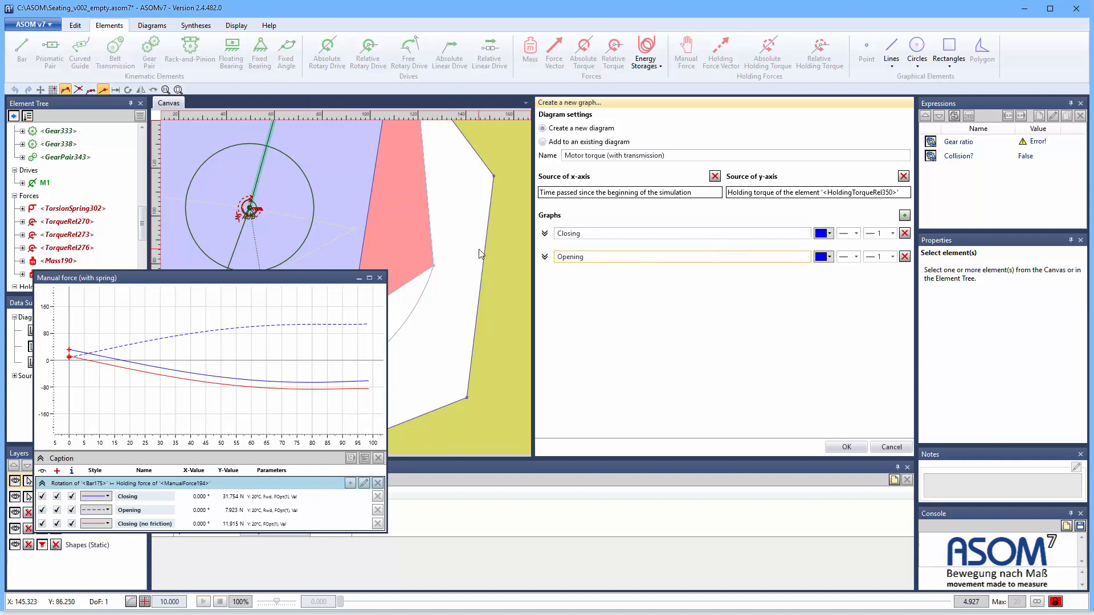
pyautogui.click(849, 257)
pyautogui.click(853, 272)
# - Switch the direction option in the Y-parameters of both time-based graphs and enter 1 in the value field below the temperature
pyautogui.click(545, 257)
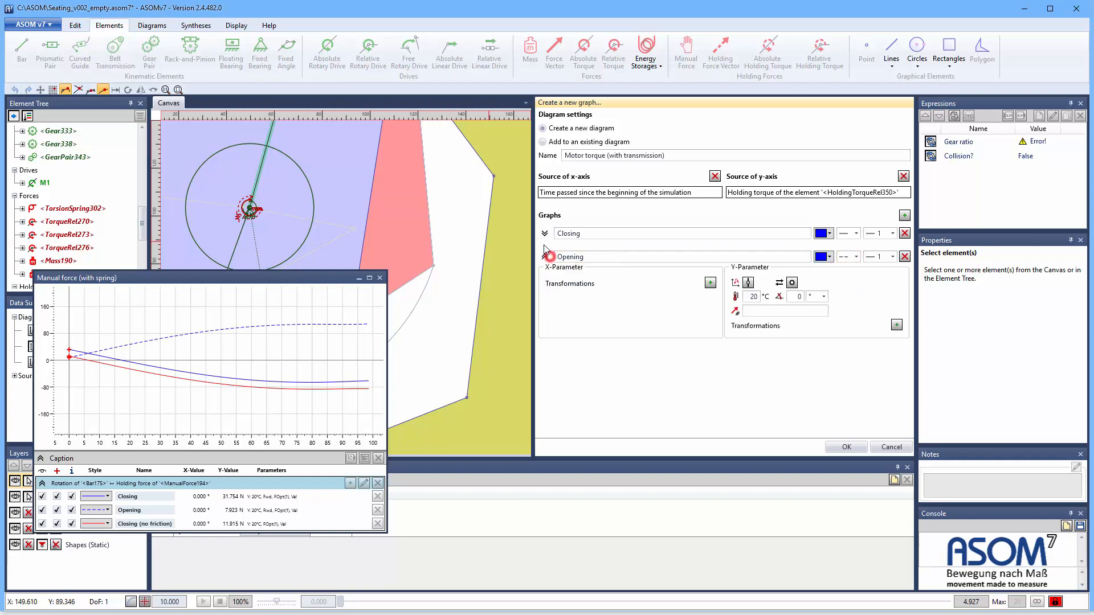
pyautogui.click(545, 233)
pyautogui.click(792, 260)
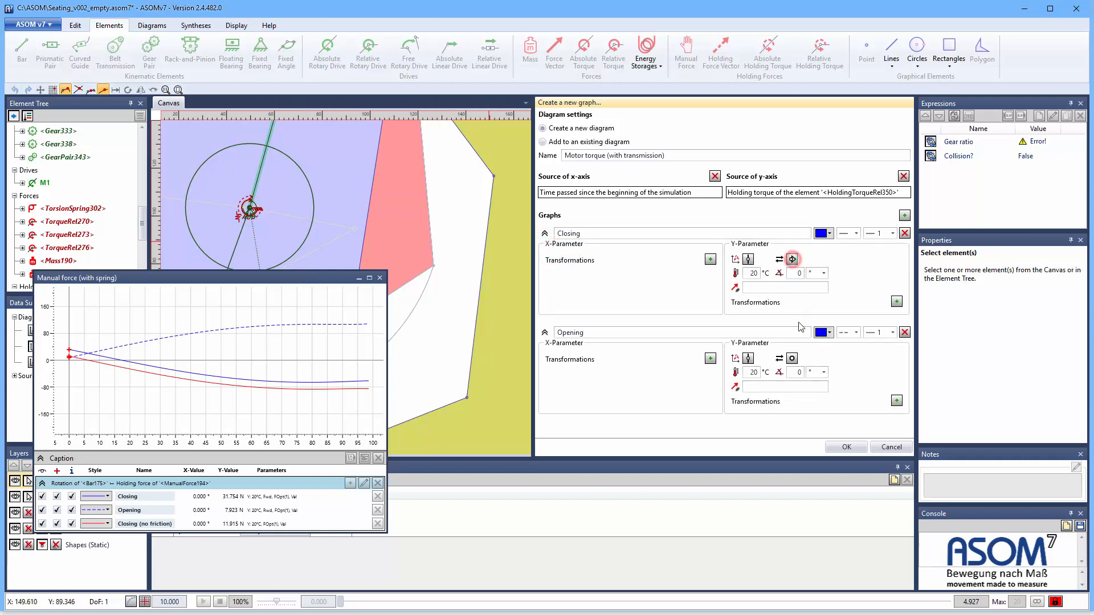
pyautogui.click(792, 357)
pyautogui.click(755, 287)
pyautogui.write('1')
pyautogui.click(758, 386)
pyautogui.write('1')
# - Replace the x-axis source with the backrest bar's rotation relative to the beginning of the simulation
pyautogui.click(714, 176)
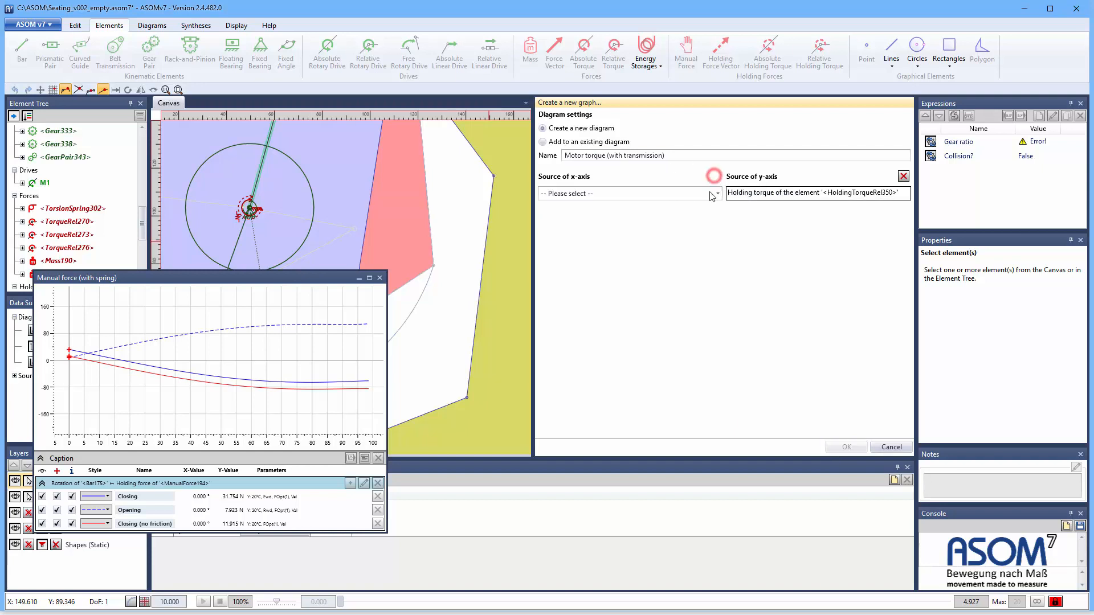
pyautogui.click(718, 193)
pyautogui.click(576, 261)
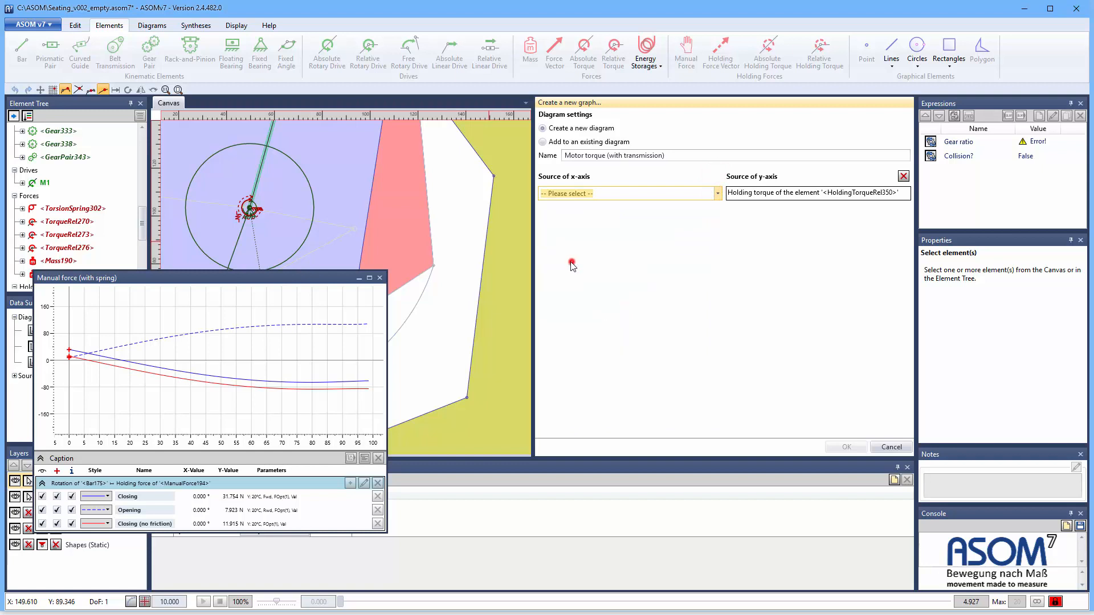
pyautogui.click(271, 133)
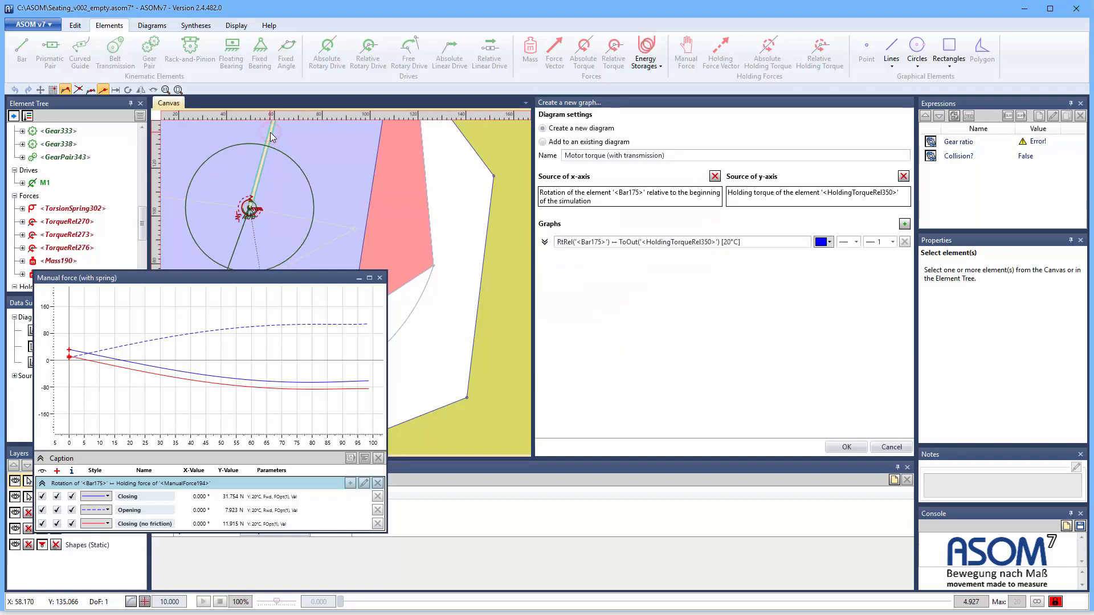
# - Add a second rotation-based graph, name the pair Closing and Opening, and set a dashed line style for Opening
pyautogui.click(904, 224)
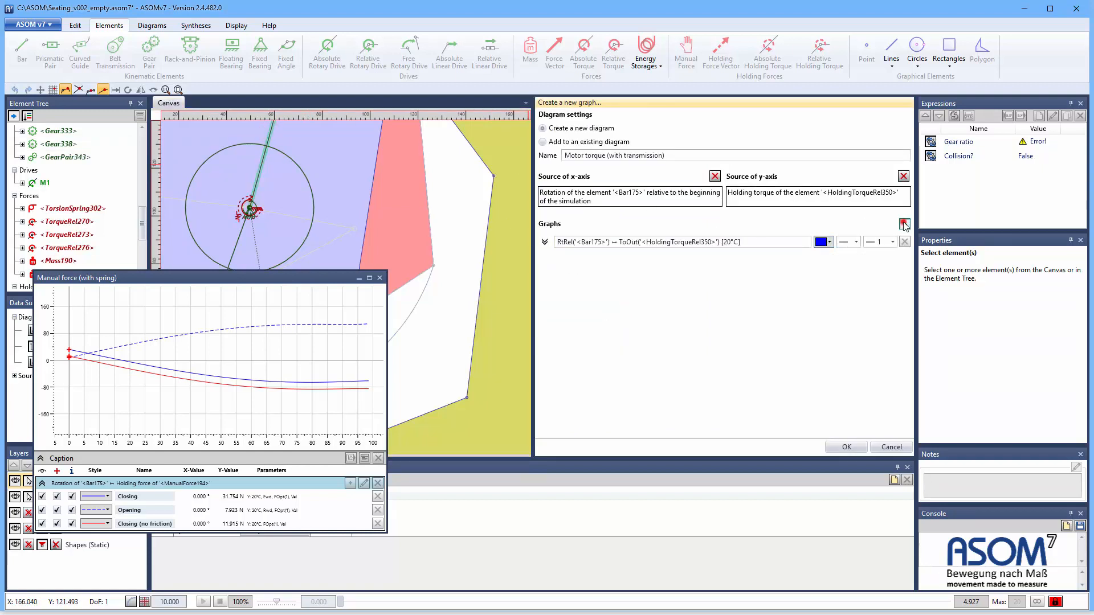
pyautogui.click(742, 242)
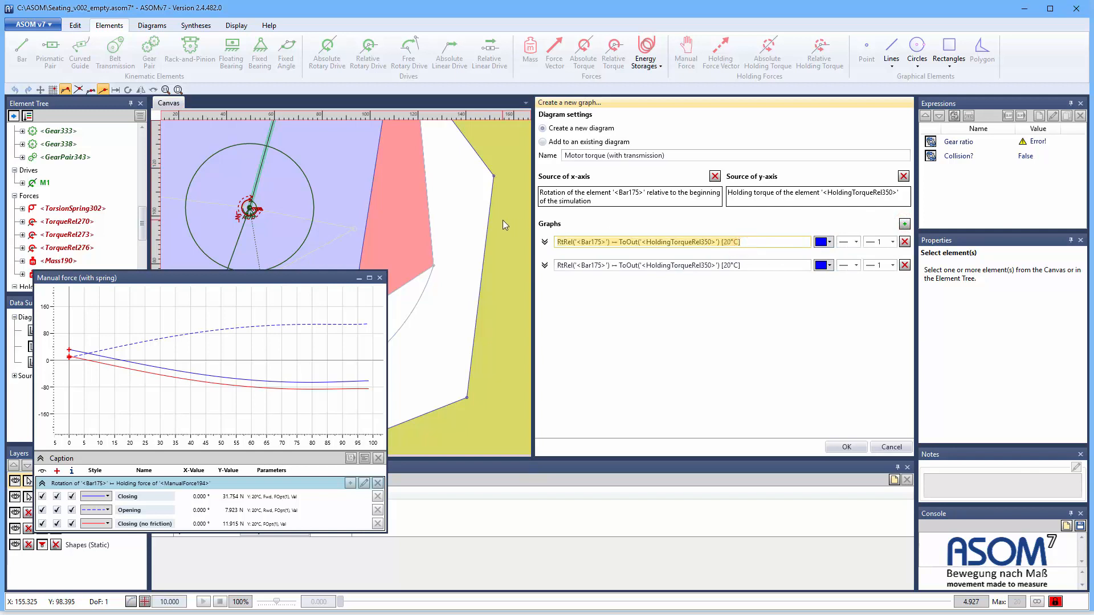
pyautogui.hotkey('ctrl', 'a')
pyautogui.write('Closin')
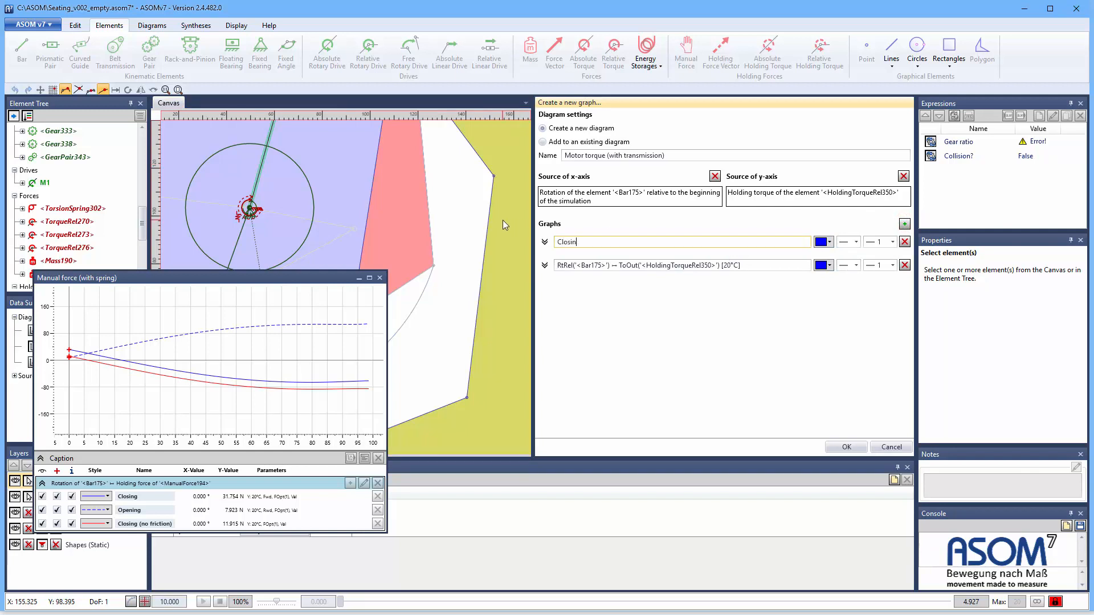
pyautogui.click(744, 264)
pyautogui.hotkey('ctrl', 'a')
pyautogui.write('Opening')
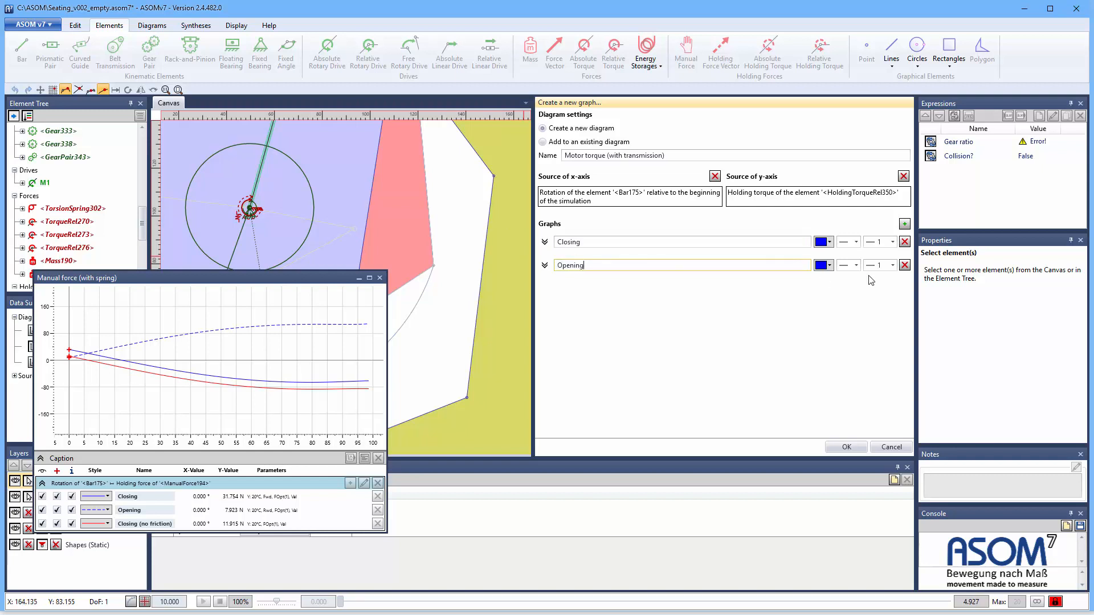
pyautogui.click(856, 265)
pyautogui.click(848, 287)
# - Switch the direction option in both graphs' Y-parameters, enter 1 below the temperature, and create the diagram
pyautogui.click(545, 265)
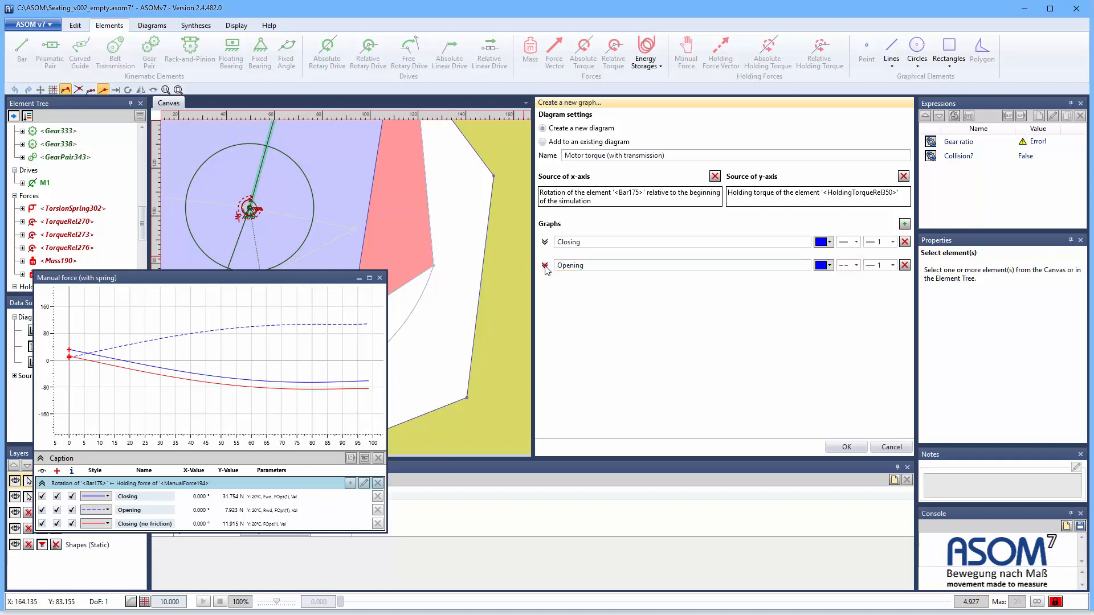
pyautogui.click(544, 243)
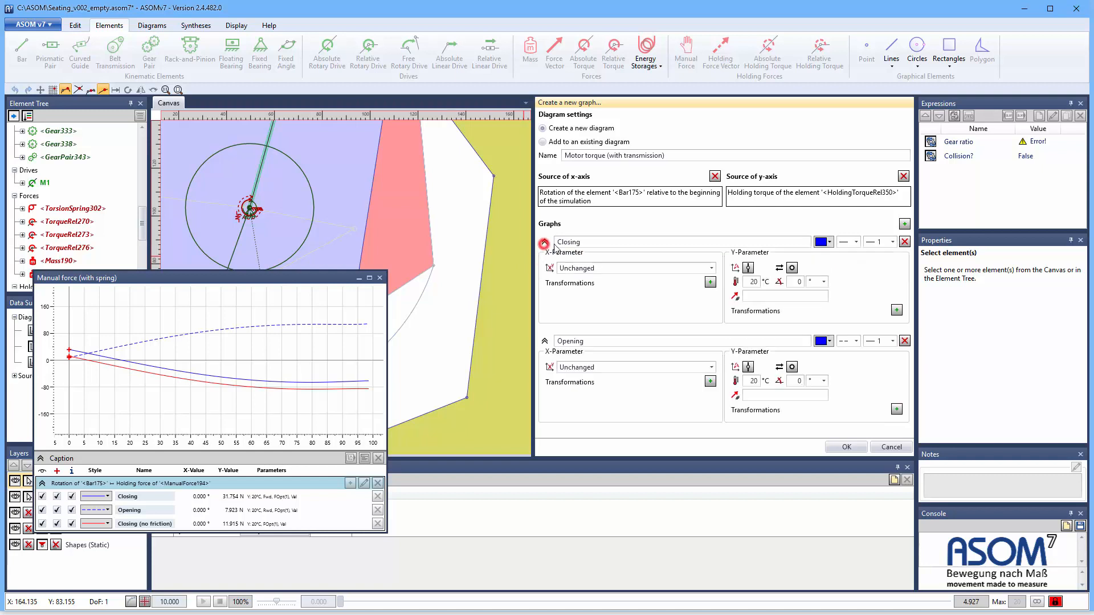
pyautogui.click(792, 269)
pyautogui.click(792, 367)
pyautogui.click(752, 295)
pyautogui.write('1')
pyautogui.click(758, 393)
pyautogui.write('1')
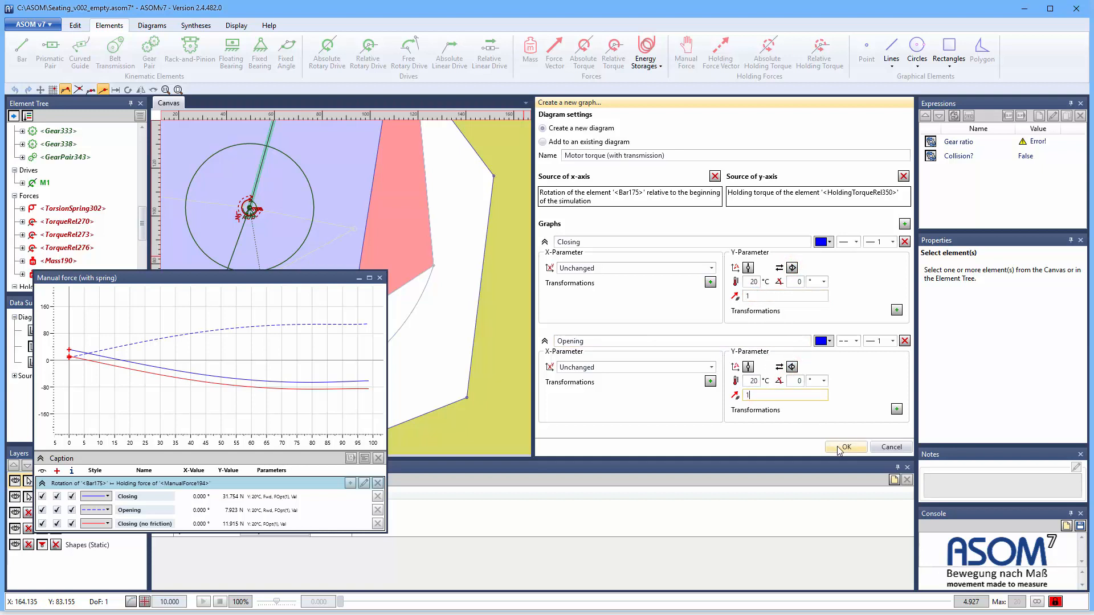
pyautogui.click(843, 448)
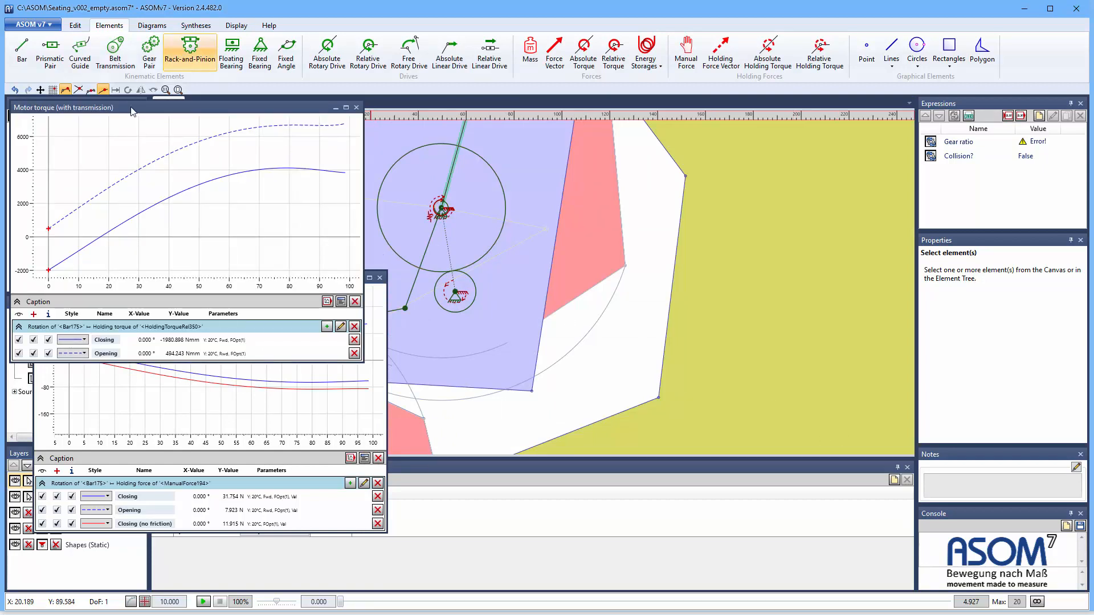
# - Close Manual force (with spring), compare the Motor torque diagram side by side with Motor torque (with transmission), and close the latter
pyautogui.moveTo(124, 107); pyautogui.dragTo(706, 179)
pyautogui.moveTo(237, 277); pyautogui.dragTo(374, 165)
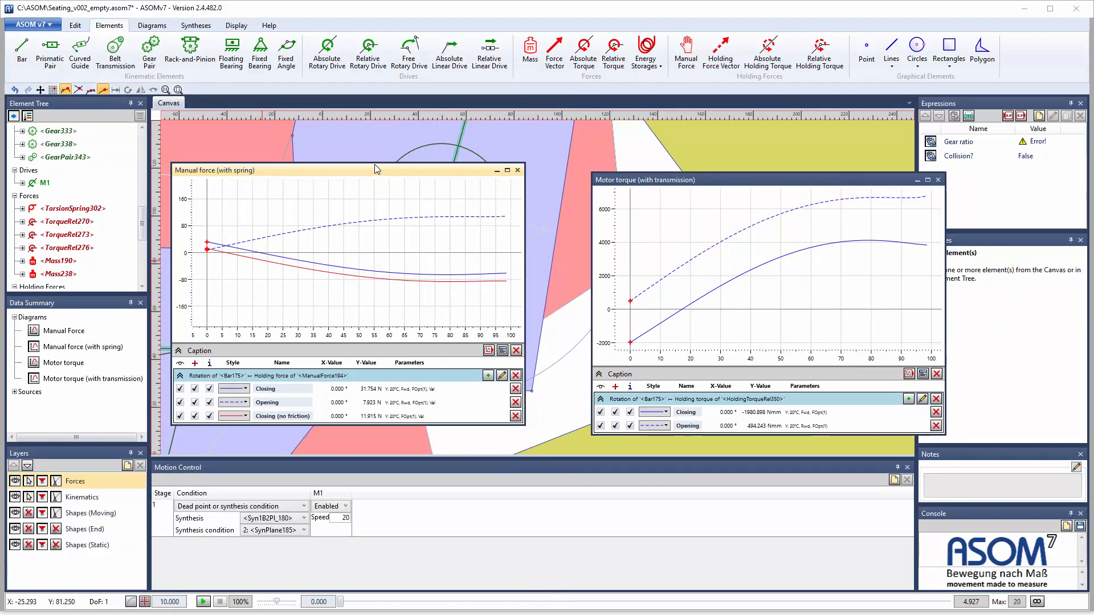
pyautogui.click(517, 170)
pyautogui.doubleClick(42, 359)
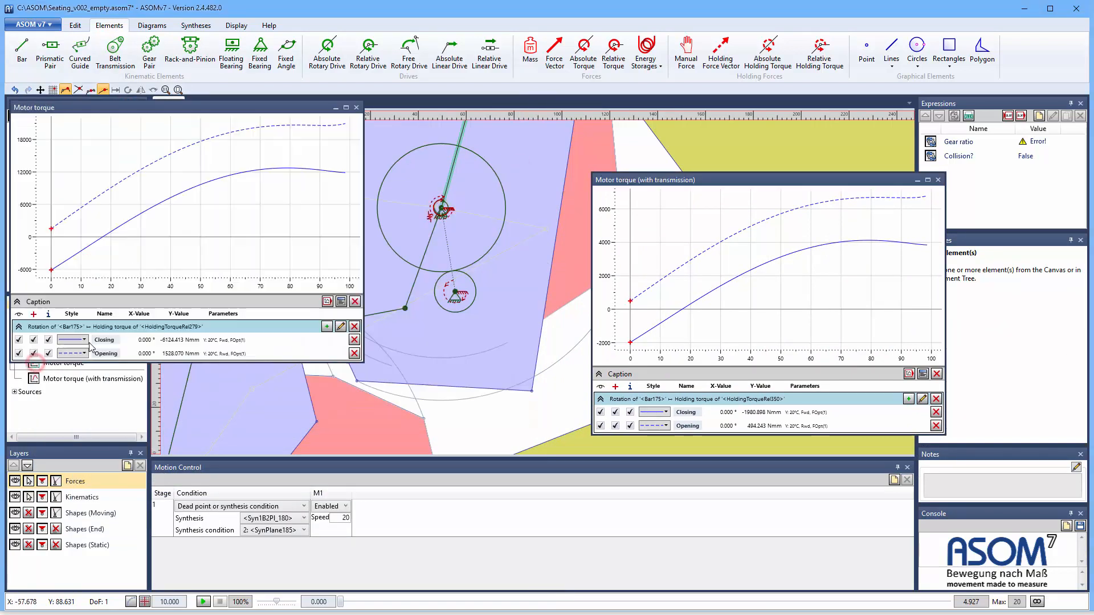
pyautogui.moveTo(231, 114); pyautogui.dragTo(447, 185)
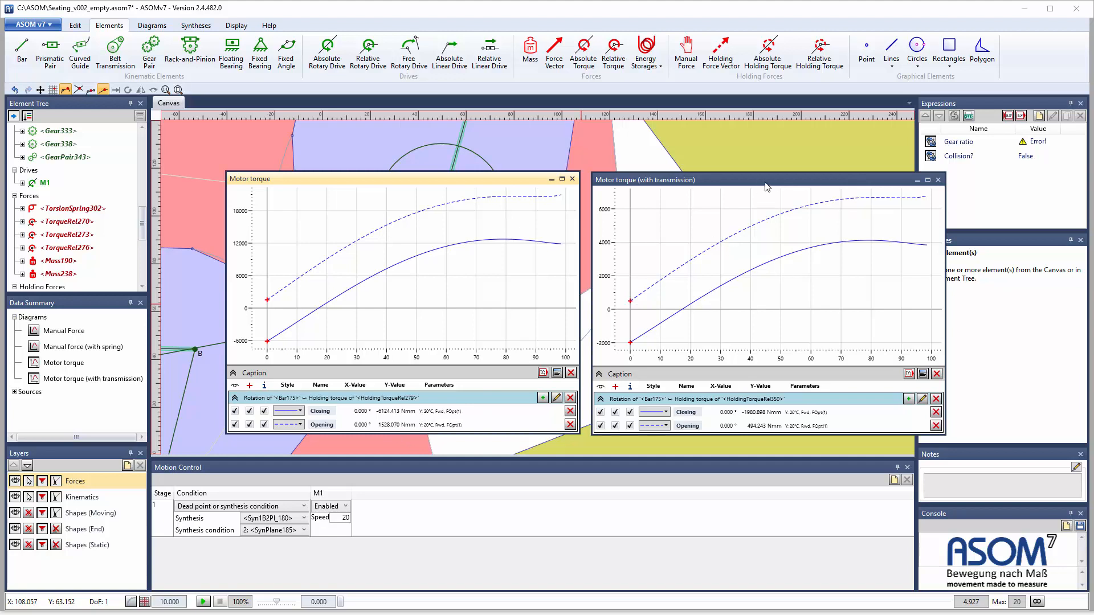
pyautogui.click(938, 179)
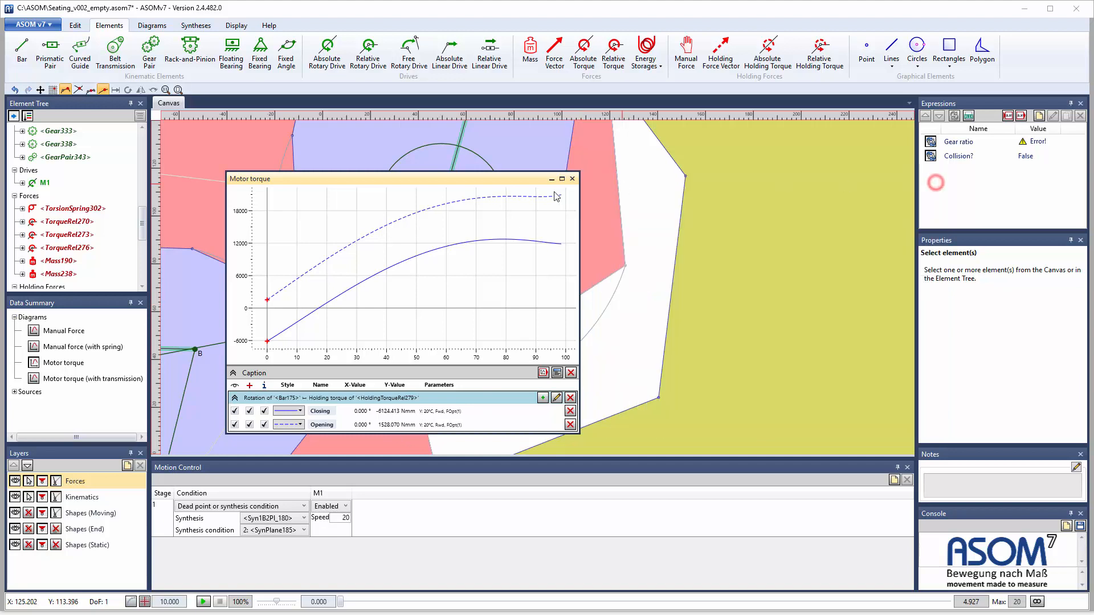
# - Close the Motor torque diagram and set the gear pair's user name to G
pyautogui.click(572, 179)
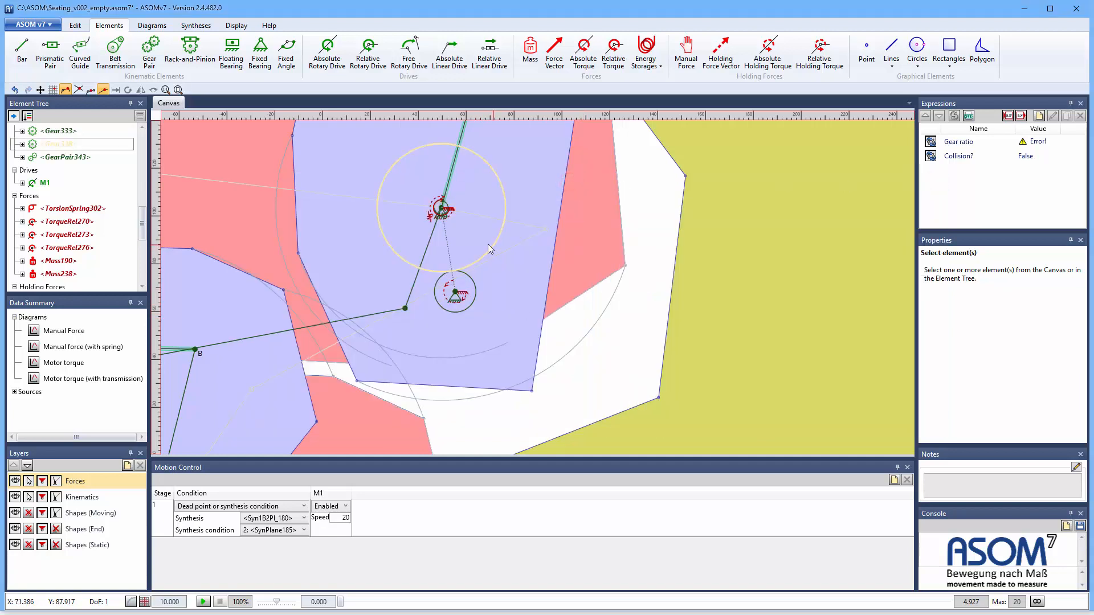
pyautogui.click(450, 245)
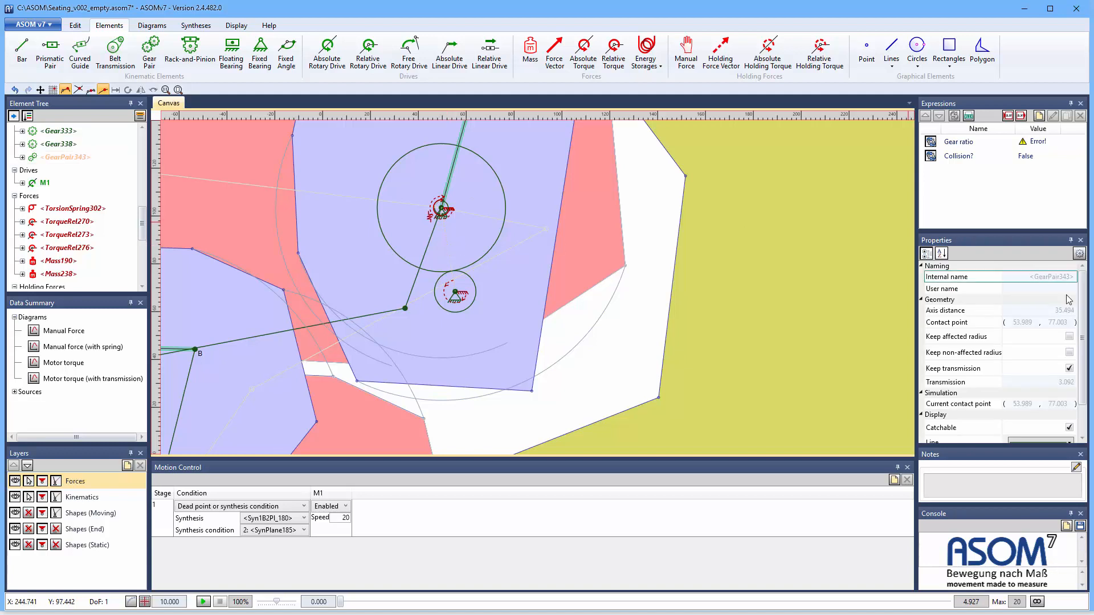
pyautogui.click(1065, 287)
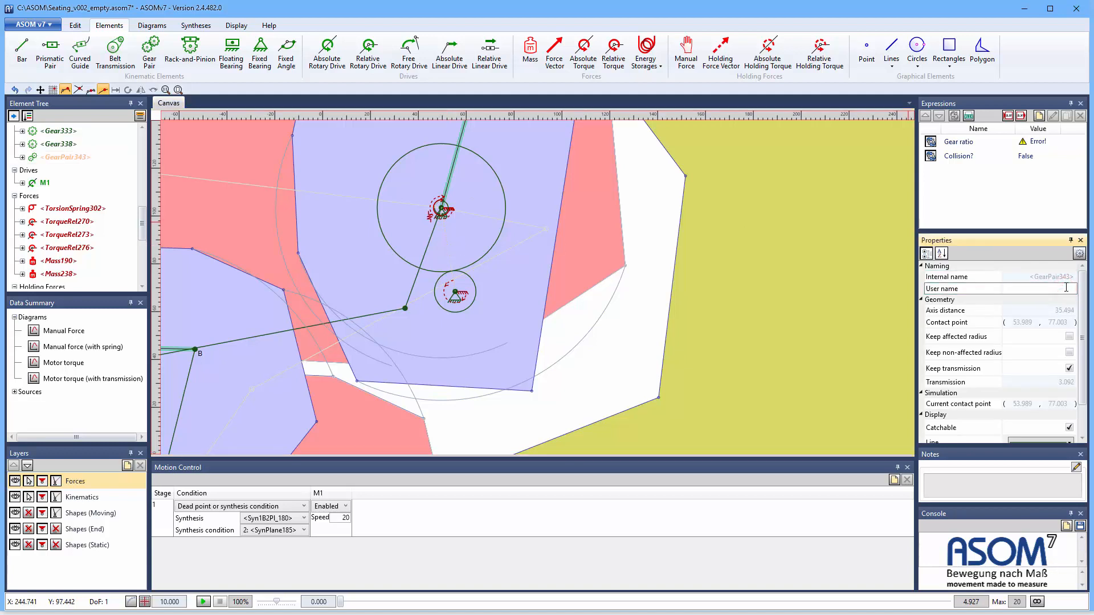
pyautogui.press('Return')
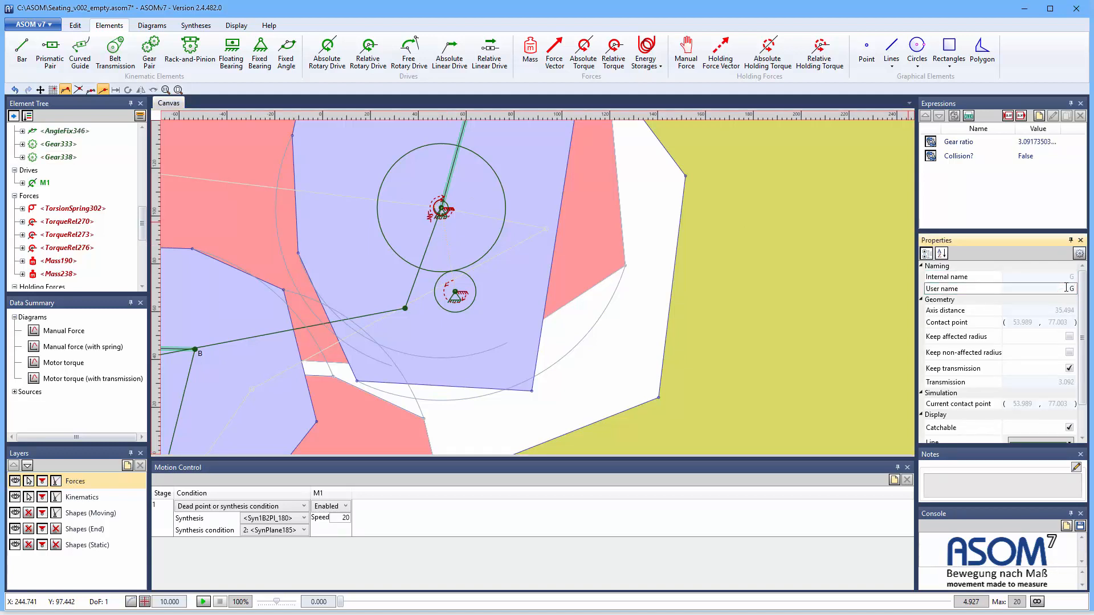
# - Open the Gear ratio expression, review its script and confirm it
pyautogui.doubleClick(959, 142)
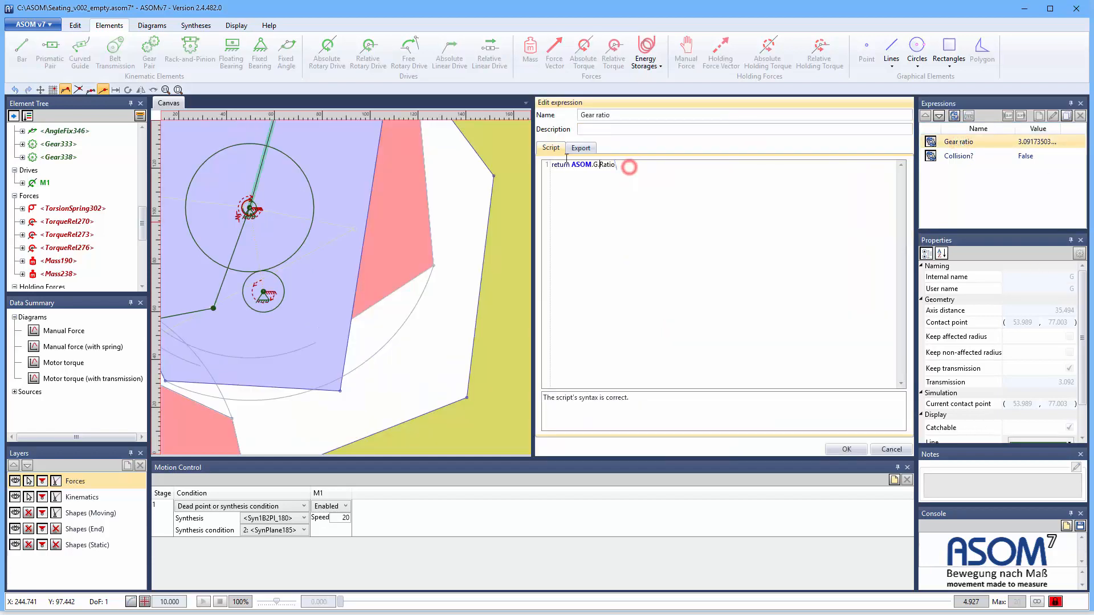
pyautogui.tripleClick(630, 167)
pyautogui.click(638, 178)
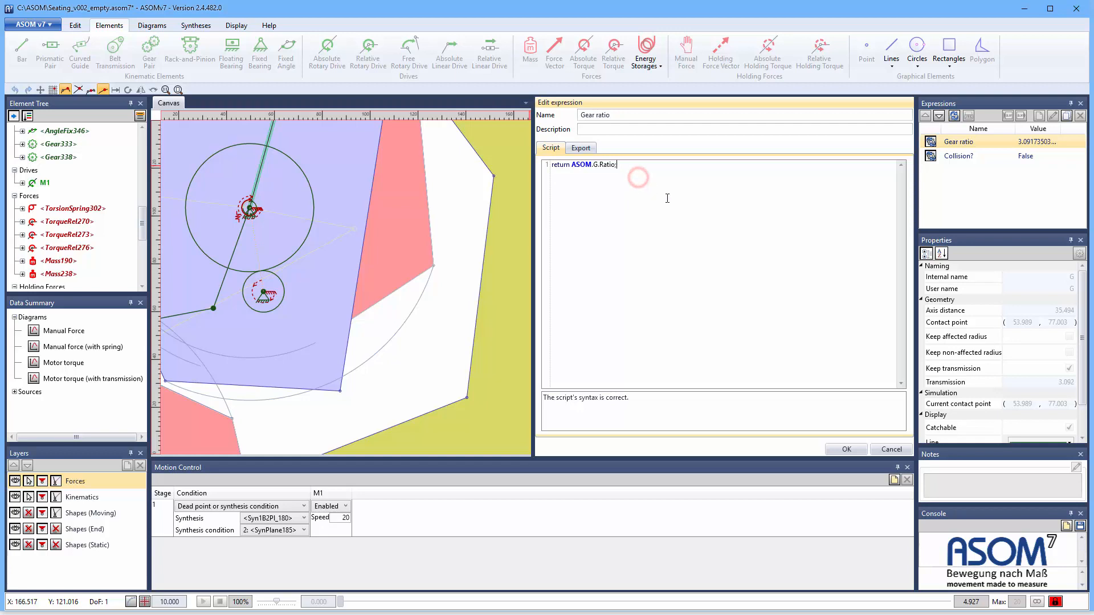
pyautogui.click(844, 448)
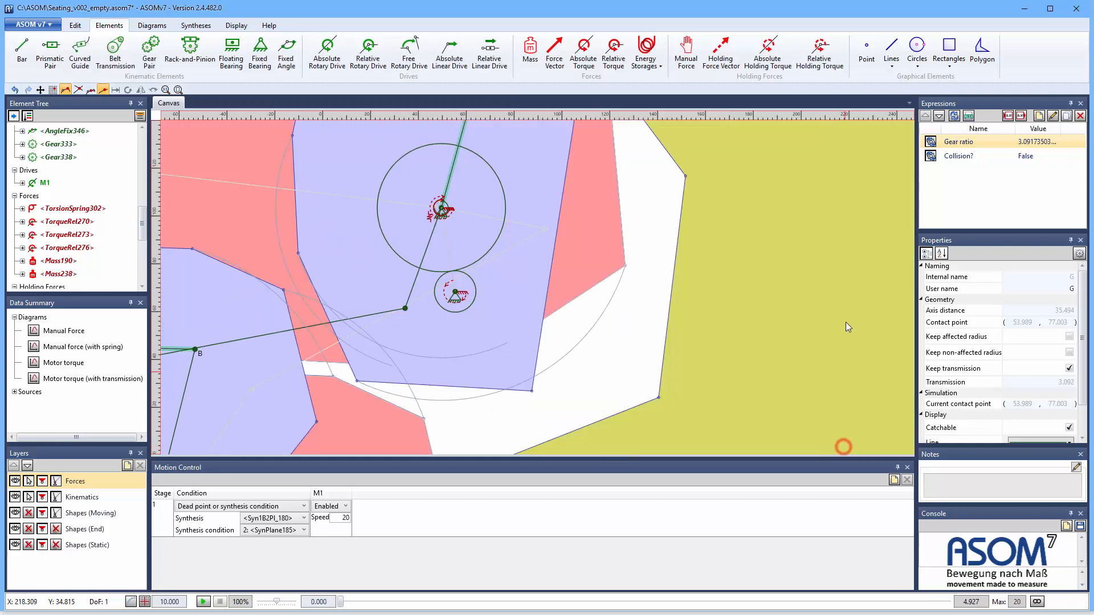
# - Move the gears' contact point towards the pinion's centre for a gear ratio of about 11.83 and check Motor torque (with transmission)
pyautogui.click(40, 90)
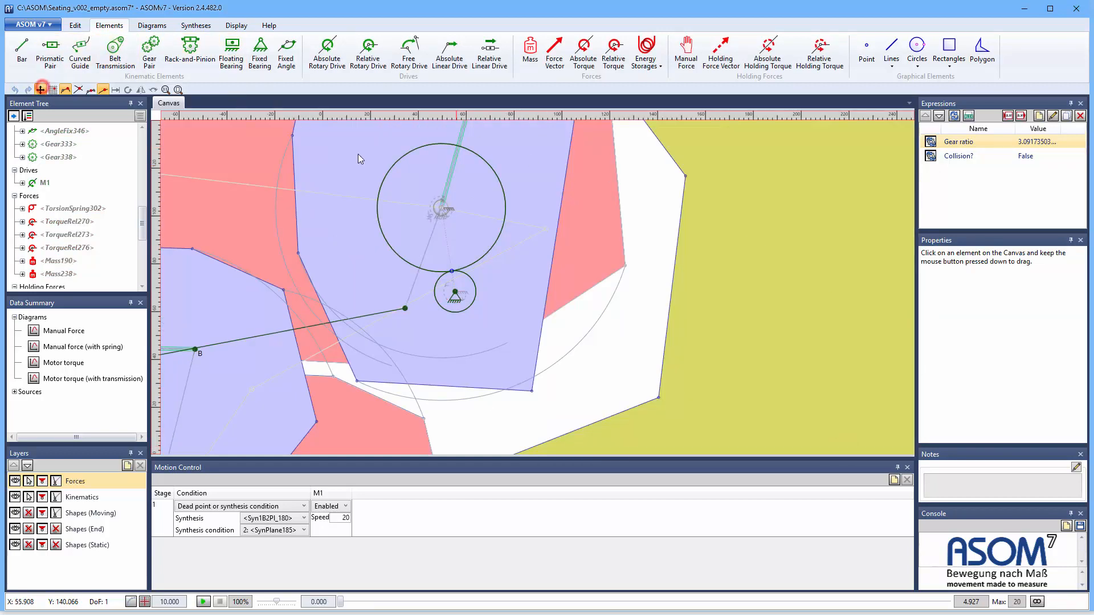
pyautogui.moveTo(453, 270)
pyautogui.mouseDown()
pyautogui.moveTo(452, 238)
pyautogui.moveTo(462, 283)
pyautogui.mouseUp()
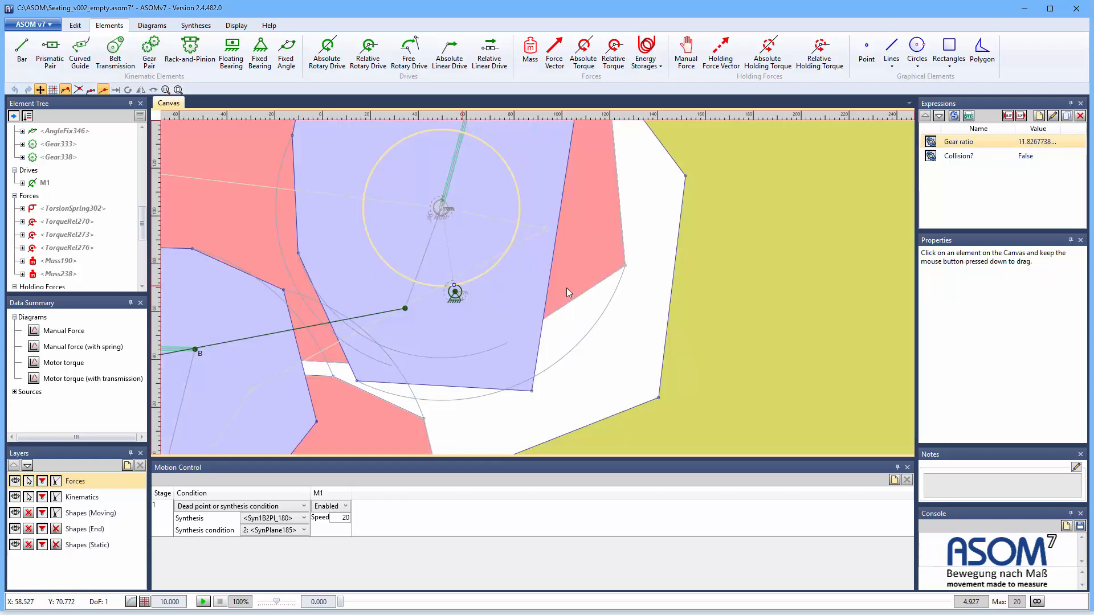
pyautogui.doubleClick(34, 378)
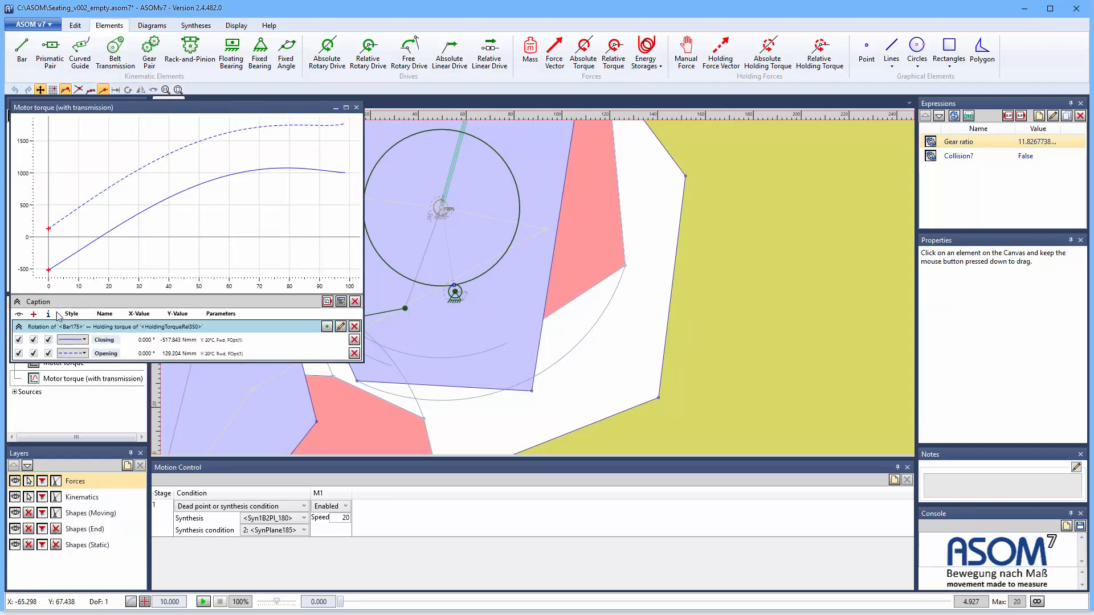
pyautogui.click(356, 107)
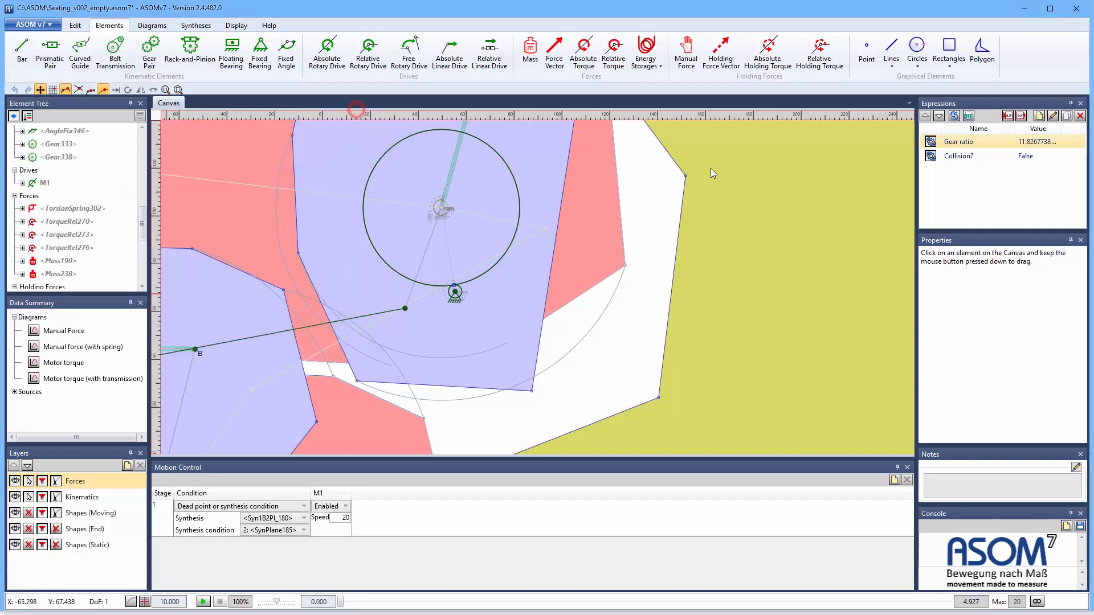
pyautogui.click(740, 278)
pyautogui.scroll(-2, 738, 281)
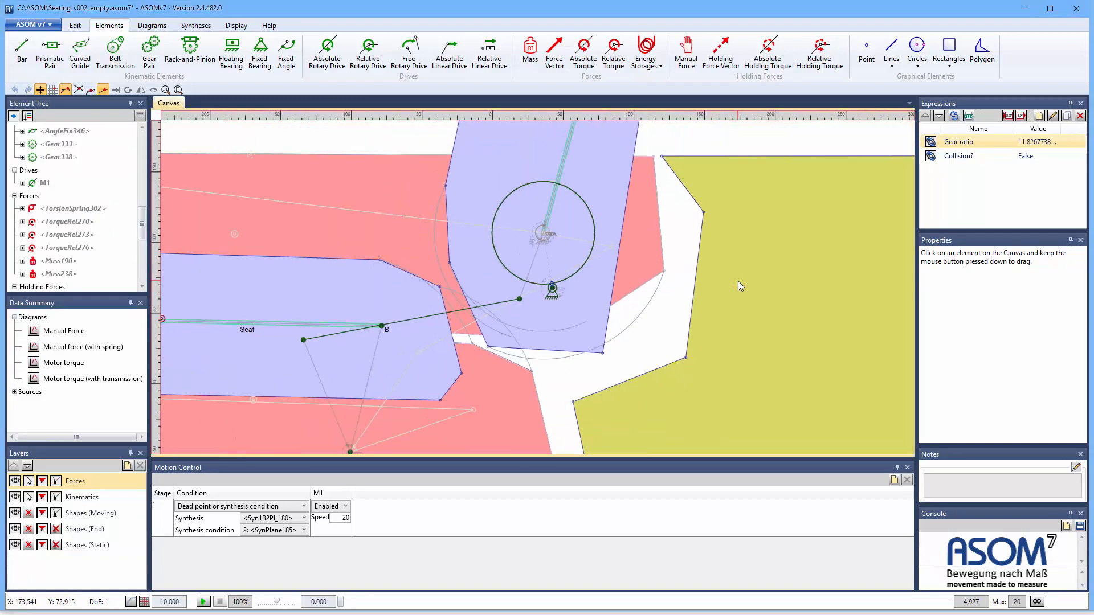
pyautogui.scroll(-2, 737, 281)
pyautogui.scroll(-1, 738, 281)
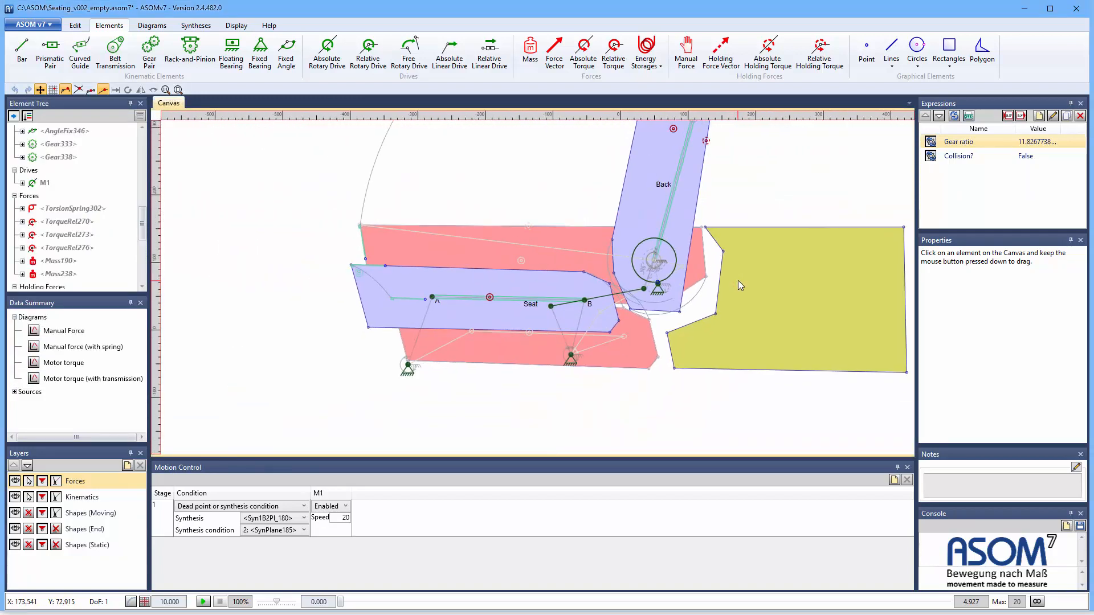
pyautogui.click(767, 185)
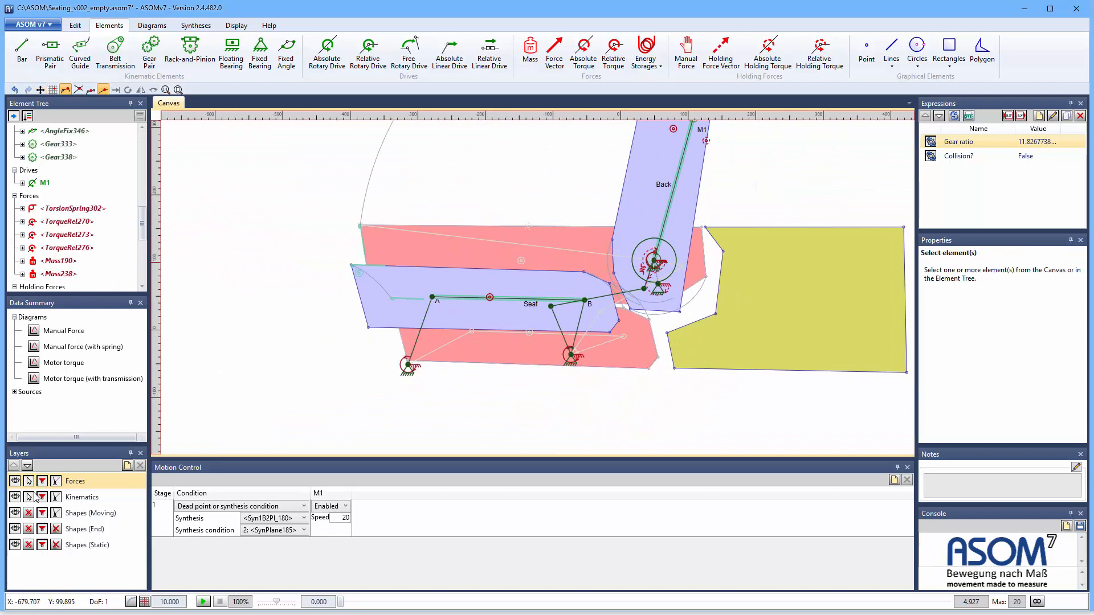
# - Select all elements on the Forces layer and remove every force and holding force from the selection
pyautogui.rightClick(74, 478)
pyautogui.click(117, 489)
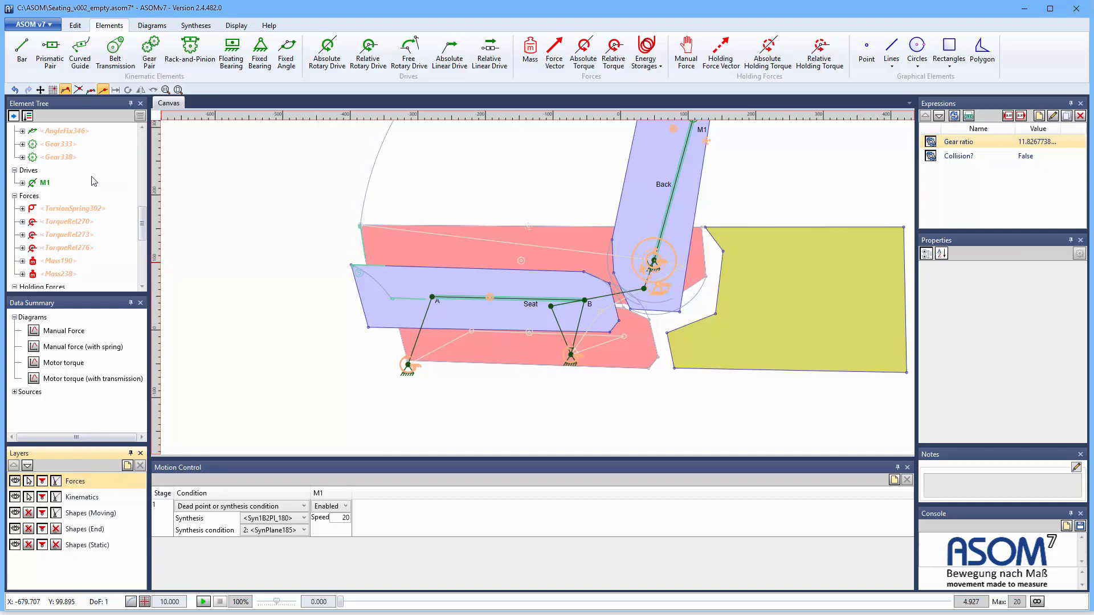
pyautogui.click(68, 211)
pyautogui.click(67, 222)
pyautogui.click(66, 234)
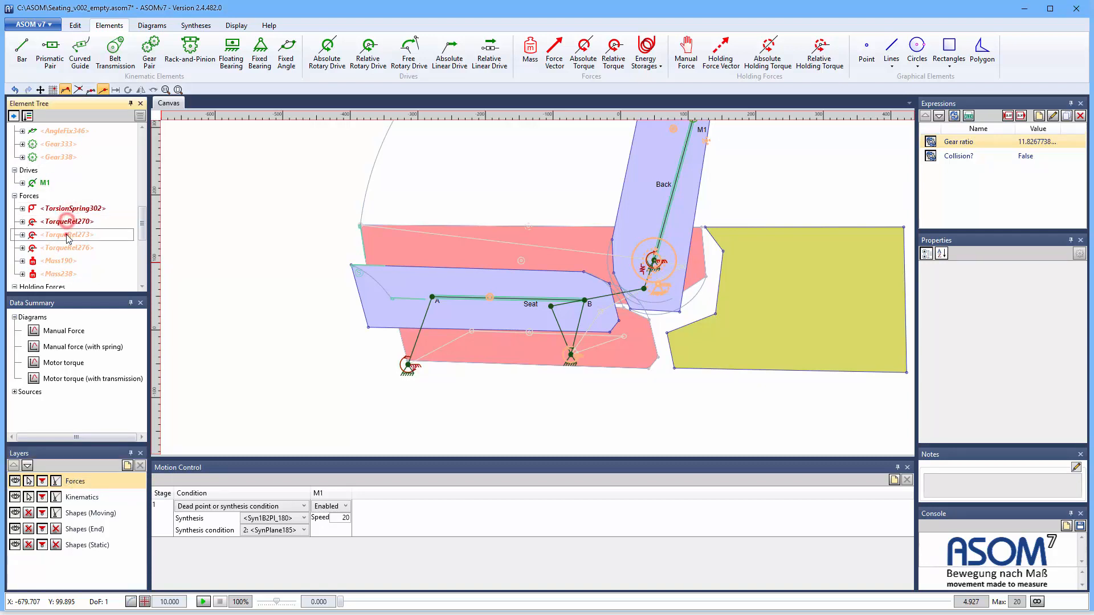
pyautogui.click(65, 248)
pyautogui.keyDown('ctrl'); pyautogui.click(63, 263); pyautogui.keyUp('ctrl')
pyautogui.keyDown('ctrl'); pyautogui.click(62, 273); pyautogui.keyUp('ctrl')
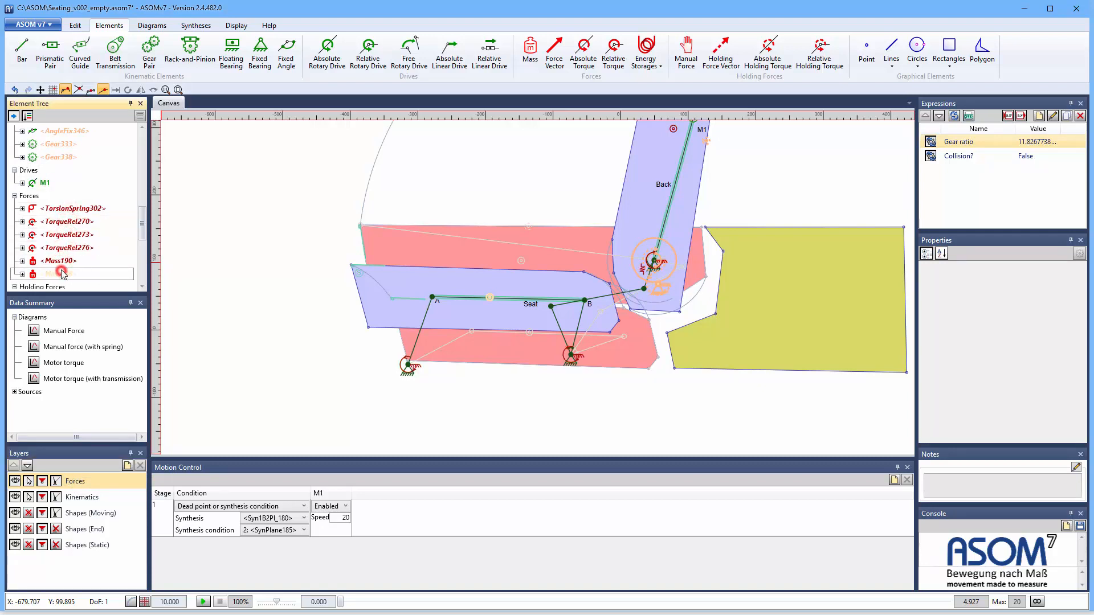
pyautogui.scroll(-2, 62, 257)
pyautogui.keyDown('ctrl'); pyautogui.click(64, 245); pyautogui.keyUp('ctrl')
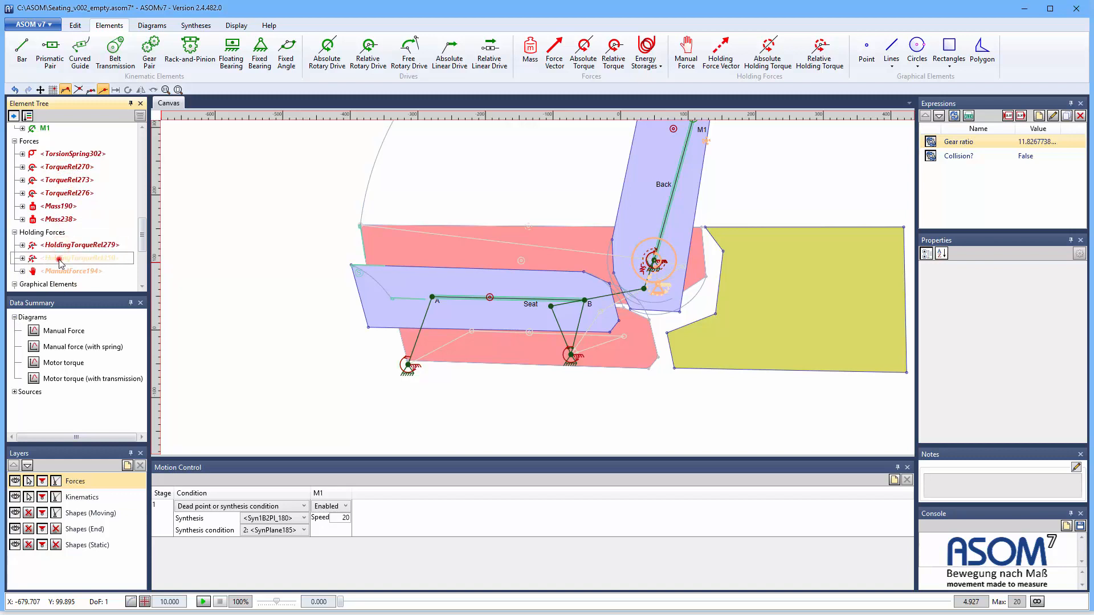
pyautogui.keyDown('ctrl'); pyautogui.click(60, 258); pyautogui.keyUp('ctrl')
pyautogui.keyDown('ctrl'); pyautogui.click(56, 271); pyautogui.keyUp('ctrl')
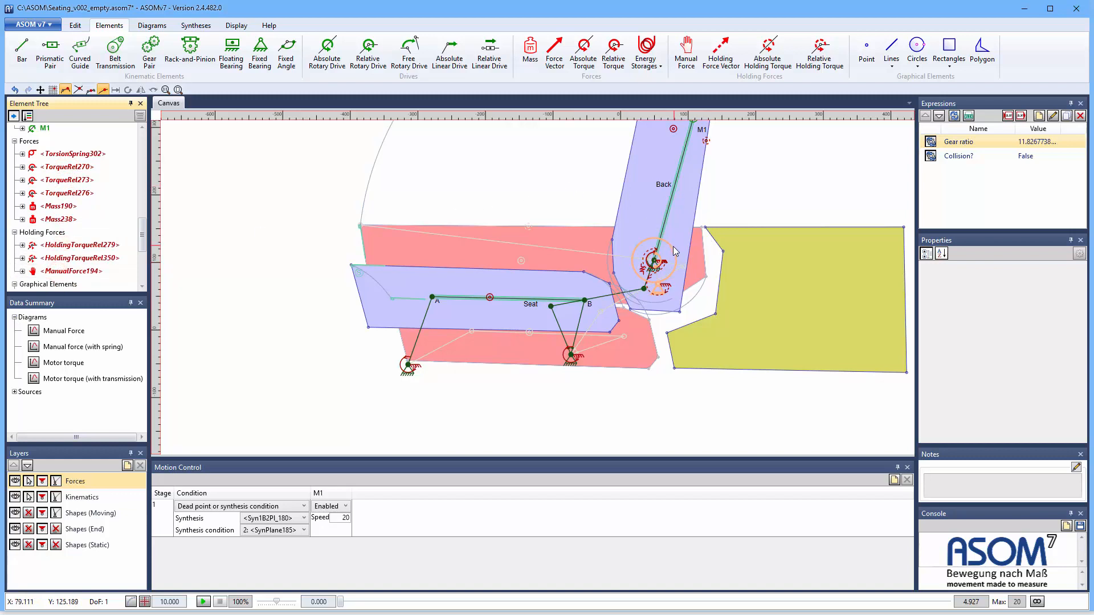
# - Move the selected kinematic elements to the Kinematics layer and make that layer active
pyautogui.rightClick(672, 246)
pyautogui.moveTo(735, 254)
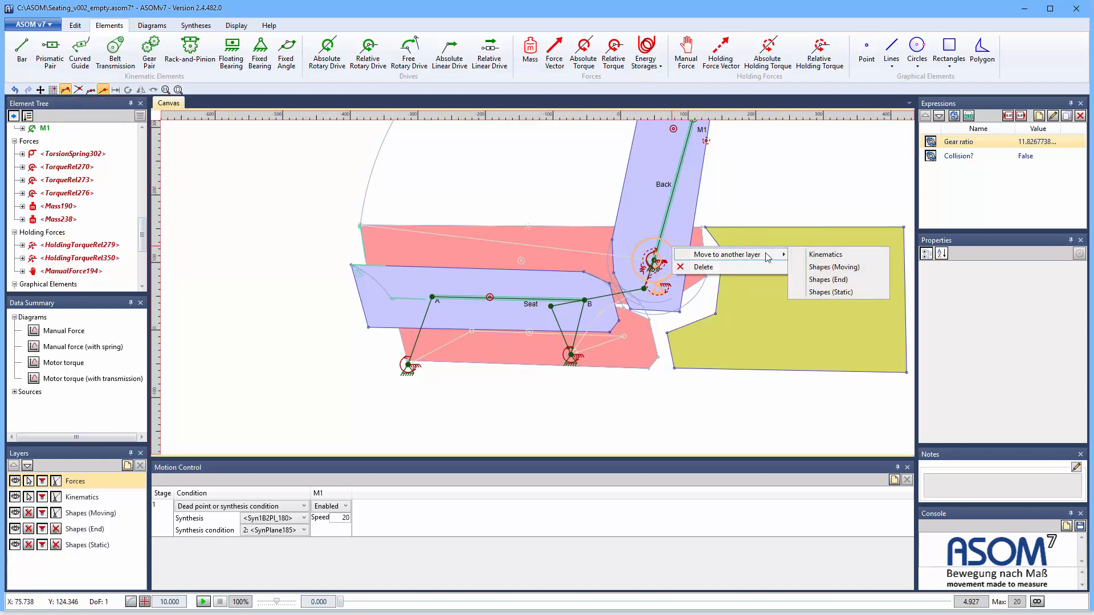
pyautogui.click(851, 254)
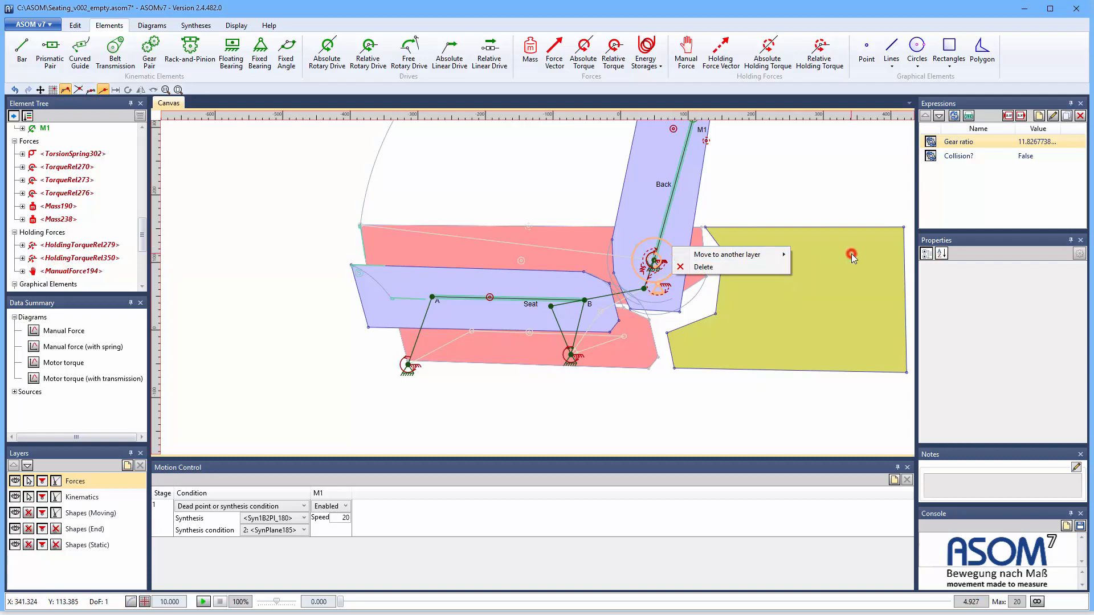
pyautogui.click(290, 288)
pyautogui.click(86, 498)
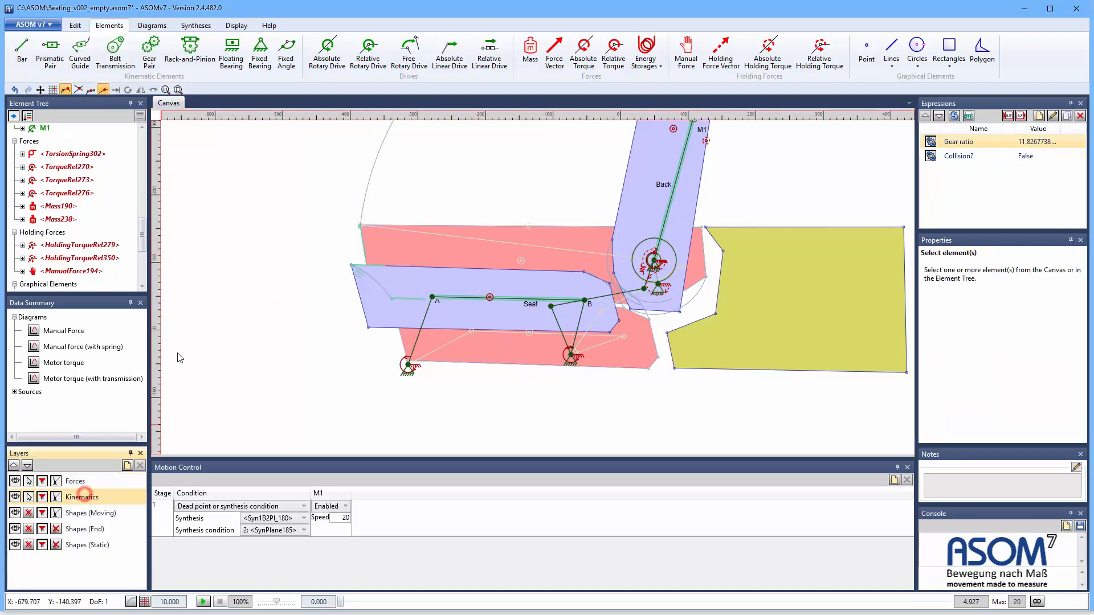
# - Open the Manual force (with spring) diagram and place its window beside the mechanism
pyautogui.scroll(-2, 230, 311)
pyautogui.scroll(-1, 227, 190)
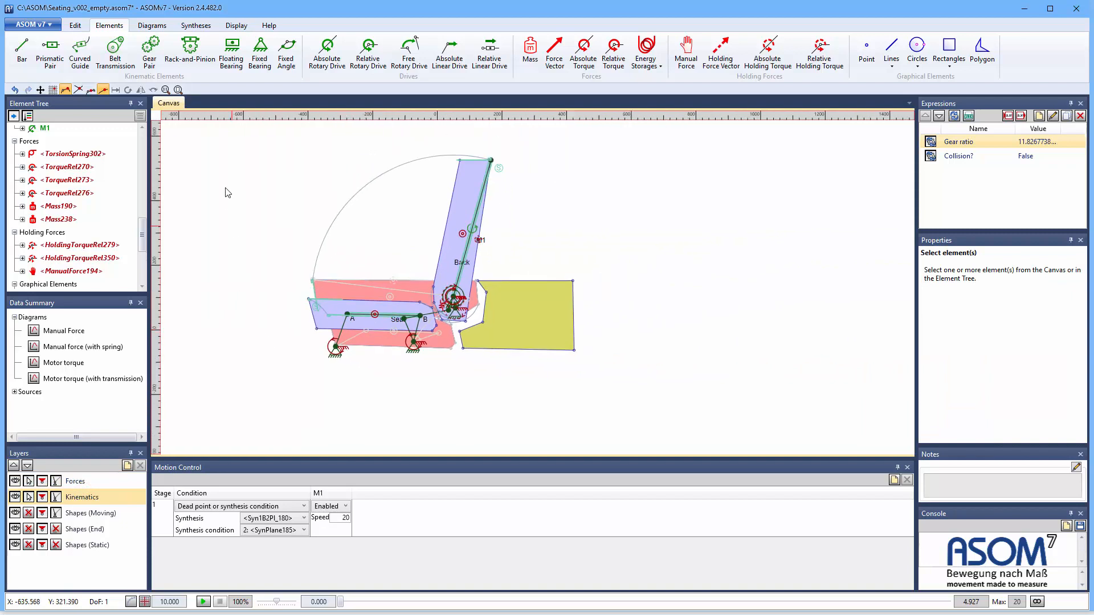
pyautogui.scroll(3, 237, 178)
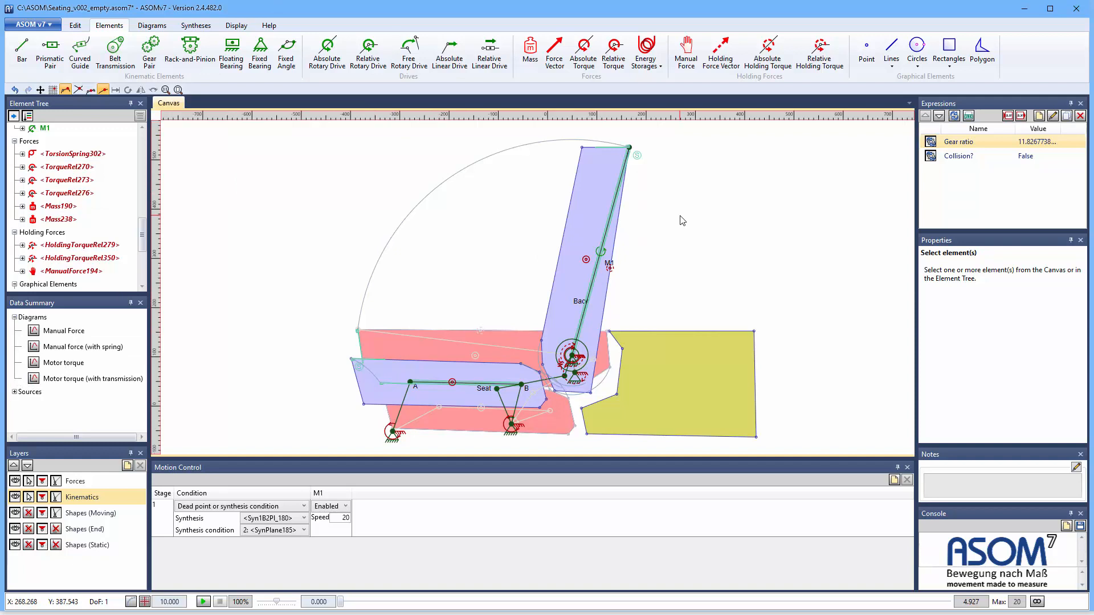
pyautogui.rightClick(610, 268)
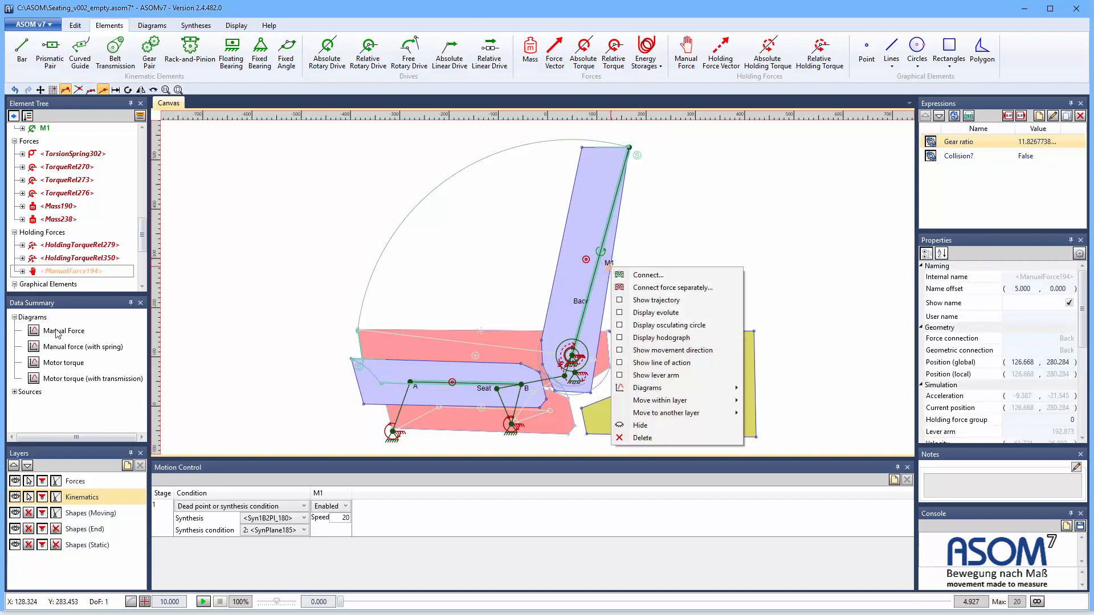
pyautogui.doubleClick(35, 349)
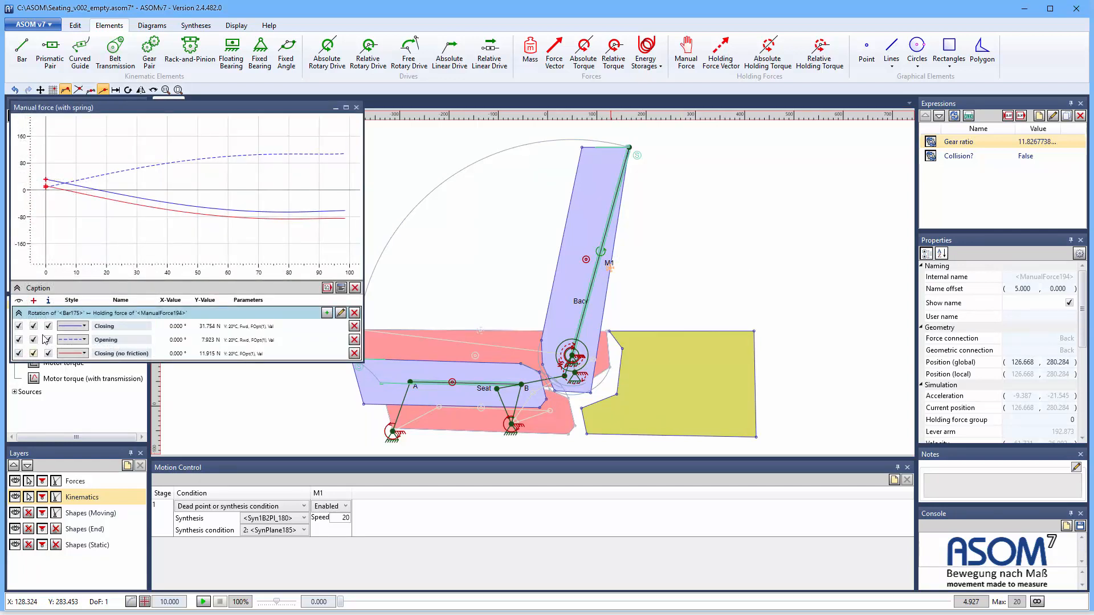
pyautogui.moveTo(129, 111); pyautogui.dragTo(829, 143)
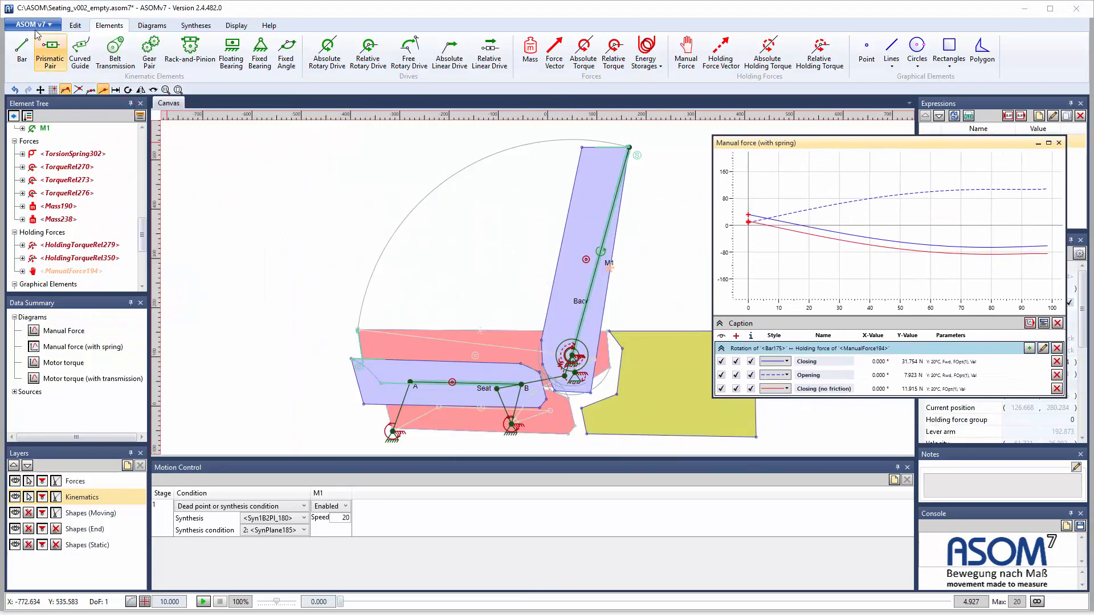
# - Try shifting the bearing below joint B slightly up towards the backrest, and check the motion and the Manual force (with spring) curves
pyautogui.click(40, 89)
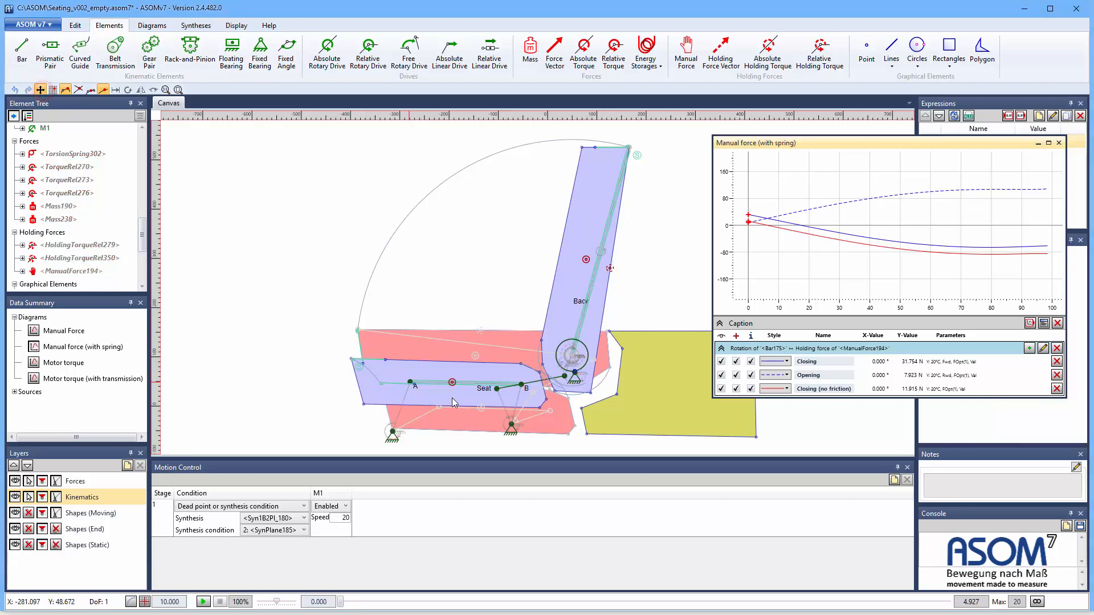
pyautogui.moveTo(515, 426)
pyautogui.mouseDown()
pyautogui.moveTo(501, 434)
pyautogui.moveTo(534, 418)
pyautogui.mouseUp()
pyautogui.moveTo(538, 421); pyautogui.dragTo(528, 424)
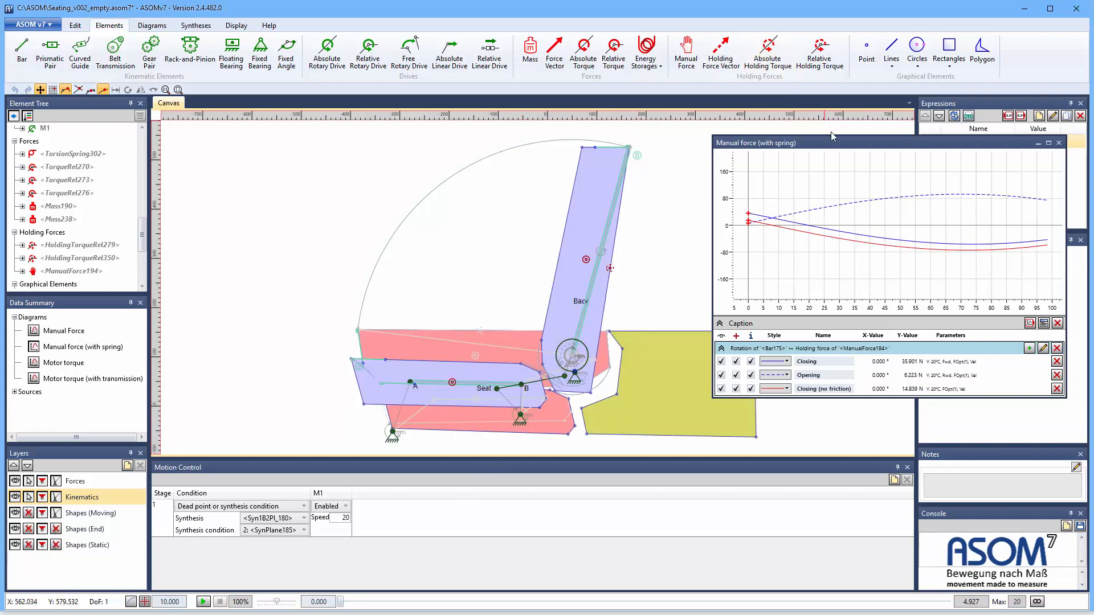
pyautogui.moveTo(837, 142); pyautogui.dragTo(158, 77)
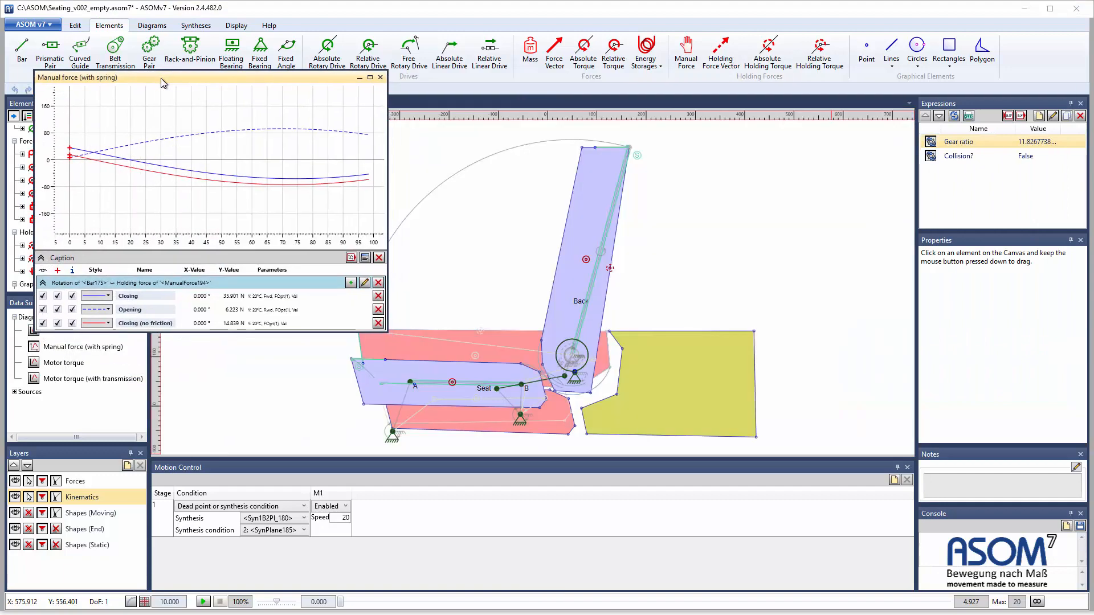
pyautogui.moveTo(343, 601)
pyautogui.mouseDown()
pyautogui.moveTo(519, 612)
pyautogui.moveTo(341, 602)
pyautogui.mouseUp()
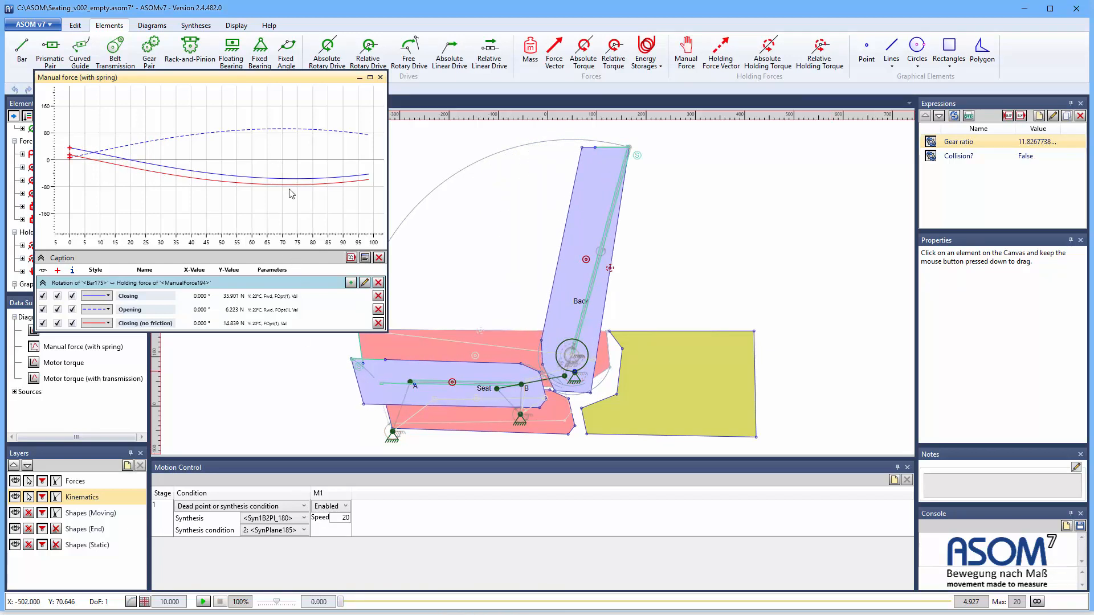
# - Undo the bearing shift, check the motion again and reposition the Manual force (with spring) diagram
pyautogui.click(251, 382)
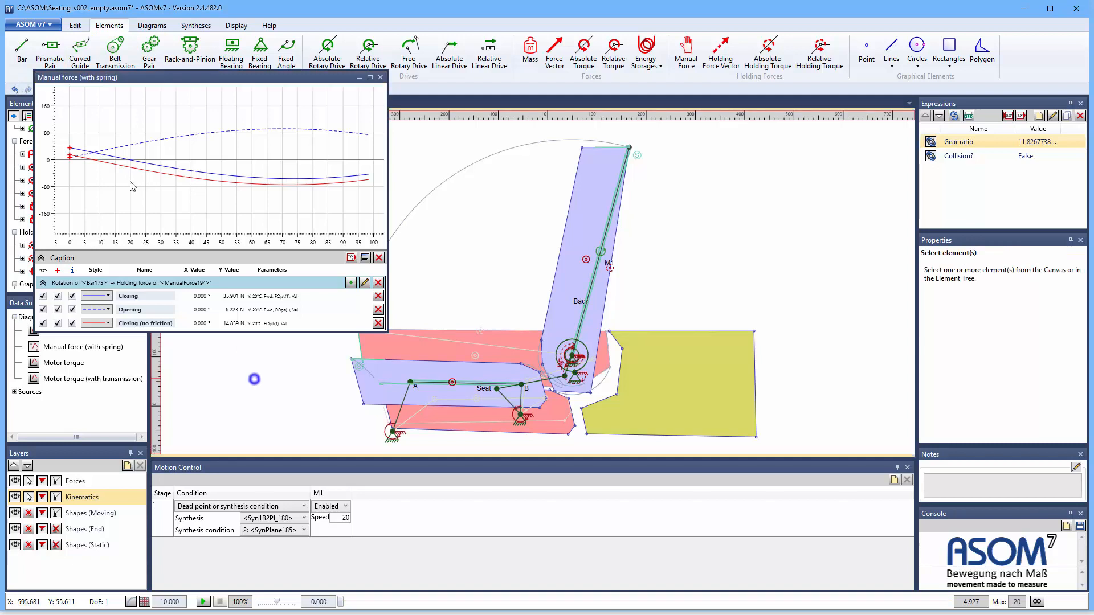
pyautogui.click(14, 90)
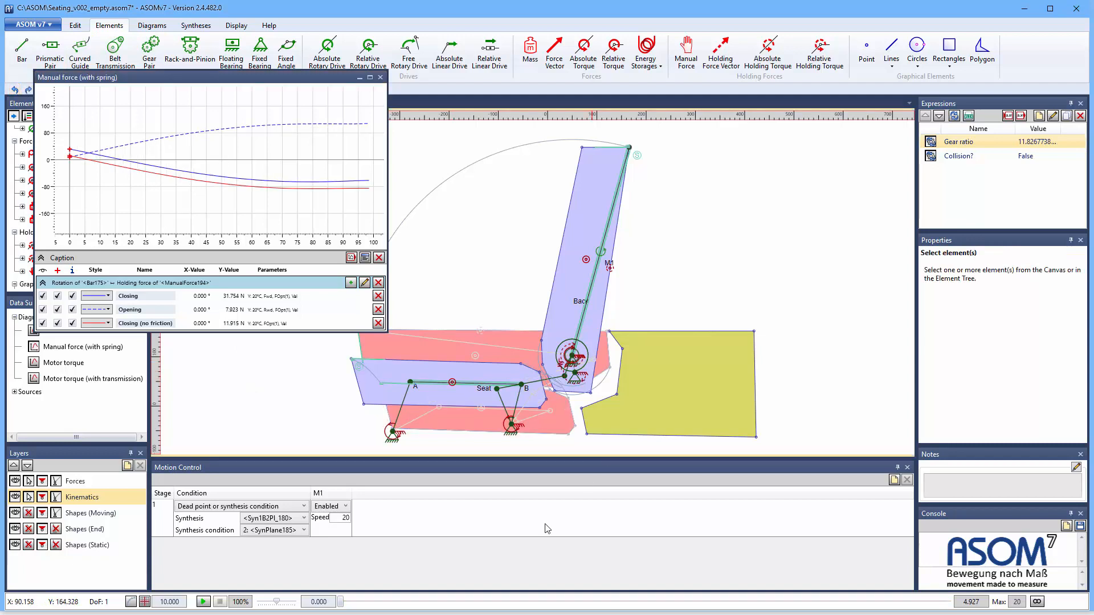
pyautogui.moveTo(342, 603)
pyautogui.mouseDown()
pyautogui.moveTo(603, 601)
pyautogui.moveTo(340, 602)
pyautogui.mouseUp()
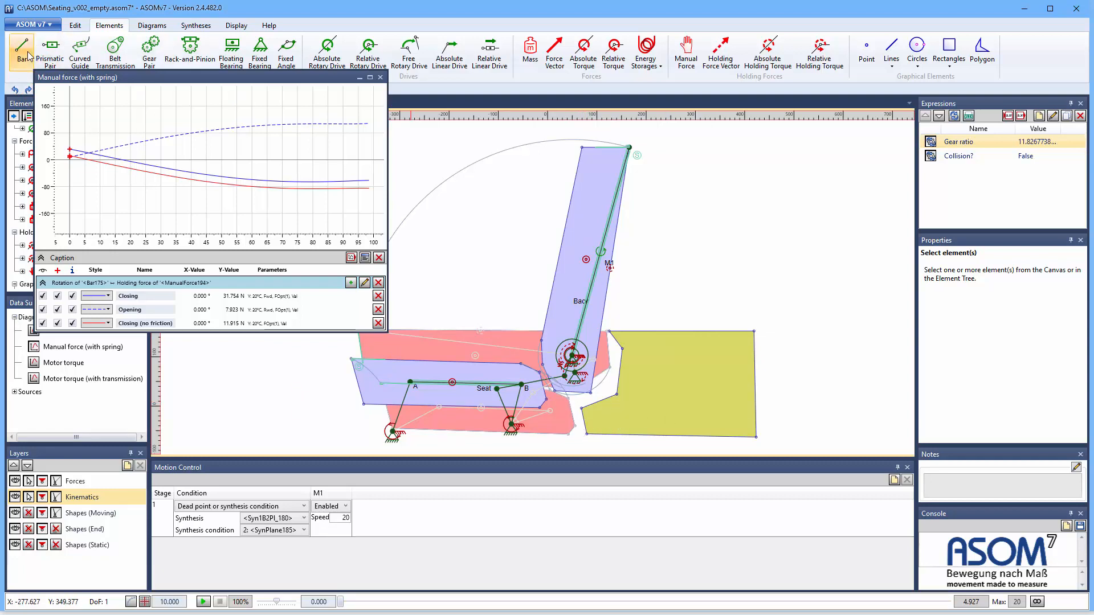
pyautogui.moveTo(82, 80); pyautogui.dragTo(116, 77)
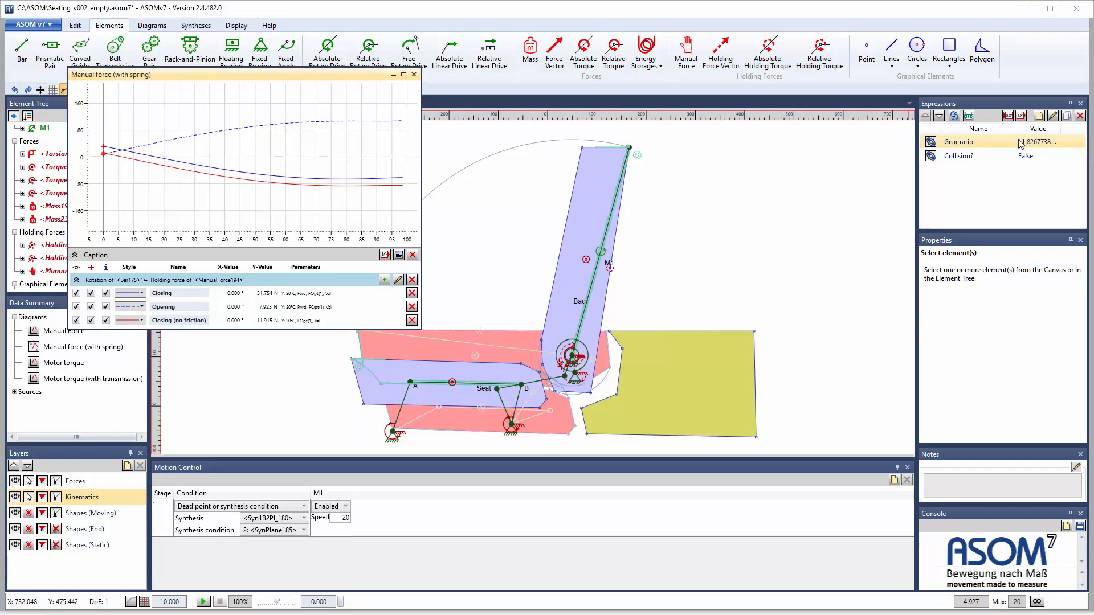
# - Copy the whole script of the Collision? expression and close the expression without changing it
pyautogui.doubleClick(962, 157)
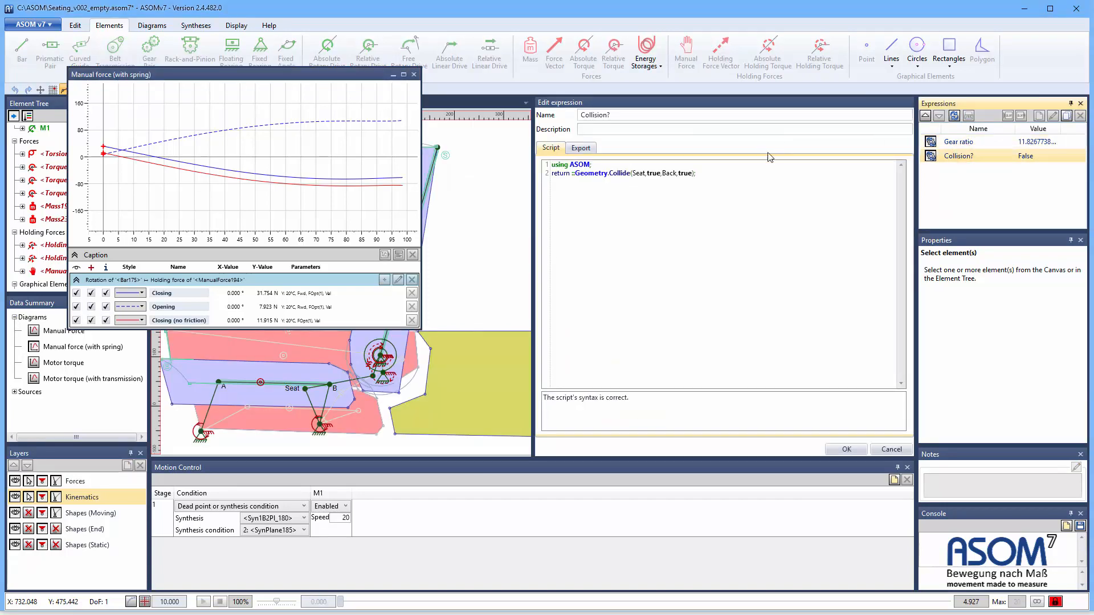
pyautogui.click(698, 178)
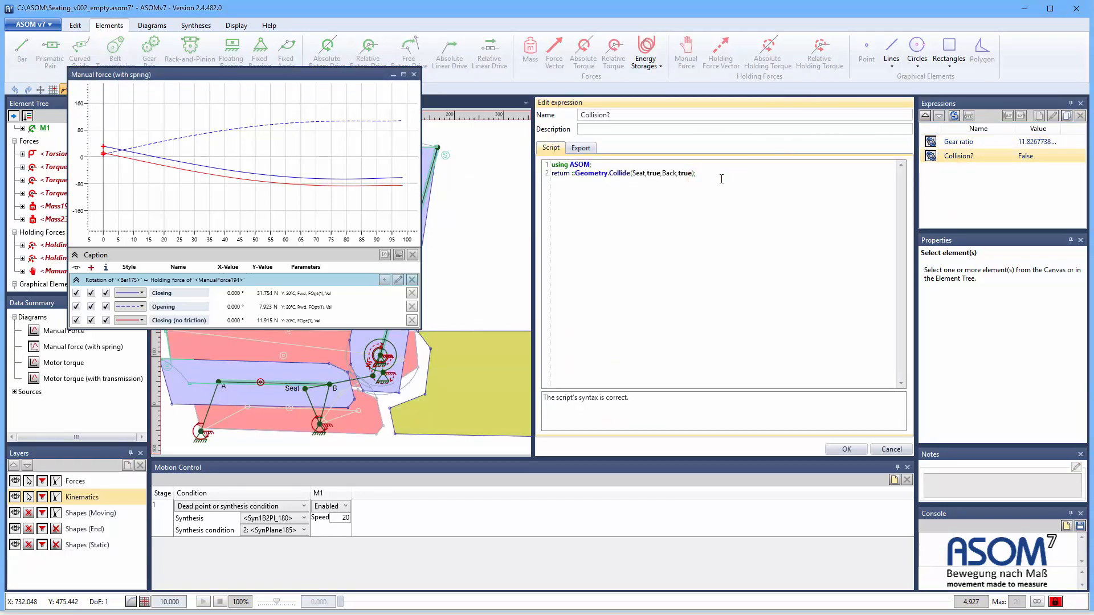
pyautogui.hotkey('ctrl', 'a')
pyautogui.hotkey('ctrl', 'c')
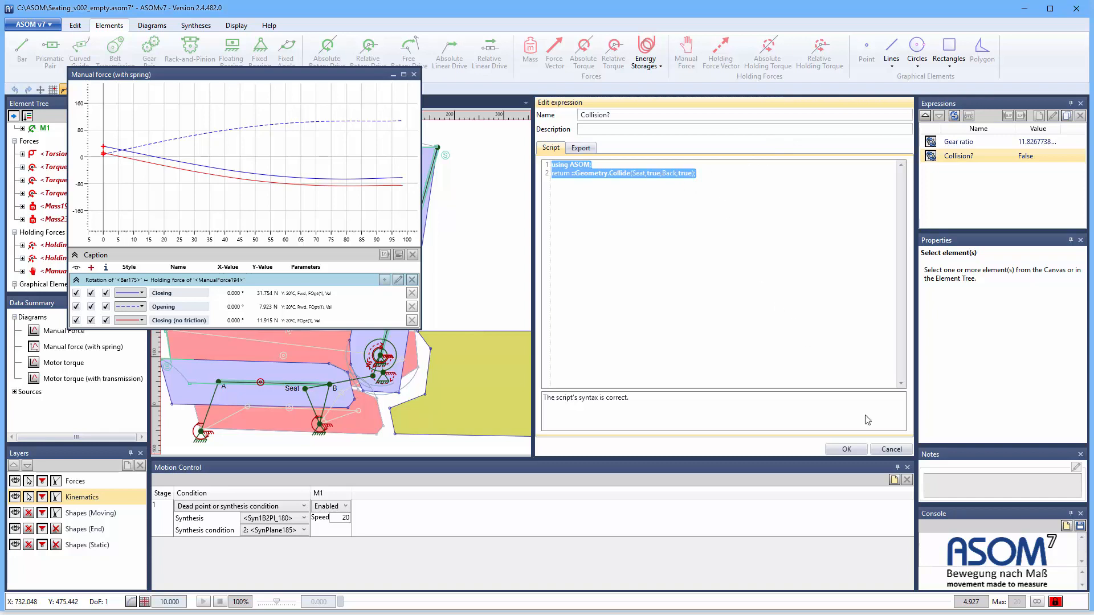
pyautogui.click(892, 450)
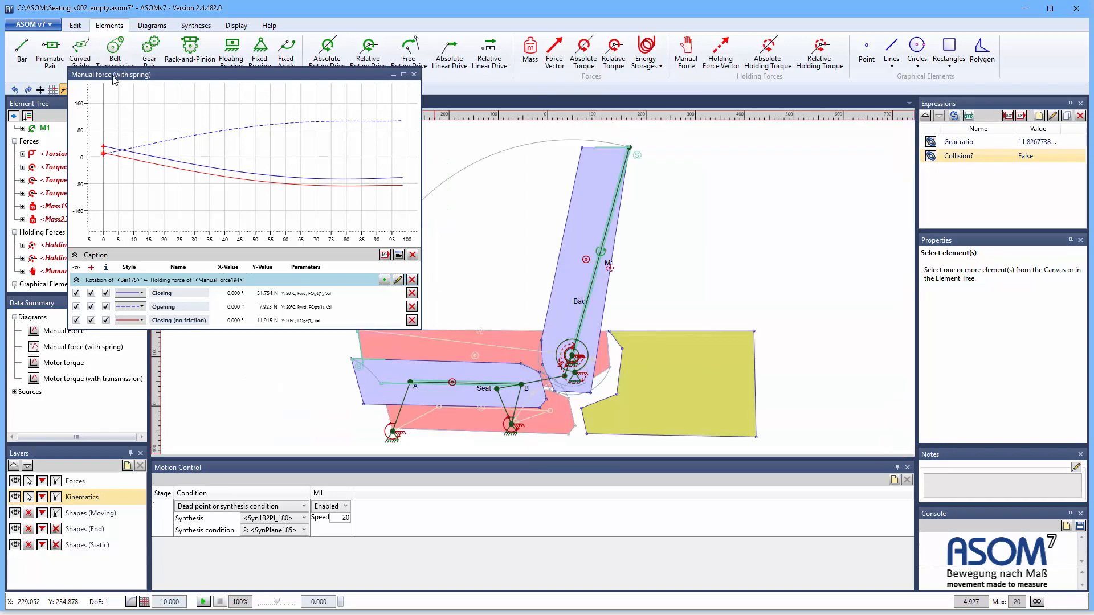
# - Create a script data source named Collision_check and close the Manual force (with spring) diagram window
pyautogui.click(162, 24)
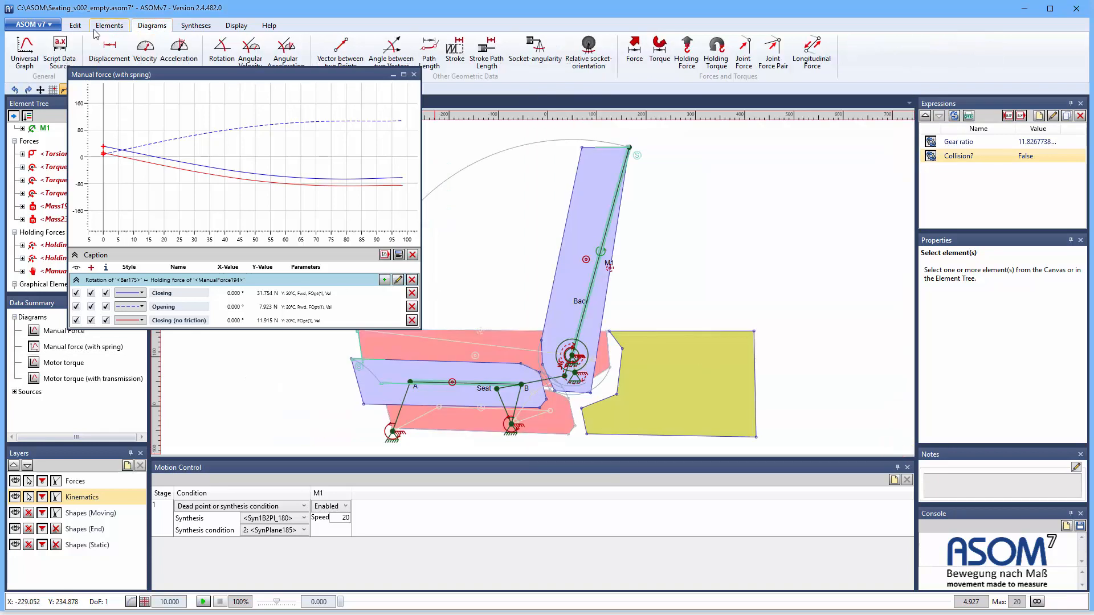
pyautogui.click(59, 50)
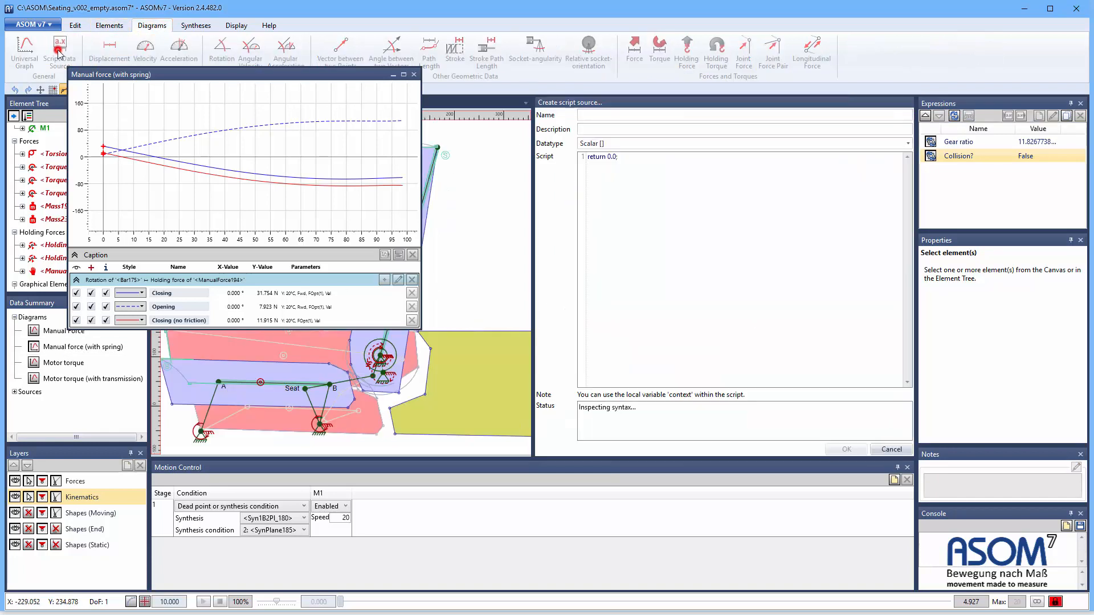
pyautogui.click(413, 74)
pyautogui.click(595, 113)
pyautogui.write('Collision')
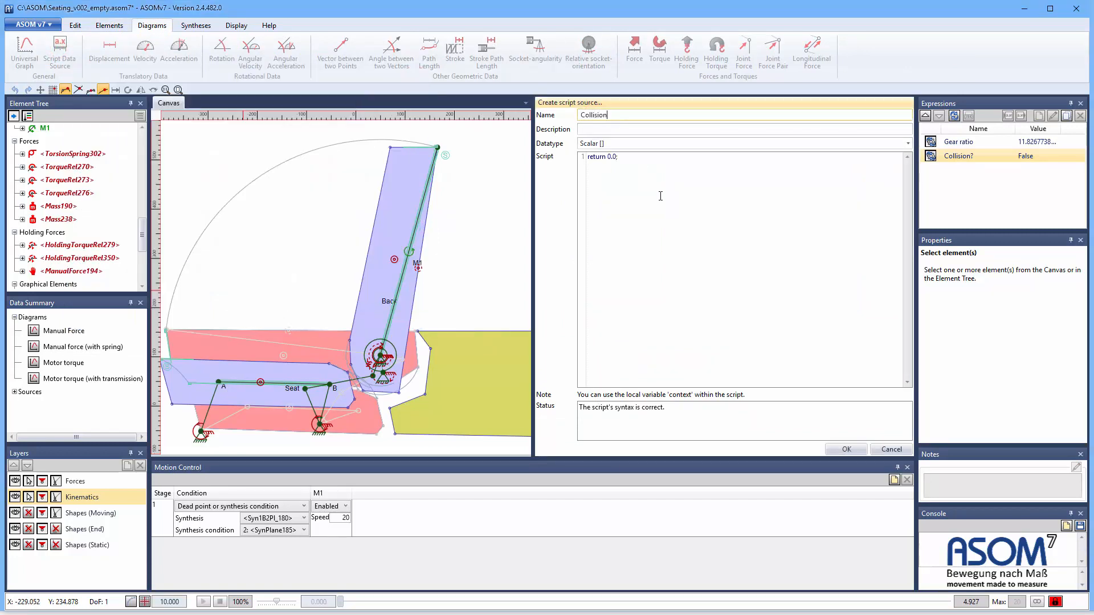
pyautogui.write('_check')
# - Keep the Scalar [] datatype and replace the default script with the copied collision script
pyautogui.click(638, 143)
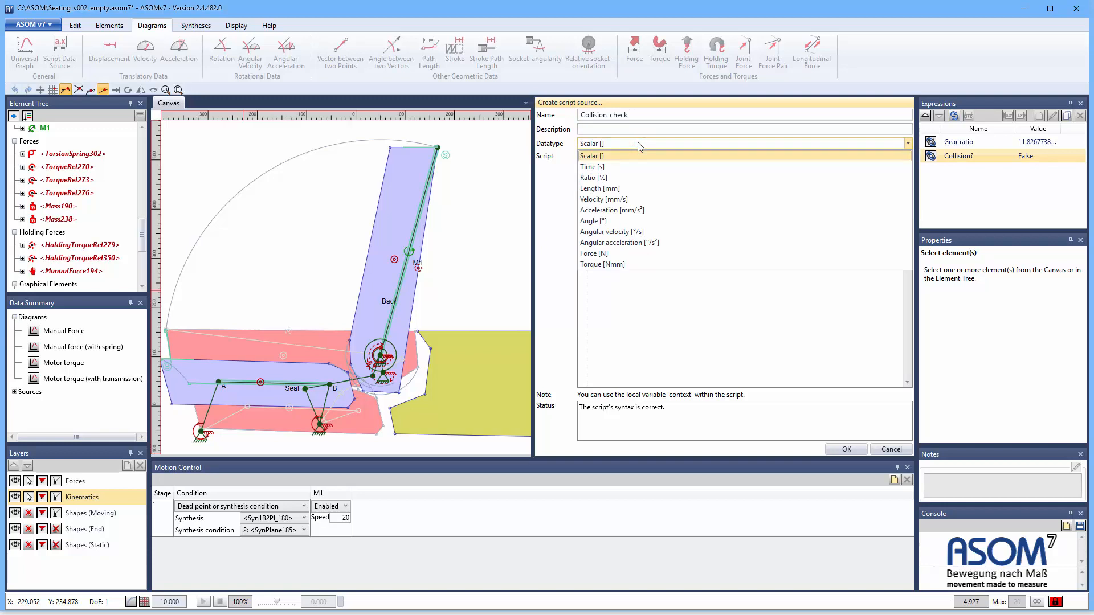
pyautogui.click(639, 145)
pyautogui.moveTo(630, 159); pyautogui.dragTo(552, 155)
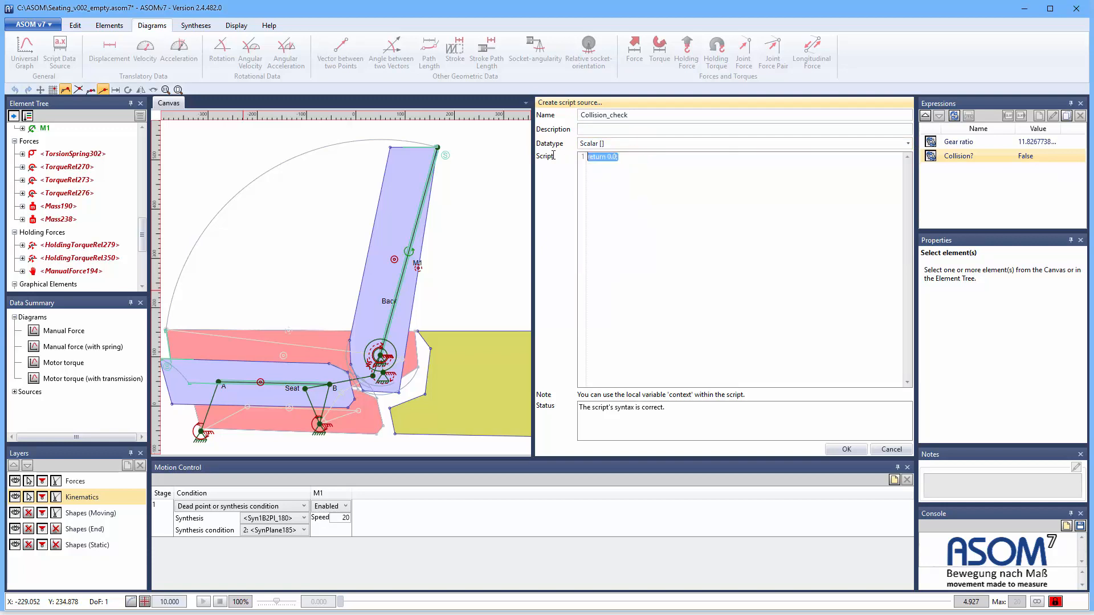
pyautogui.hotkey('ctrl', 'v')
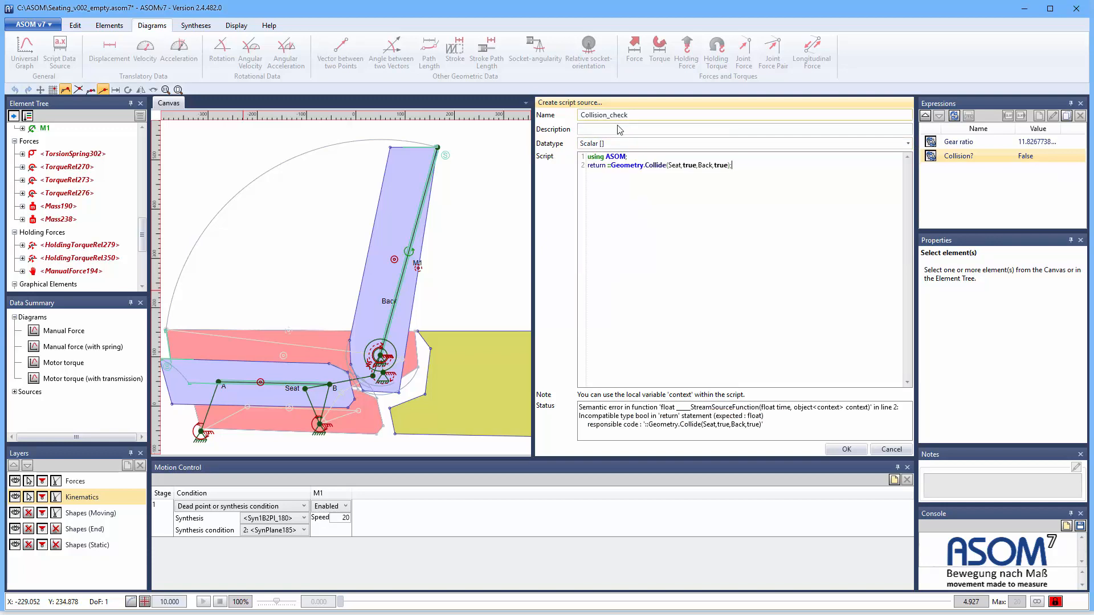
# - Insert the line "if (::Geometry.Collide(Seat,true,Back,true)==true) {" above the return statement, reusing the copied Collide call
pyautogui.click(635, 157)
pyautogui.press('Return')
pyautogui.write('if')
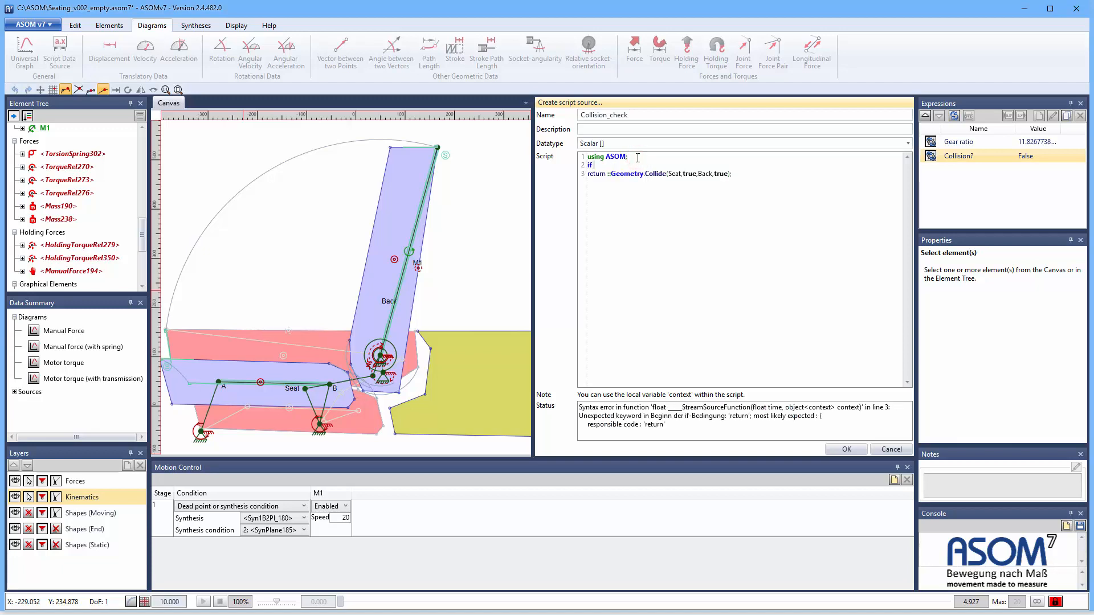
pyautogui.press('Down')
pyautogui.hotkey('shift', 'End')
pyautogui.hotkey('ctrl', 'c')
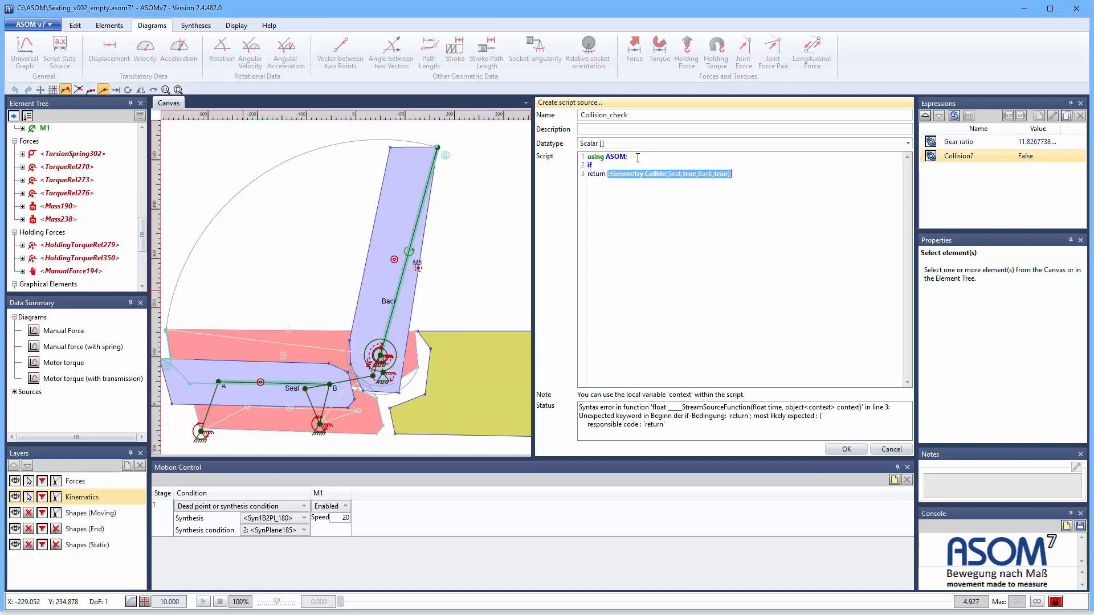
pyautogui.press('Up')
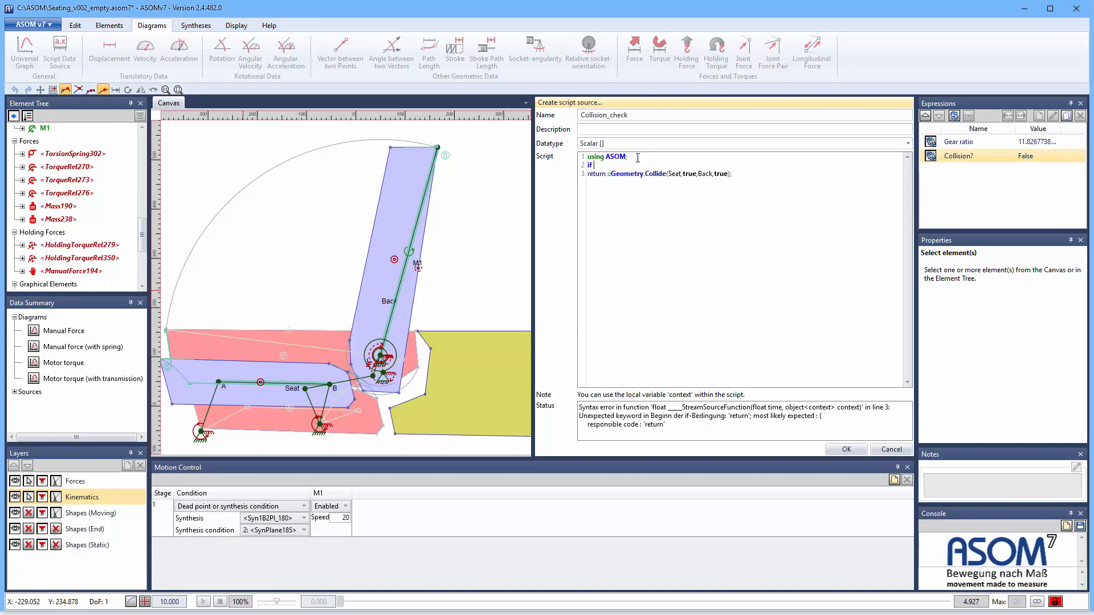
pyautogui.write('(')
pyautogui.hotkey('ctrl', 'v')
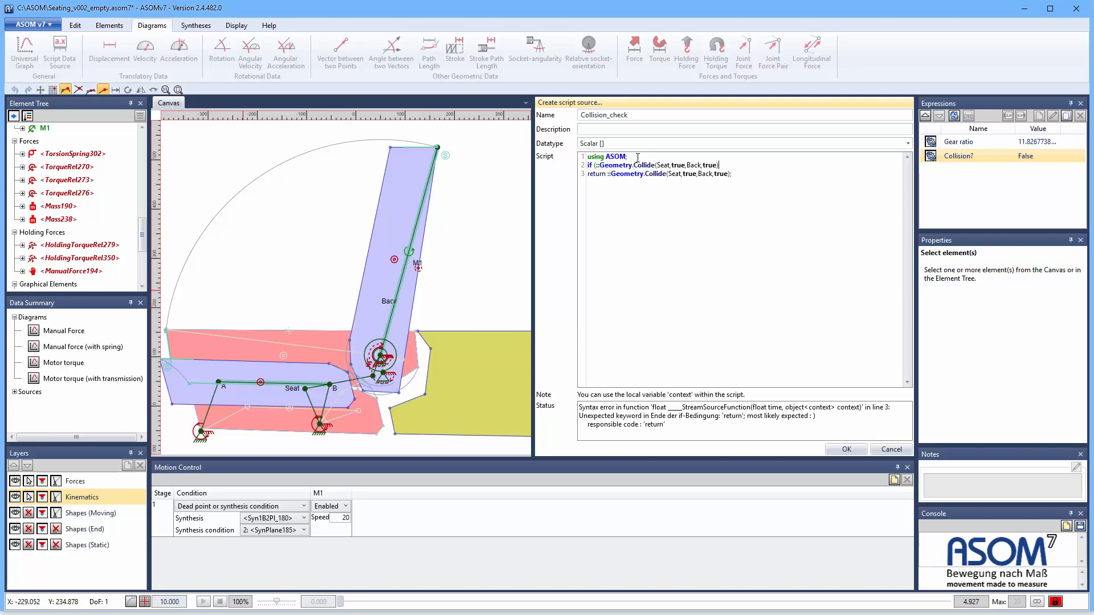
pyautogui.write('==tri')
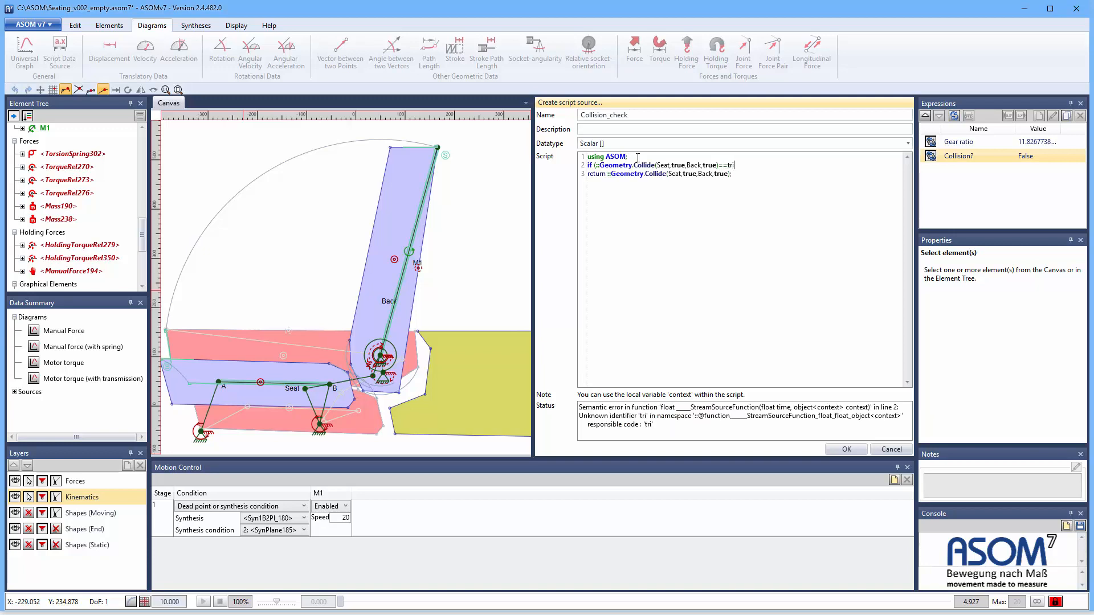
pyautogui.press('BackSpace')
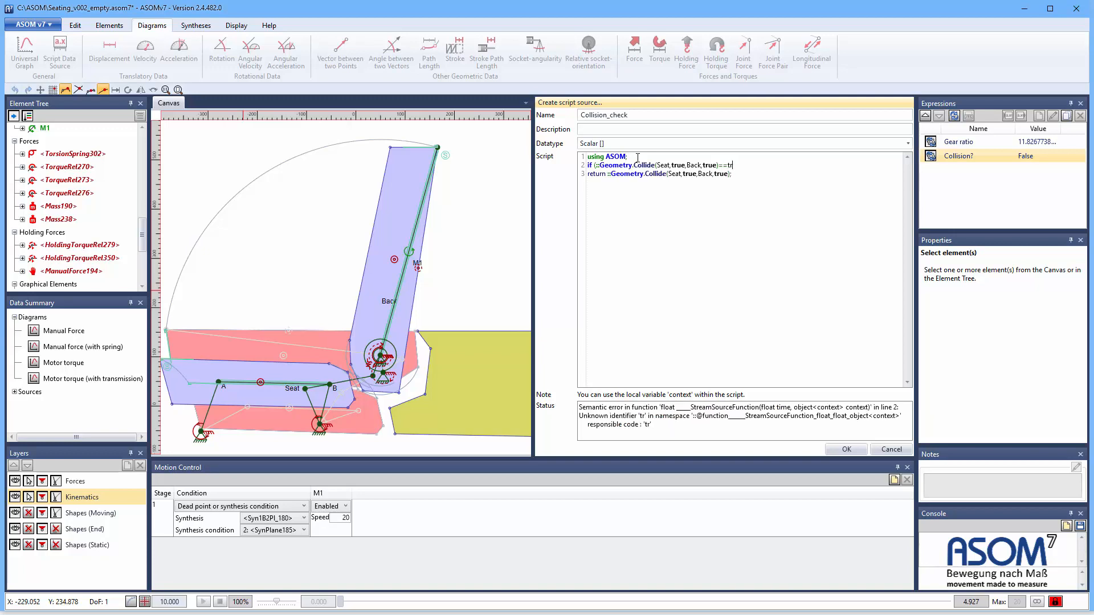
pyautogui.write('ue) {')
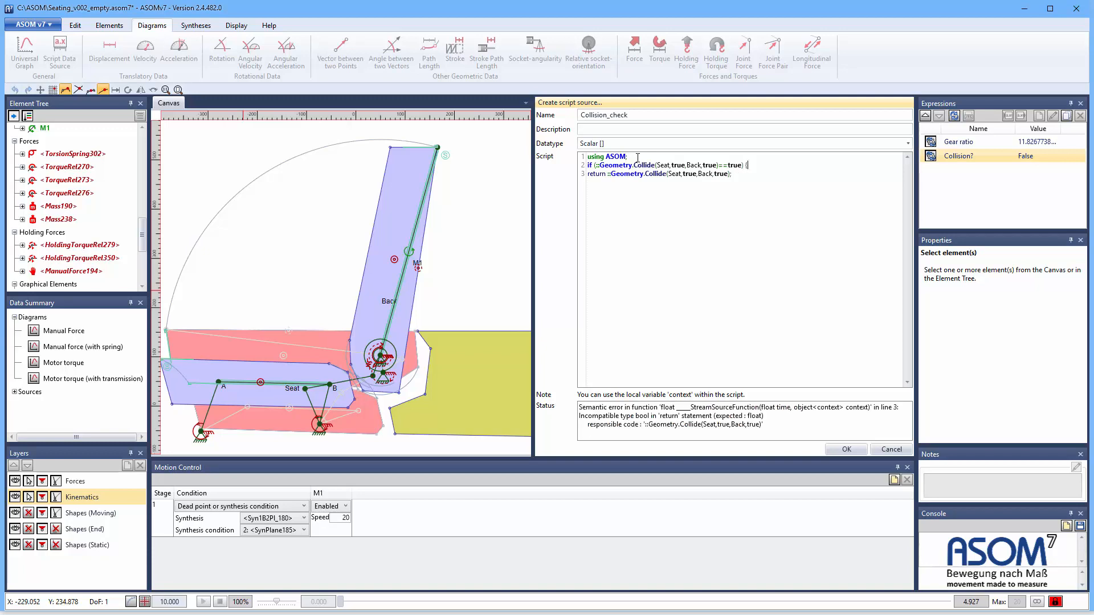
# - Replace the Collide call in the return statement with 1.0; and close the if block with a brace
pyautogui.hotkey('shift', 'Home')
pyautogui.hotkey('shift', 'Right')
pyautogui.hotkey('shift', 'Right')
pyautogui.hotkey('shift', 'Right')
pyautogui.hotkey('shift', 'Right')
pyautogui.hotkey('shift', 'Right')
pyautogui.hotkey('shift', 'Right')
pyautogui.hotkey('shift', 'Right')
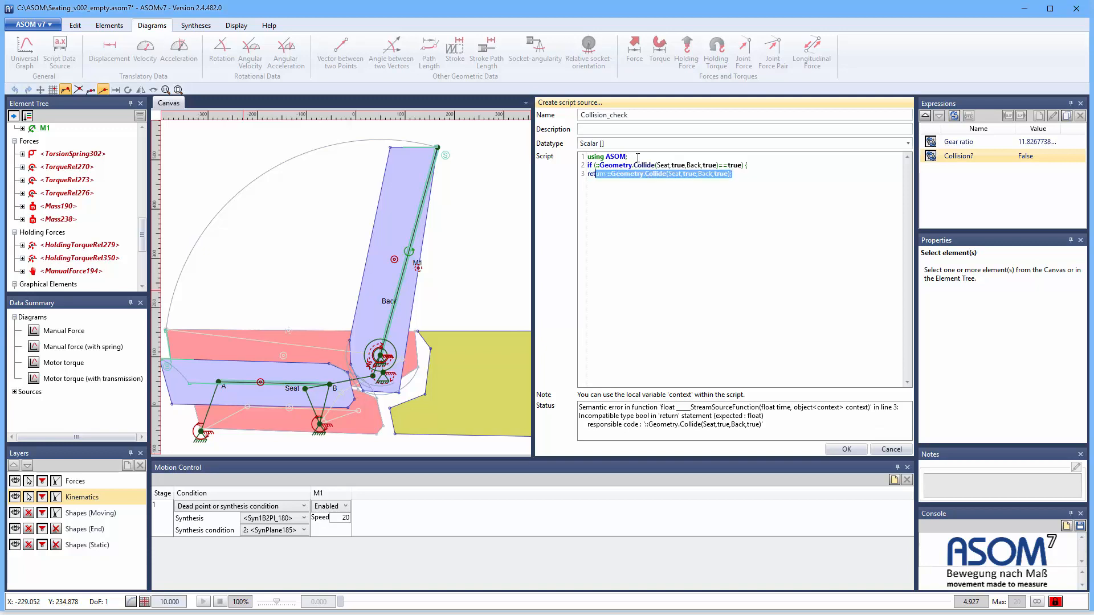
pyautogui.write('1.0')
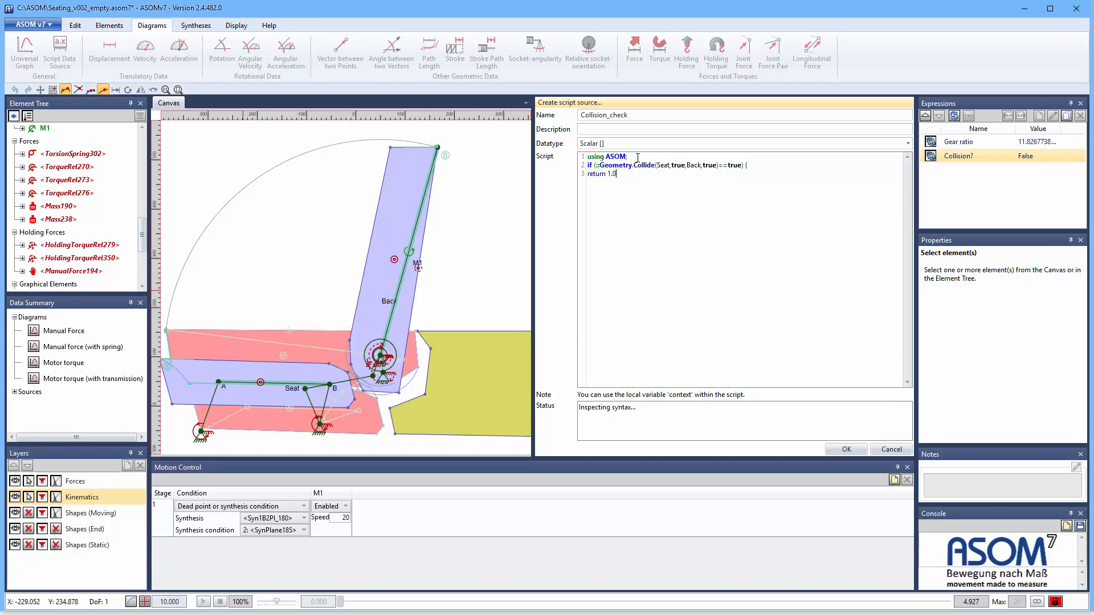
pyautogui.write(';')
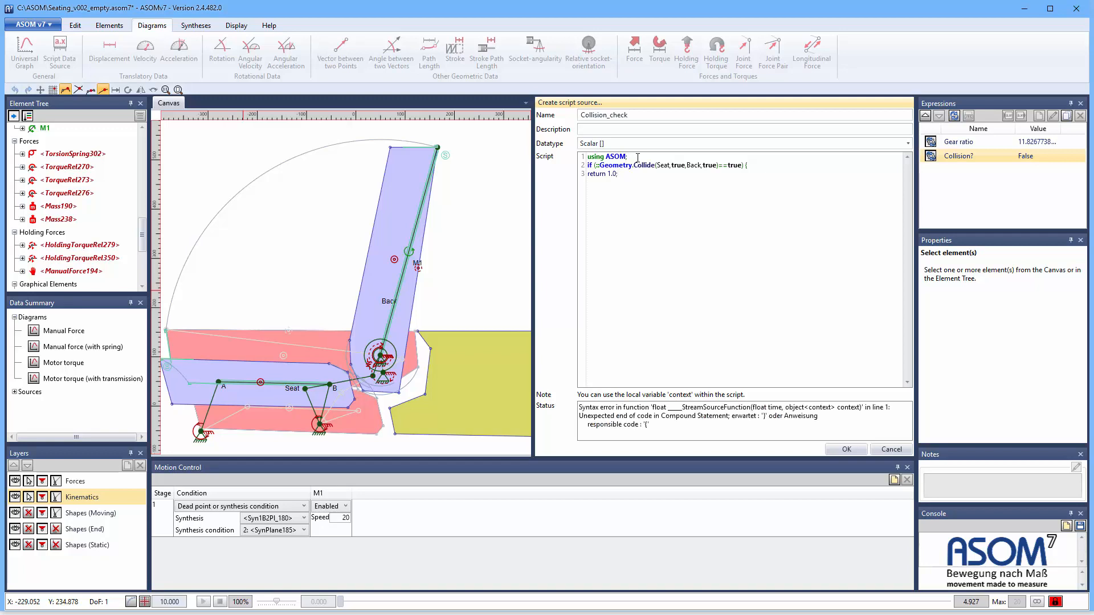
pyautogui.write('}')
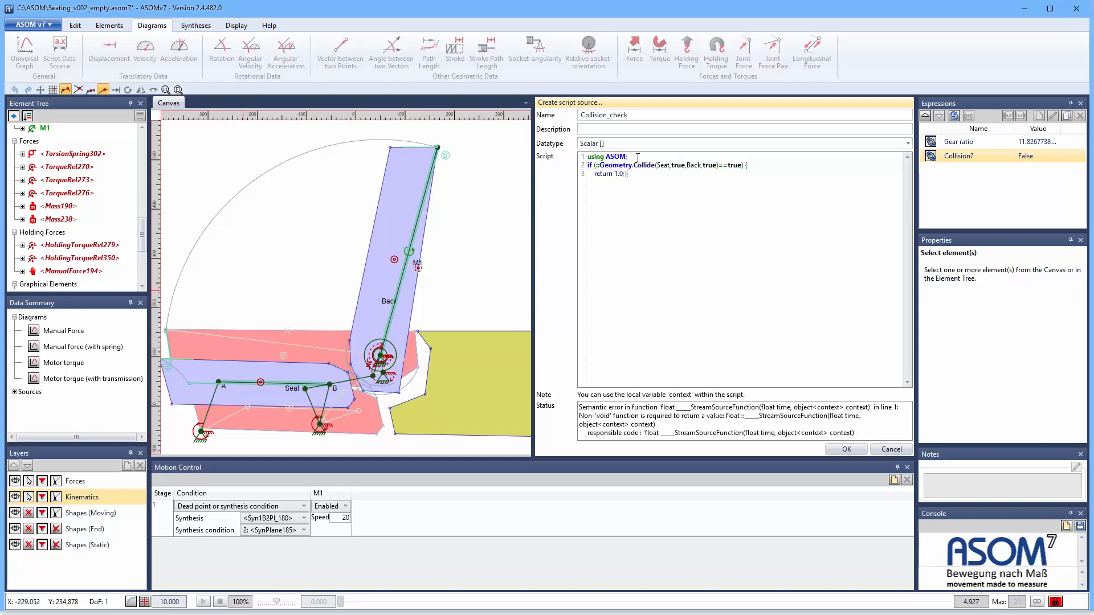
# - Add an else block in braces below the if block that returns 0.0
pyautogui.press('Return')
pyautogui.write('el')
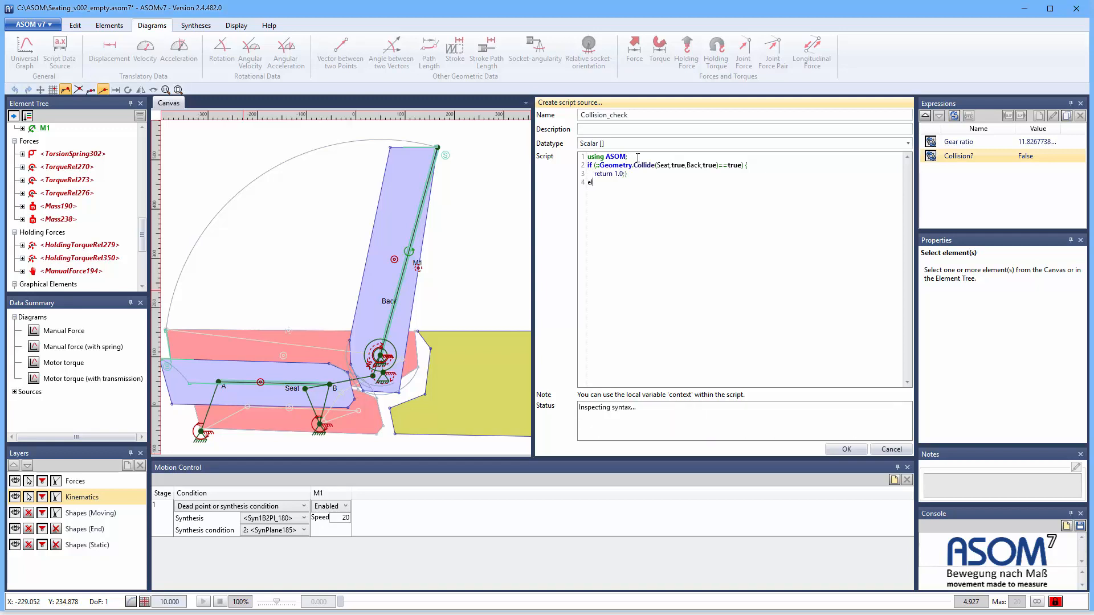
pyautogui.write('se {')
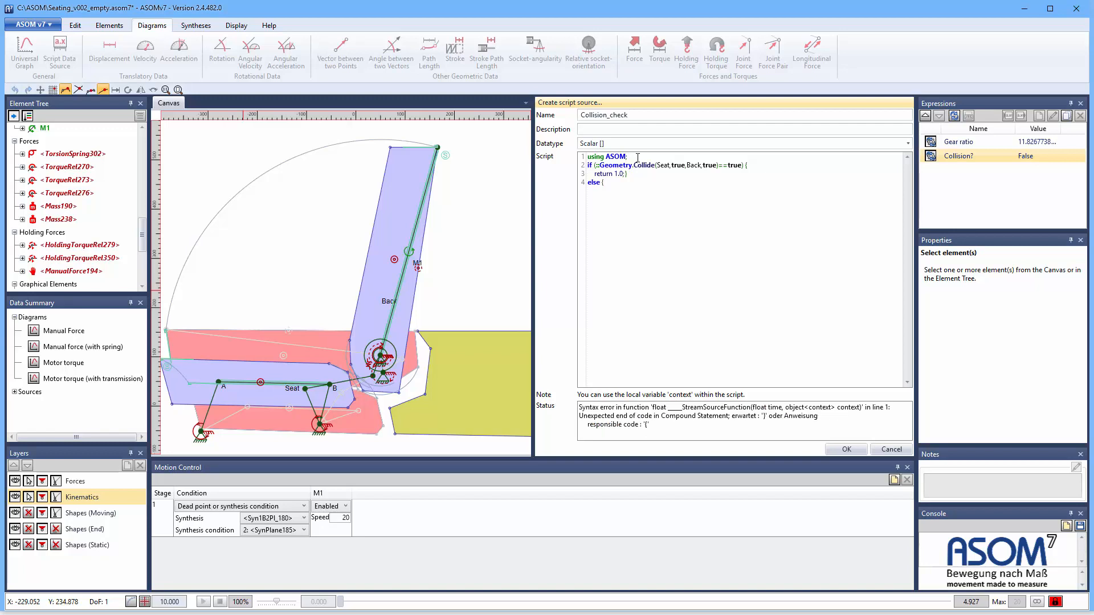
pyautogui.press('Return')
pyautogui.write('reti')
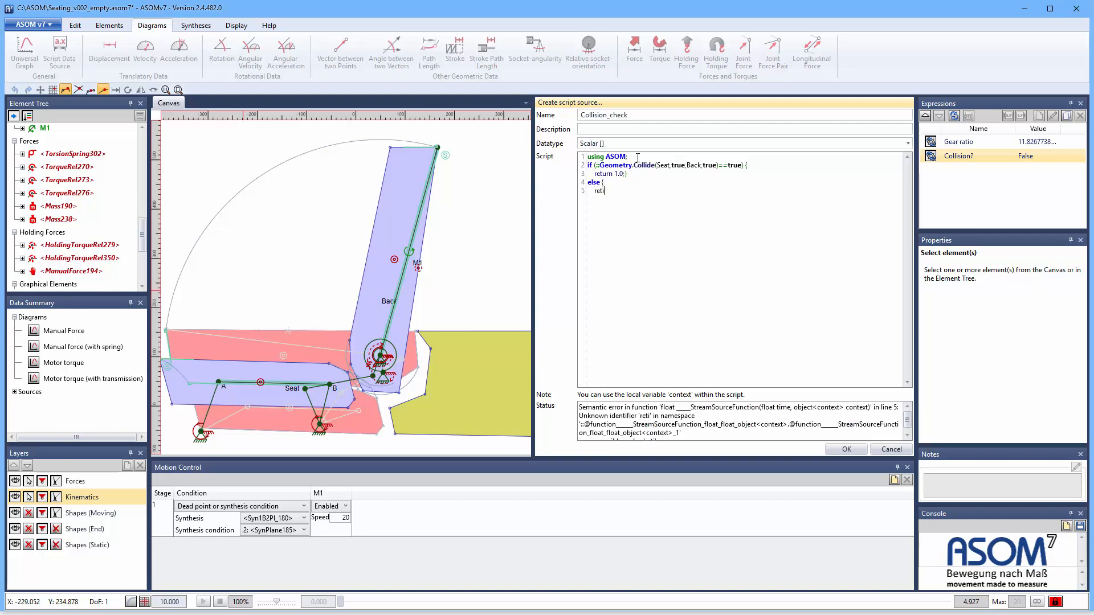
pyautogui.press('BackSpace')
pyautogui.write('urn')
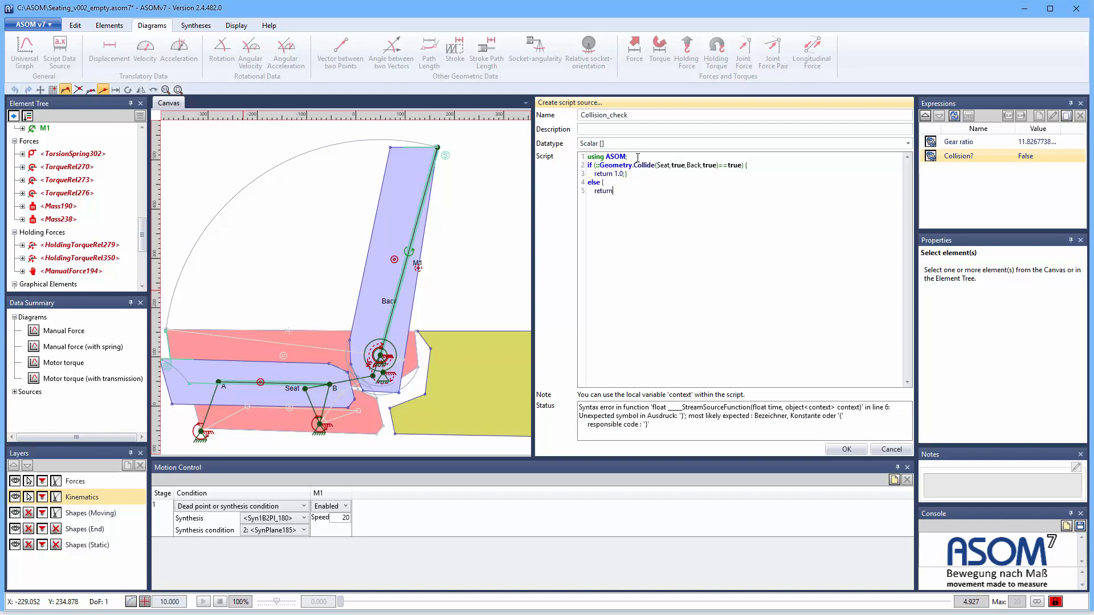
pyautogui.write(' 0.0')
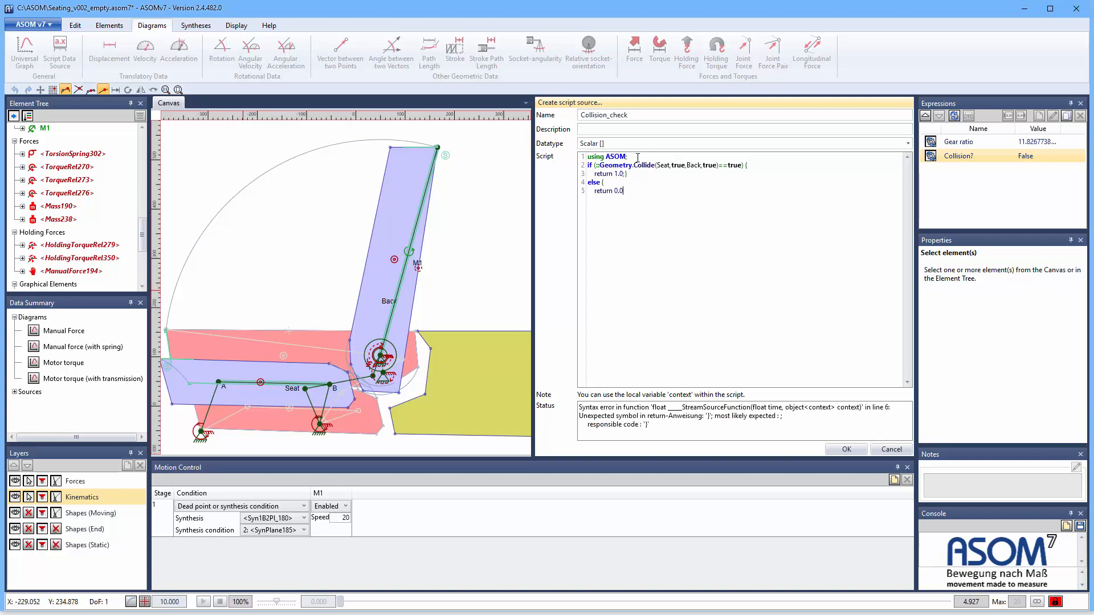
pyautogui.write(';')
pyautogui.press('Return')
pyautogui.write('}')
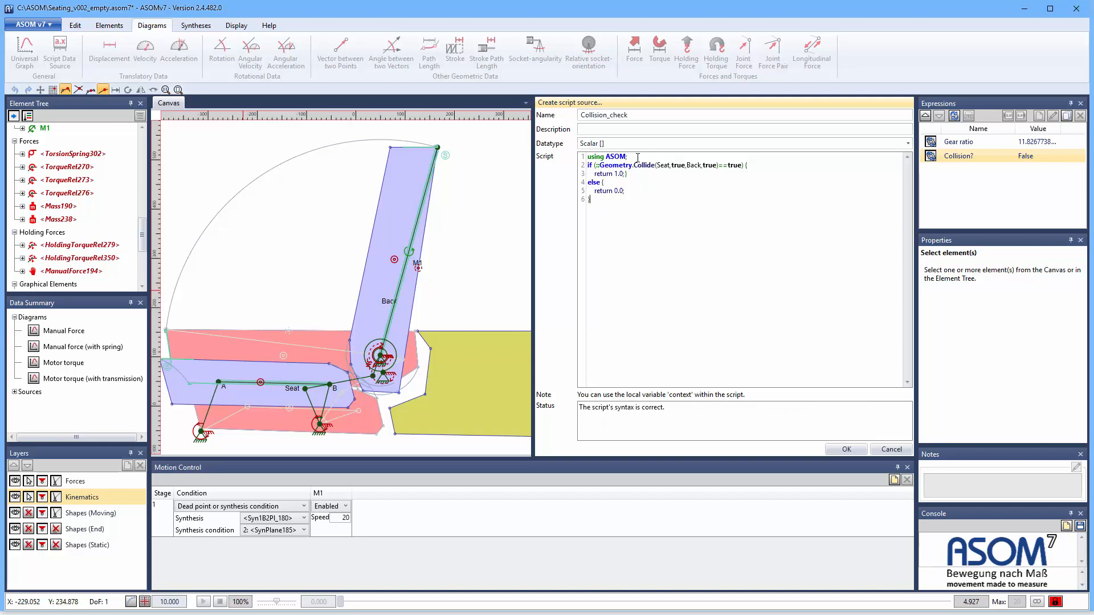
# - Try adding a semicolon after the closing braces of the if and else blocks
pyautogui.write(';')
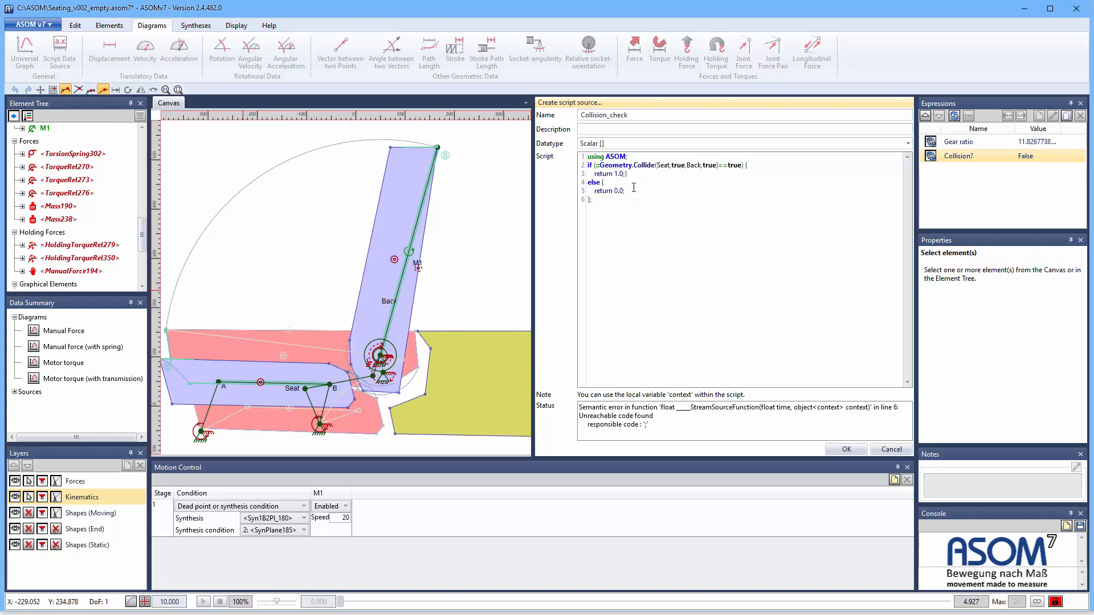
pyautogui.click(640, 172)
pyautogui.write(';')
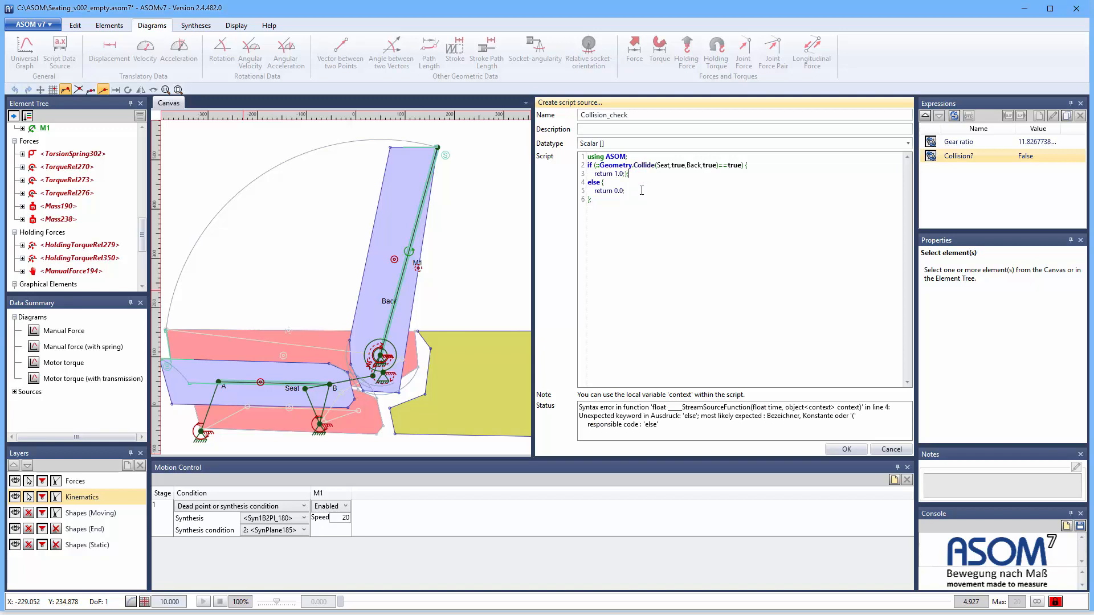
pyautogui.press('BackSpace')
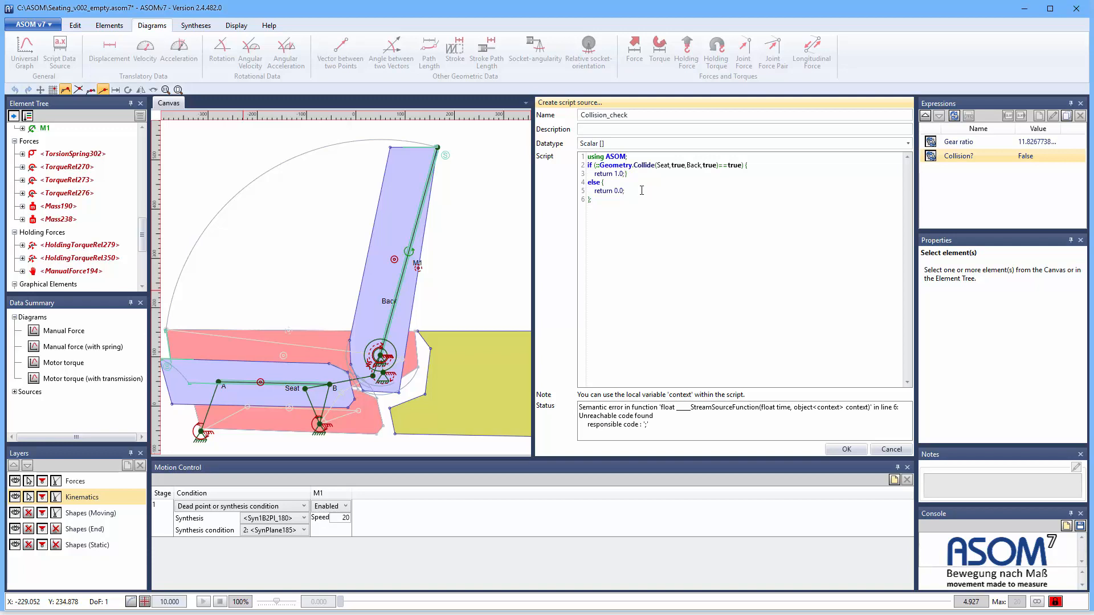
# - Remove the braces around the if and else branches in the Collision_check script, along with the semicolons beside them
pyautogui.press('BackSpace')
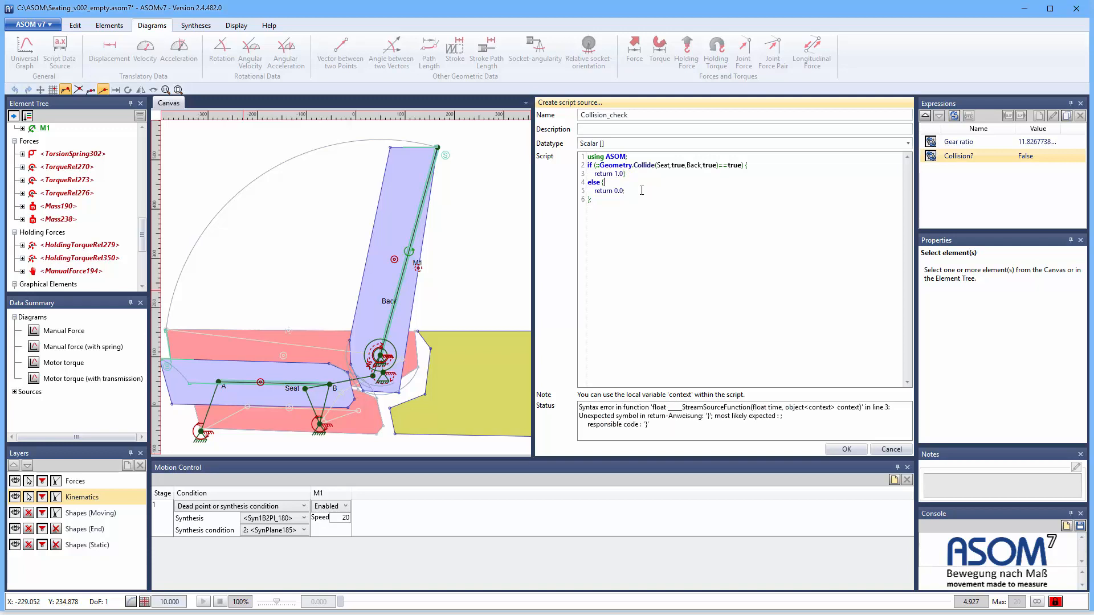
pyautogui.press('BackSpace')
pyautogui.press('BackSpace')
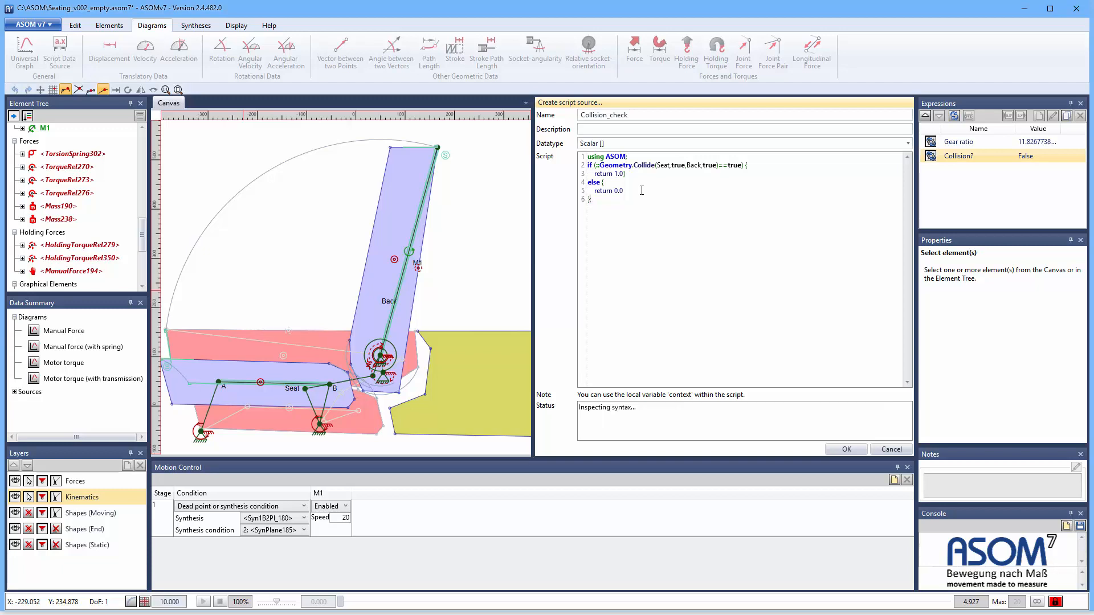
pyautogui.press('BackSpace')
pyautogui.press('Up')
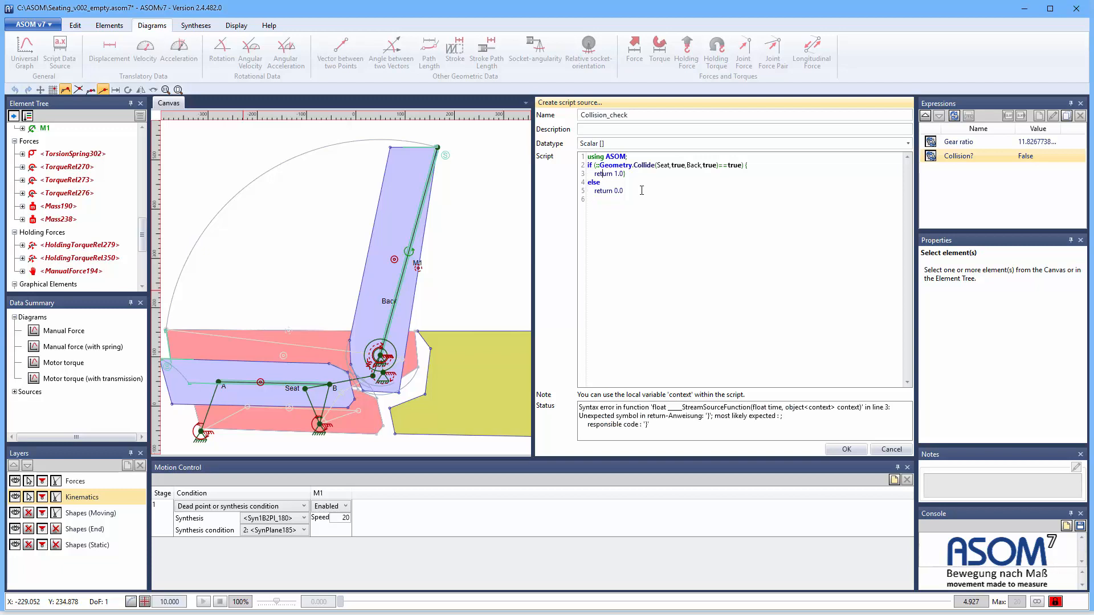
pyautogui.press('BackSpace')
pyautogui.press('Up')
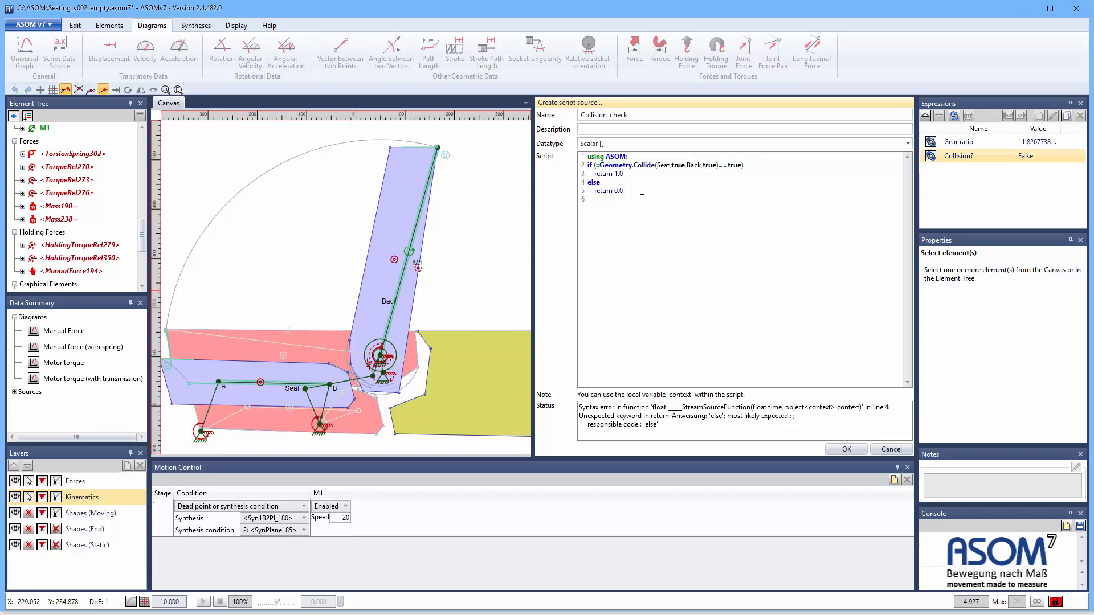
# - End the return 1.0 and return 0.0 statements with semicolons and create the Collision_check script source
pyautogui.click(627, 175)
pyautogui.write(';')
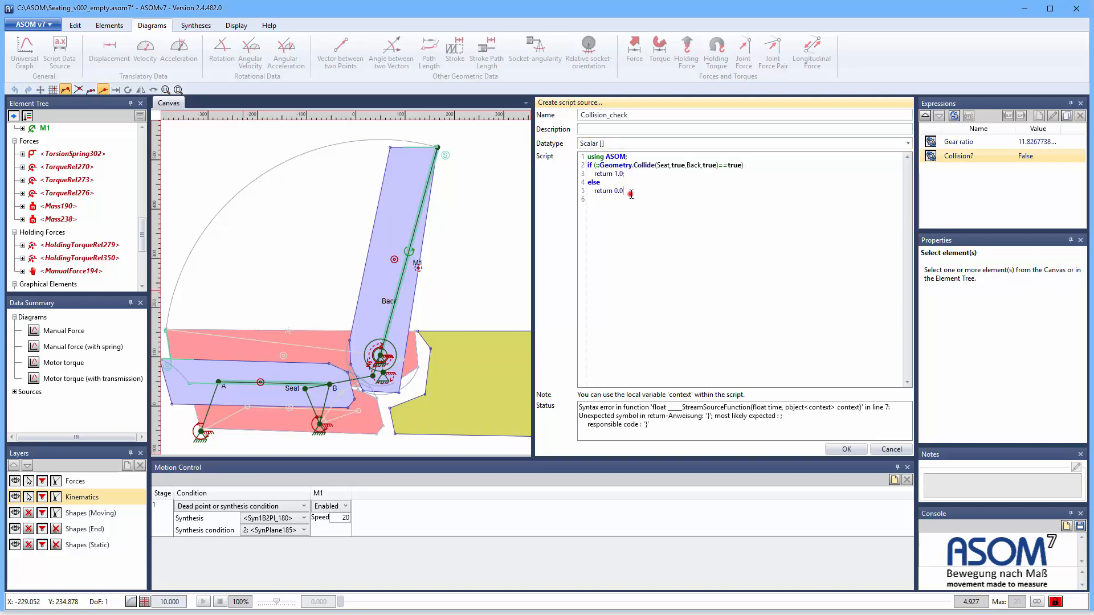
pyautogui.click(632, 193)
pyautogui.write(';')
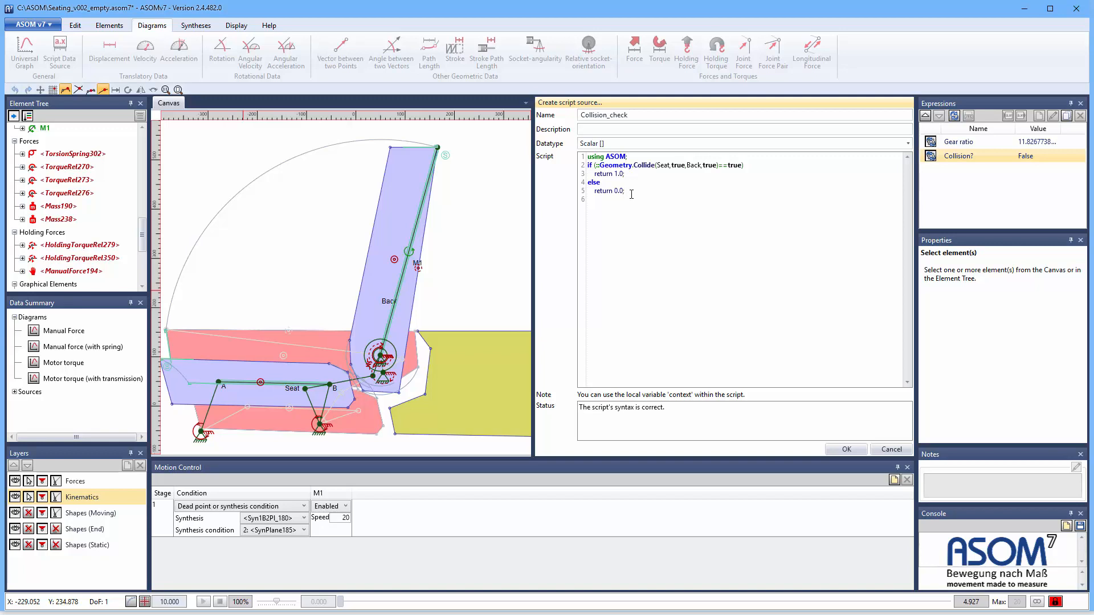
pyautogui.press('Delete')
pyautogui.click(847, 449)
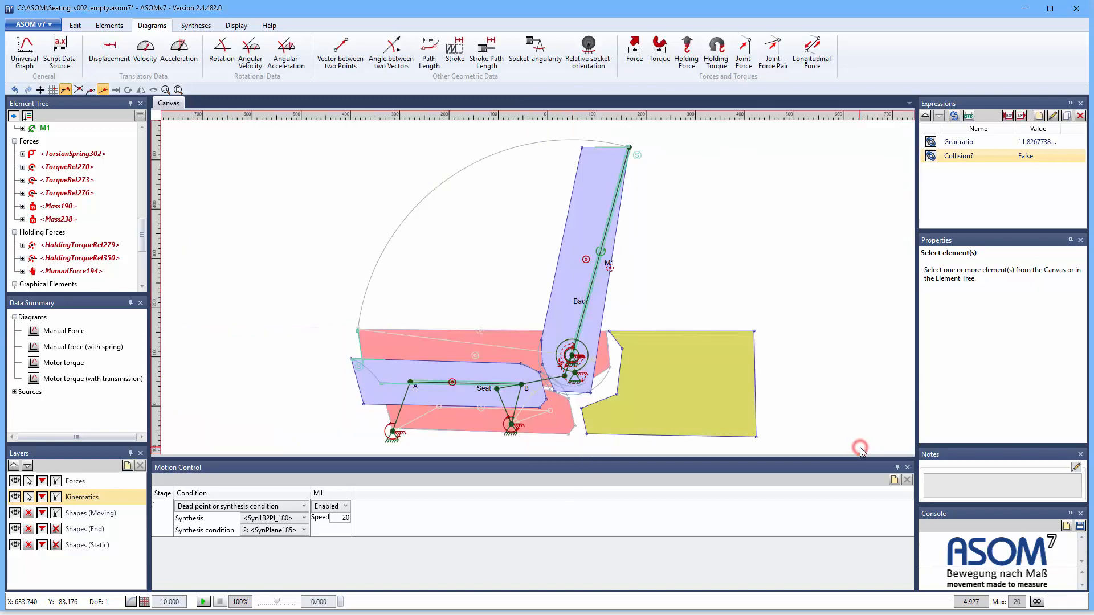
# - Start a new diagram named "Collision check" with the backrest bar's rotation as the x-axis source
pyautogui.click(24, 63)
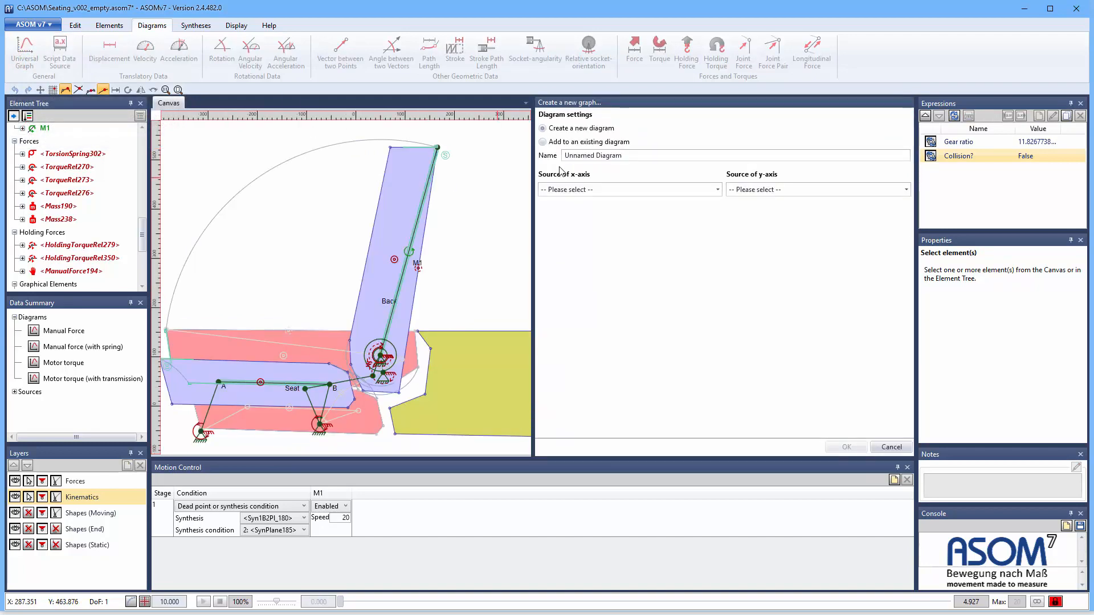
pyautogui.click(656, 156)
pyautogui.write('Co')
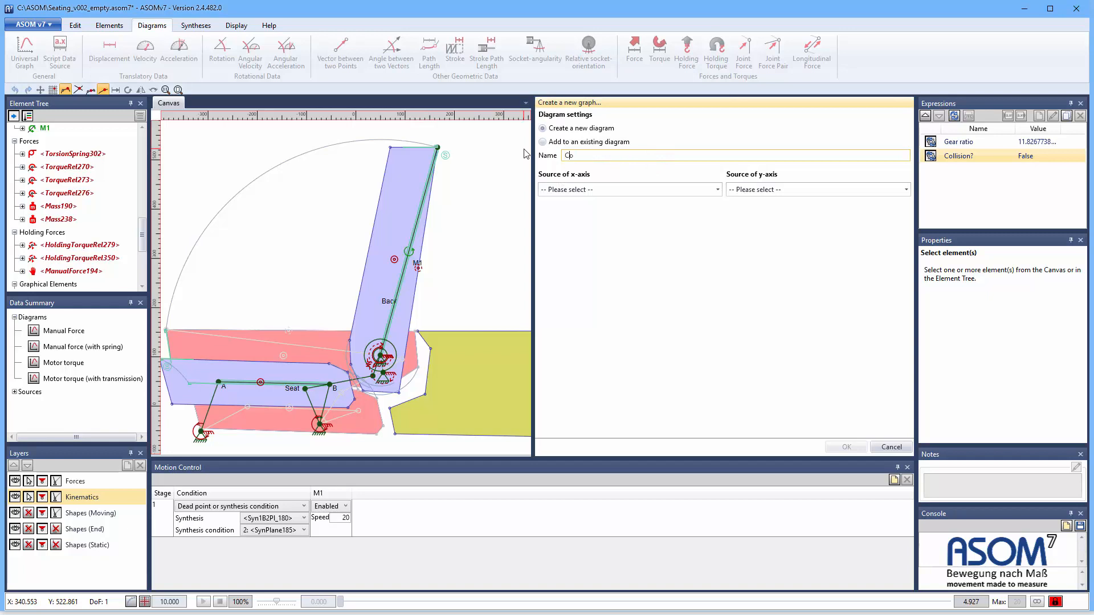
pyautogui.write('llision check')
pyautogui.click(719, 191)
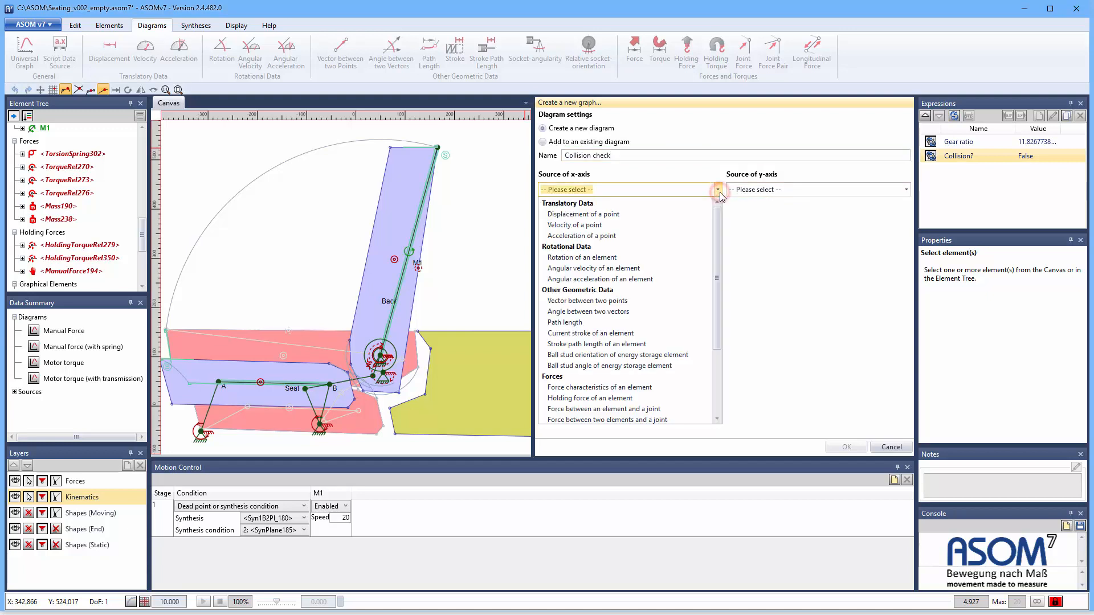
pyautogui.click(604, 256)
pyautogui.click(411, 270)
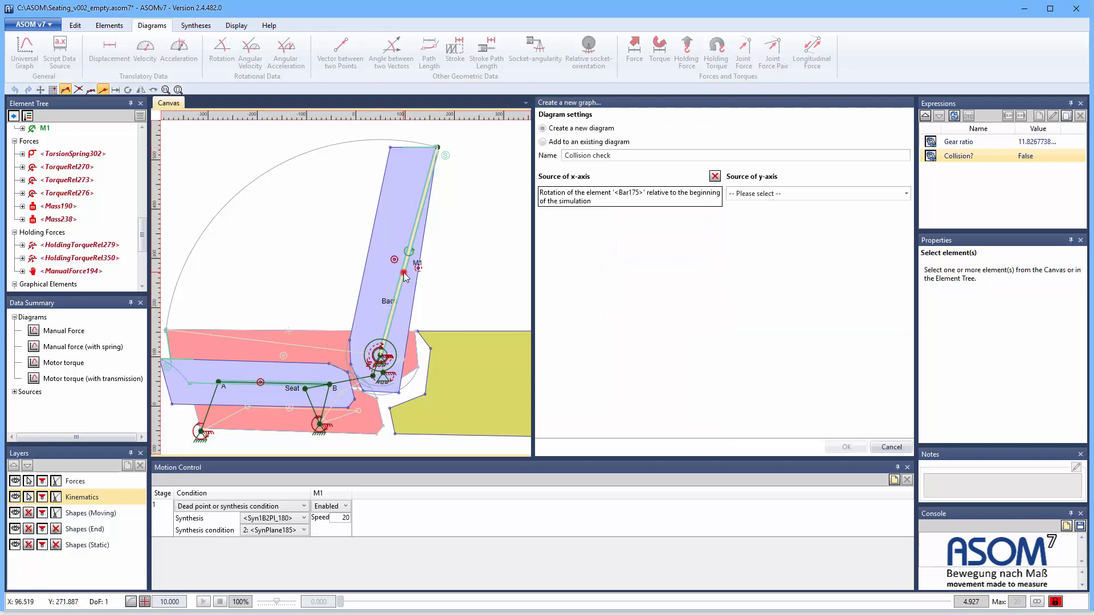
# - Use the script data source Collision_check for the y-axis and create the diagram
pyautogui.click(906, 193)
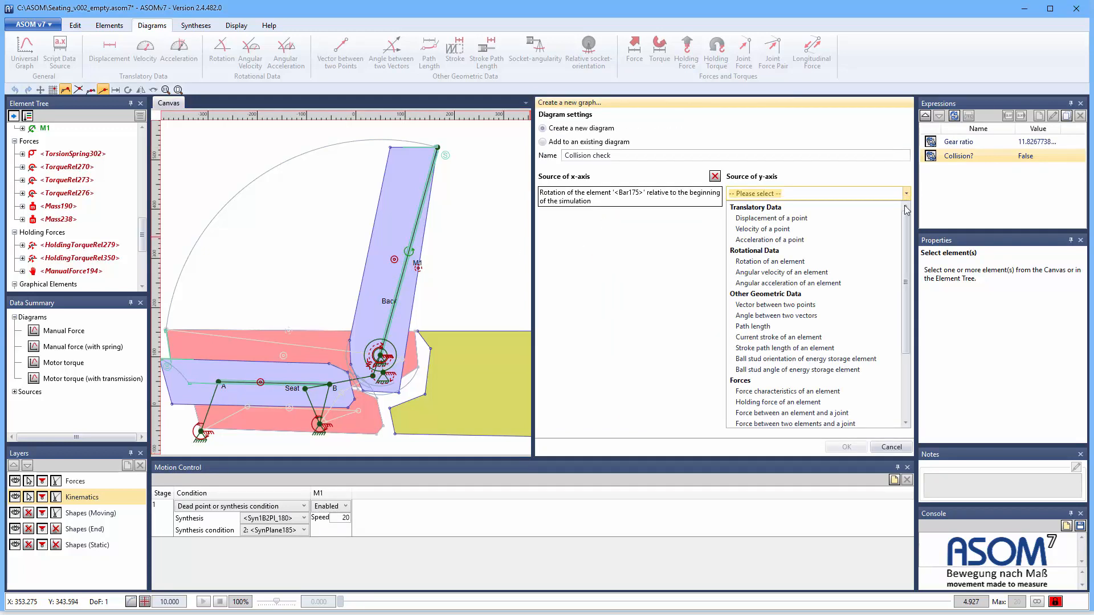
pyautogui.scroll(-3, 749, 397)
pyautogui.click(745, 412)
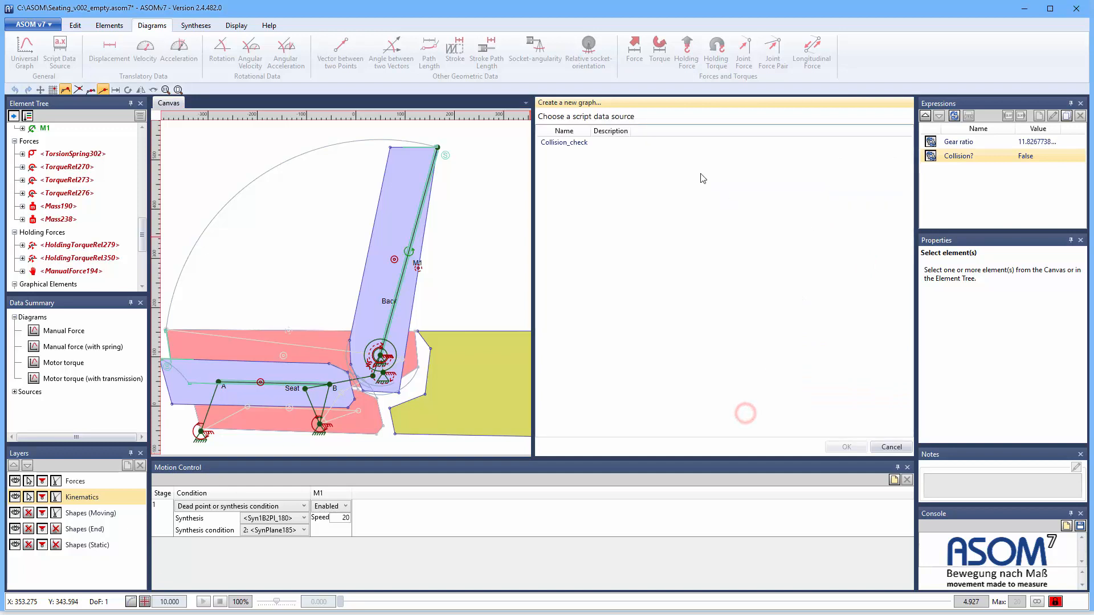
pyautogui.click(559, 141)
pyautogui.click(845, 447)
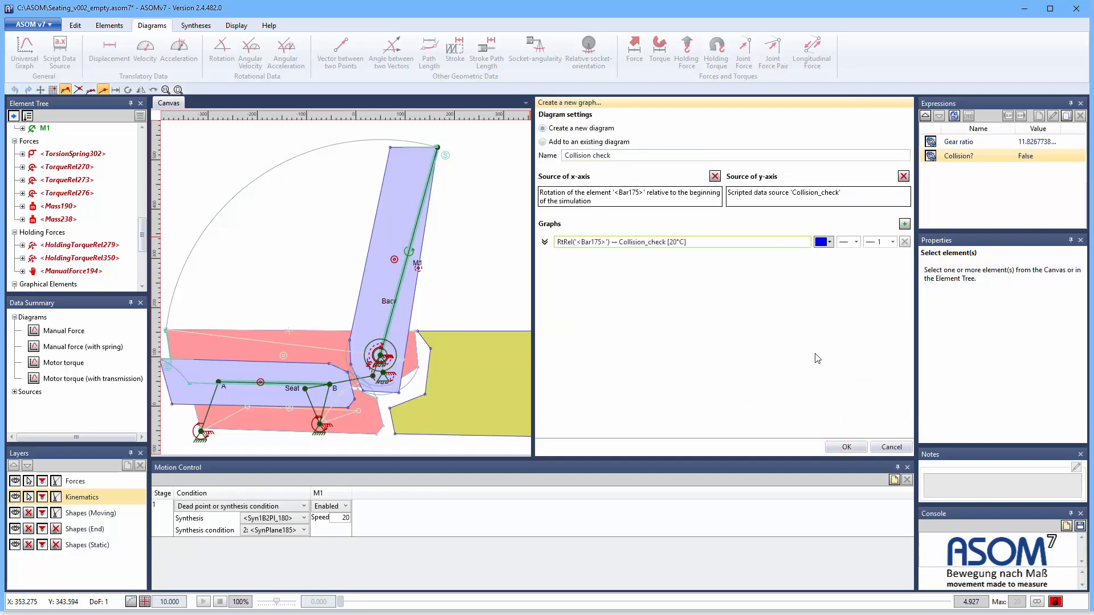
pyautogui.click(836, 449)
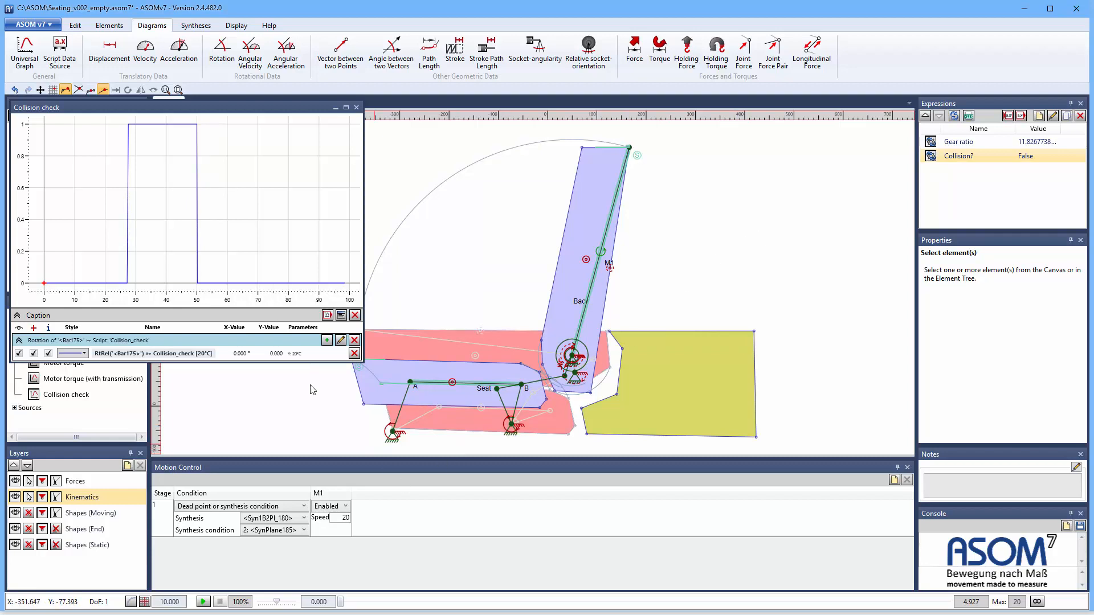
# - Move the ground pivot beneath joint B slightly down and left, and check the mechanism's motion
pyautogui.click(40, 89)
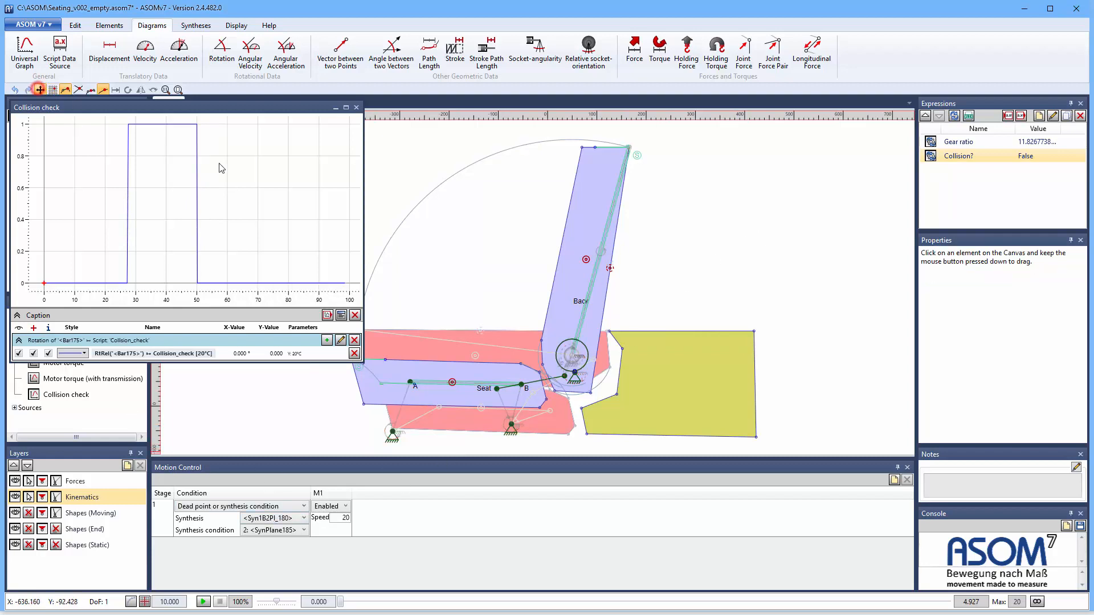
pyautogui.moveTo(510, 425); pyautogui.dragTo(504, 432)
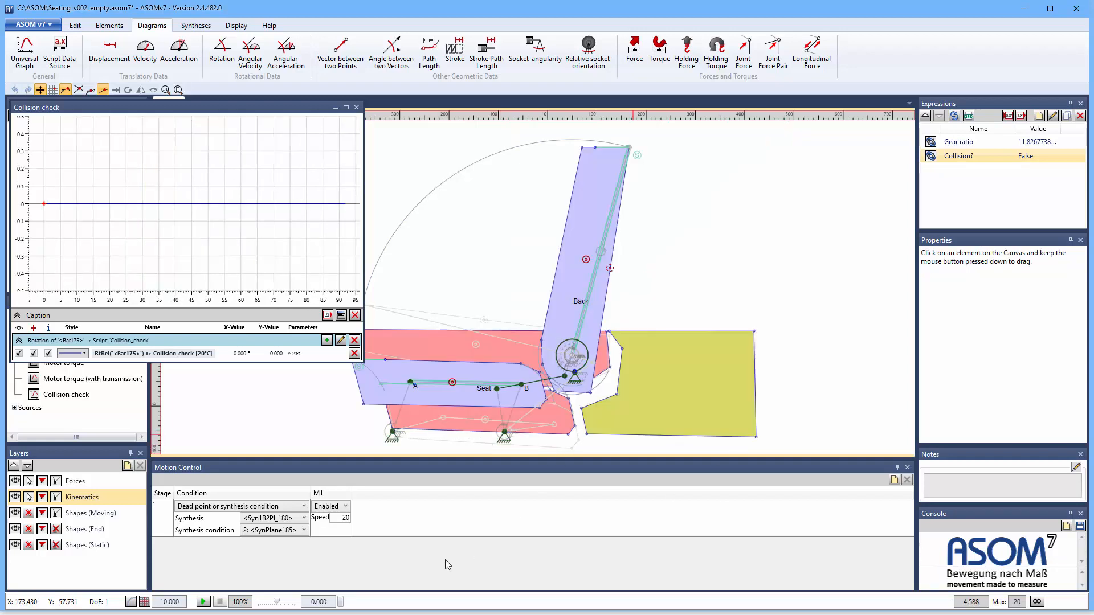
pyautogui.moveTo(340, 602)
pyautogui.mouseDown()
pyautogui.moveTo(949, 603)
pyautogui.moveTo(798, 604)
pyautogui.moveTo(343, 566)
pyautogui.mouseUp()
pyautogui.click(220, 601)
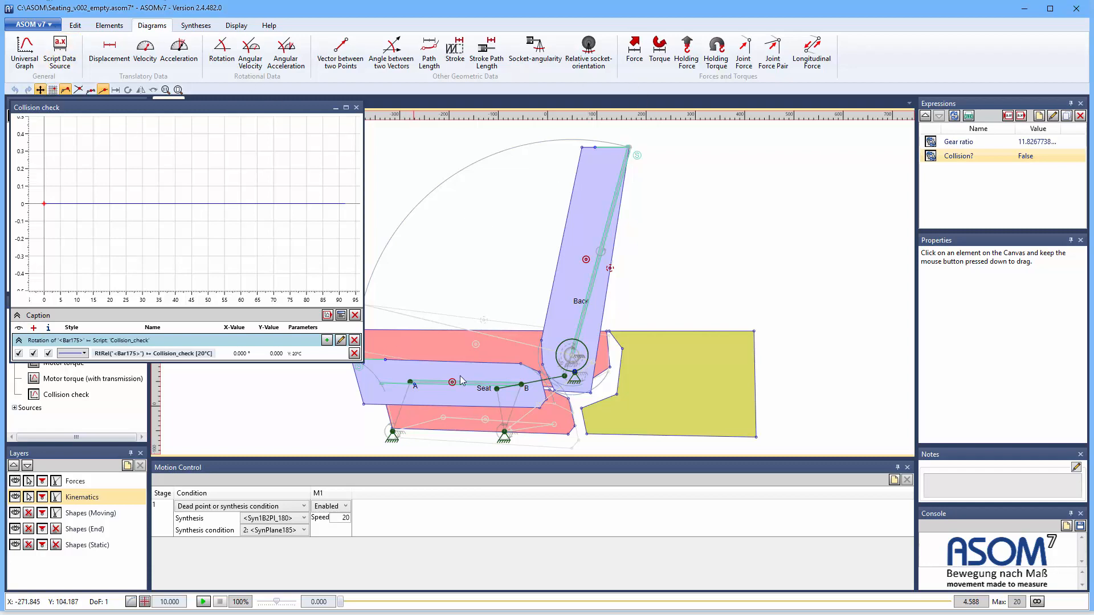
# - Shift the free linkage joint beside joint B, next to the Seat label, slightly to the left
pyautogui.moveTo(496, 390); pyautogui.dragTo(495, 394)
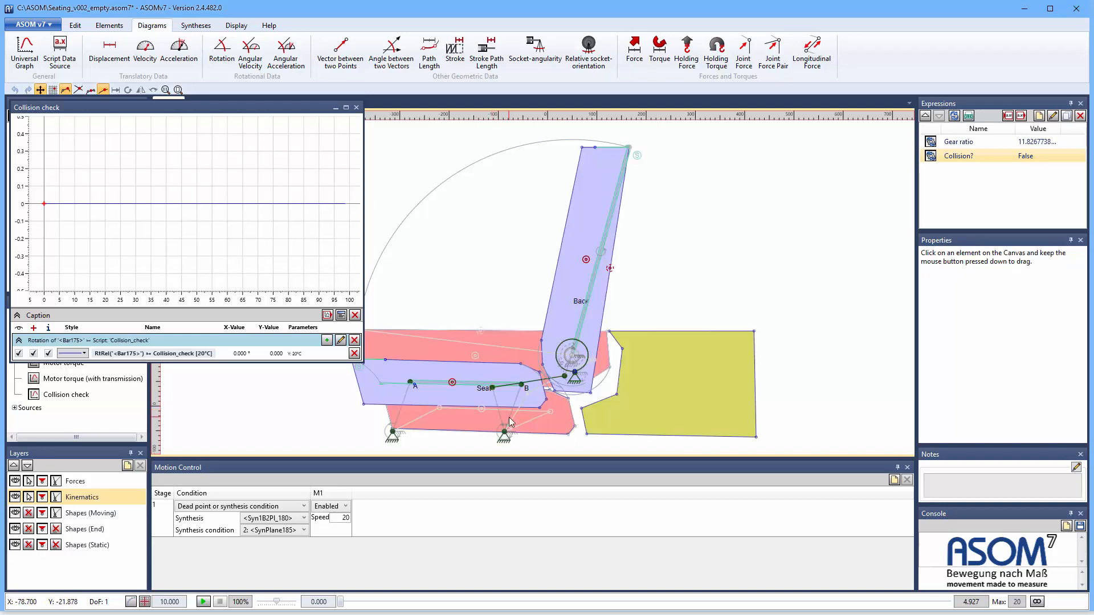
pyautogui.scroll(3, 509, 416)
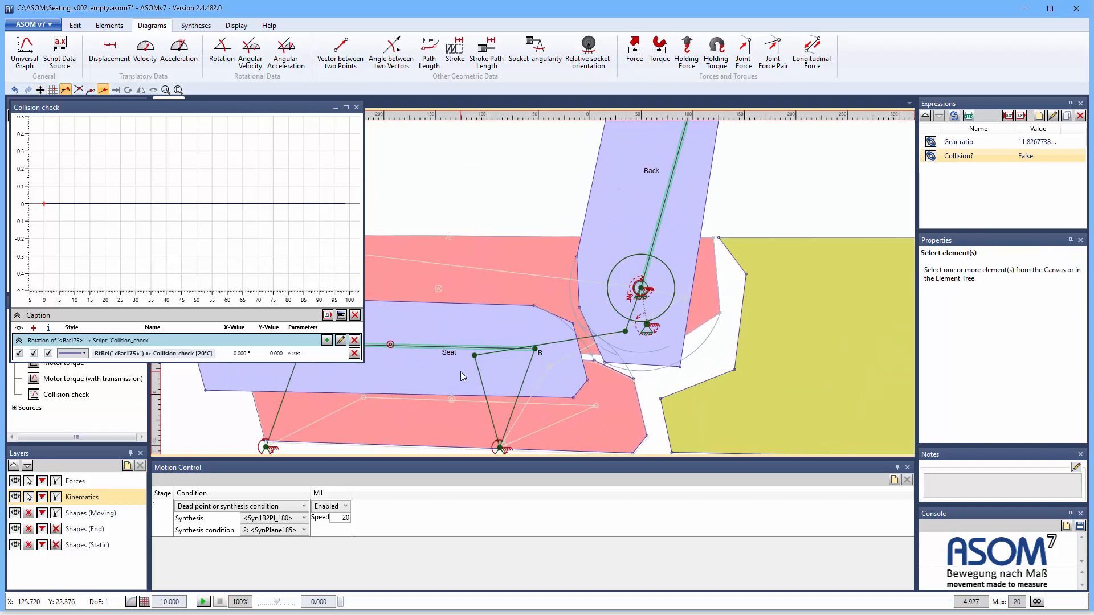
pyautogui.click(476, 357)
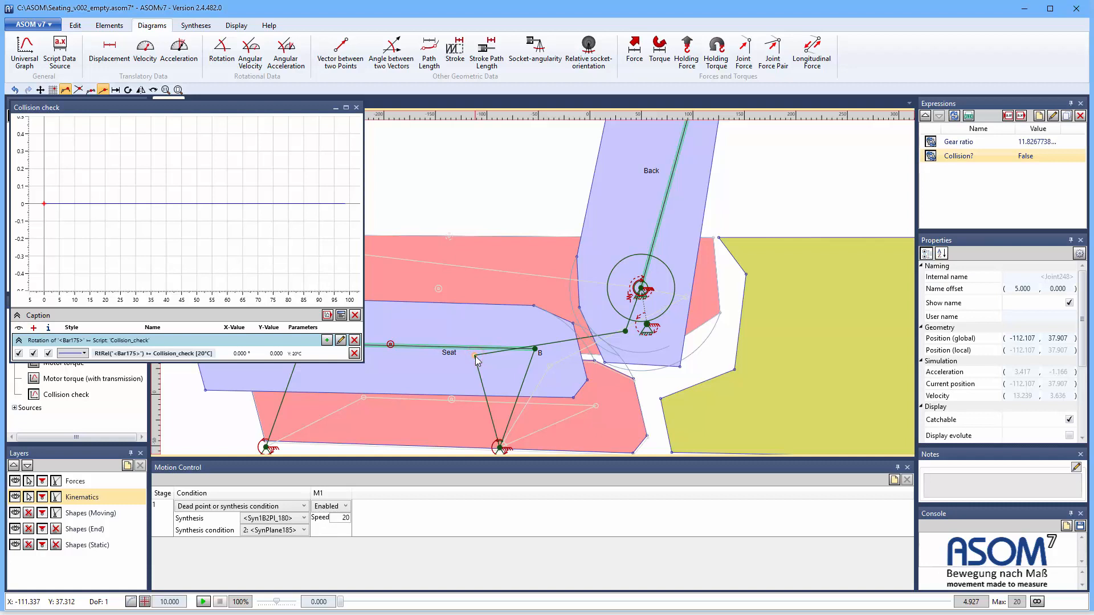
pyautogui.press('Left')
pyautogui.click(428, 199)
# - Scrub through the seat motion to check for collisions, and close the Collision check diagram
pyautogui.scroll(-4, 431, 200)
pyautogui.scroll(-4, 551, 377)
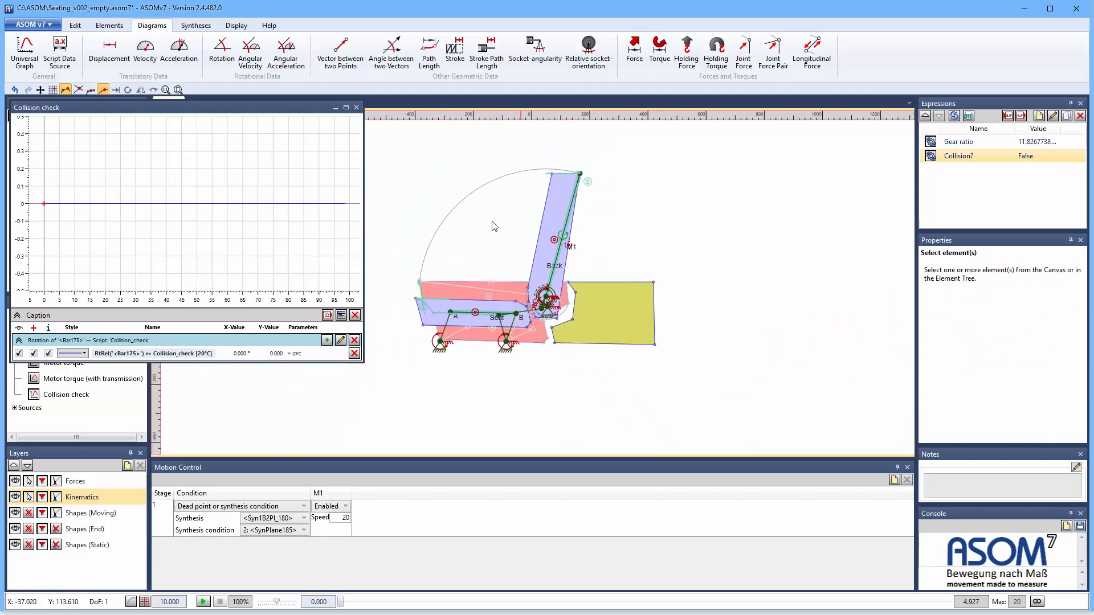
pyautogui.scroll(2, 468, 195)
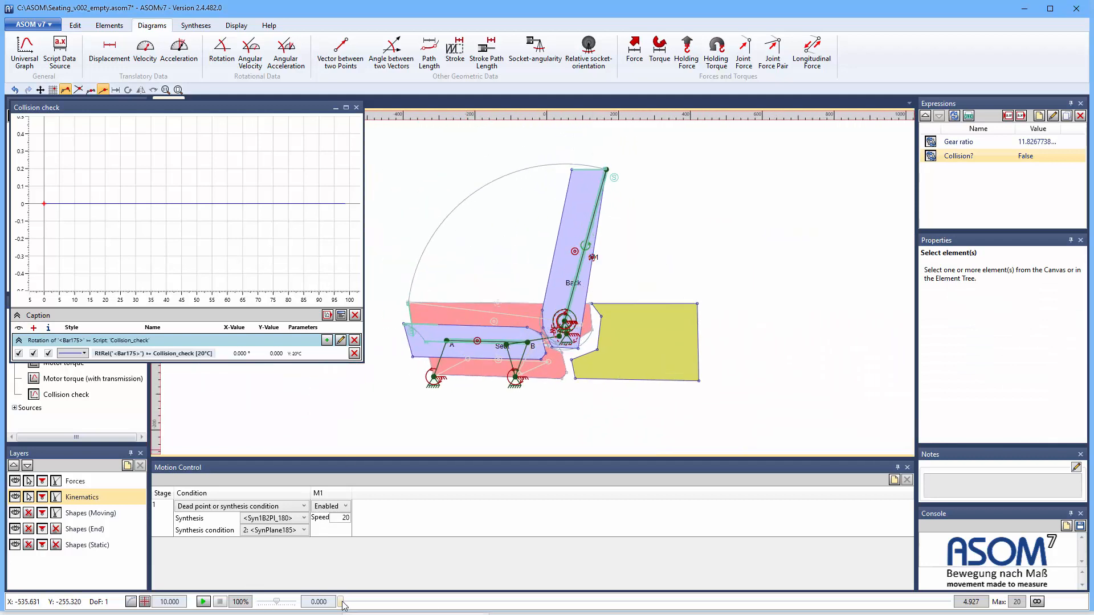
pyautogui.moveTo(340, 603)
pyautogui.mouseDown()
pyautogui.moveTo(948, 602)
pyautogui.moveTo(341, 602)
pyautogui.mouseUp()
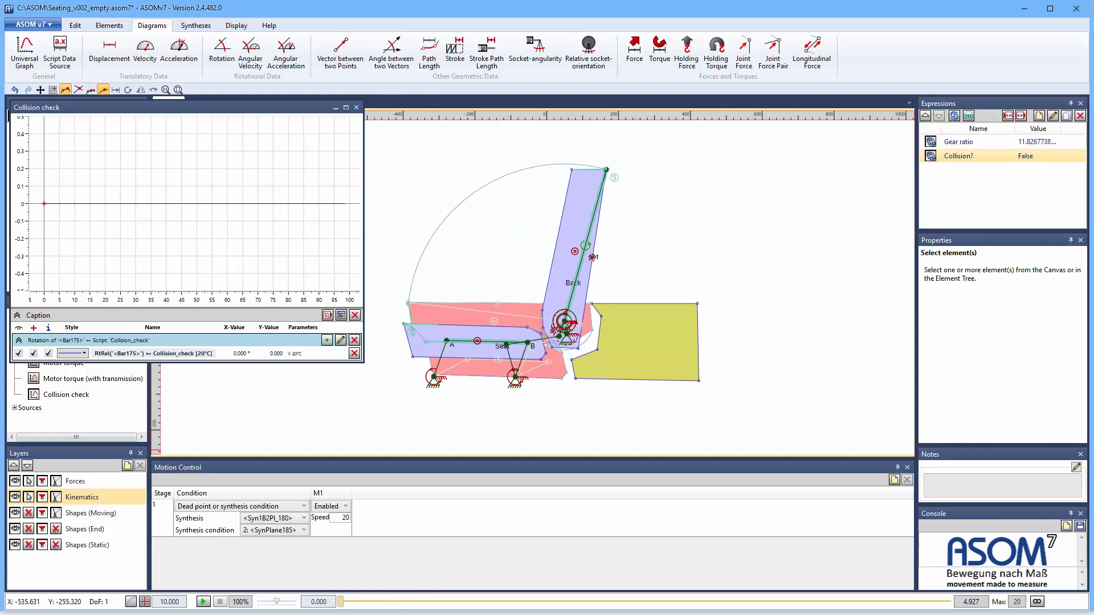
pyautogui.click(356, 108)
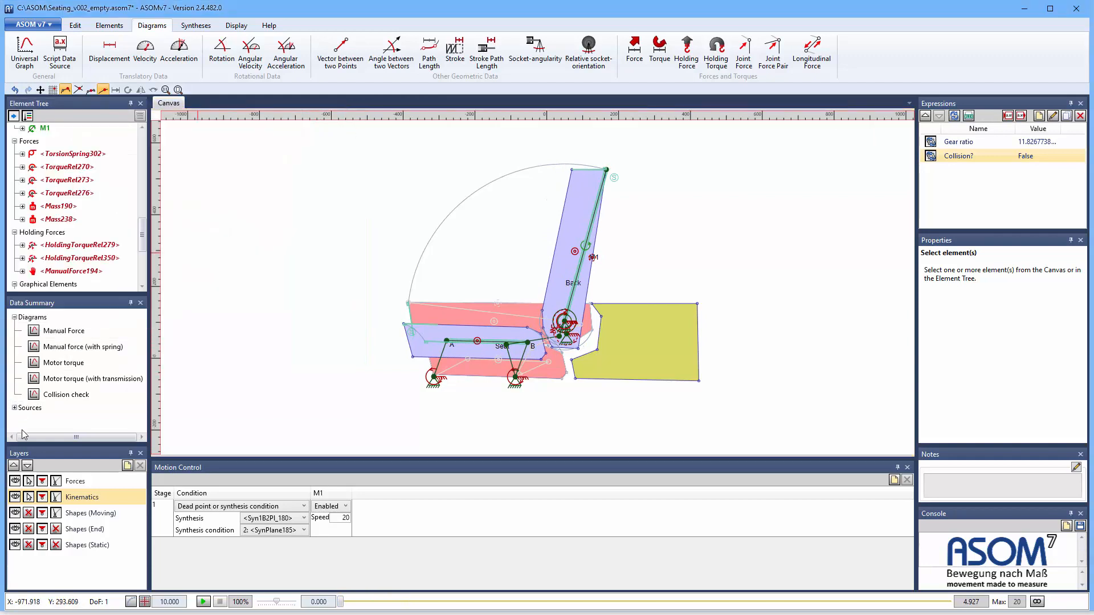
# - Enlarge the data summary and expand its sources down to the value stream of the Collision_check script
pyautogui.moveTo(32, 447); pyautogui.dragTo(32, 473)
pyautogui.click(13, 409)
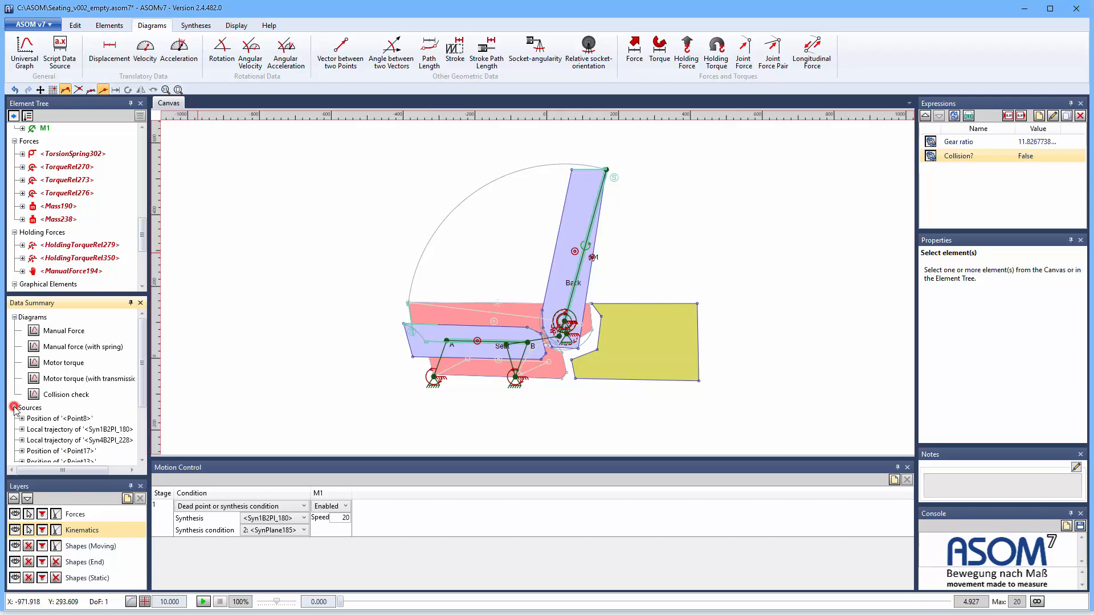
pyautogui.scroll(-2, 39, 390)
pyautogui.scroll(-1, 66, 380)
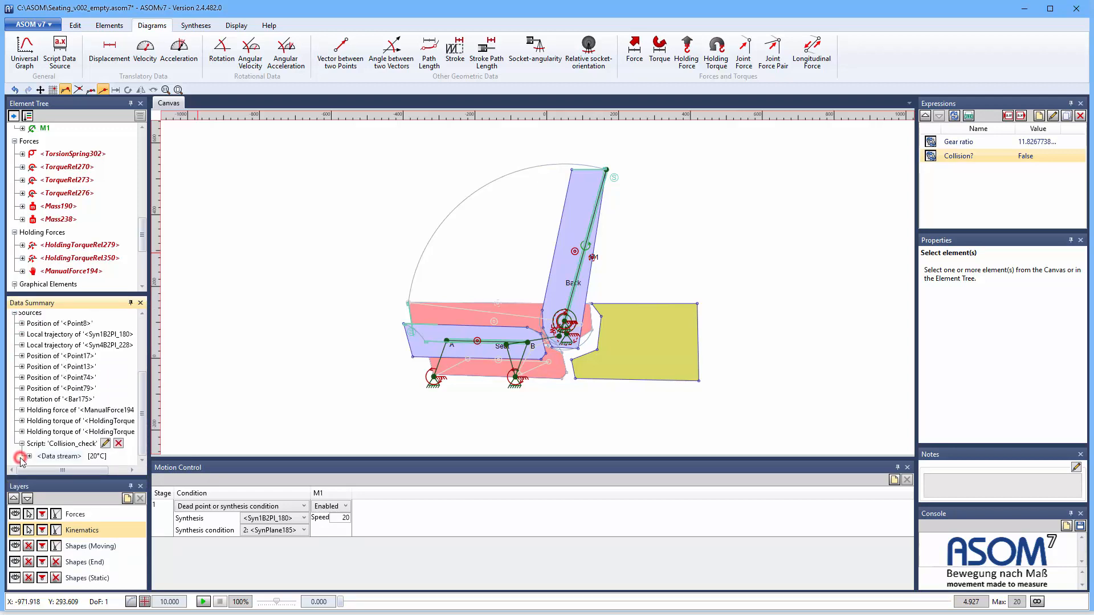
pyautogui.doubleClick(30, 457)
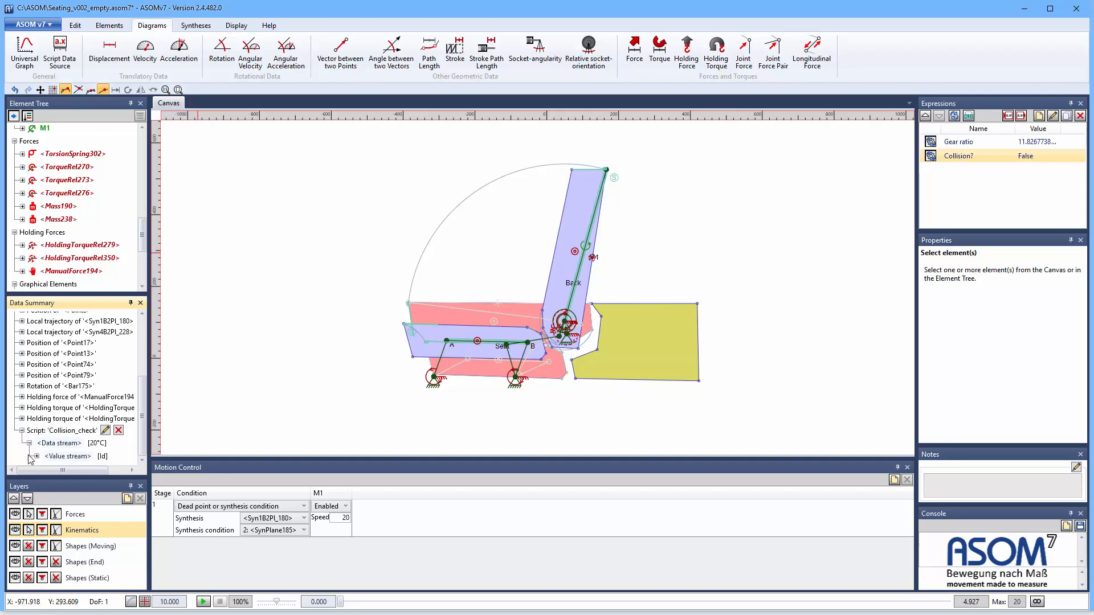
# - Rename the value stream of the Collision_check script as Collision_VS
pyautogui.click(57, 459)
pyautogui.click(57, 456)
pyautogui.write('Co')
pyautogui.write('llision')
pyautogui.write('_DS')
pyautogui.write('VS')
# - Rename the "Collision?" expression as "Collision now?"
pyautogui.click(1052, 116)
pyautogui.click(607, 115)
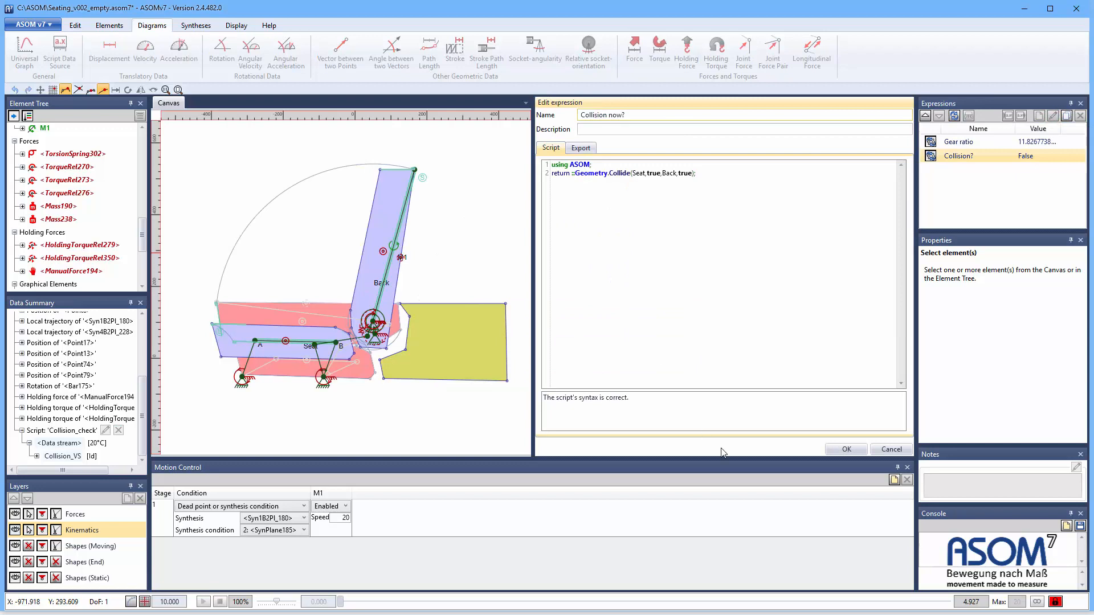
pyautogui.write('now')
pyautogui.click(846, 450)
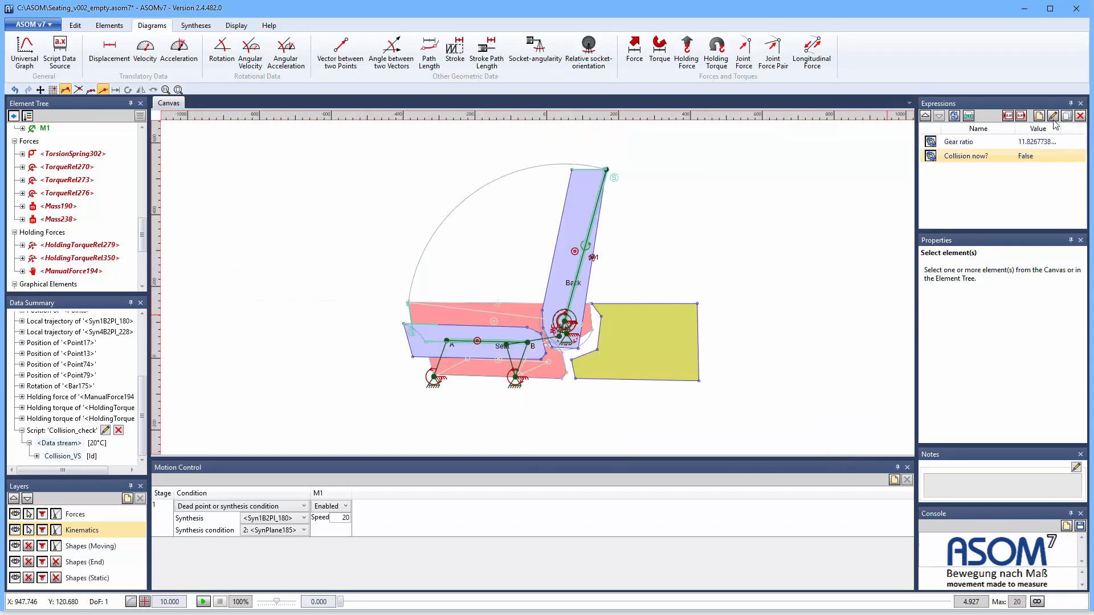
# - Start a new expression named "Collision ever?"
pyautogui.click(1039, 115)
pyautogui.click(615, 116)
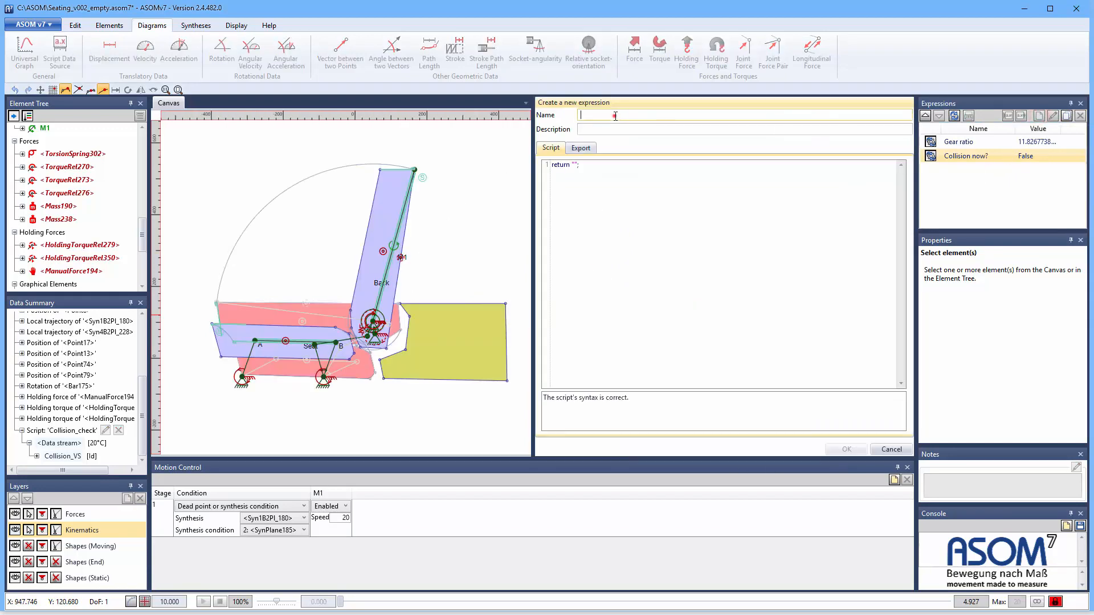
pyautogui.write('Cp')
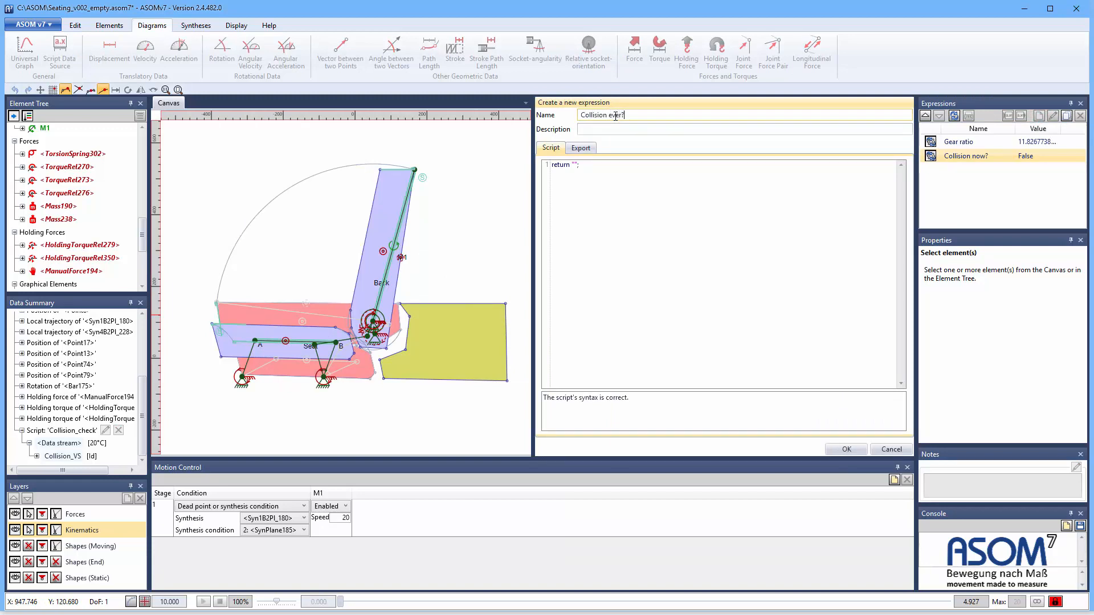
# - Begin the "Collision ever?" script with an if condition that references the value stream ASOM.Collision_VS
pyautogui.click(579, 165)
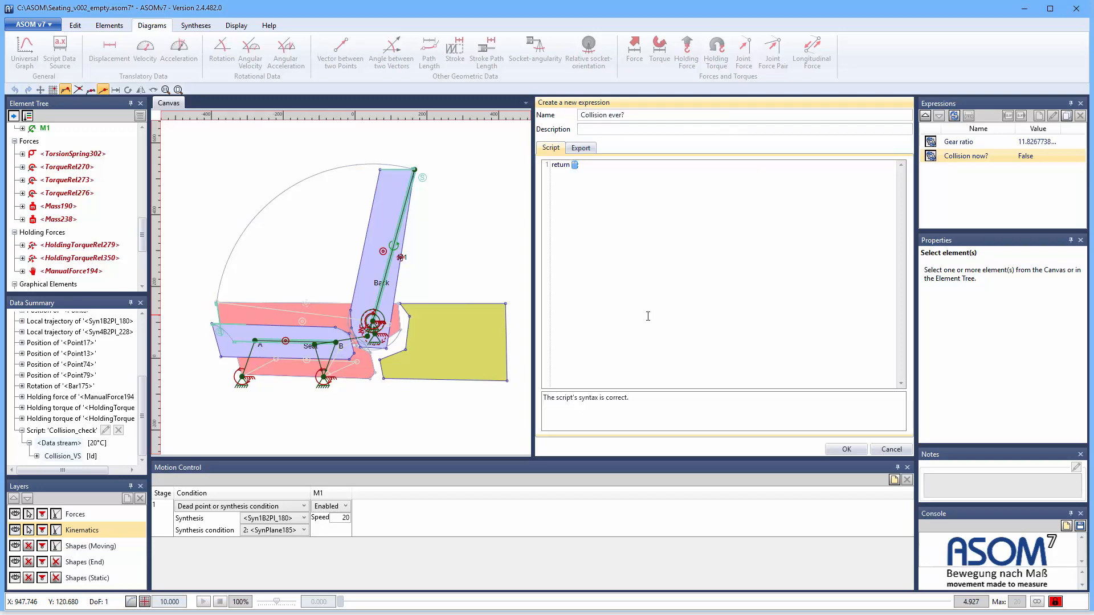
pyautogui.press('Return')
pyautogui.write('if')
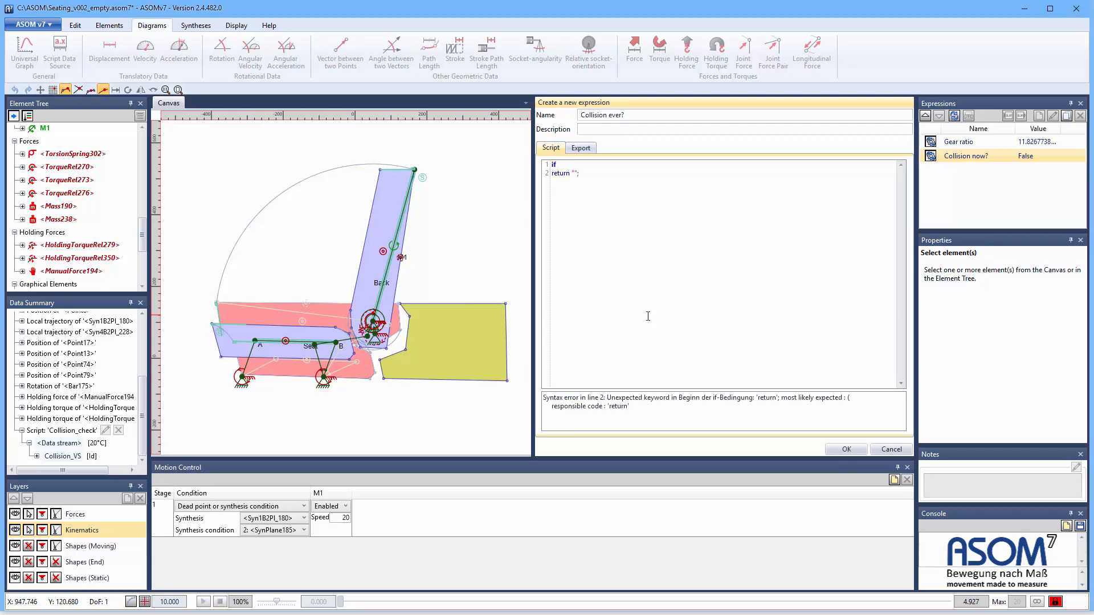
pyautogui.write(' ASOM.')
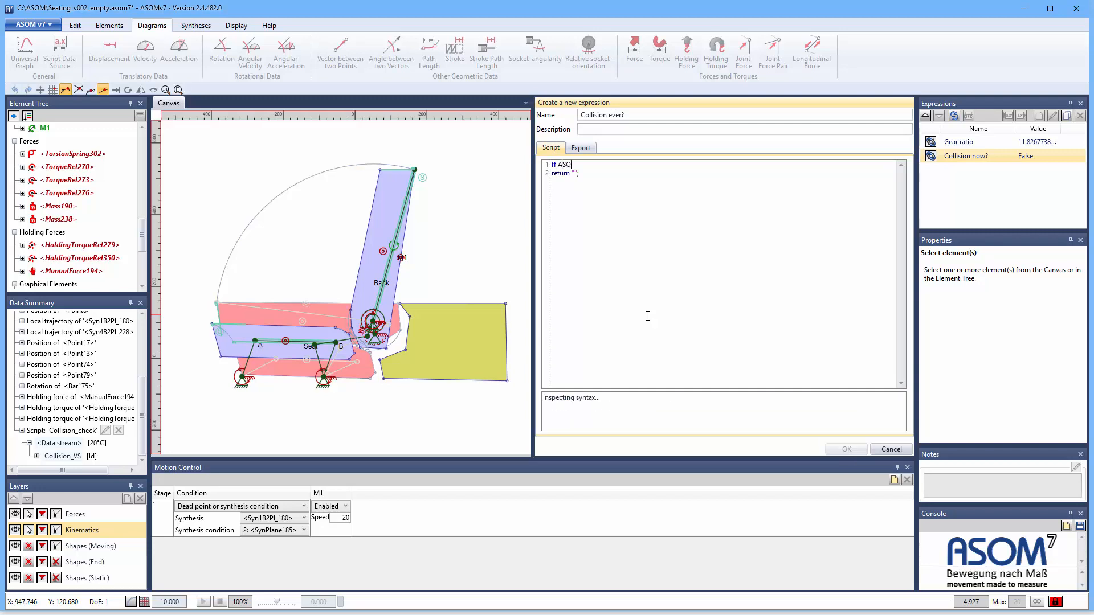
pyautogui.press('Down')
pyautogui.press('Down')
pyautogui.press('Down')
pyautogui.press('Down')
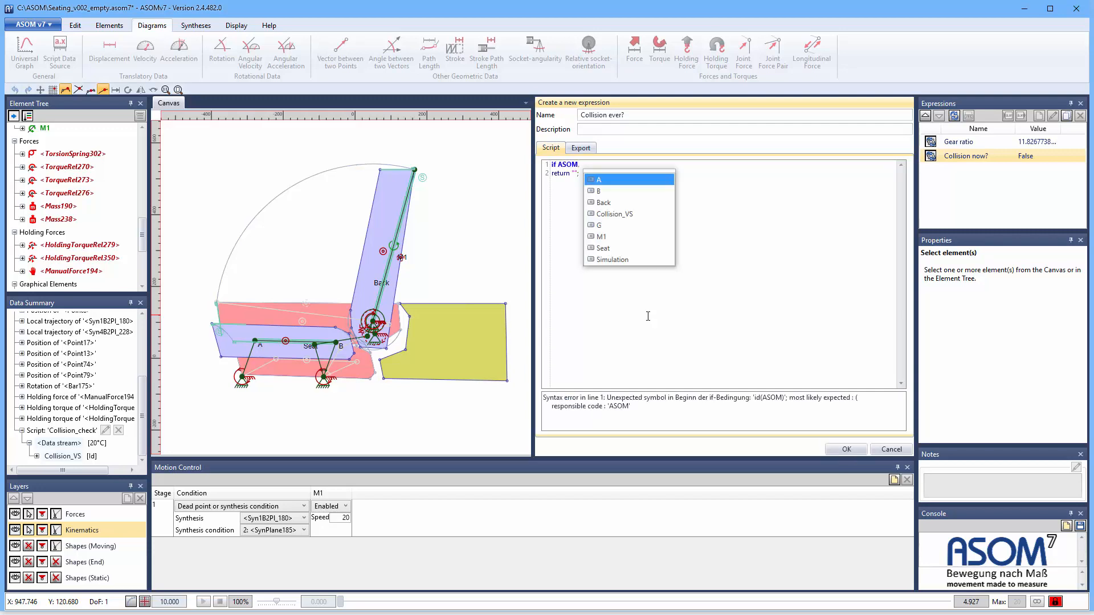
pyautogui.press('Return')
pyautogui.write('.')
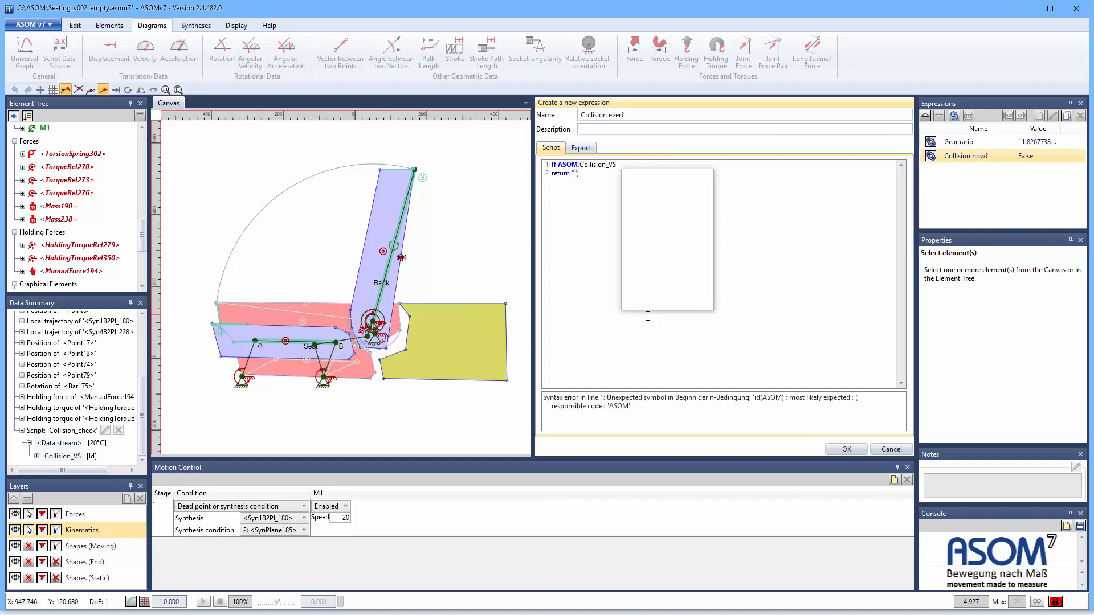
# - Complete the if condition as (ASOM.Collision_VS.Max==1.0)
pyautogui.press('Down')
pyautogui.press('Down')
pyautogui.press('Down')
pyautogui.press('Down')
pyautogui.press('Down')
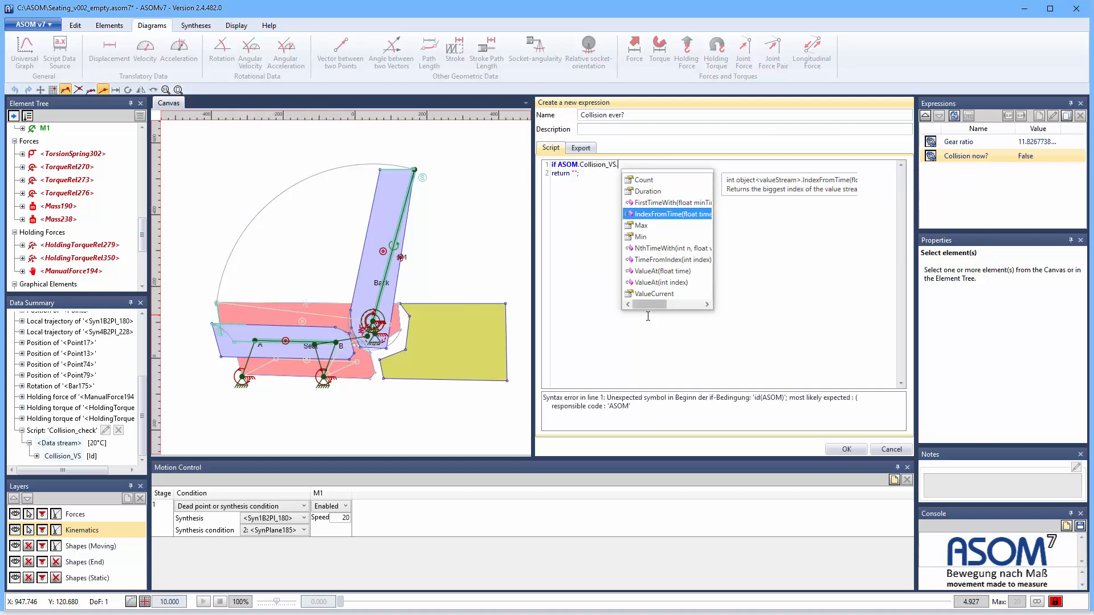
pyautogui.press('Return')
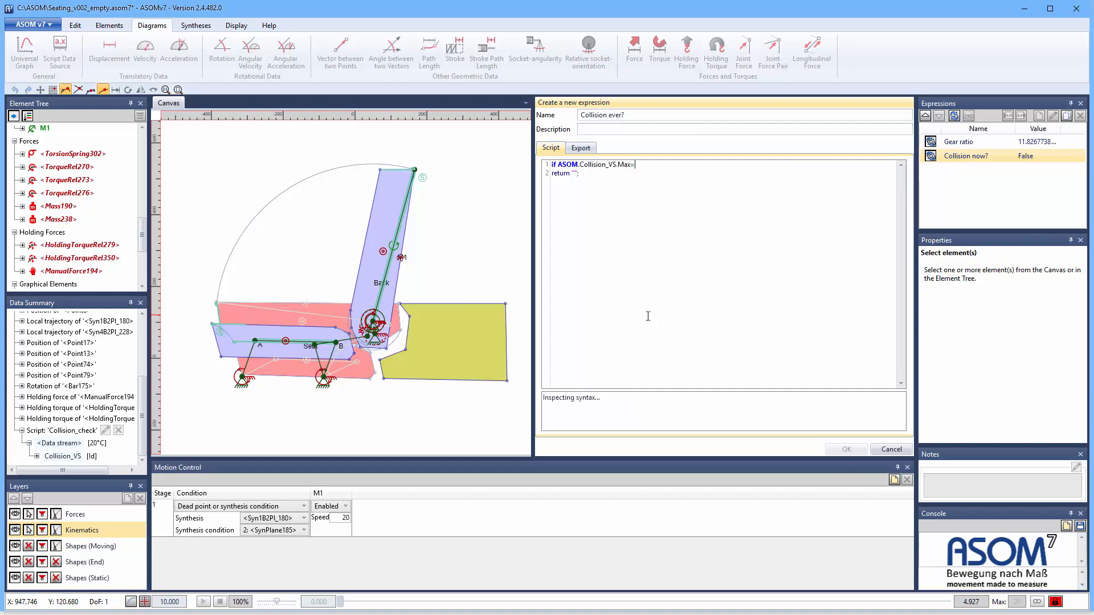
pyautogui.write('==1.0')
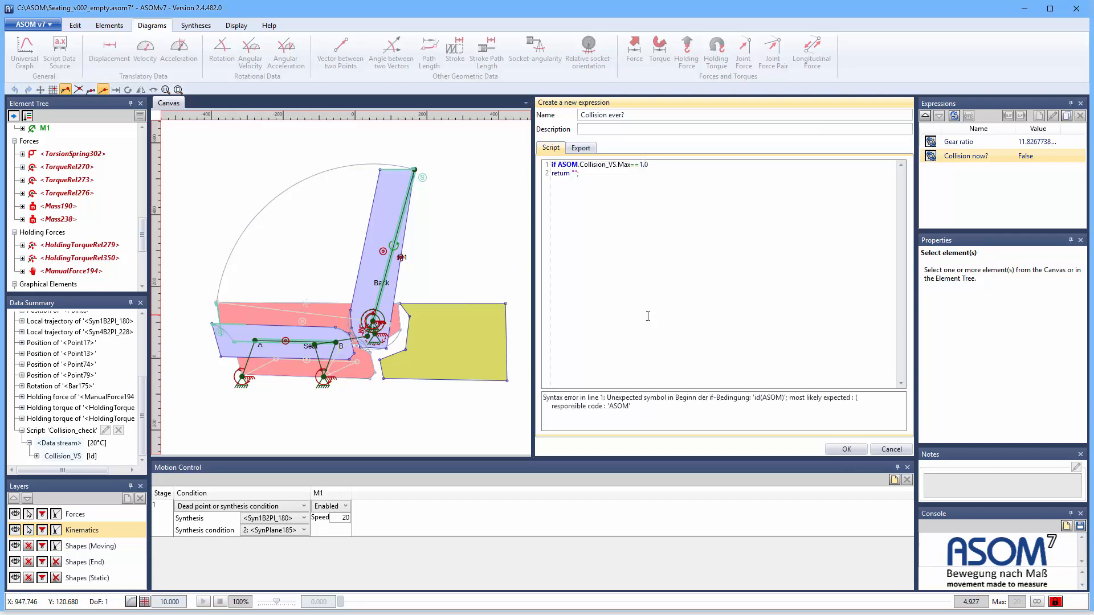
pyautogui.write(')')
pyautogui.write('(')
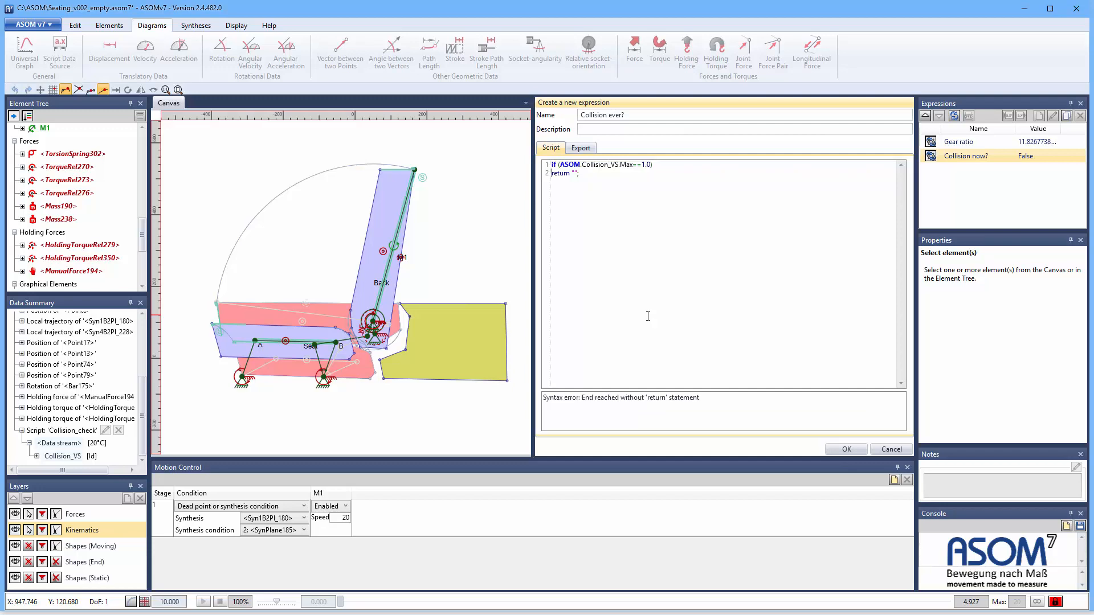
# - Make the script return true when the condition holds and false otherwise, and save the "Collision ever?" expression
pyautogui.press('Tab')
pyautogui.write('true')
pyautogui.press('Return')
pyautogui.write('else')
pyautogui.press('Return')
pyautogui.press('Tab')
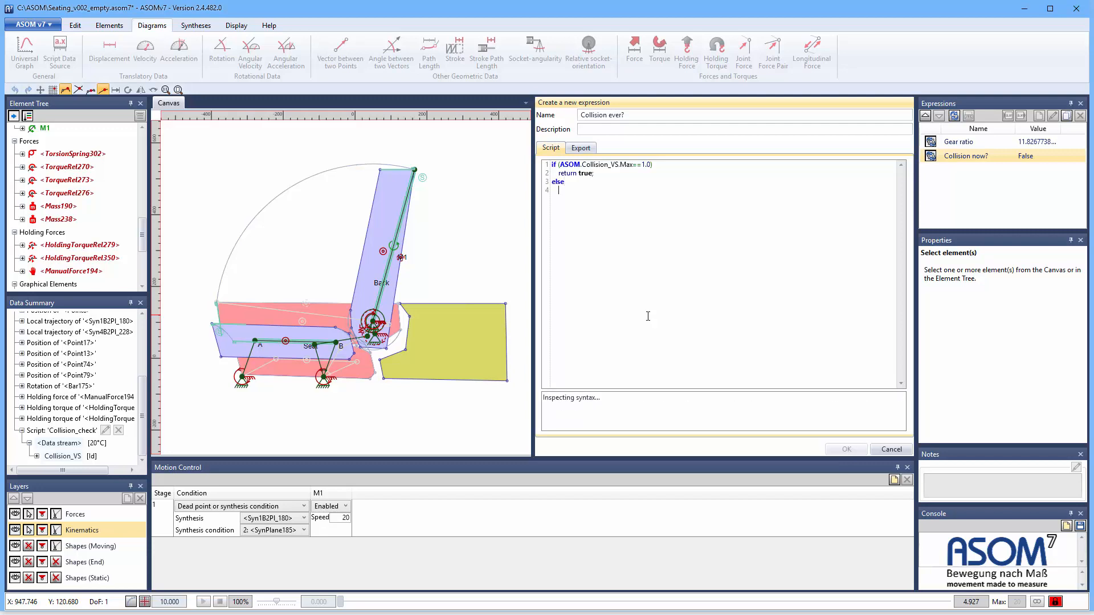
pyautogui.write('return false')
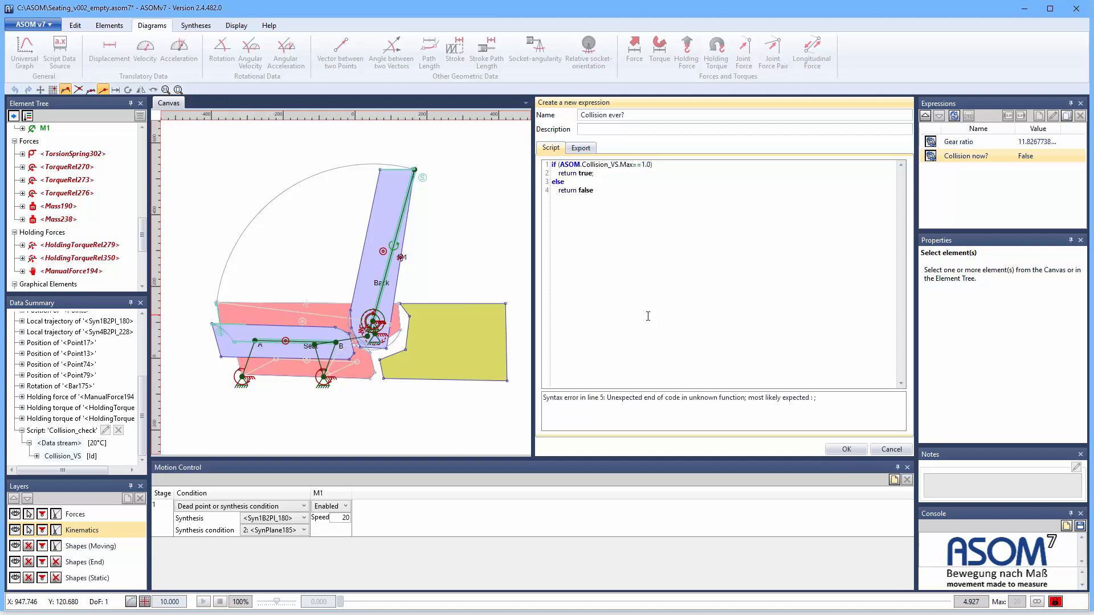
pyautogui.write(';')
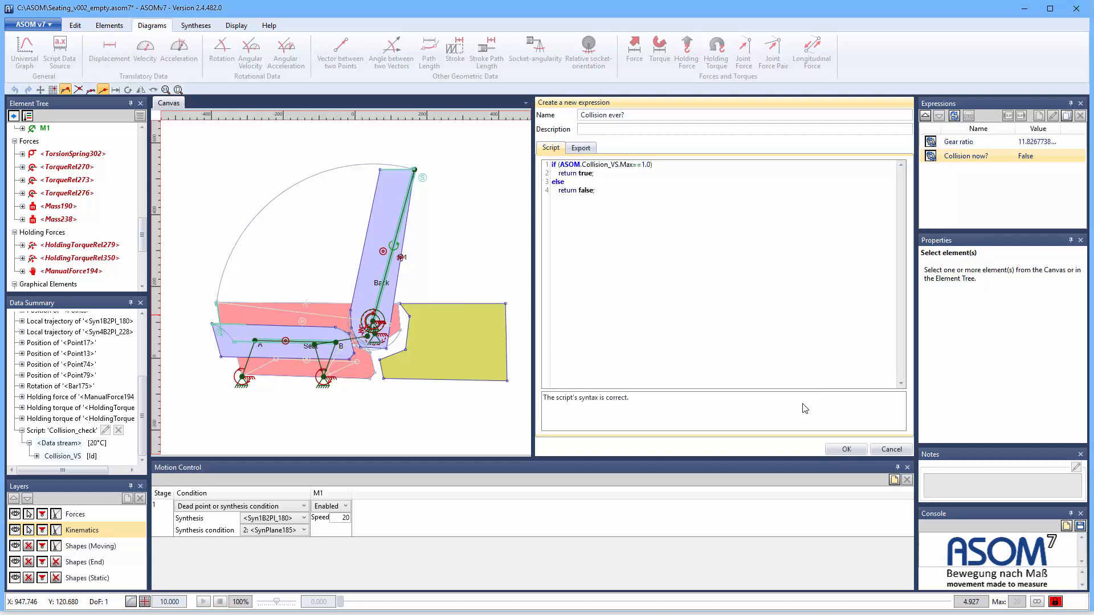
pyautogui.click(845, 449)
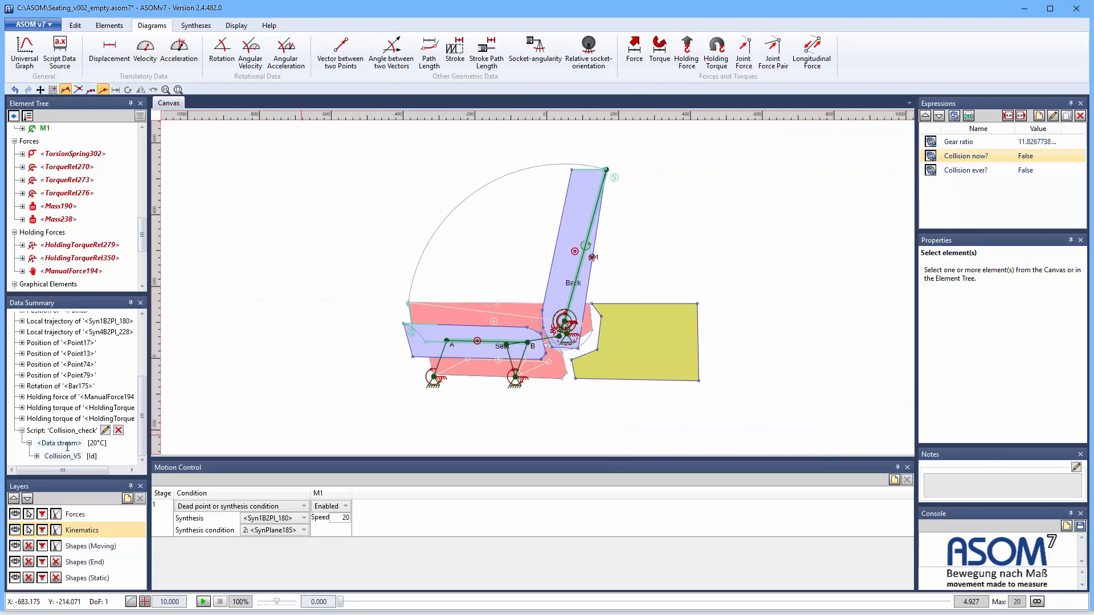
# - Test the collision check by shifting the ground joint below B with the Collision check diagram open, then close the diagram
pyautogui.click(22, 431)
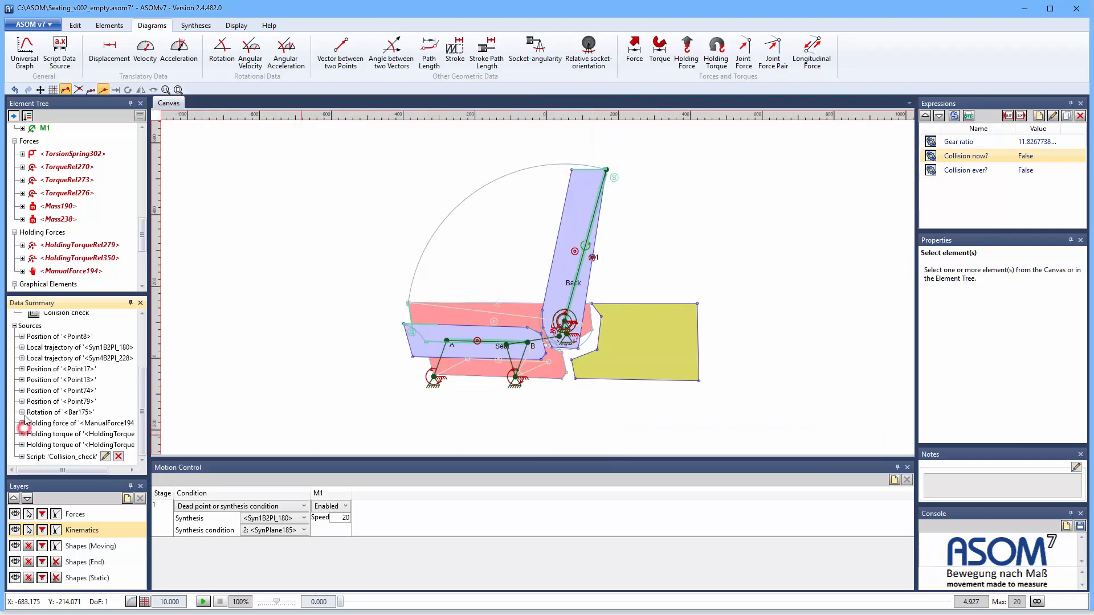
pyautogui.scroll(5, 33, 399)
pyautogui.doubleClick(33, 394)
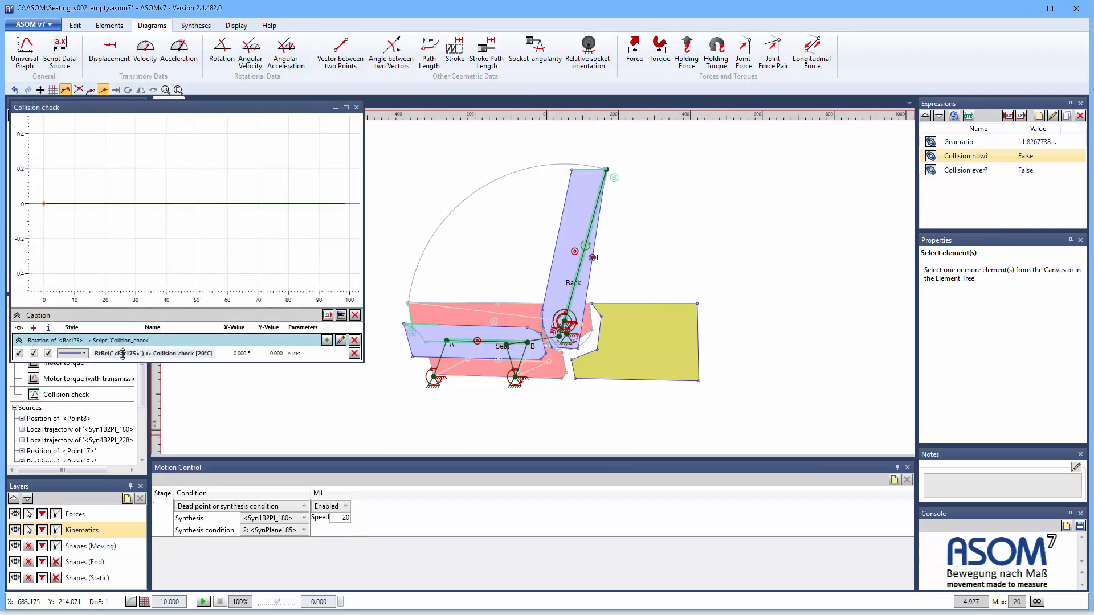
pyautogui.click(39, 89)
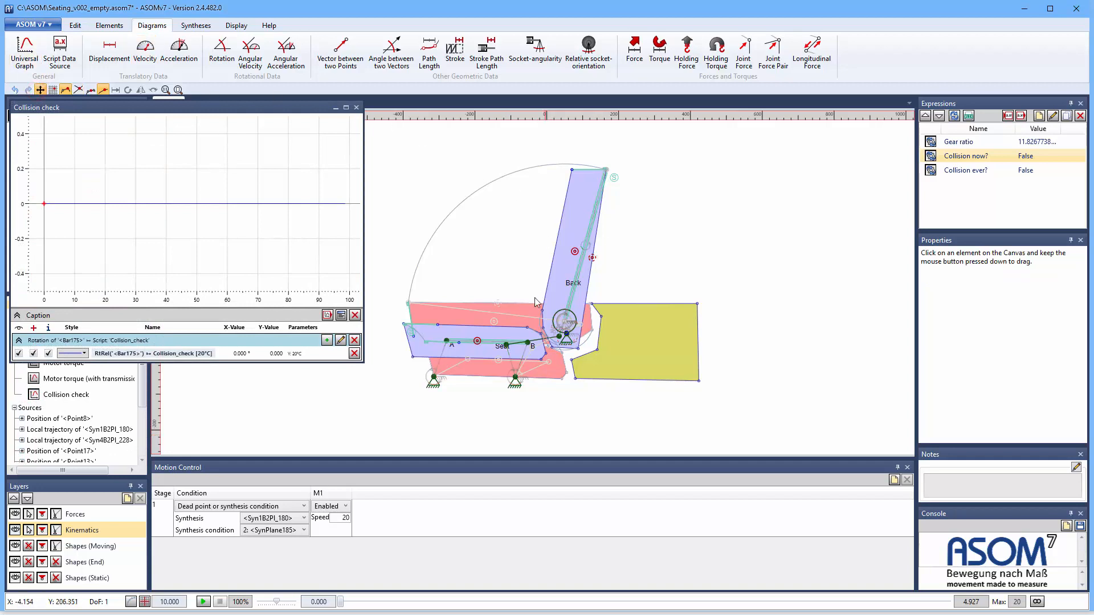
pyautogui.moveTo(515, 377)
pyautogui.mouseDown()
pyautogui.moveTo(486, 393)
pyautogui.moveTo(527, 373)
pyautogui.moveTo(518, 379)
pyautogui.mouseUp()
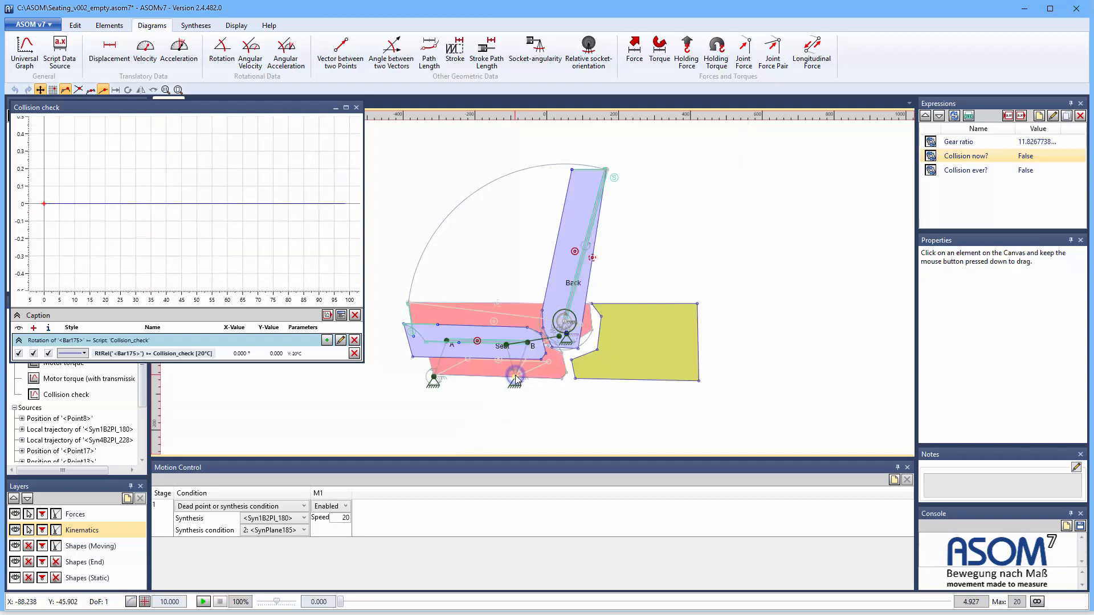
pyautogui.click(357, 107)
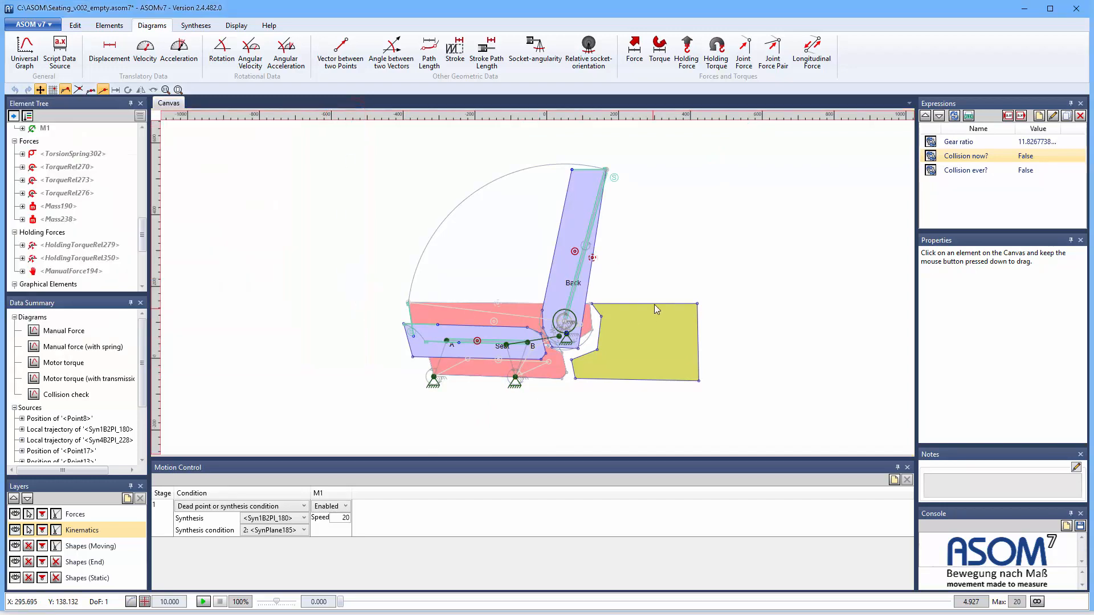
# - Reduce the height of the Motion Control area to enlarge the canvas around the seat mechanism
pyautogui.scroll(1, 654, 305)
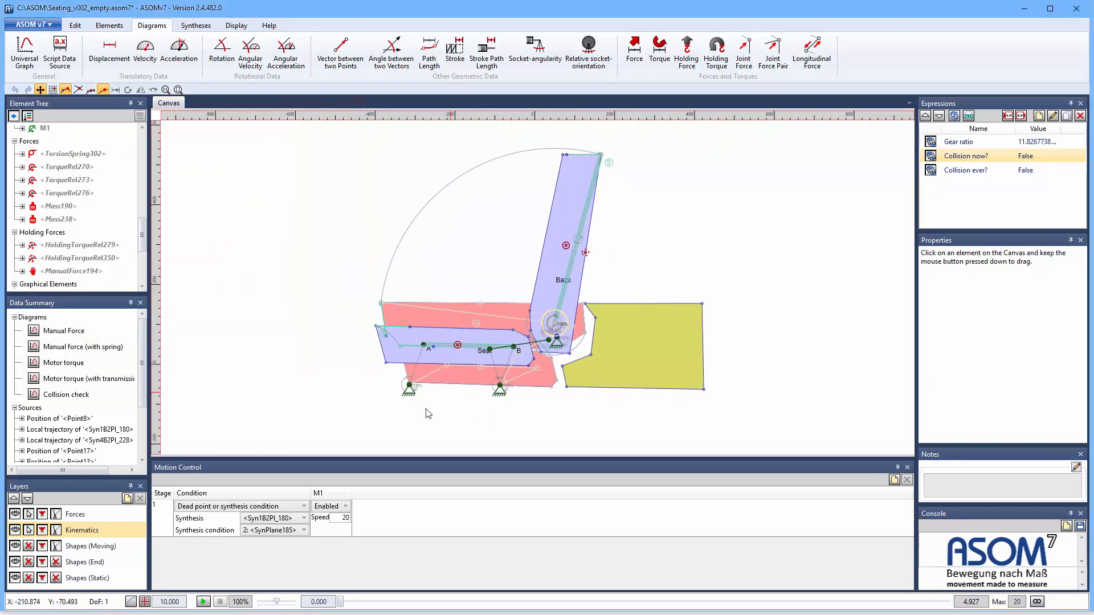
pyautogui.moveTo(447, 458); pyautogui.dragTo(449, 508)
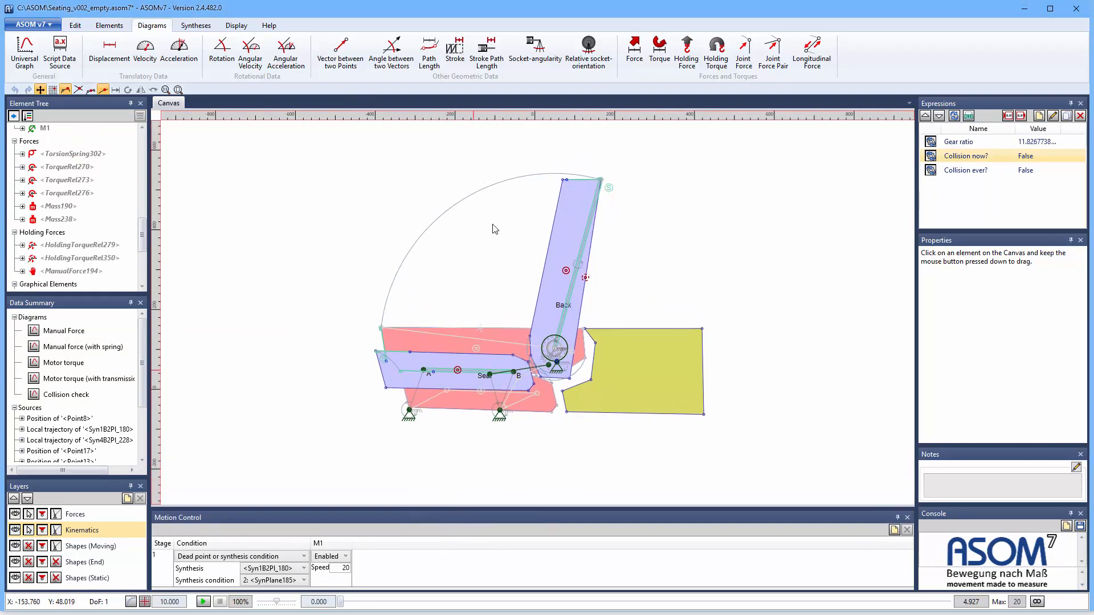
pyautogui.scroll(1, 608, 274)
pyautogui.scroll(1, 609, 274)
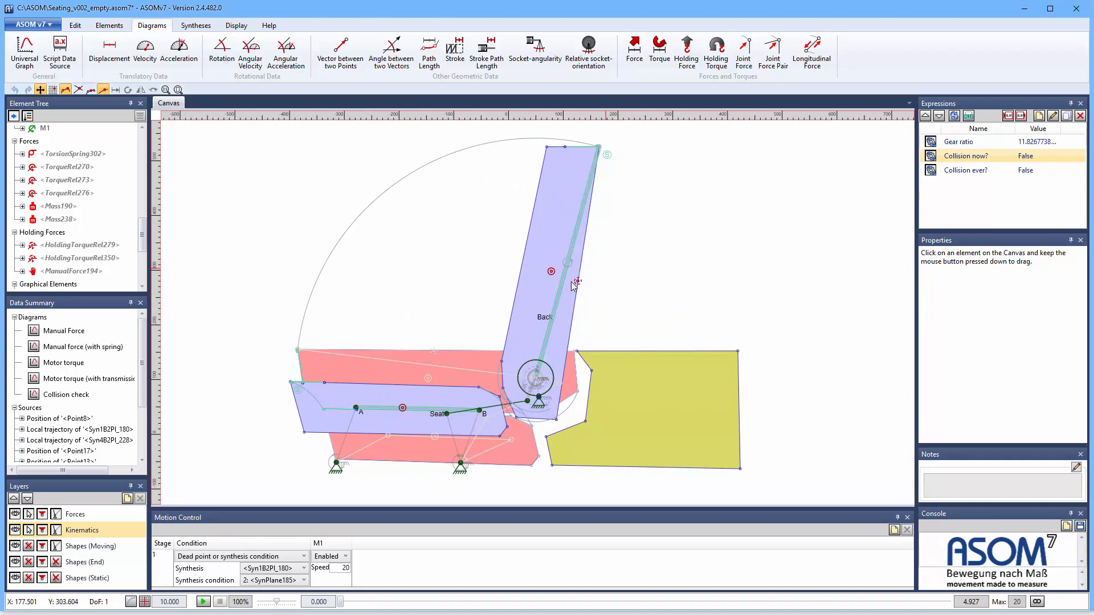
# - Move the simulation through to 4.927 and back to 0.000, and inspect the area between backrest and yellow shape
pyautogui.moveTo(340, 602); pyautogui.dragTo(1027, 602)
pyautogui.moveTo(950, 603)
pyautogui.mouseDown()
pyautogui.moveTo(260, 611)
pyautogui.moveTo(965, 613)
pyautogui.mouseUp()
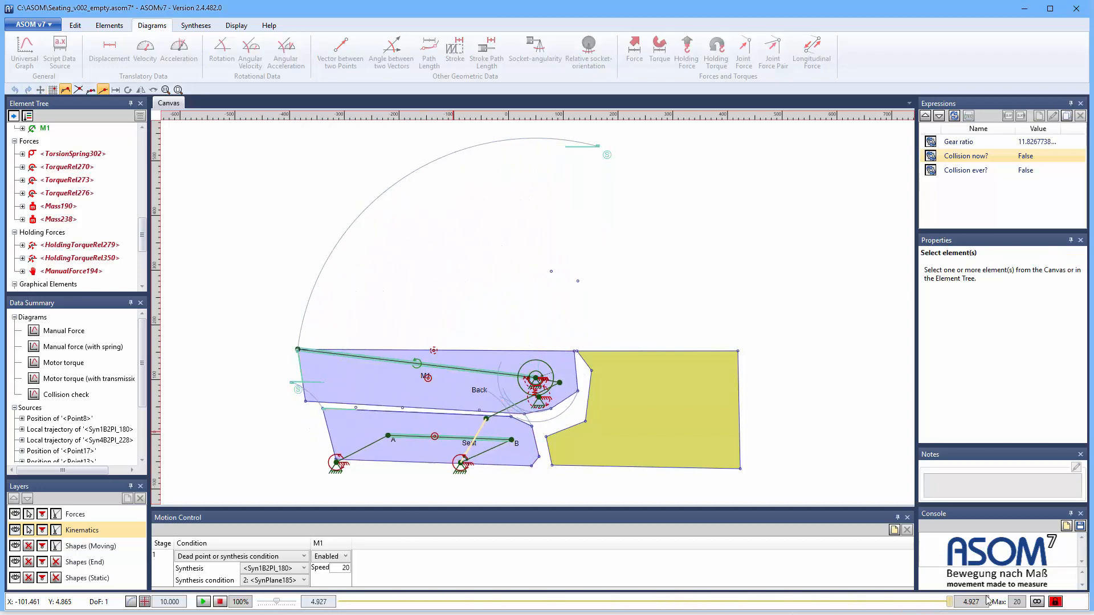
pyautogui.moveTo(776, 614); pyautogui.dragTo(257, 583)
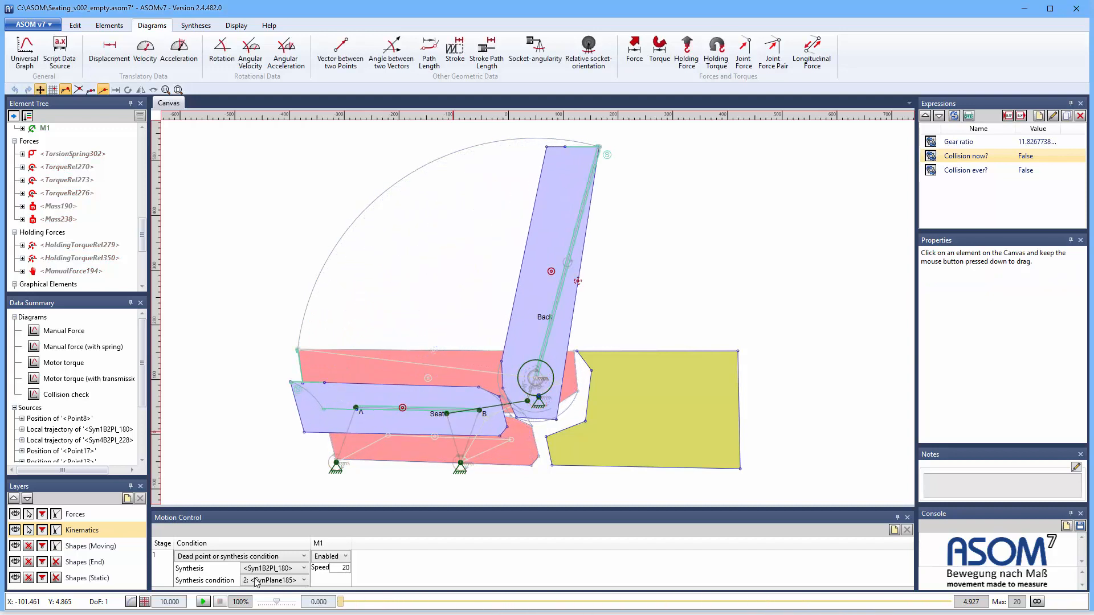
pyautogui.scroll(3, 572, 355)
pyautogui.scroll(-4, 556, 350)
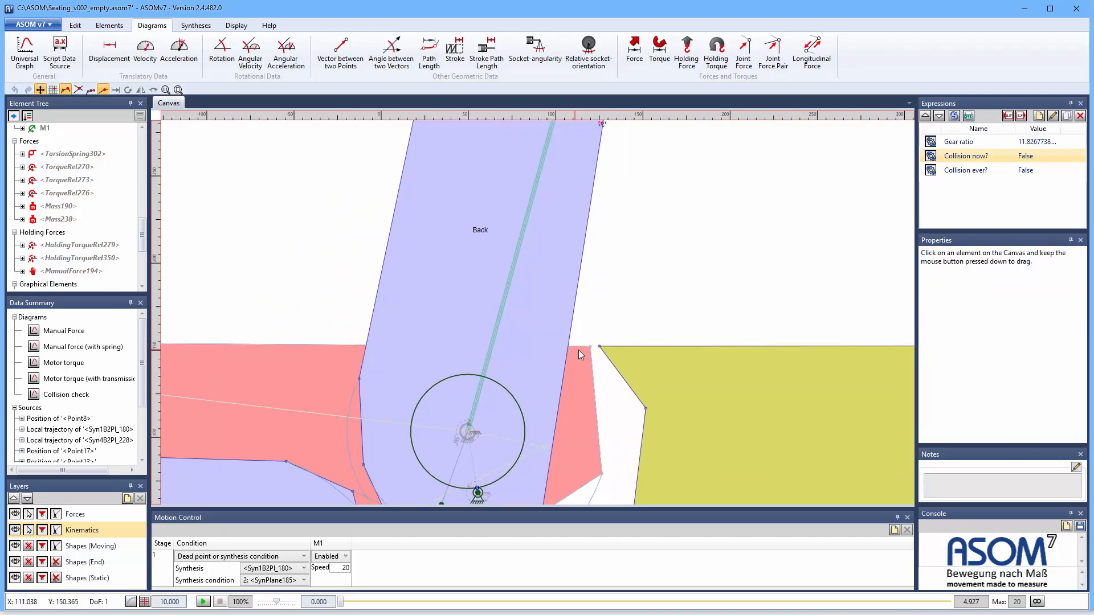